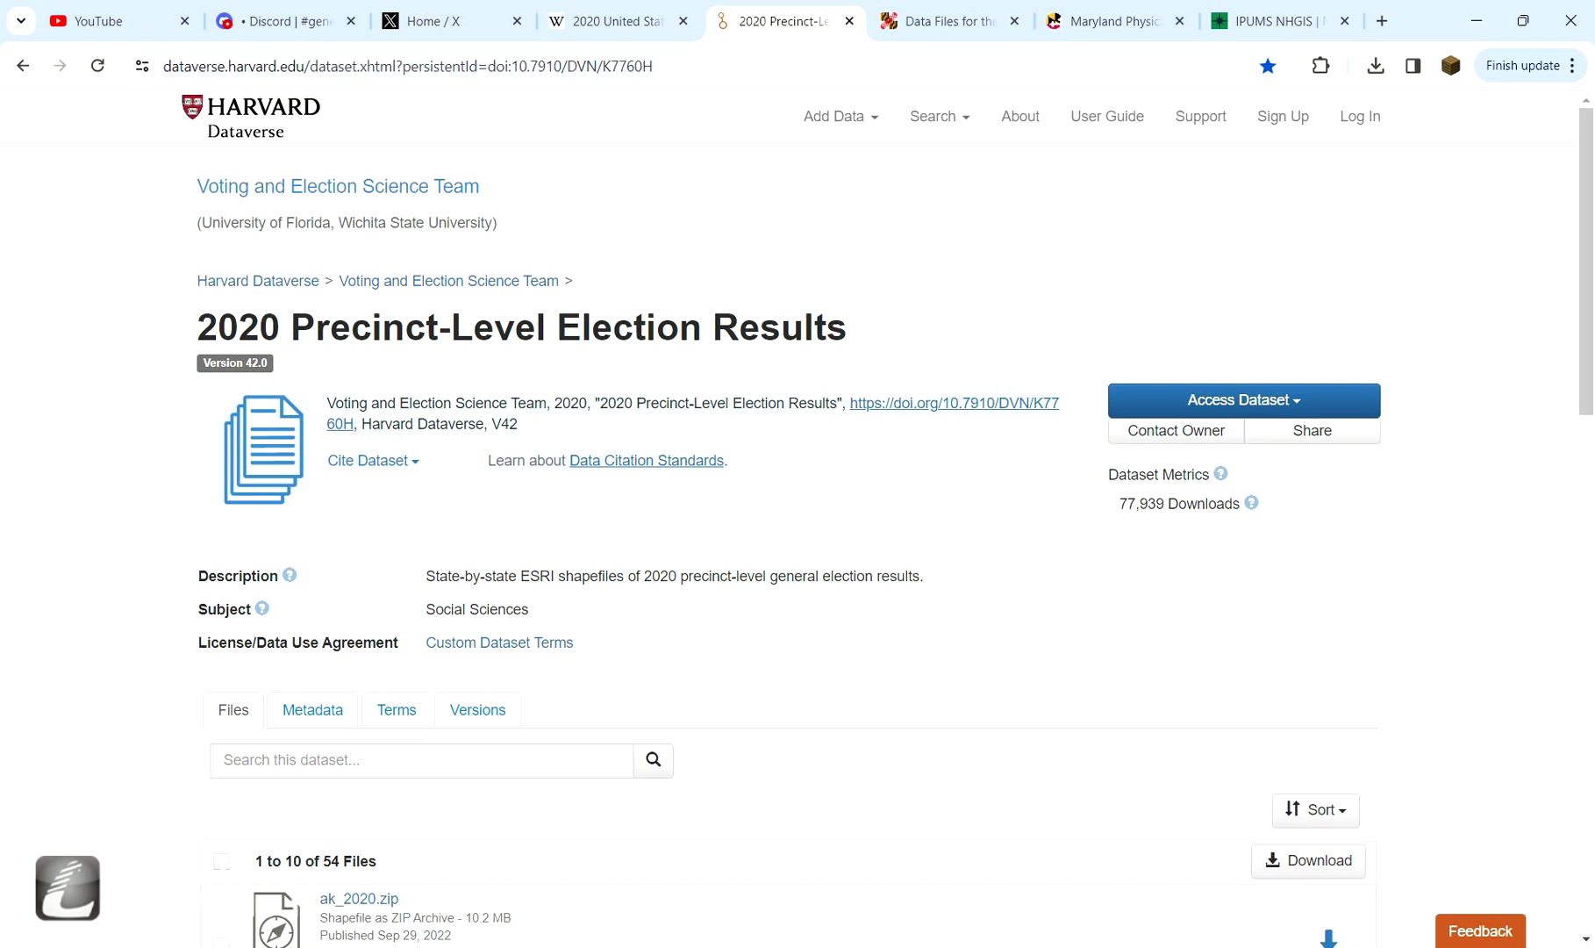
- Examine the precinct results map of the 2020 House election in Maryland's 1st congressional district on Wikipedia at full size
left_click(614, 20)
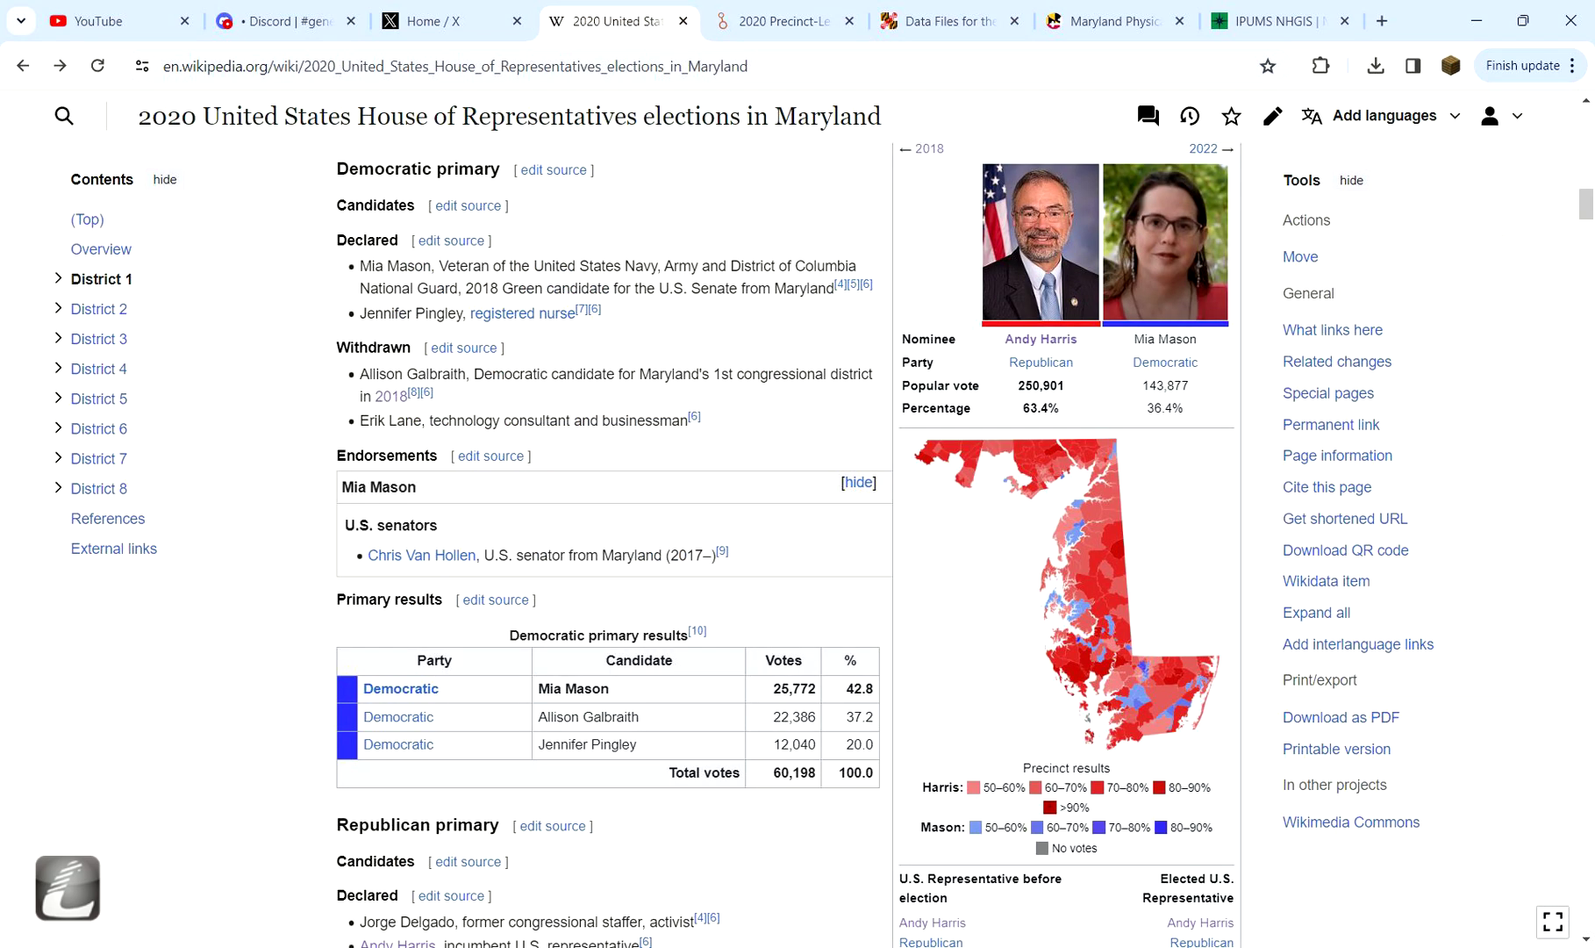
scroll(789, 544, "up", 1)
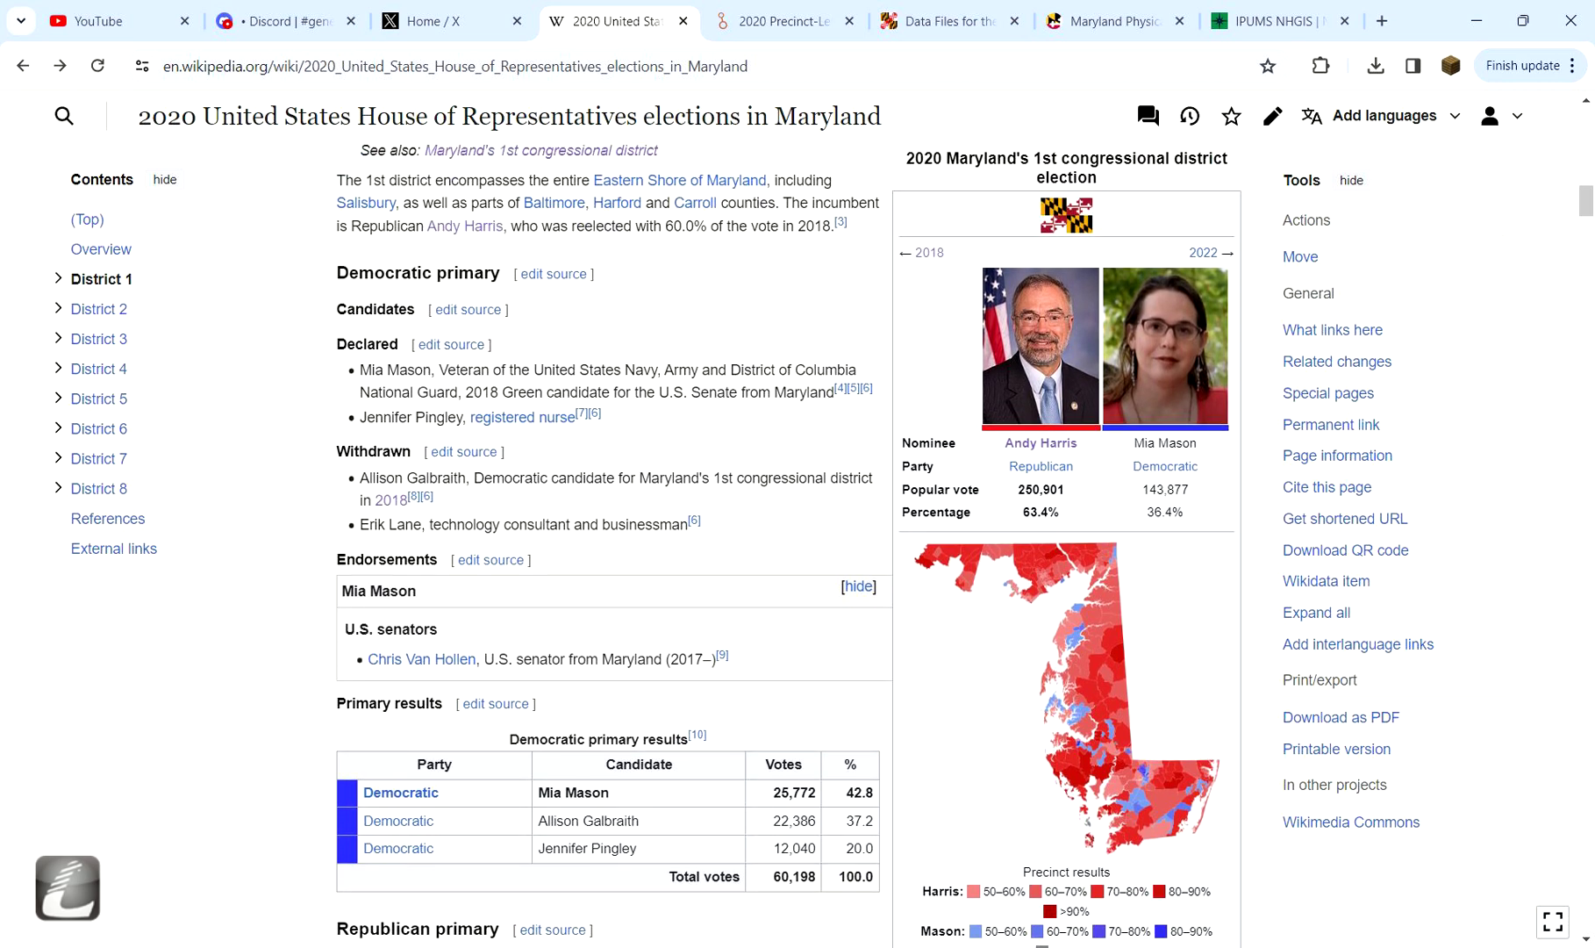
left_click(1066, 693)
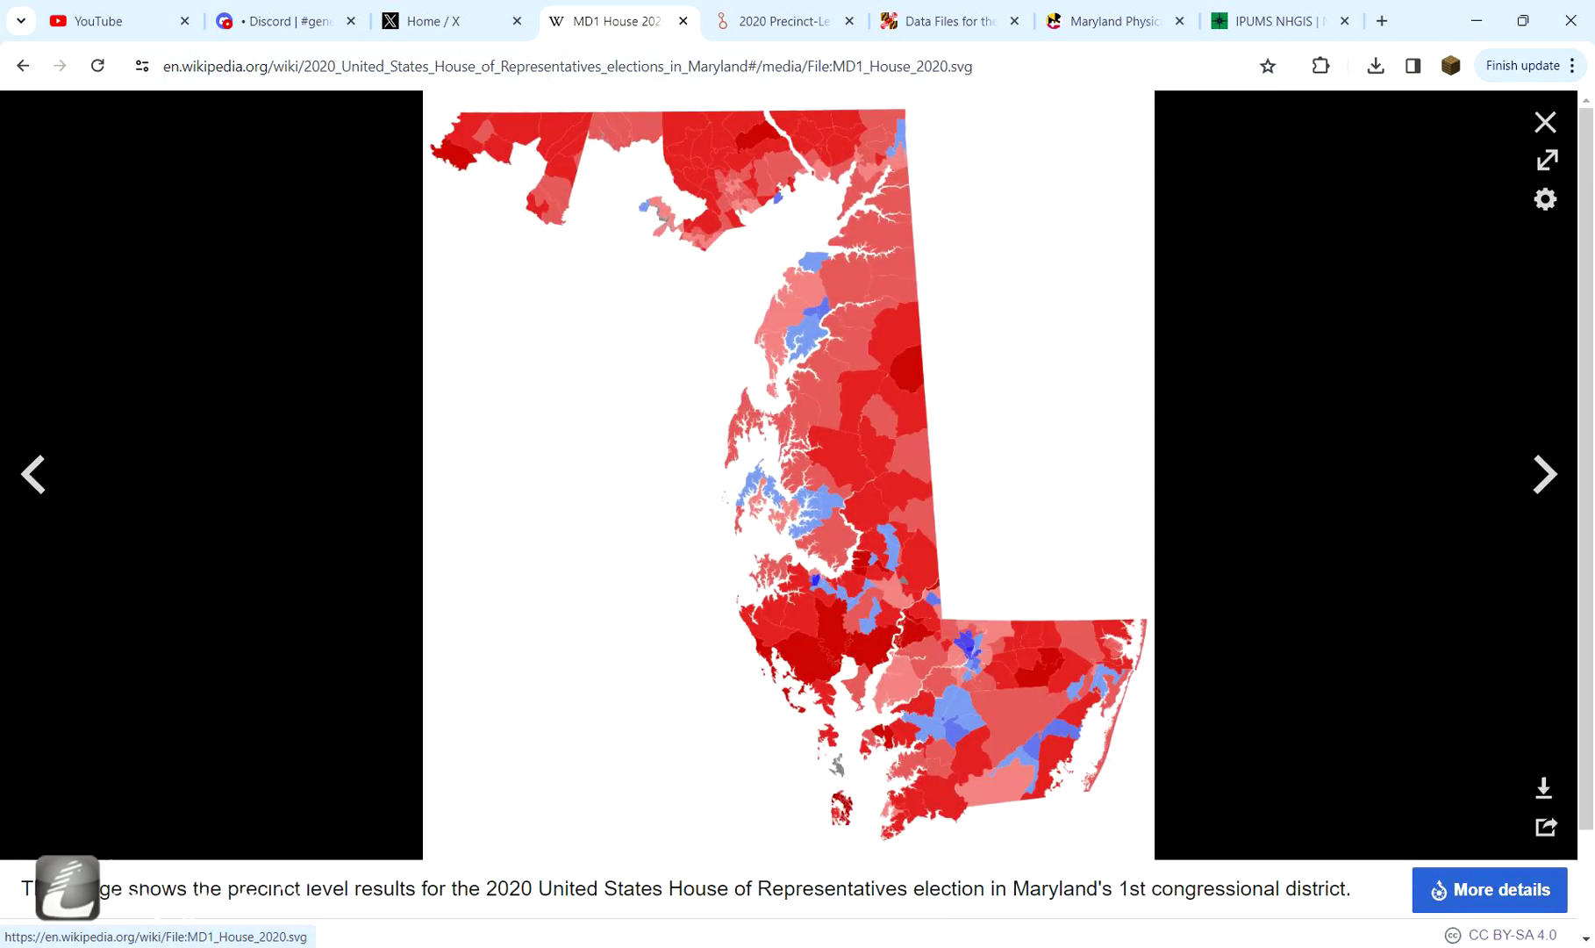
left_click(1545, 122)
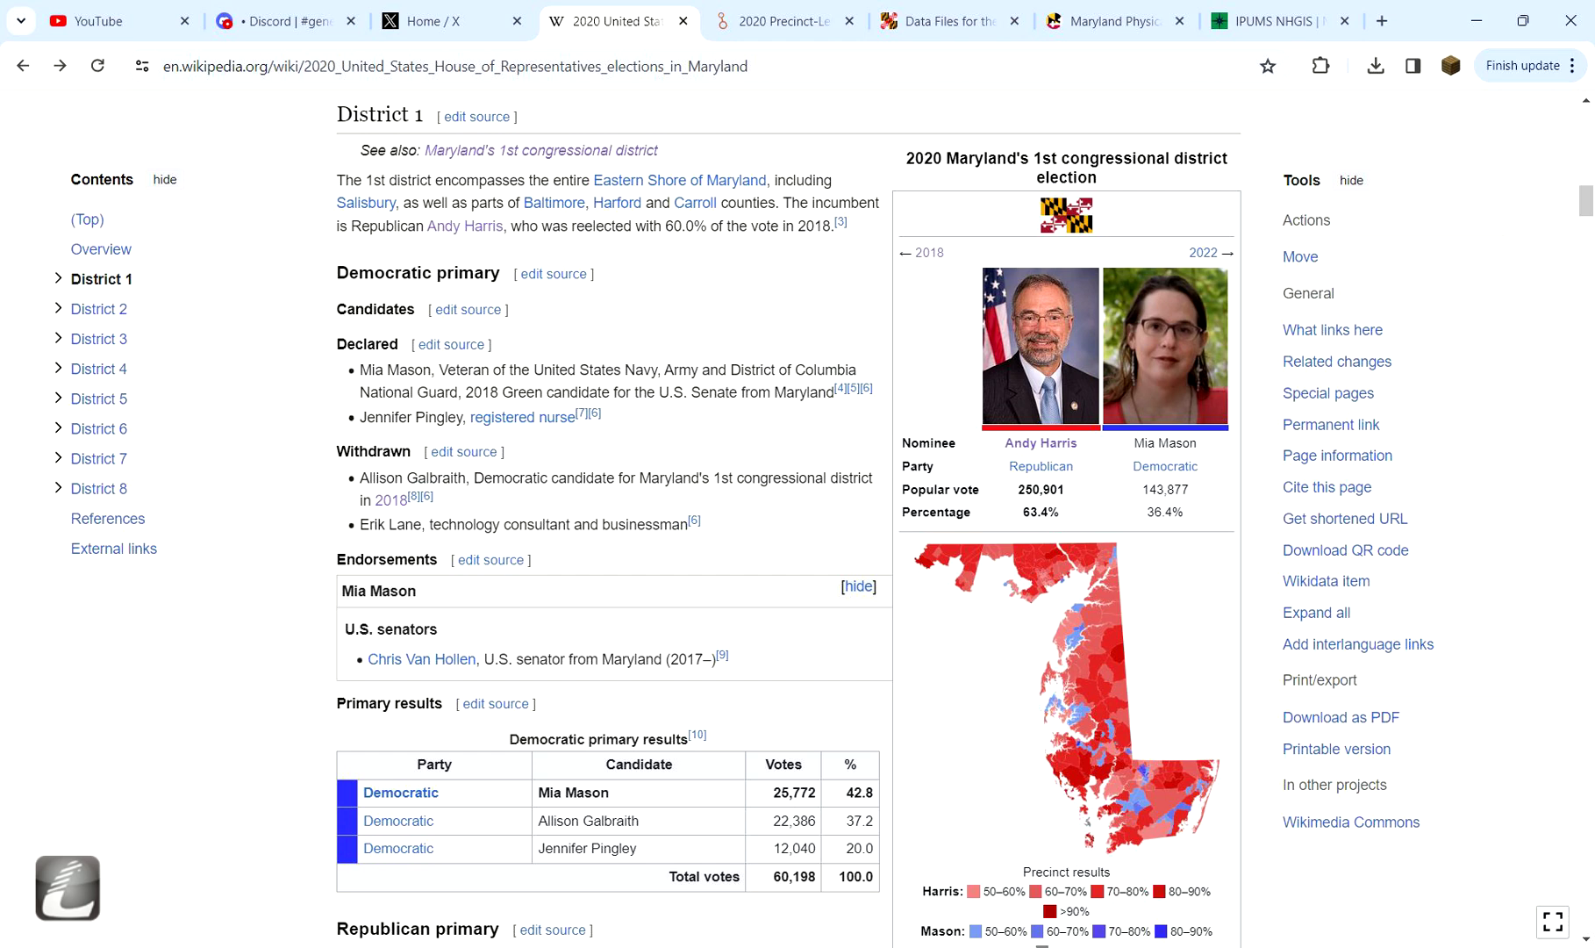
- Search the Harvard Dataverse 2020 Precinct-Level Election Results dataset for md_2020
key("ctrl+Tab")
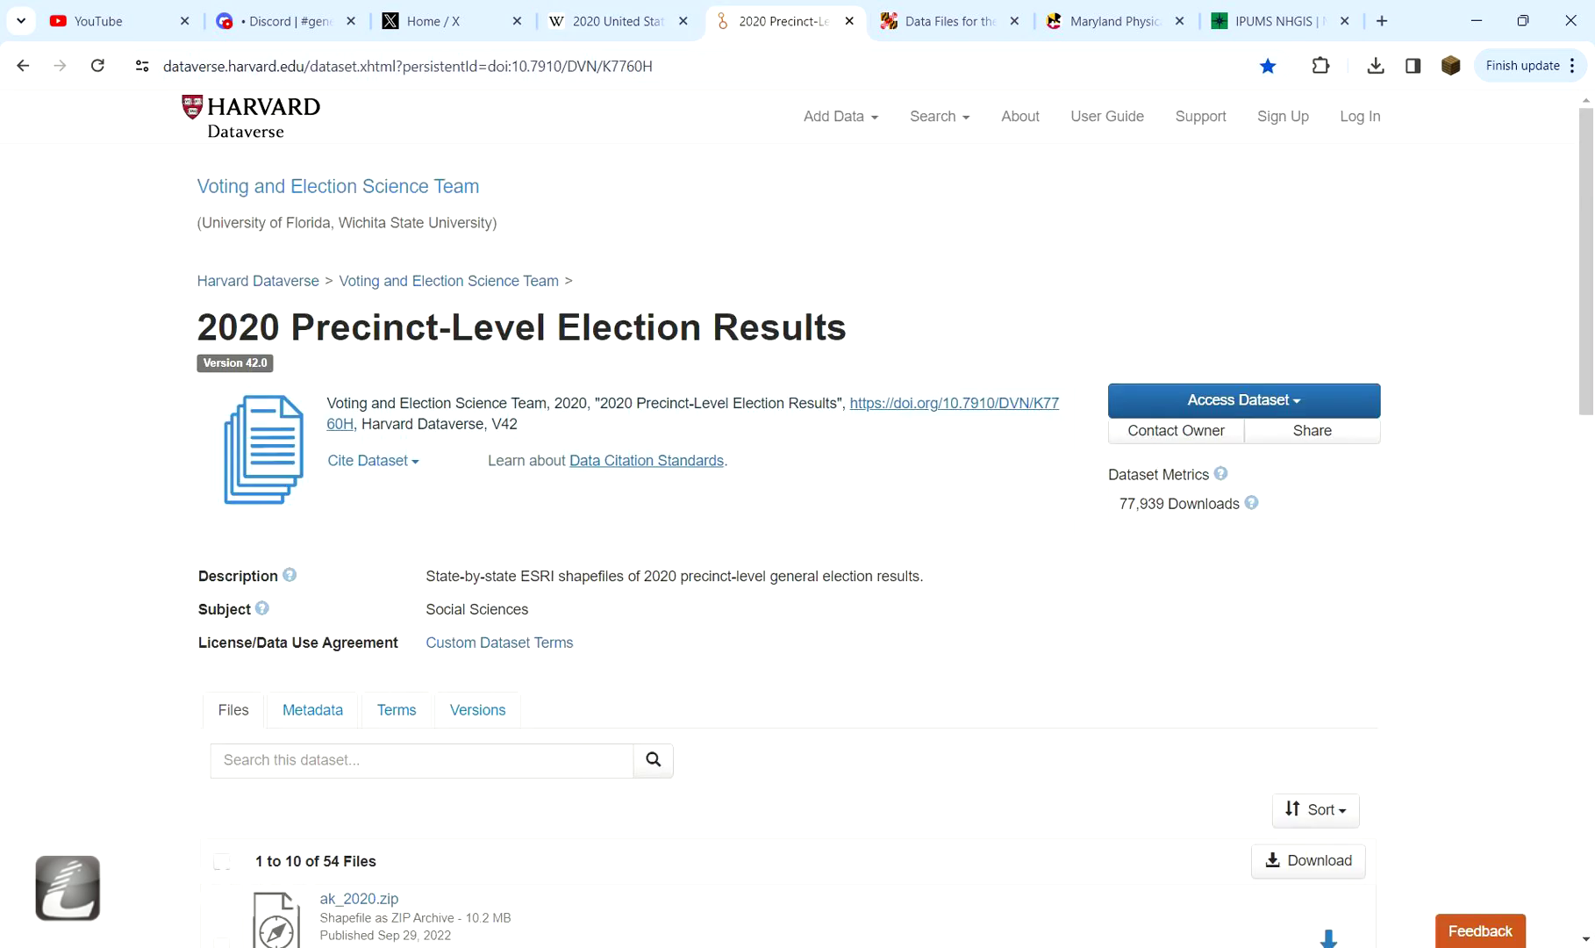
scroll(895, 535, "down", 1)
left_click(421, 656)
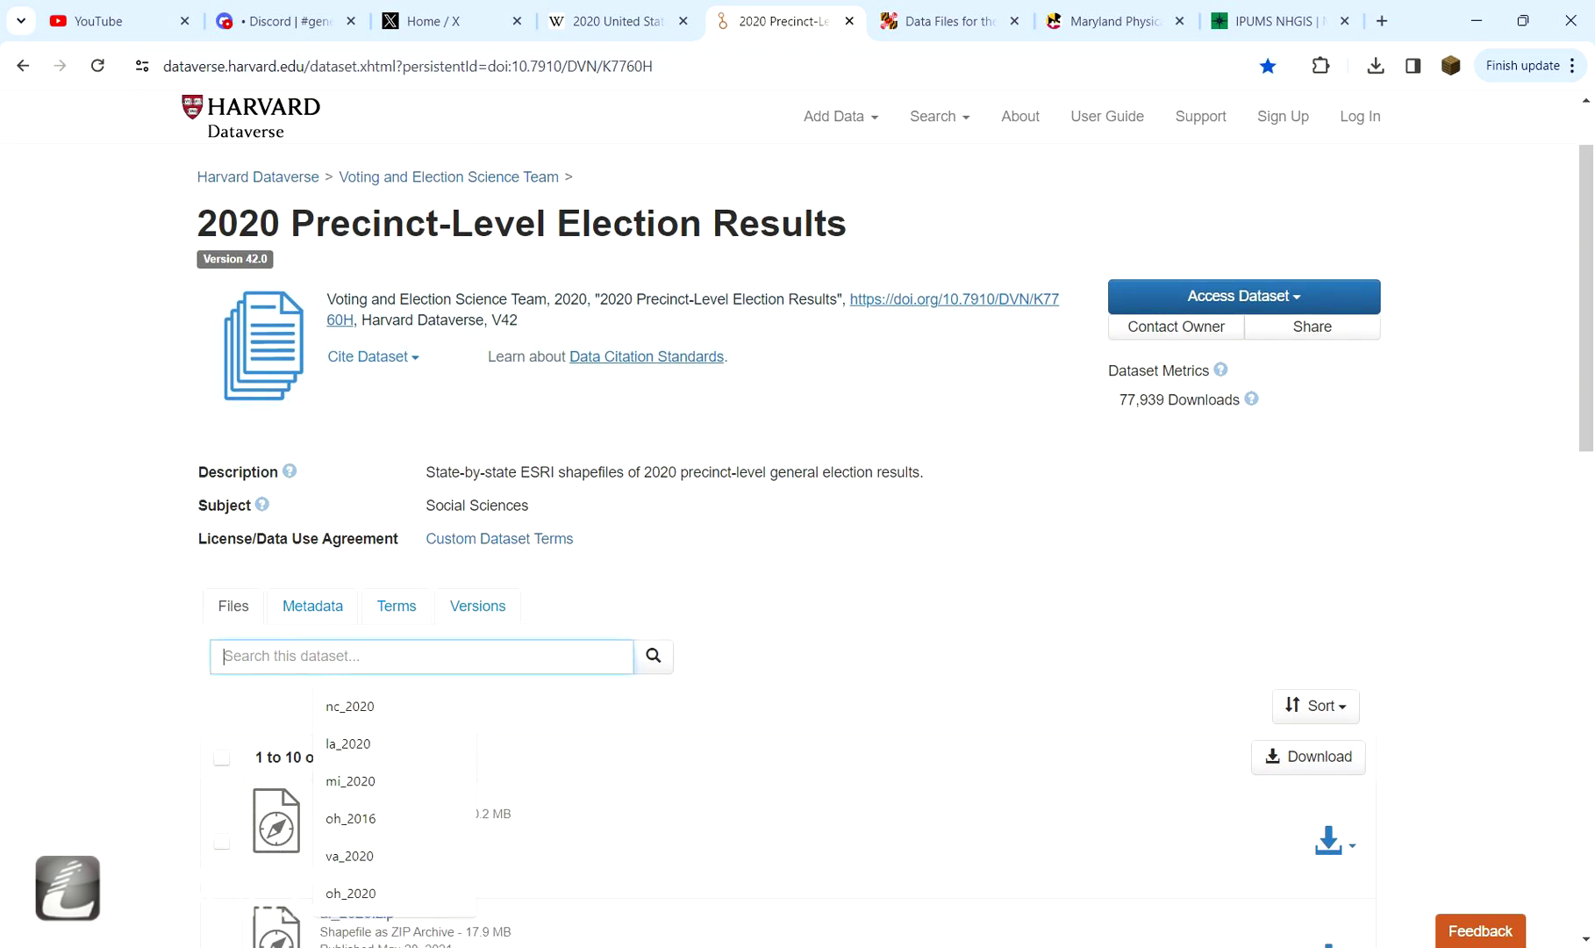
type("md_2020")
key("Return")
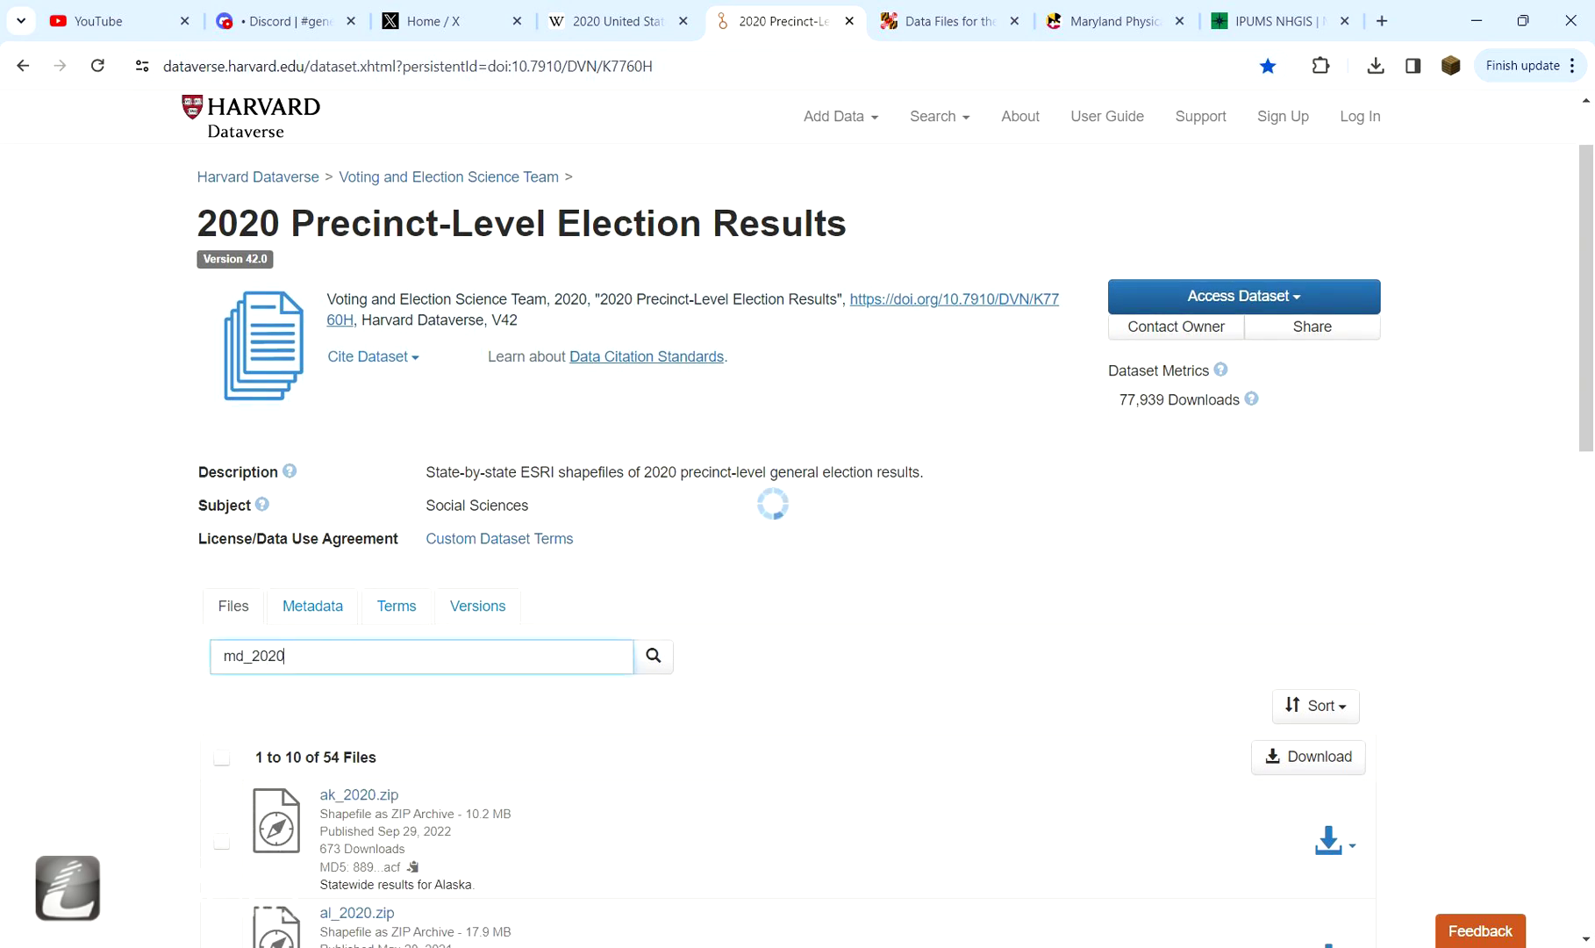
scroll(653, 656, "down", 3)
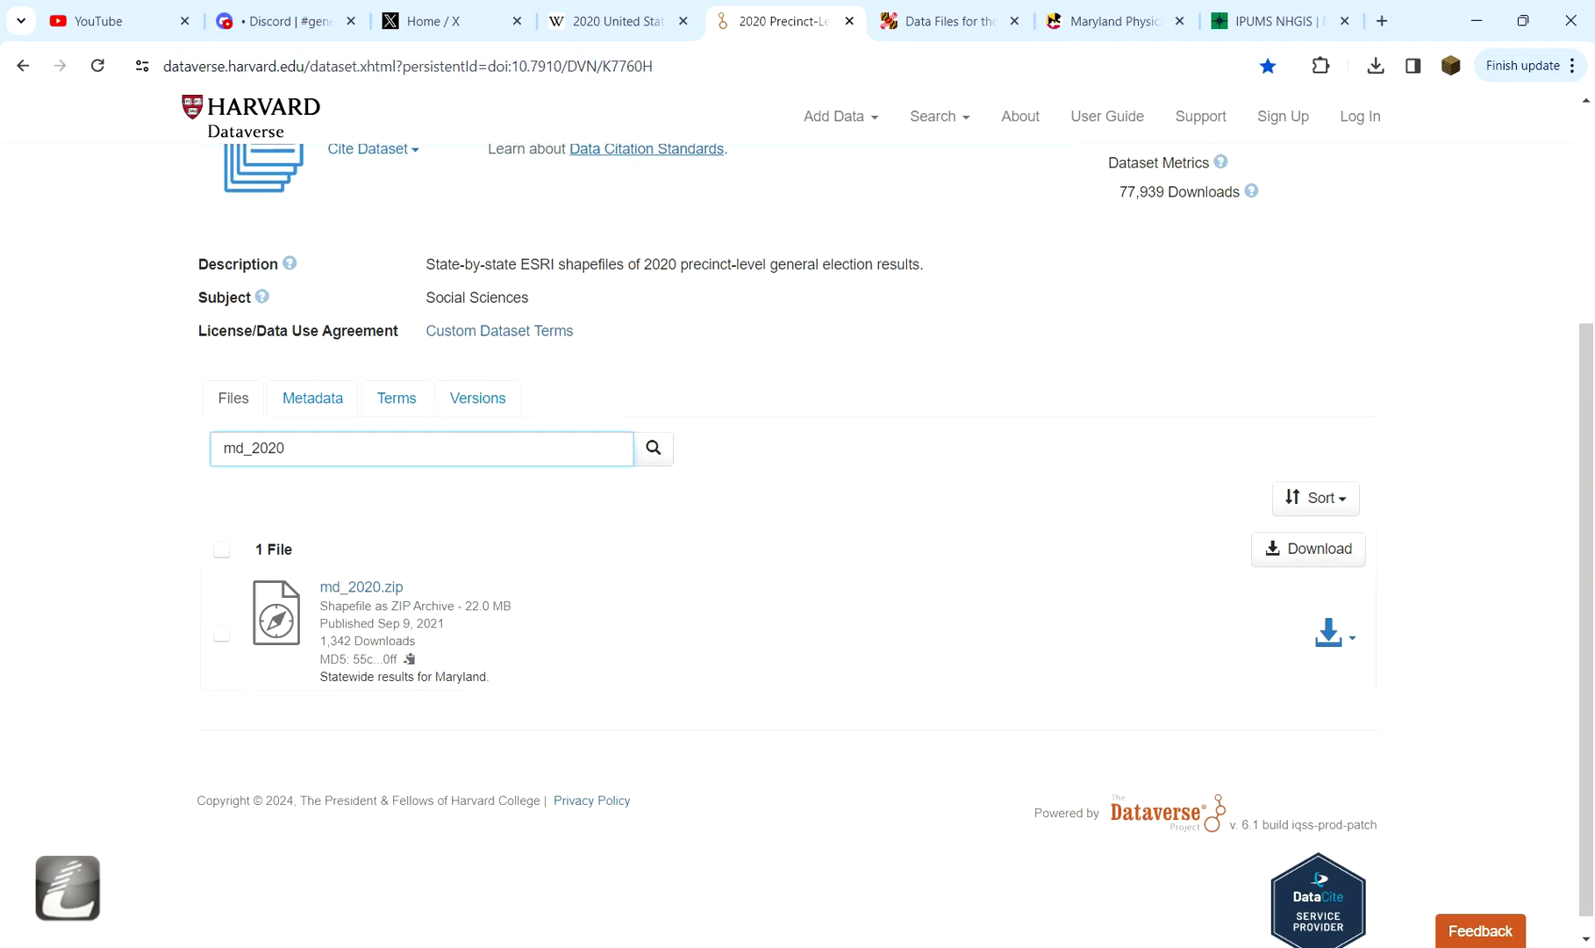
- Download the md_2020.zip shapefile archive for Maryland and accept the dataset terms
left_click(1330, 634)
left_click(1211, 760)
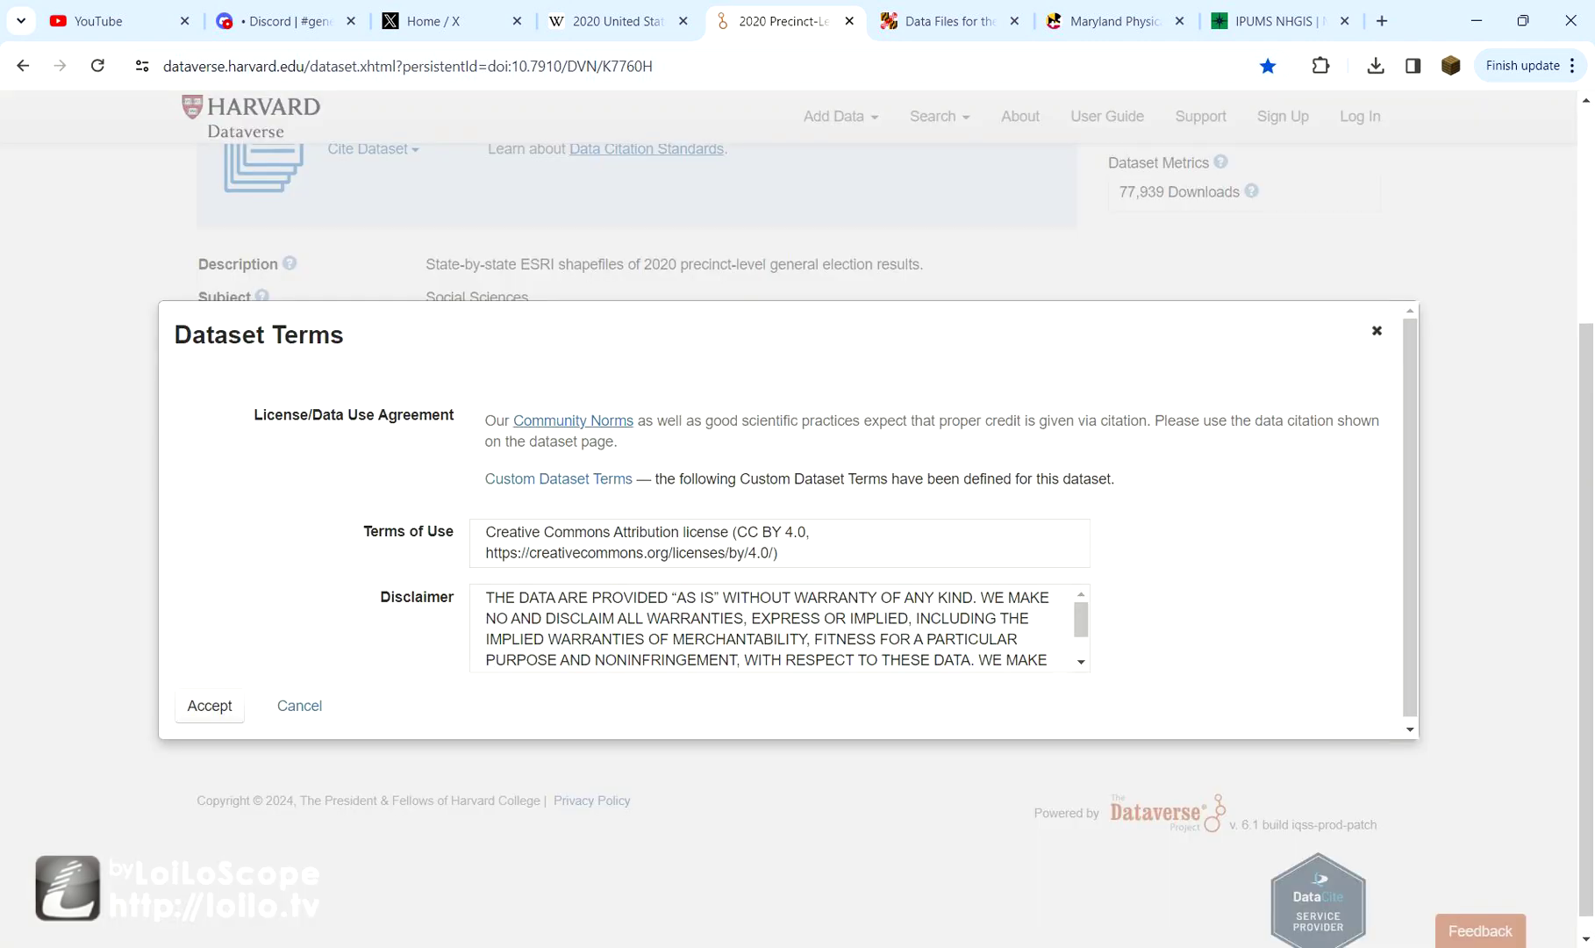
key("Return")
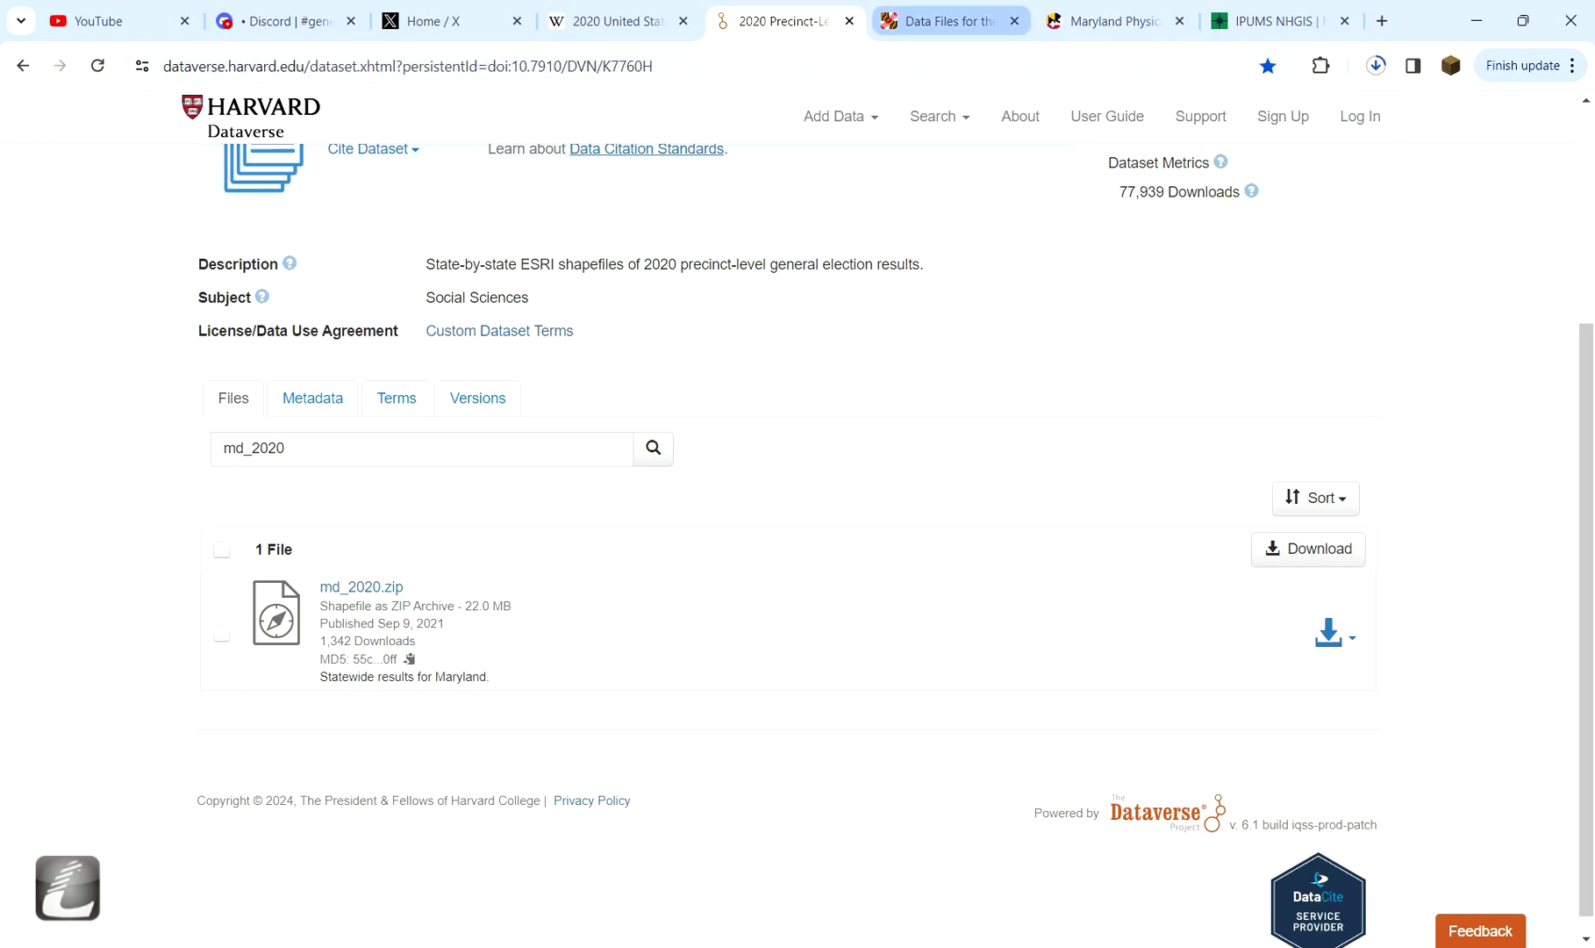
- Download the statewide By Precinct General results file from the Maryland State Board of Elections 2020 data files page
left_click(948, 21)
scroll(314, 871, "up", 2)
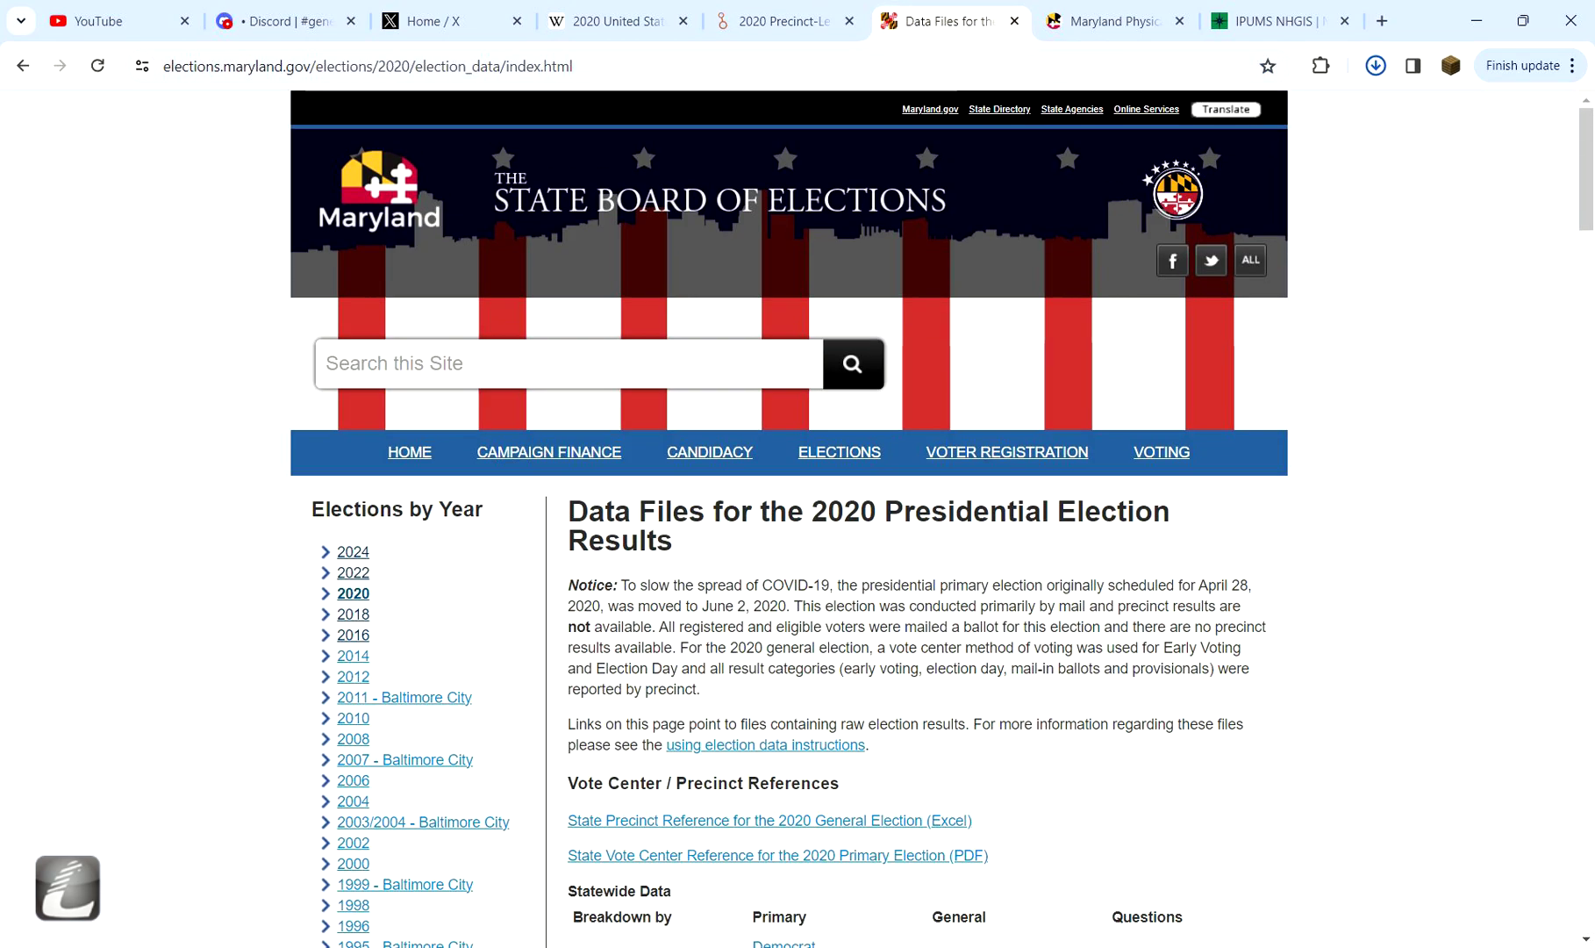
scroll(313, 871, "down", 2)
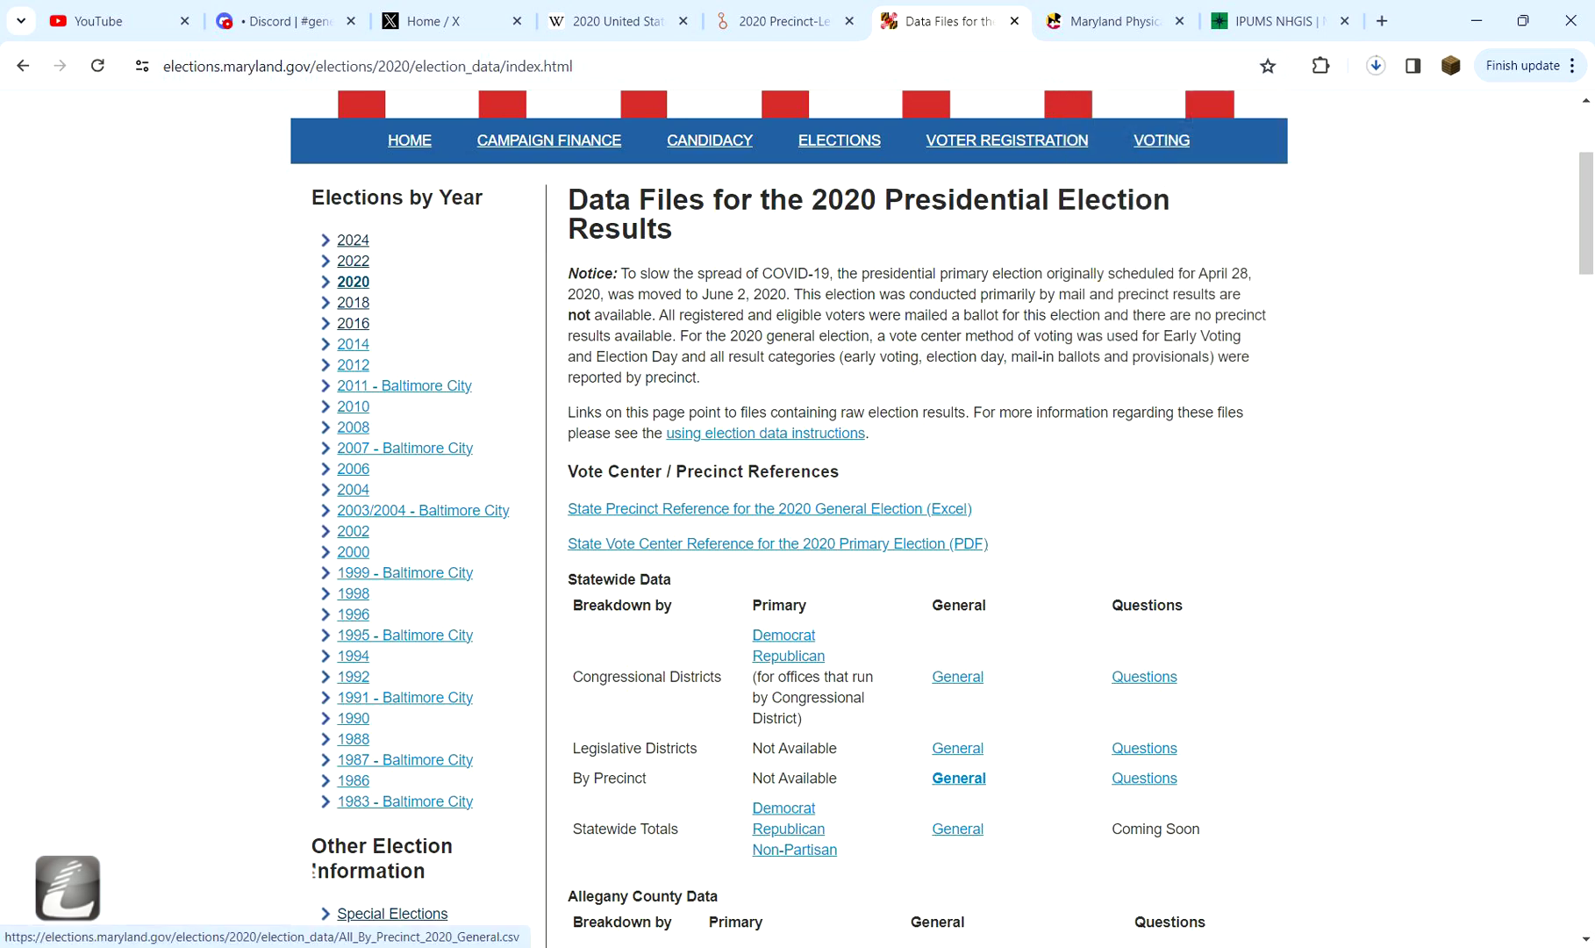
scroll(313, 870, "up", 3)
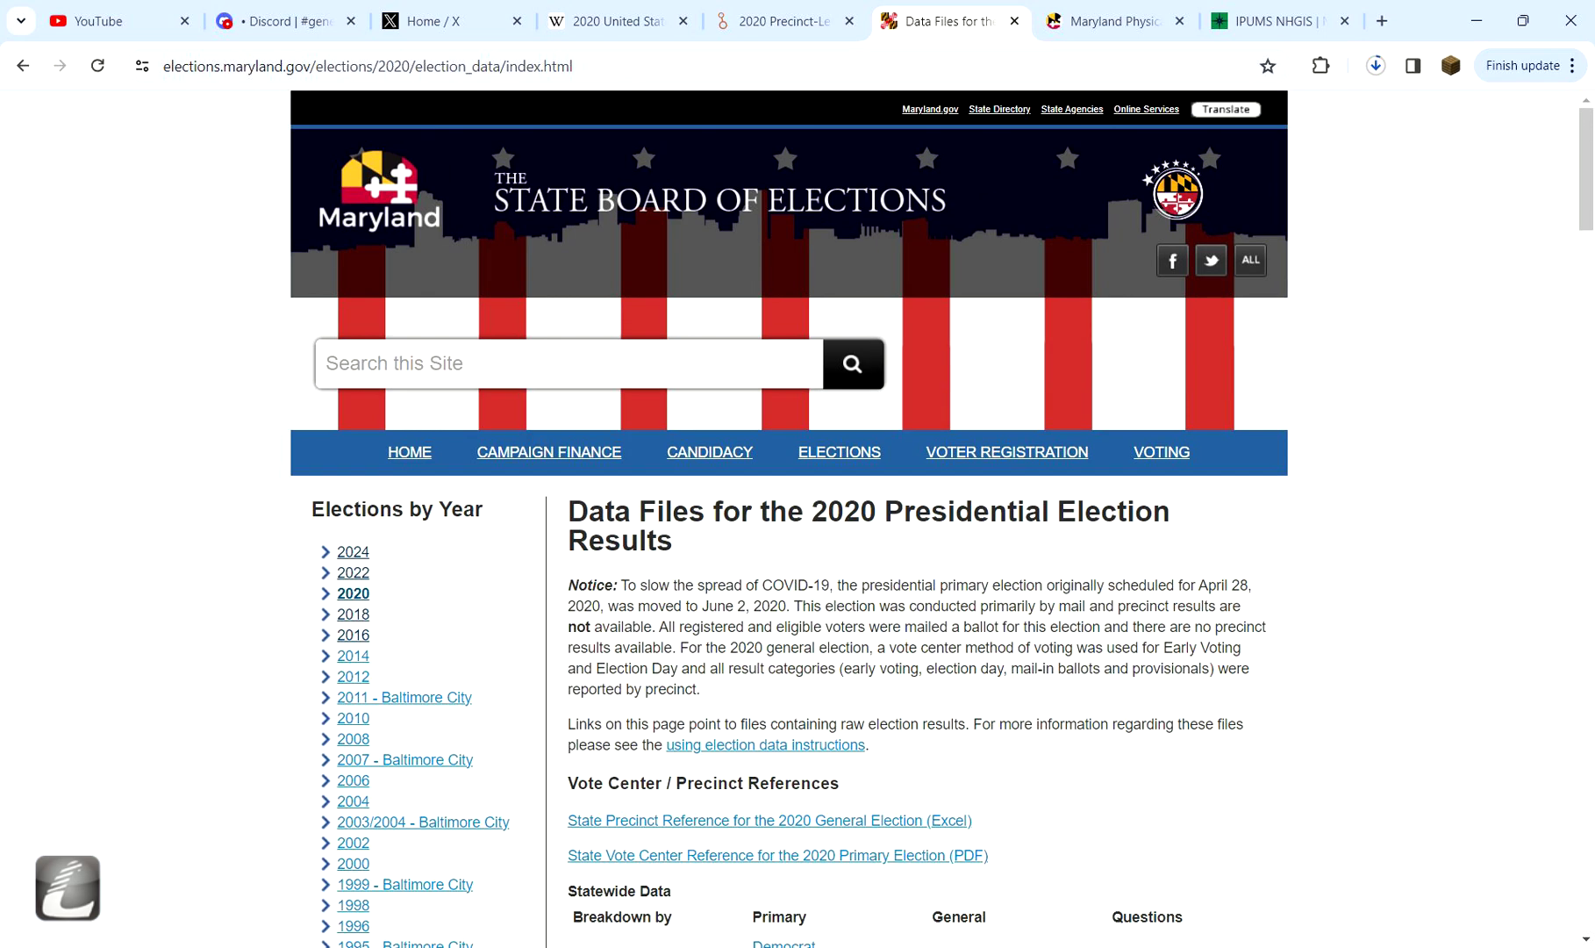
scroll(833, 474, "down", 2)
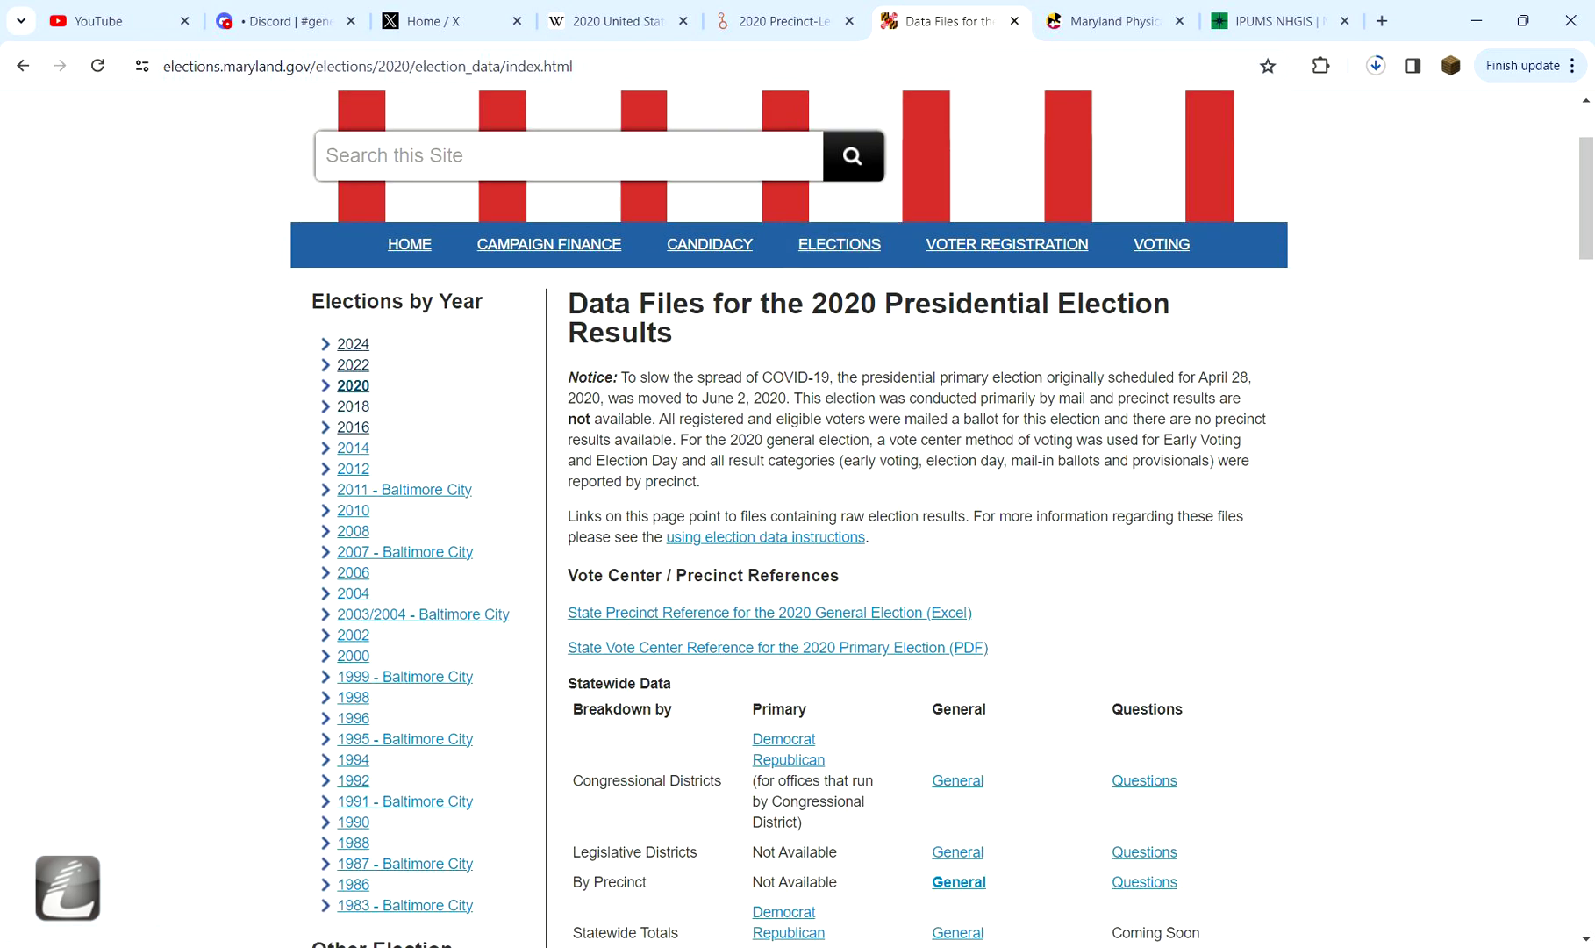
- Move the md_2020 archive from Downloads into mapfolder and open mapfolder
key("alt+Tab")
left_click_drag(674, 435, 517, 518)
left_click(505, 518)
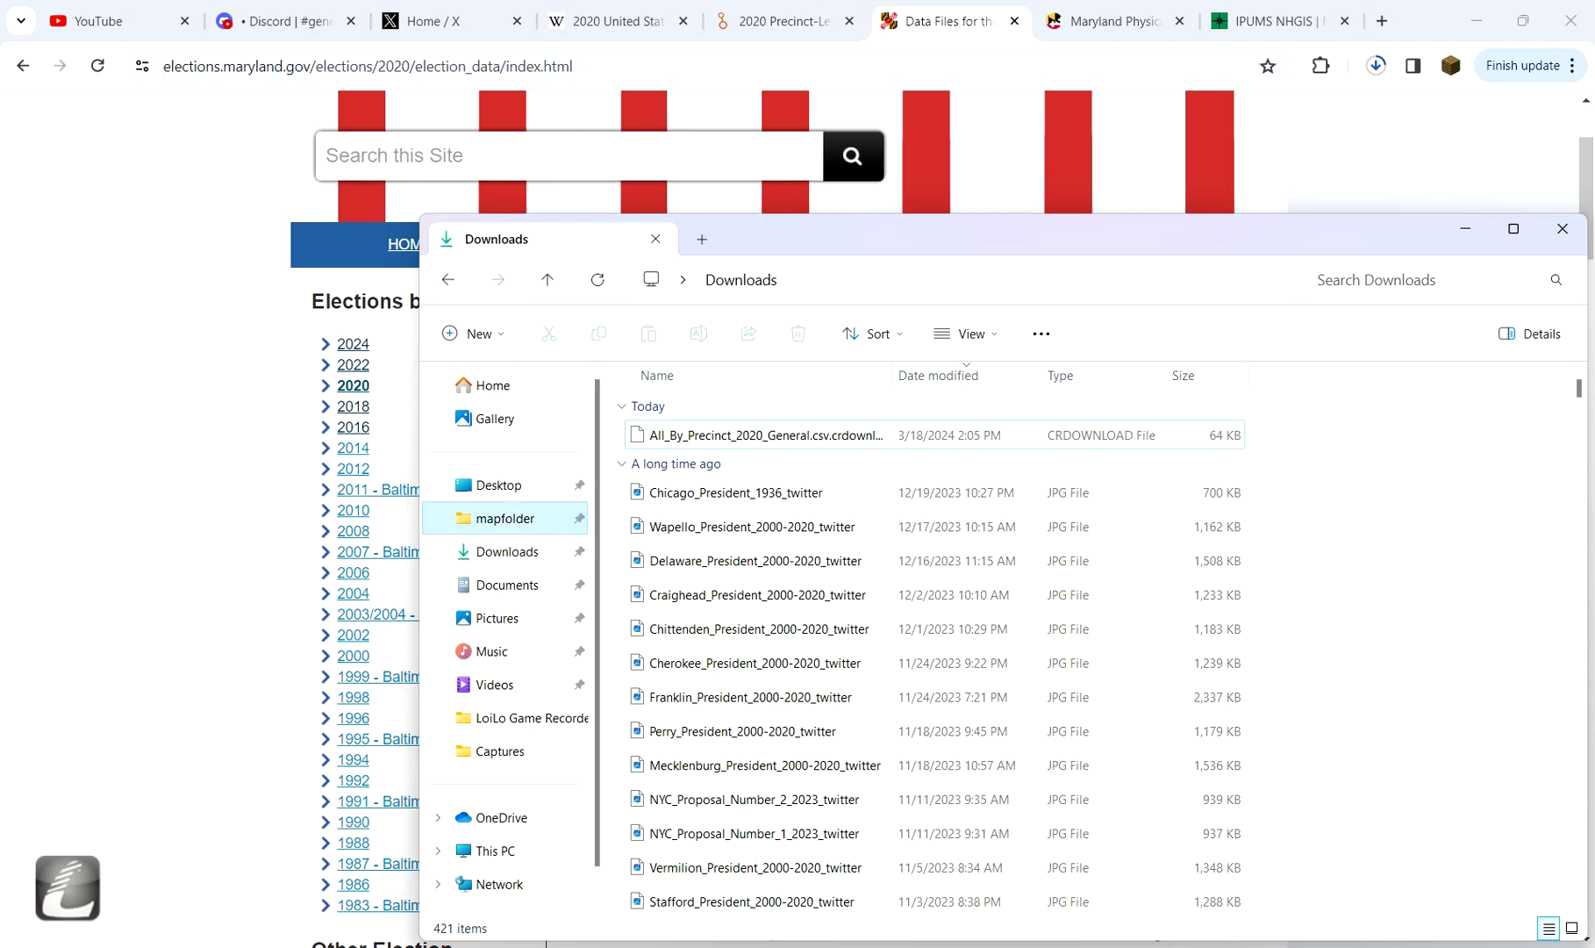
- Extract the md_2020 archive's contents directly into mapfolder with WinRAR
right_click(678, 409)
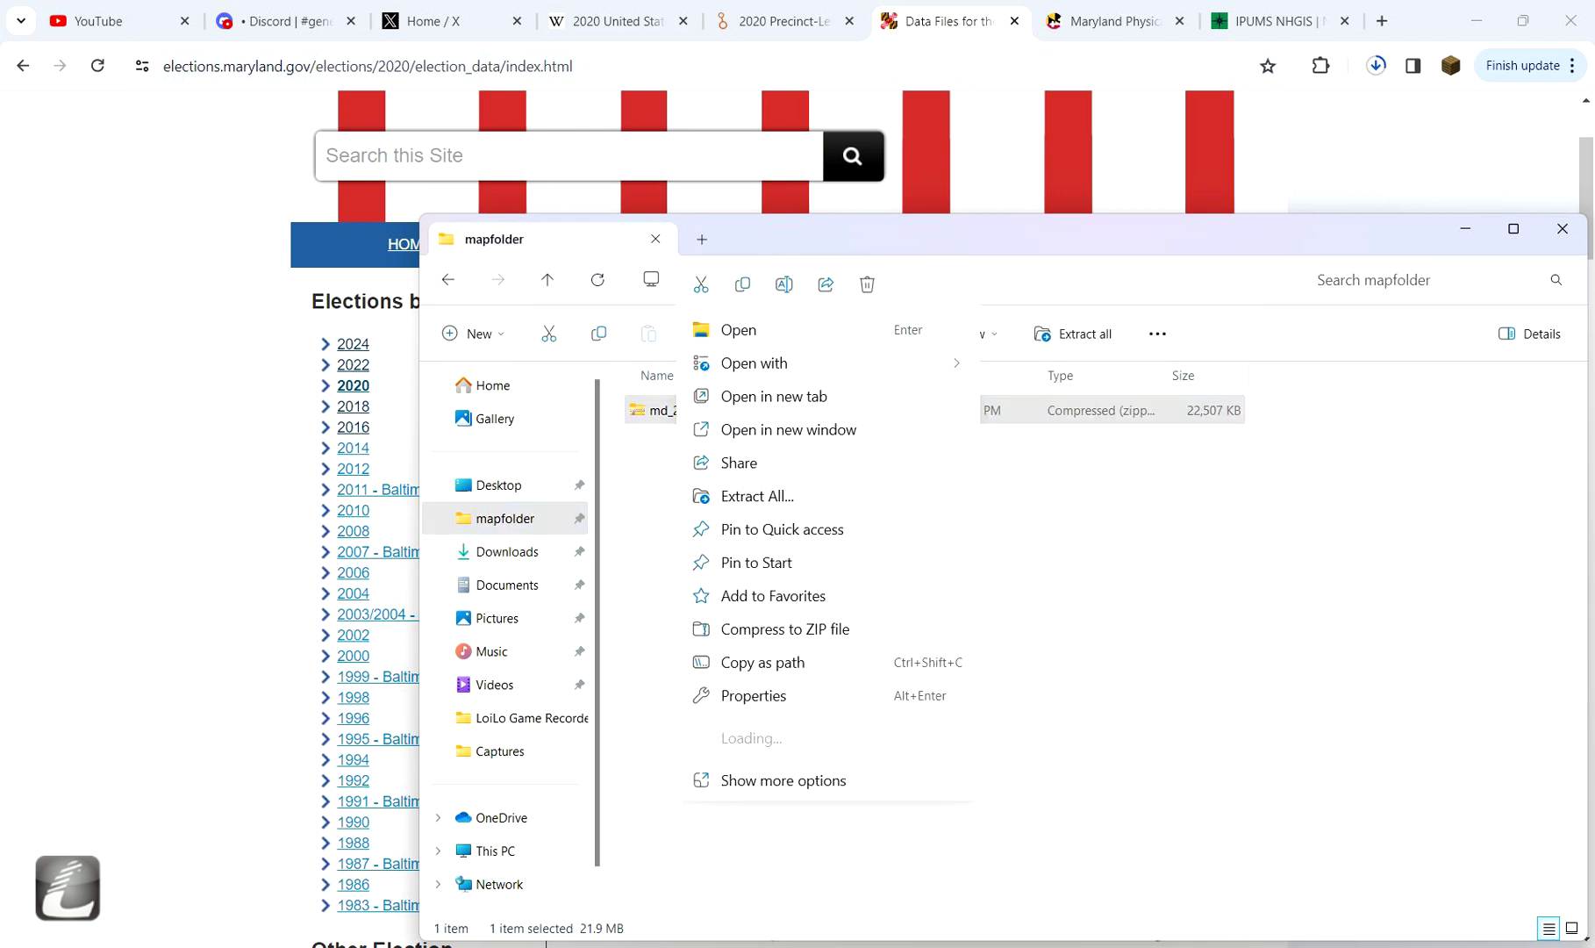
mouse_move(748, 738)
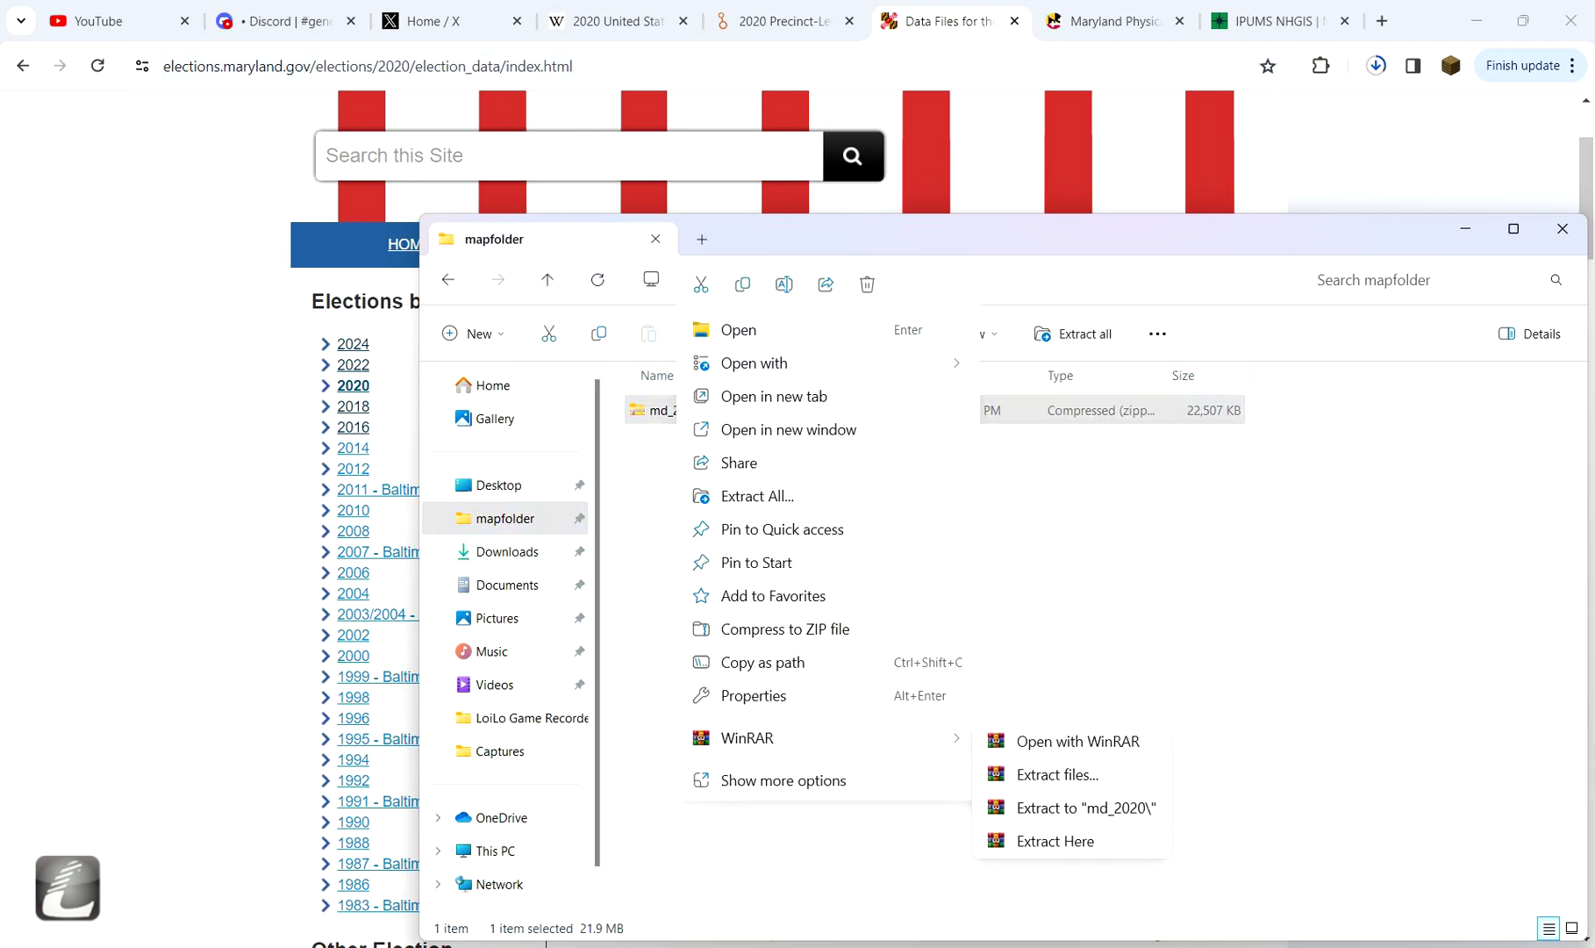
left_click(1085, 809)
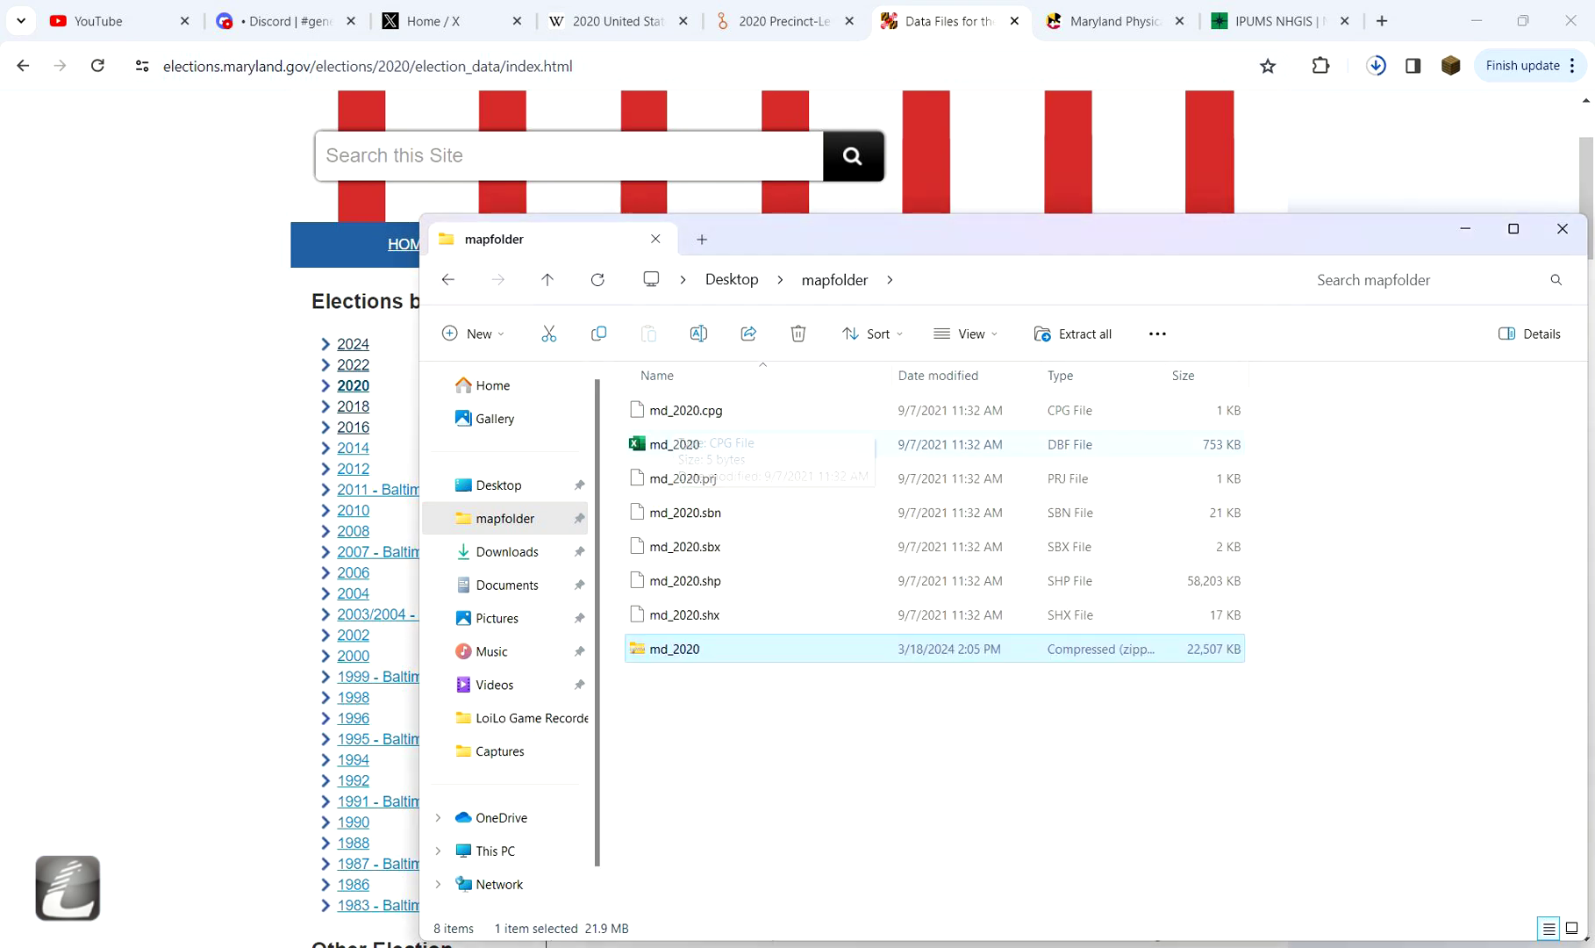
- Open the extracted md_2020 DBF file in Excel and review the precinct names in its NAME column
left_click(680, 445)
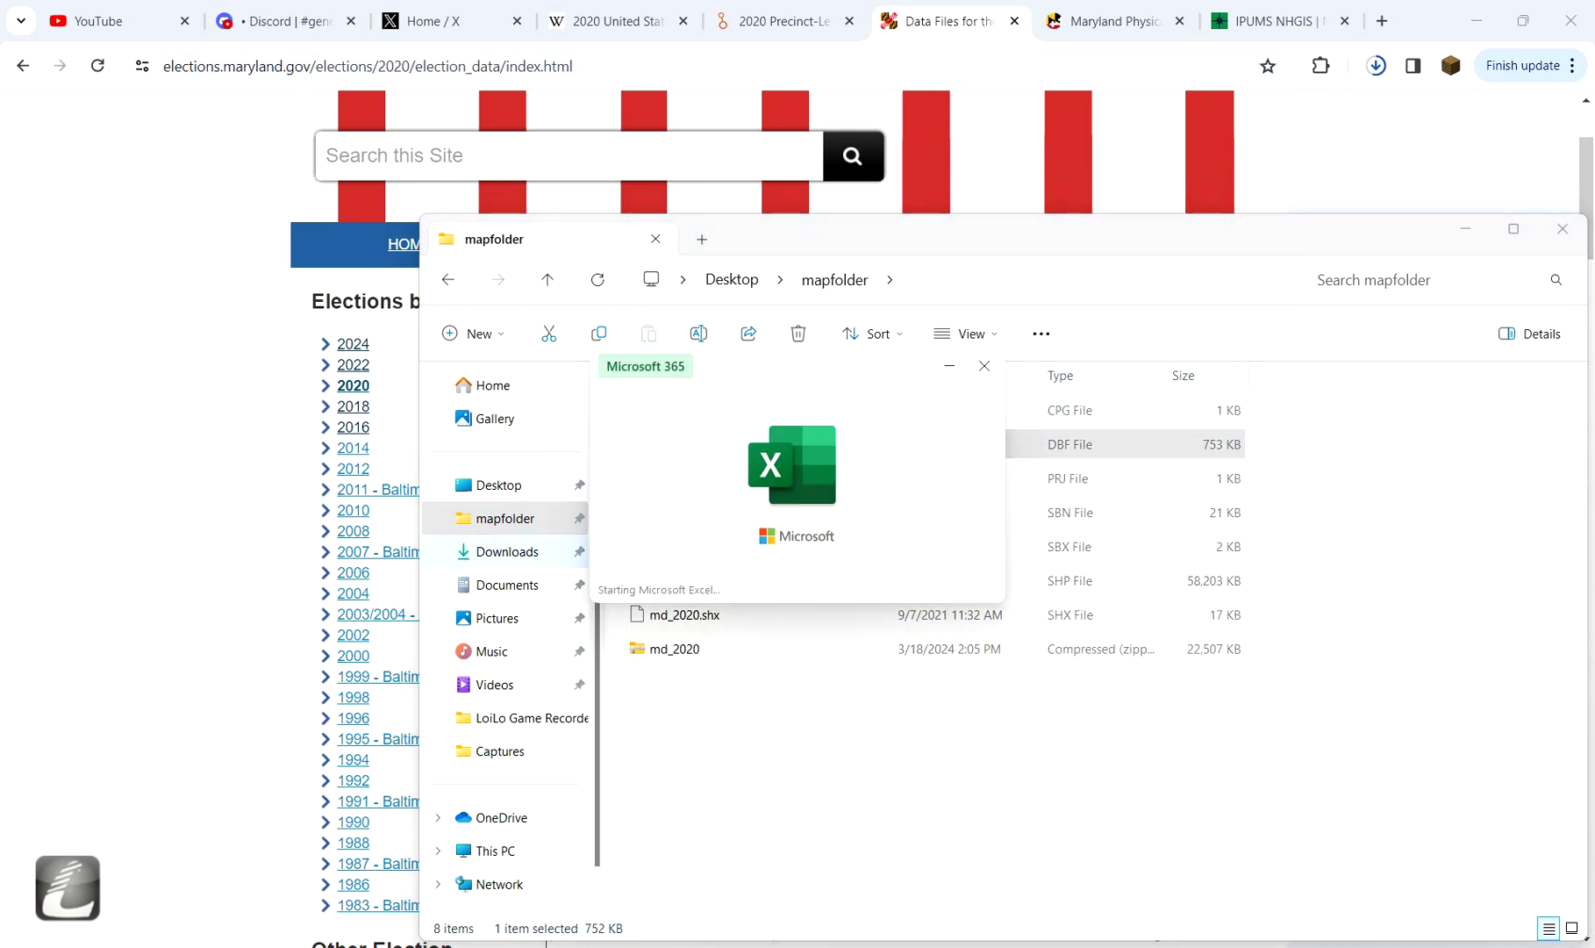
left_click(1439, 509)
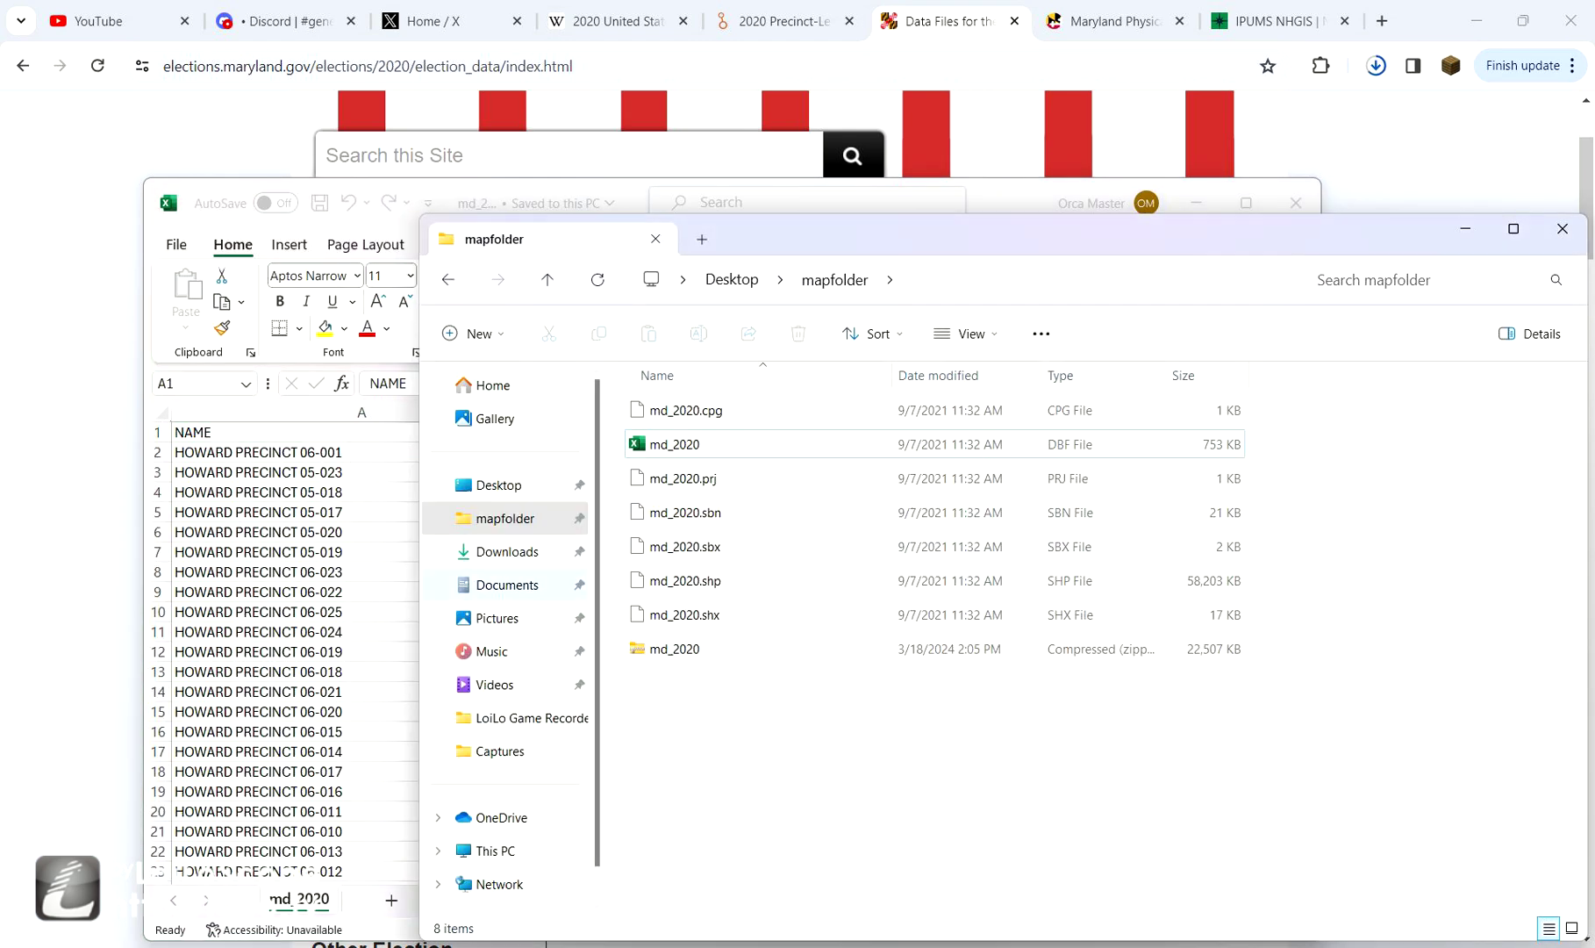
left_click(508, 552)
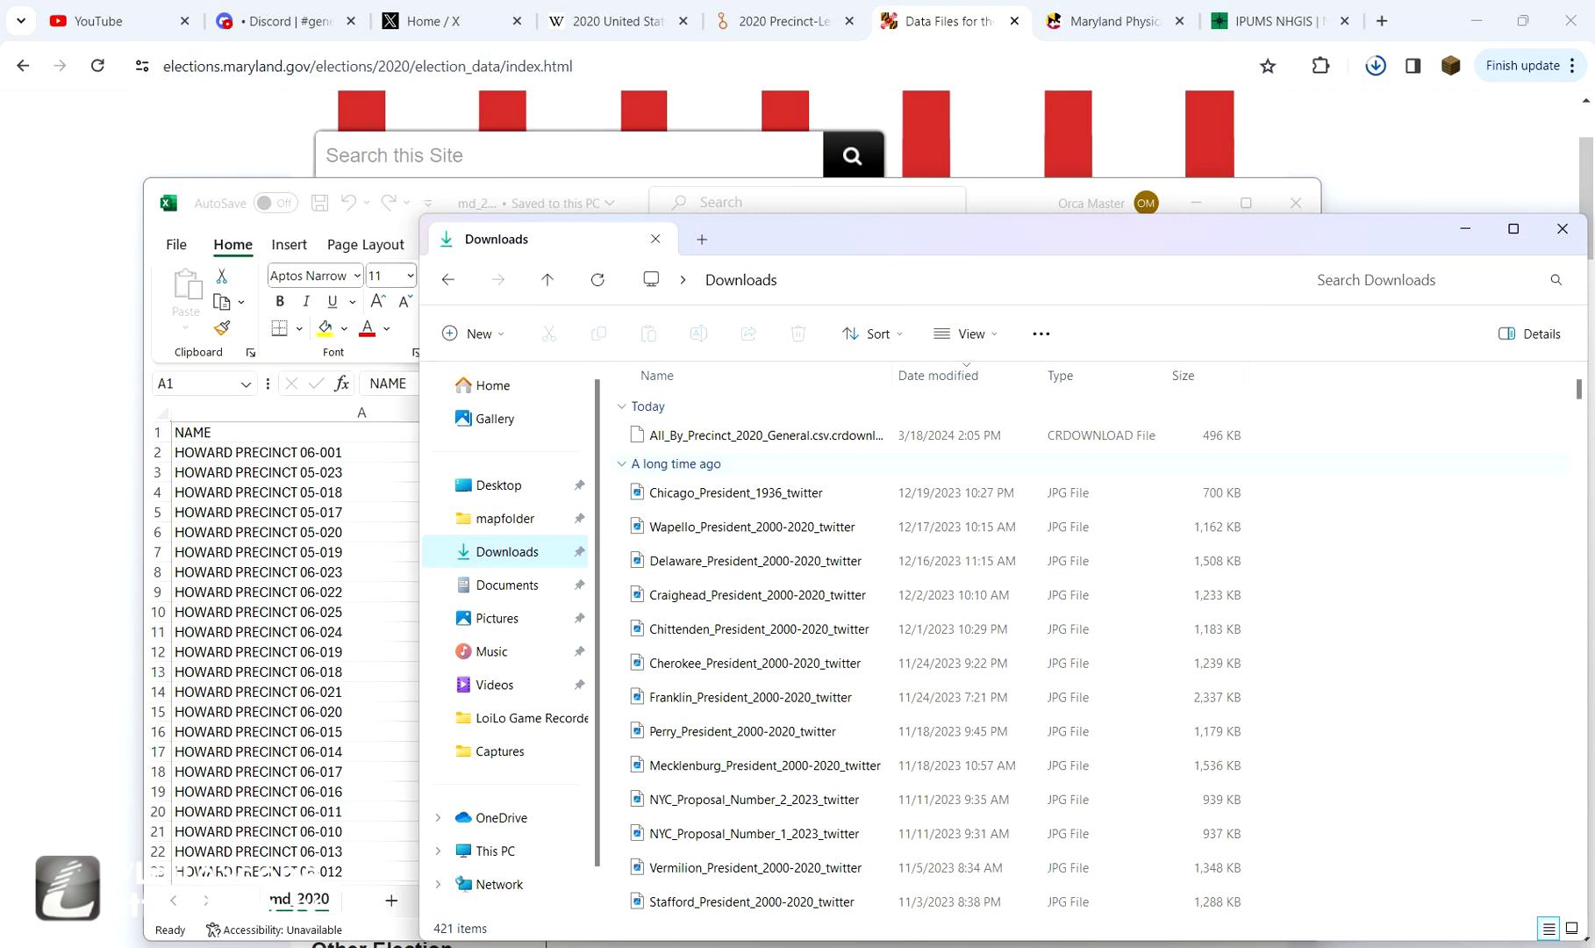
left_click(535, 197)
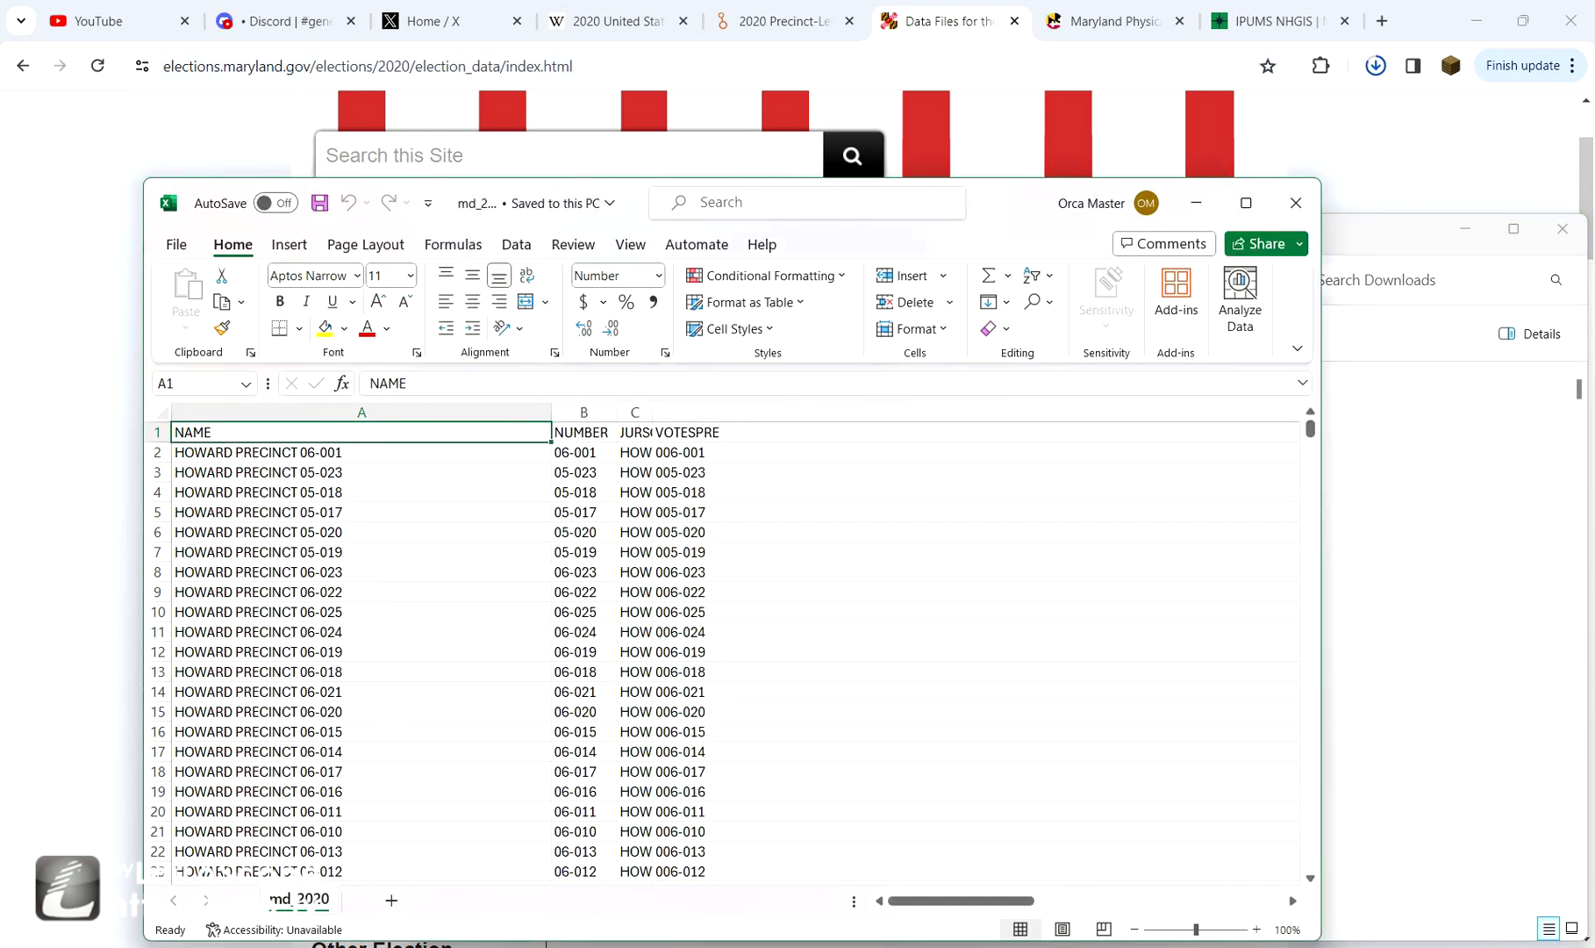
scroll(720, 649, "down", 6)
scroll(719, 649, "up", 6)
left_click_drag(264, 473, 264, 771)
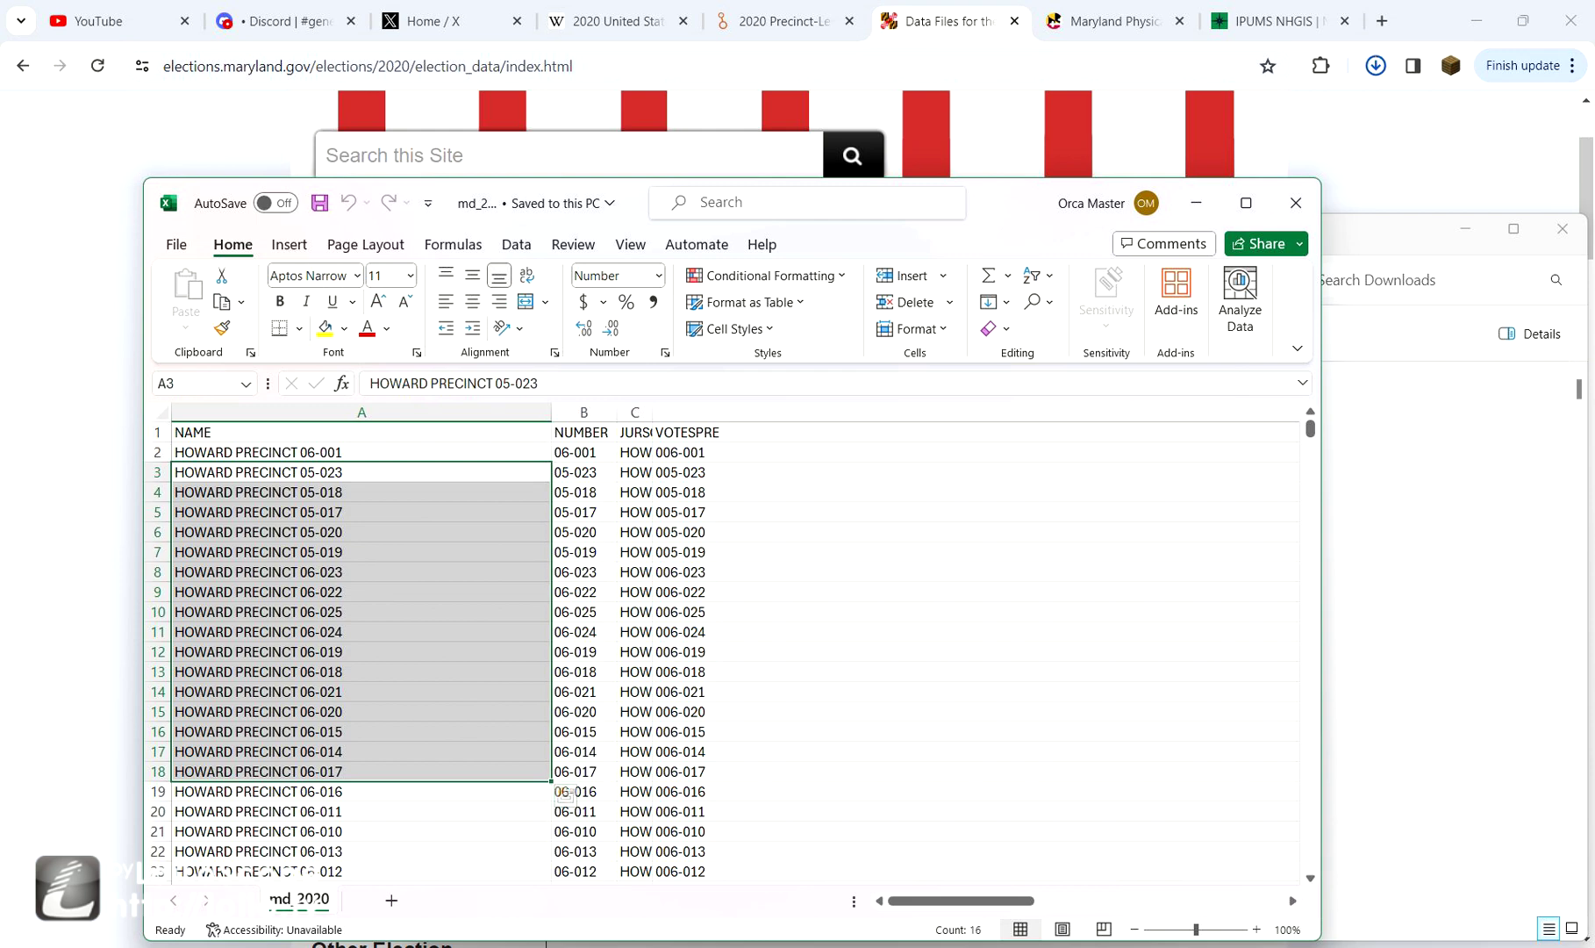
- Try removing duplicate values from the NAME column alone, without expanding the selection, and undo the removal
left_click(361, 412)
left_click(807, 202)
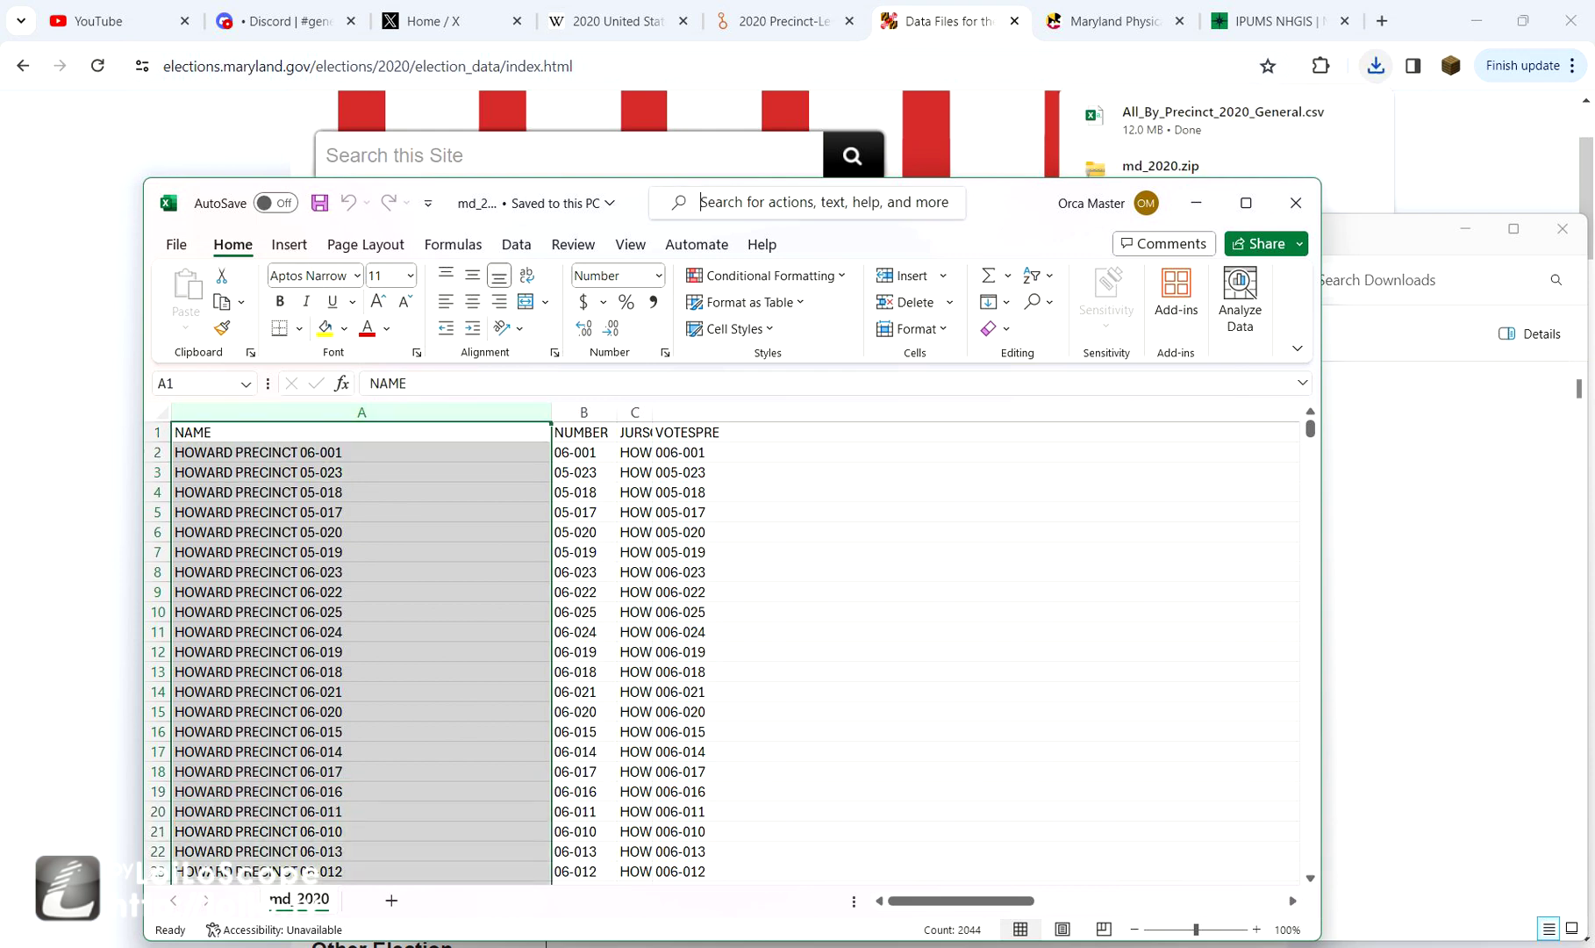
type("remove")
key("Return")
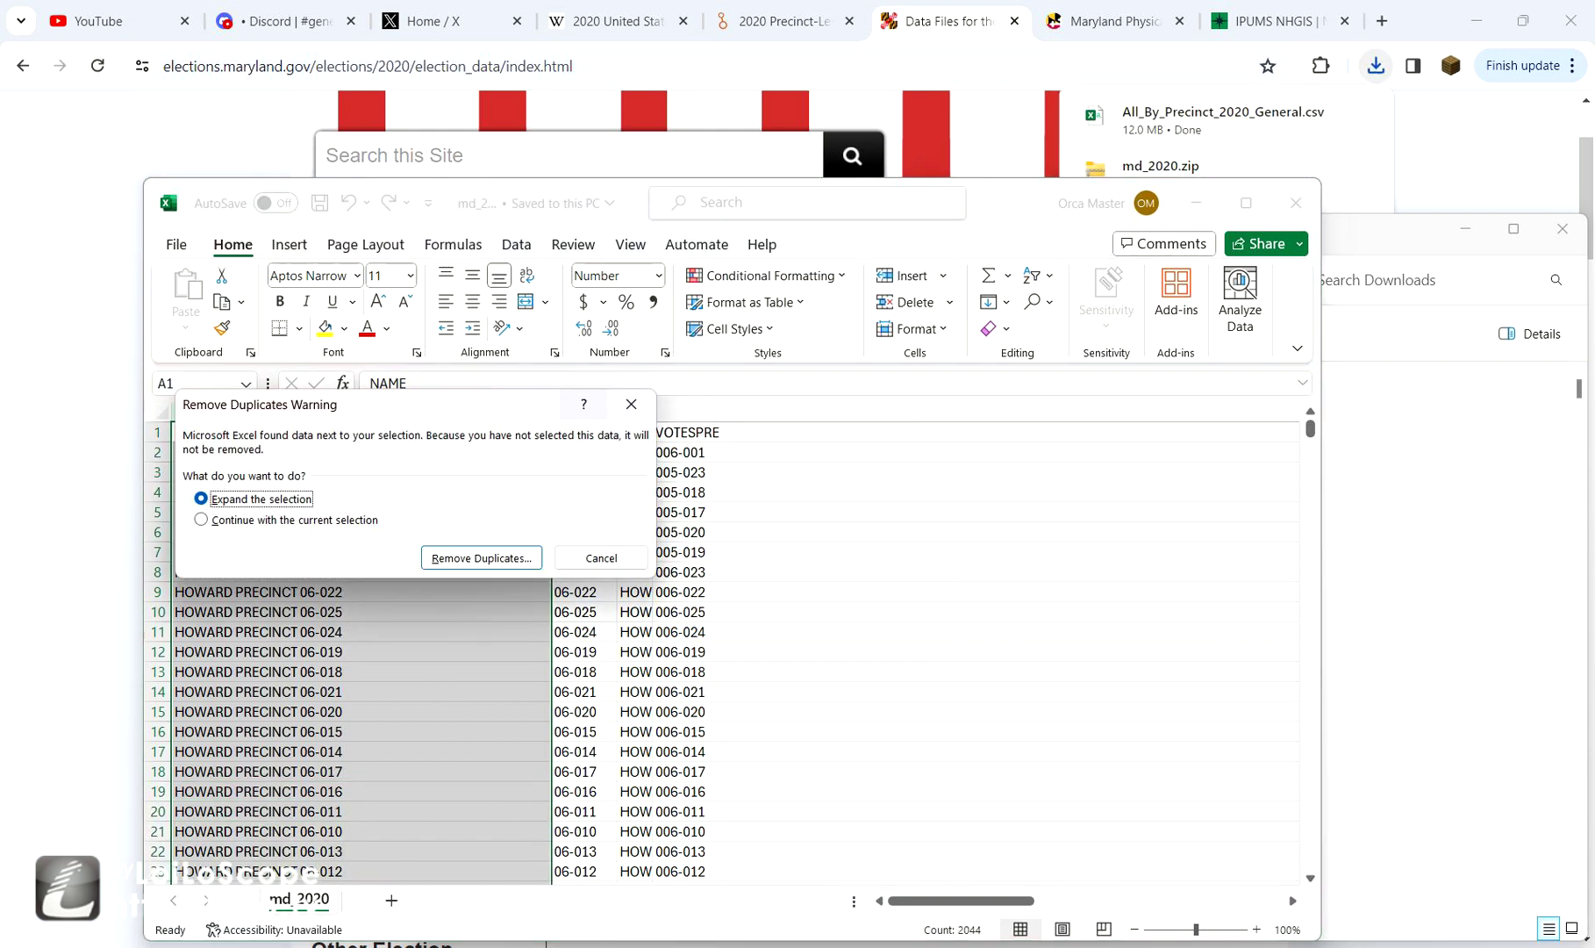
key("Down")
key("Return")
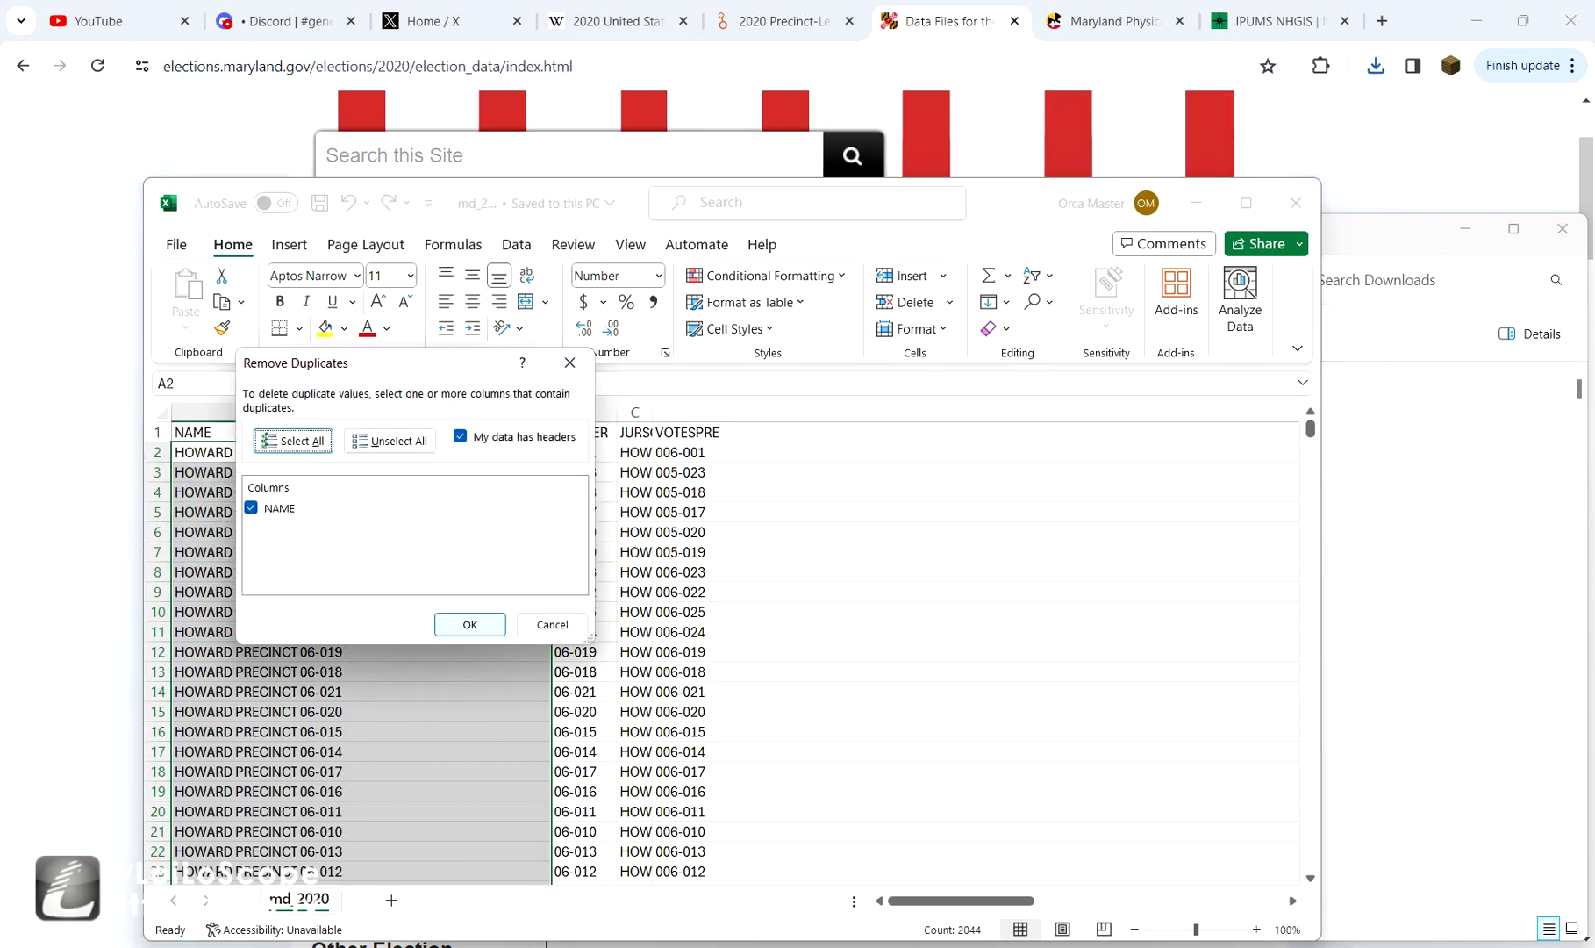
key("Return")
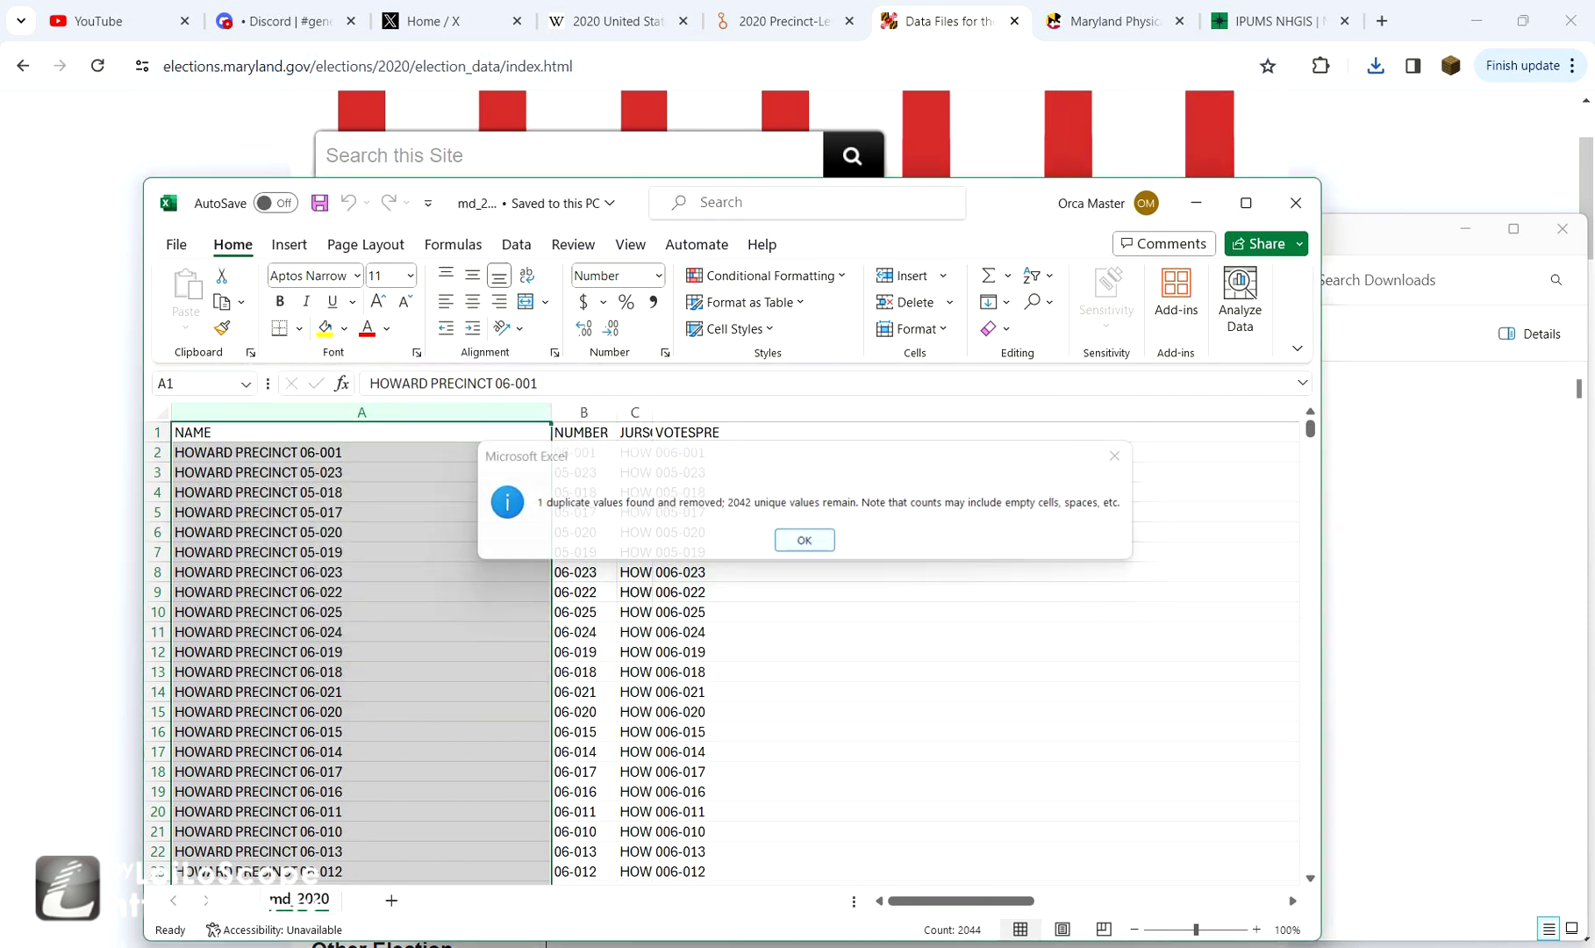
key("Return")
scroll(728, 653, "down", 20)
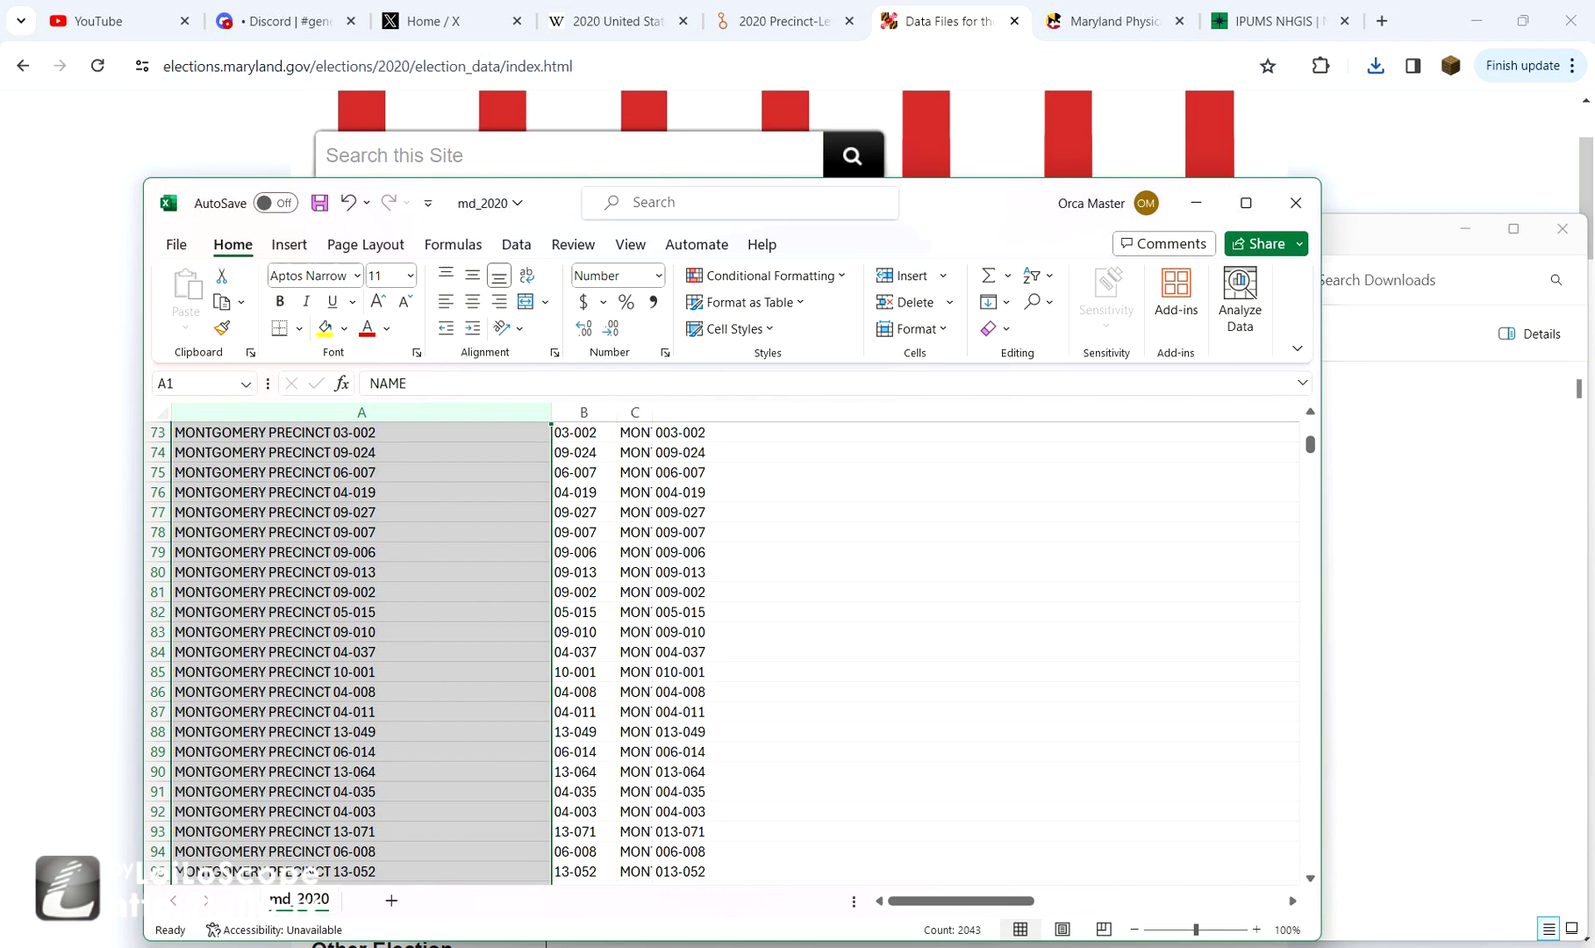
key("ctrl+z")
left_click_drag(263, 472, 264, 791)
mouse_move(1311, 428)
left_mouse_down()
mouse_move(1310, 860)
mouse_move(1310, 429)
left_mouse_up()
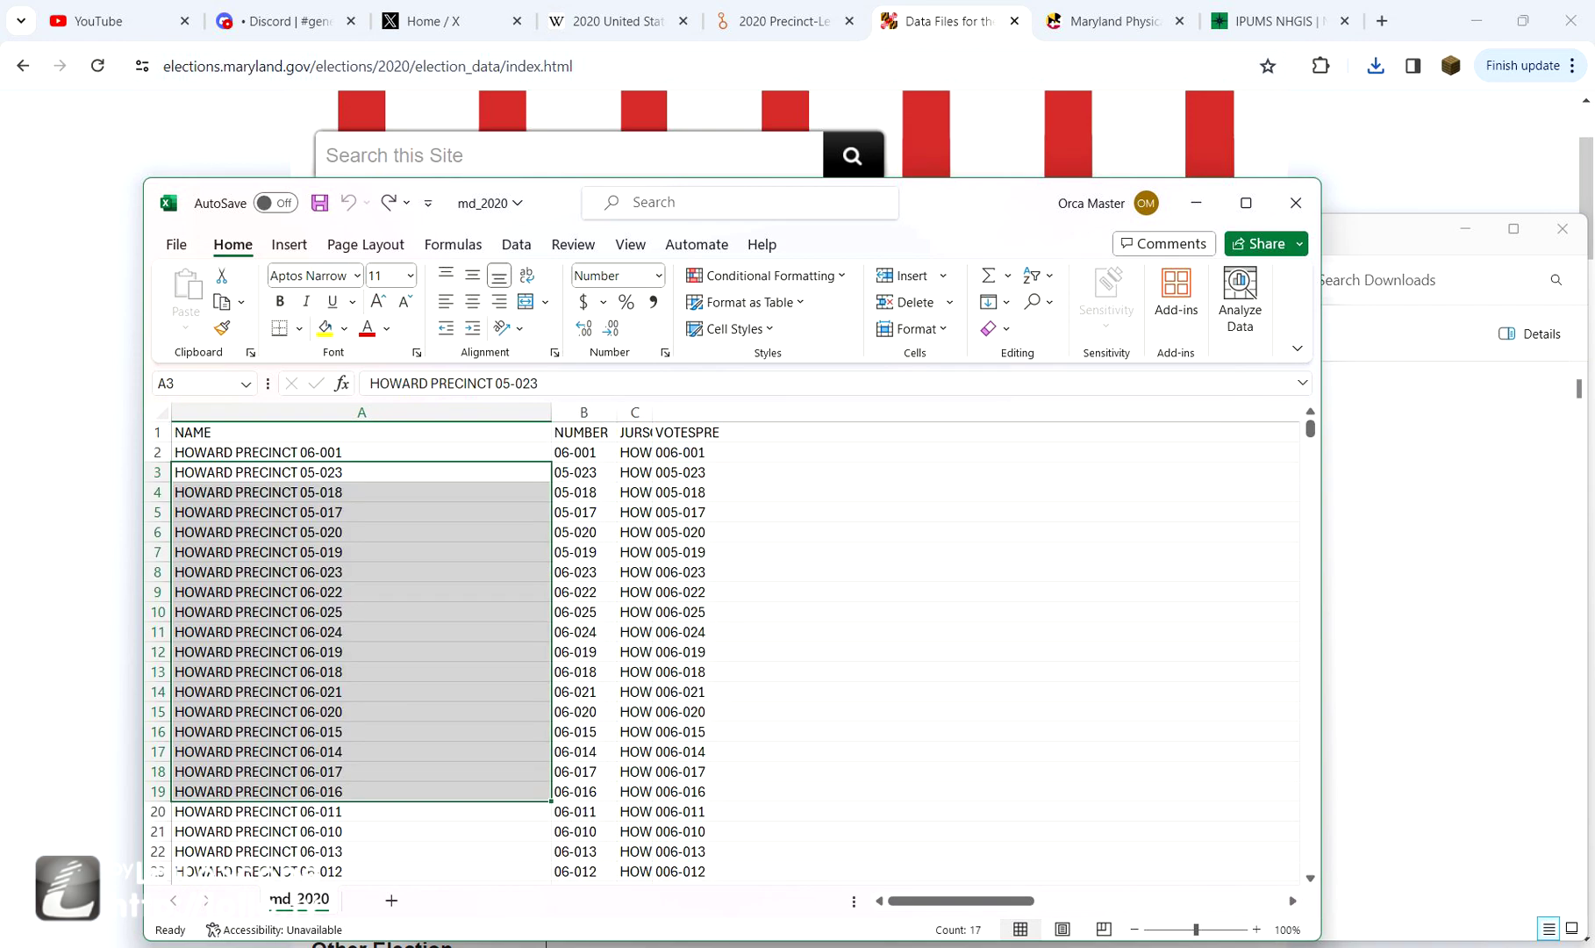
left_click_drag(351, 452, 351, 771)
left_click(351, 612)
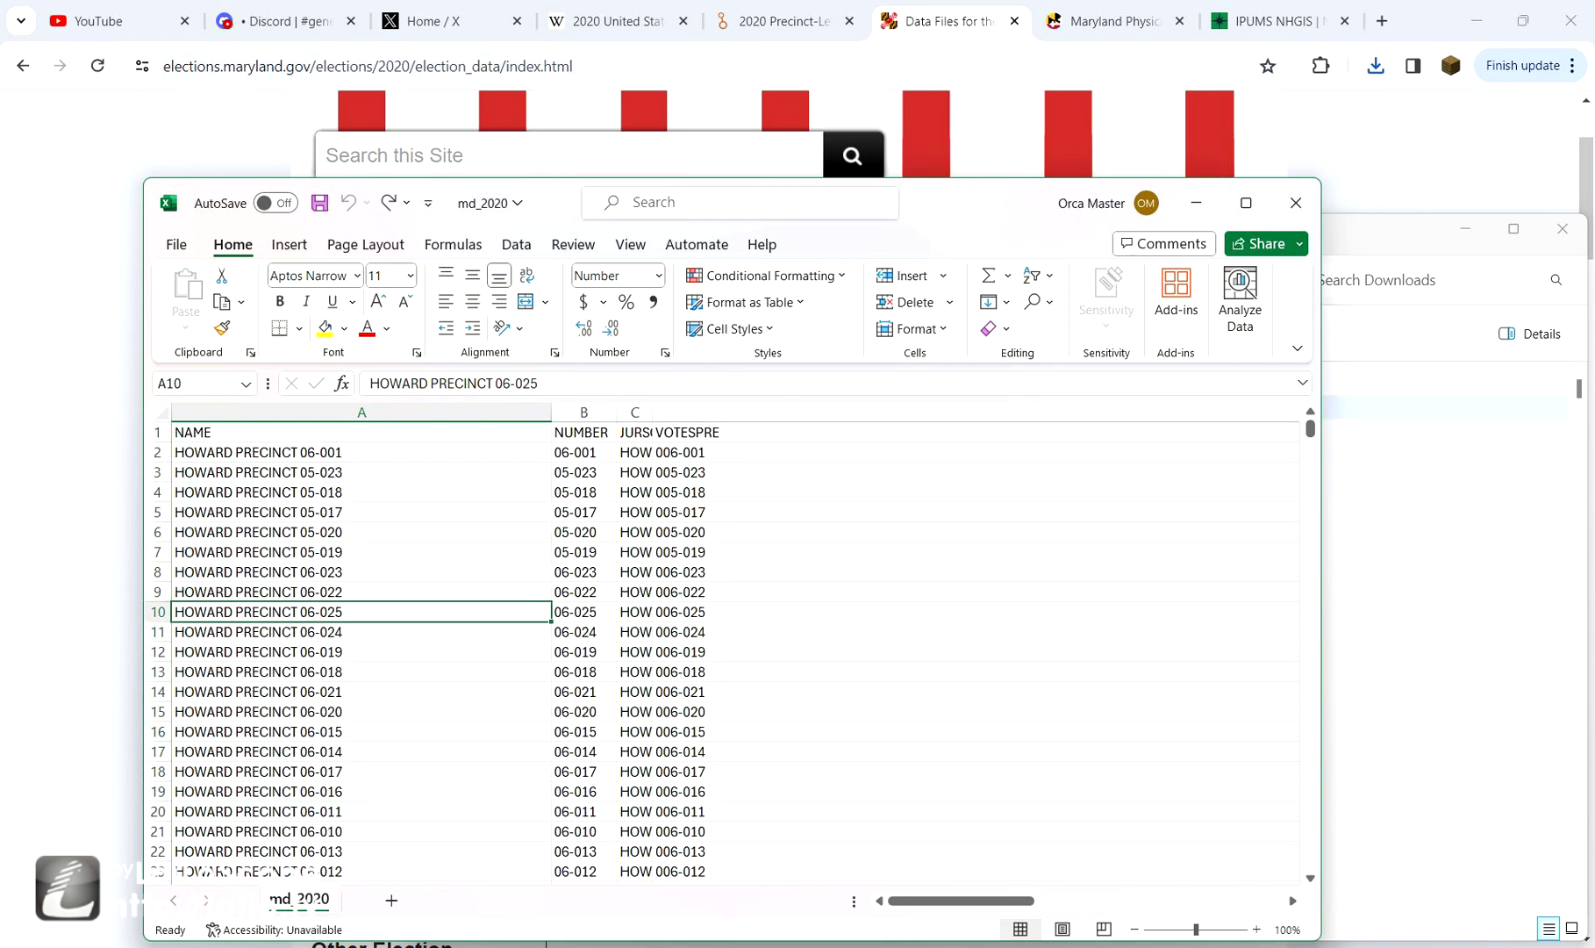
- Open the downloaded All_By_Precinct_2020_General file in Excel, declining the conversion that removes leading zeros
left_click(1439, 526)
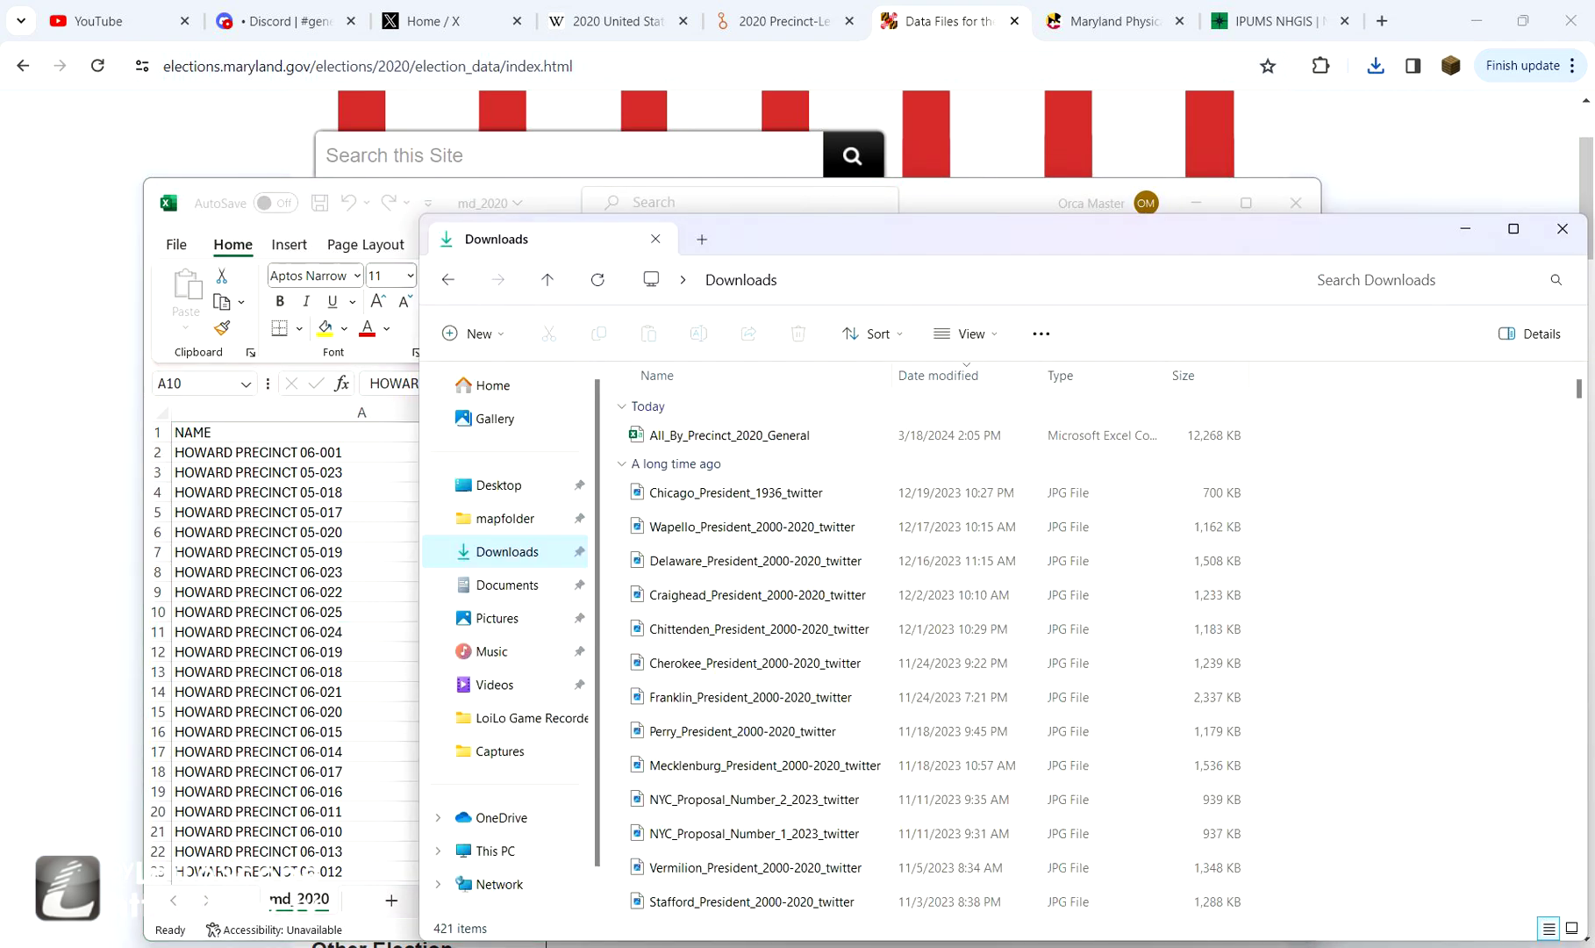
left_click(772, 435)
key("Return")
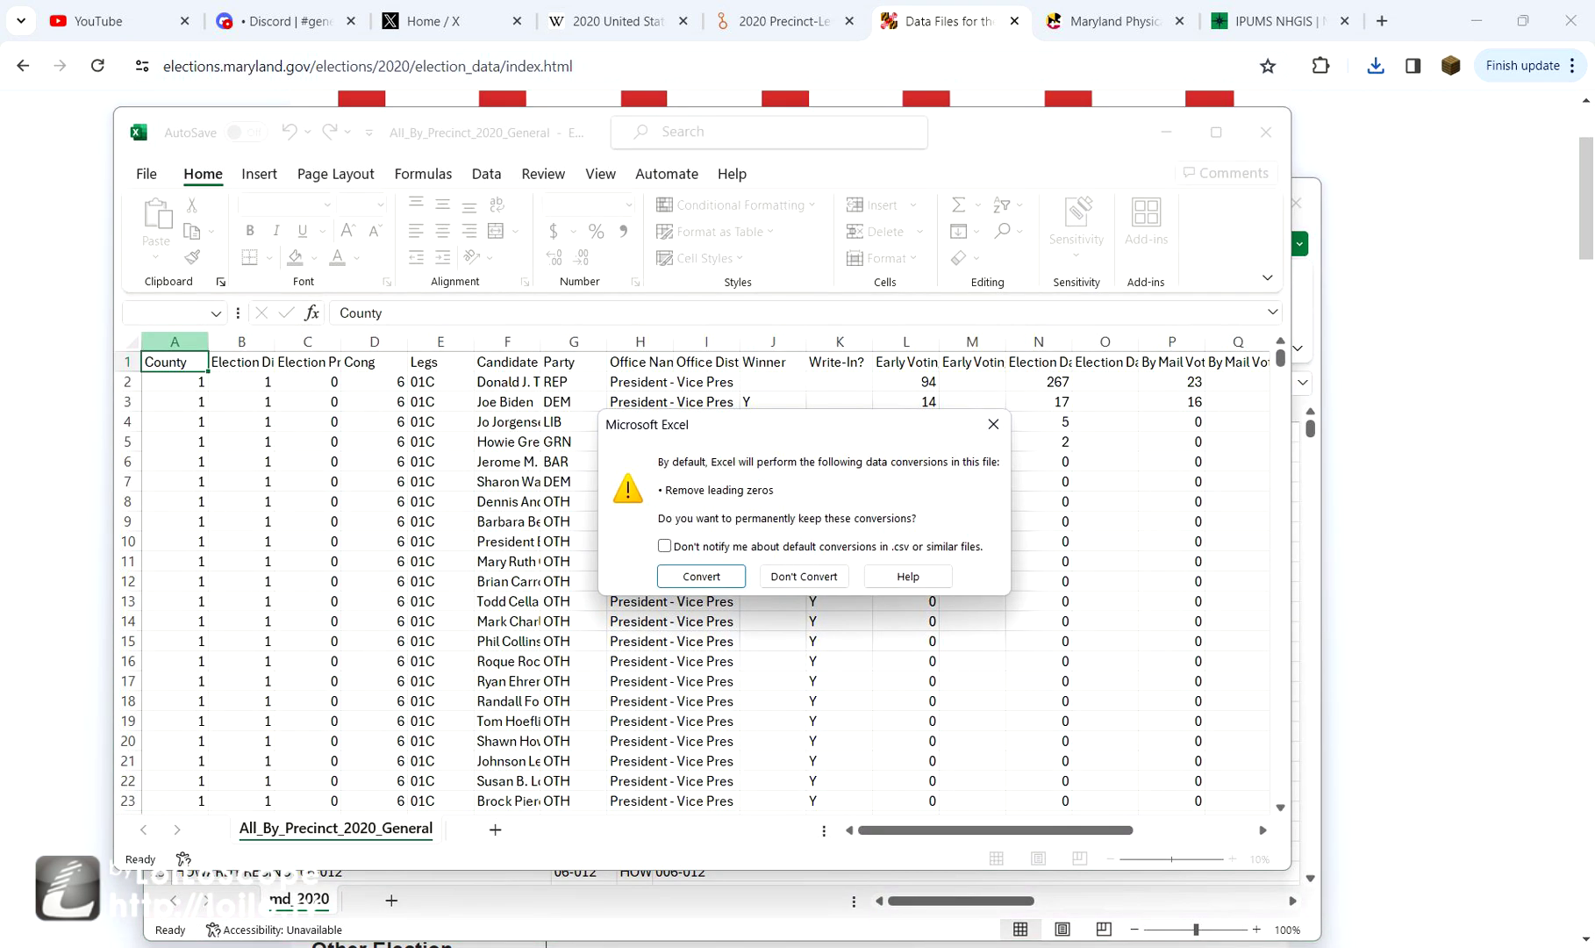
key("Return")
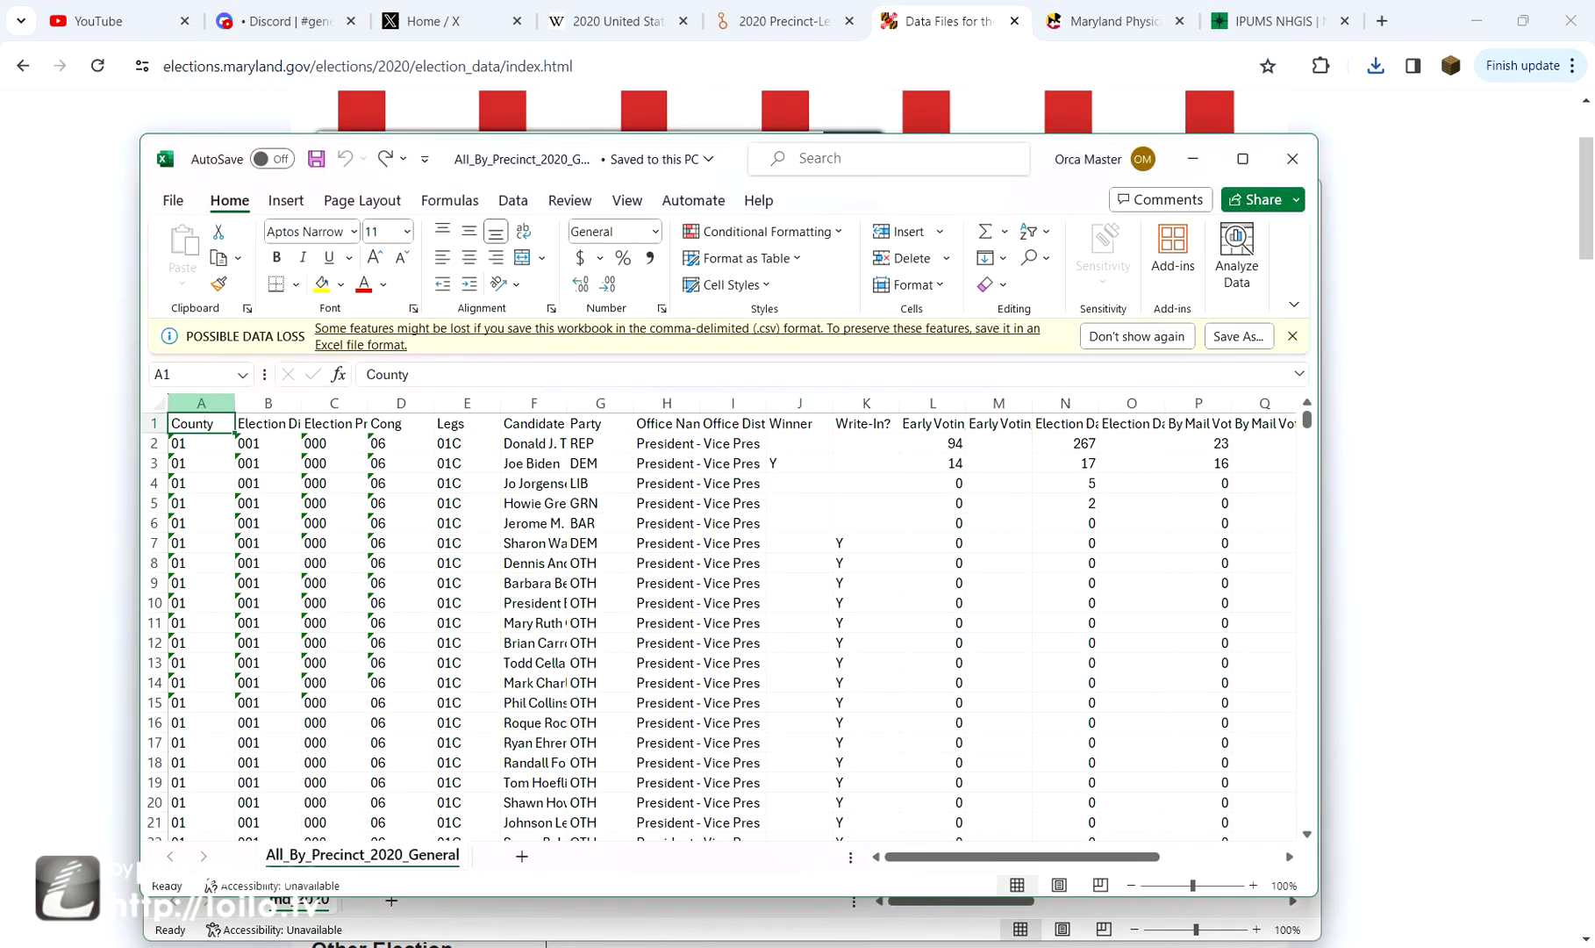
- Place the All_By_Precinct_2020_General workbook beside md_2020 and compare its County column with the precinct names in the NAME column
left_click_drag(730, 159, 1239, 125)
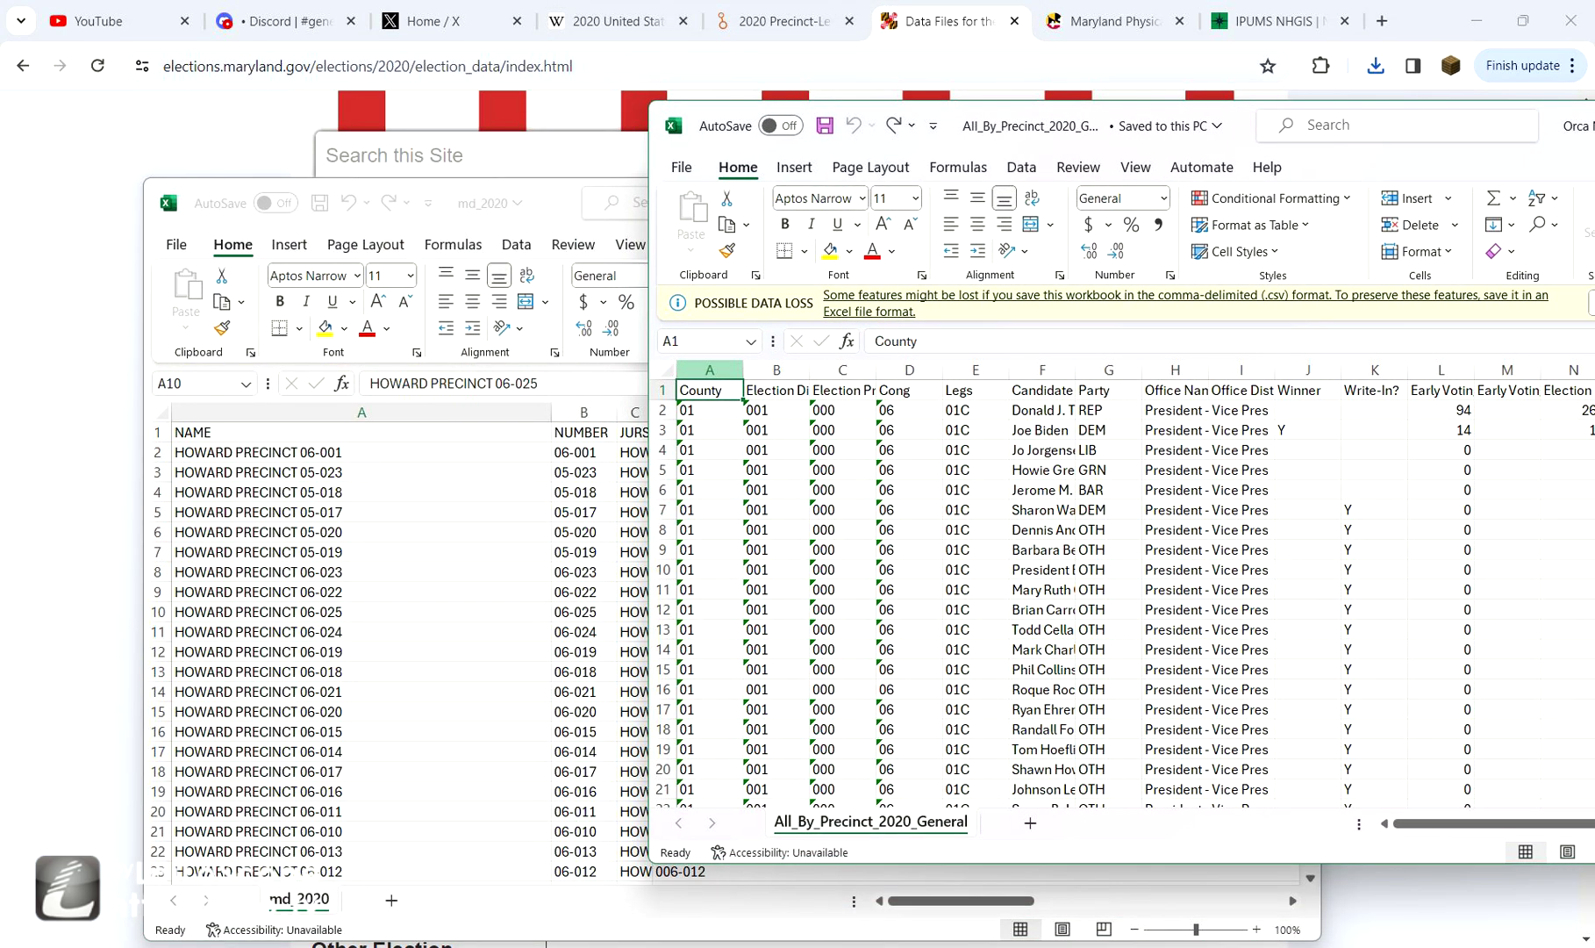
left_click(710, 369)
left_click(395, 203)
left_click_drag(263, 452, 290, 733)
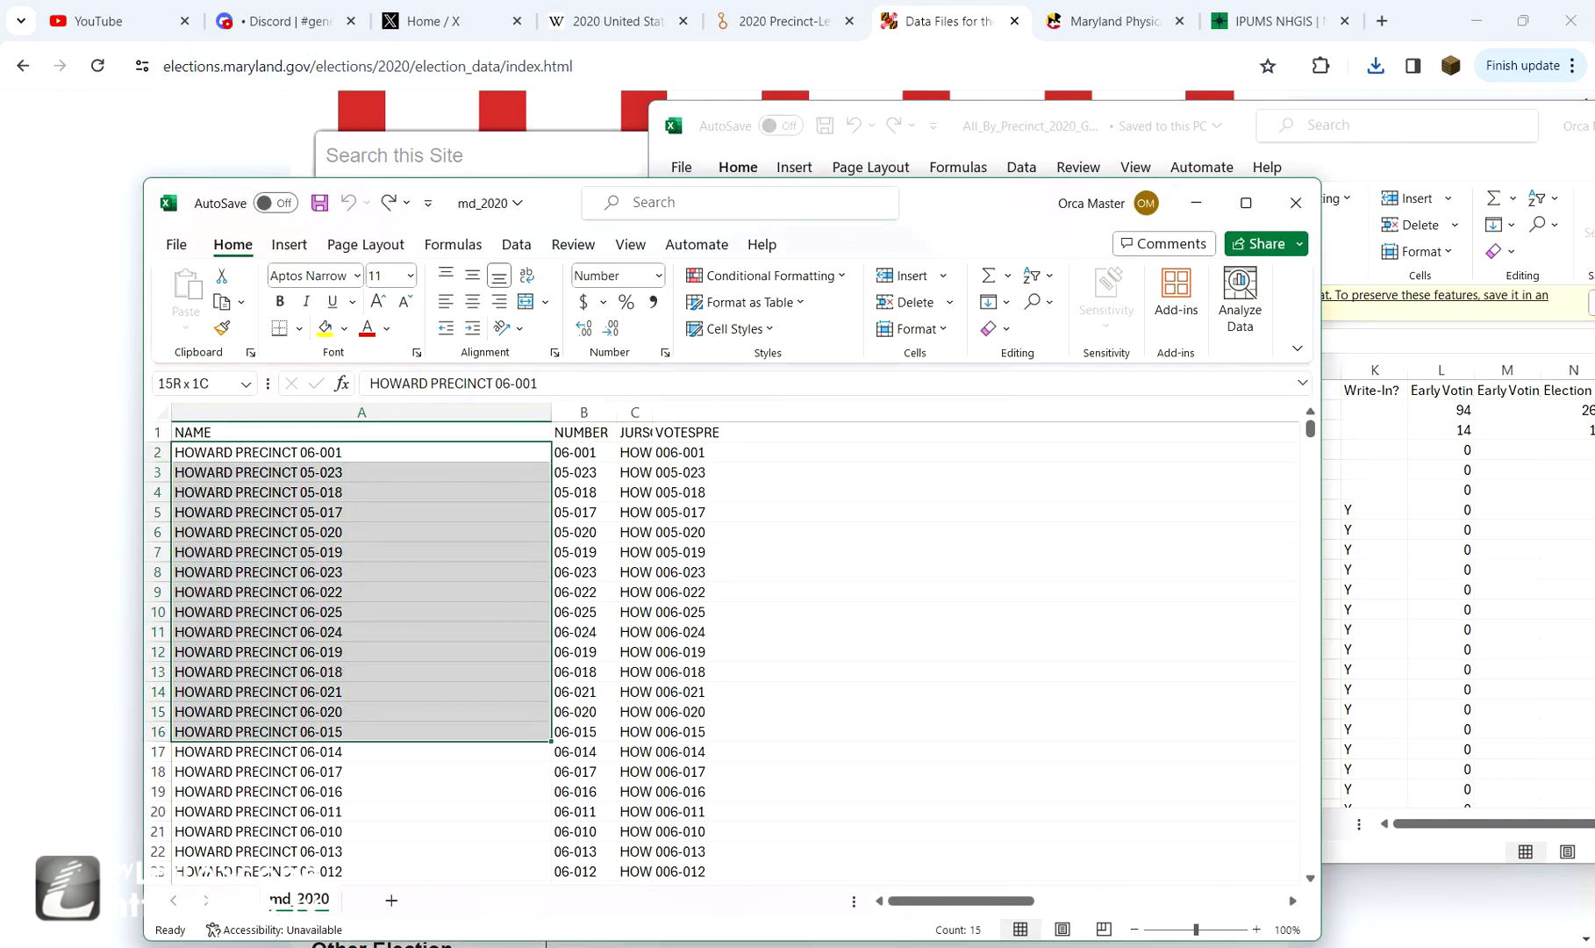
- Compare the Election District and Election Precinct columns of All_By_Precinct_2020_General with the precinct names in md_2020's NAME column
left_click(947, 141)
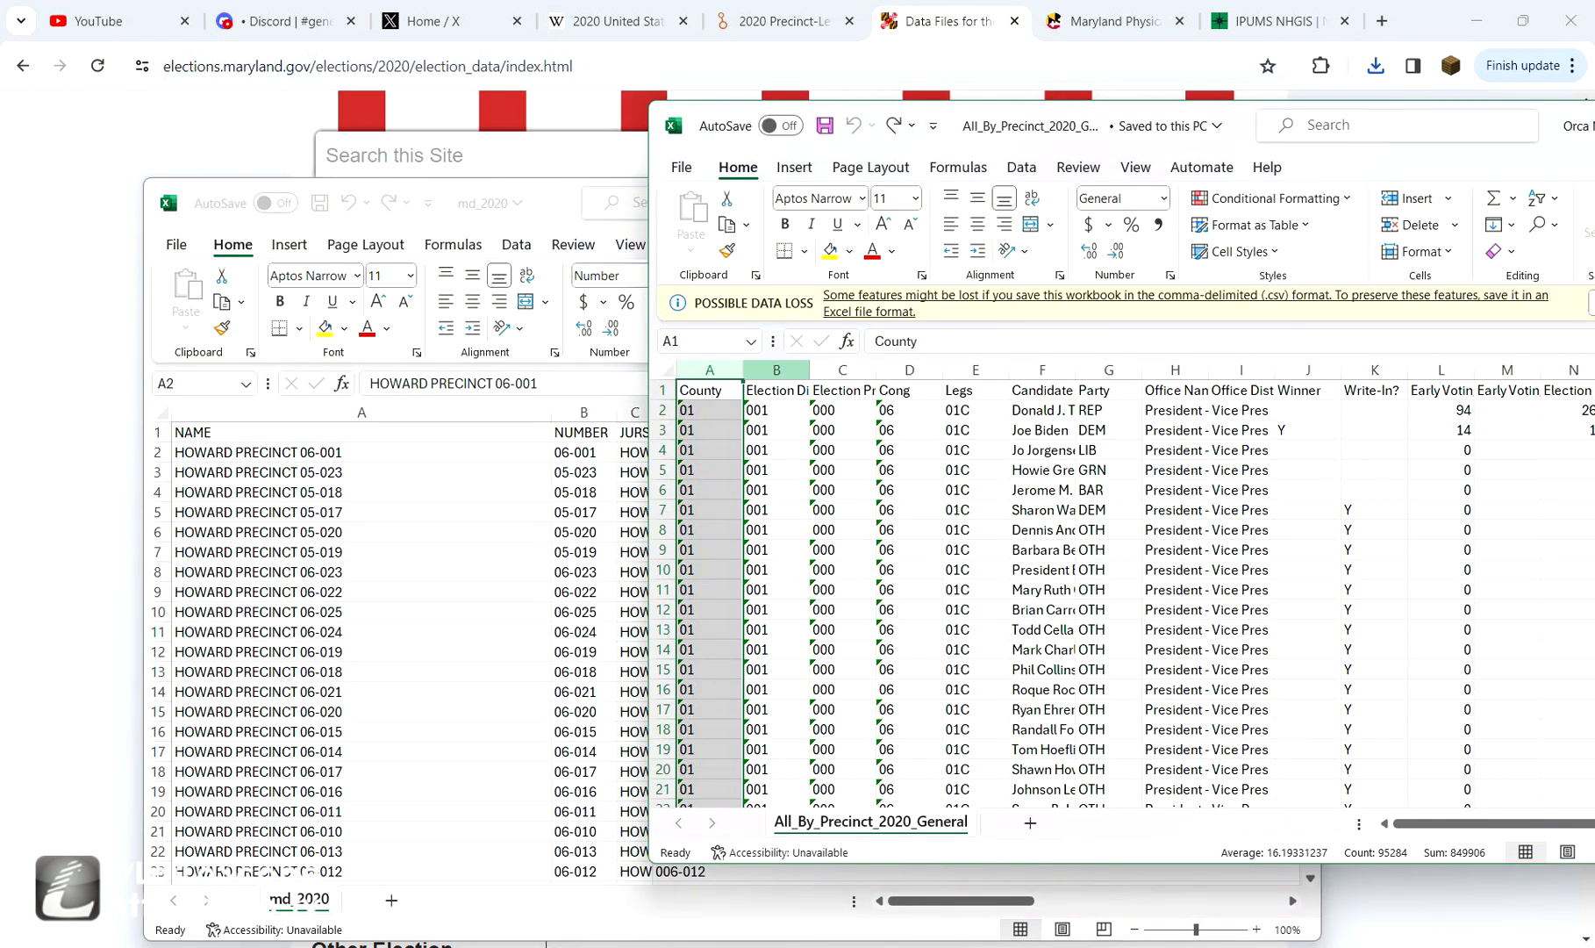
key("Right")
key("Right")
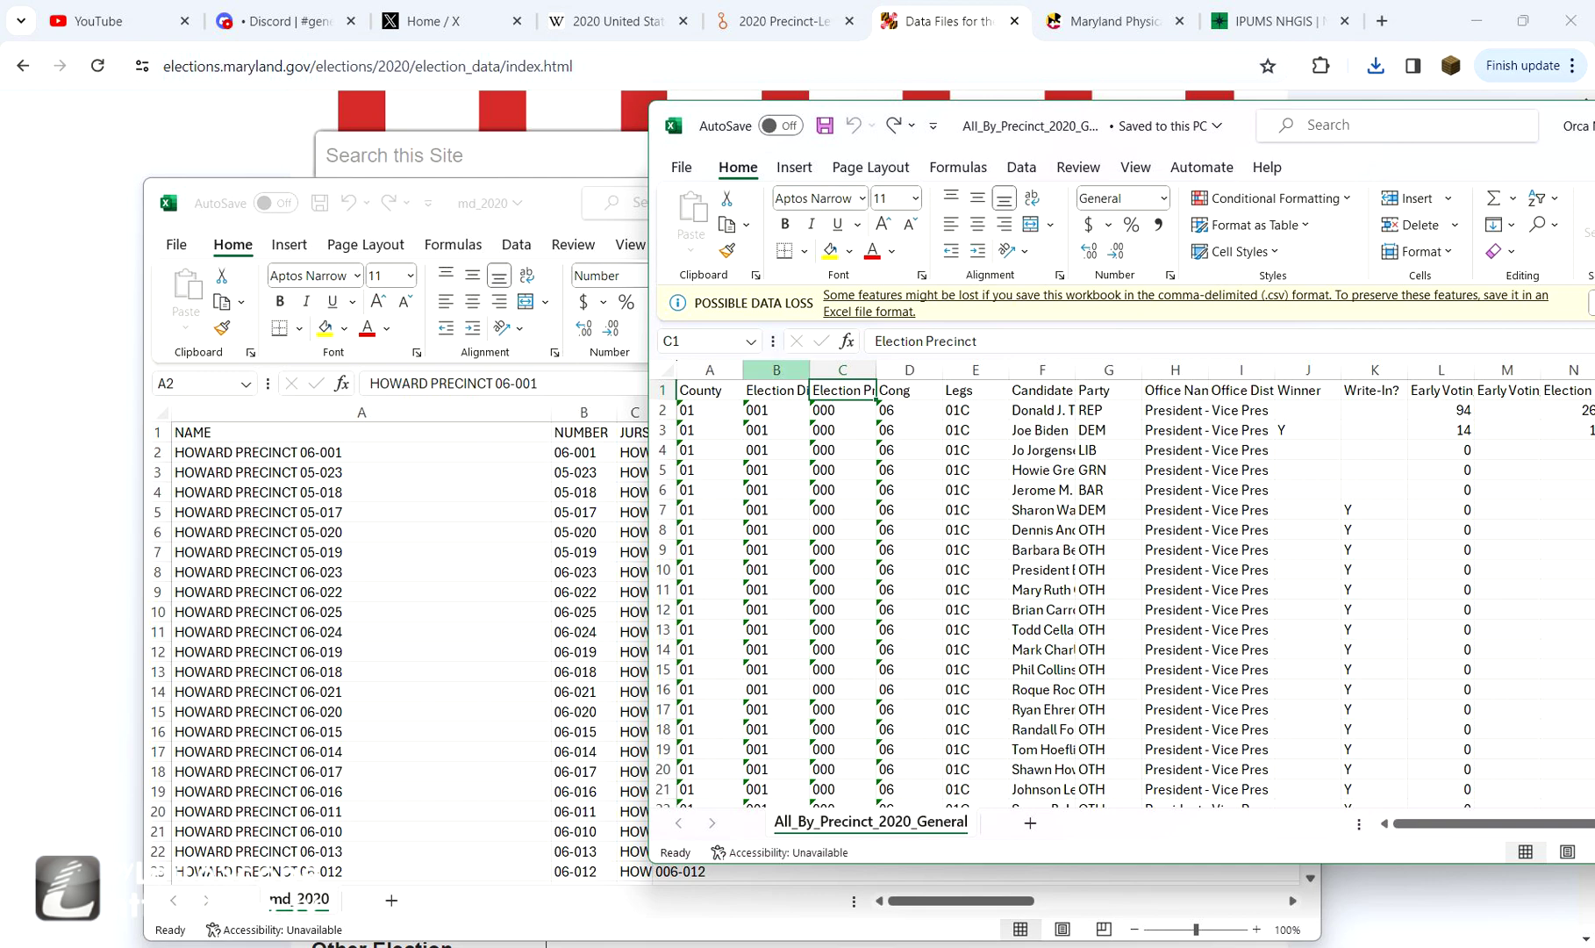
left_click_drag(776, 369, 842, 369)
left_click(491, 492)
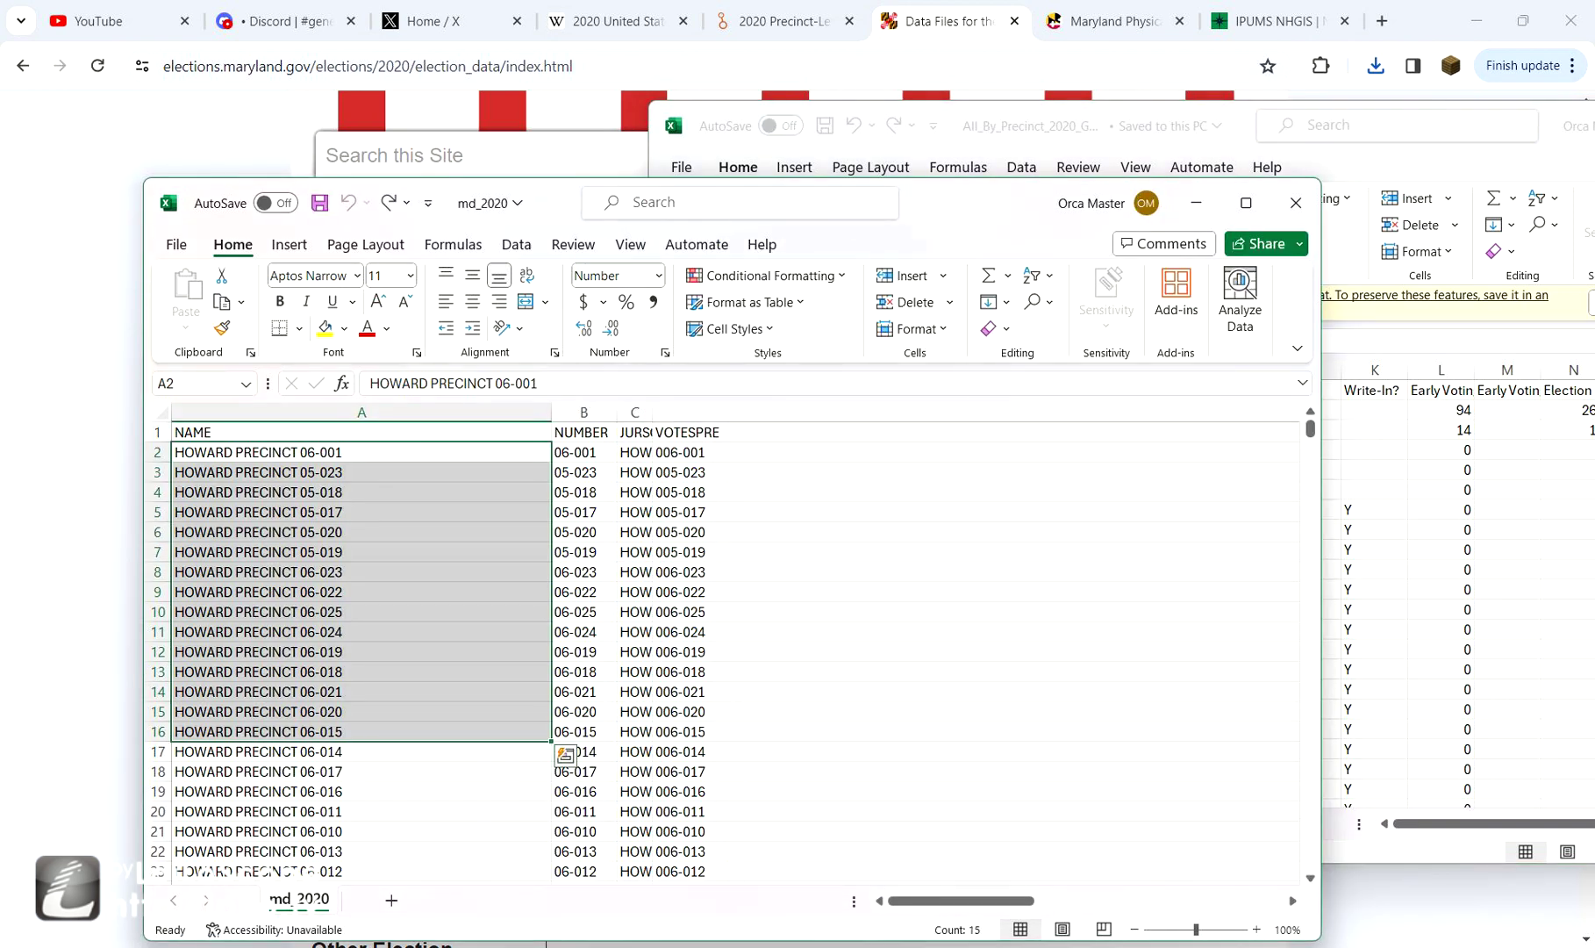
left_click(362, 453)
key("alt+Tab")
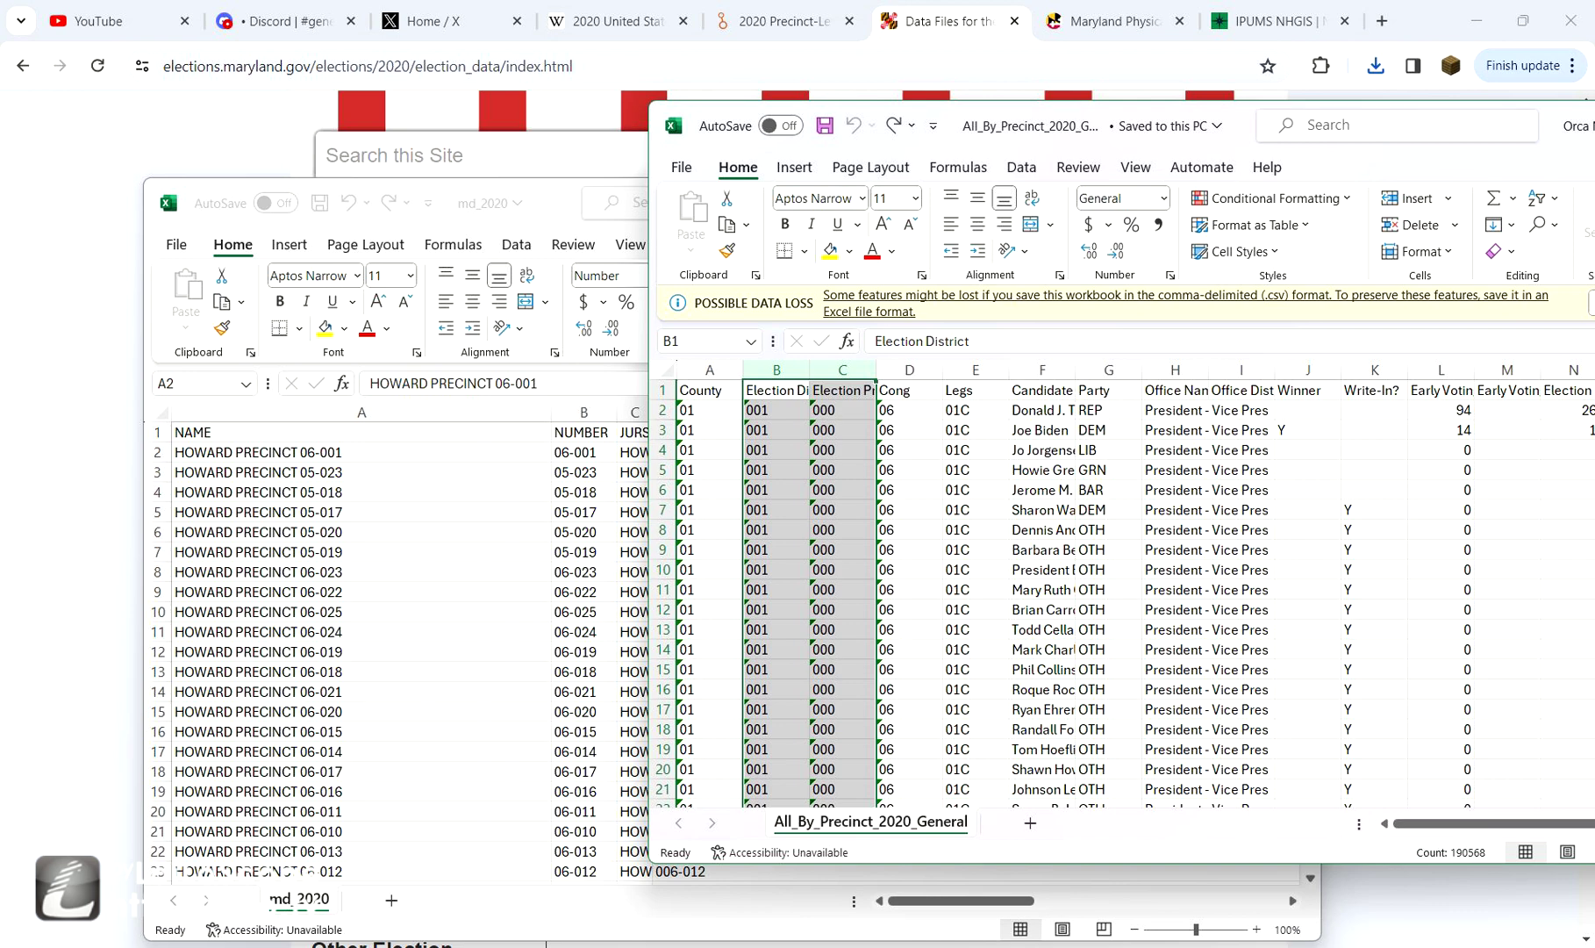
key("alt+Tab")
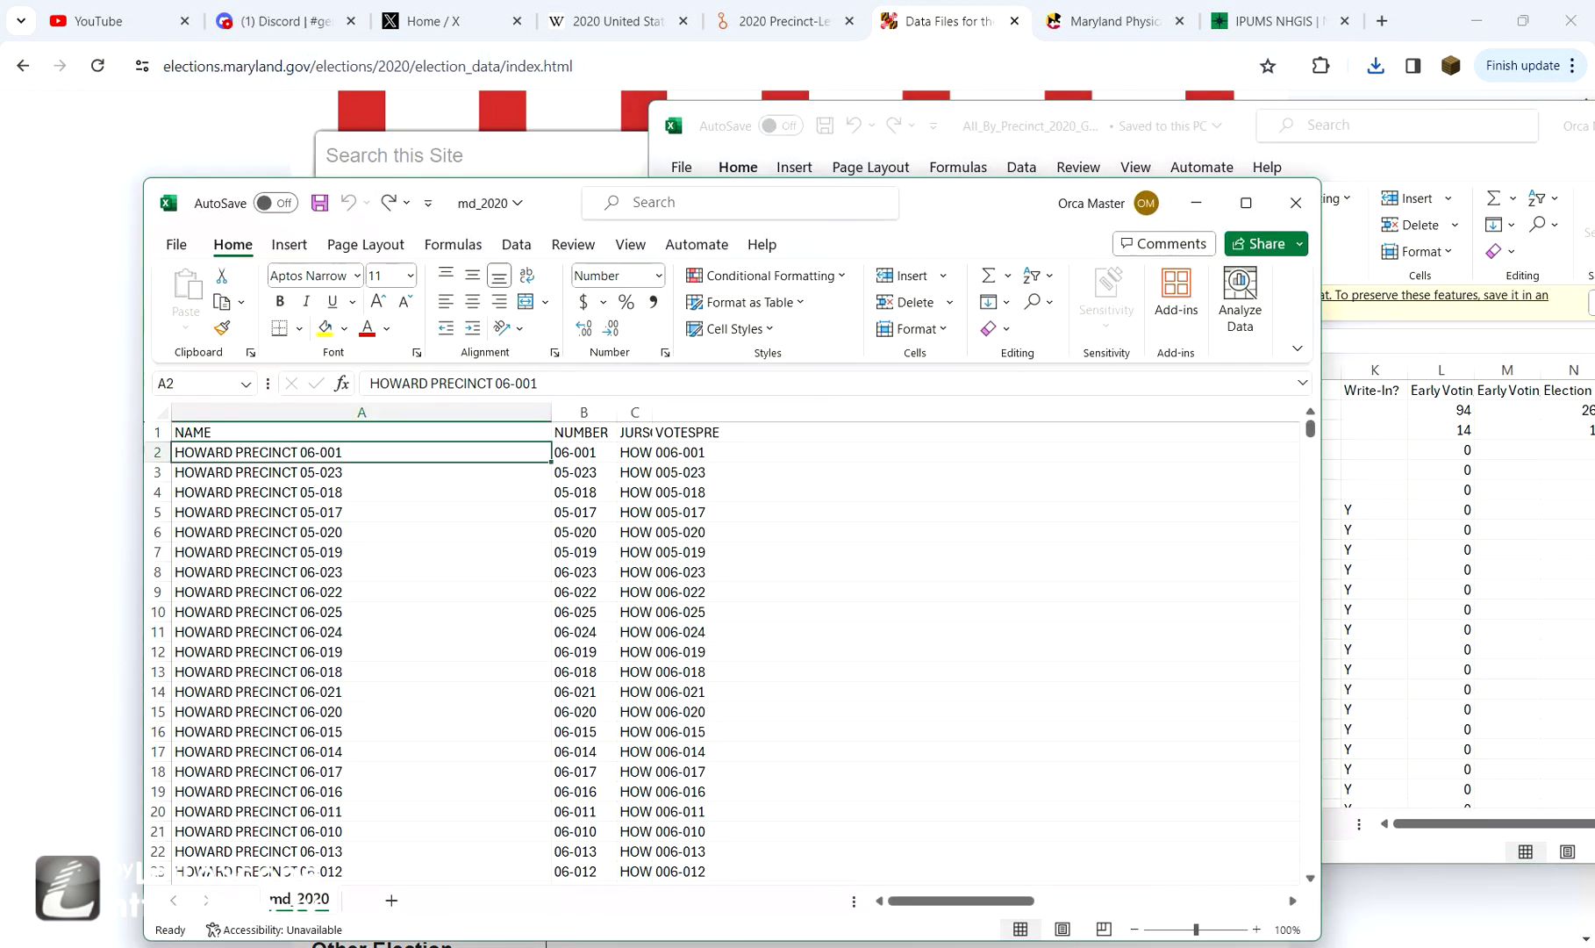
key("alt+Tab")
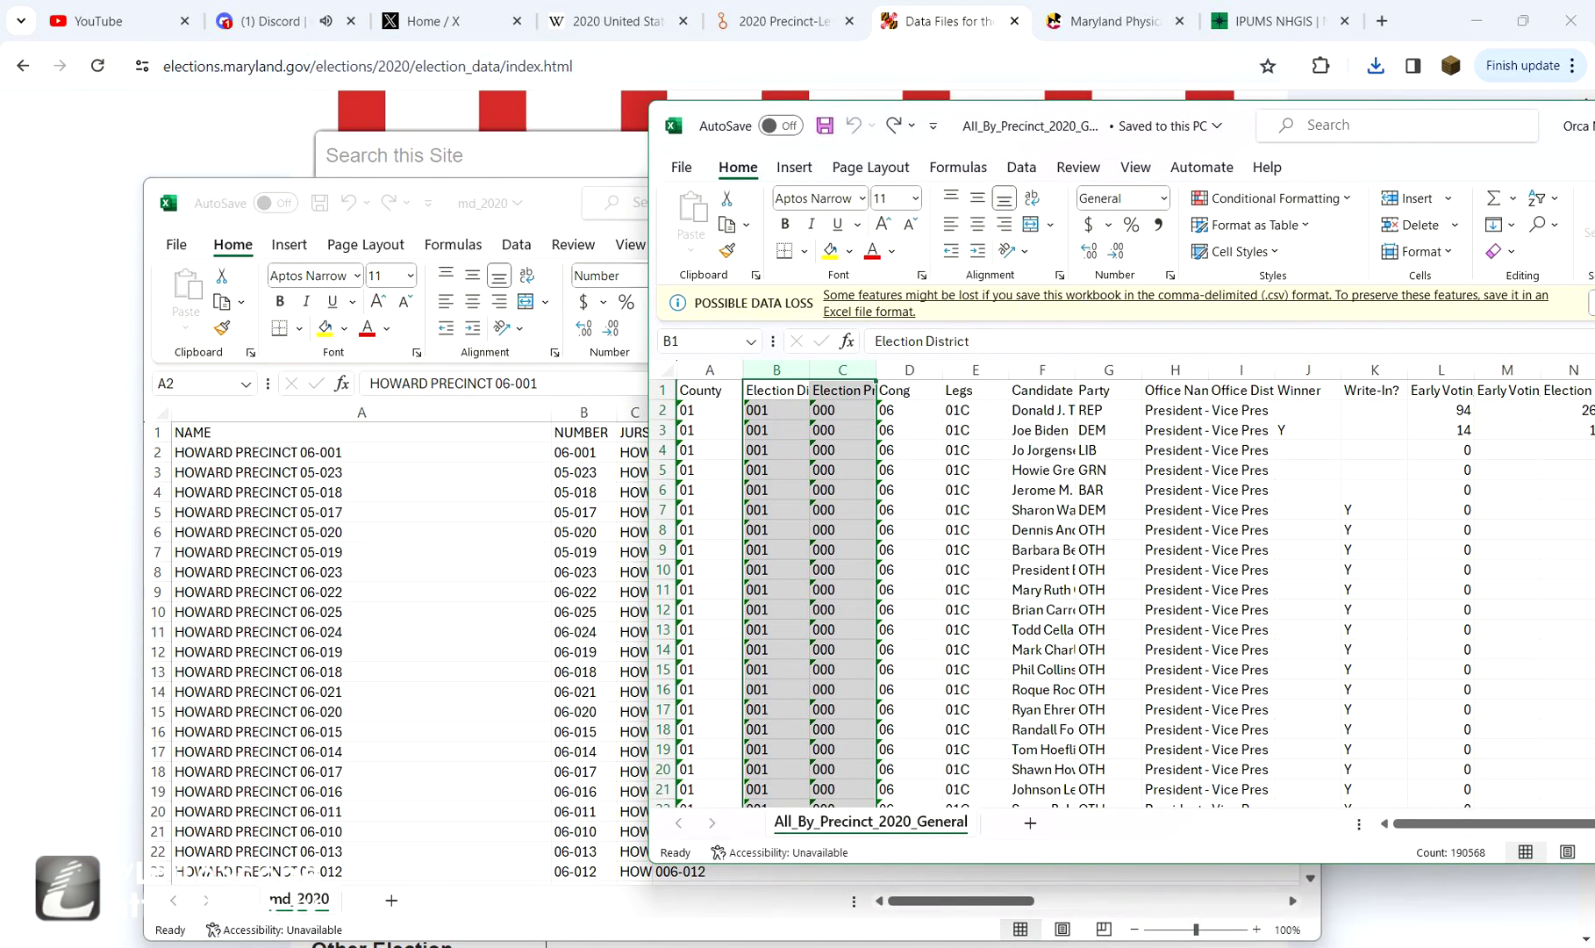
left_click(777, 380)
left_click(776, 390)
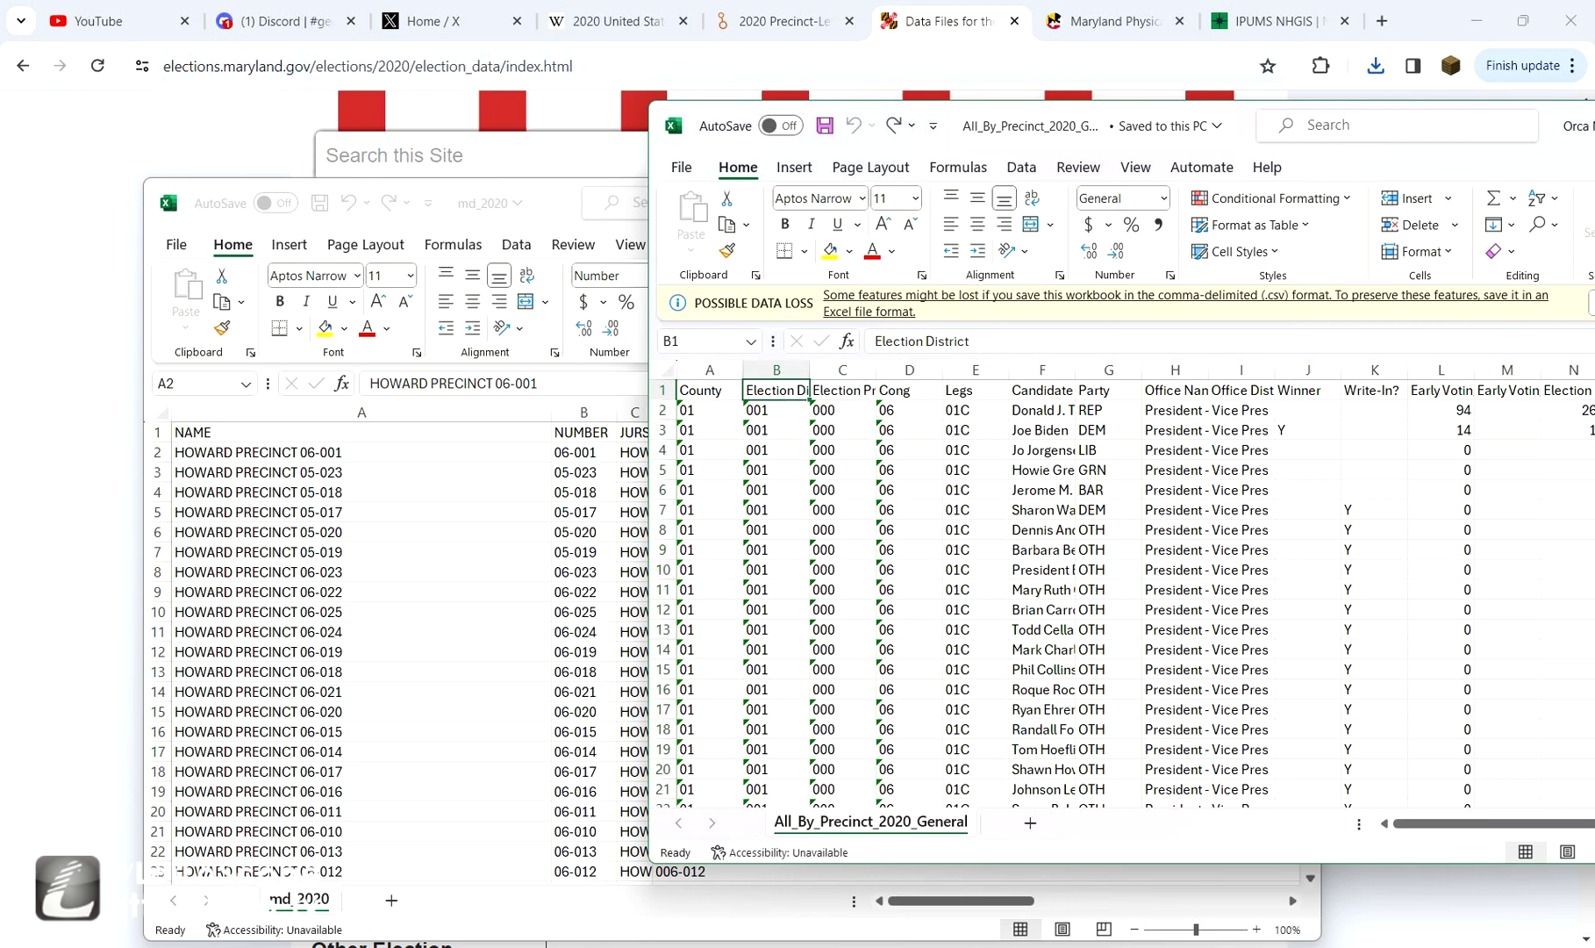
- Turn on column filters in All_By_Precinct_2020_General and filter Office Name to Representative in Congress
left_click_drag(1237, 125, 930, 110)
left_click(869, 374)
left_click_drag(869, 374, 869, 574)
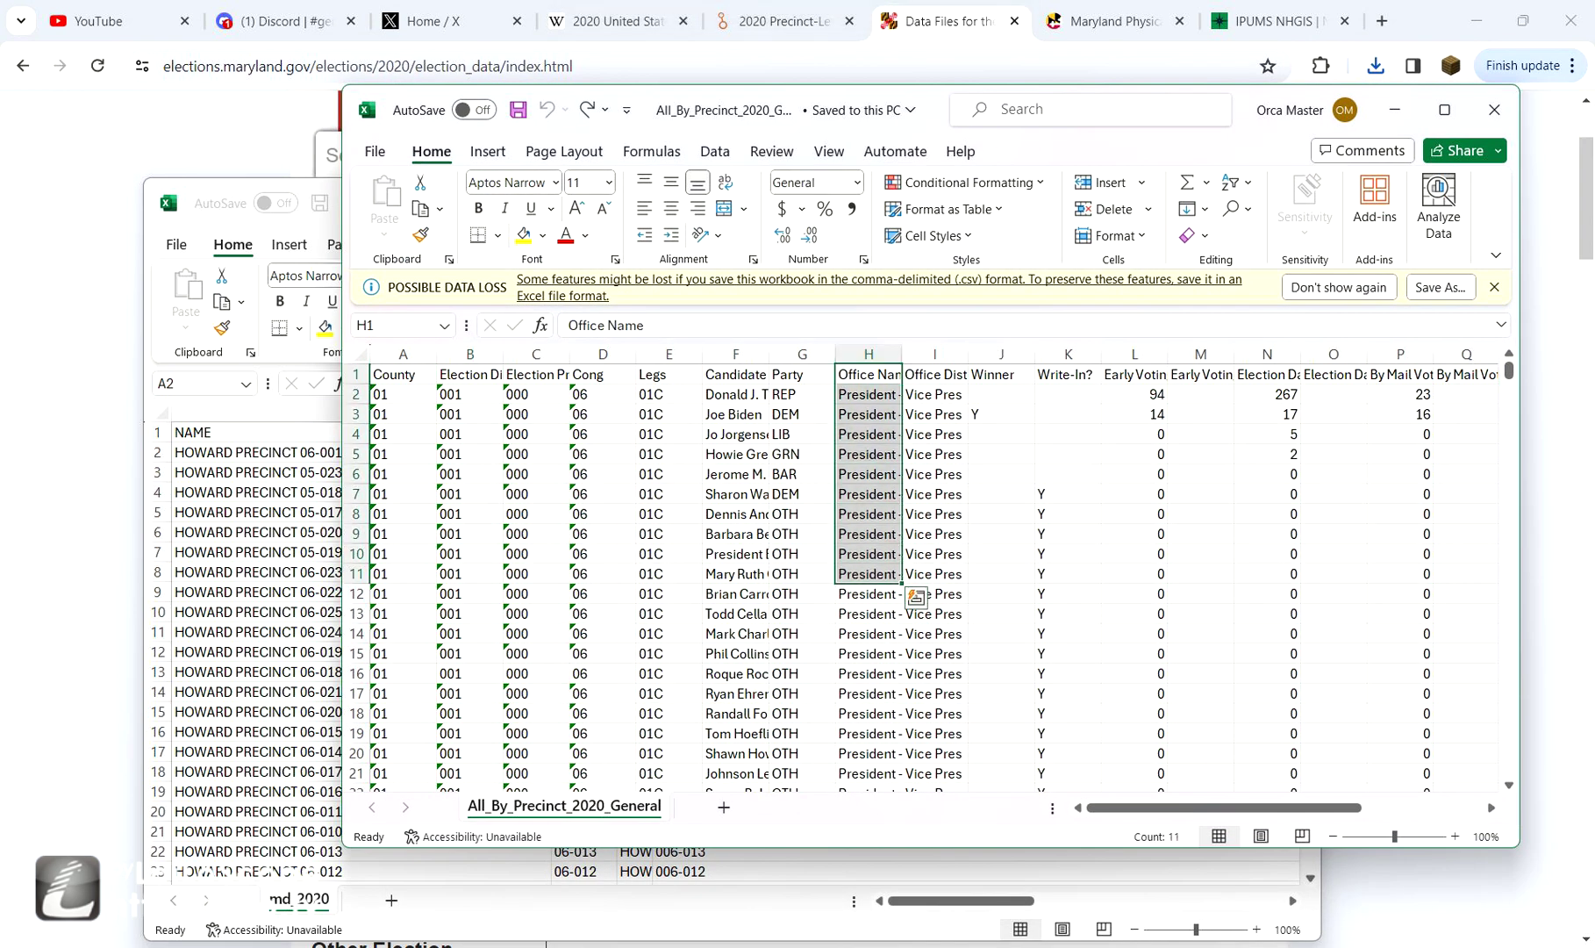
left_click_drag(869, 433, 869, 594)
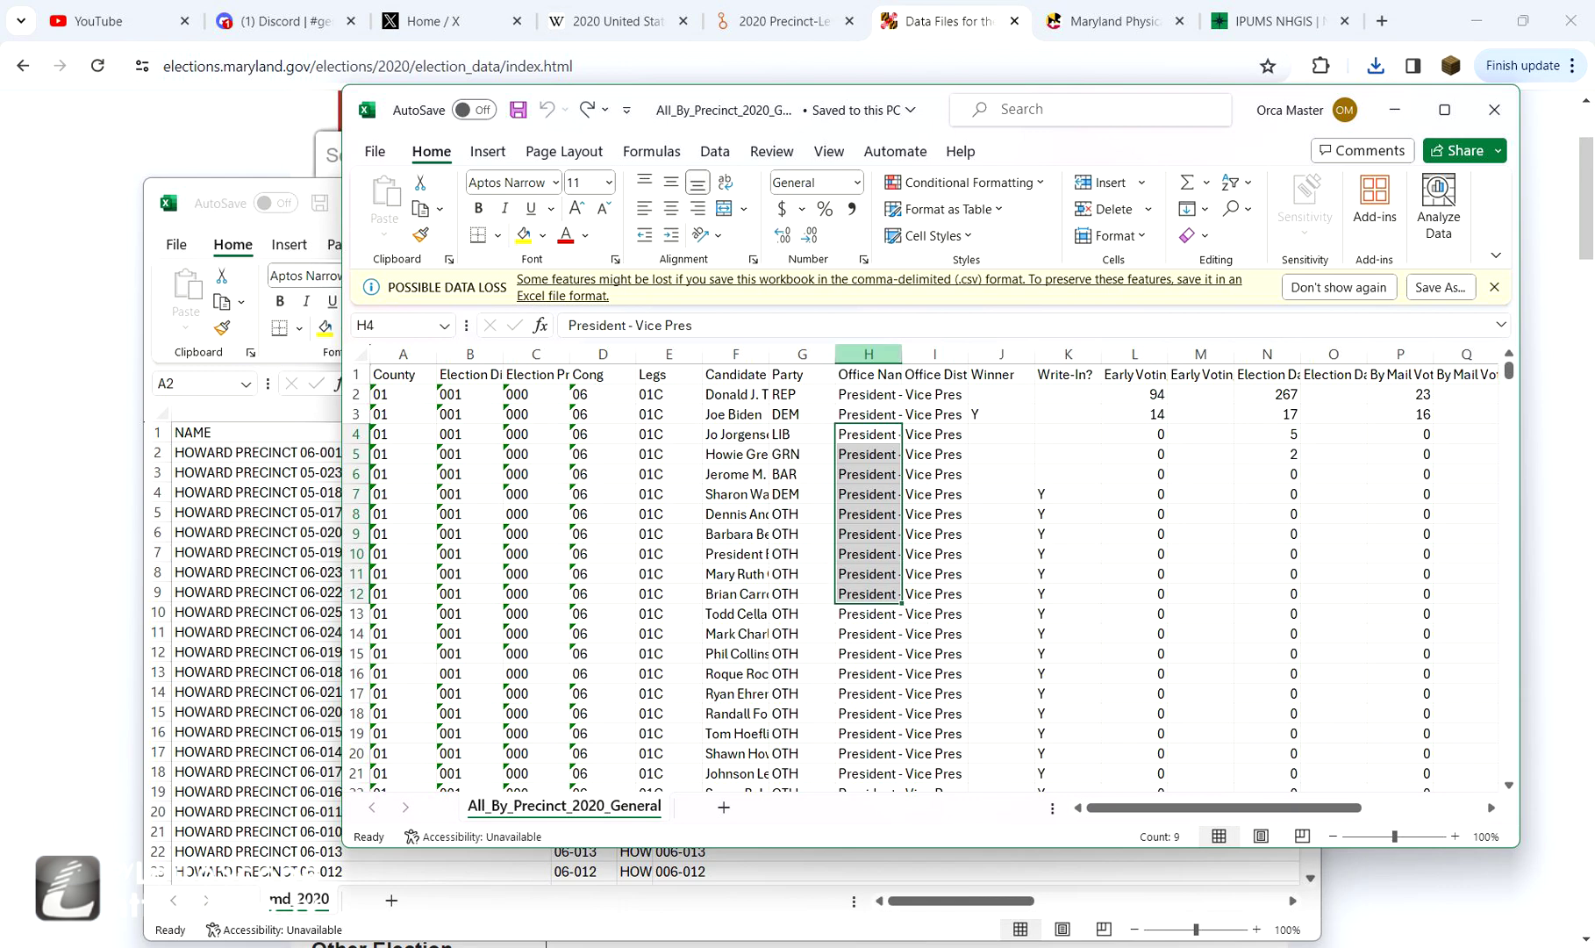
left_click(869, 374)
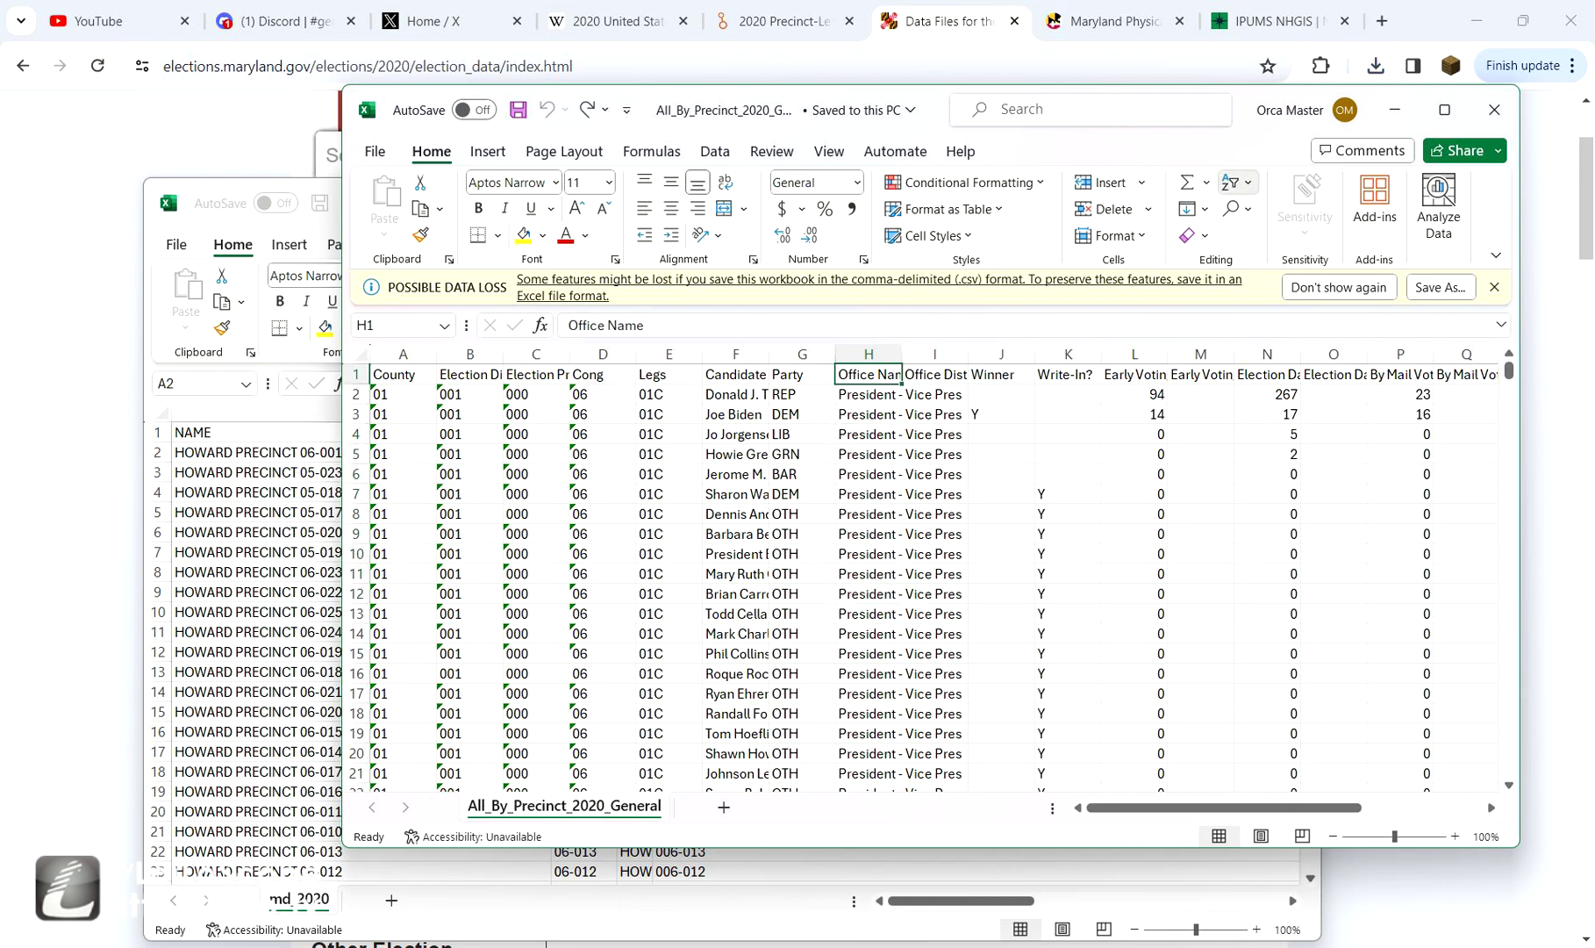
left_click(1231, 182)
left_click(1255, 303)
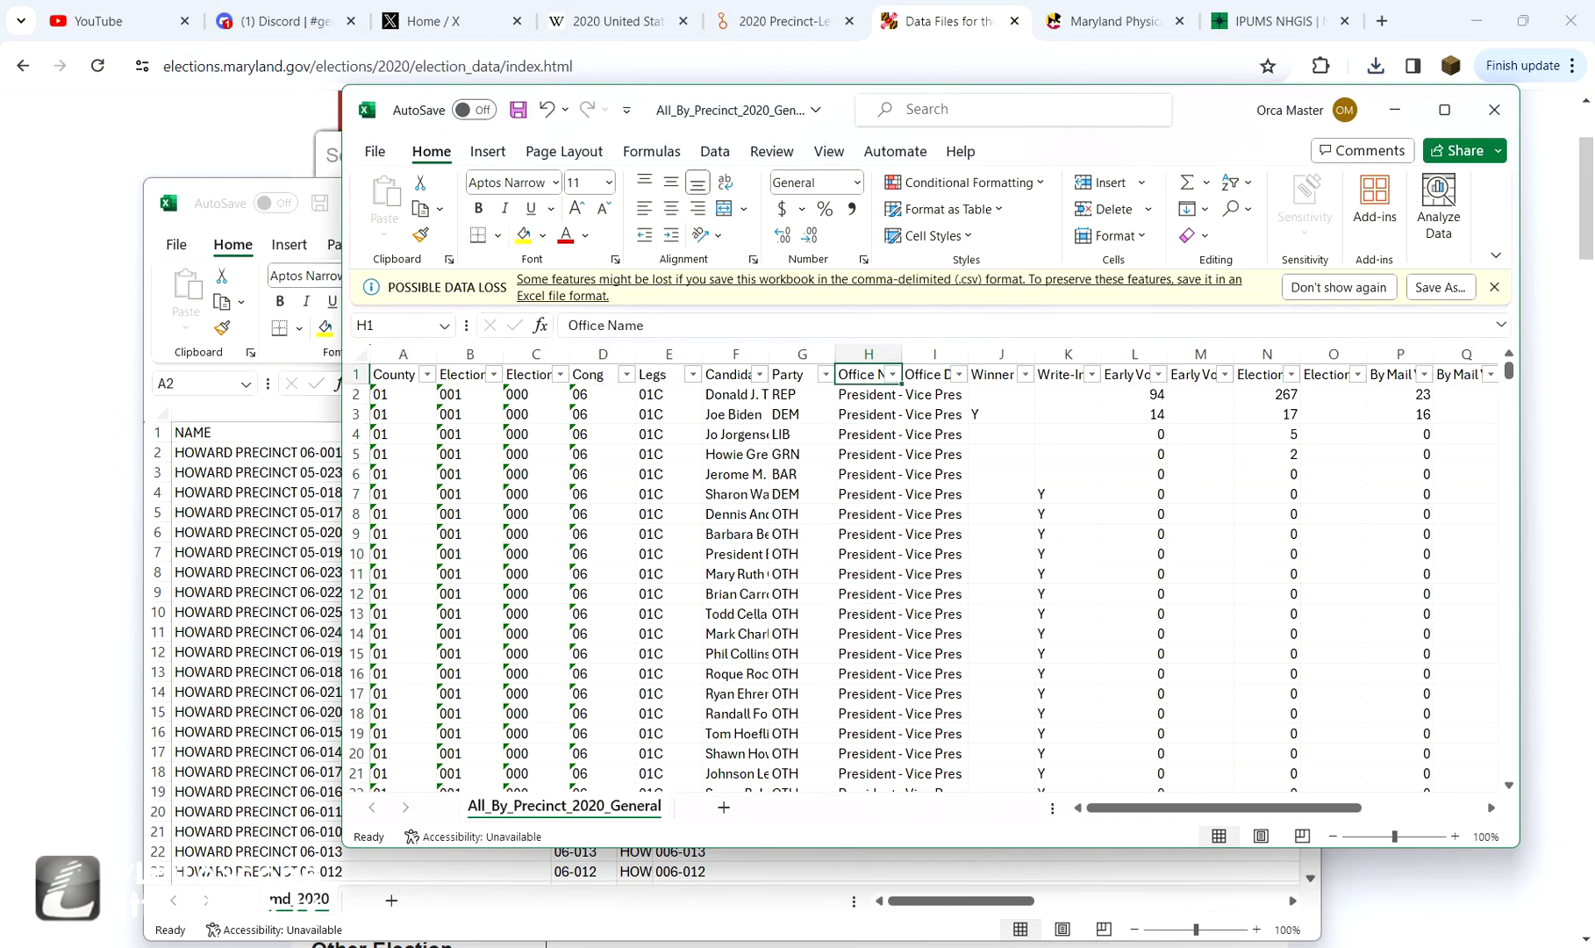
key("alt+Down")
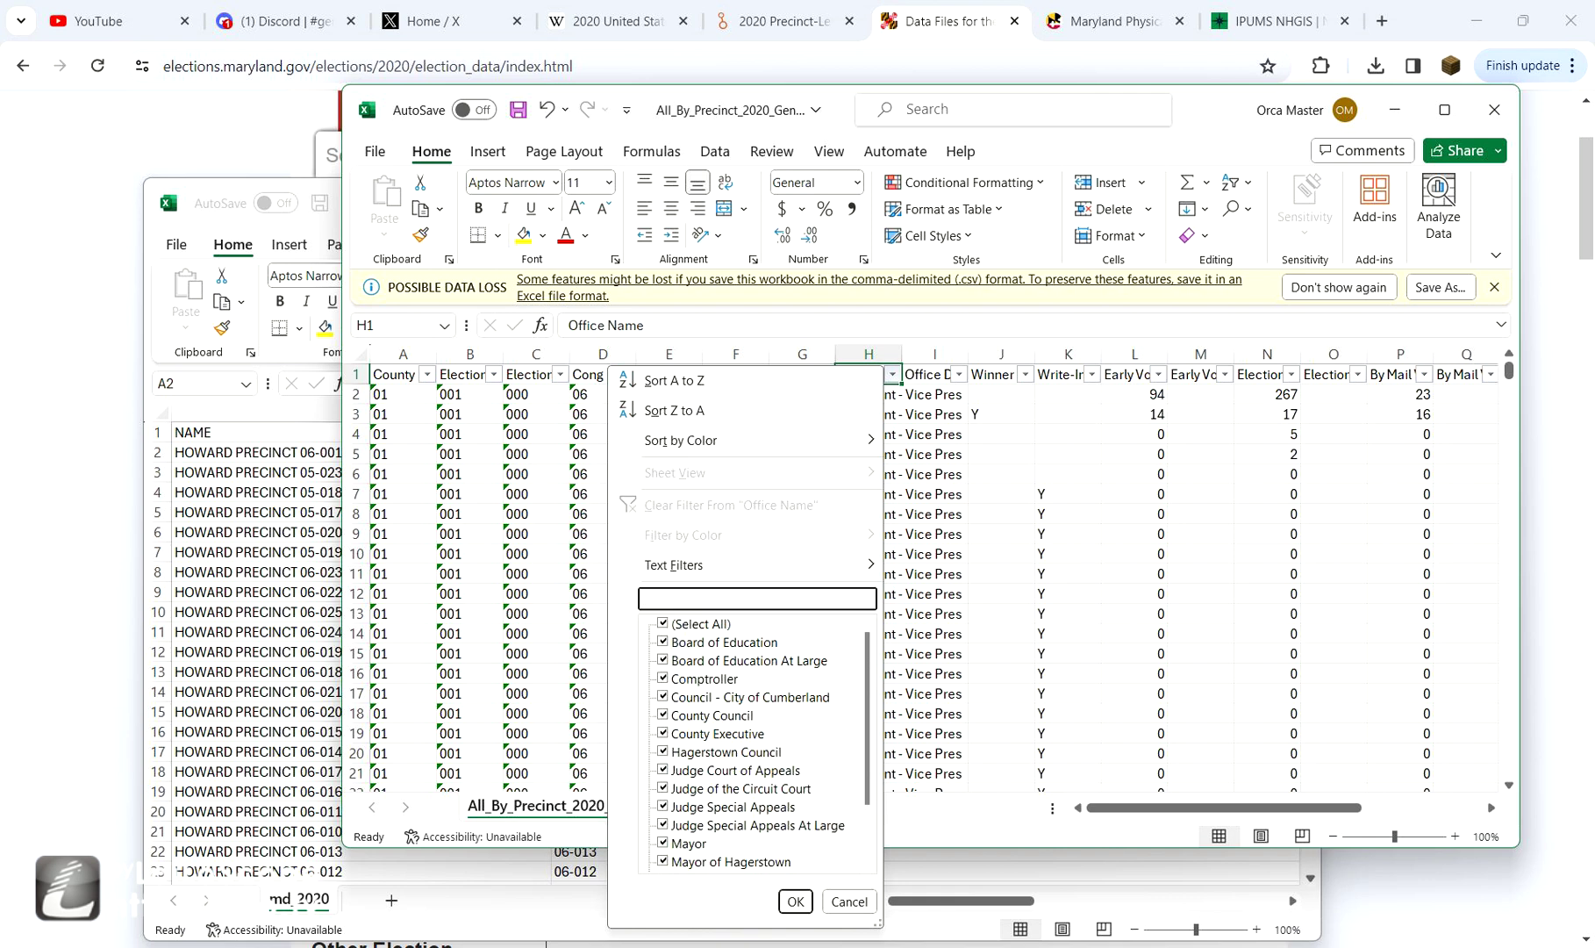
type("rep")
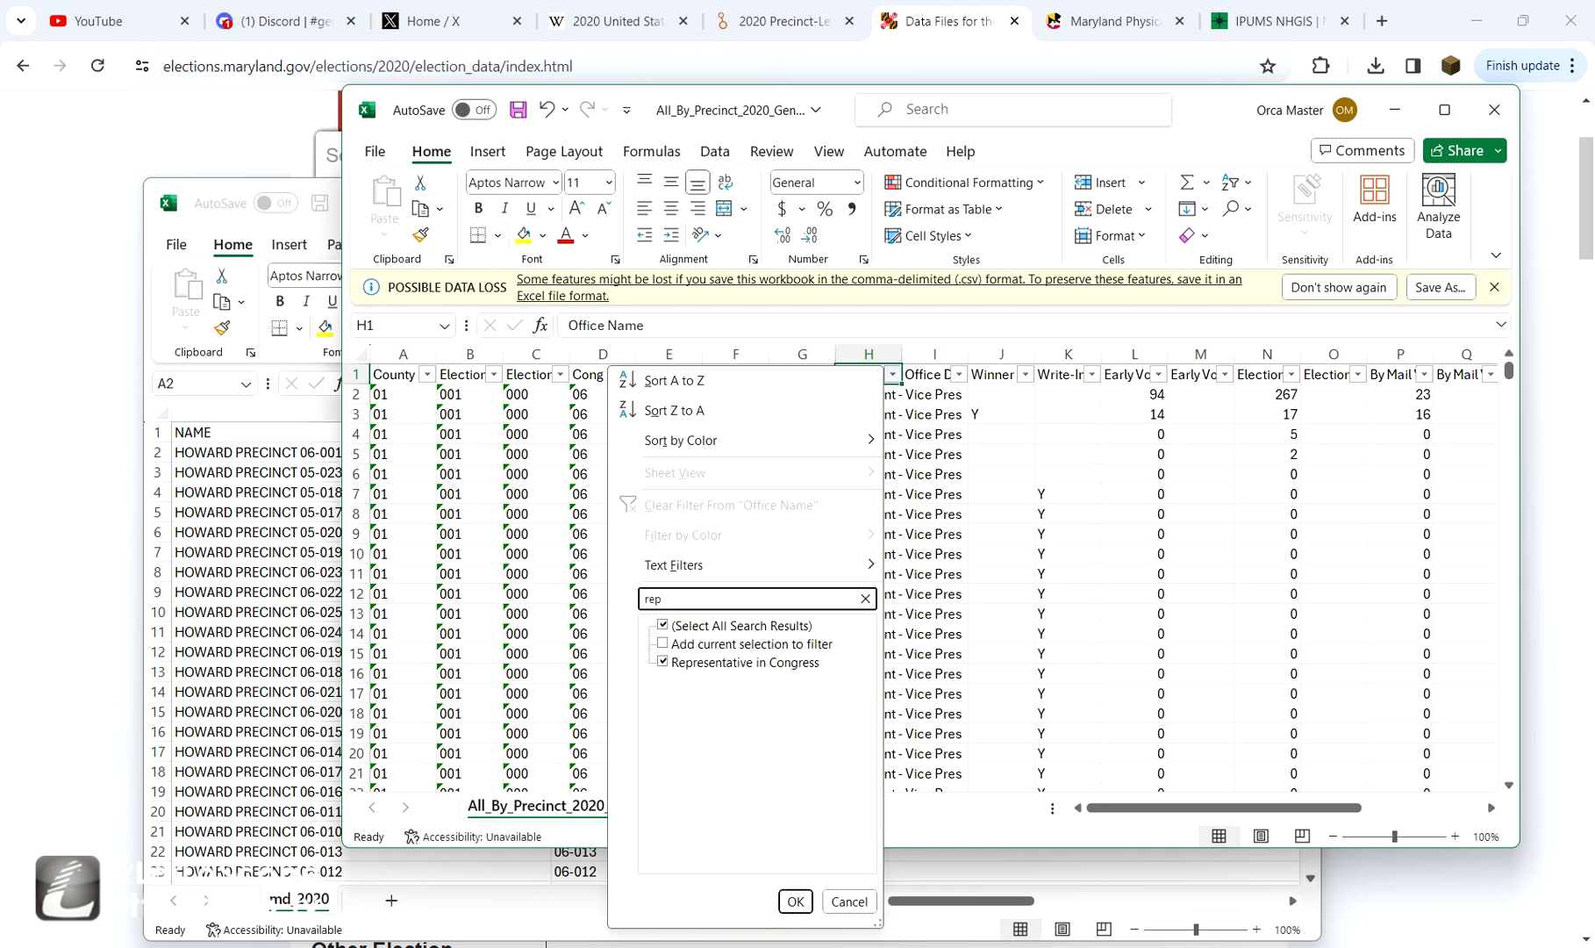
key("Return")
- Filter the Office District column to show only district 01
key("Right")
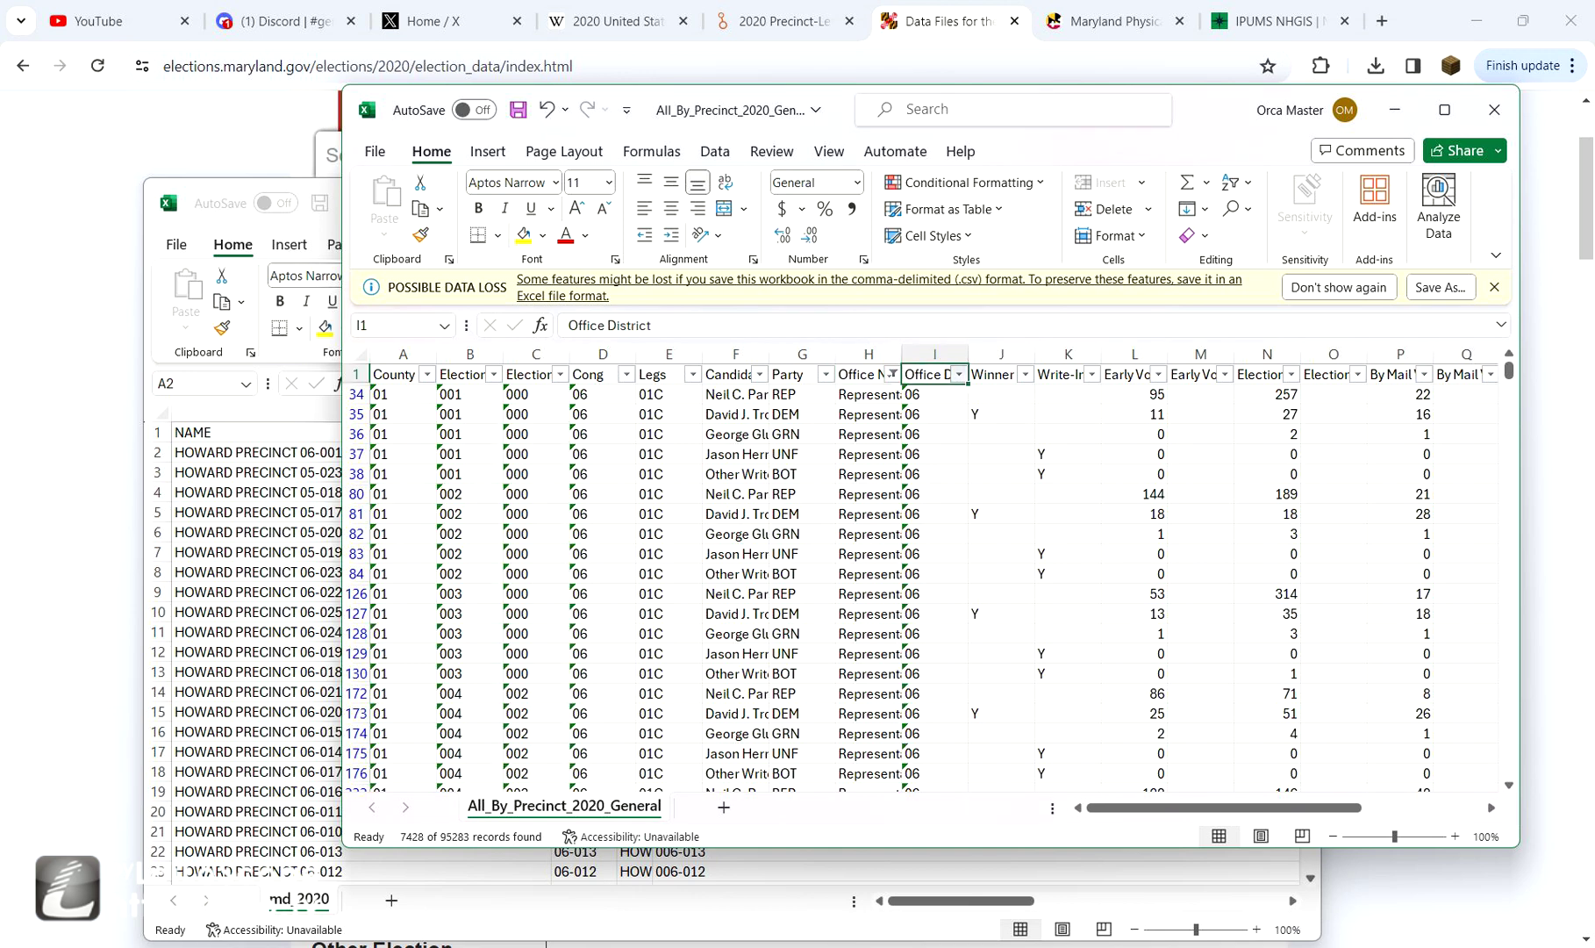
key("alt+Down")
key("Tab")
key("space")
key("Down")
key("space")
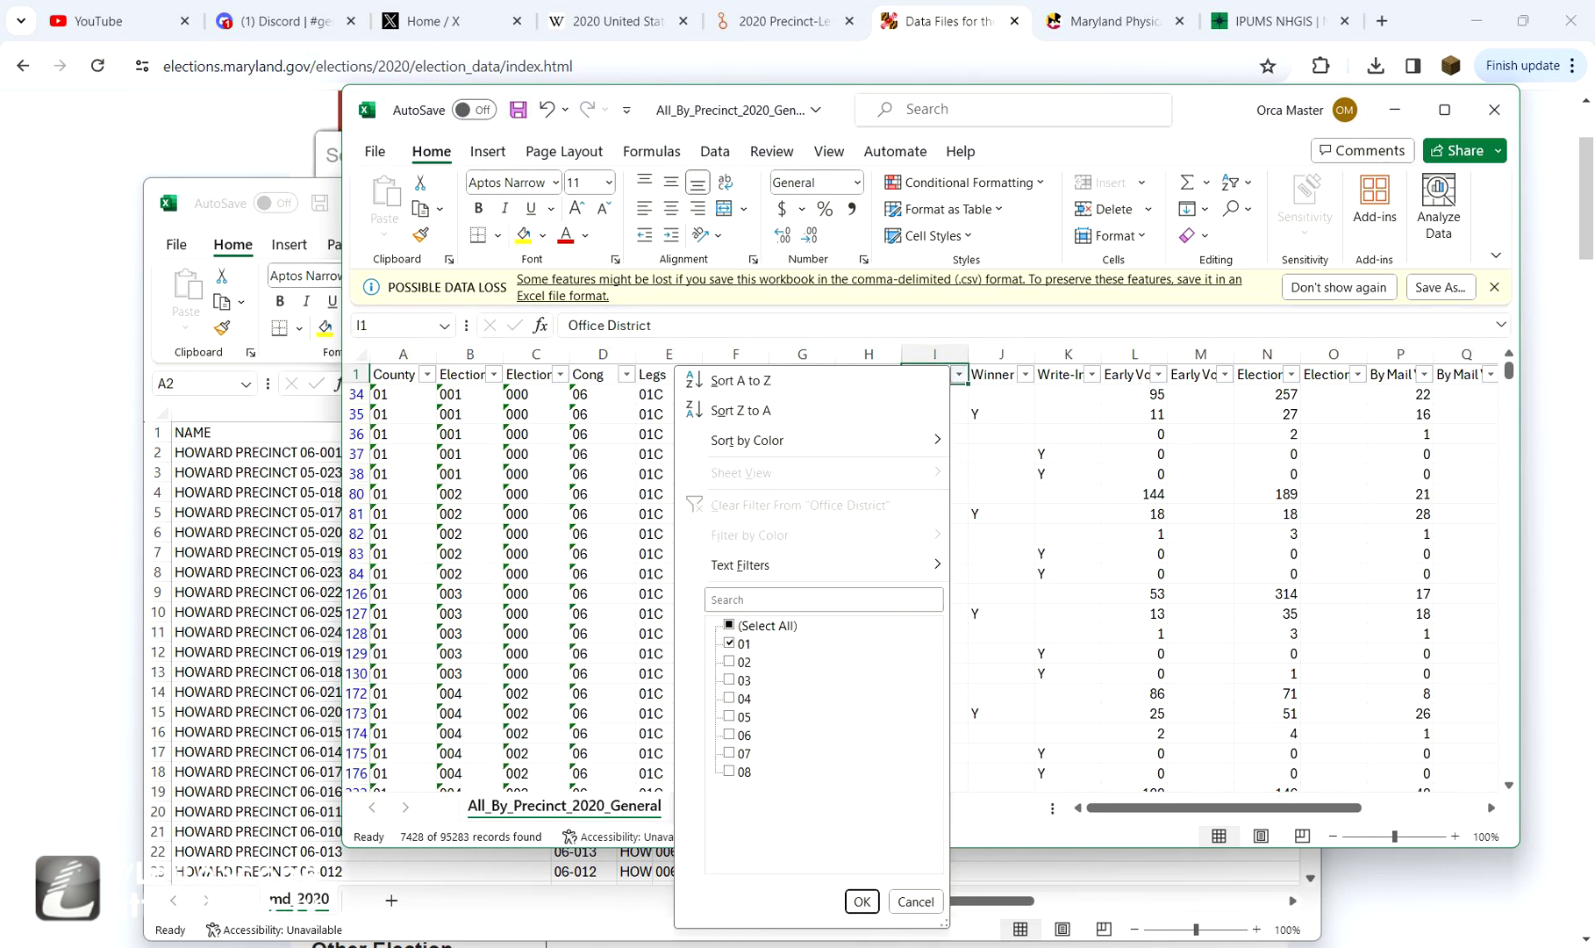
key("Return")
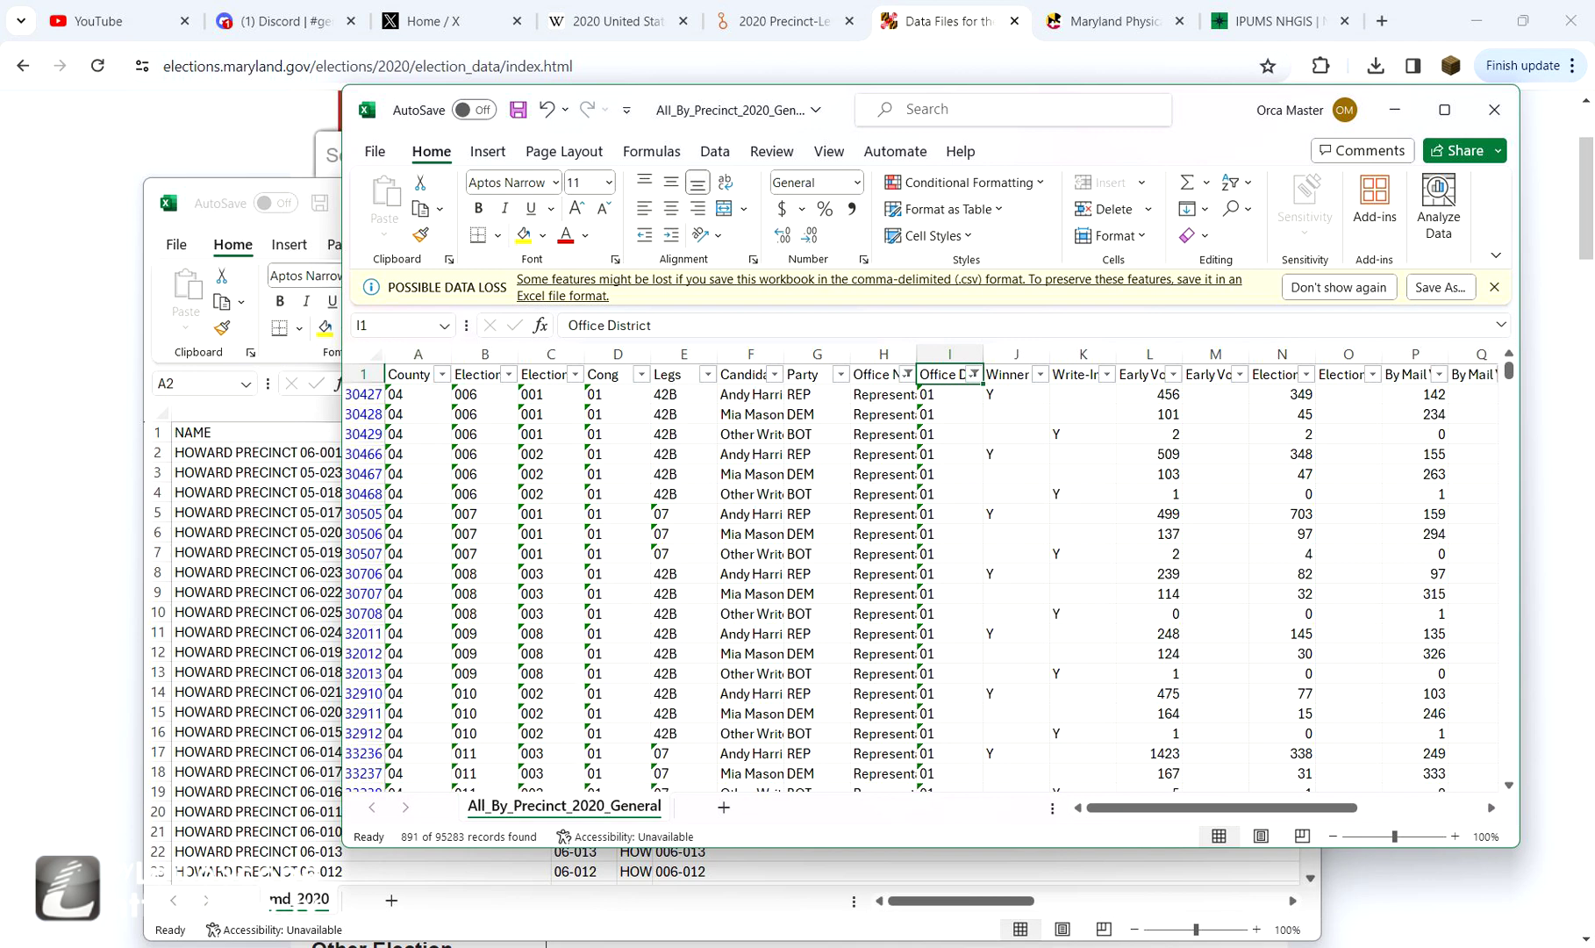
- Filter the Party column to show only DEM rows
left_click(775, 374)
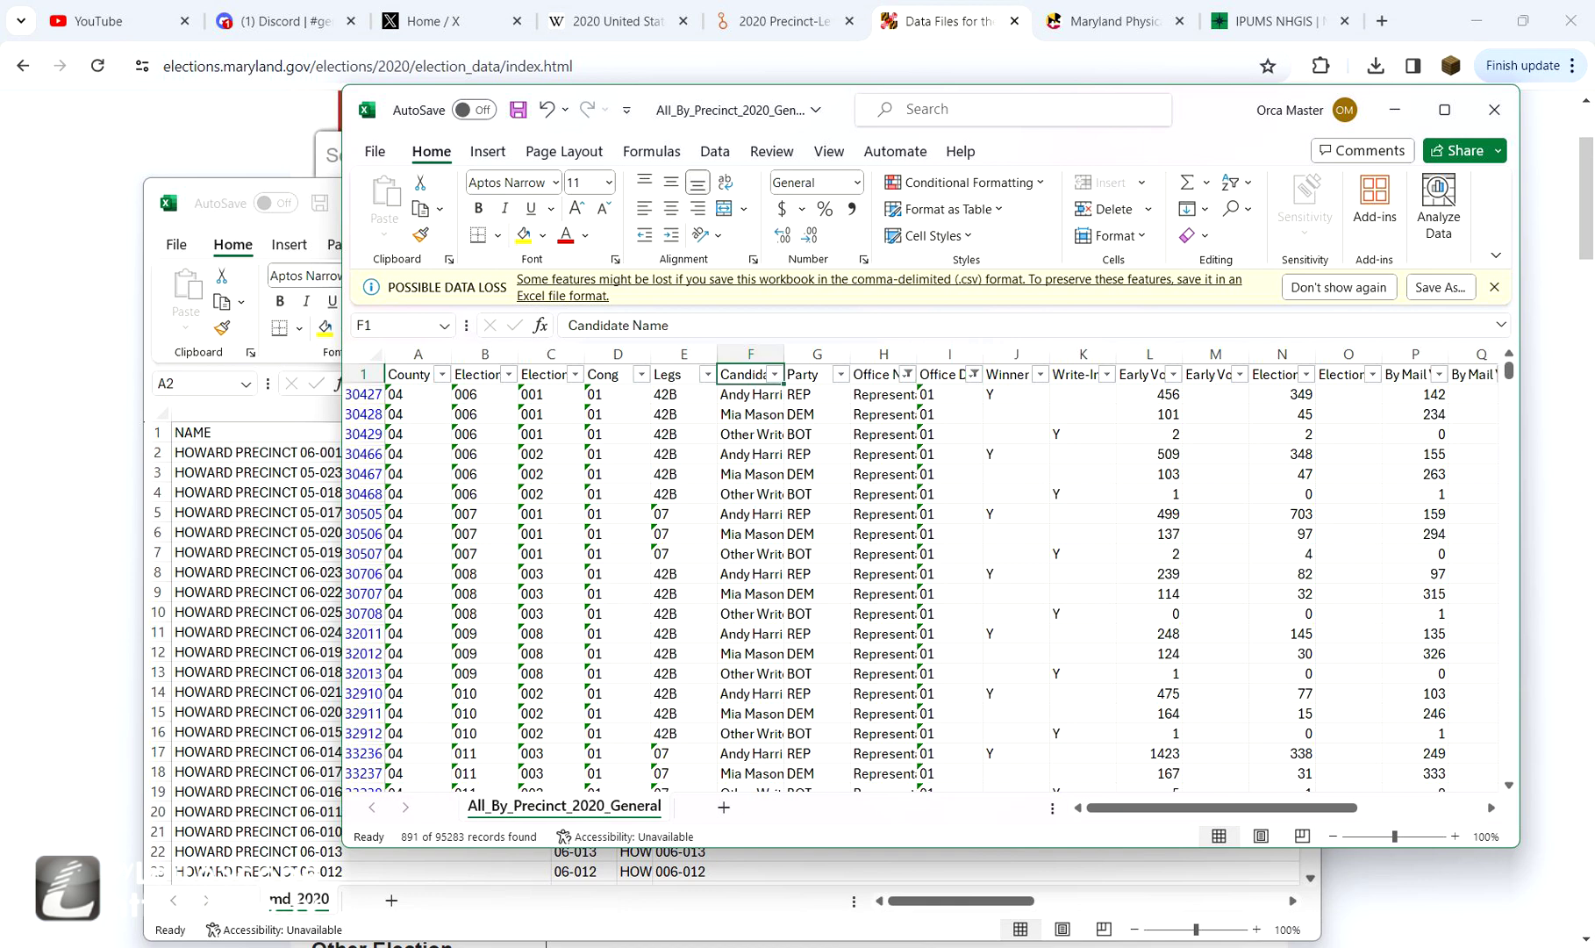
left_click(812, 375)
left_click(841, 375)
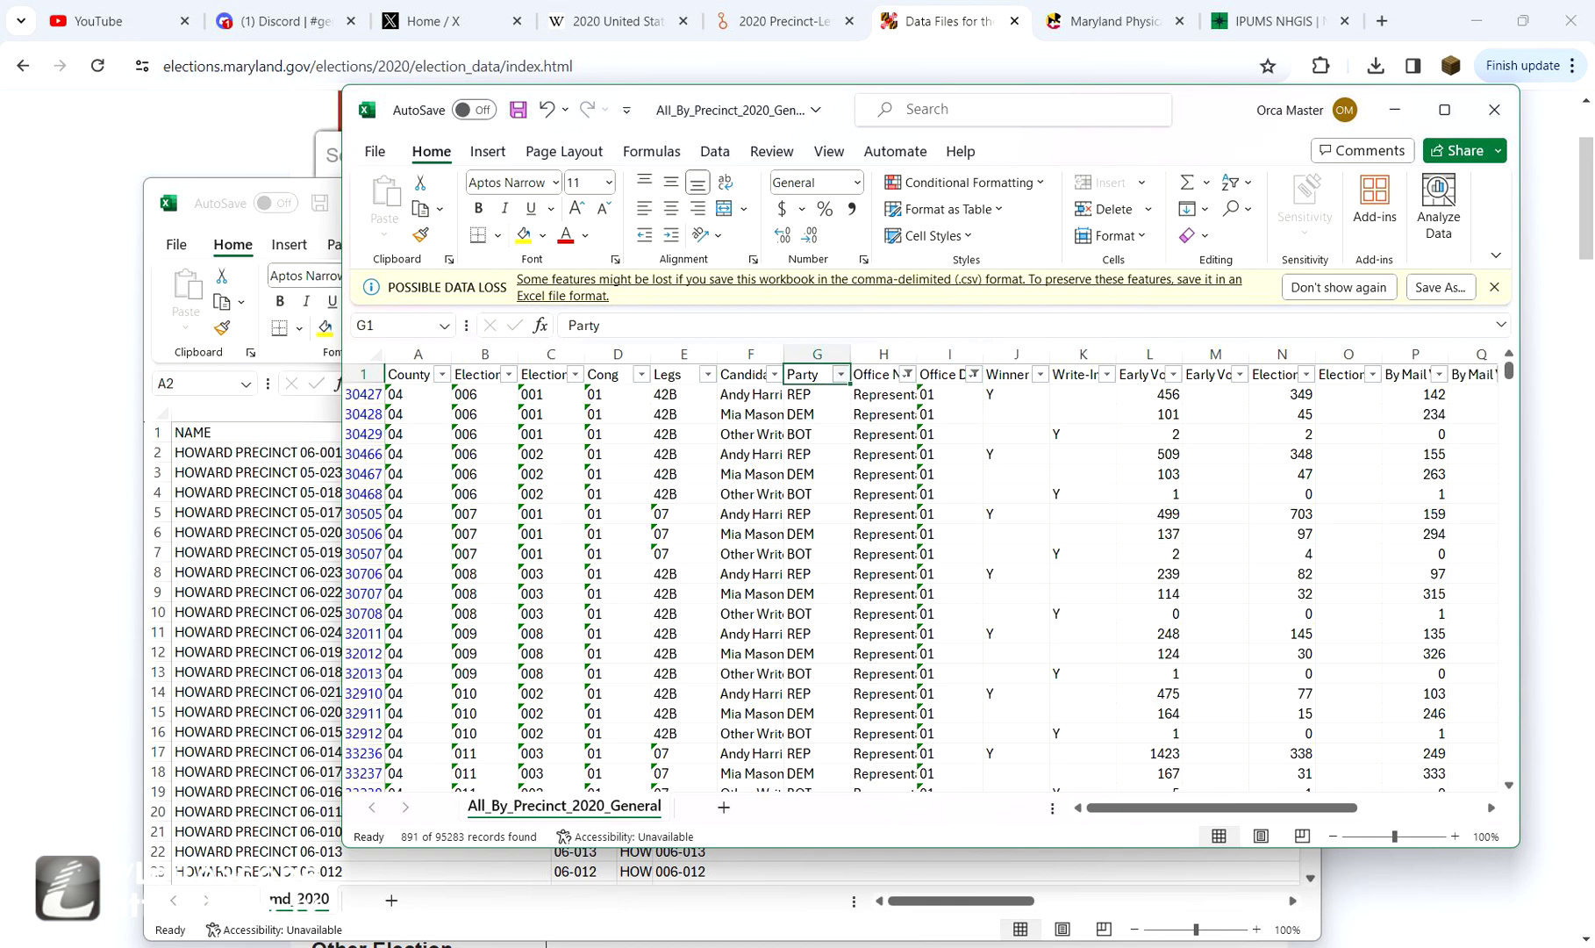
left_click(611, 625)
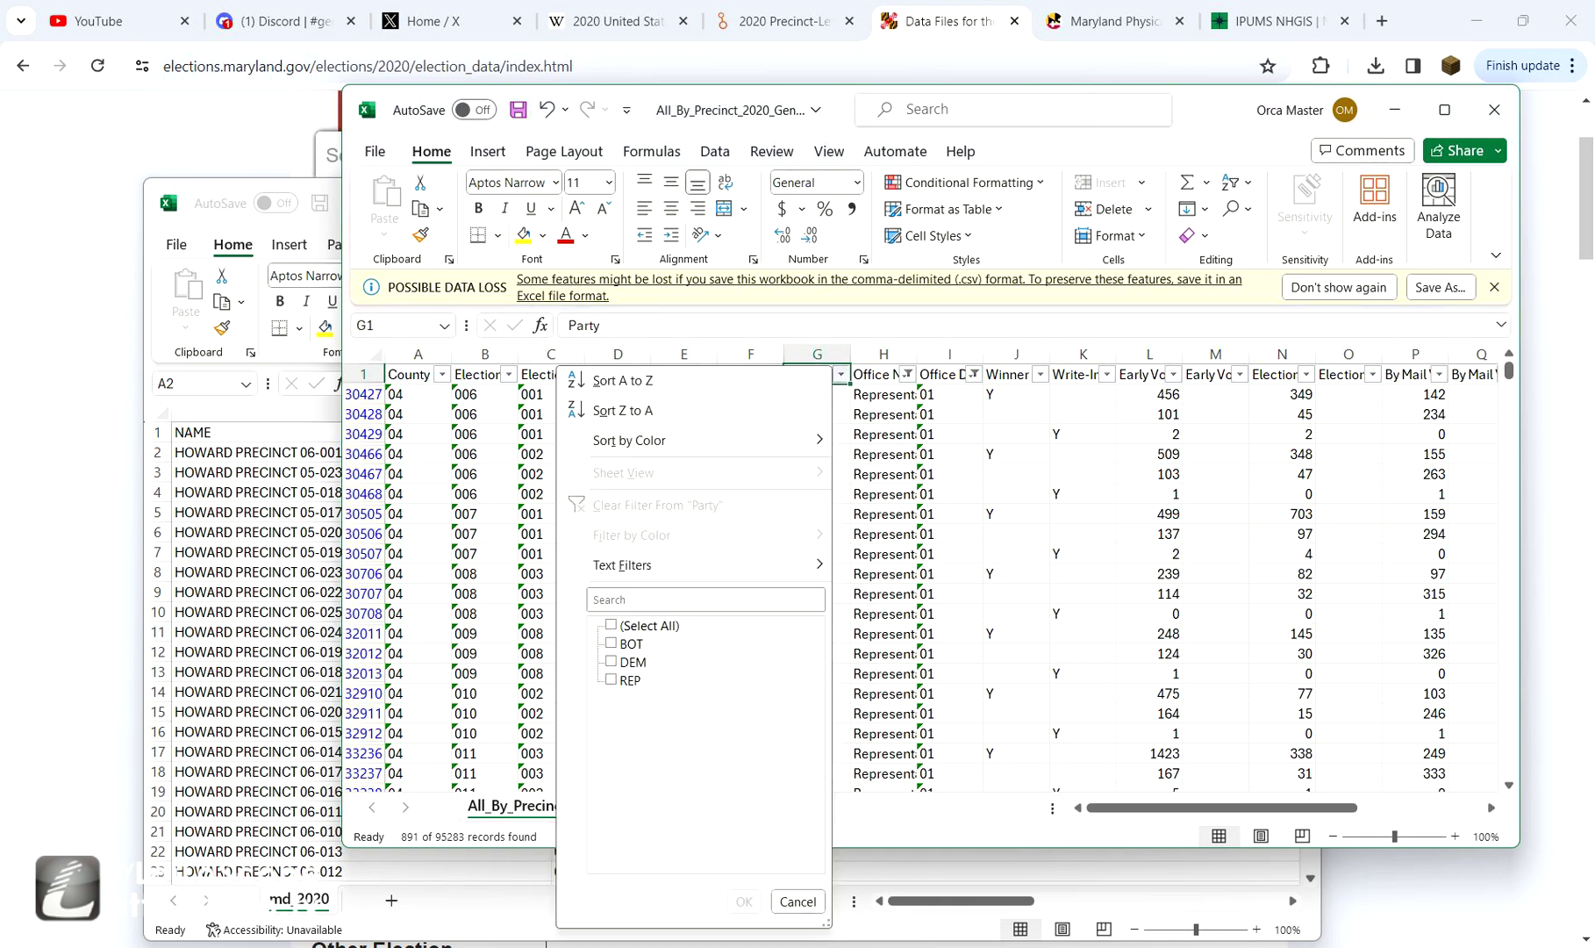
left_click(611, 661)
left_click(743, 901)
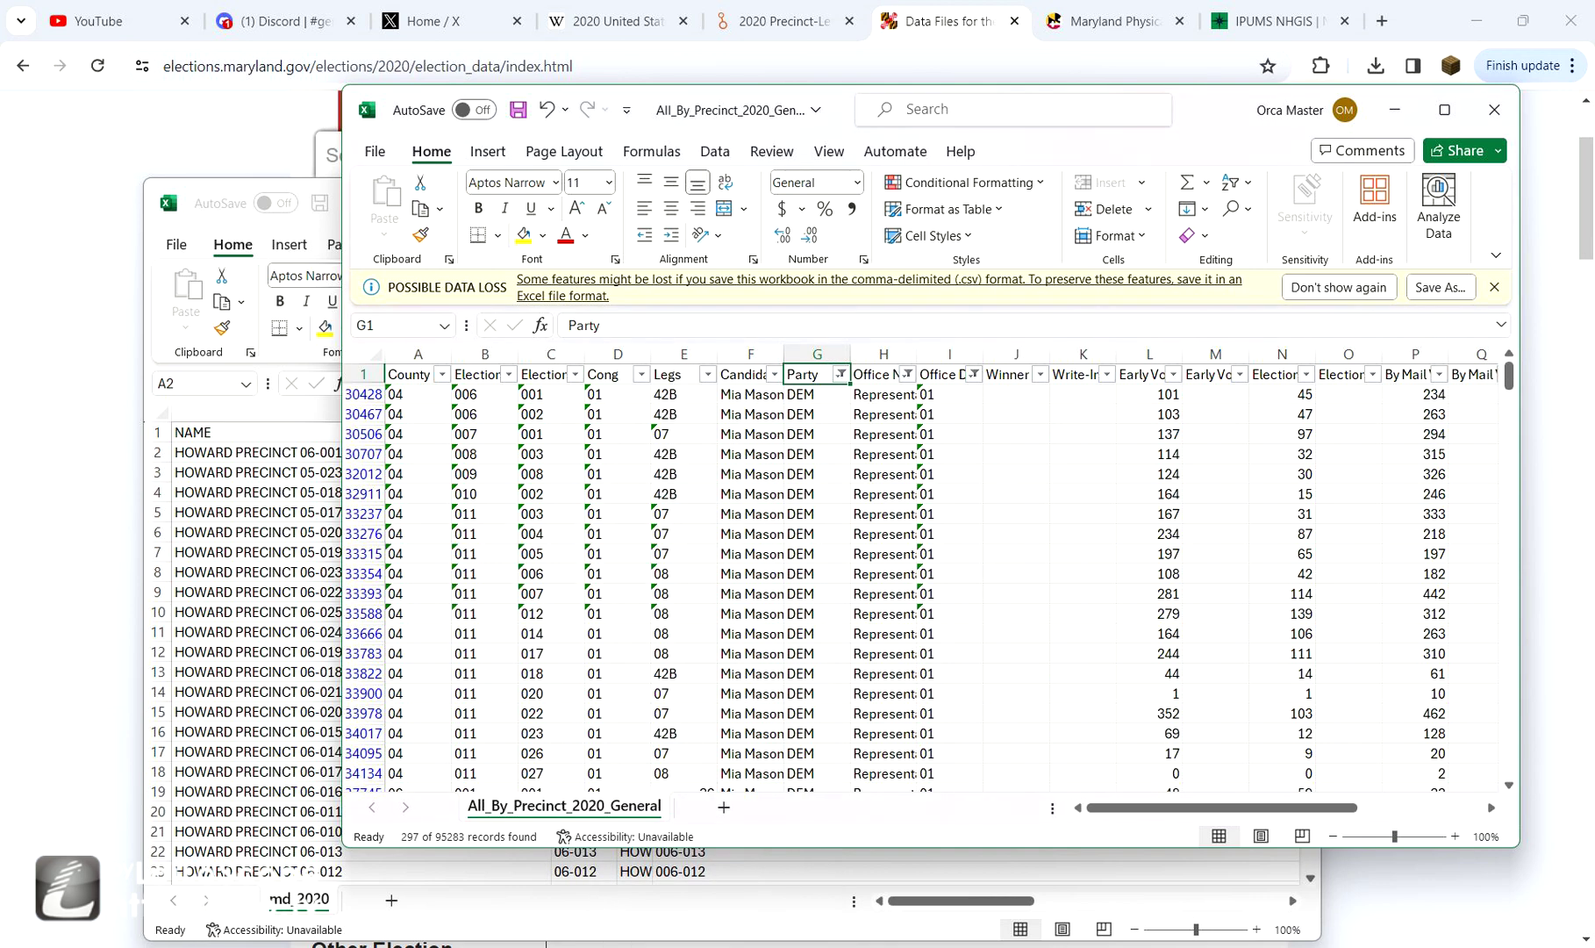
- Copy the filtered County, Election District, Election Precinct, Party and Total Votes columns into a new blank workbook
left_click_drag(418, 353, 551, 353)
left_click(817, 353, "ctrl")
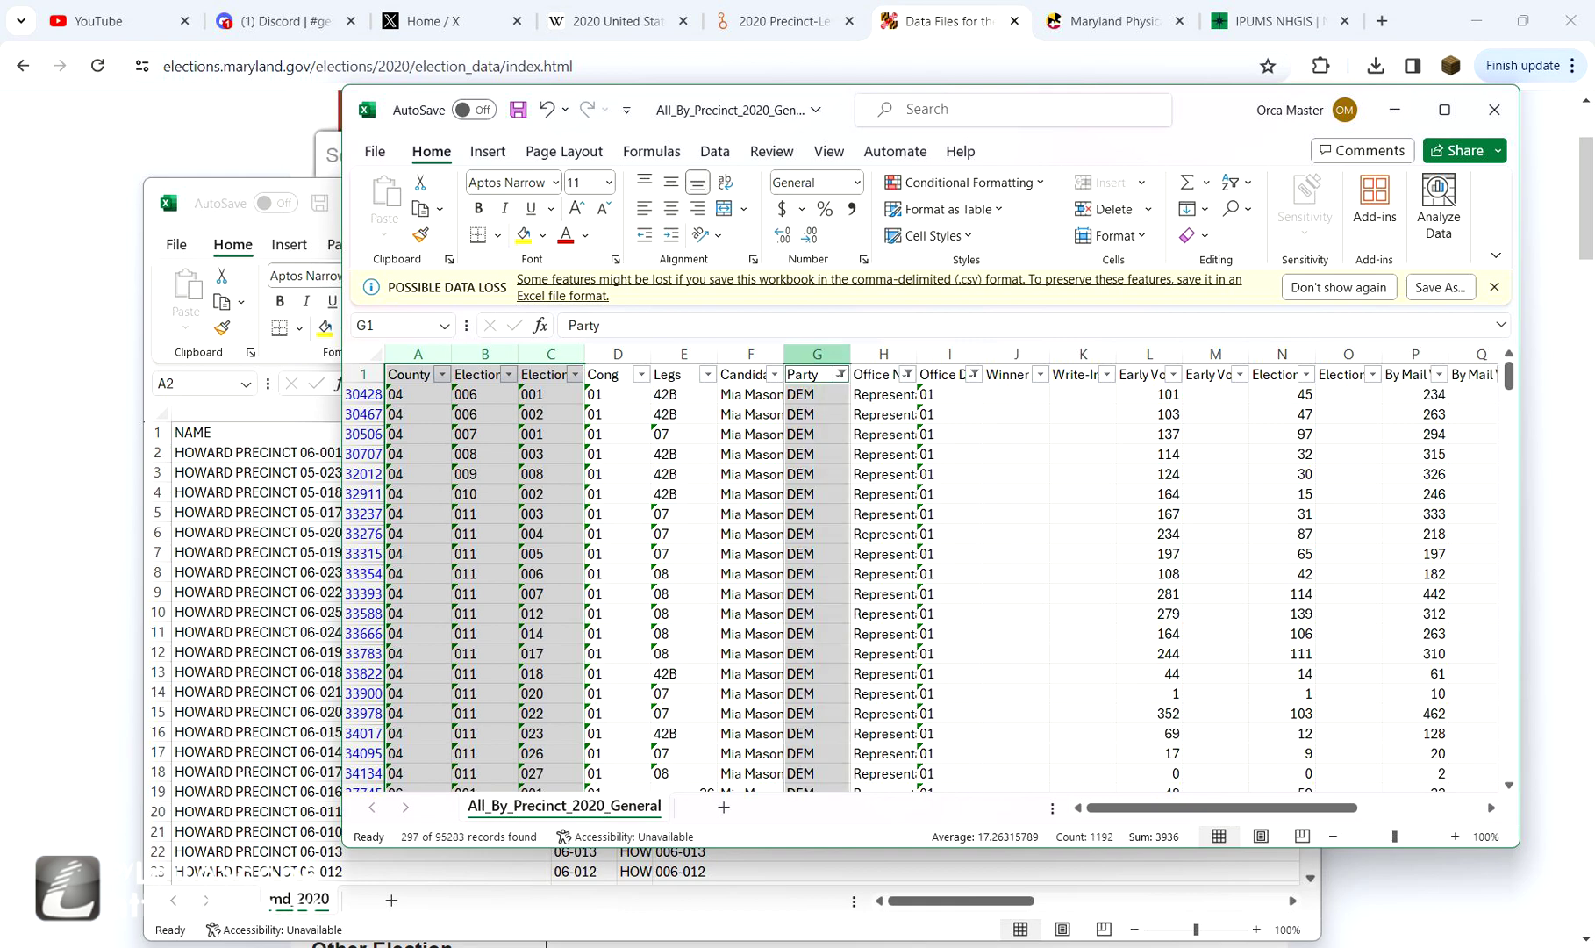
left_click_drag(1220, 808, 1319, 807)
left_click(1426, 353, "ctrl")
key("ctrl+c")
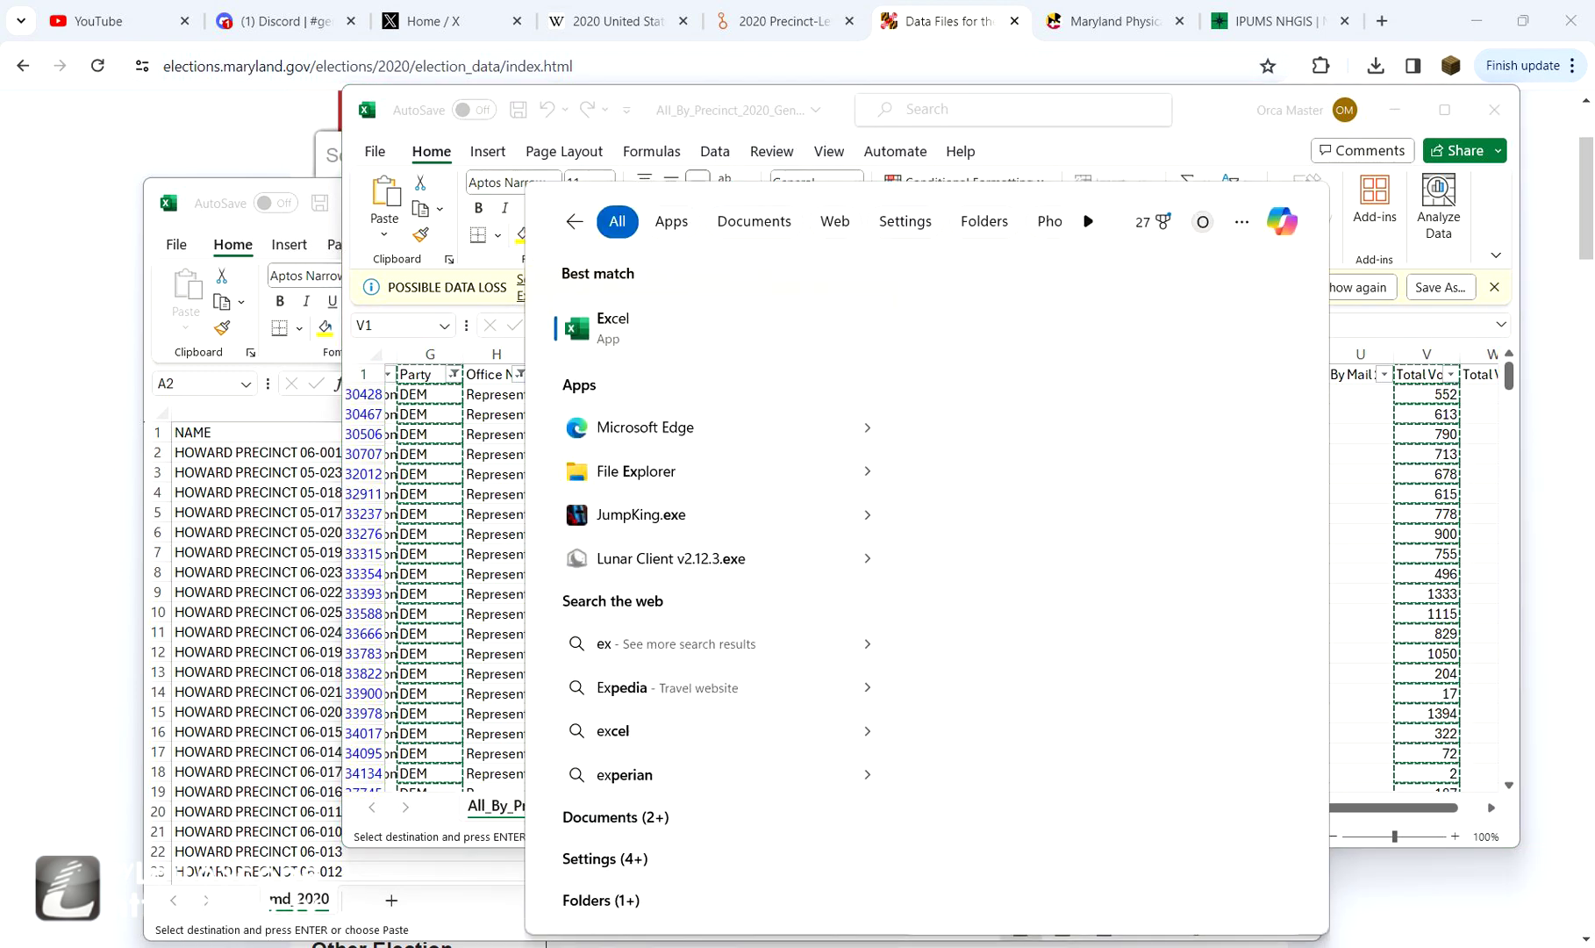
key("Escape")
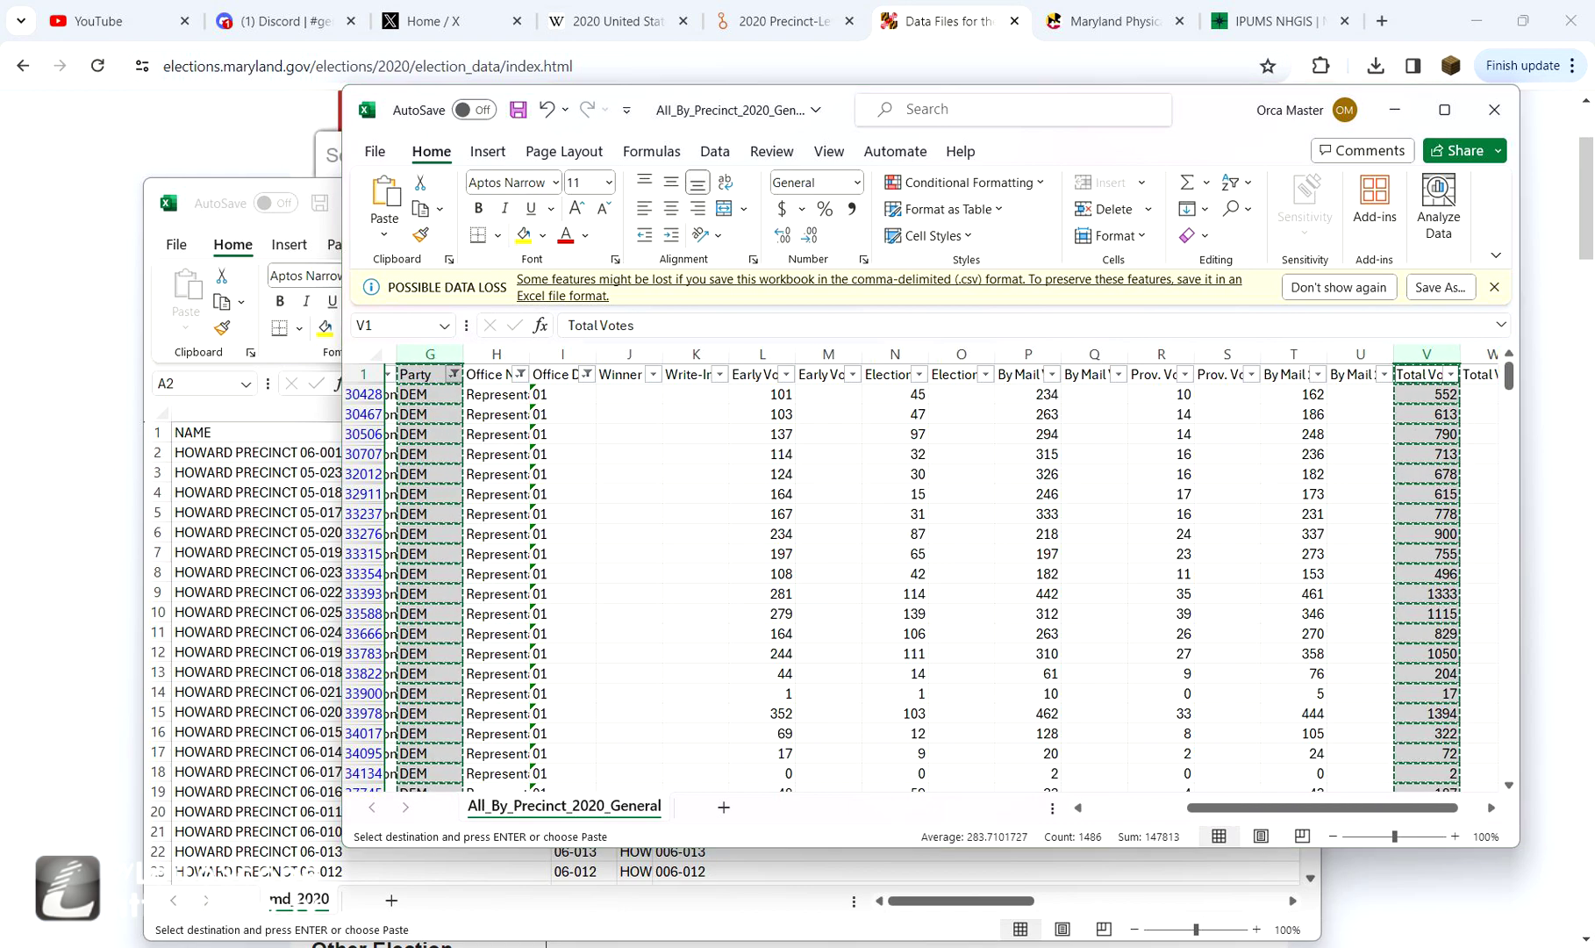
key("ctrl+n")
key("ctrl+v")
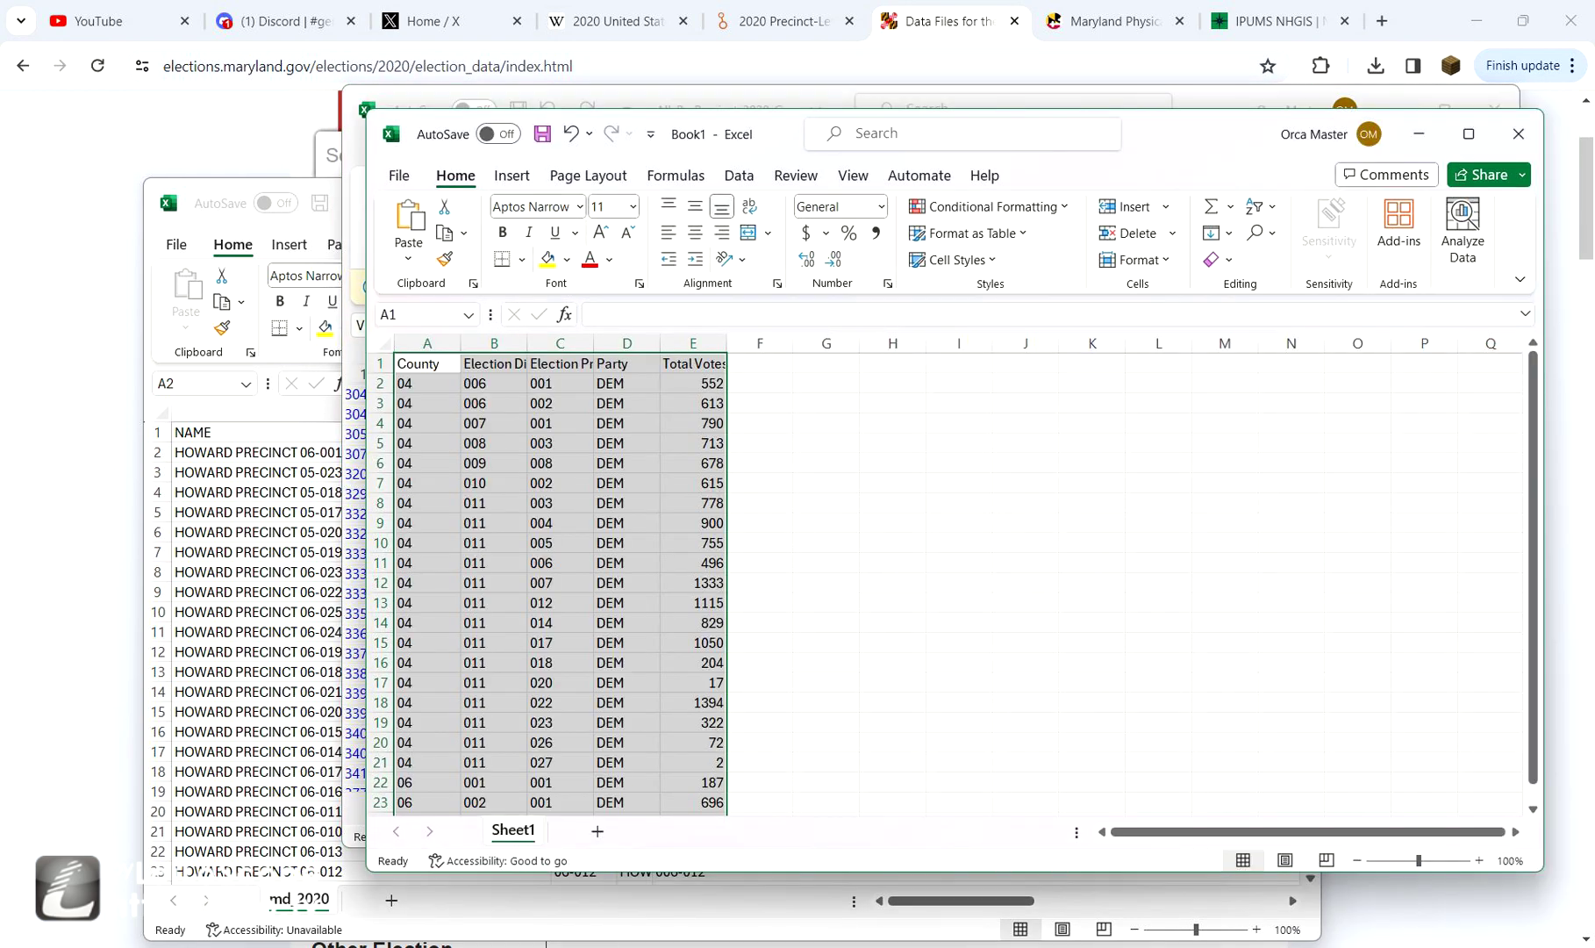
- Select cell F1 in the new workbook and switch the Party filter in All_By_Precinct_2020_General to REP only
left_click(760, 362)
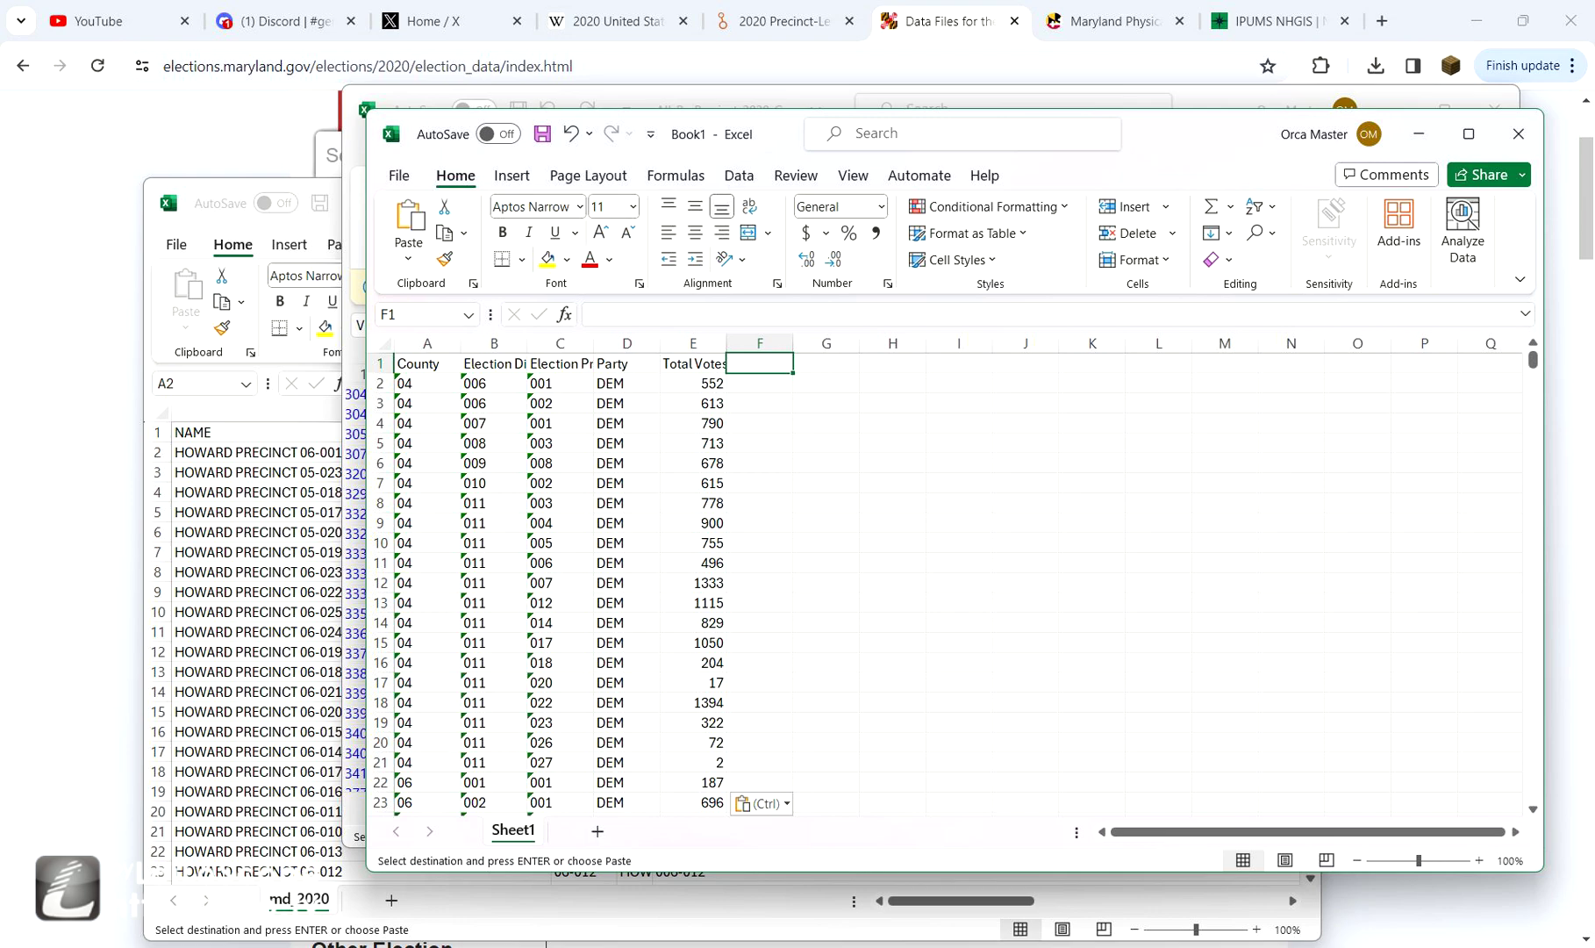
key("alt+Tab")
left_click(454, 374)
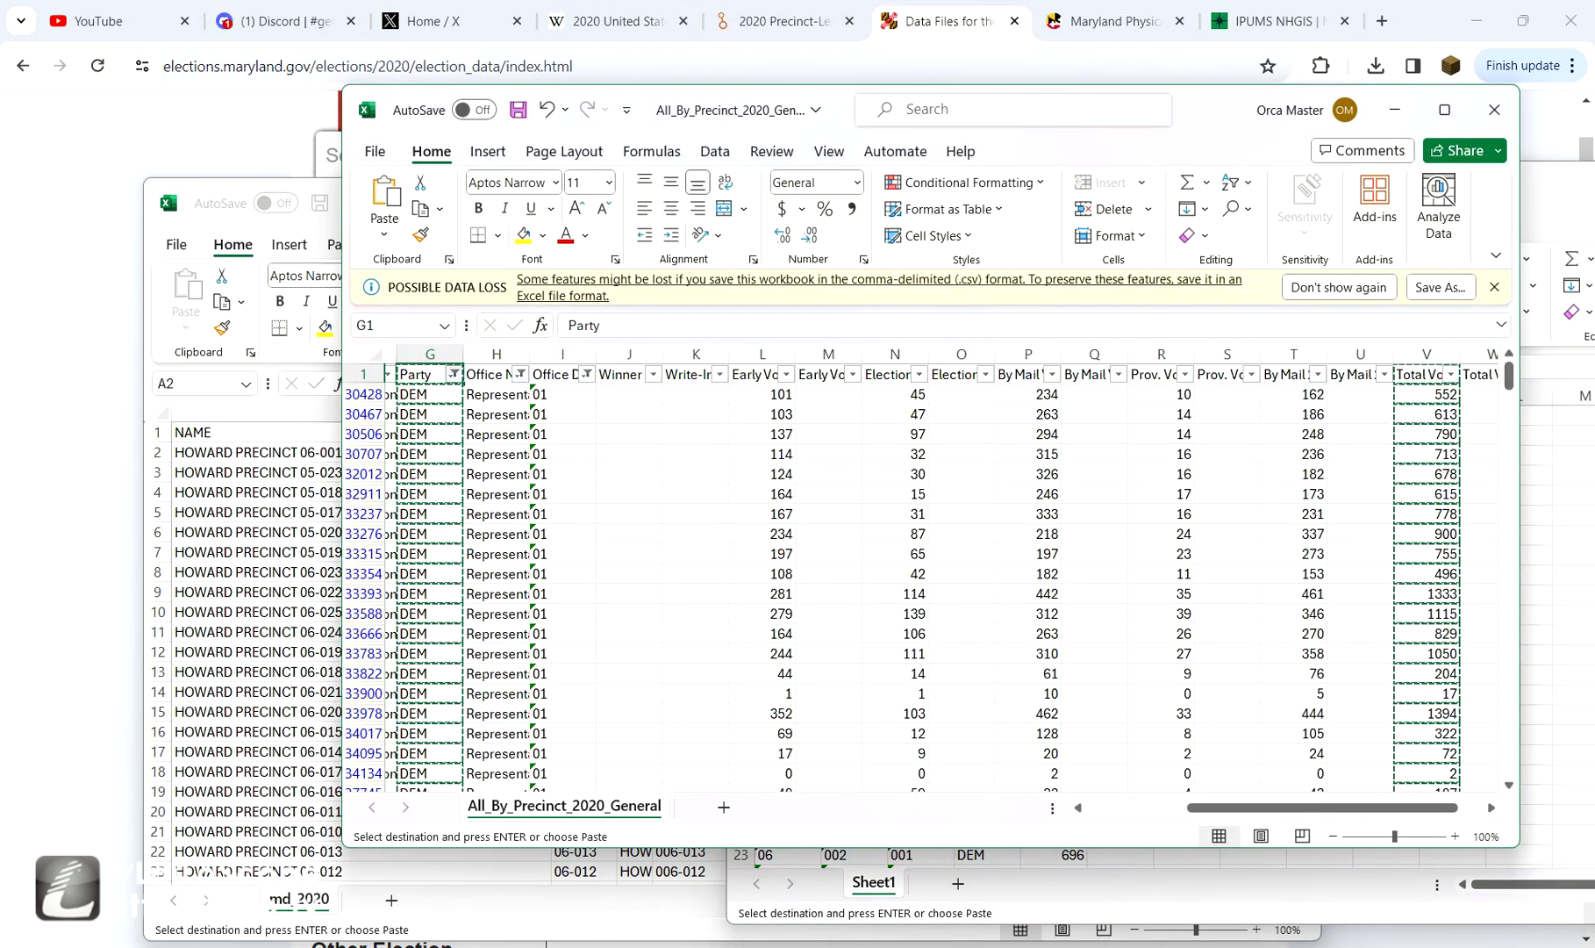
left_click(225, 661)
left_click(225, 680)
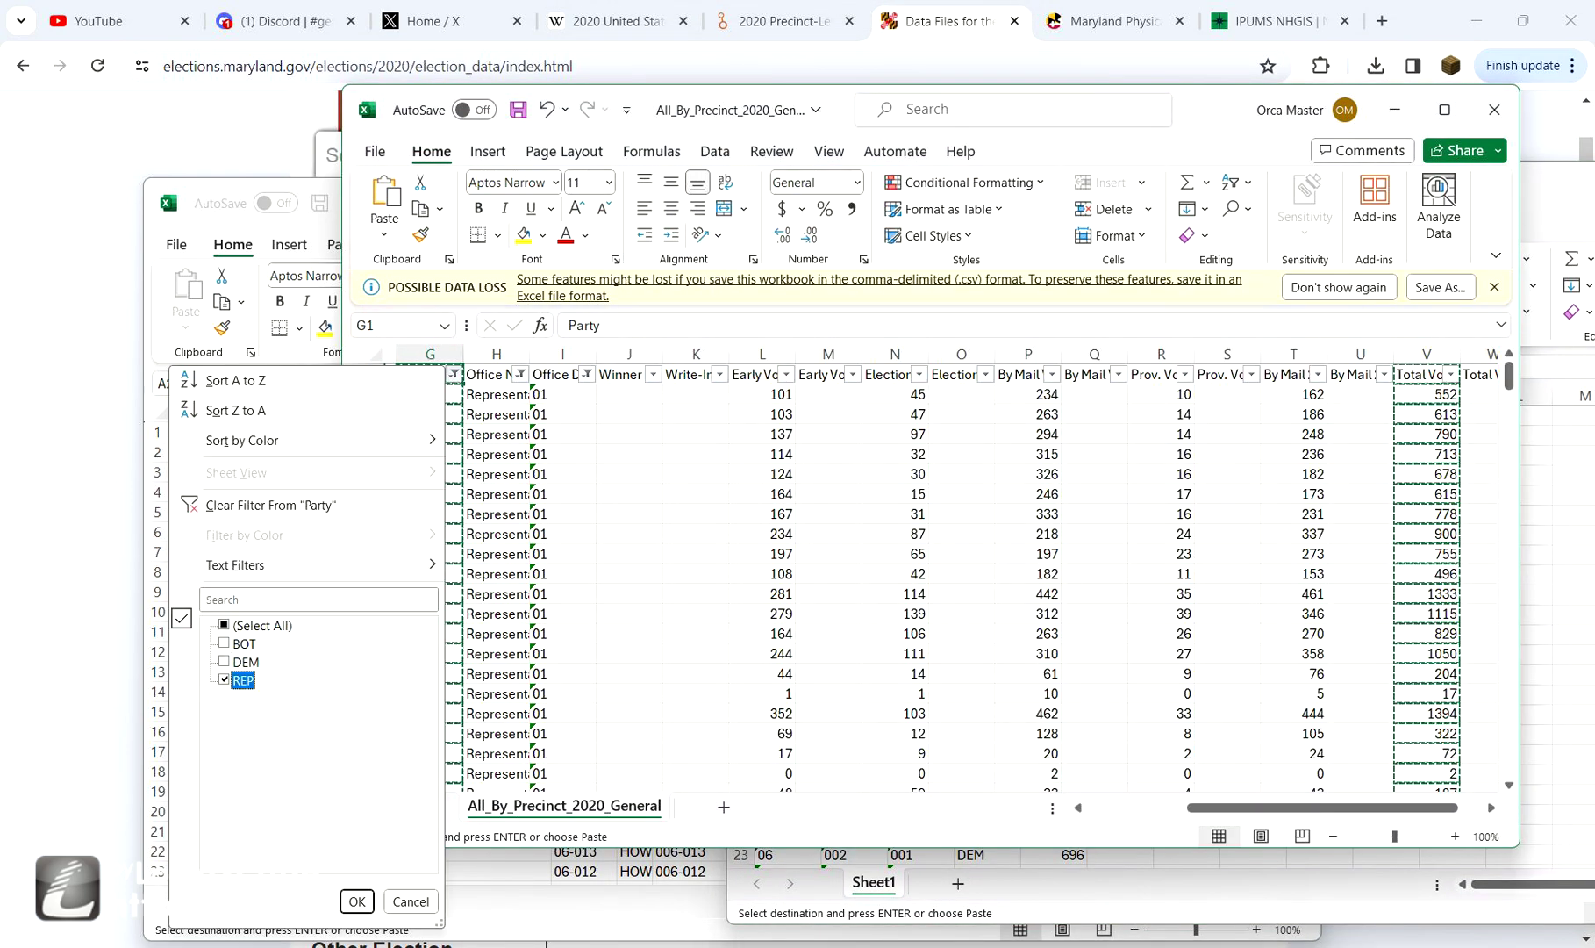
key("Return")
- Copy the REP rows' Party and Total Votes columns into the new workbook starting at F1
key("ctrl+space")
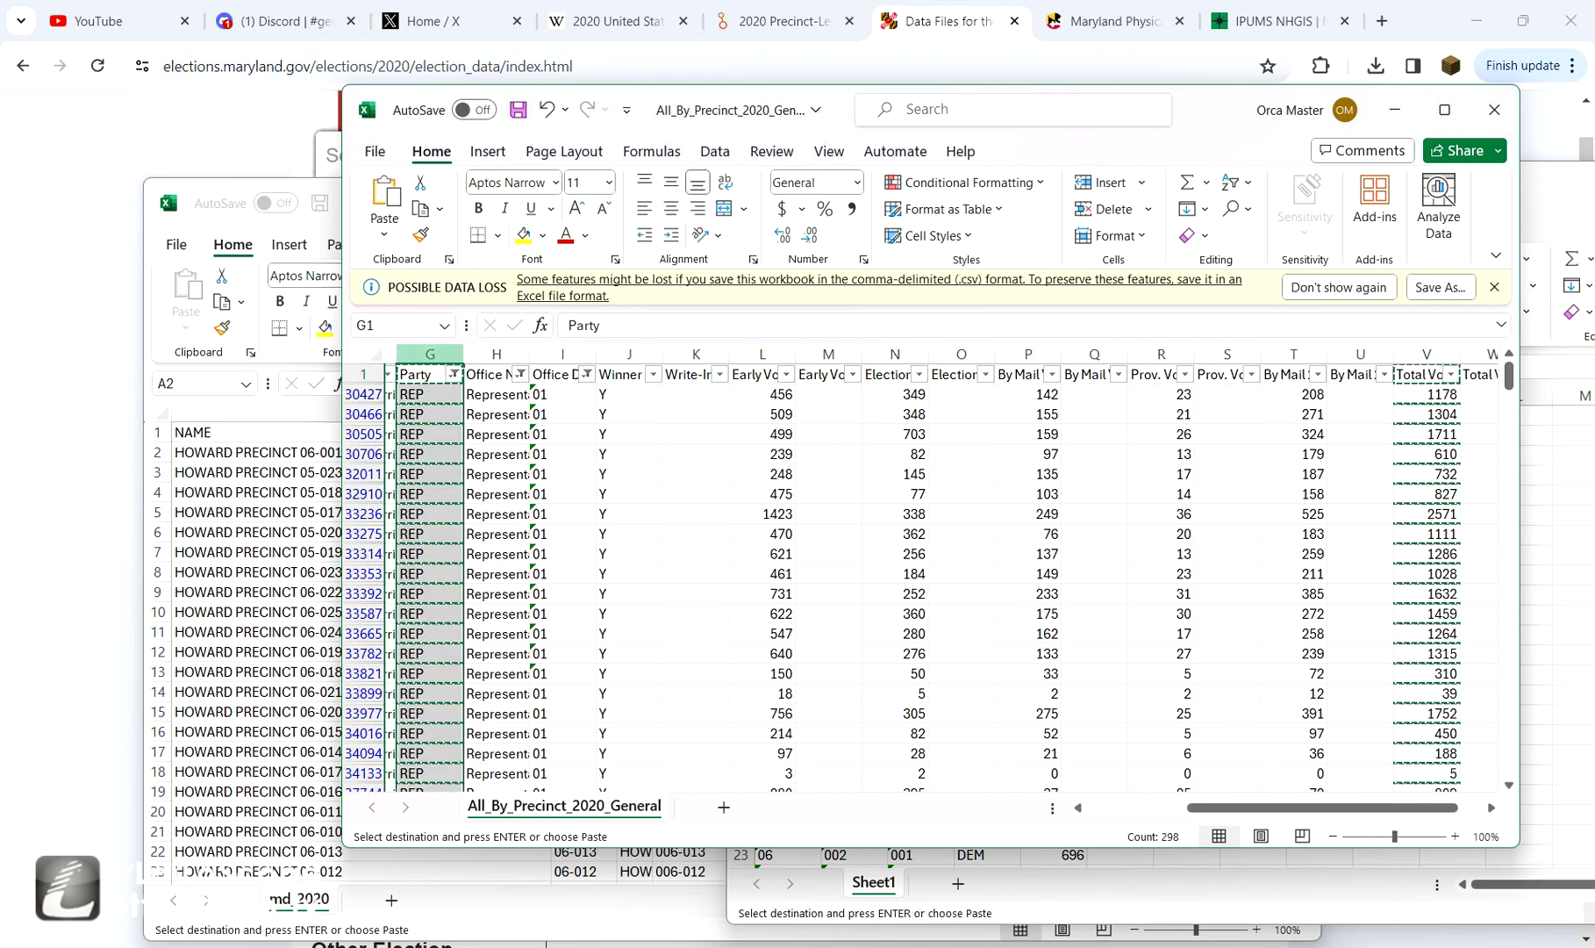
left_click(1426, 354, "ctrl")
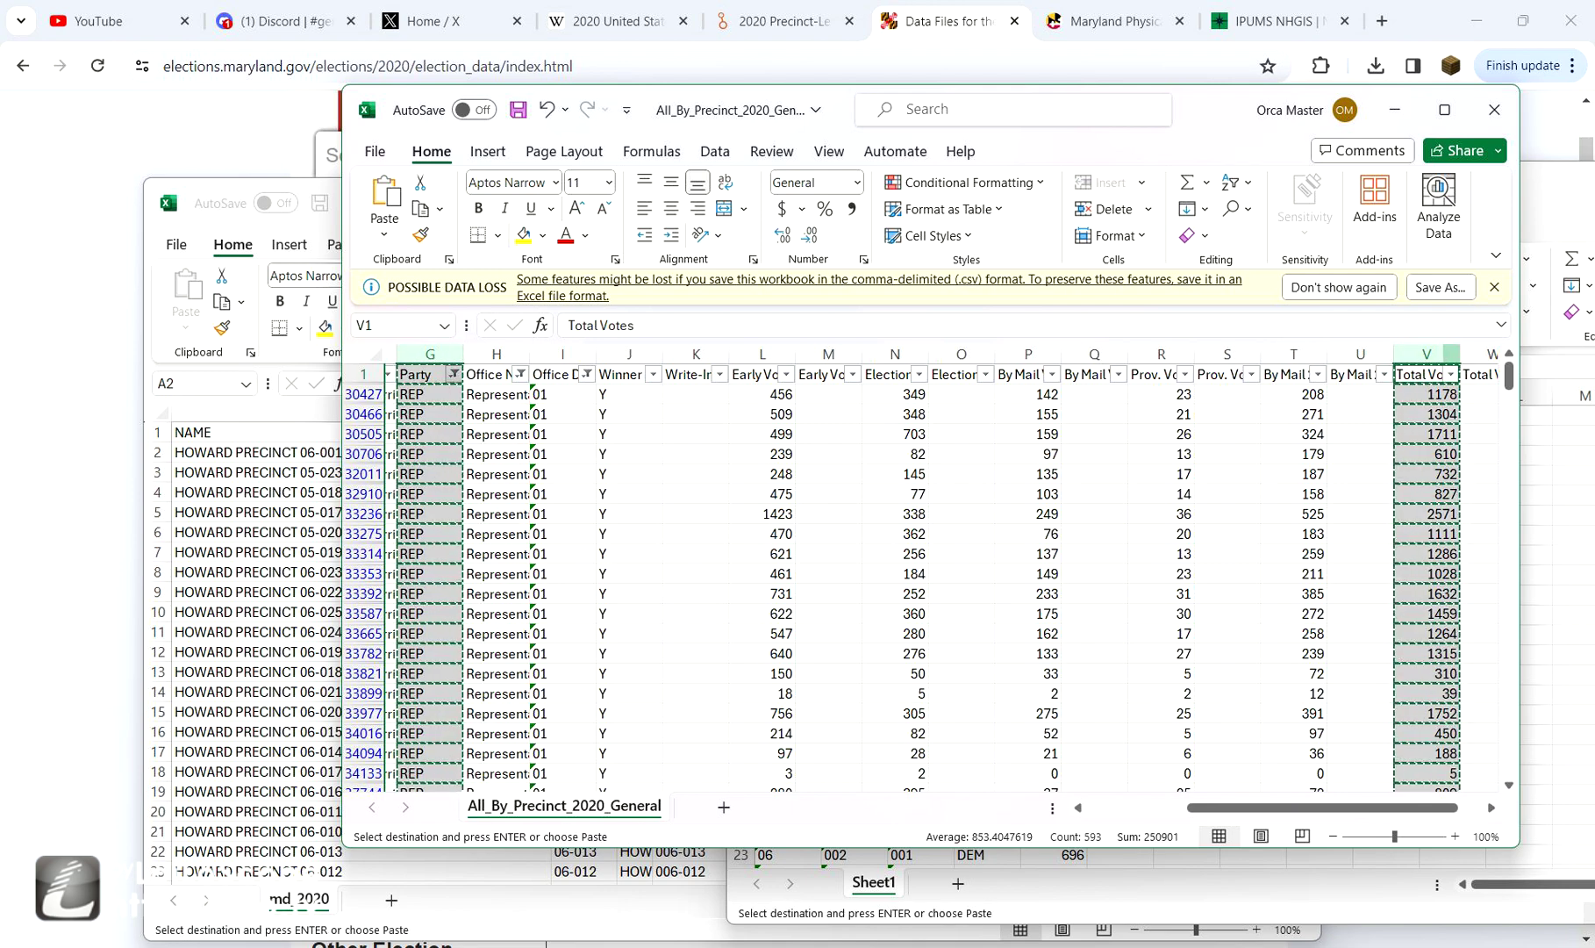
key("alt+Tab")
key("ctrl+v")
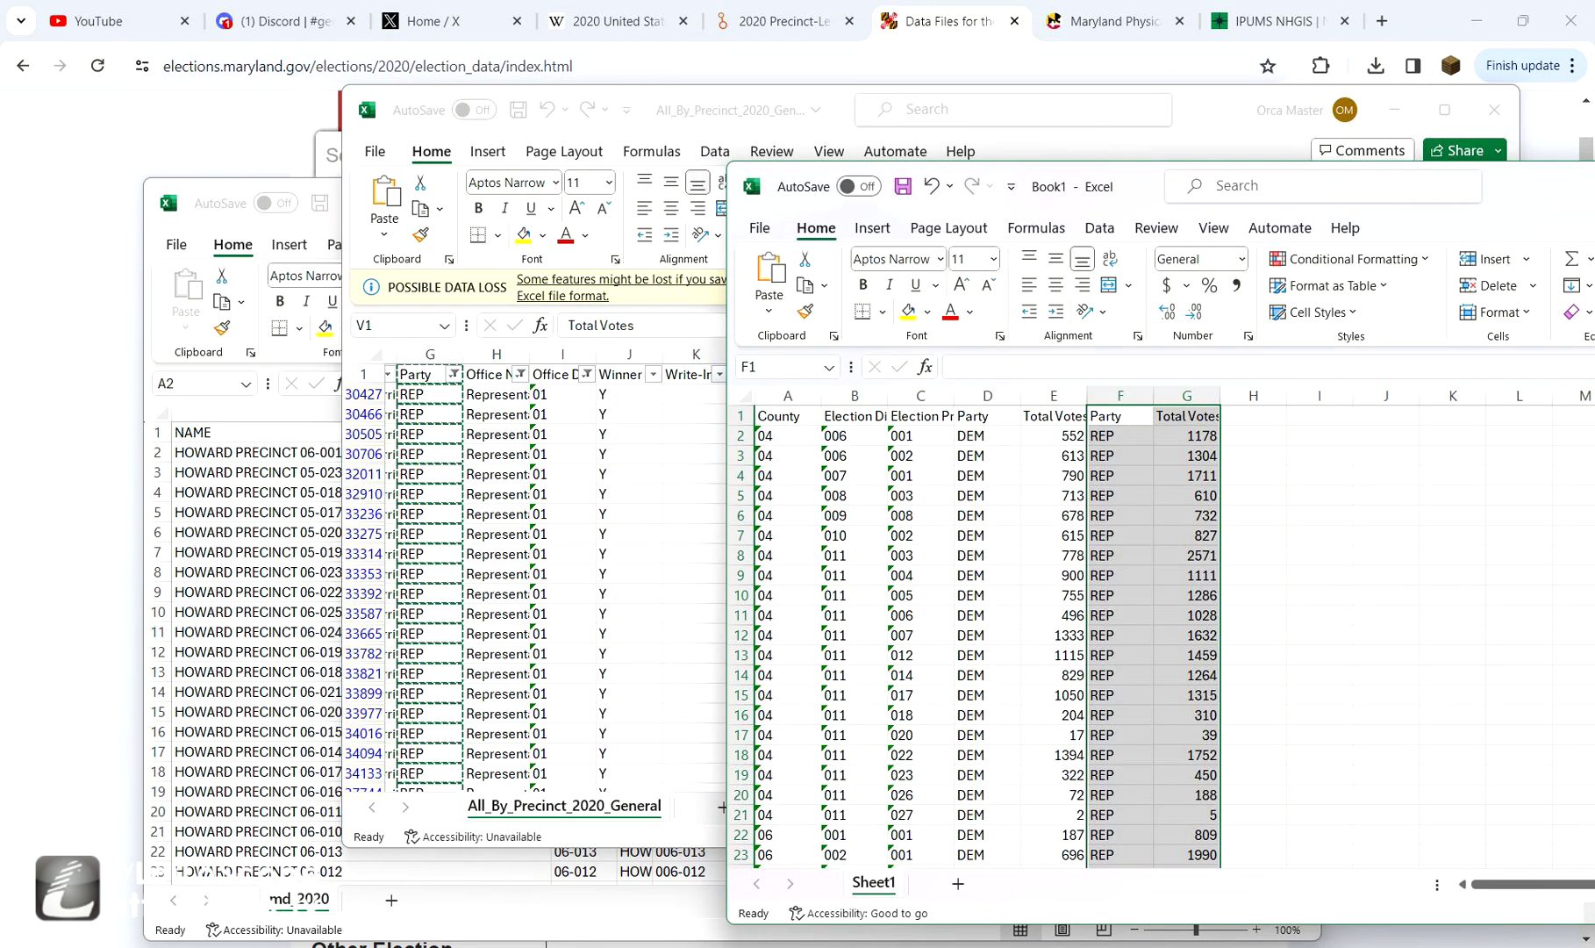
- Switch the Party filter in All_By_Precinct_2020_General to BOT only
key("alt+Tab")
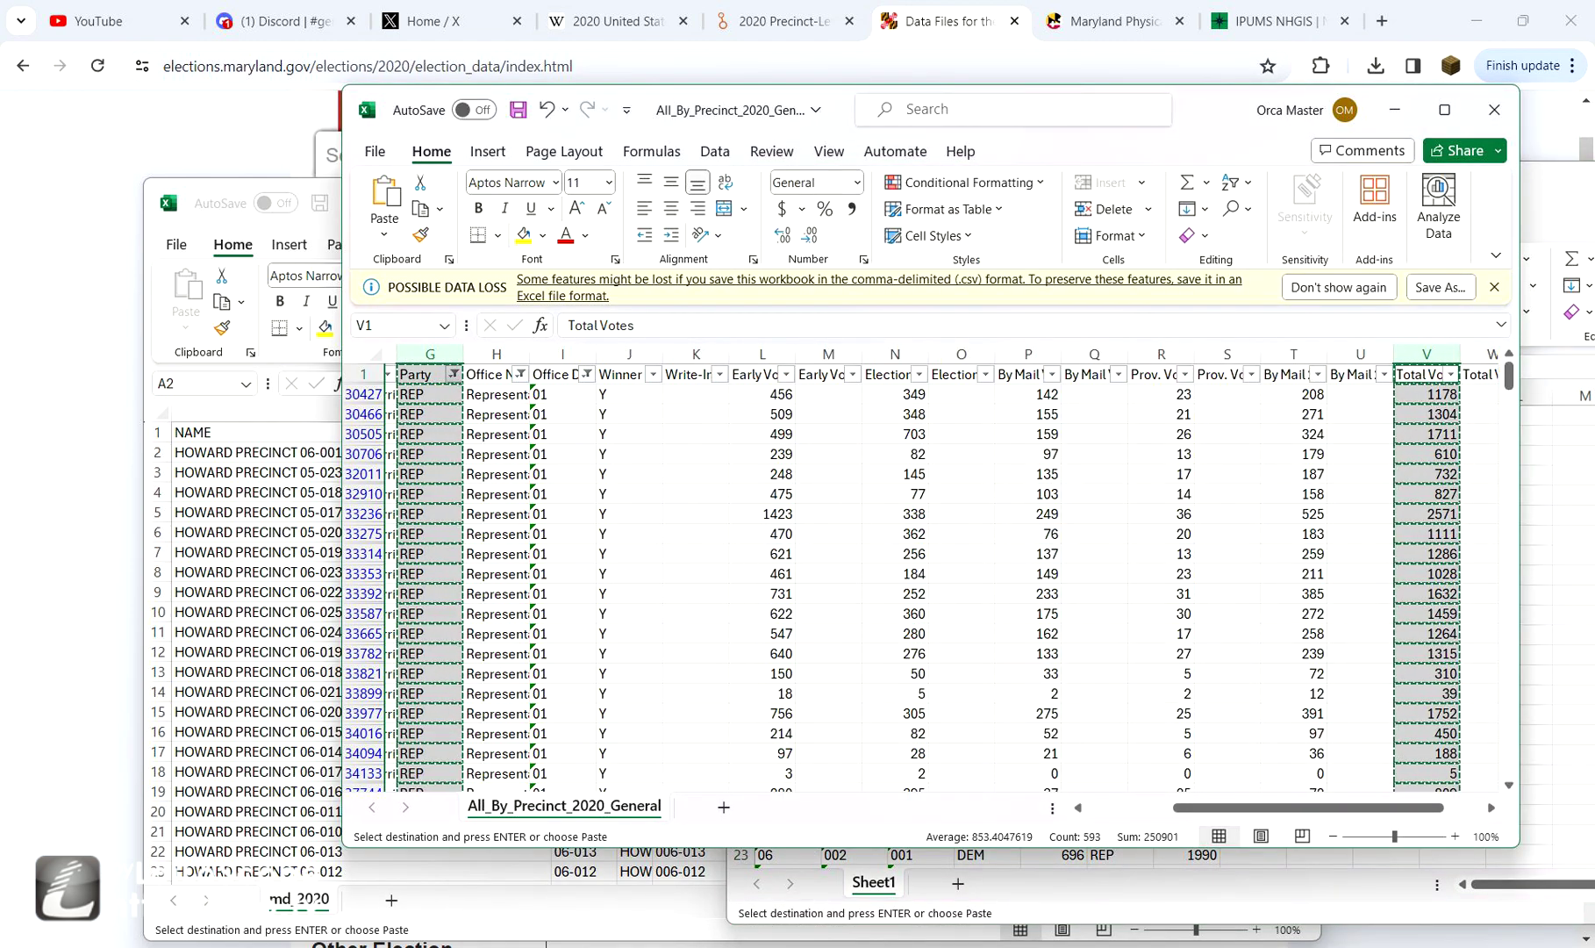
left_click(453, 373)
left_click(224, 680)
left_click(224, 644)
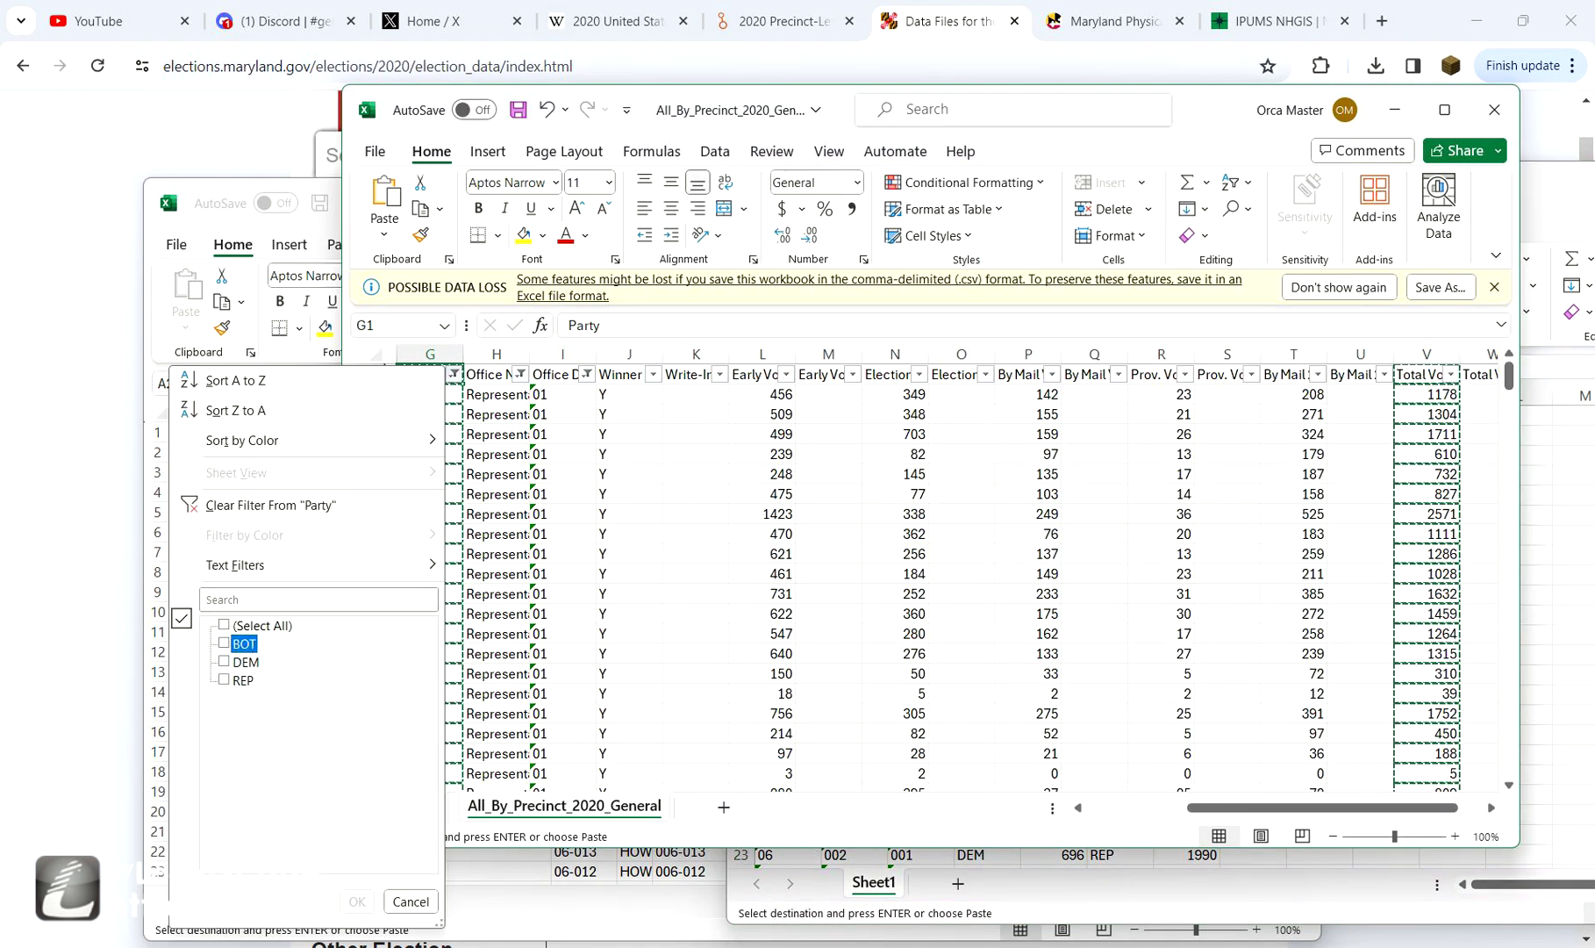
key("Return")
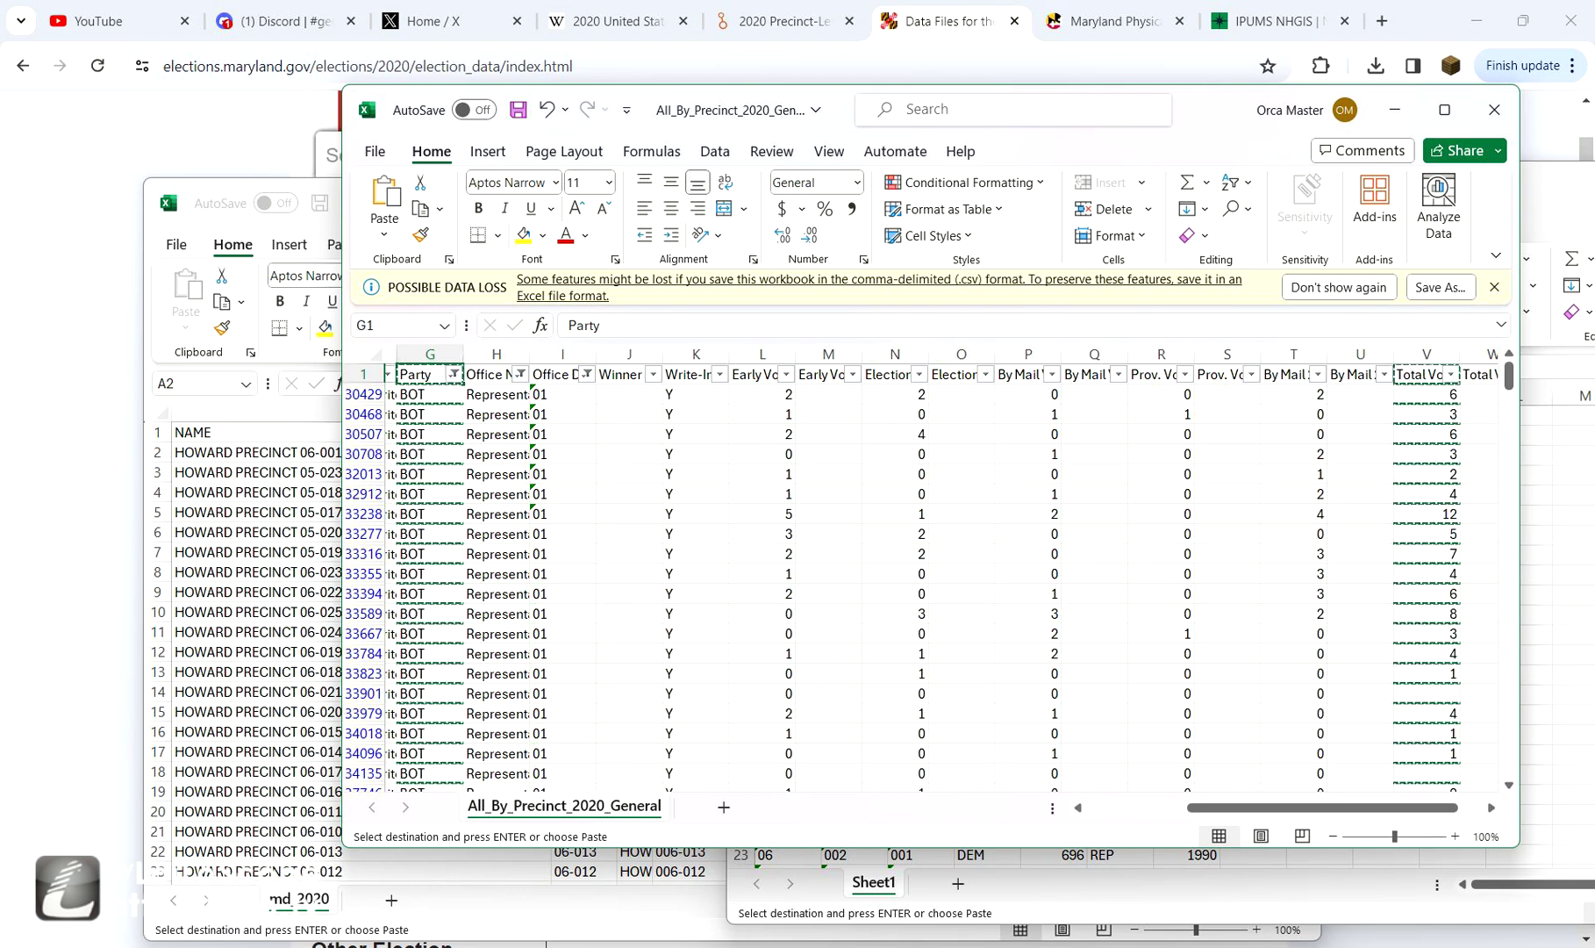
- Copy the BOT rows' Party and Total Votes columns into the new workbook starting at H1
key("ctrl+shift+Down")
left_click(1426, 374, "ctrl")
key("ctrl+shift+Down")
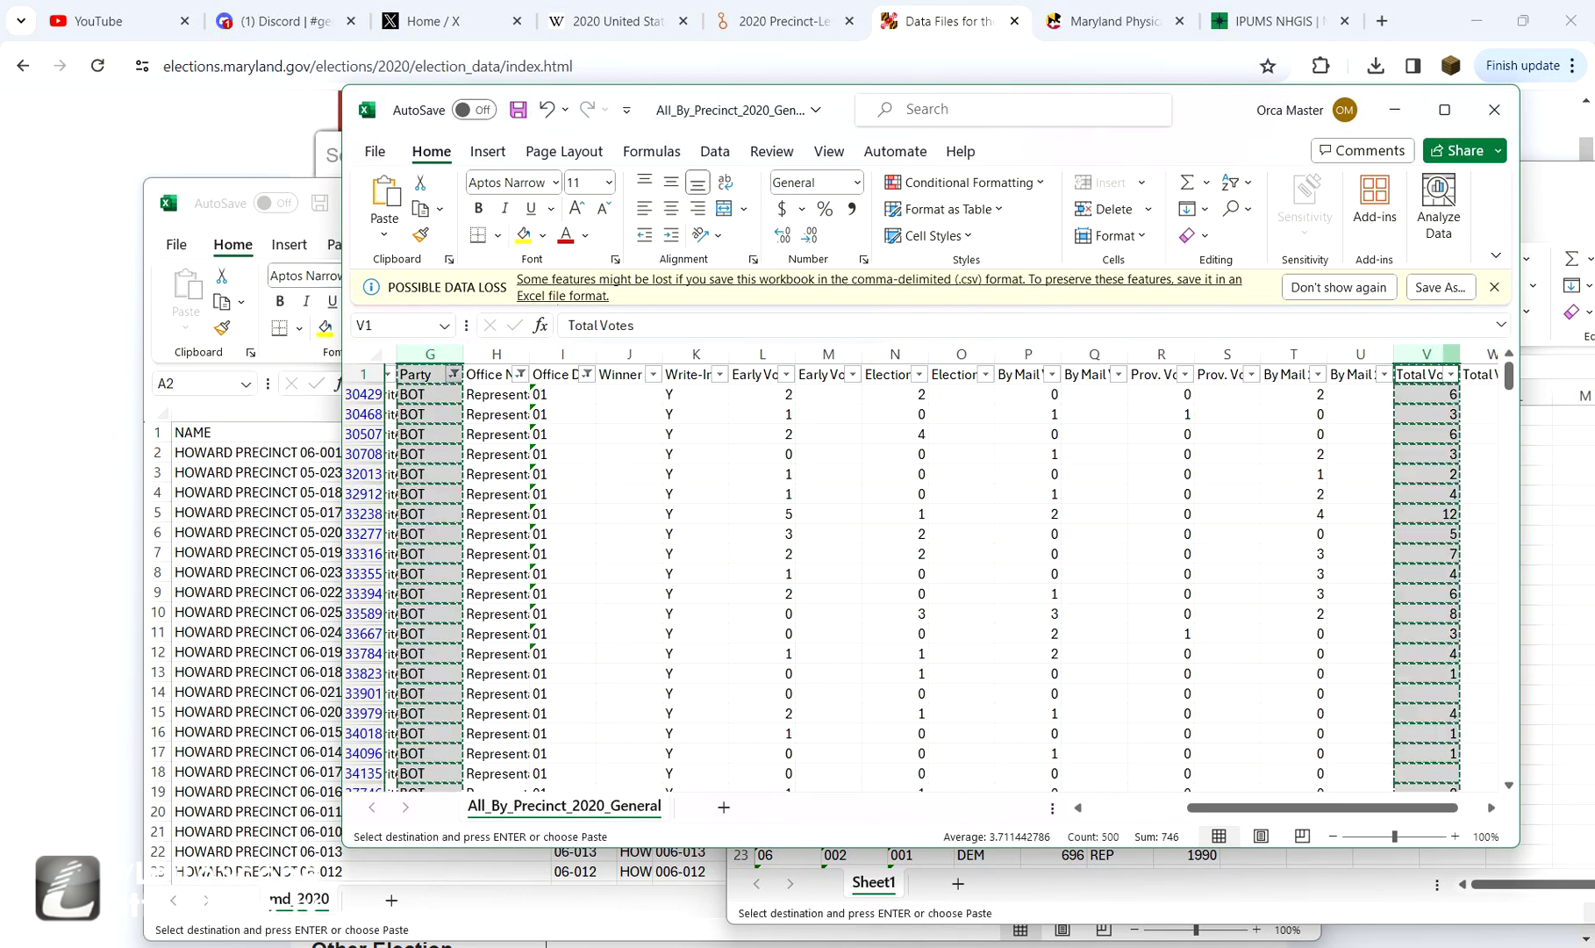
key("alt+Tab")
key("ctrl+v")
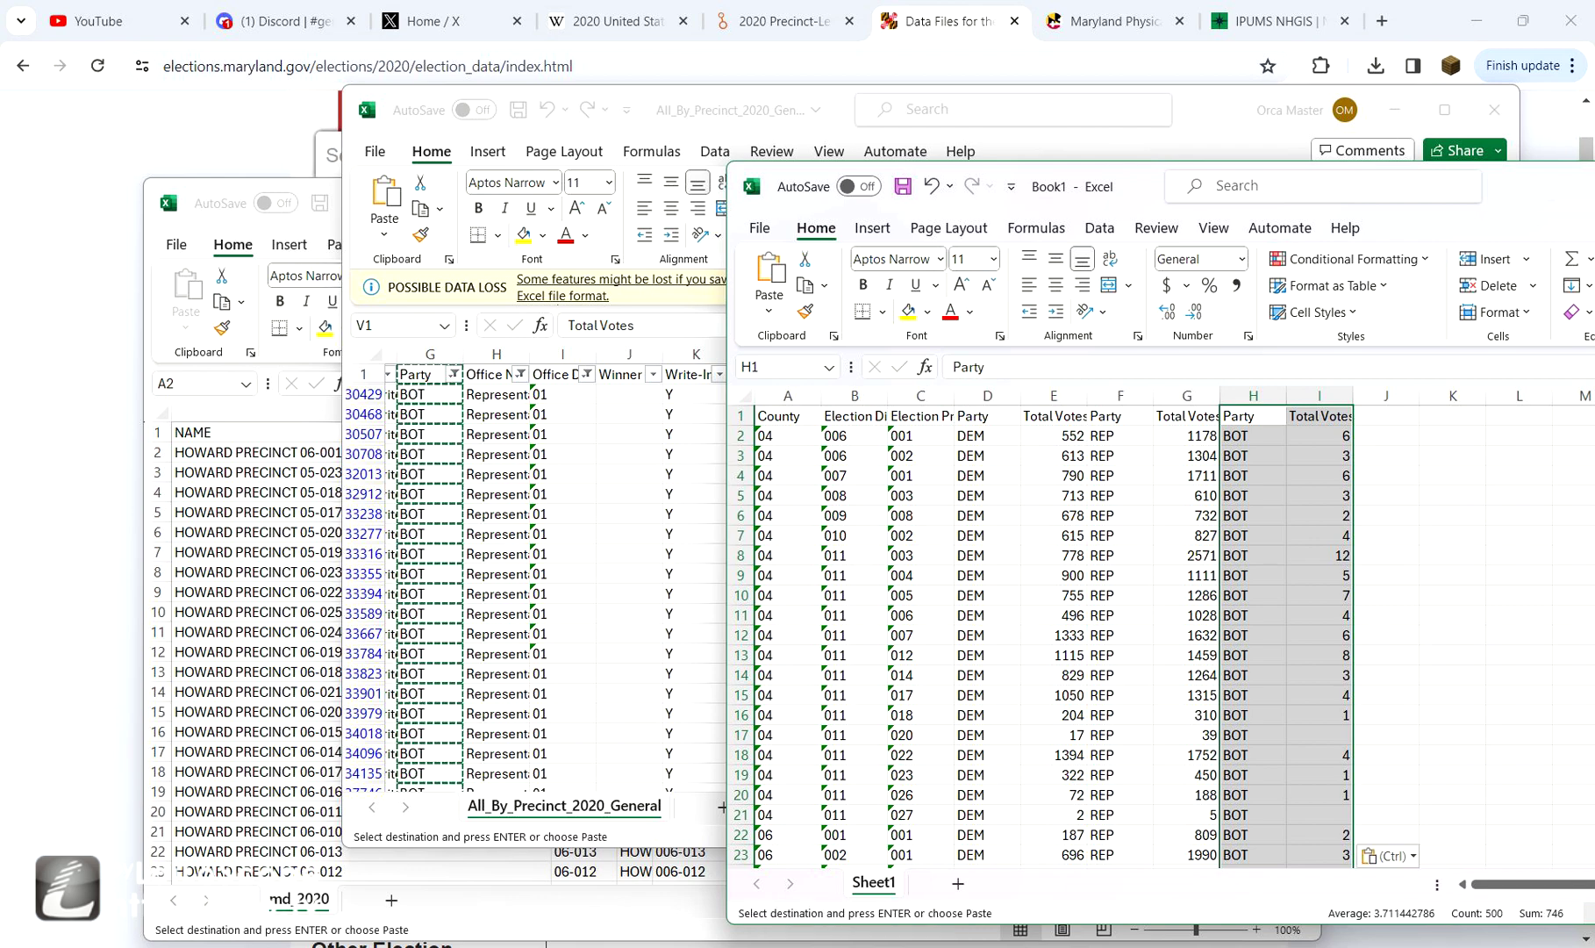
- Close the All_By_Precinct_2020_General workbook without saving its changes
key("alt+Tab")
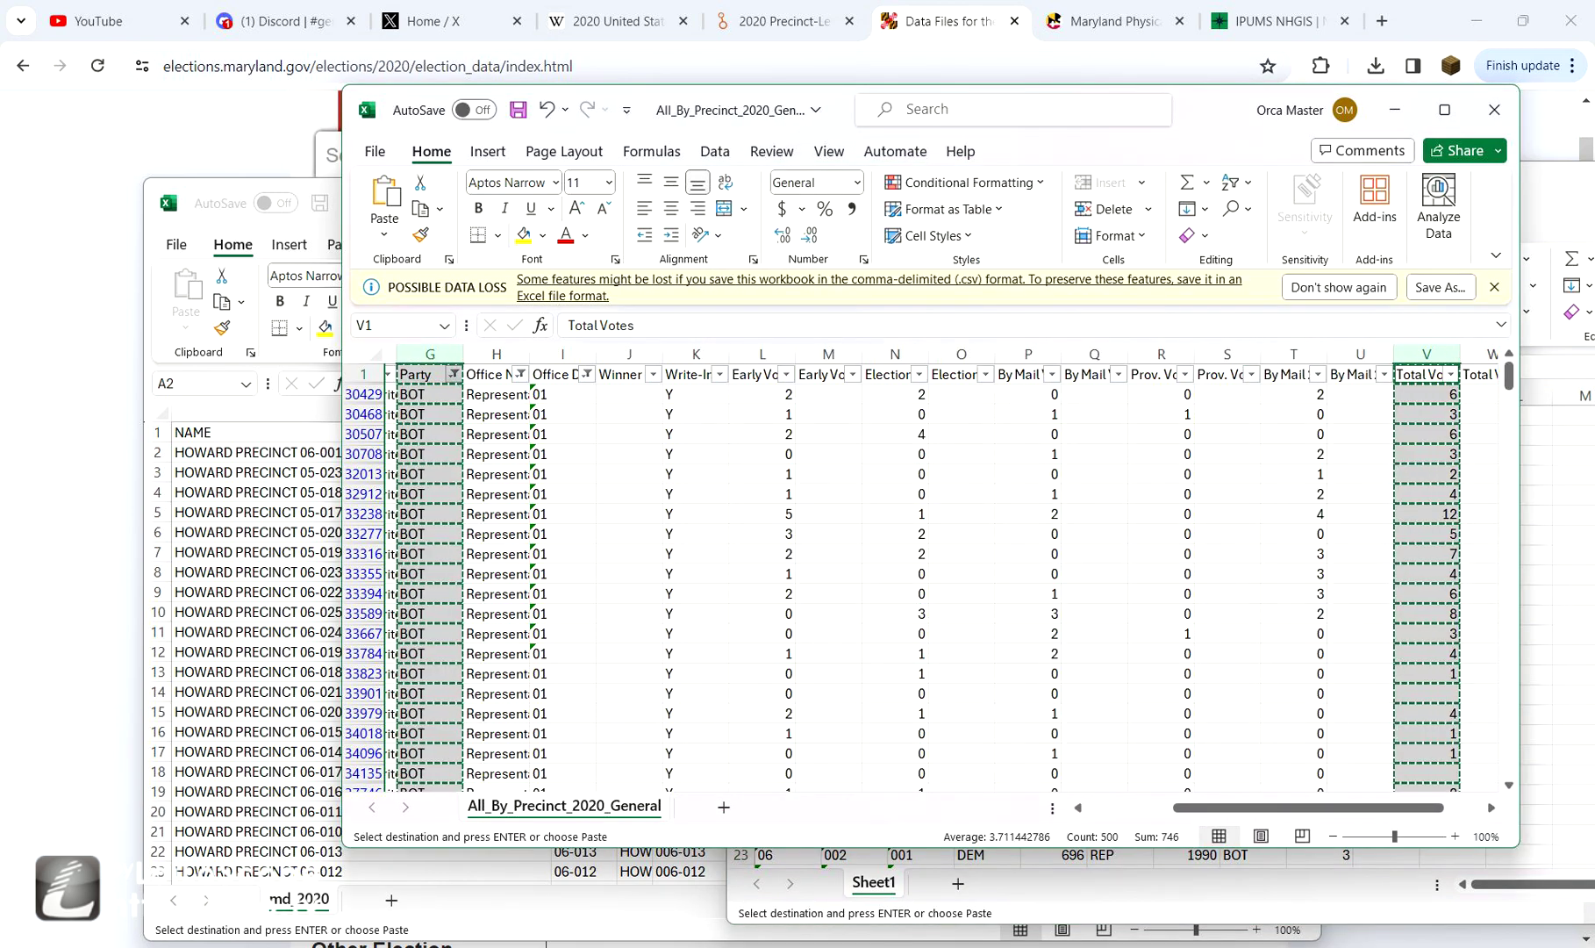
left_click(1494, 110)
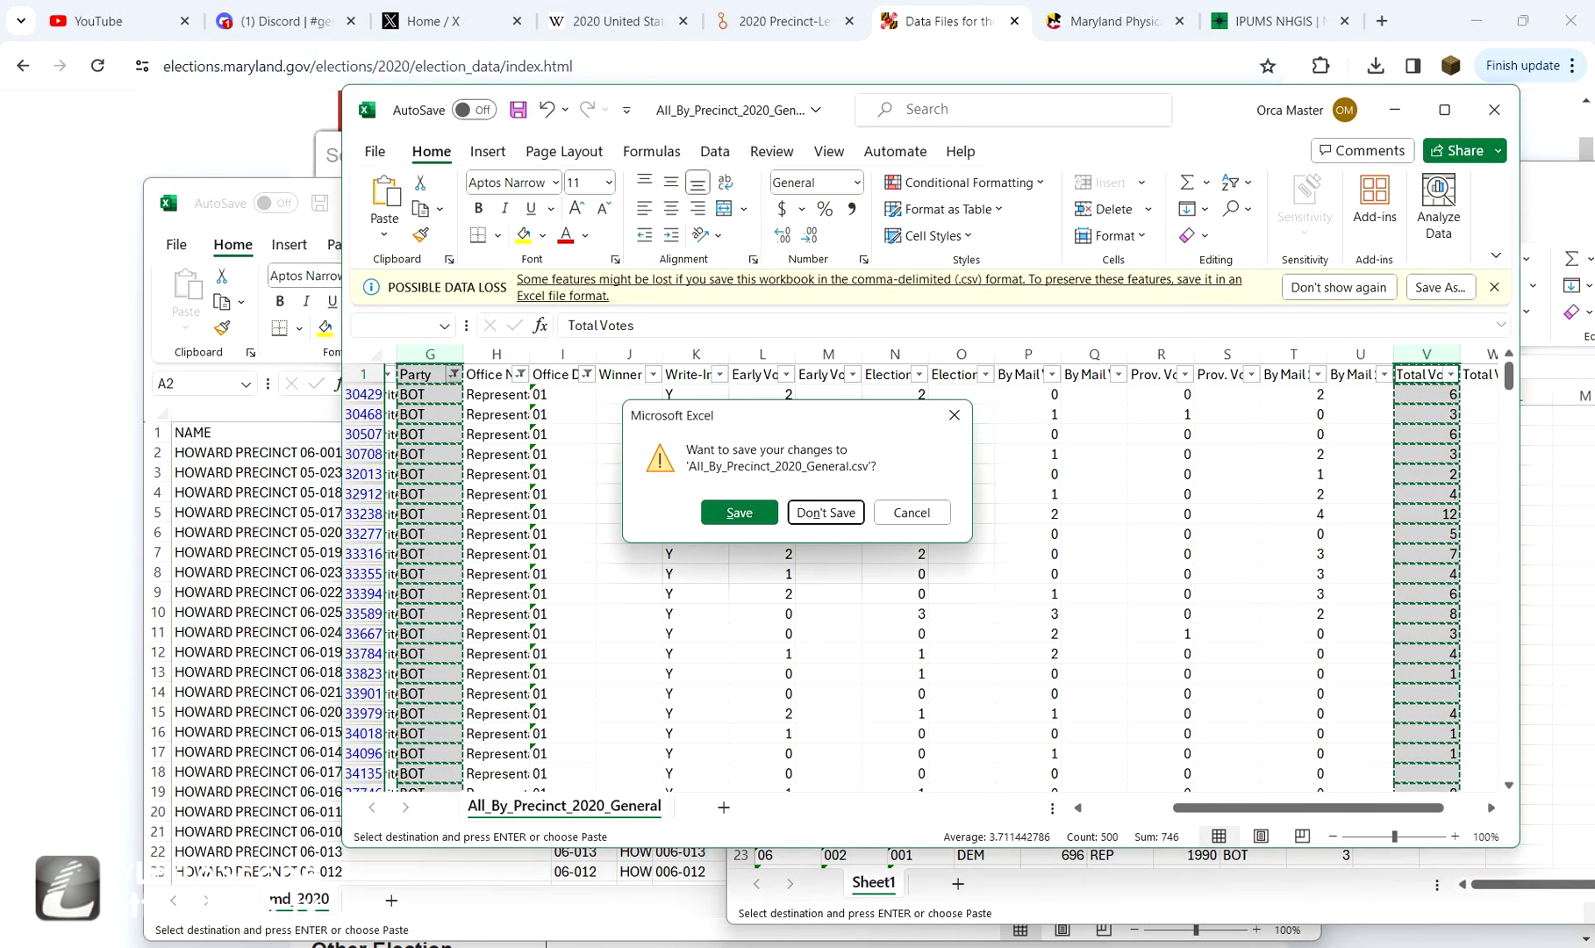
left_click(825, 512)
key("Return")
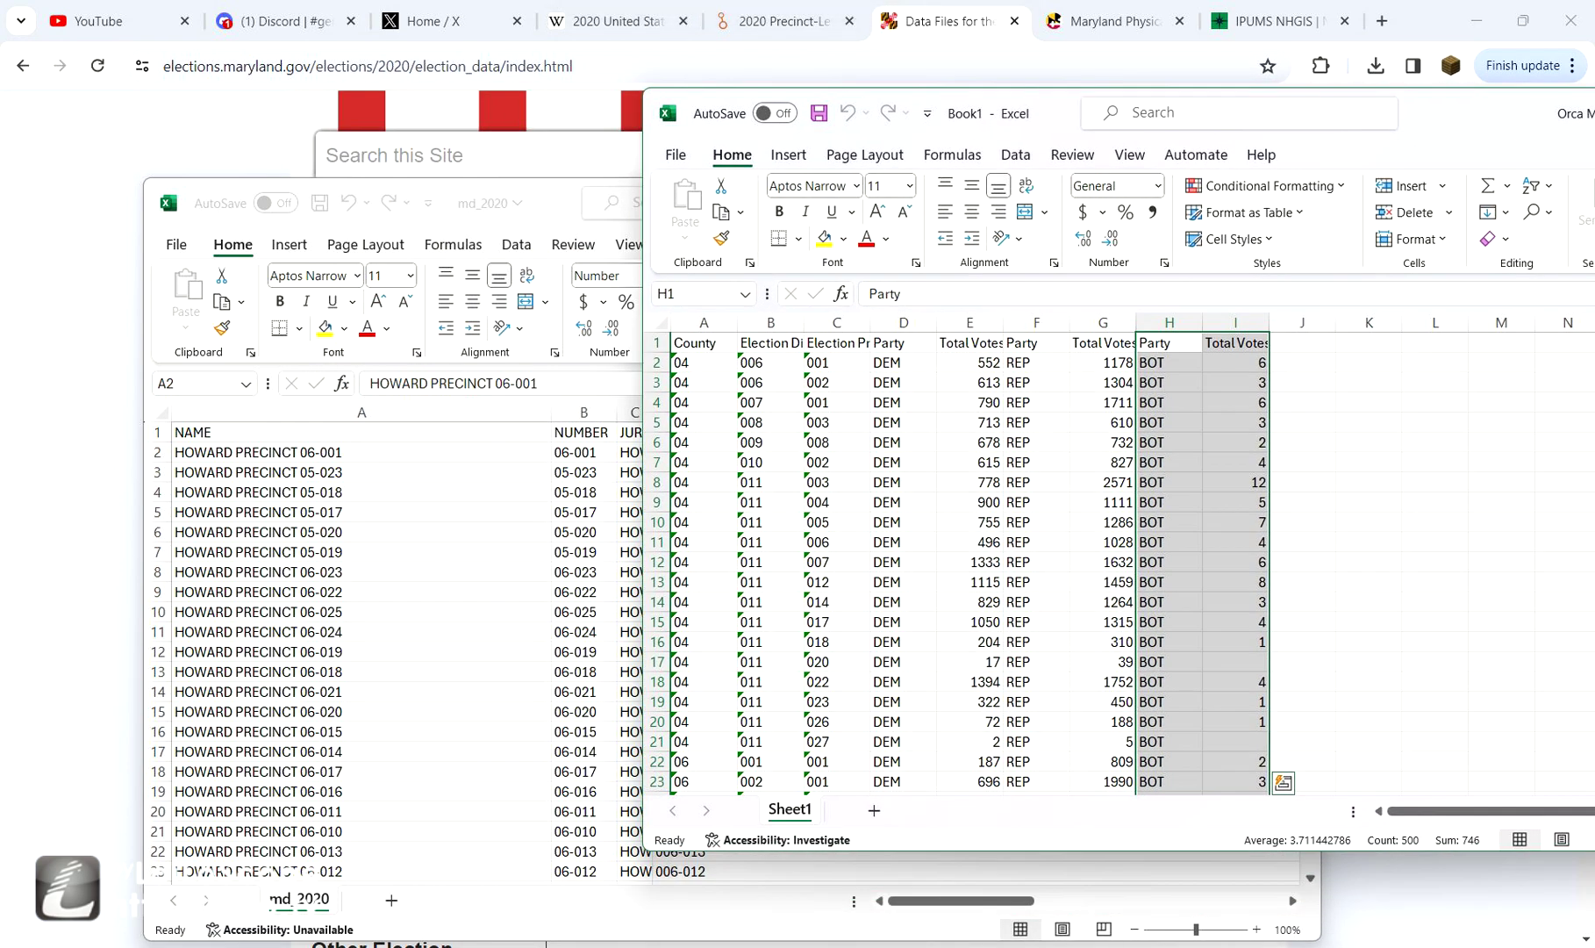
- Examine the County codes down column A of the new workbook alongside the precinct names in md_2020
left_click_drag(702, 422, 702, 582)
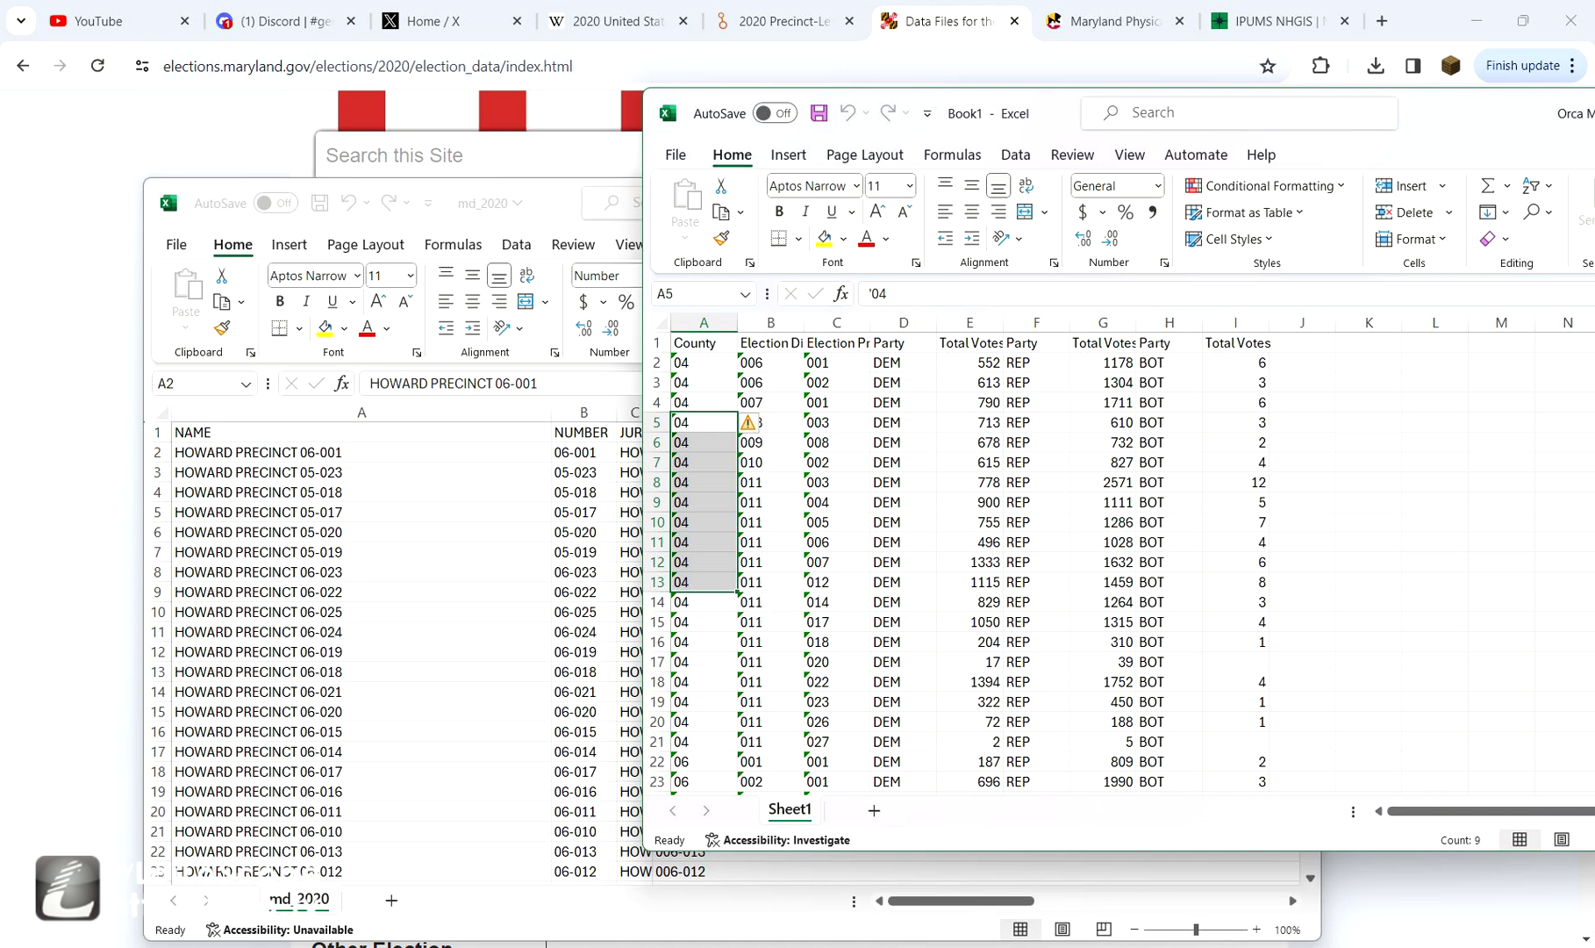
left_click_drag(263, 472, 264, 591)
key("alt+Tab")
left_click_drag(702, 363, 702, 641)
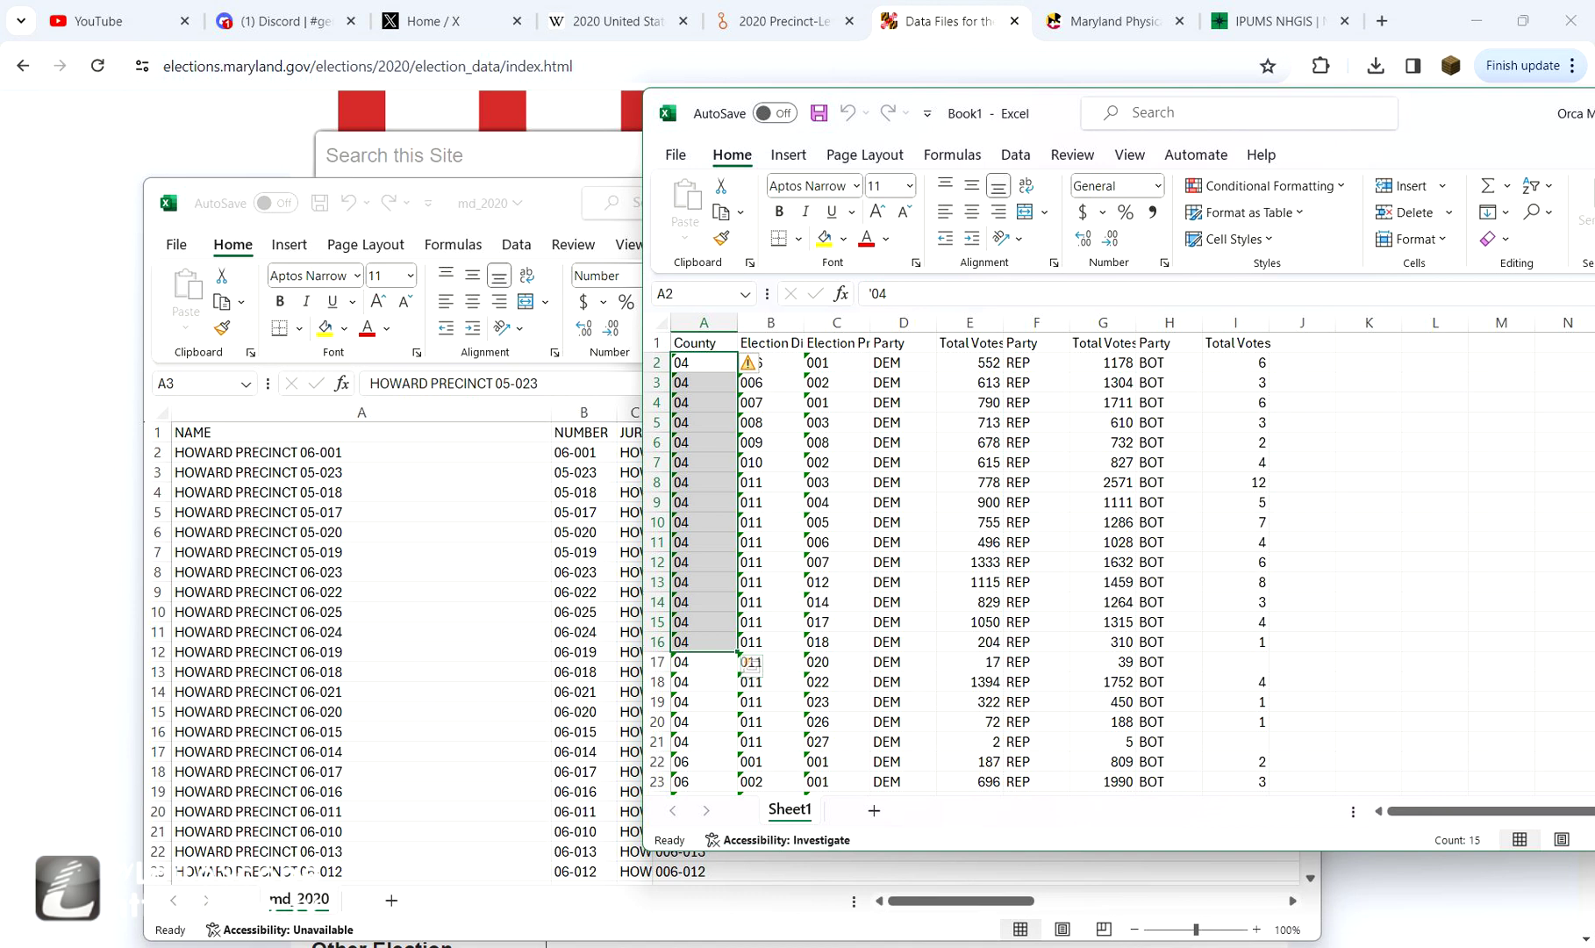
left_click_drag(702, 522, 702, 761)
scroll(956, 562, "down", 20)
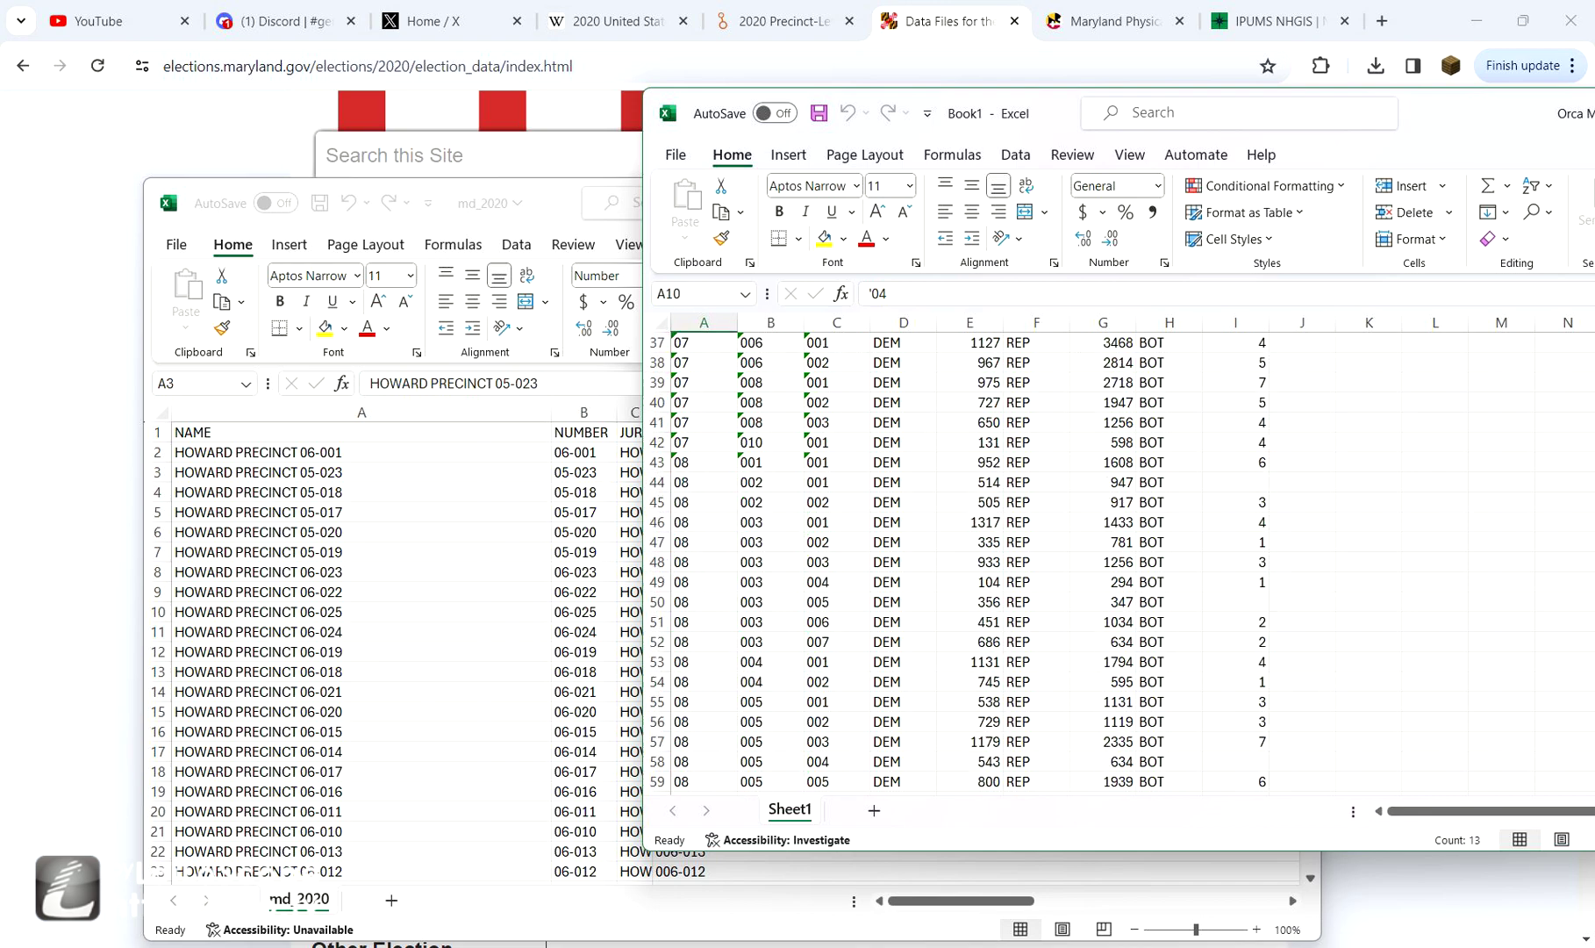
scroll(956, 561, "down", 20)
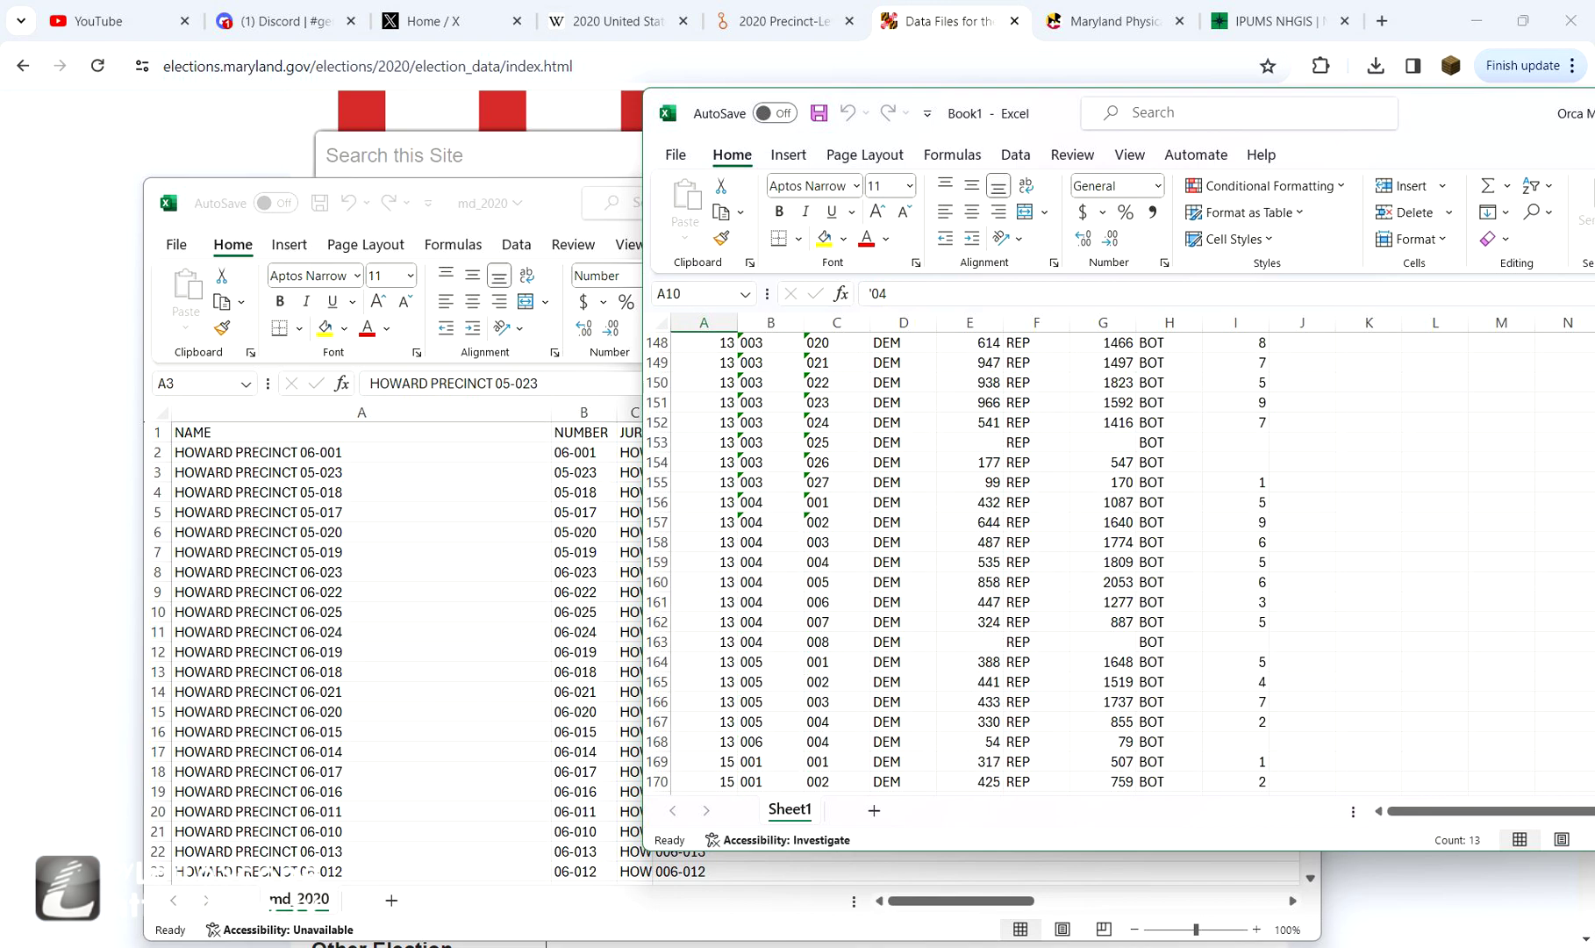
left_click_drag(702, 482, 702, 741)
left_click(702, 701)
scroll(702, 701, "down", 12)
scroll(957, 561, "down", 8)
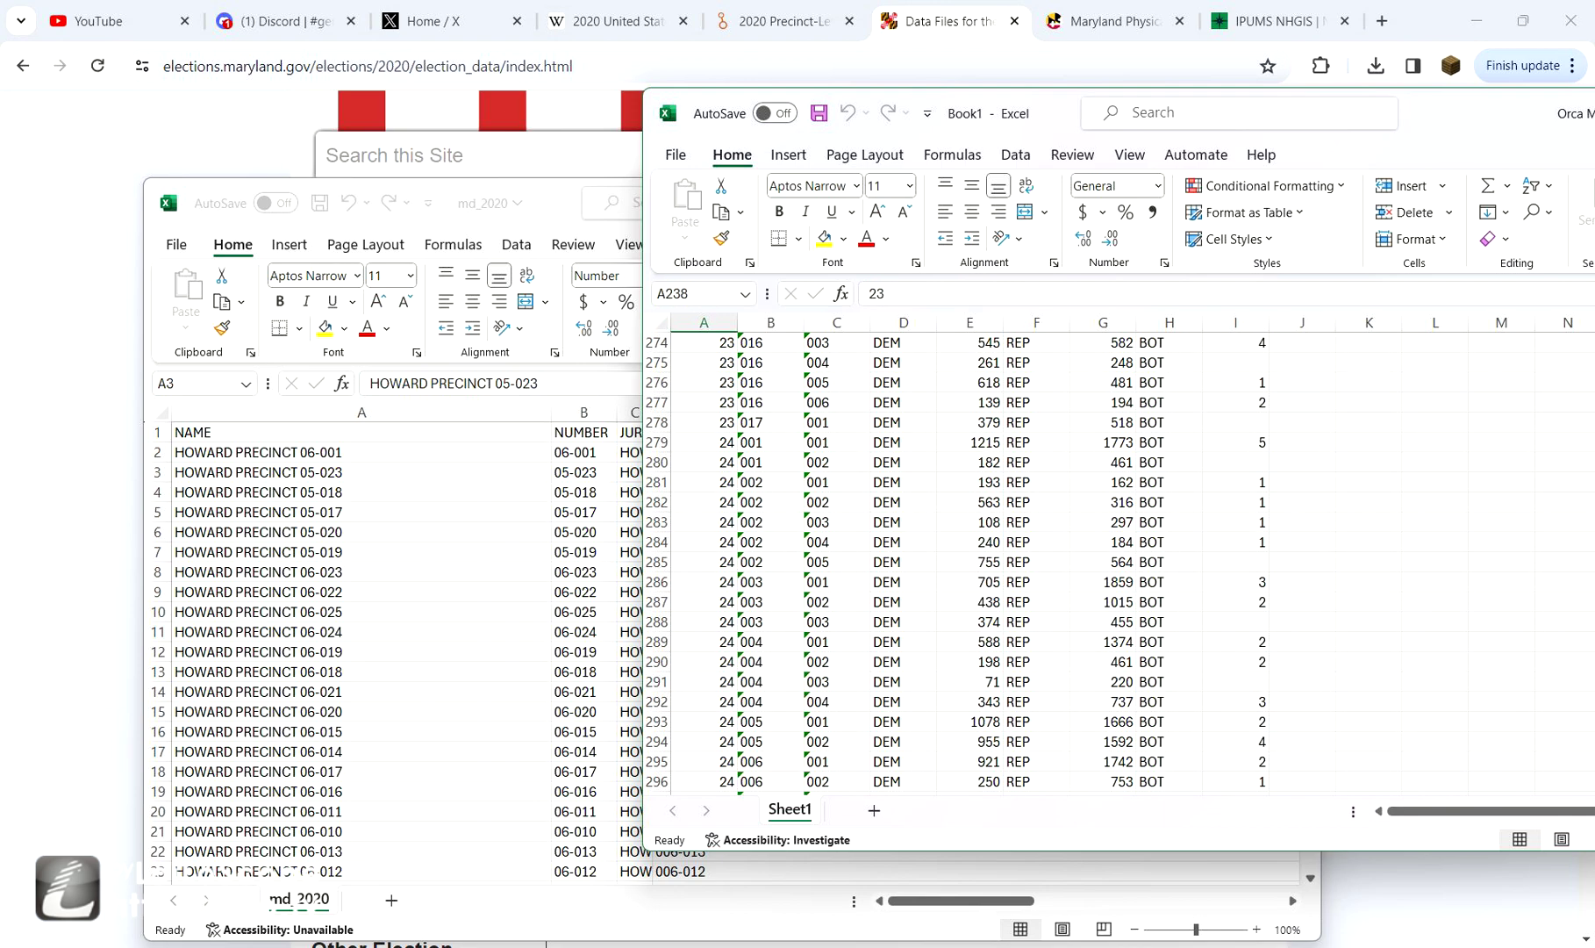
scroll(956, 562, "up", 20)
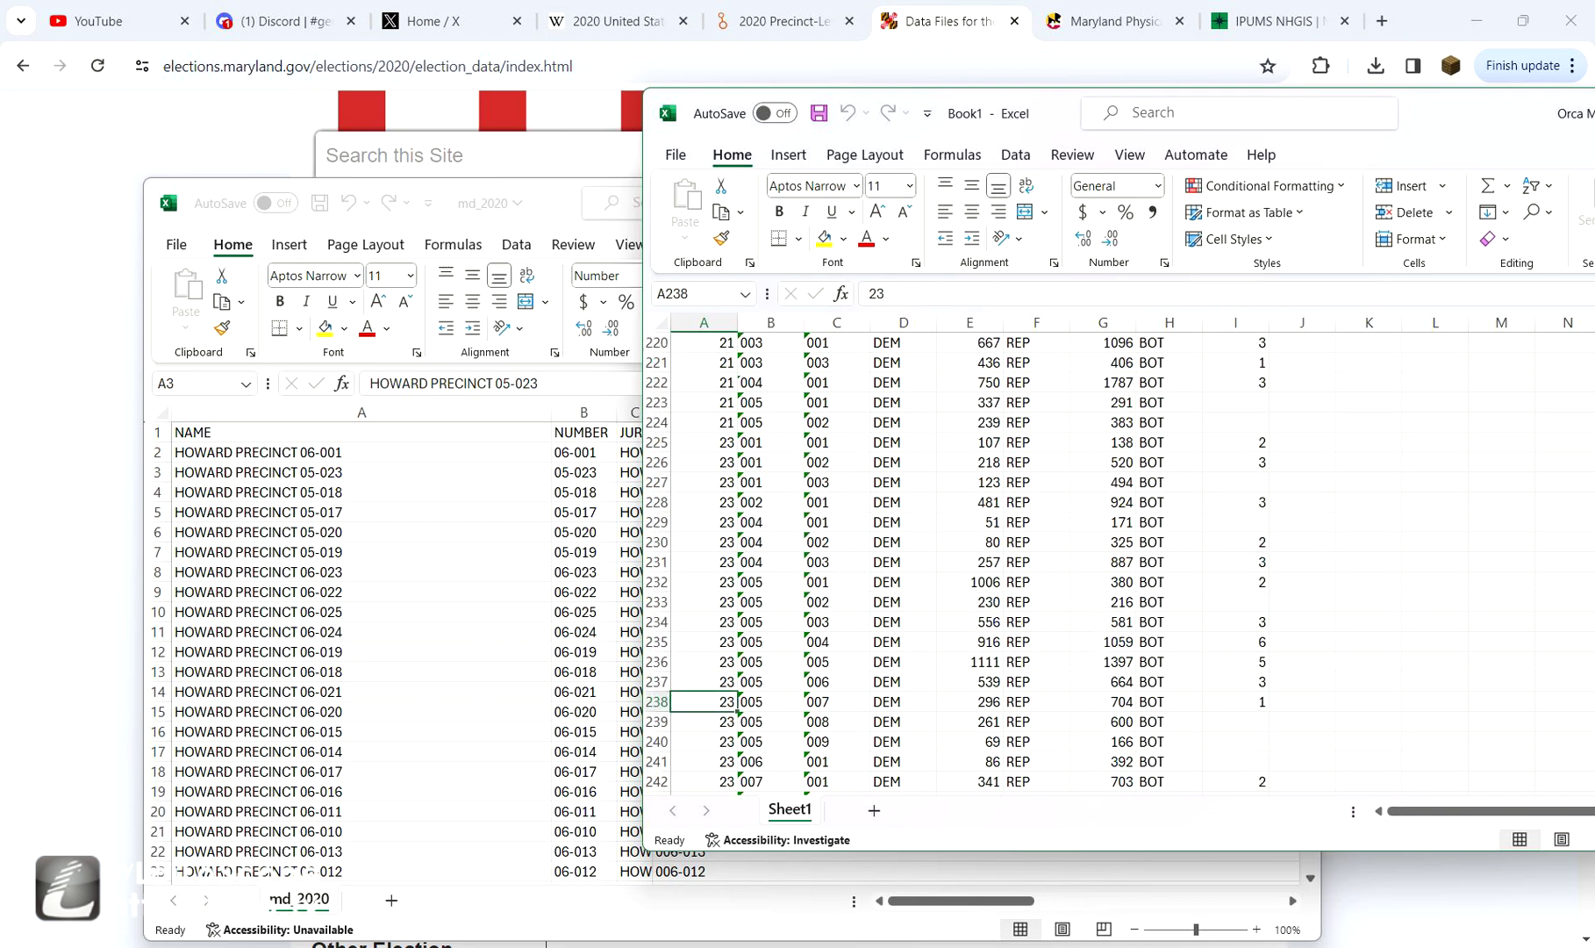
scroll(956, 562, "down", 19)
scroll(957, 561, "up", 20)
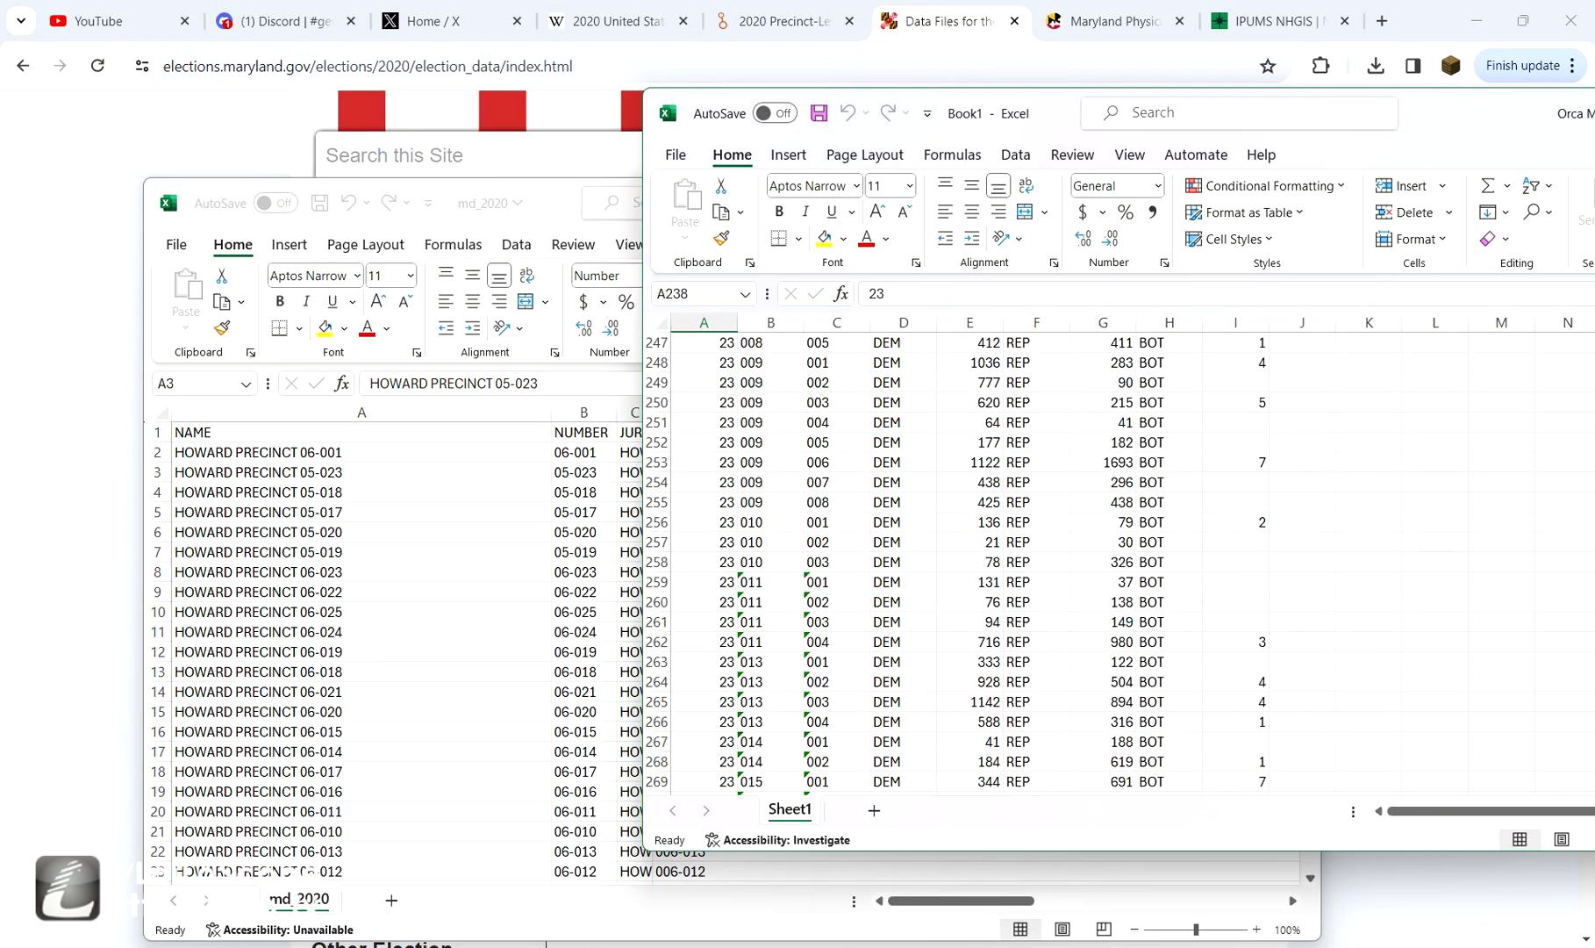
scroll(956, 561, "up", 20)
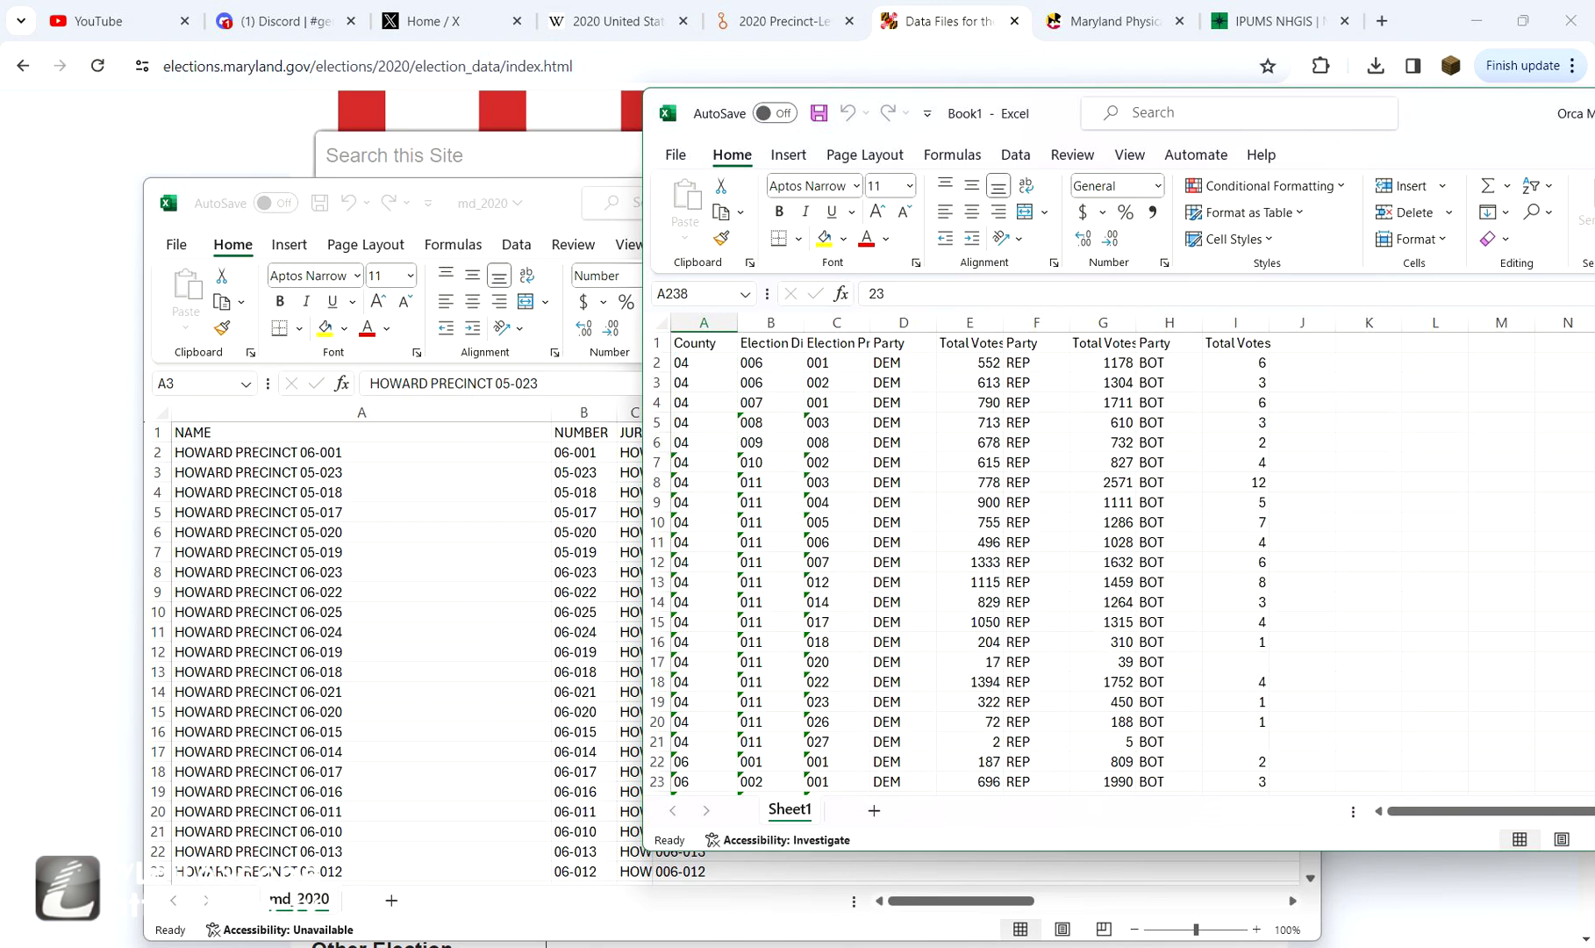
- Examine how md_2020 identifies counties in its precinct NAME column compared with the new workbook's County codes
key("alt+Tab")
scroll(579, 649, "down", 13)
scroll(579, 649, "up", 14)
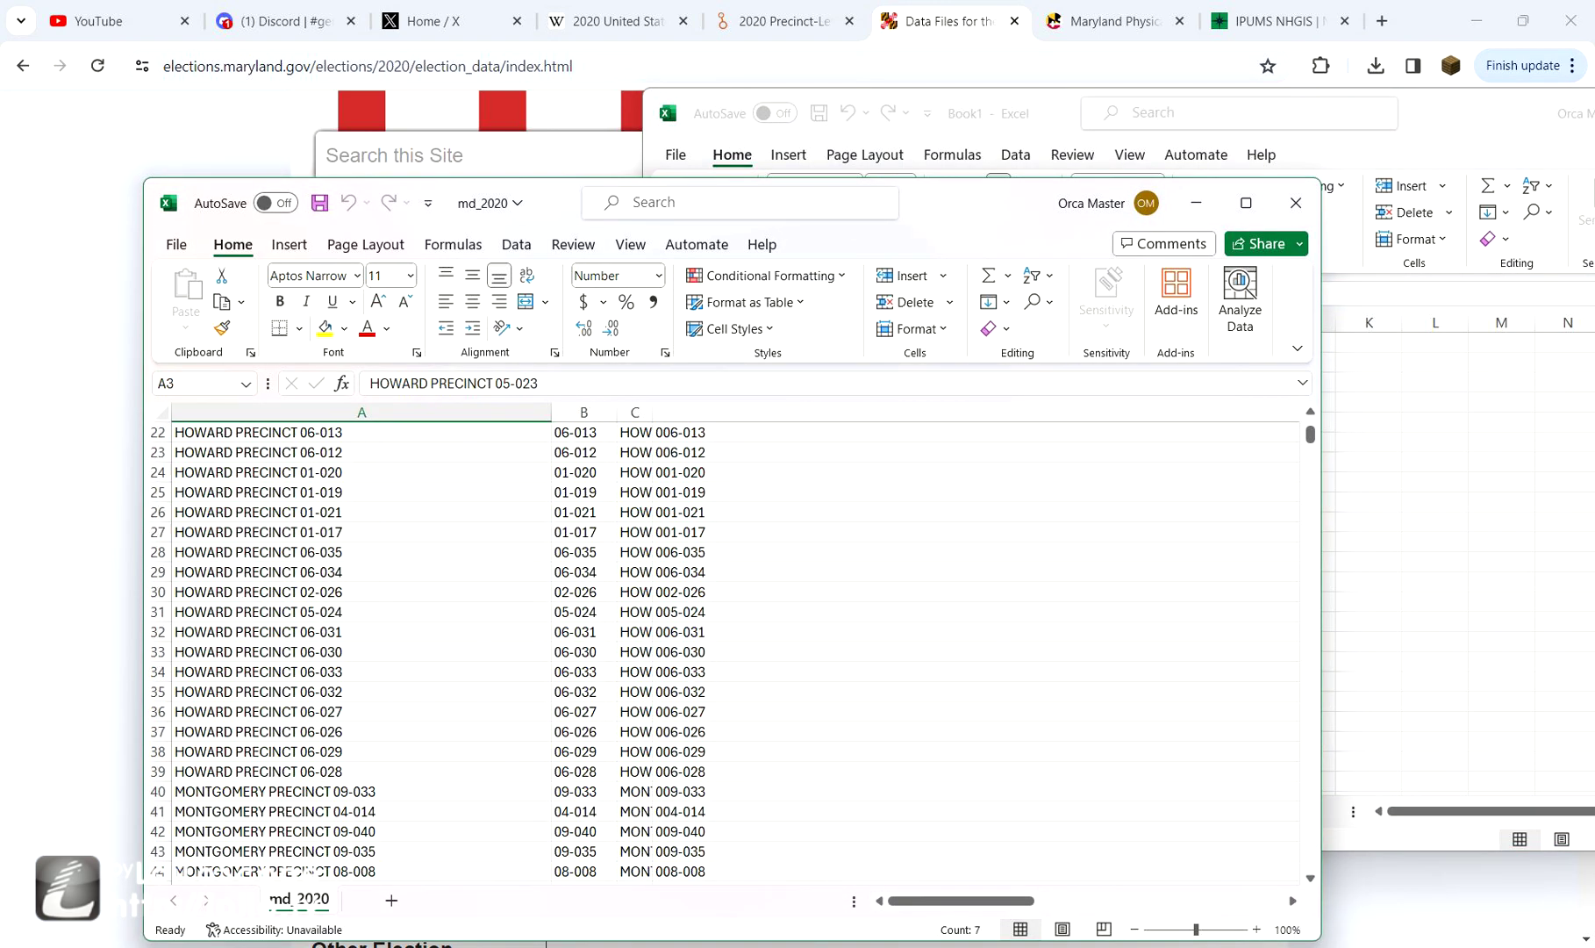
key("alt+Tab")
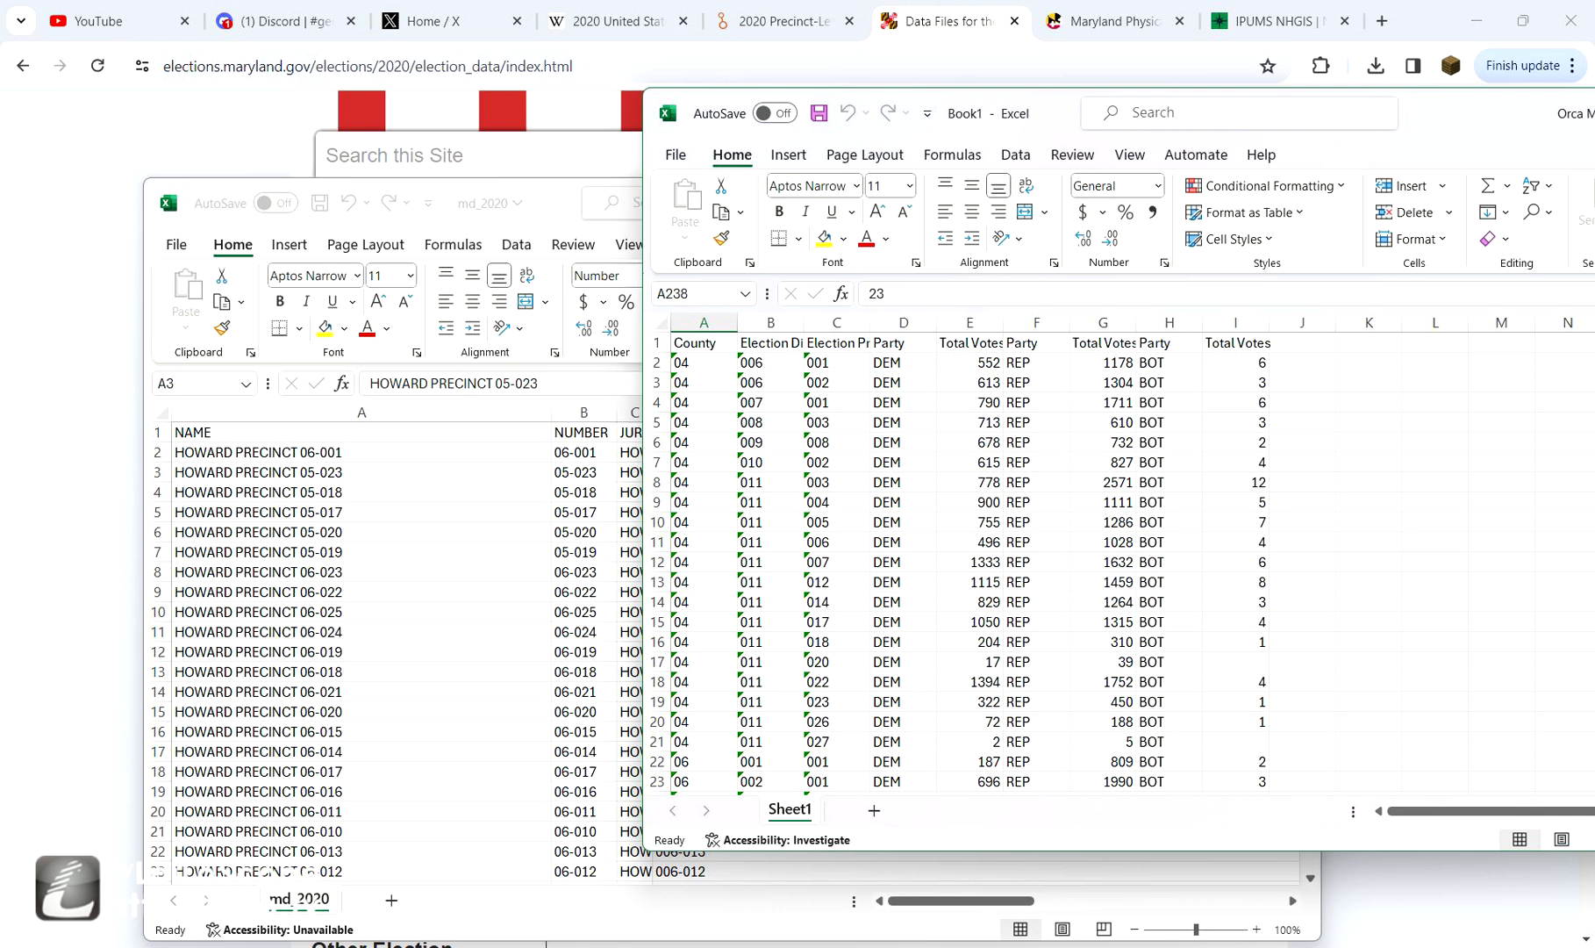
key("alt+Tab")
left_click(361, 692, "shift")
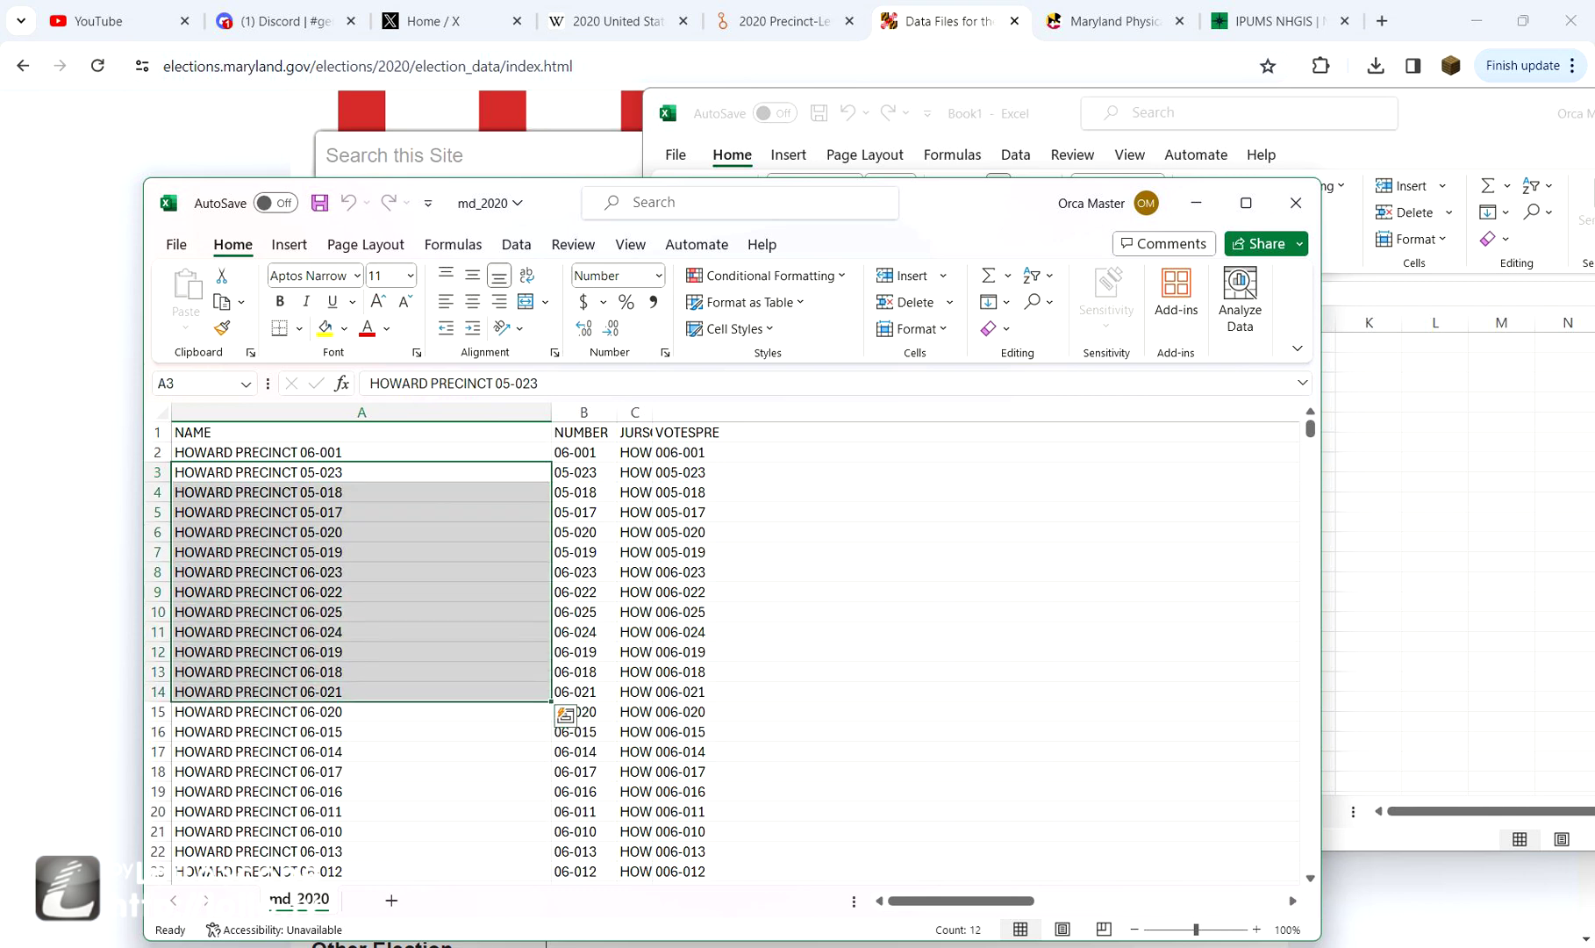
left_click_drag(361, 432, 361, 752)
left_click(362, 632)
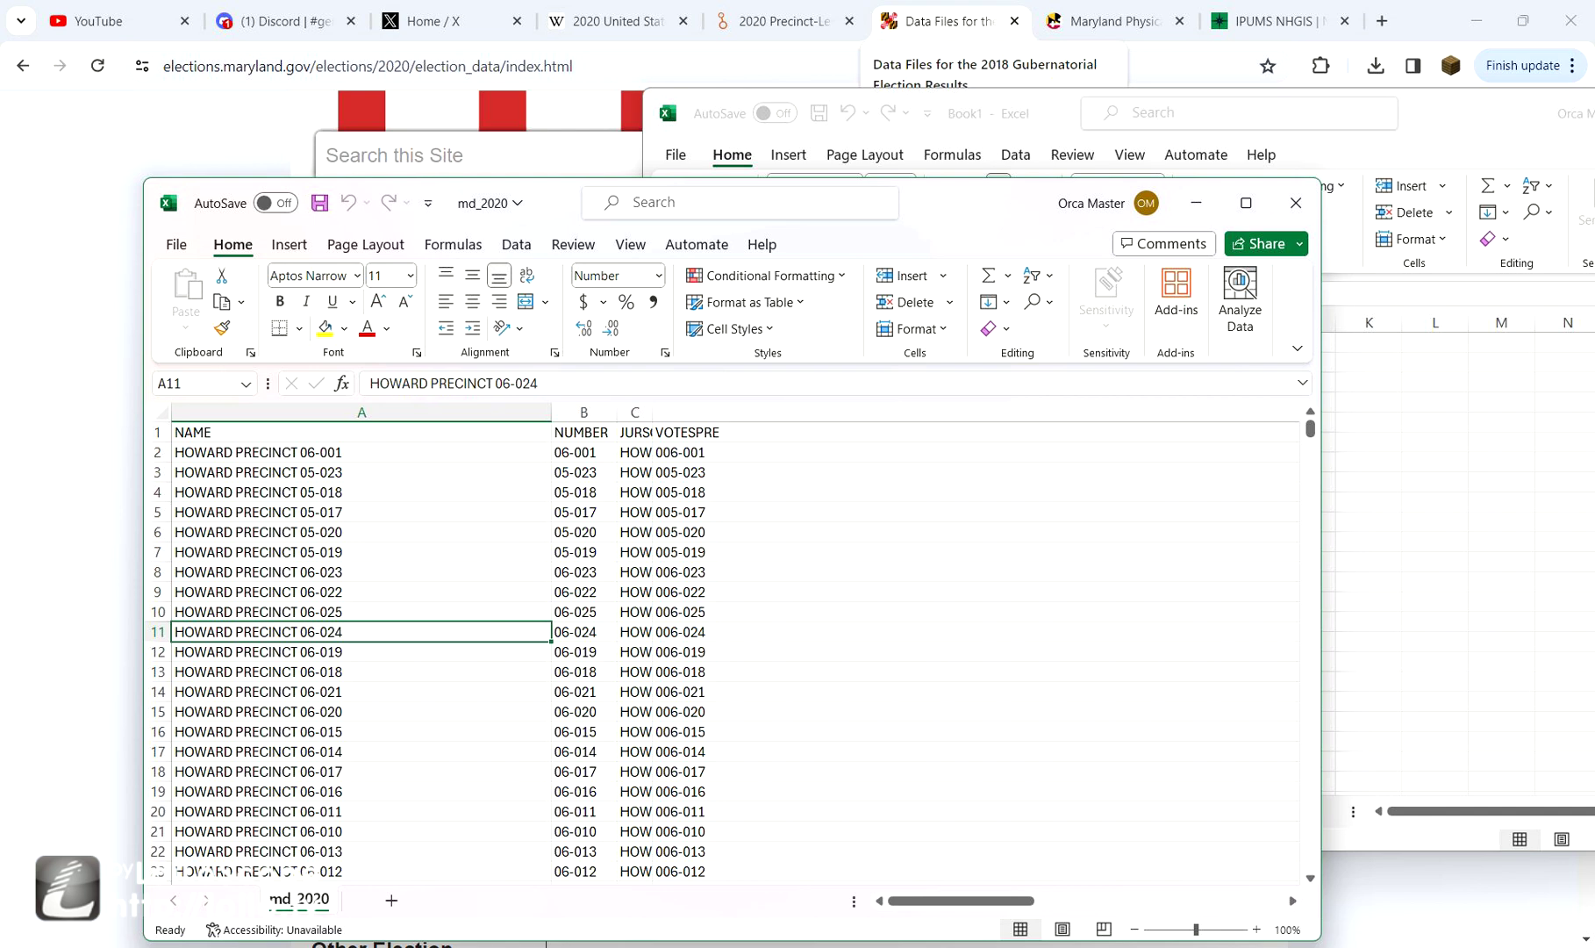
- Inspect the attributes of Washington and Montgomery counties on the Maryland county boundaries map in the browser
left_click(949, 21)
key("ctrl+Tab")
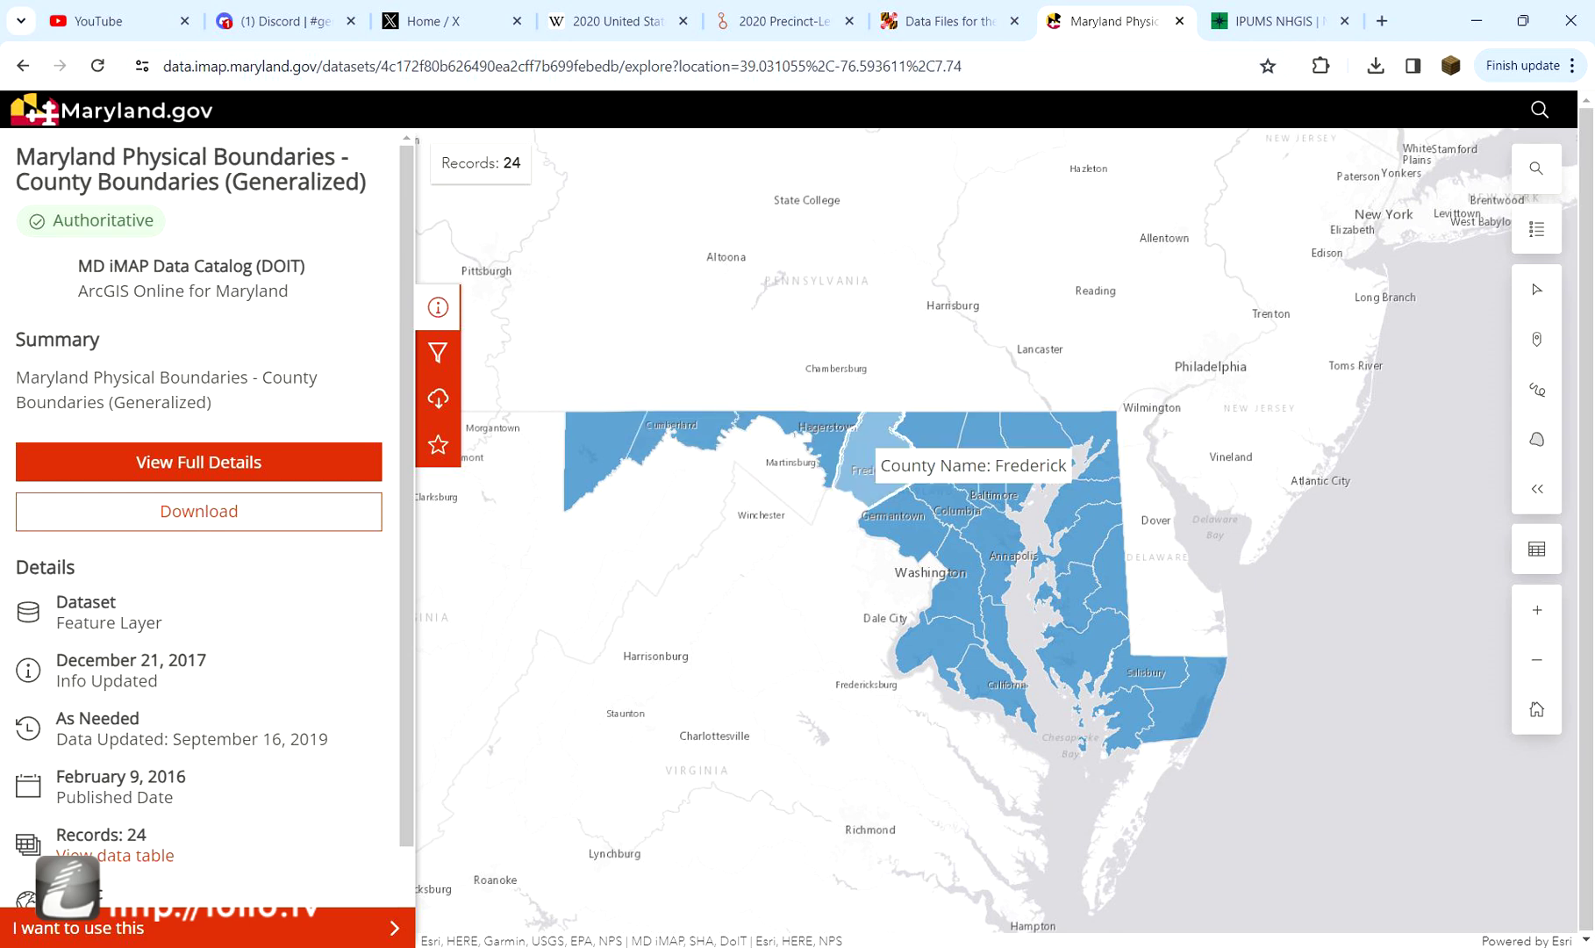
left_click(824, 452)
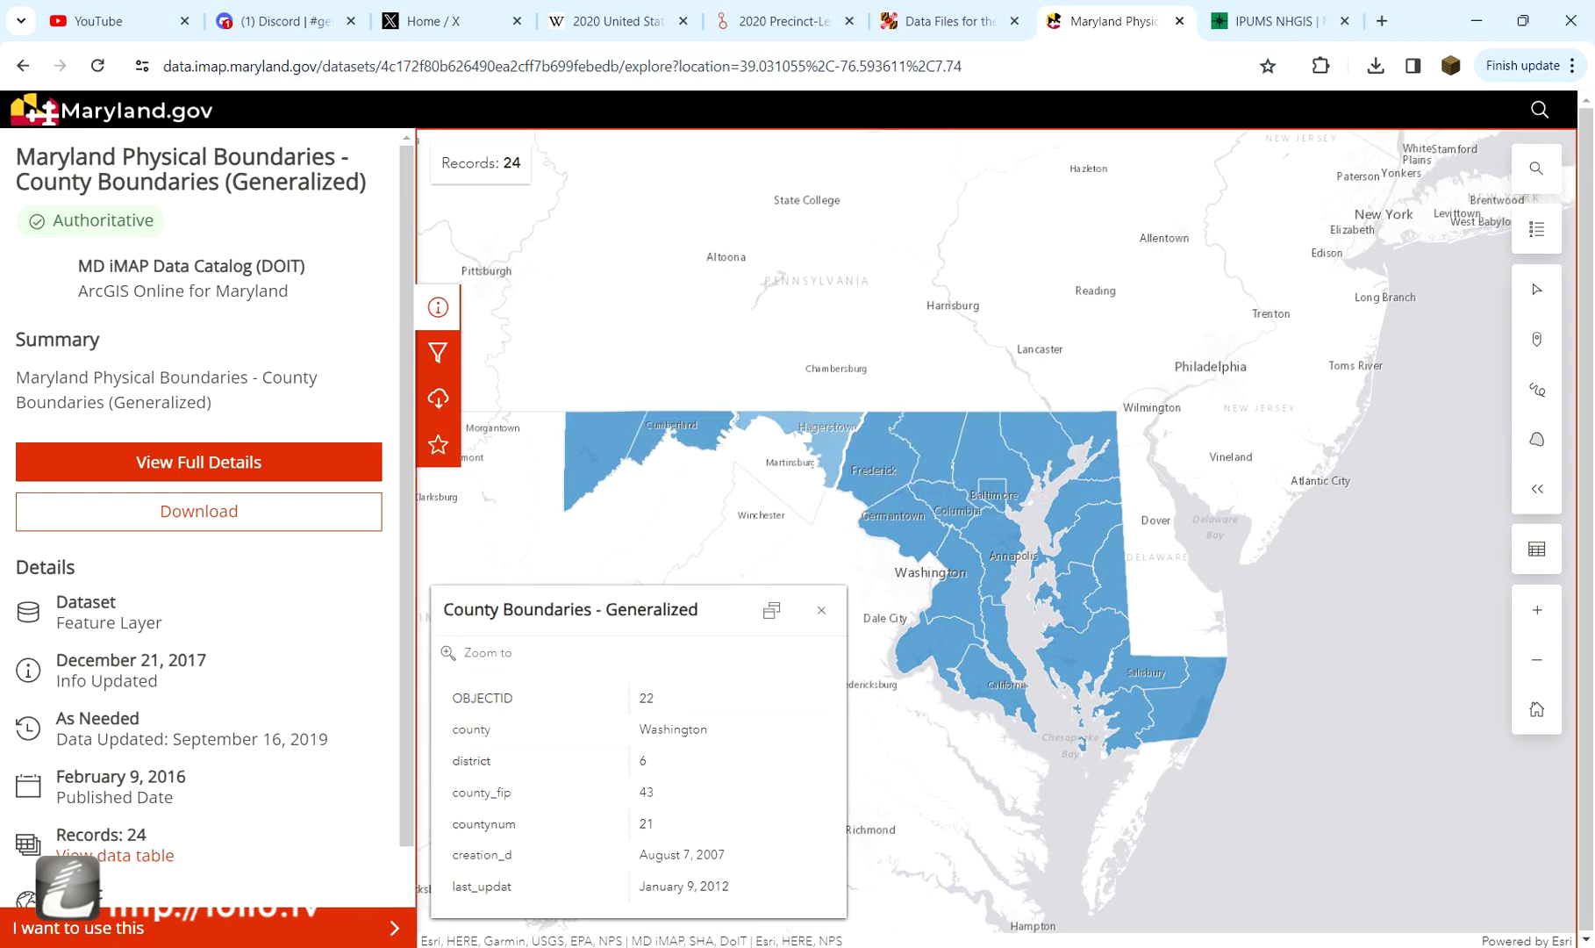
double_click(646, 698)
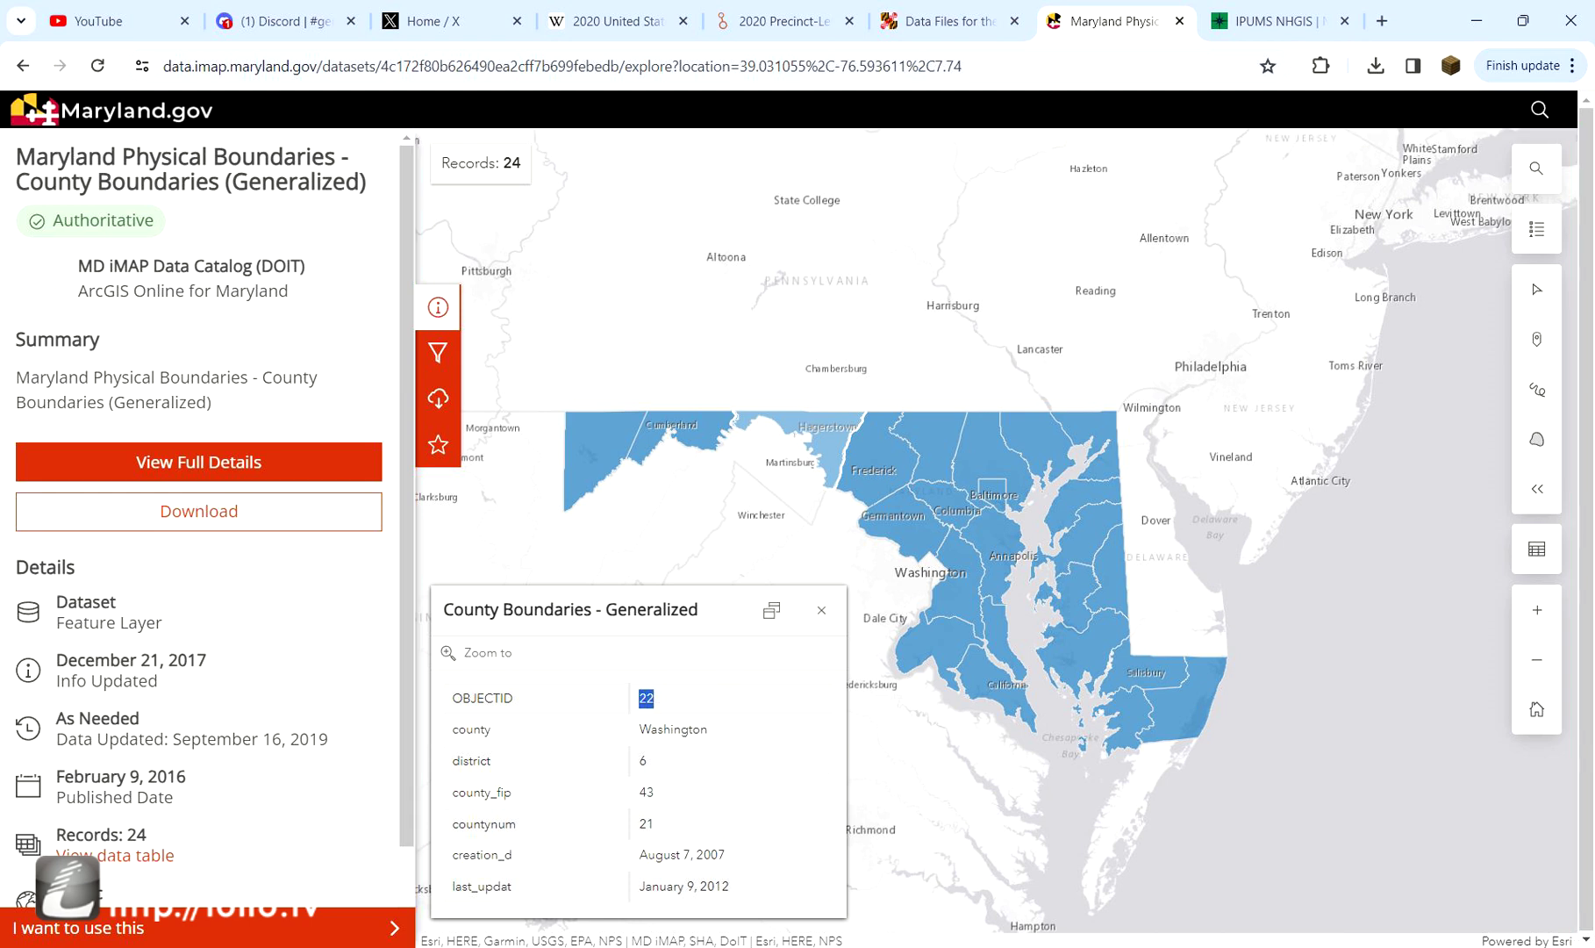
left_click(904, 537)
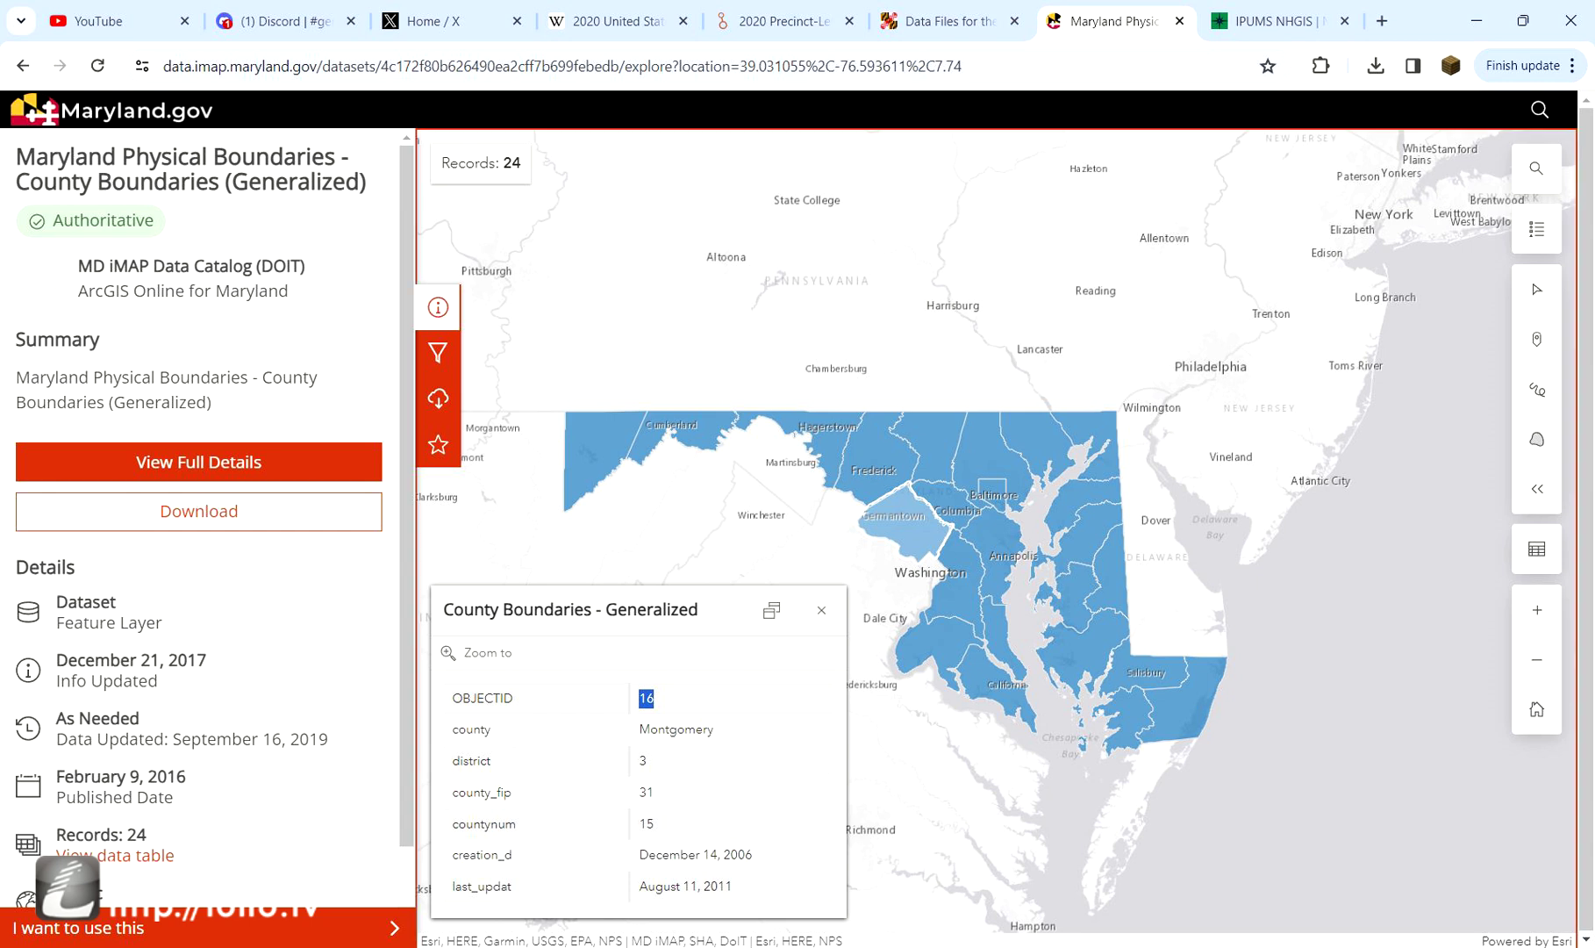
- Download the Maryland Physical Boundaries - County Boundaries (Generalized) dataset as a shapefile
left_click(198, 511)
scroll(199, 570, "down", 5)
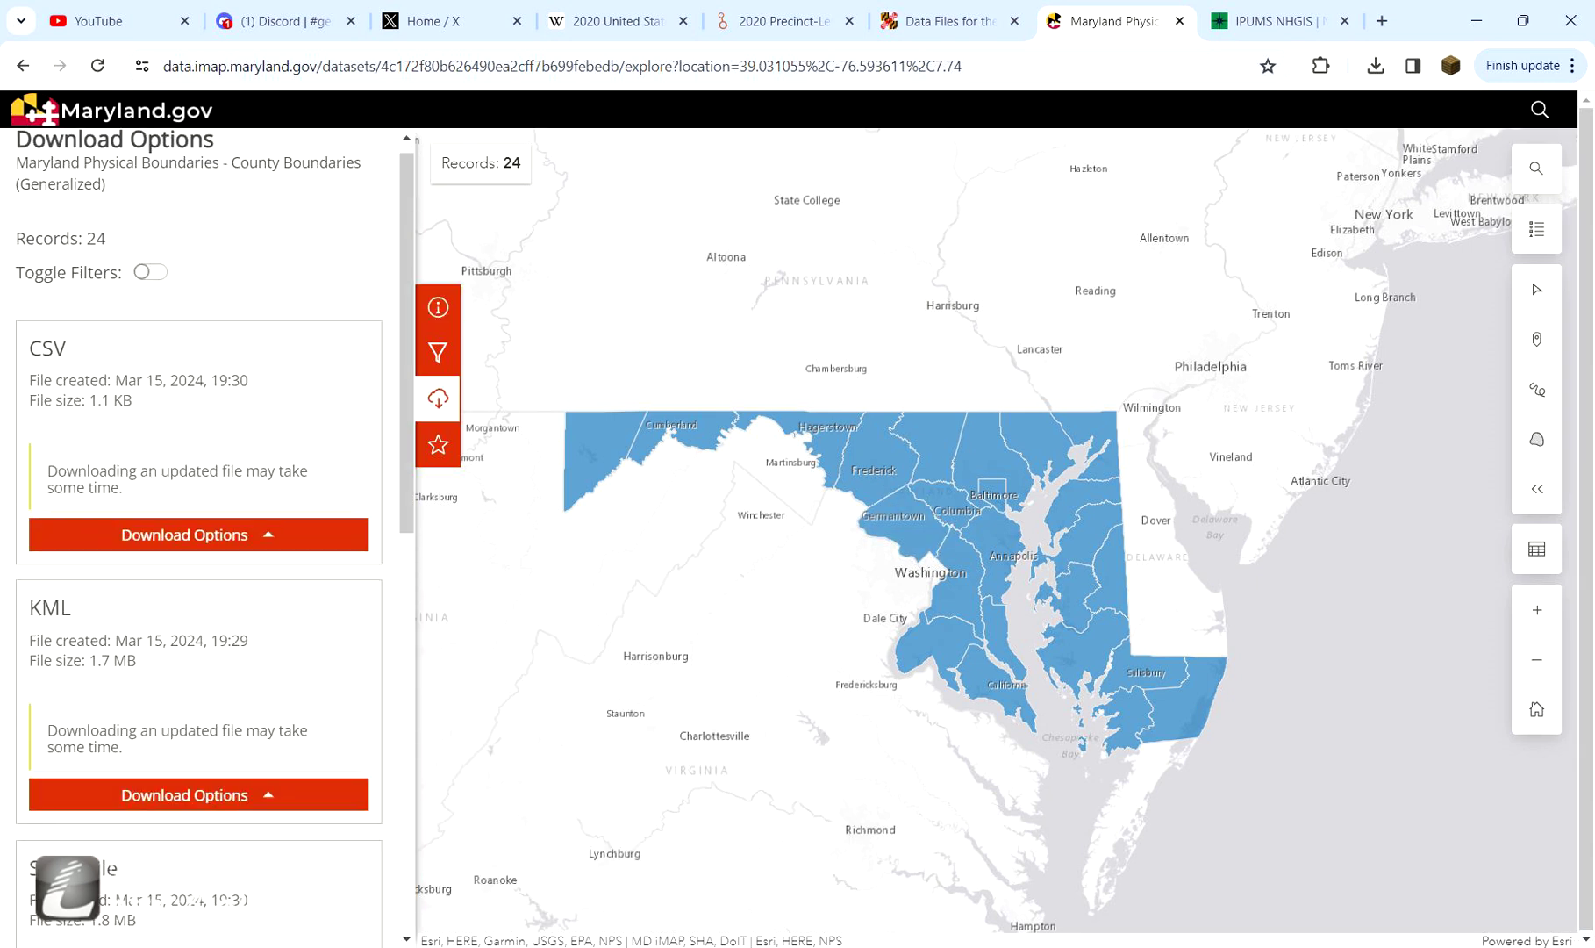
left_click(199, 657)
left_click(187, 613)
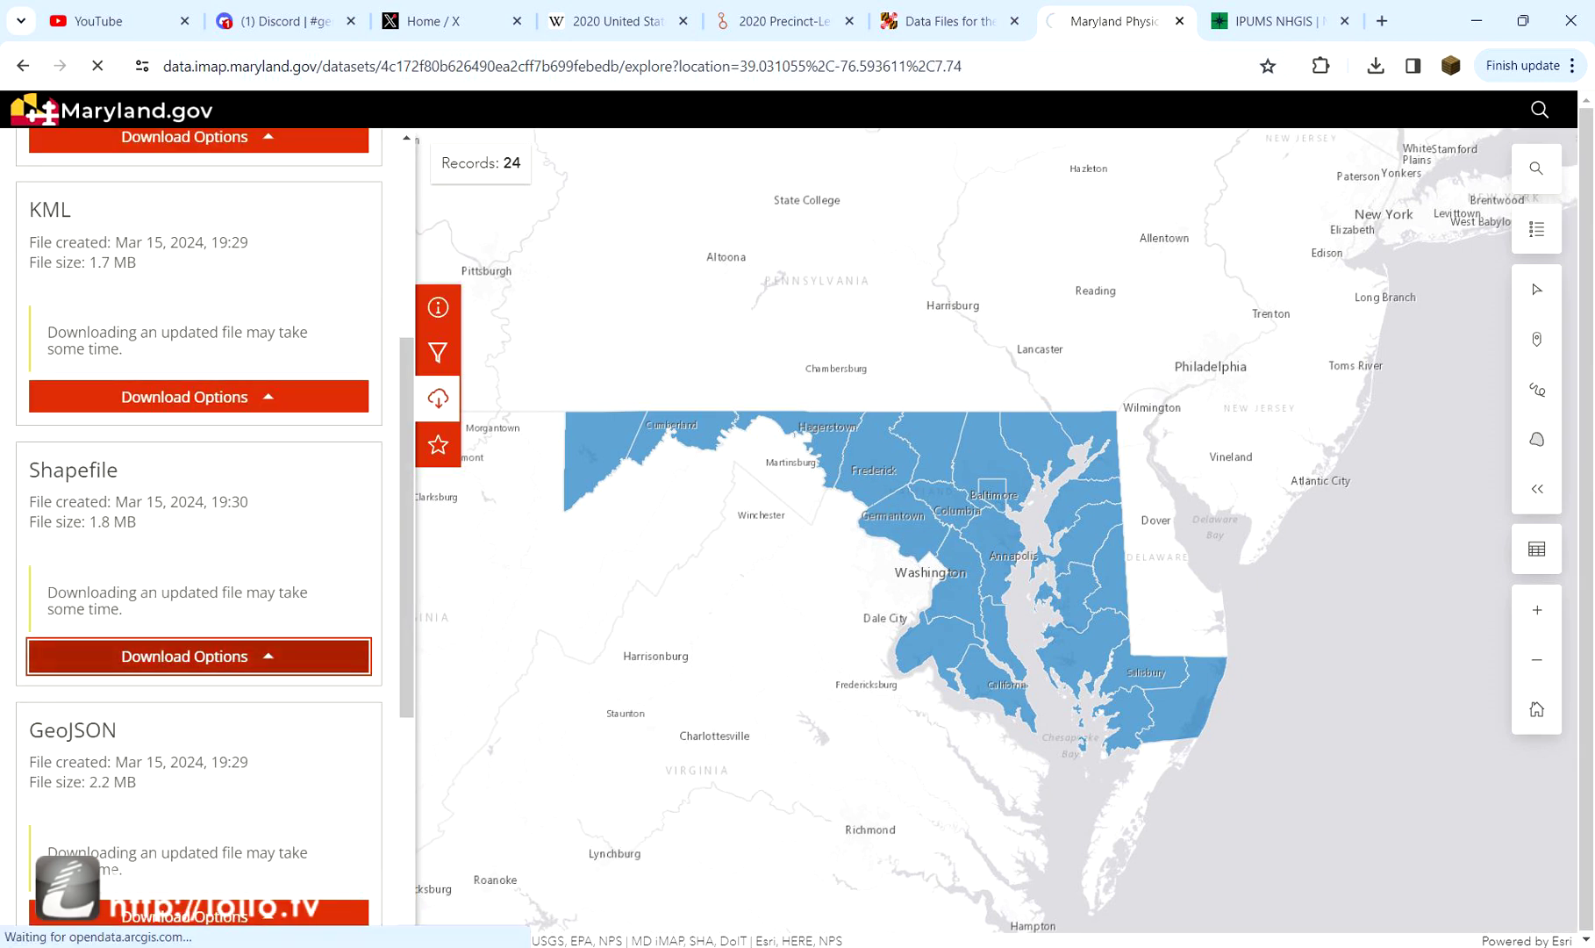
- Open the BNDY_CountyPhyBoundaryGen_DoIT DBF table from the downloaded county boundaries archive and examine its county list beside md_2020
key("alt+Tab")
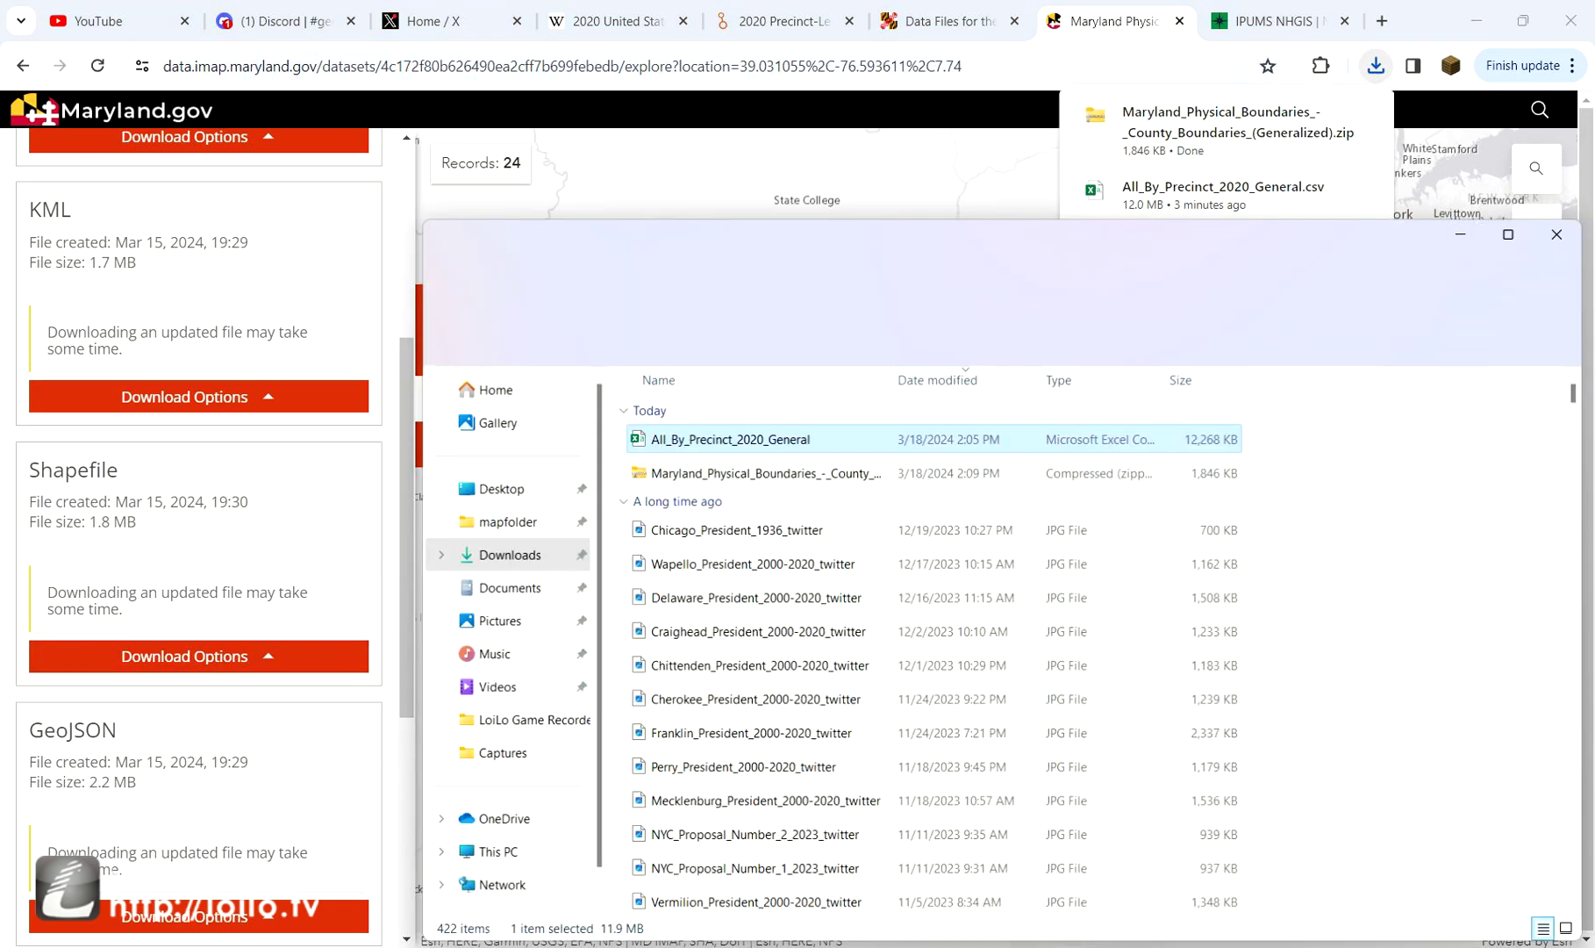
double_click(763, 469)
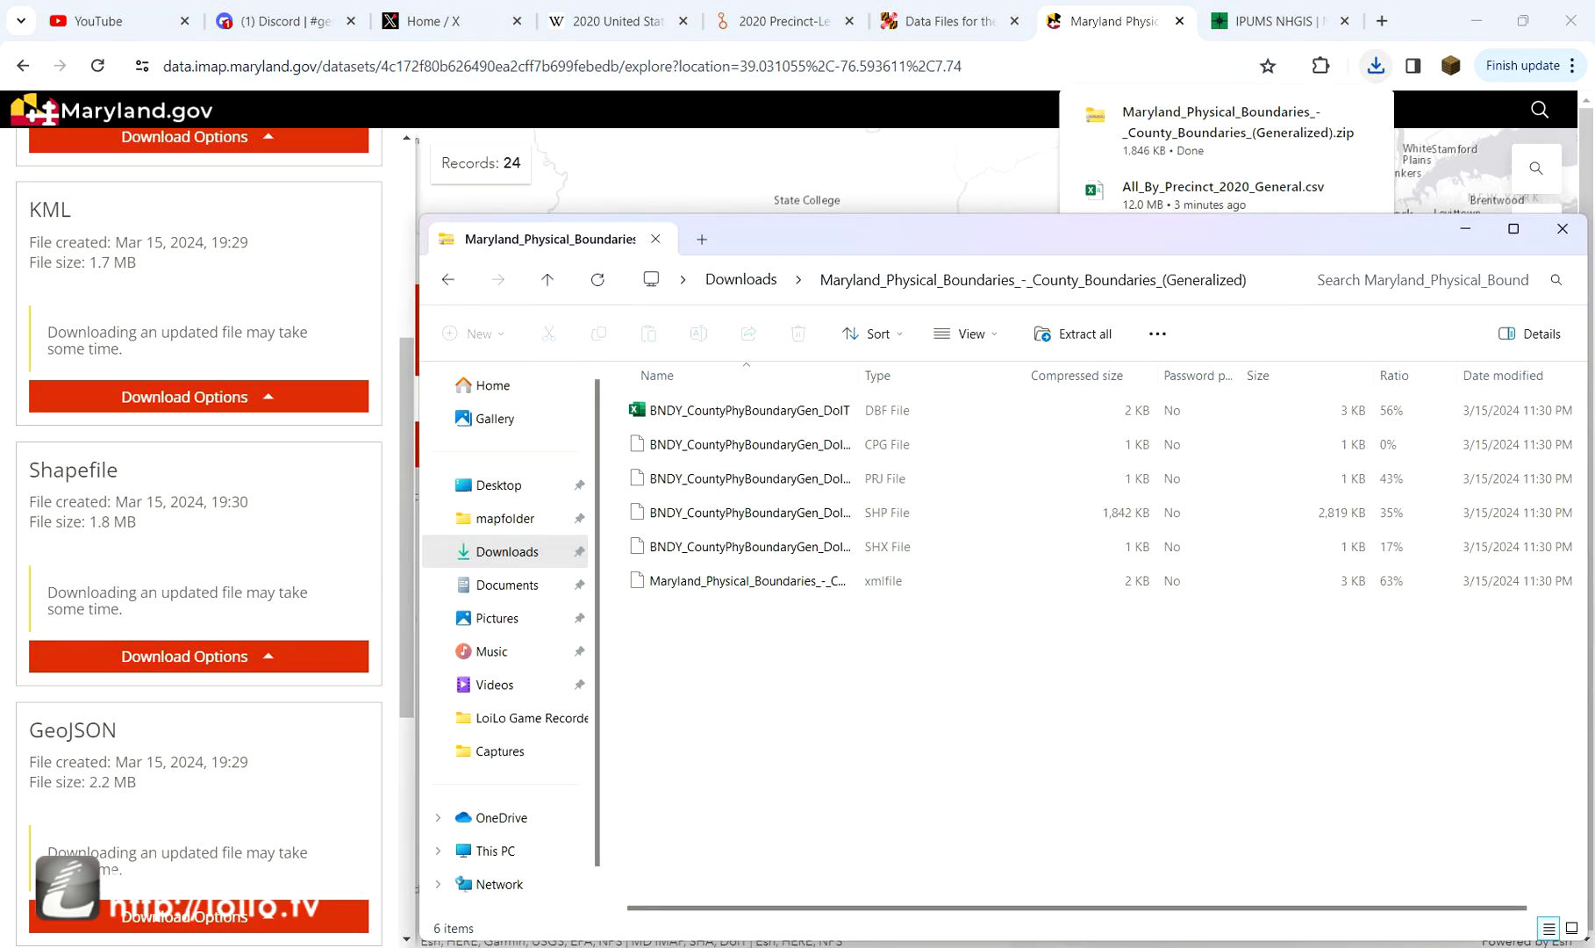
left_click(749, 411)
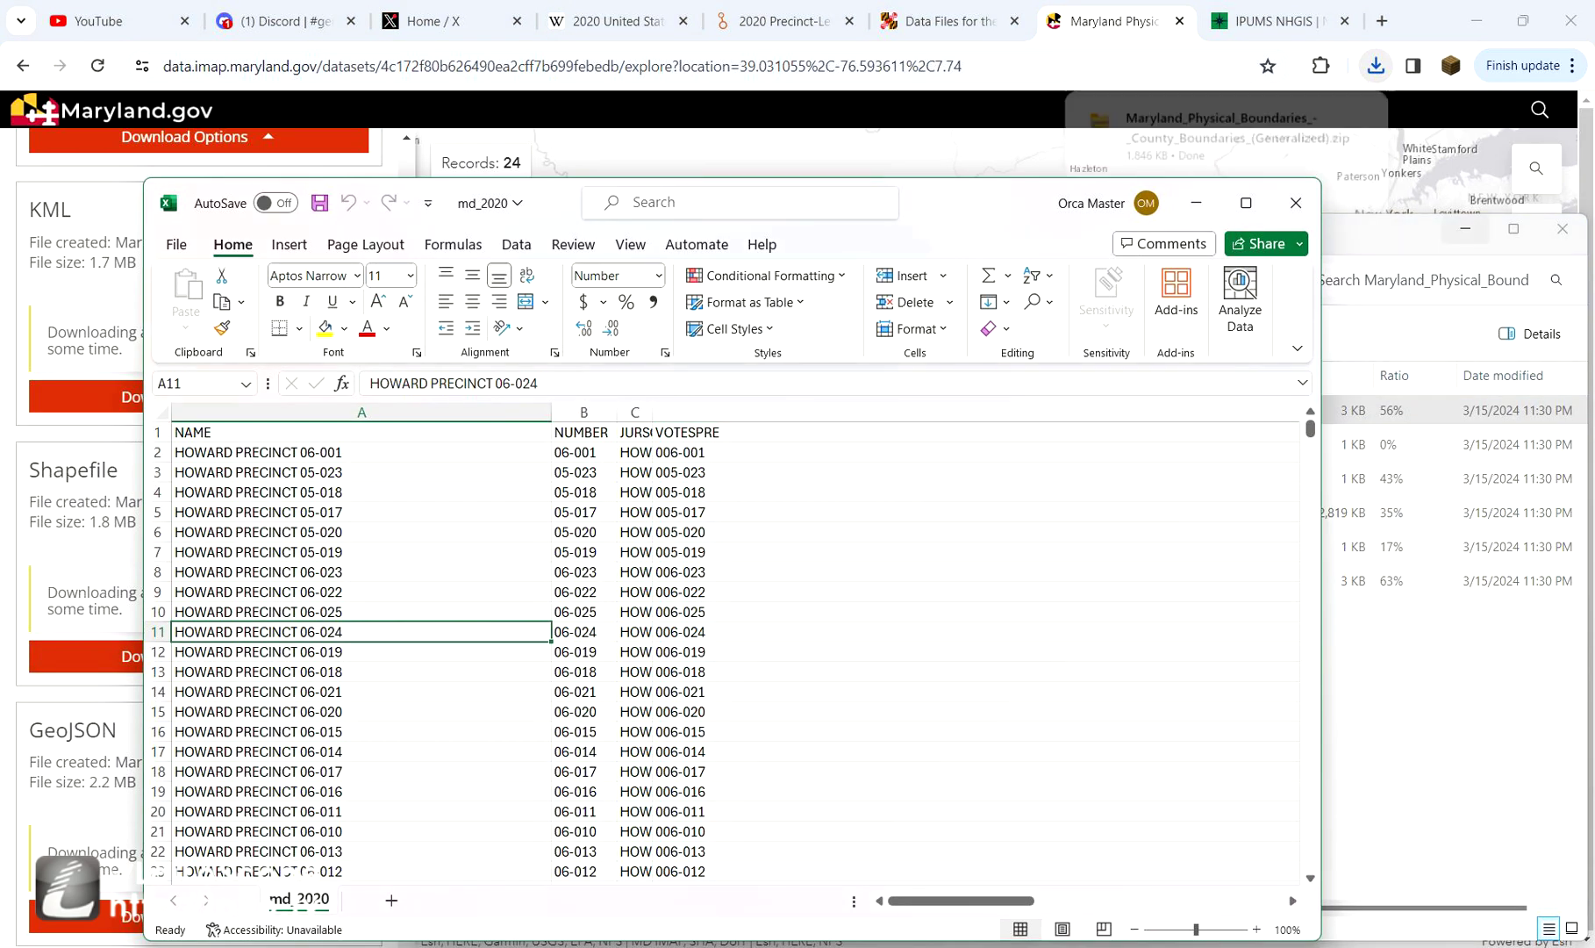
left_click(1465, 229)
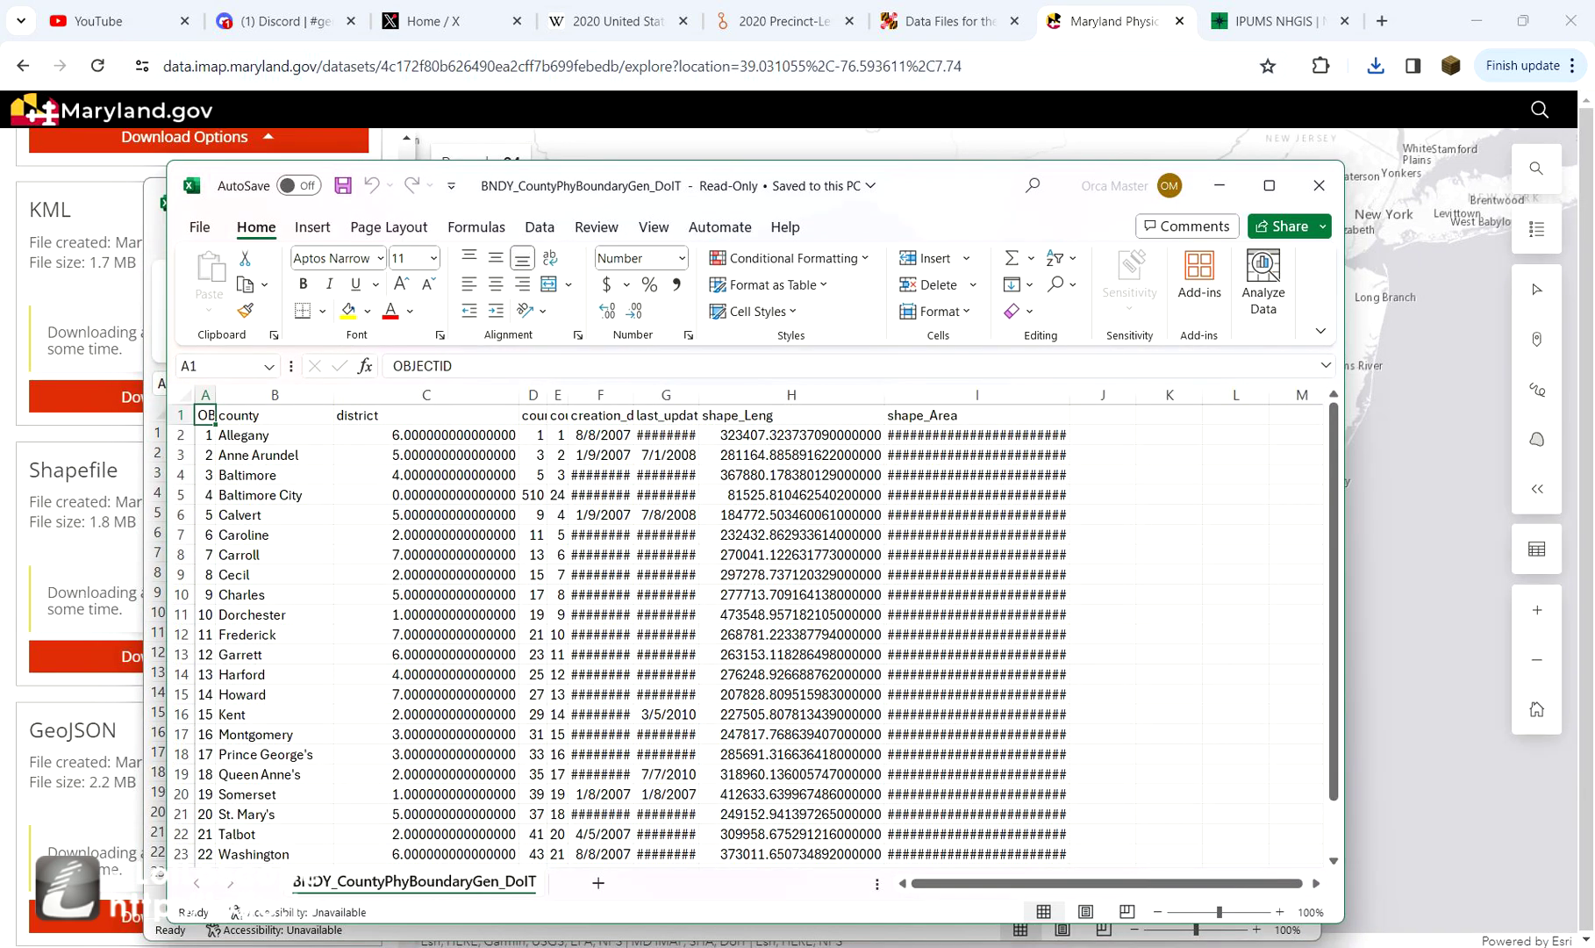
left_click_drag(921, 184, 1532, 169)
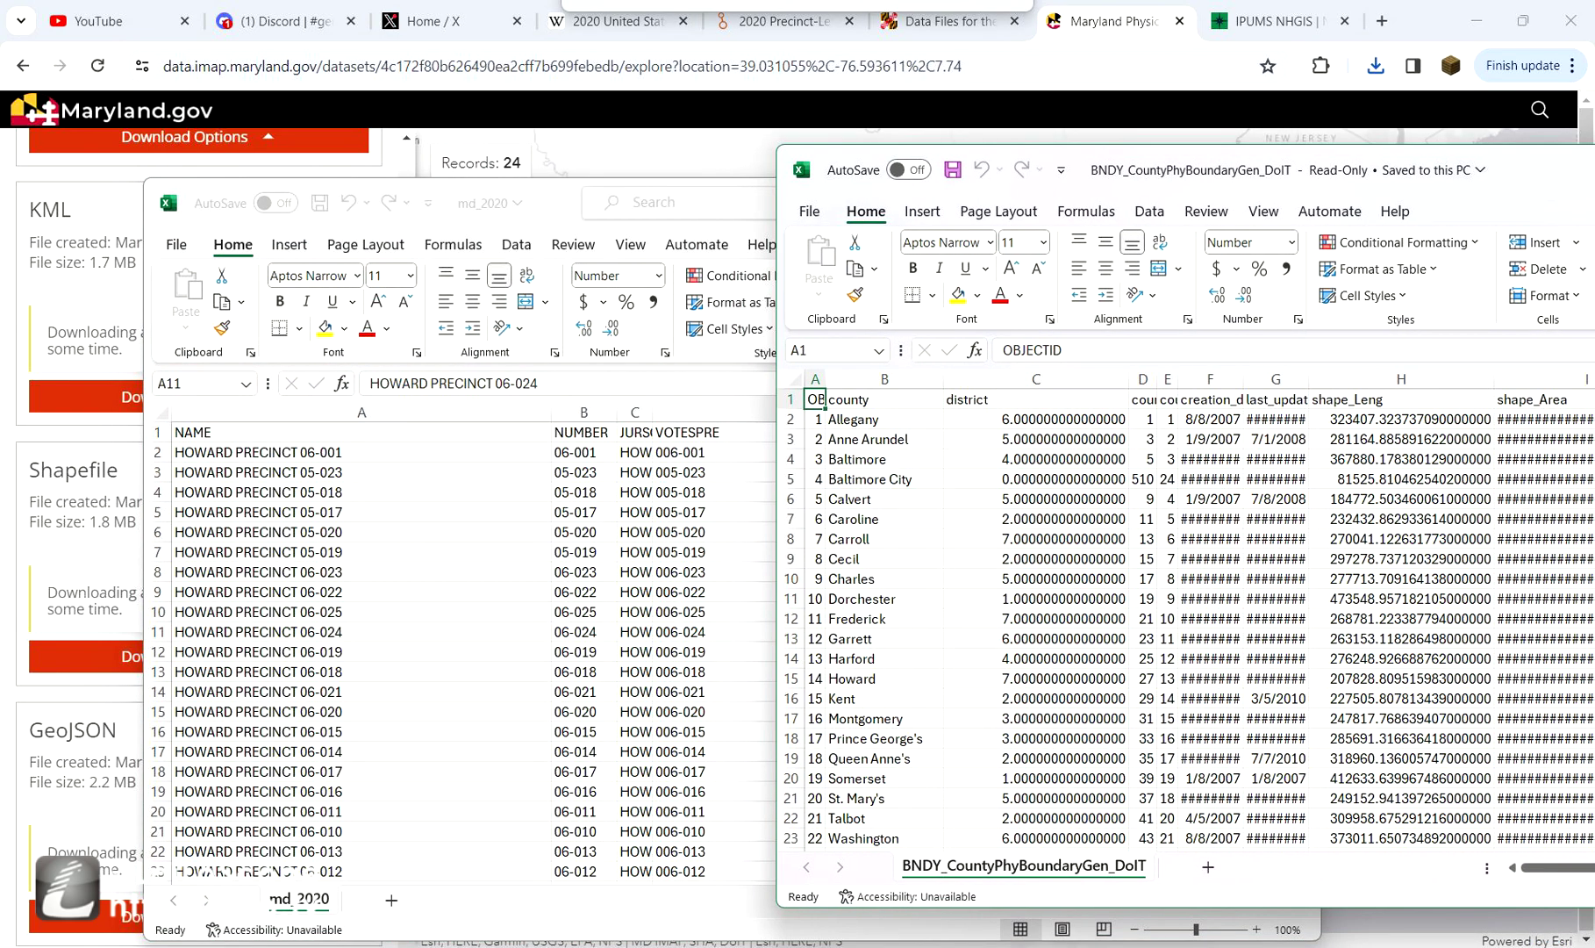
left_click_drag(816, 379, 885, 379)
left_click(885, 459)
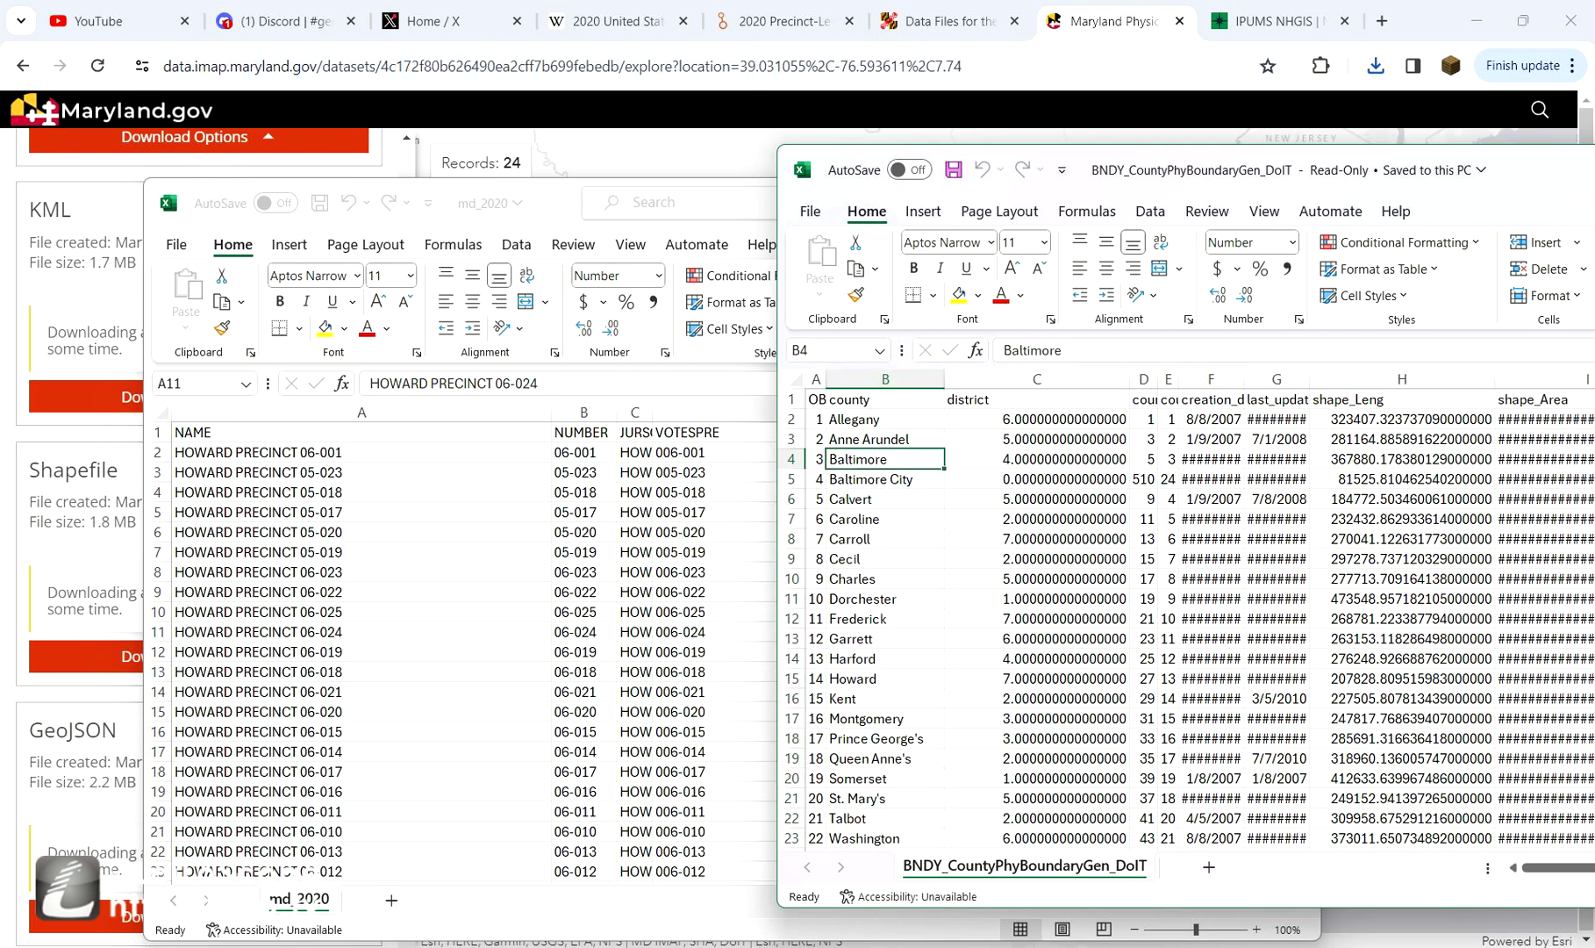
- Look through the open Excel workbooks and close the read-only BNDY_CountyPhyBoundaryGen_DoIT table
mouse_move(1097, 945)
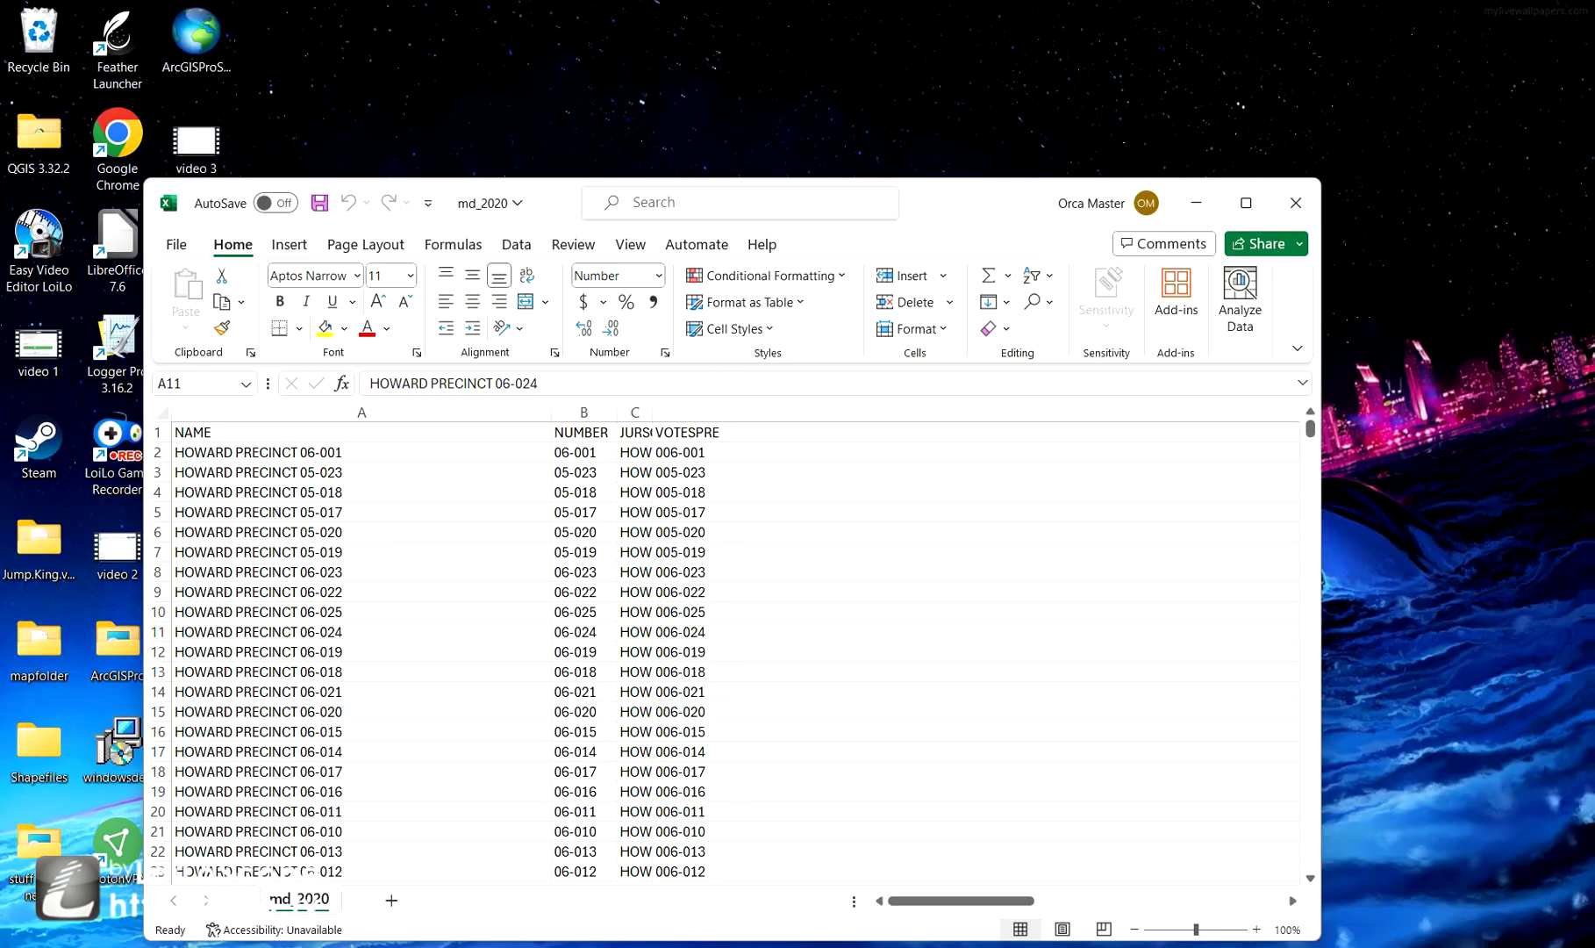
left_click(884, 864)
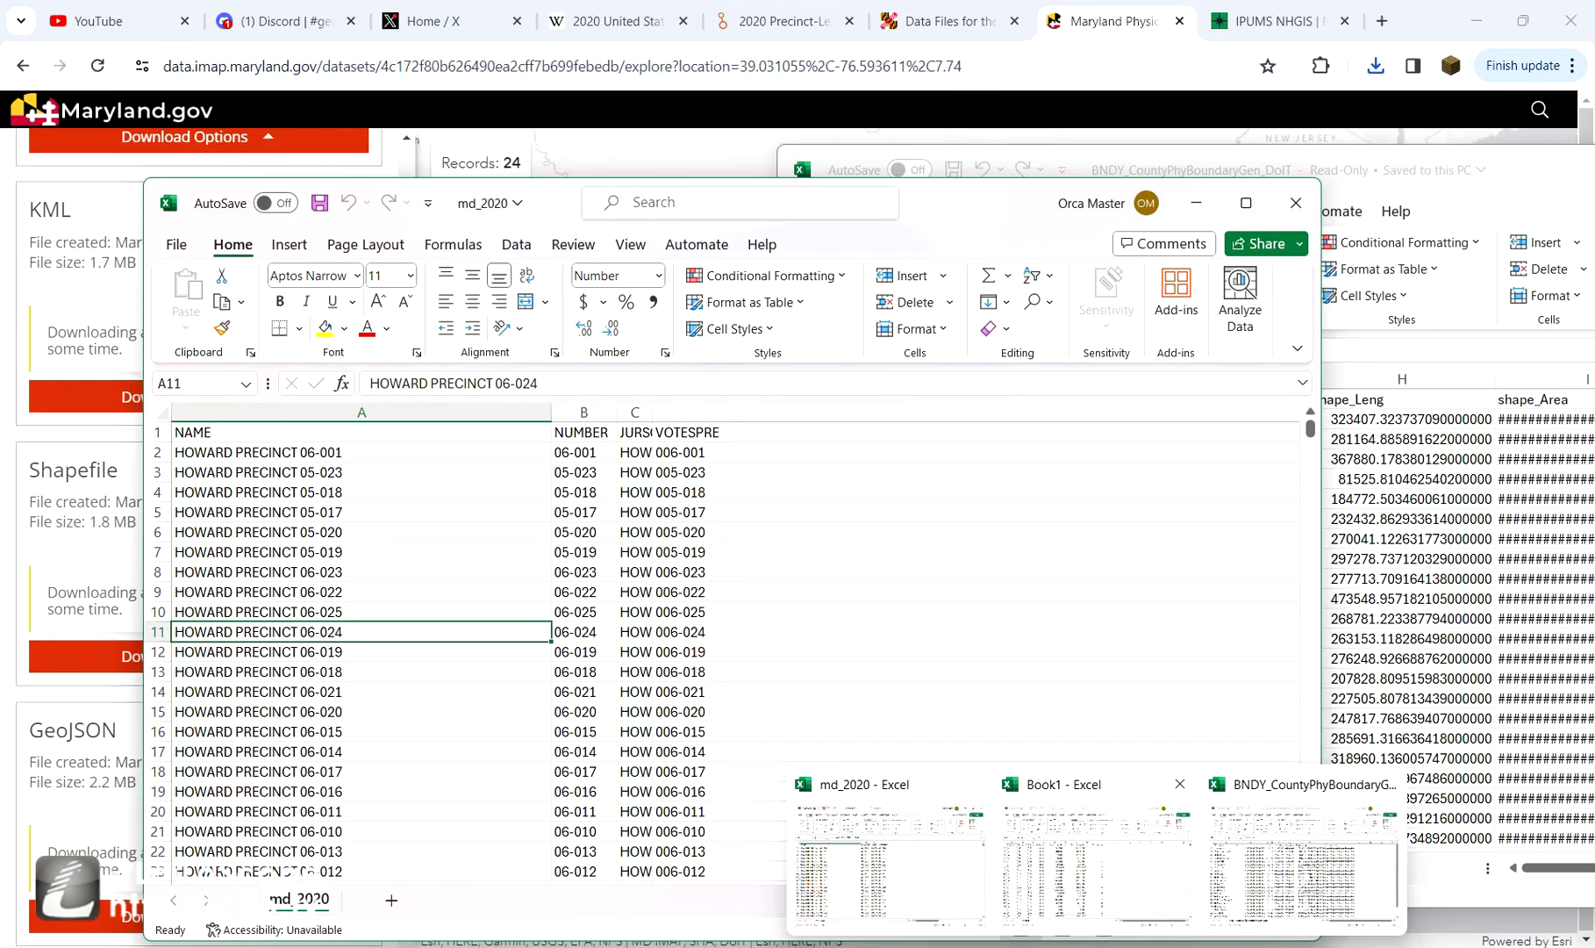
left_click(1097, 865)
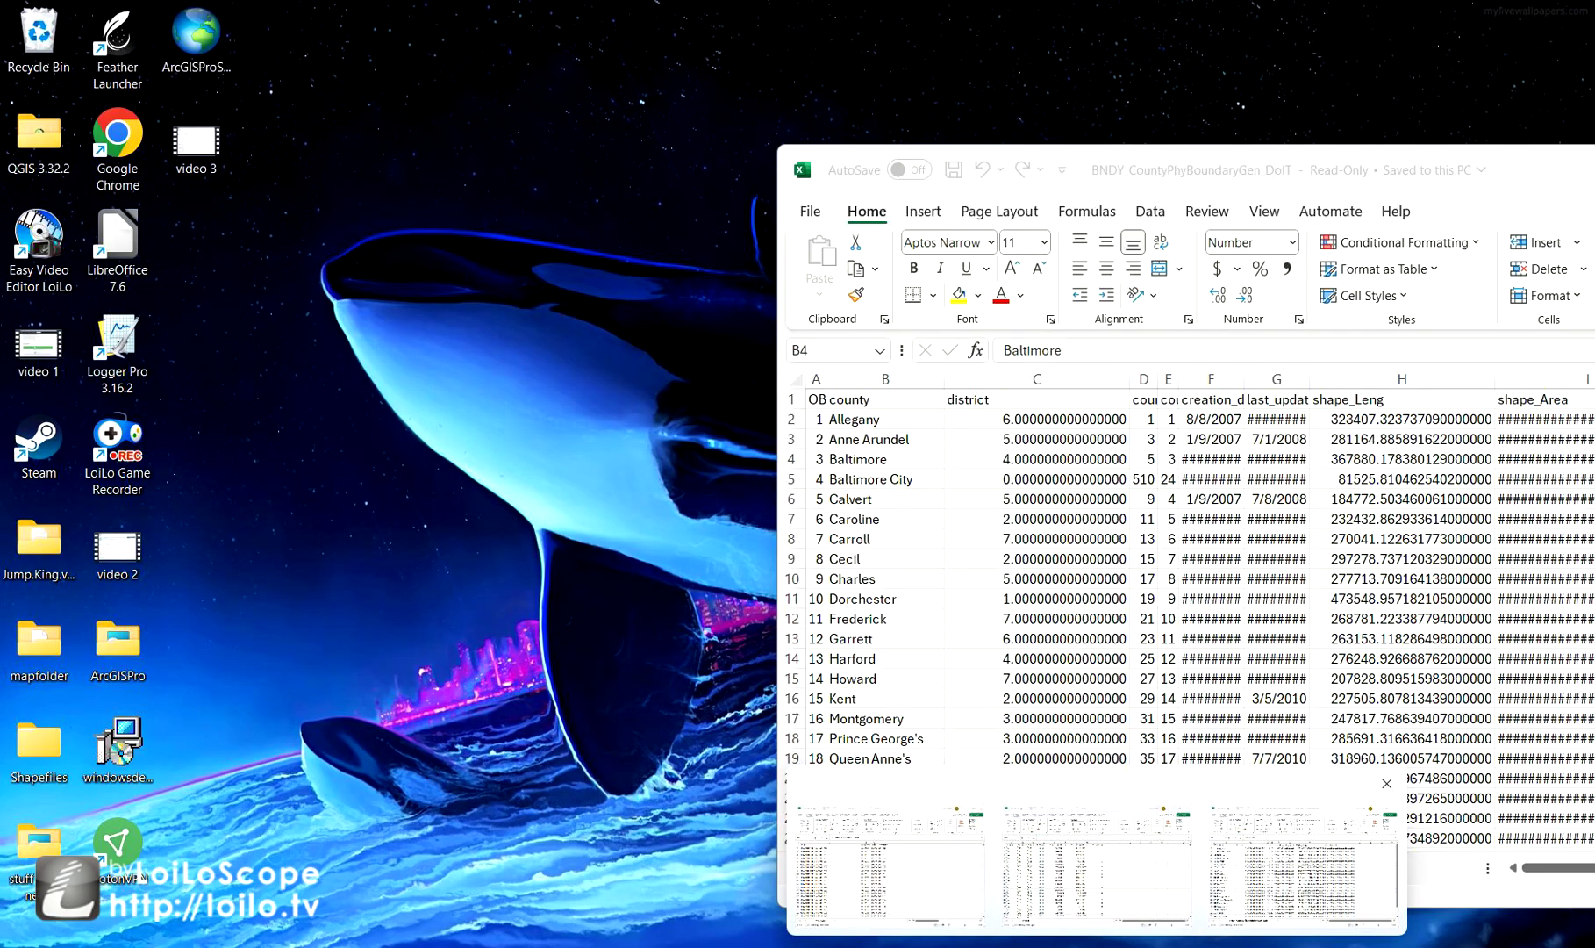
left_click(1303, 868)
left_click_drag(1536, 169, 952, 266)
left_click(1327, 266)
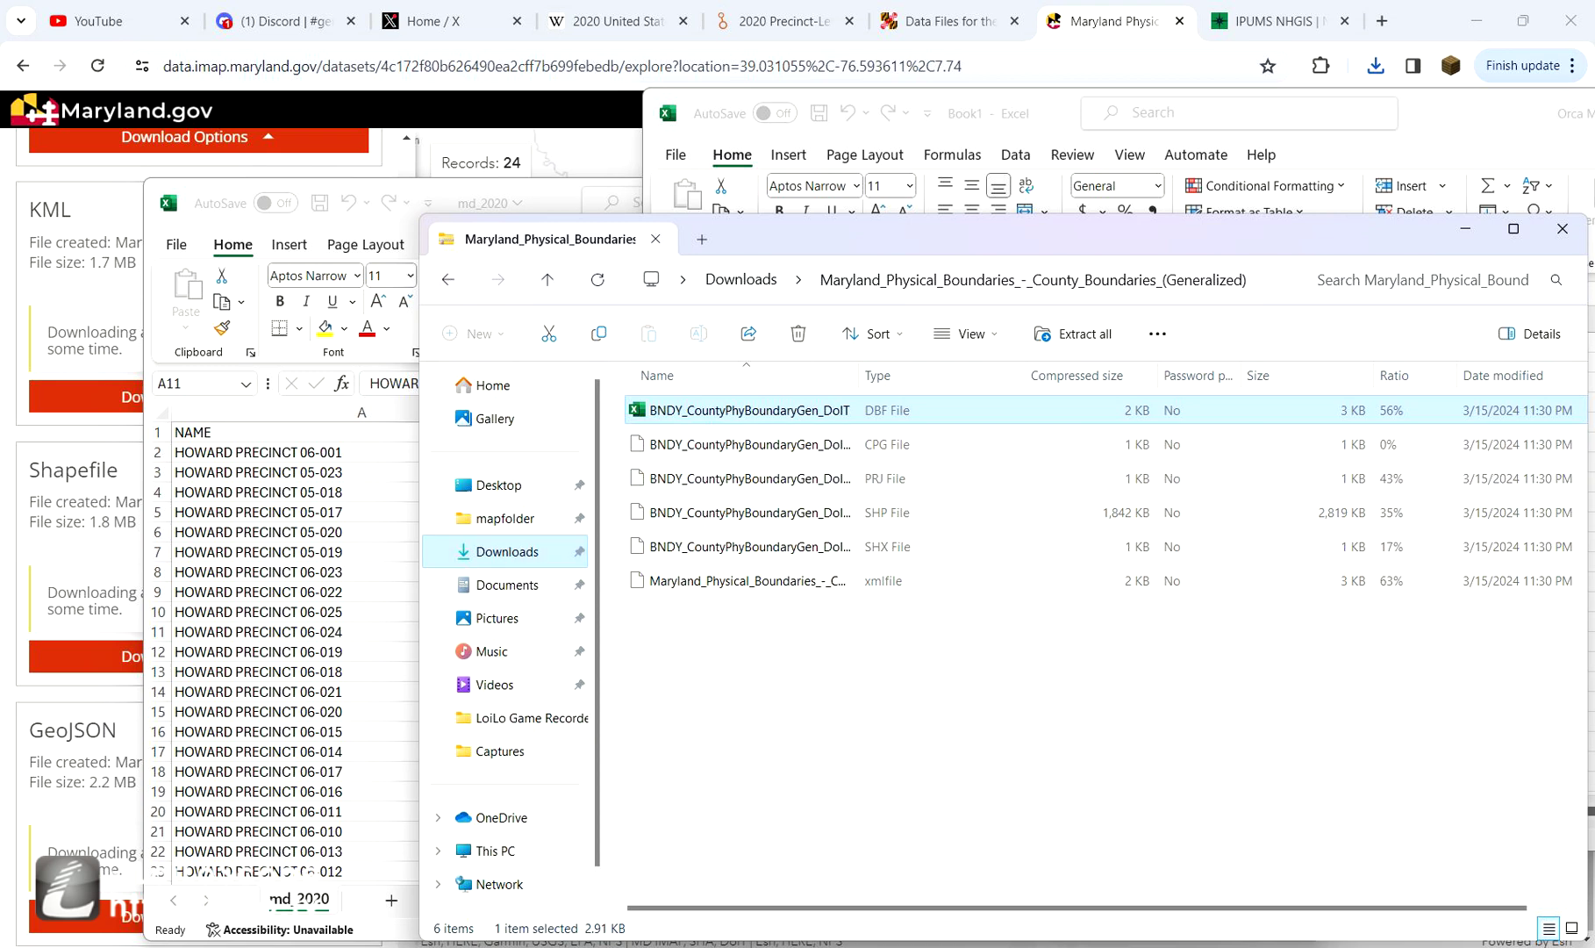
- Move the downloaded county boundaries archive from Downloads into mapfolder and open that folder
left_click(508, 551)
left_click_drag(755, 435, 527, 519)
left_click(504, 518)
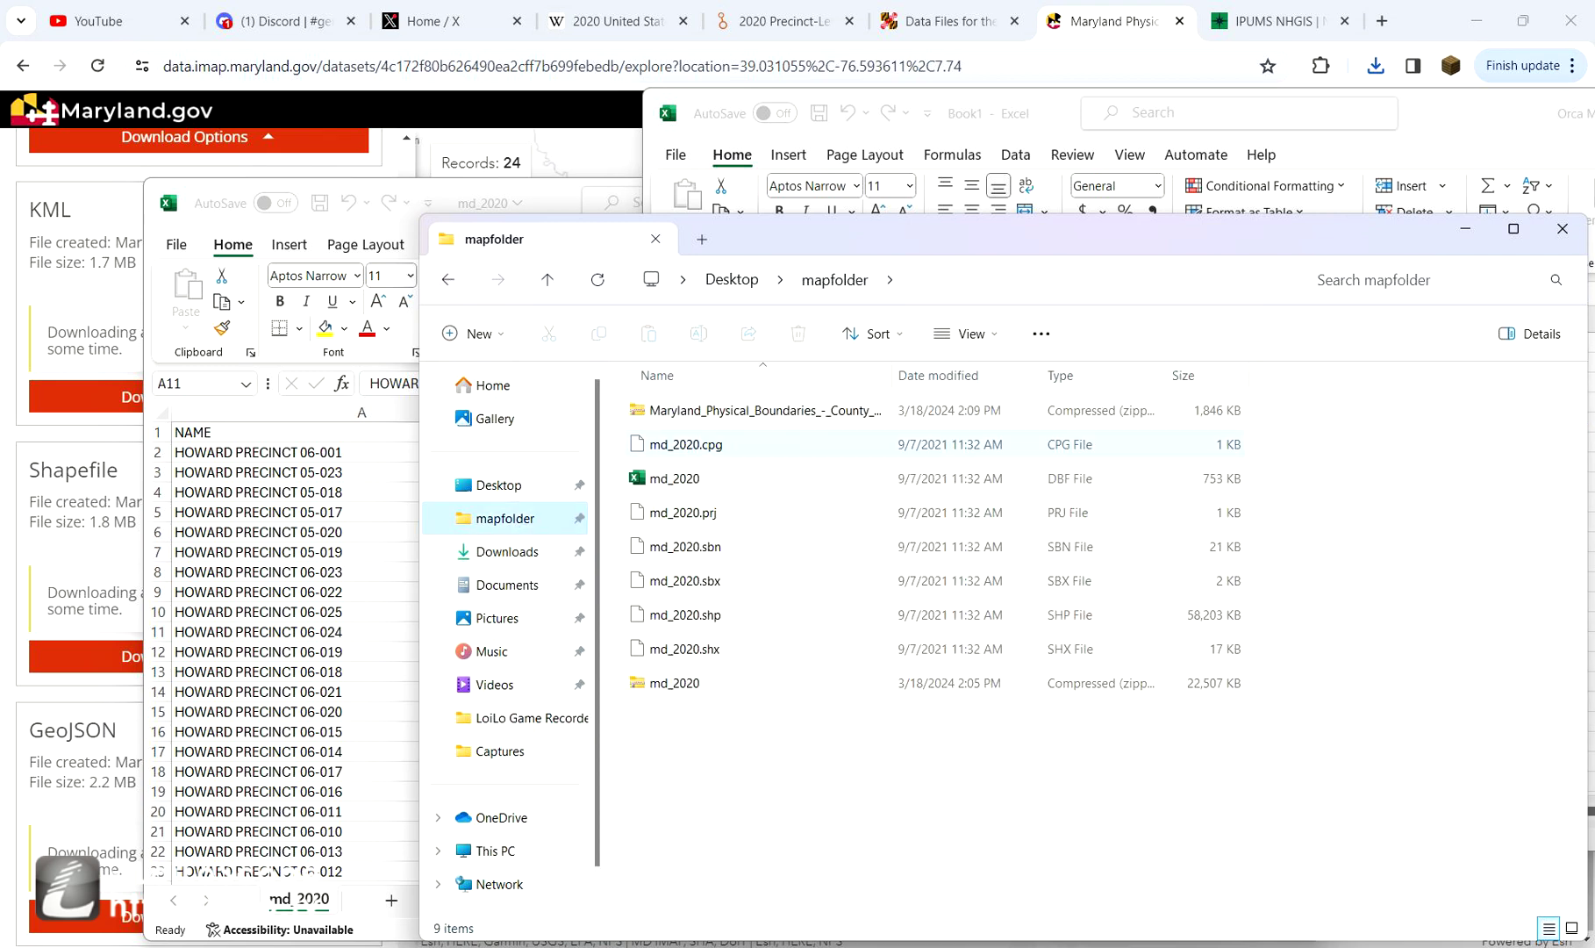
- Extract the county boundaries archive into mapfolder with WinRAR and open the extracted BNDY_CountyPhyBoundaryGen_DoIT DBF table
right_click(683, 410)
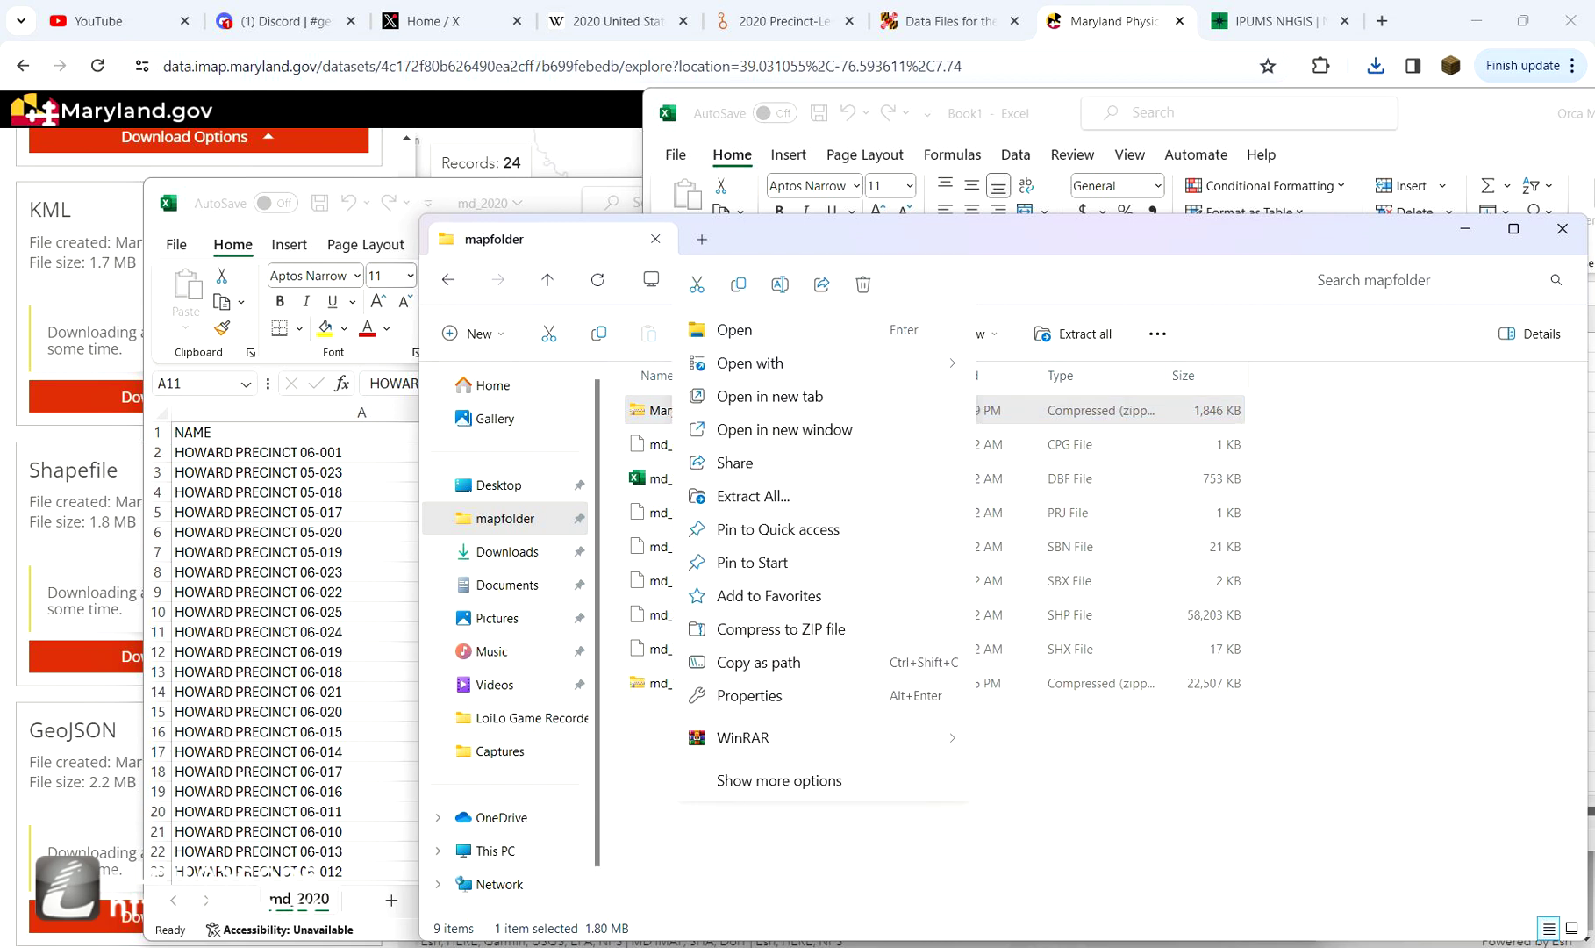
mouse_move(743, 738)
left_click(1050, 841)
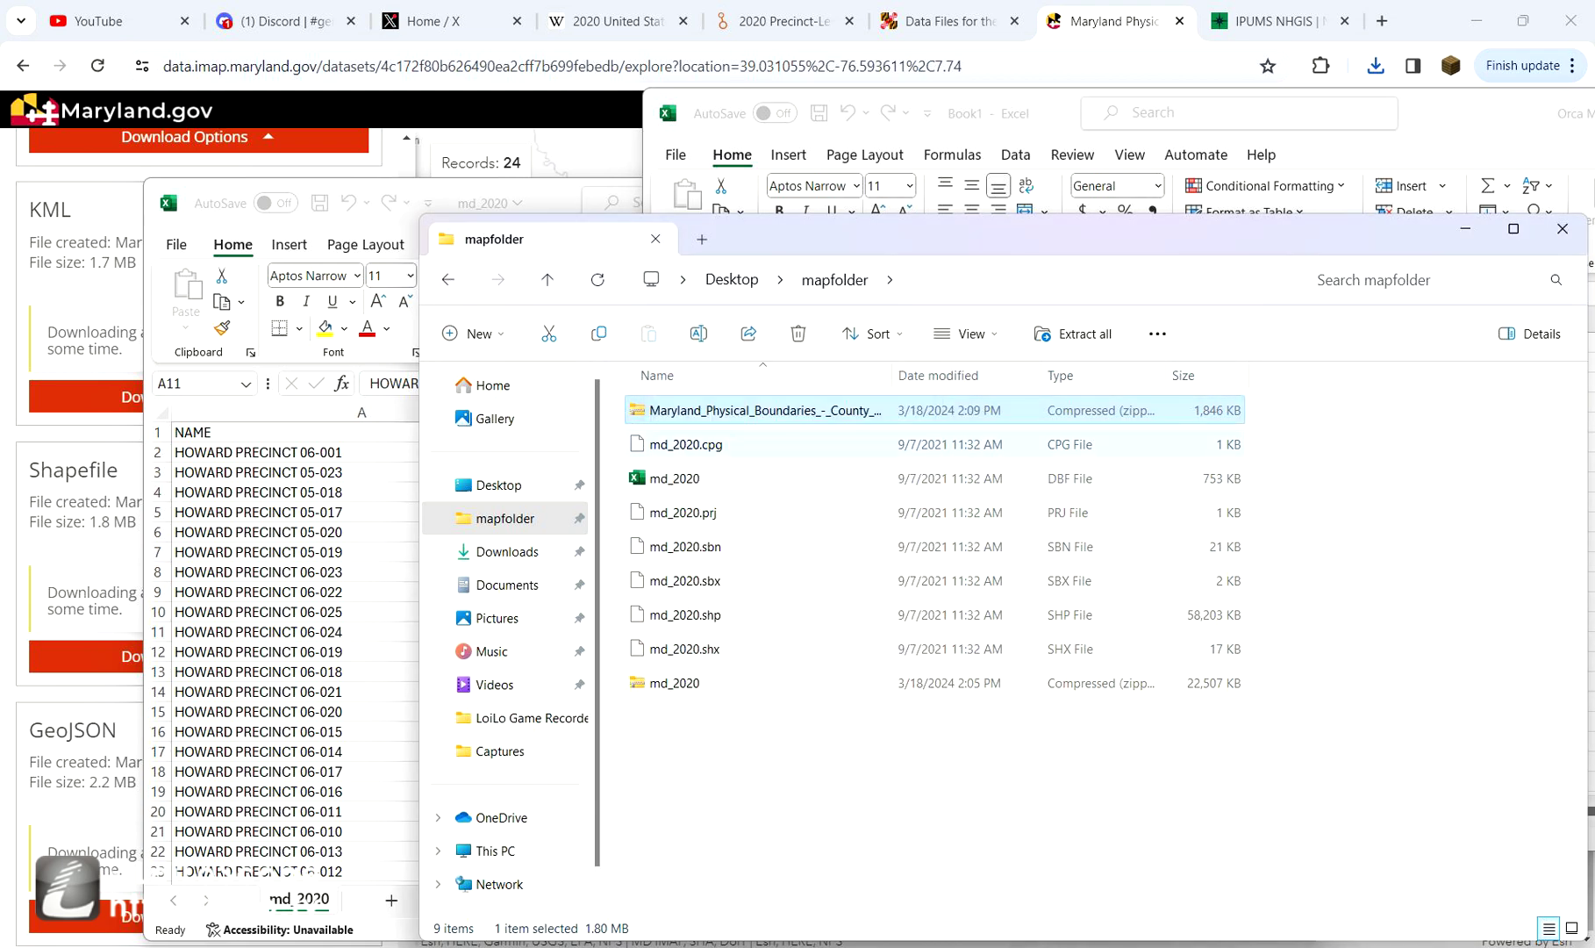
left_click(749, 445)
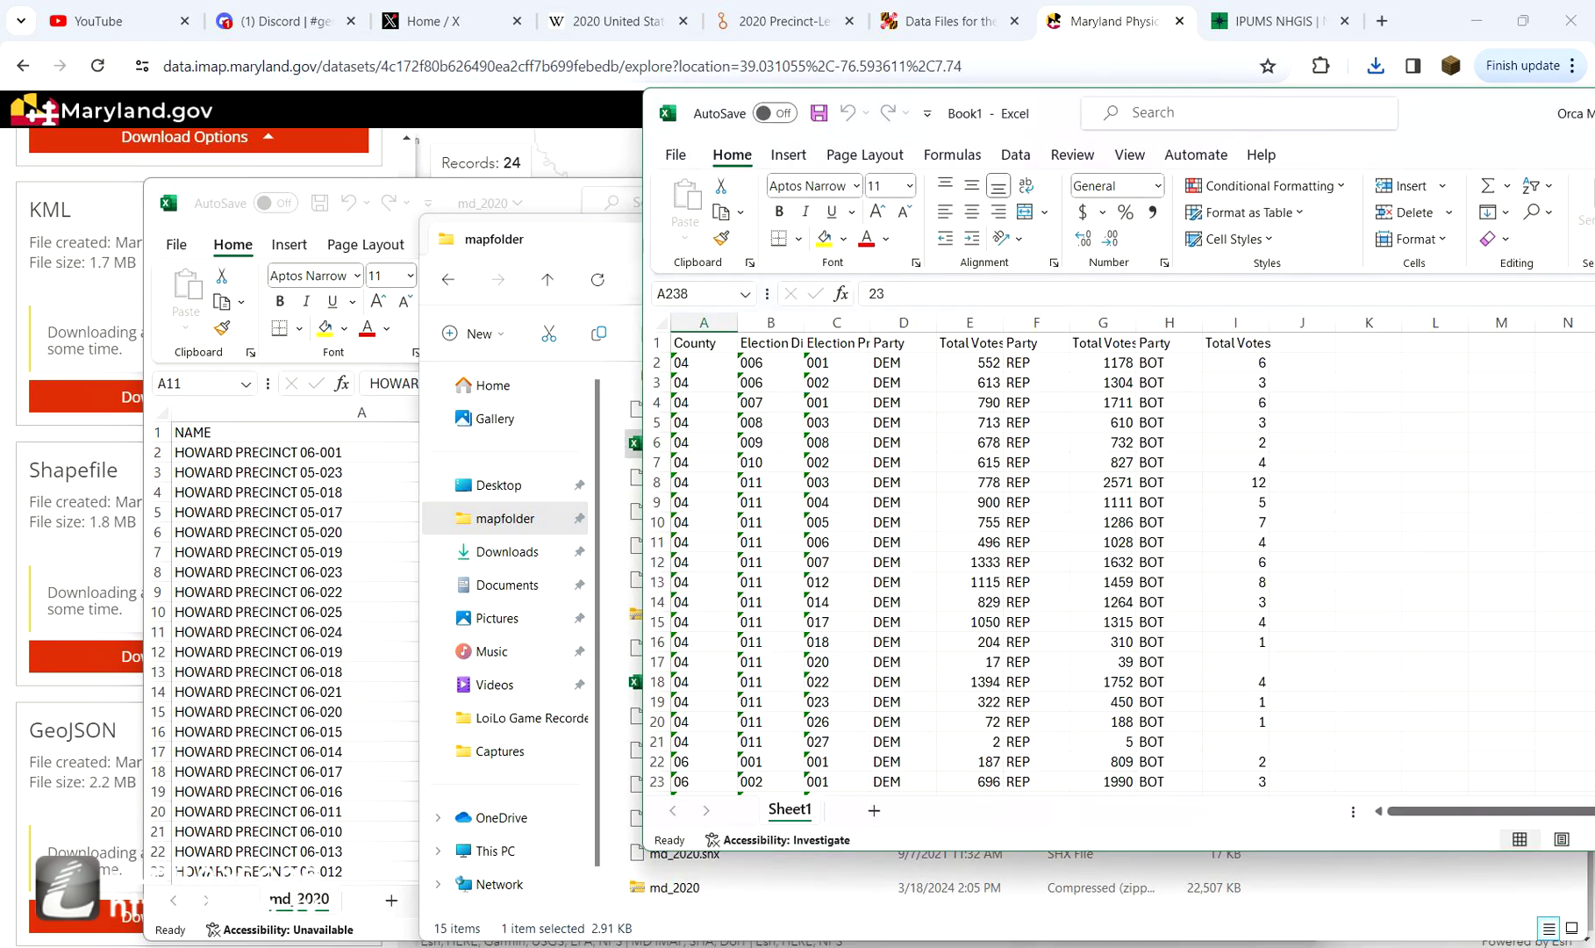
- Minimize the mapfolder window and arrange the BNDY_CountyPhyBoundaryGen_DoIT table so that it, md_2020 and Book1 are all reachable
left_click(575, 238)
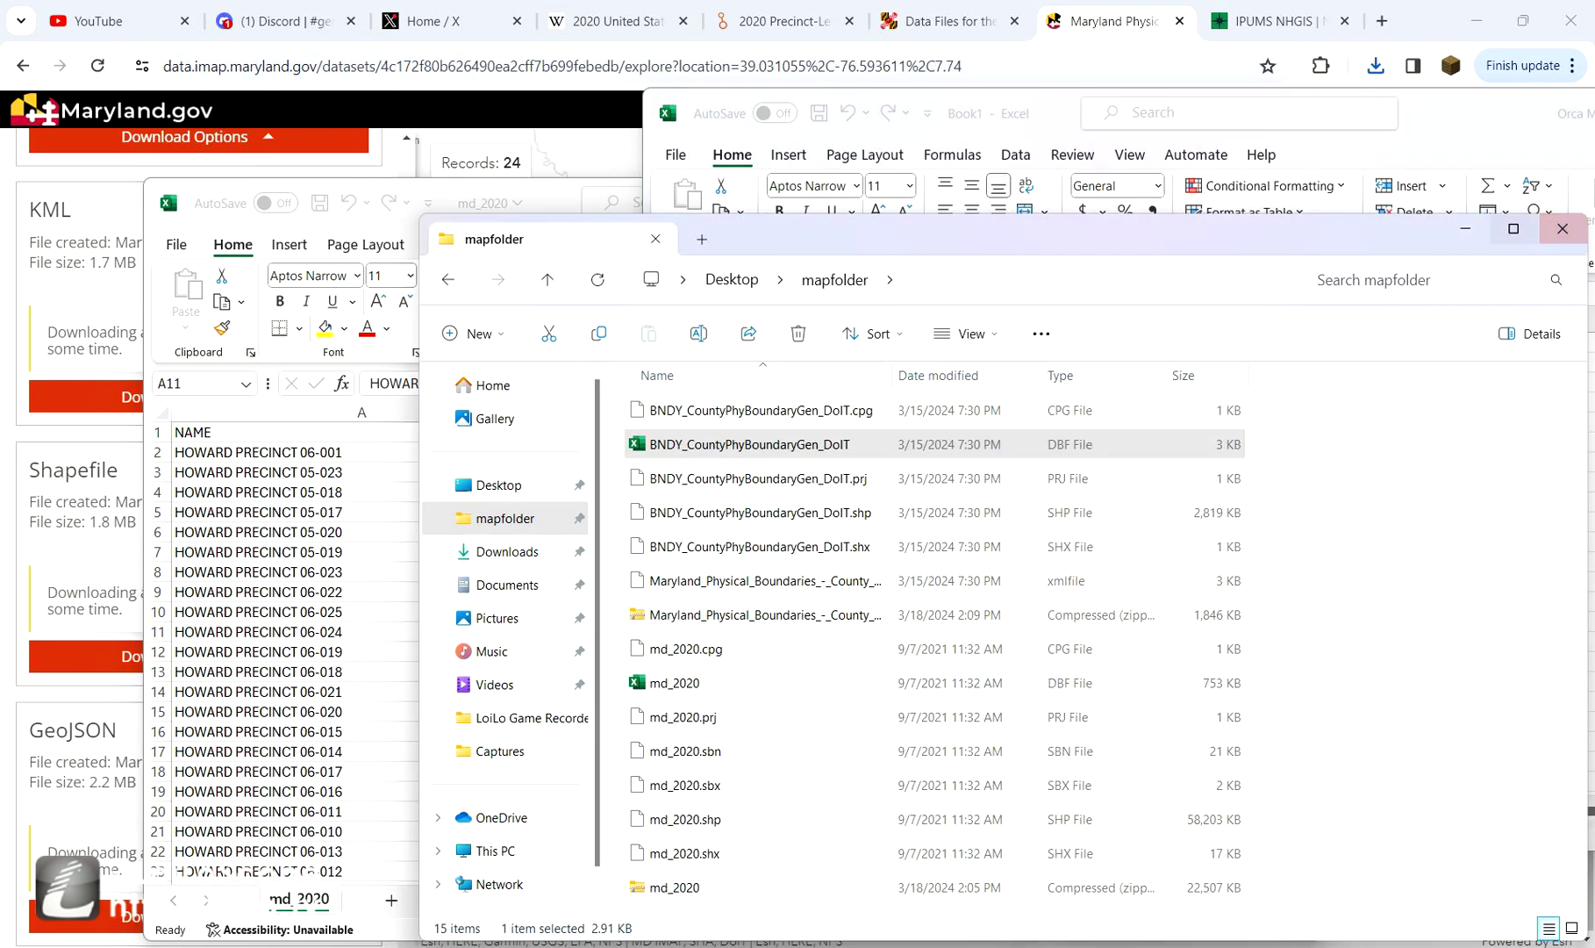
left_click(1464, 229)
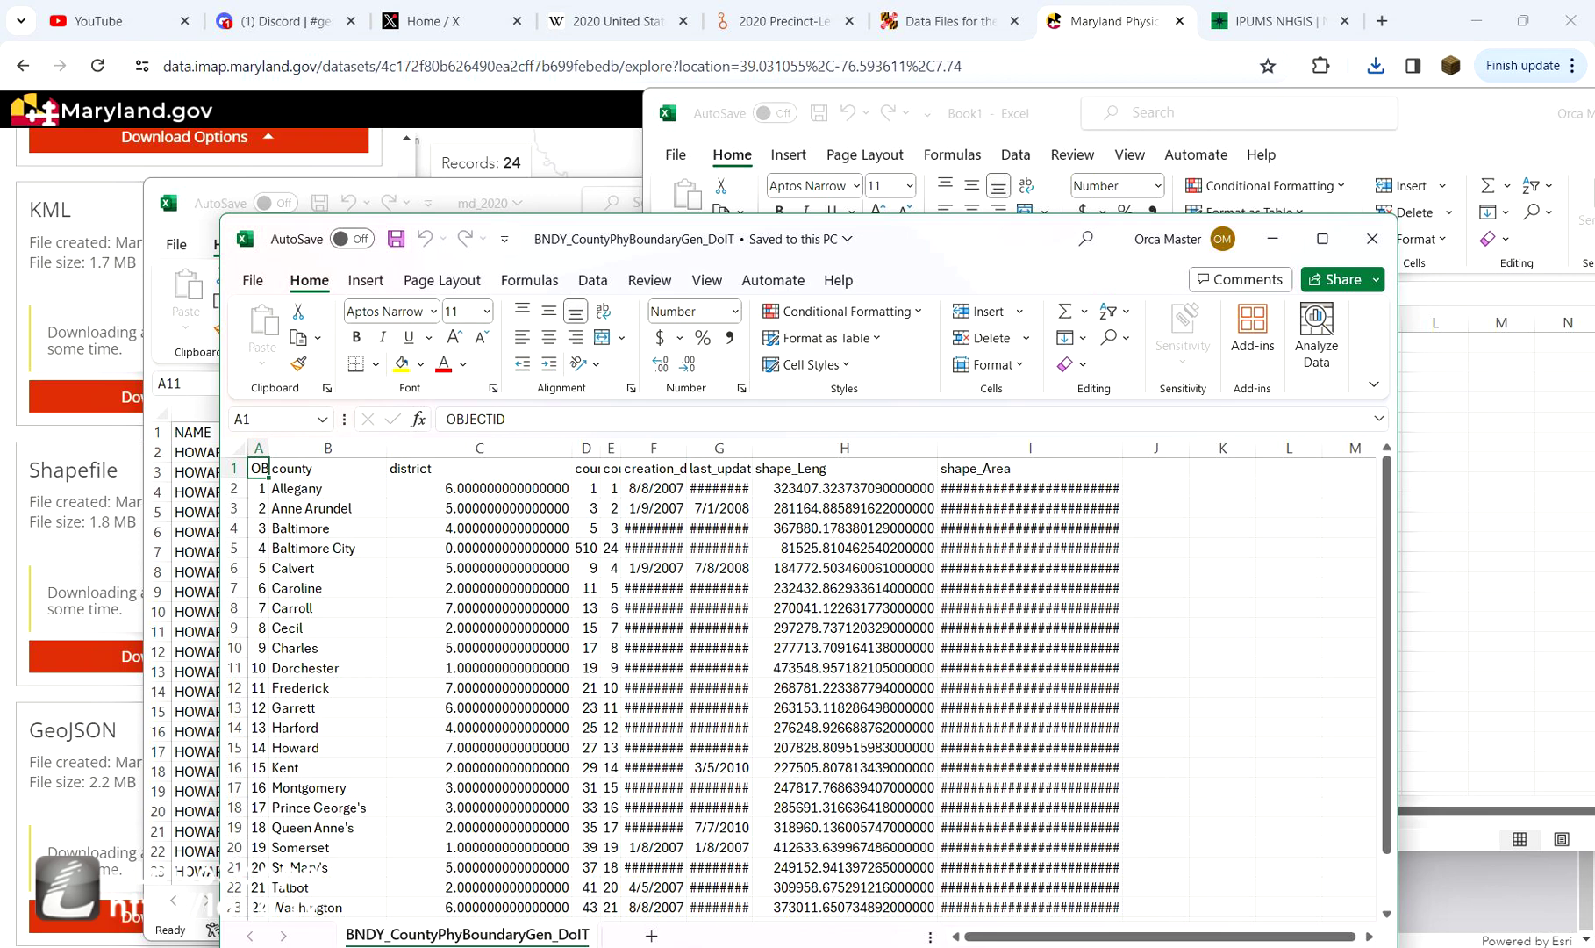
left_click_drag(579, 239, 961, 370)
left_click(546, 202)
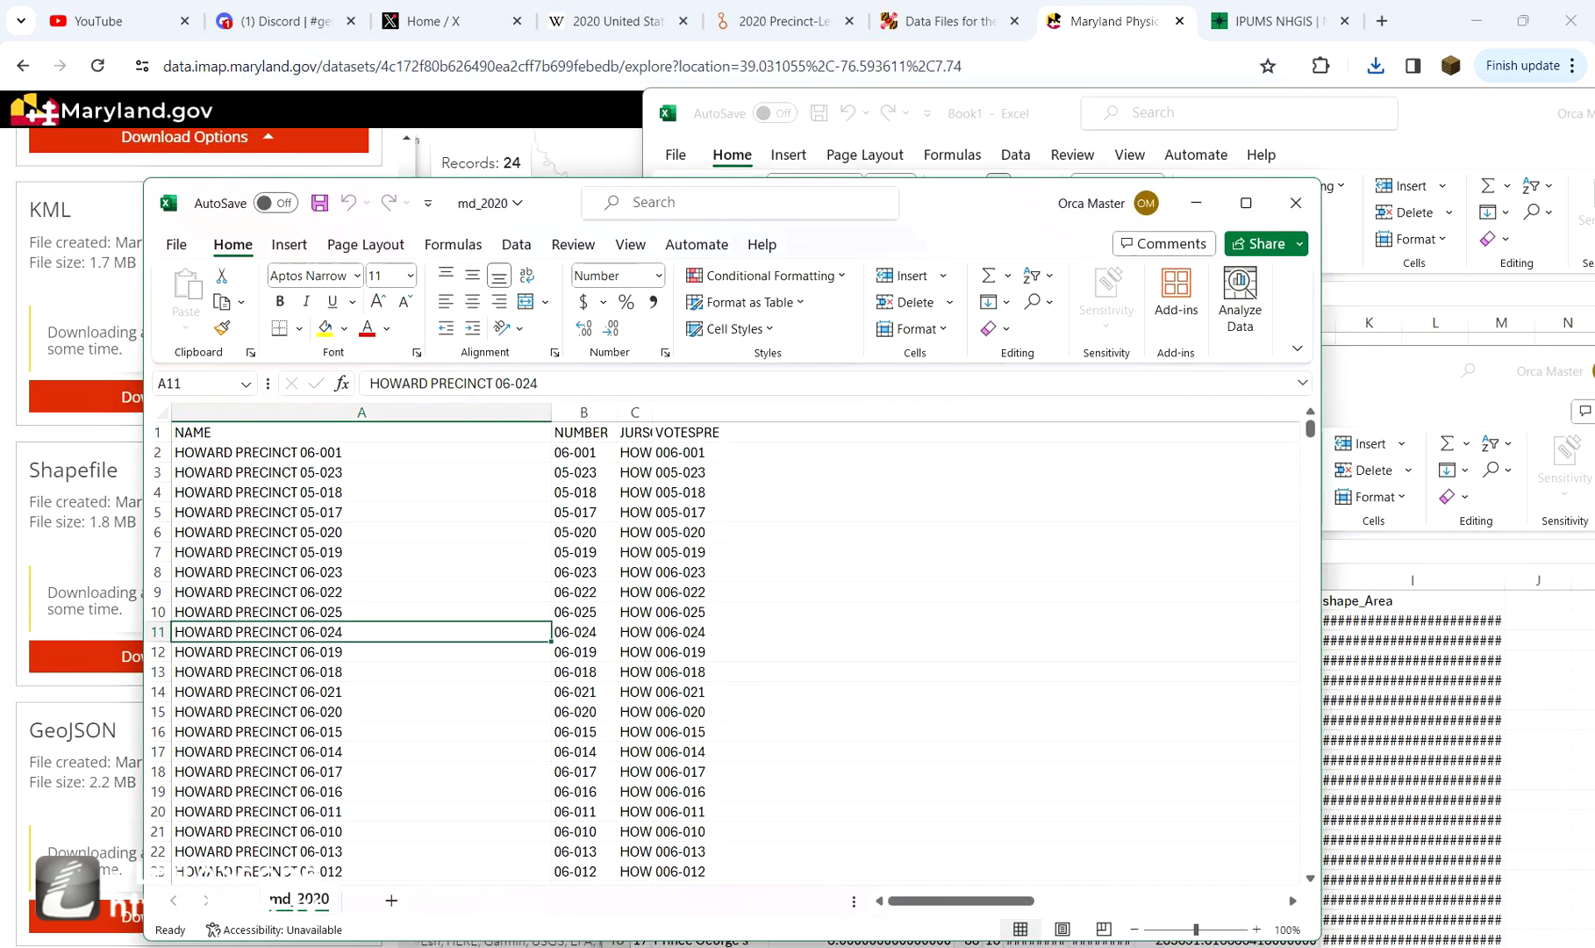
left_click(1000, 114)
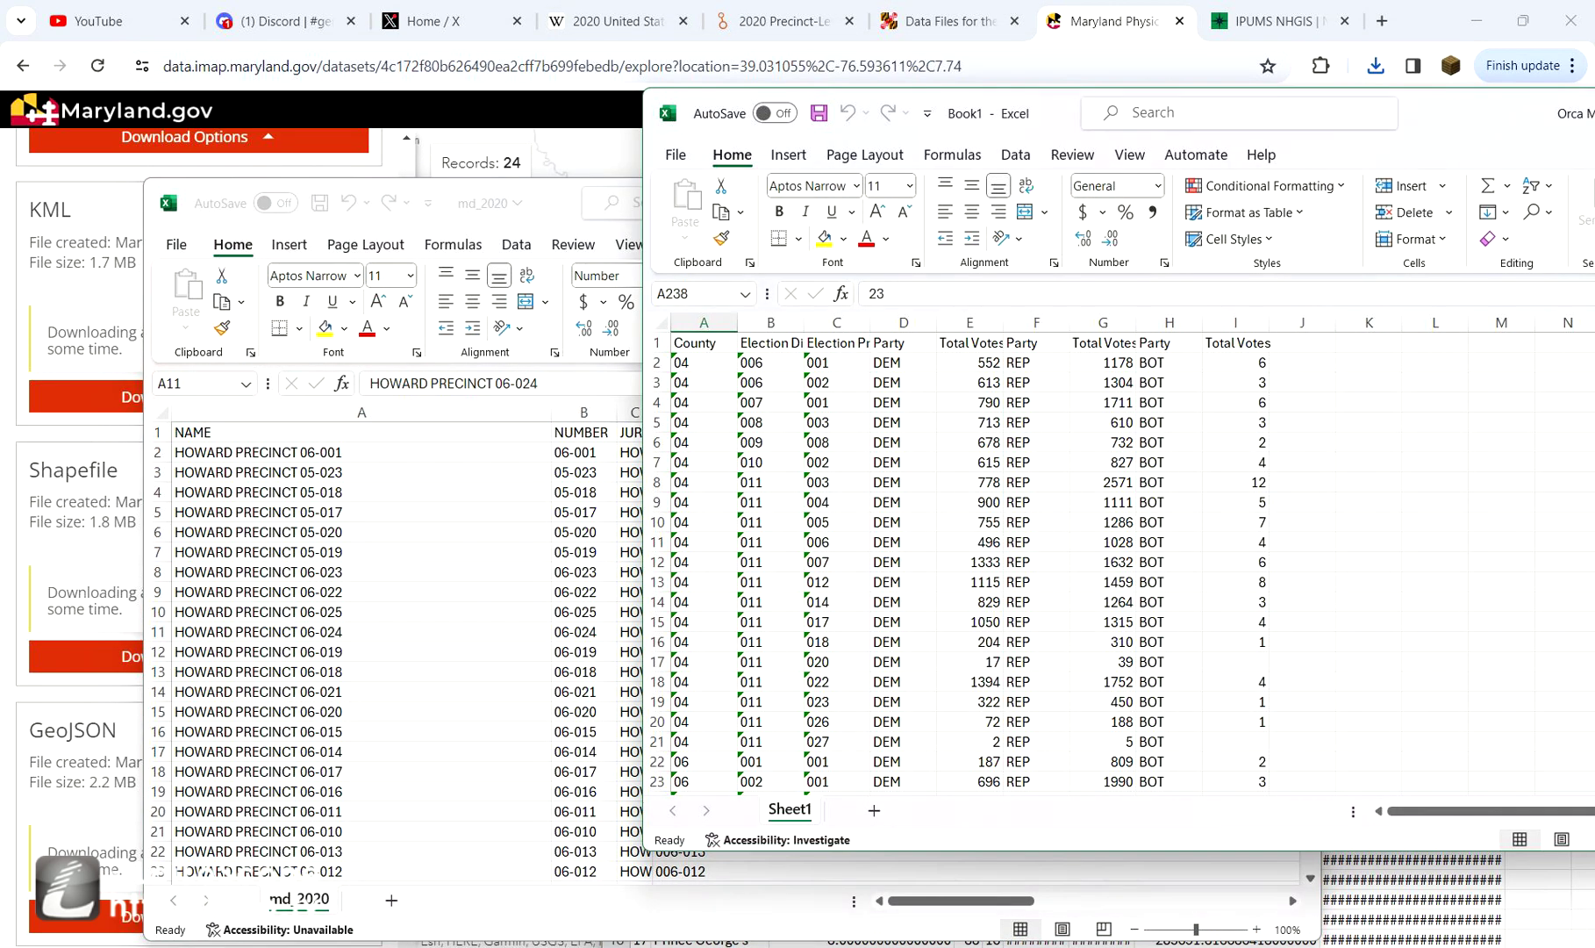
- Compare the County codes in Book1 with the object IDs and county names in the BNDY_CountyPhyBoundaryGen_DoIT table
left_click(1303, 343)
left_click(703, 362)
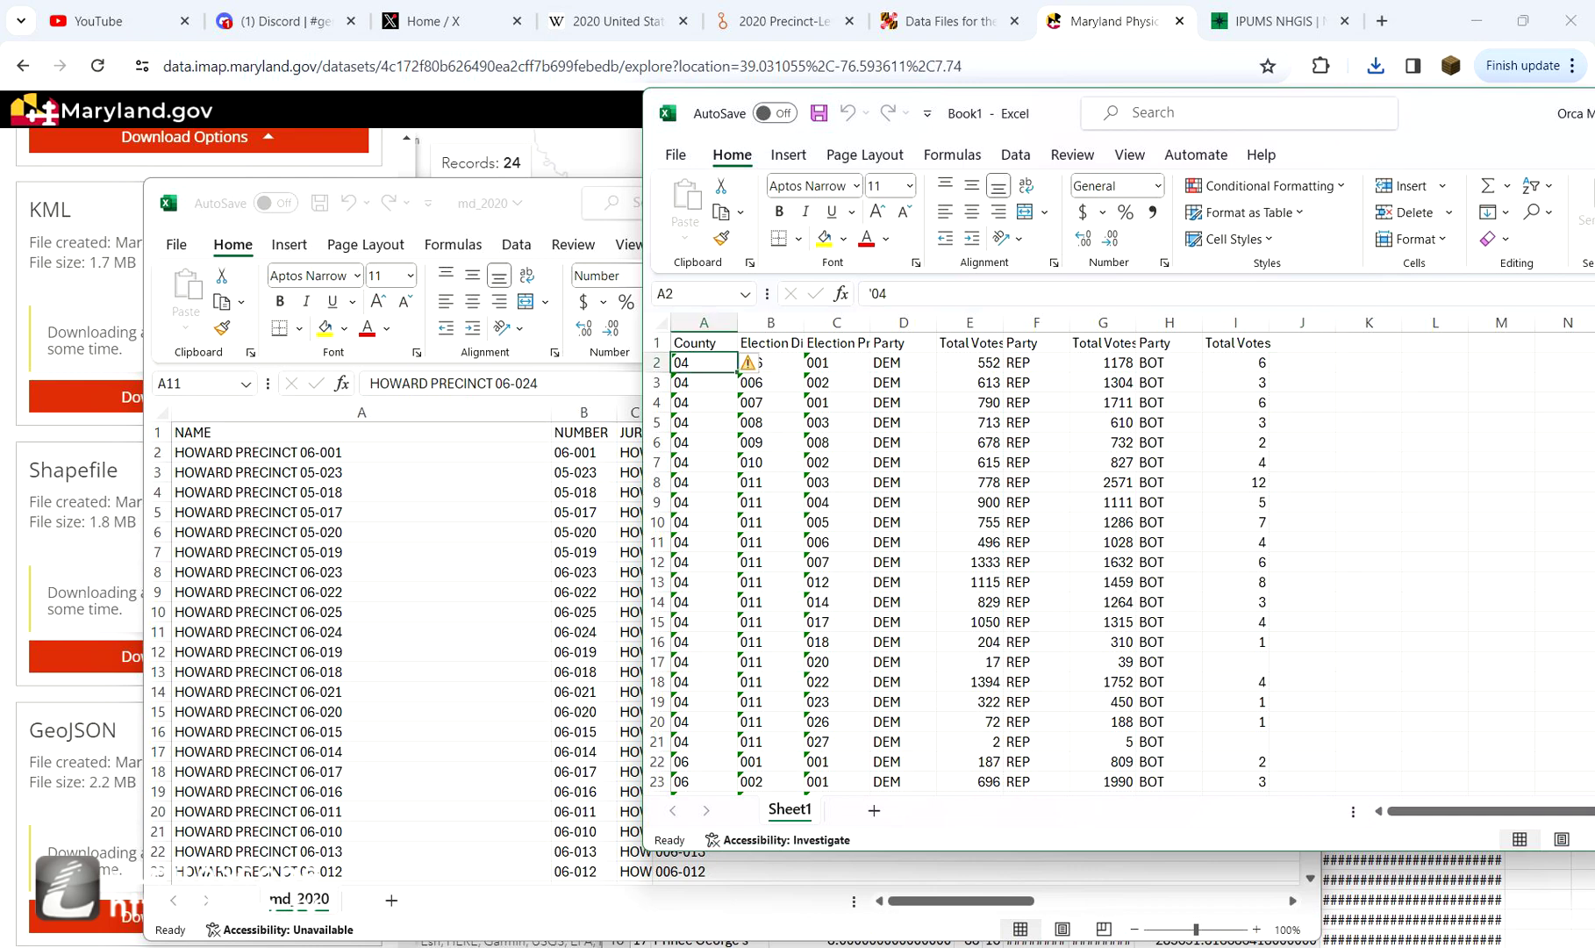
key("ctrl+shift+Down")
scroll(965, 562, "up", 18)
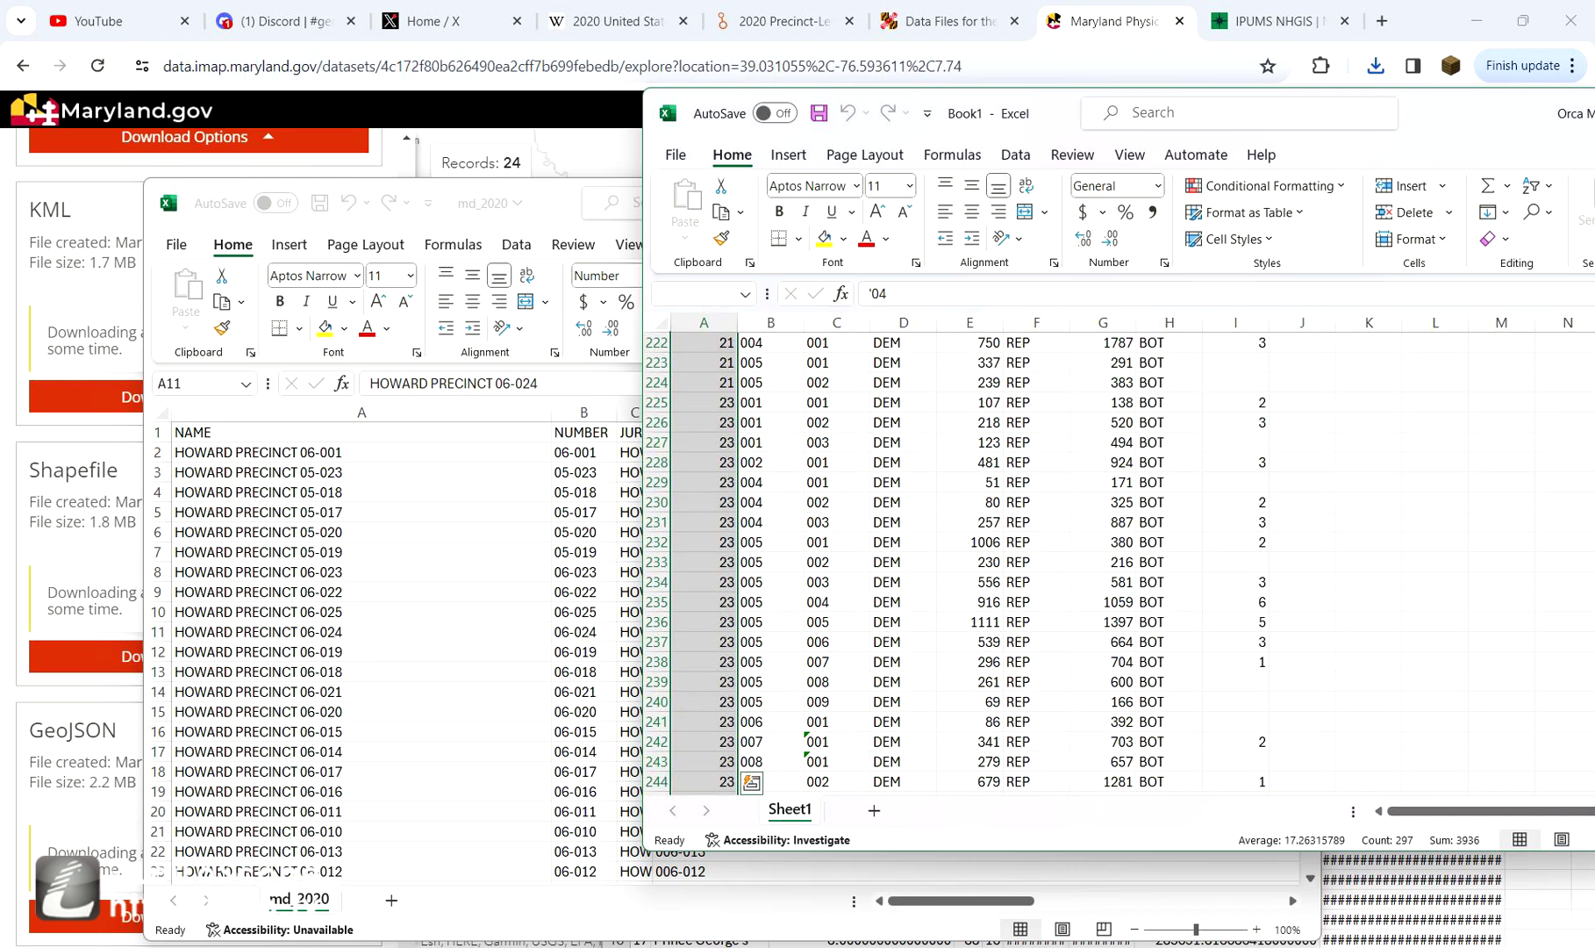
scroll(965, 562, "up", 15)
key("ctrl+Home")
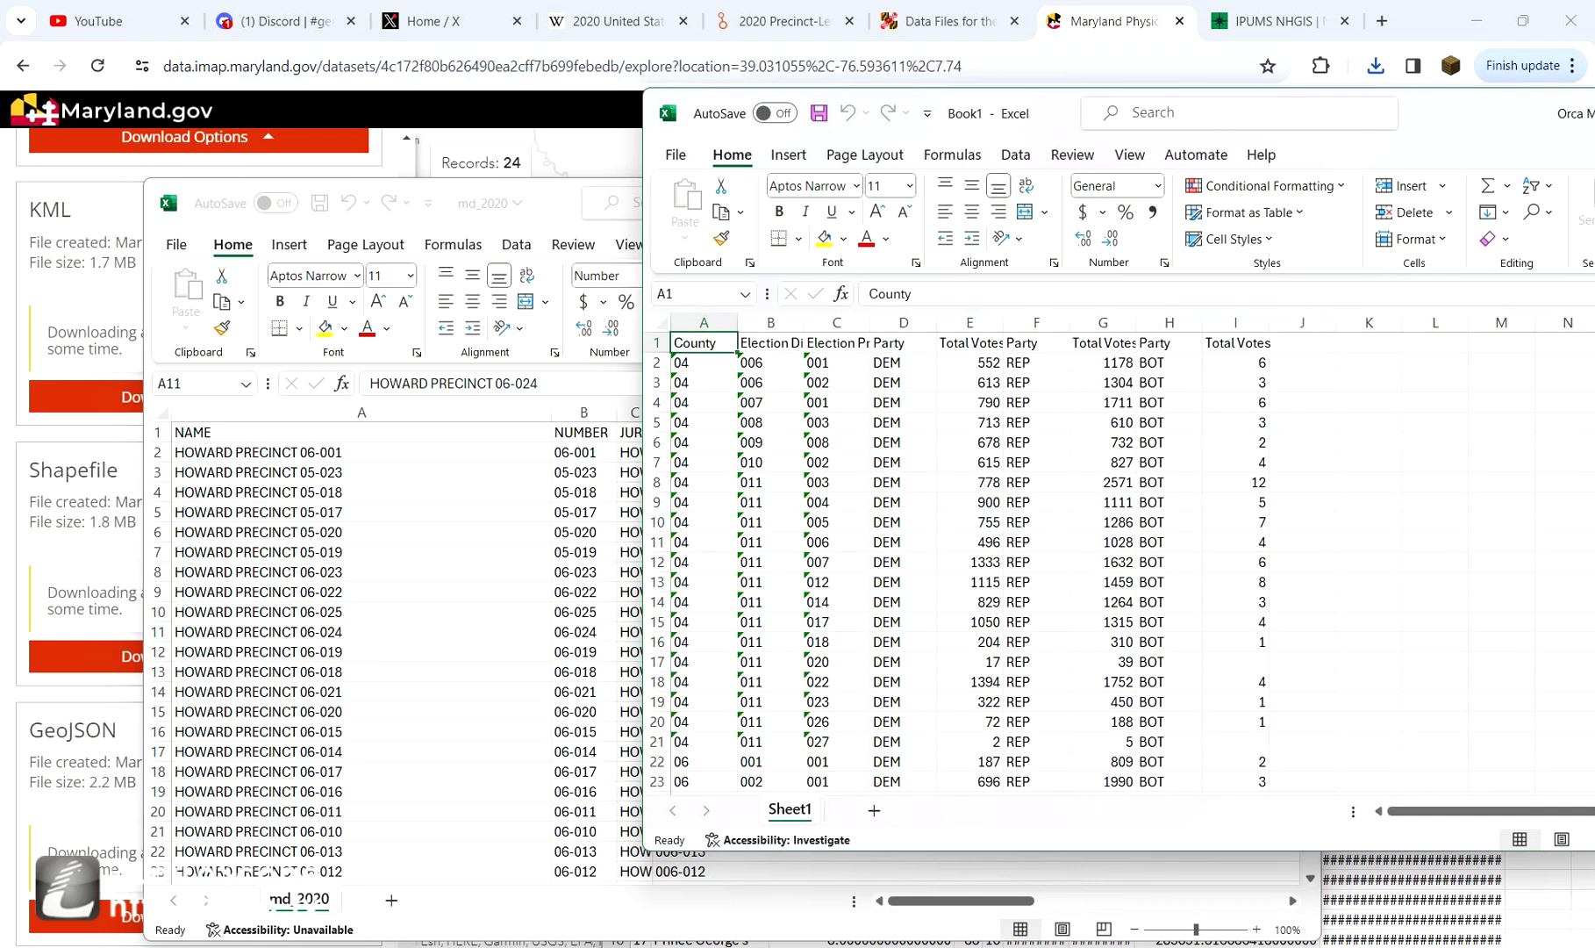
left_click(704, 362)
left_click(704, 383)
left_click(703, 443)
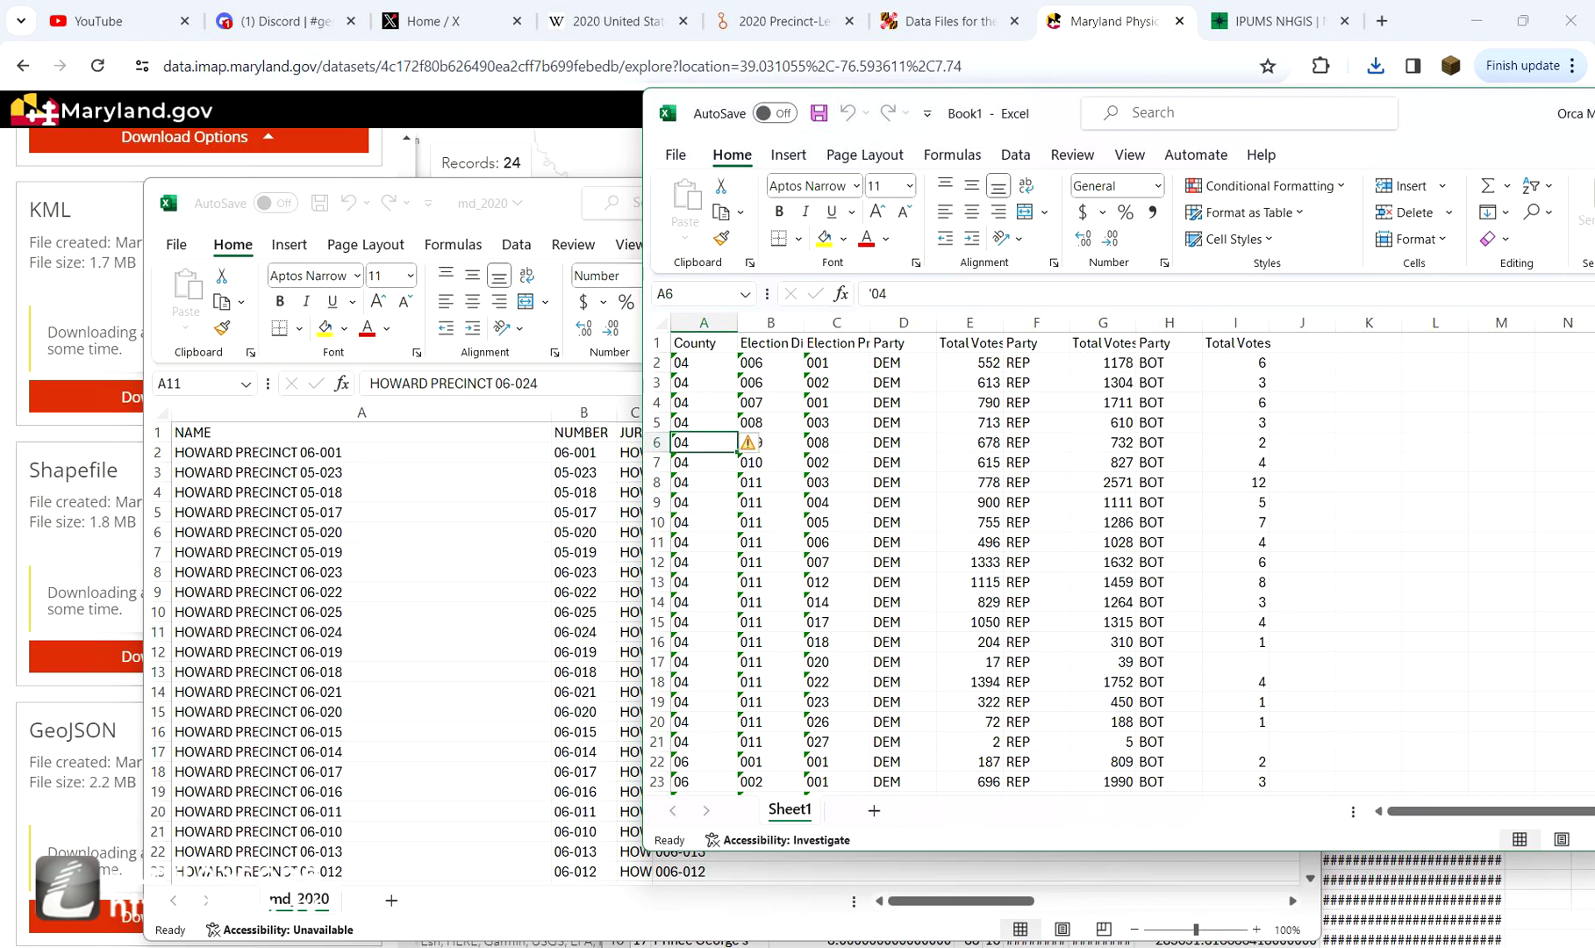
left_click_drag(704, 363, 704, 482)
left_click(704, 403)
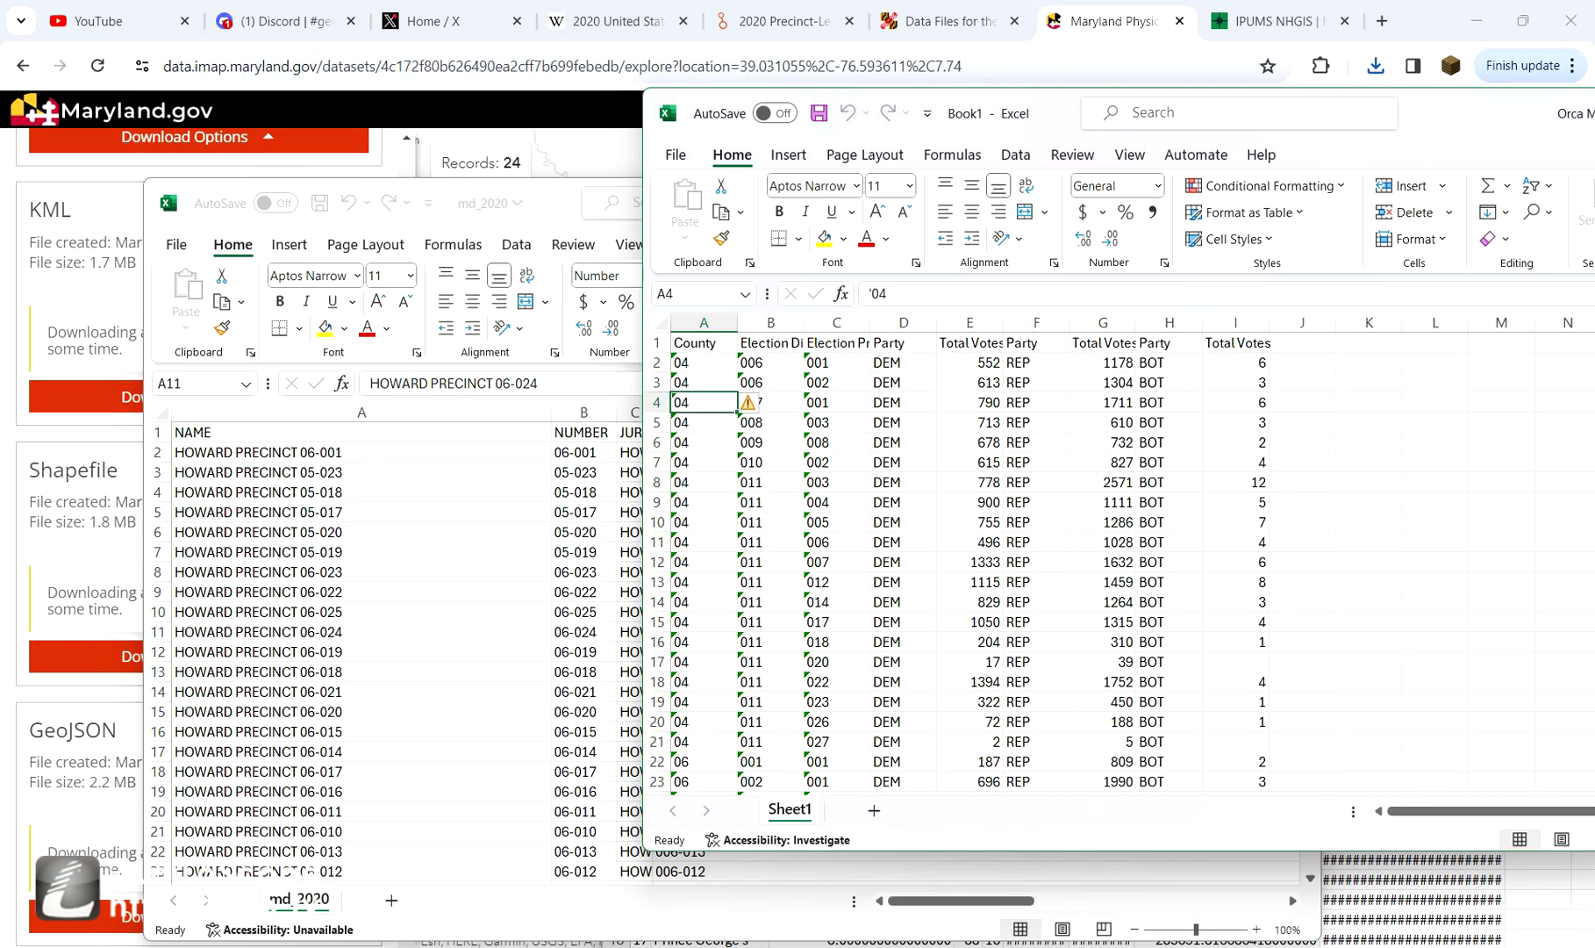
left_click(1413, 899)
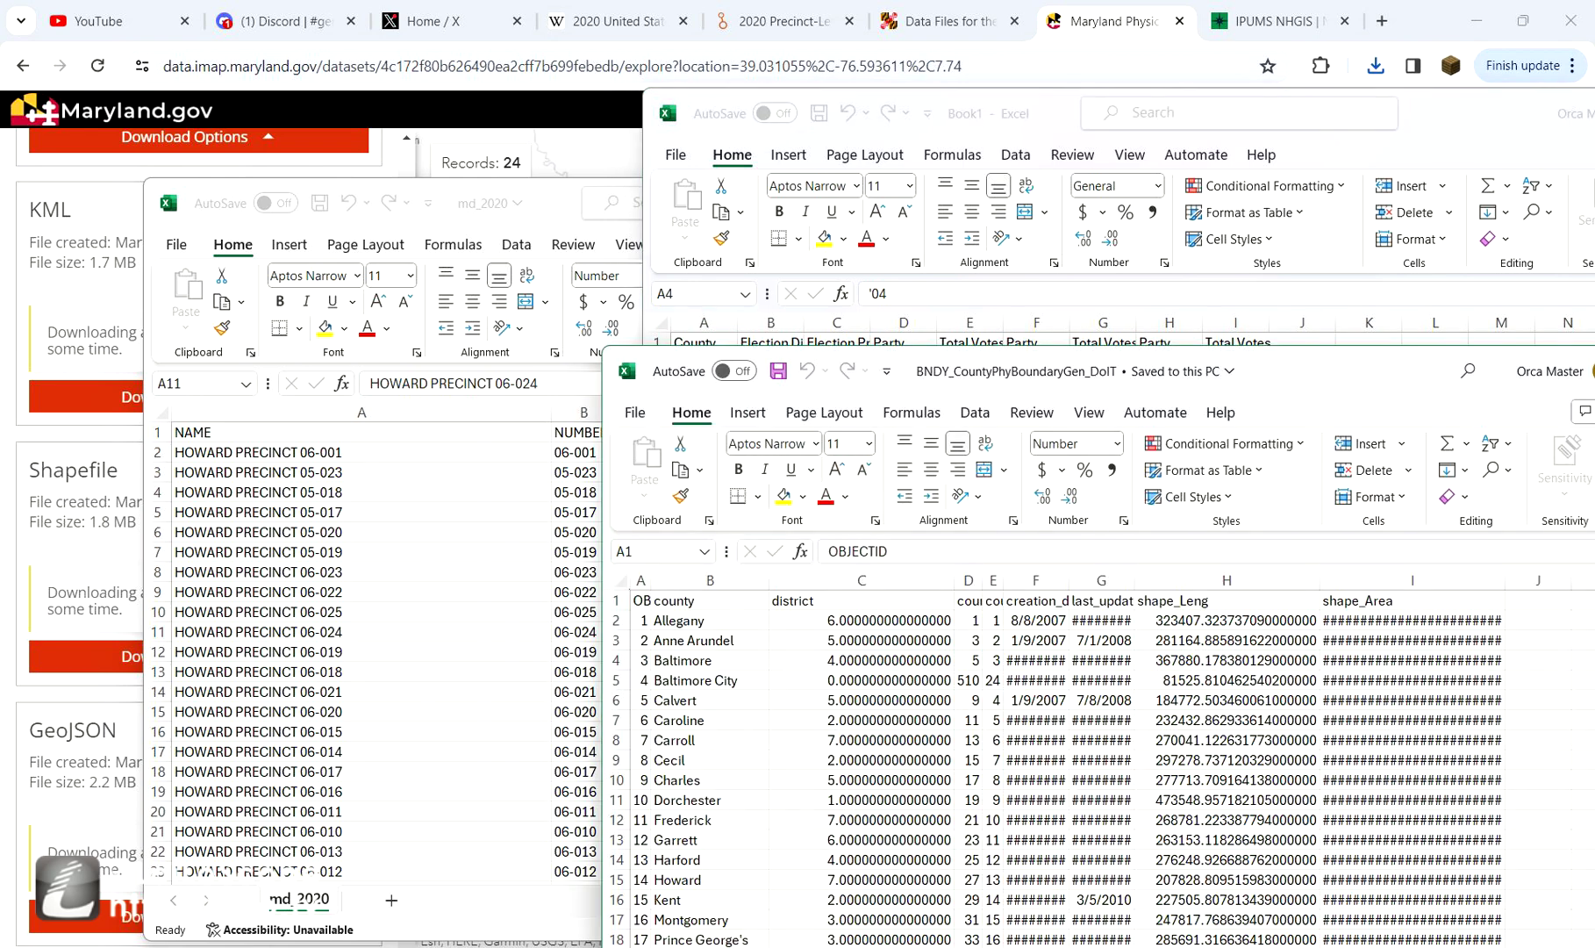
left_click_drag(640, 620, 720, 801)
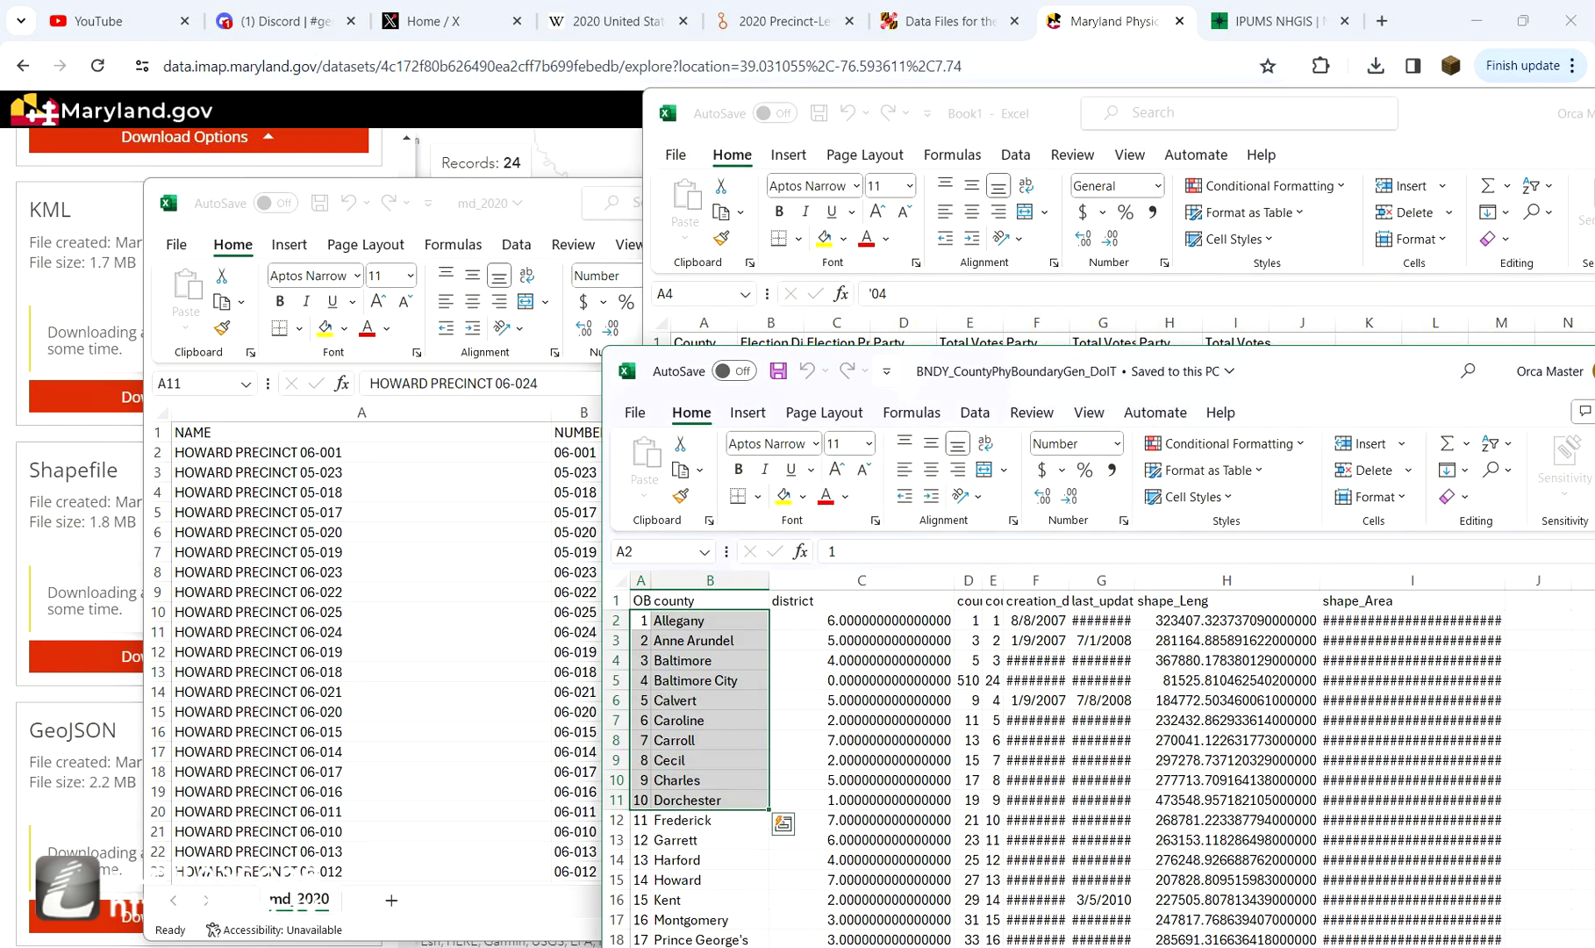
- Convert the text-stored county codes in Book1's County column, from A2 down to the last row, to numbers
left_click(988, 113)
left_click(704, 362)
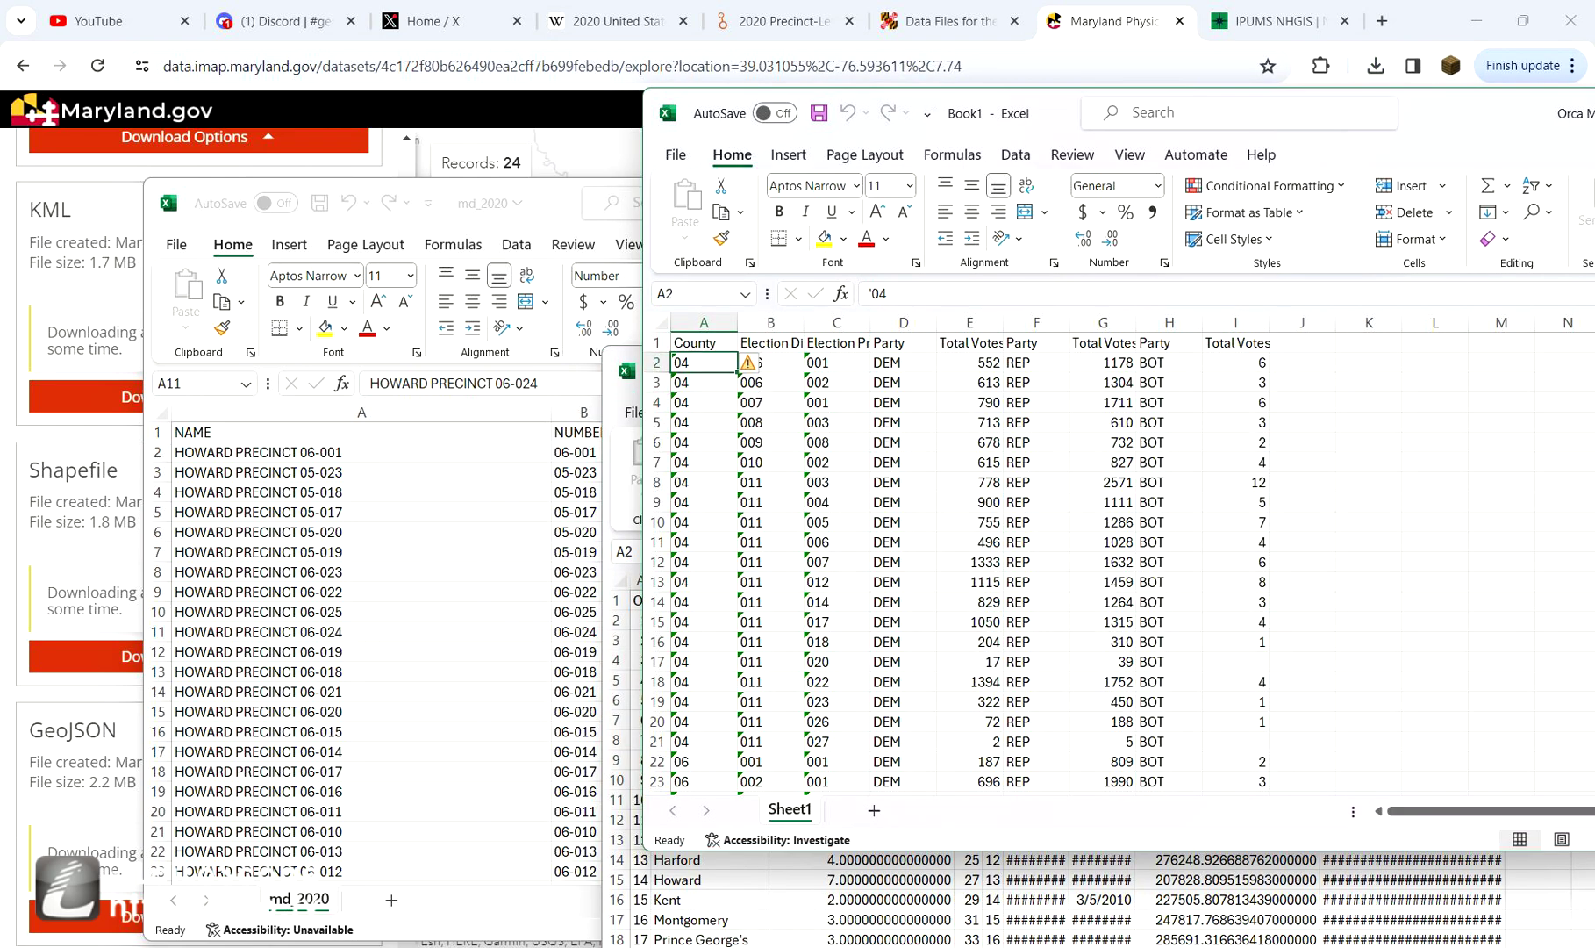
key("ctrl+shift+Down")
left_click(752, 344)
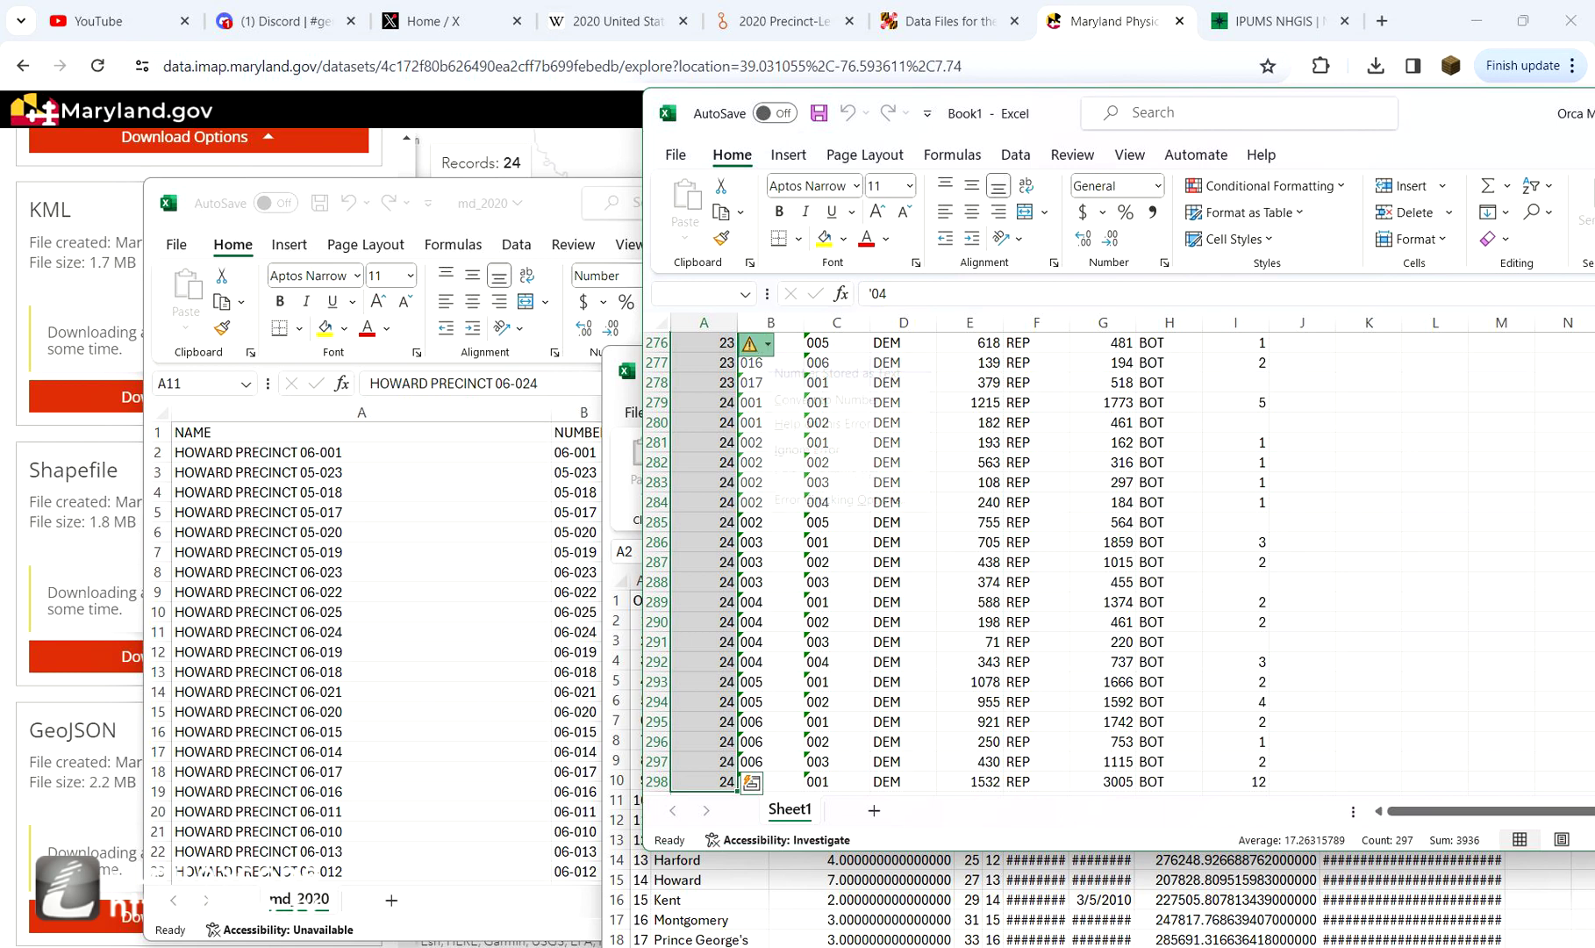
left_click(821, 400)
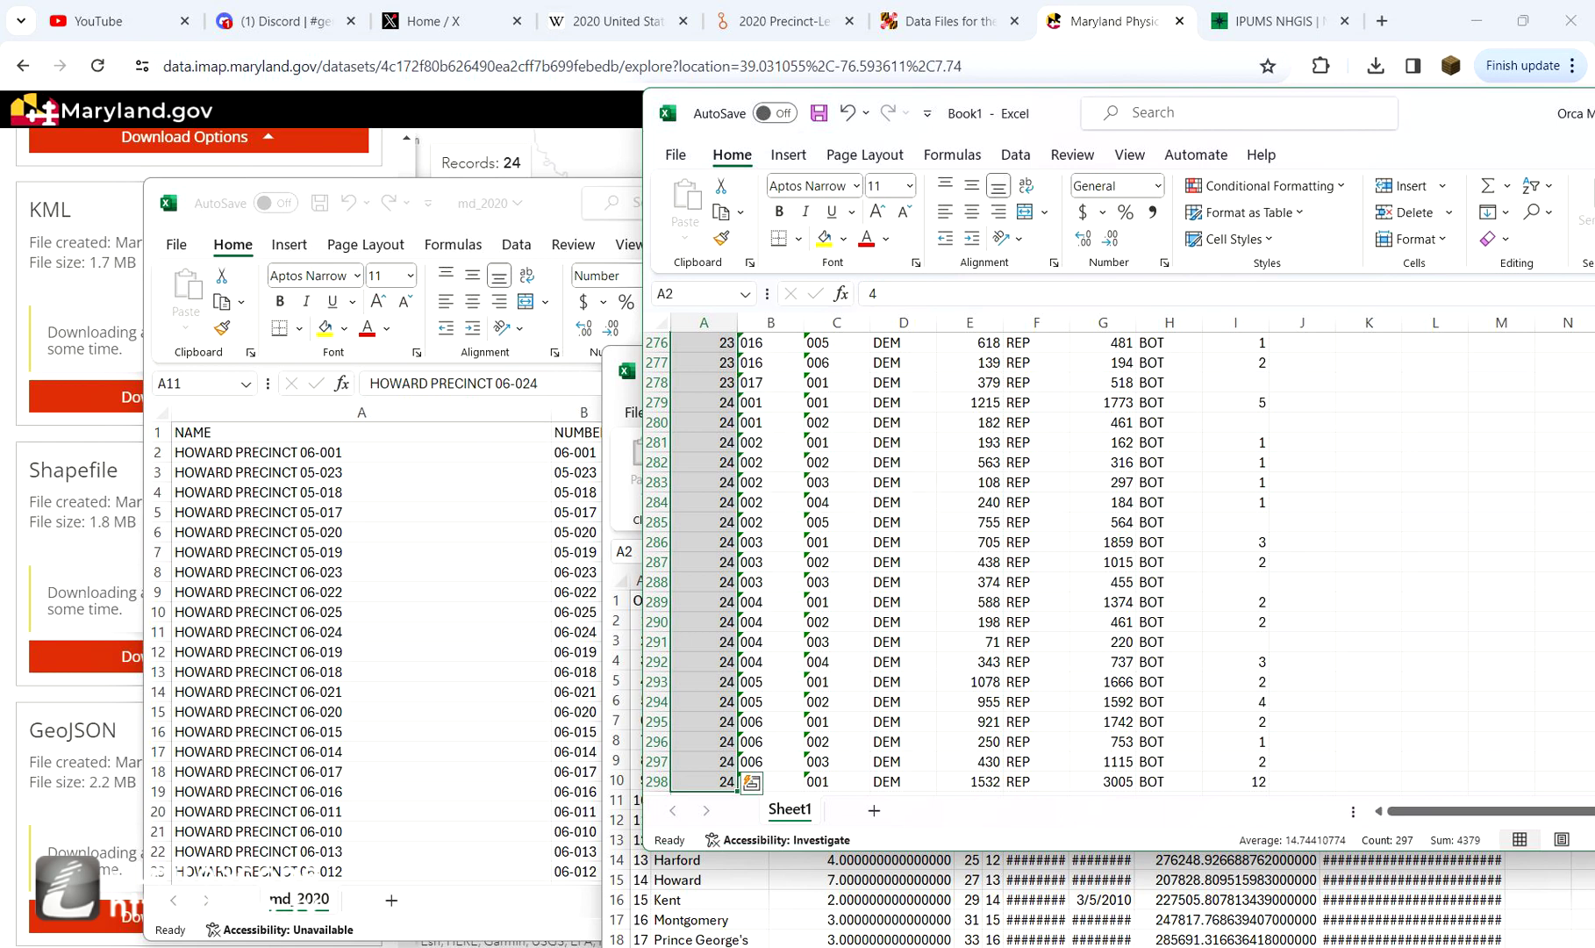
left_click(703, 462)
key("ctrl+Home")
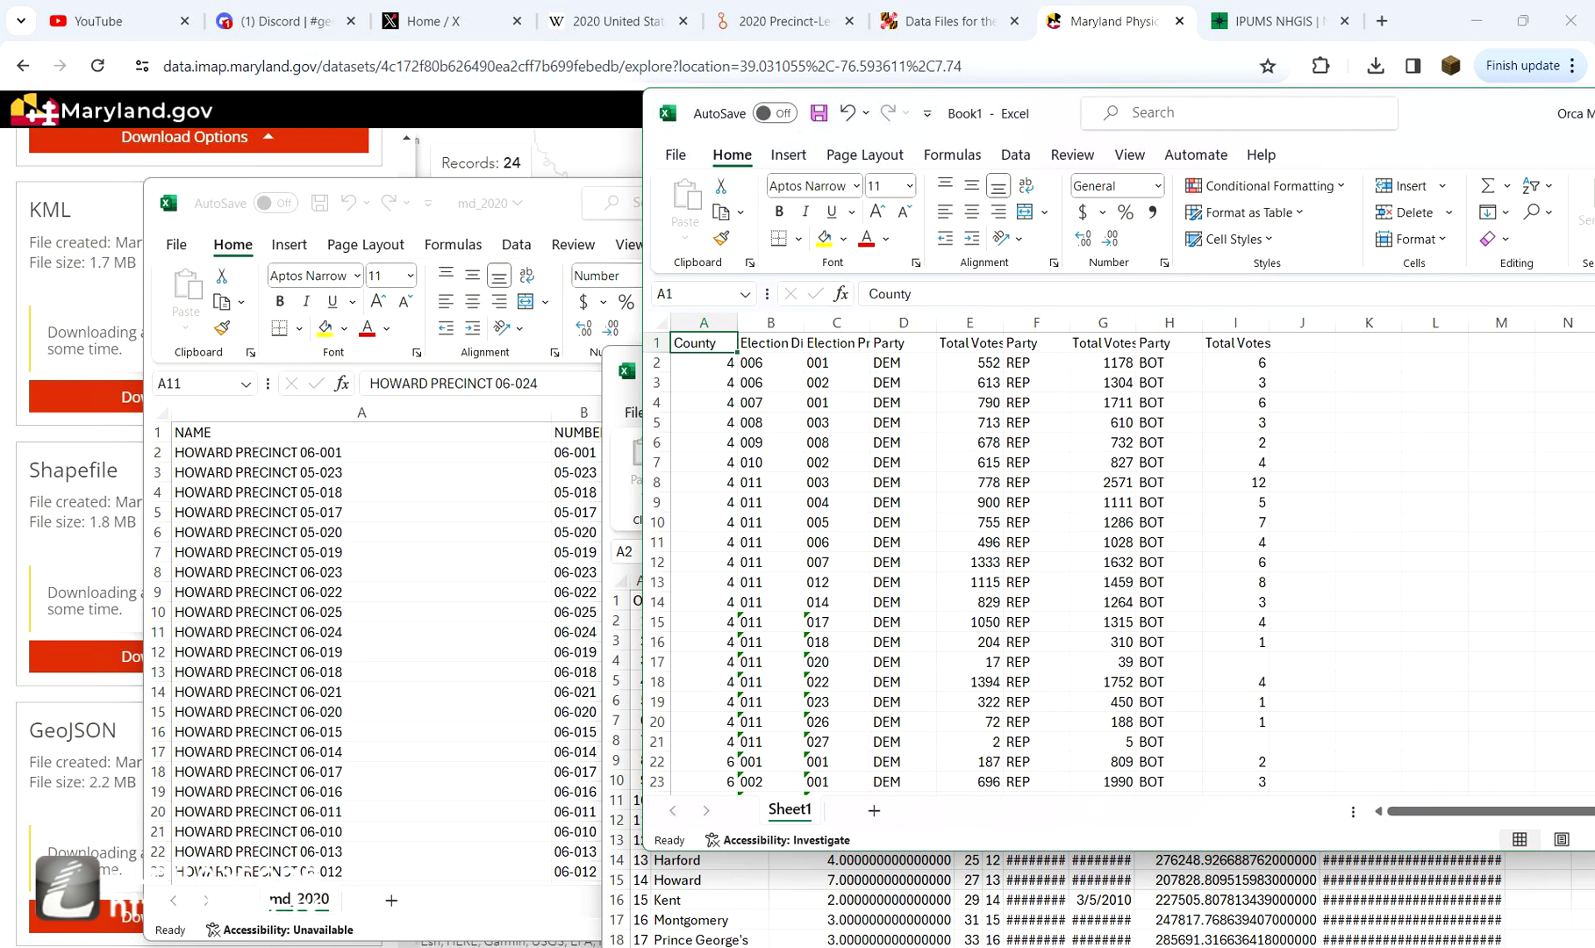
- Move the BNDY_CountyPhyBoundaryGen_DoIT table window lower so more of the md_2020 workbook is uncovered, and return to Book1
left_click(1053, 899)
left_click_drag(1328, 372, 1183, 544)
left_click(1215, 447)
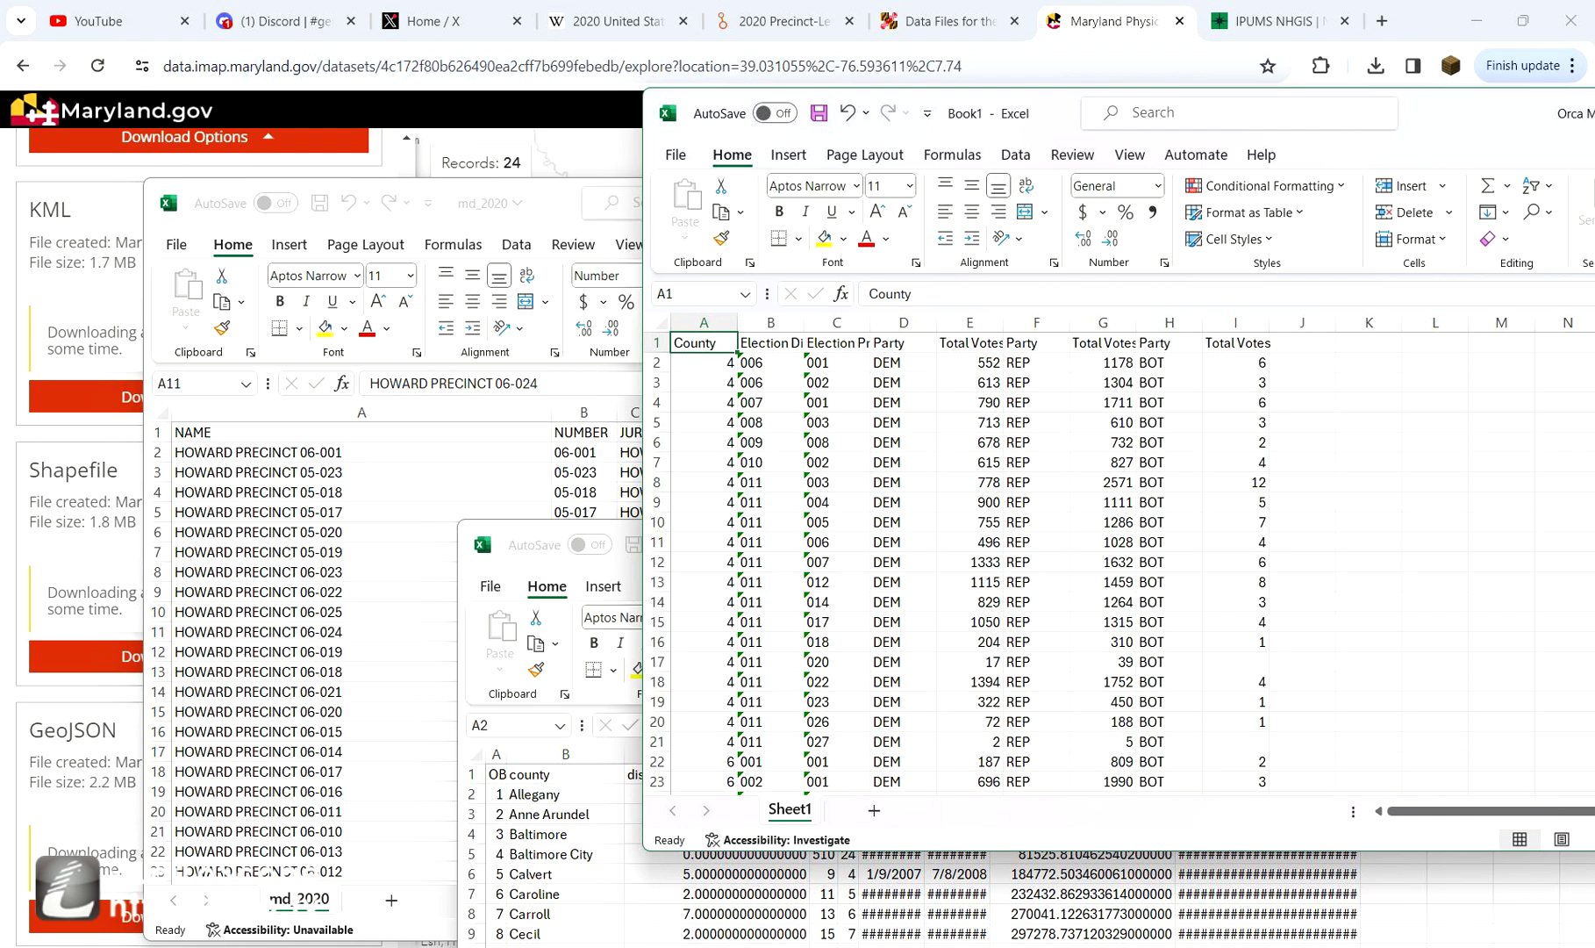
- Copy the NAME header from md_2020 into cell J1 of Book1
left_click(362, 472)
left_click(362, 433)
key("ctrl+c")
left_click(1053, 132)
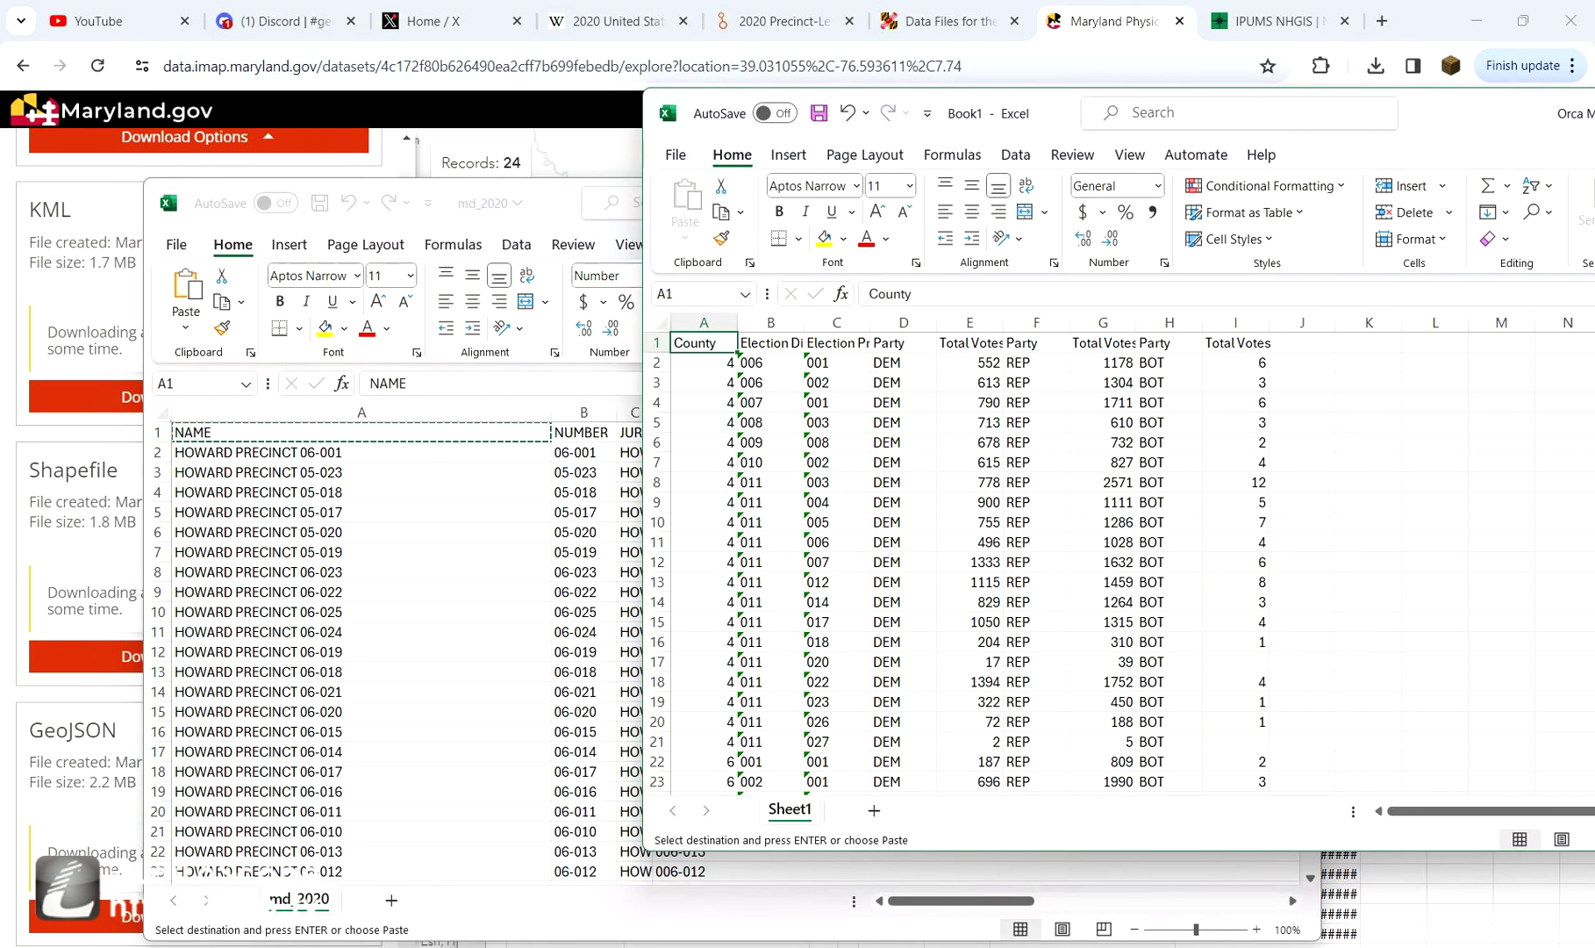
left_click(1303, 343)
key("ctrl+v")
- Examine the county names in the boundary table and the precinct name format in md_2020's NAME column
left_click(1439, 899)
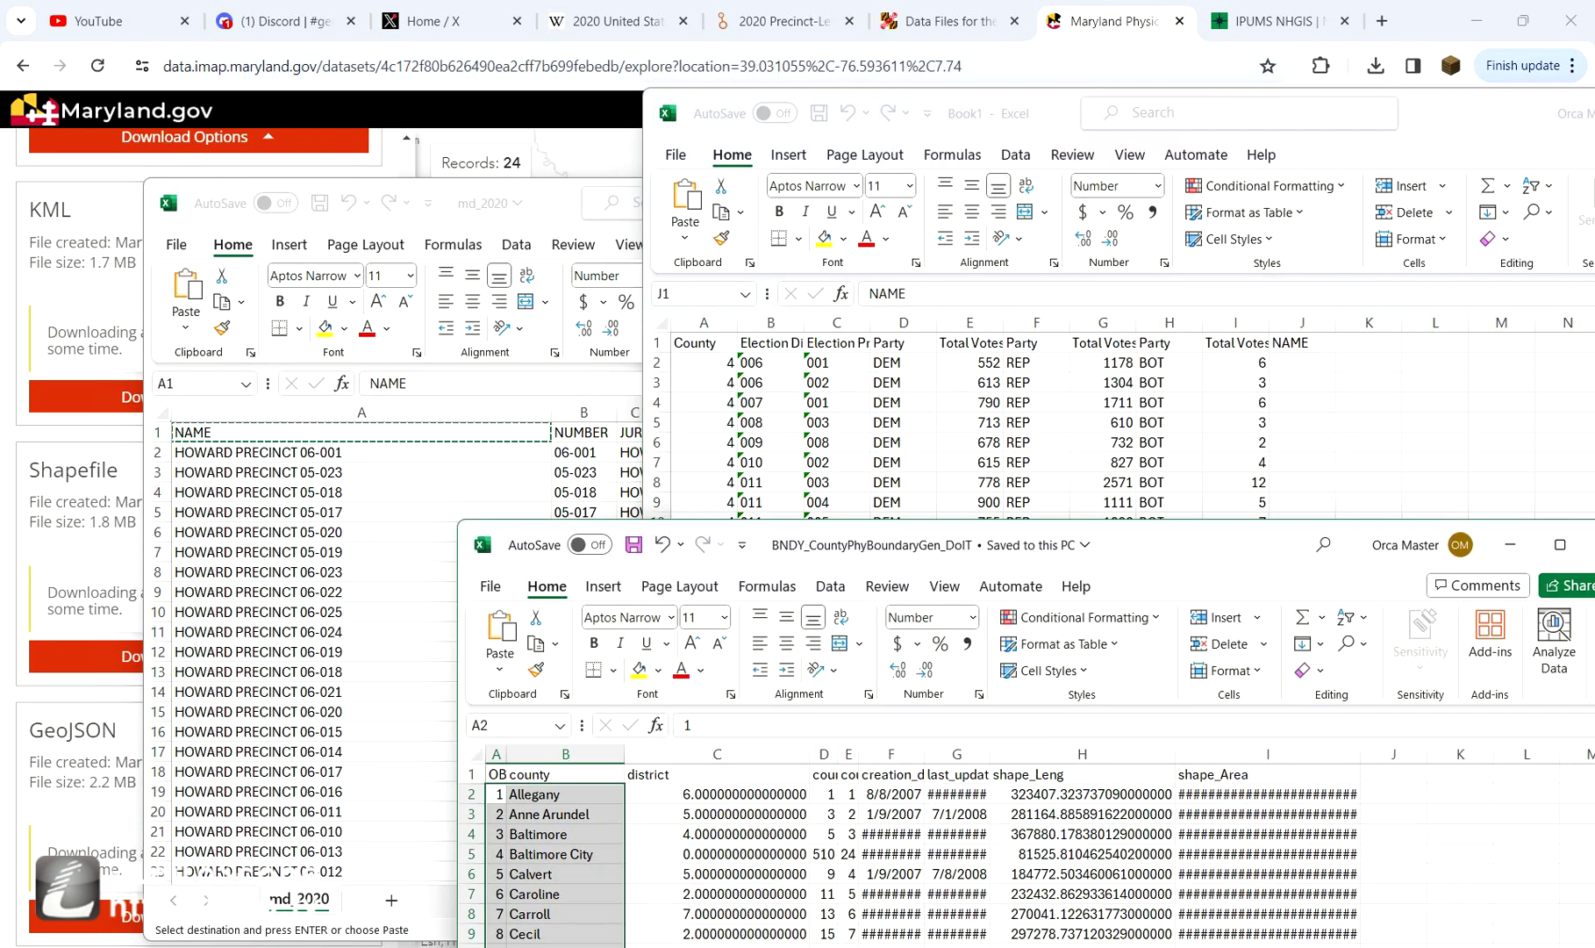
left_click(565, 775)
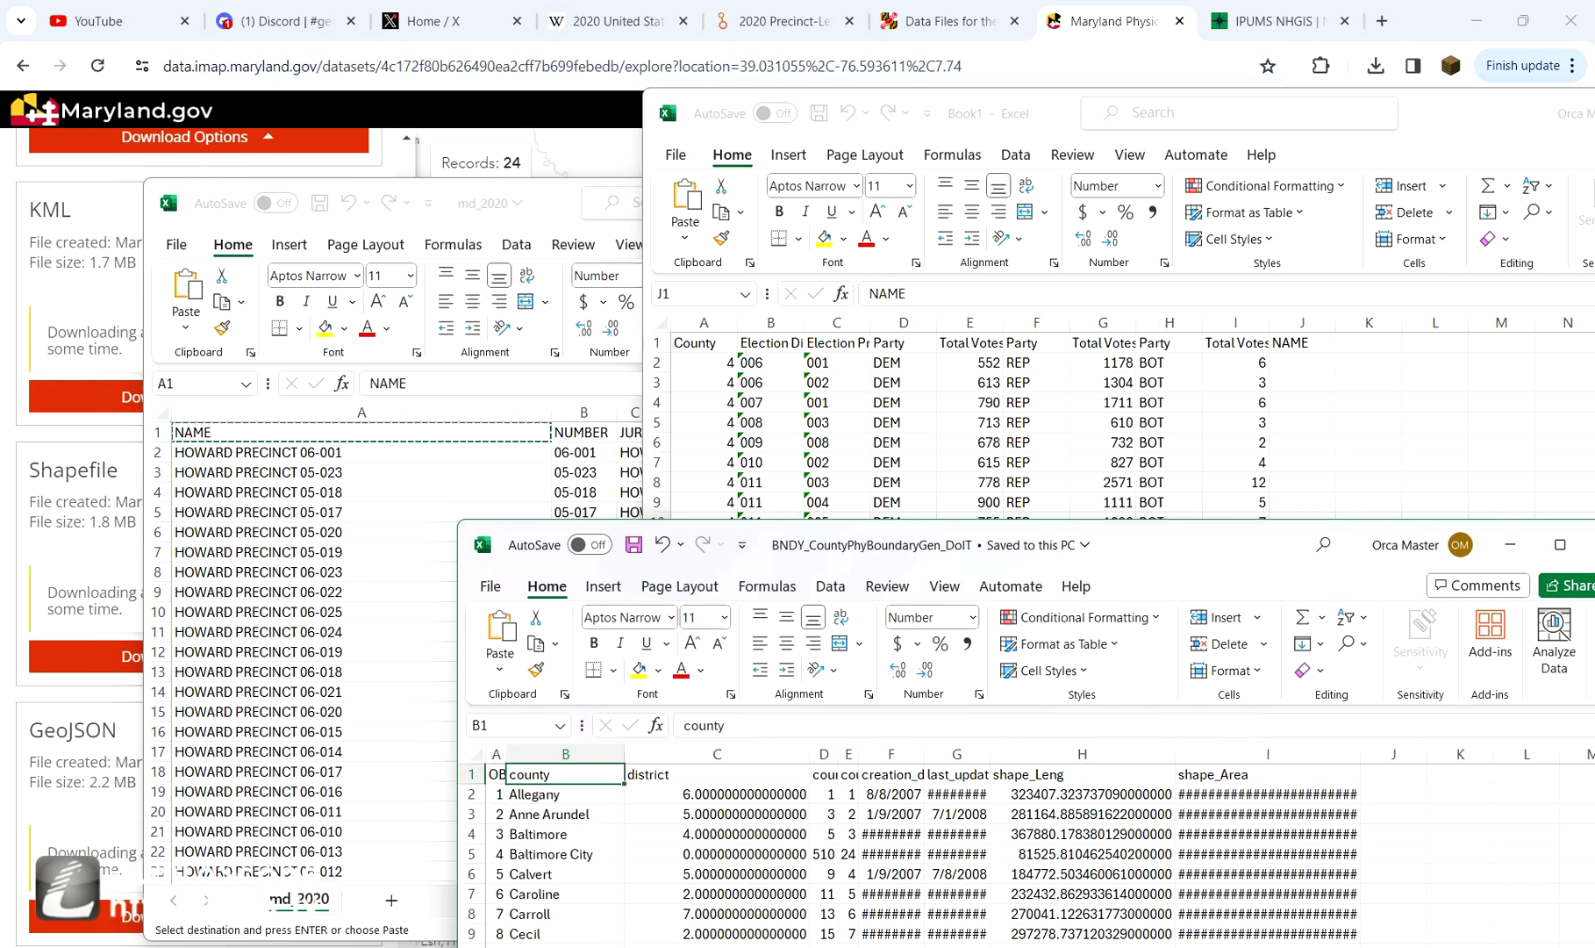
left_click_drag(565, 813, 565, 934)
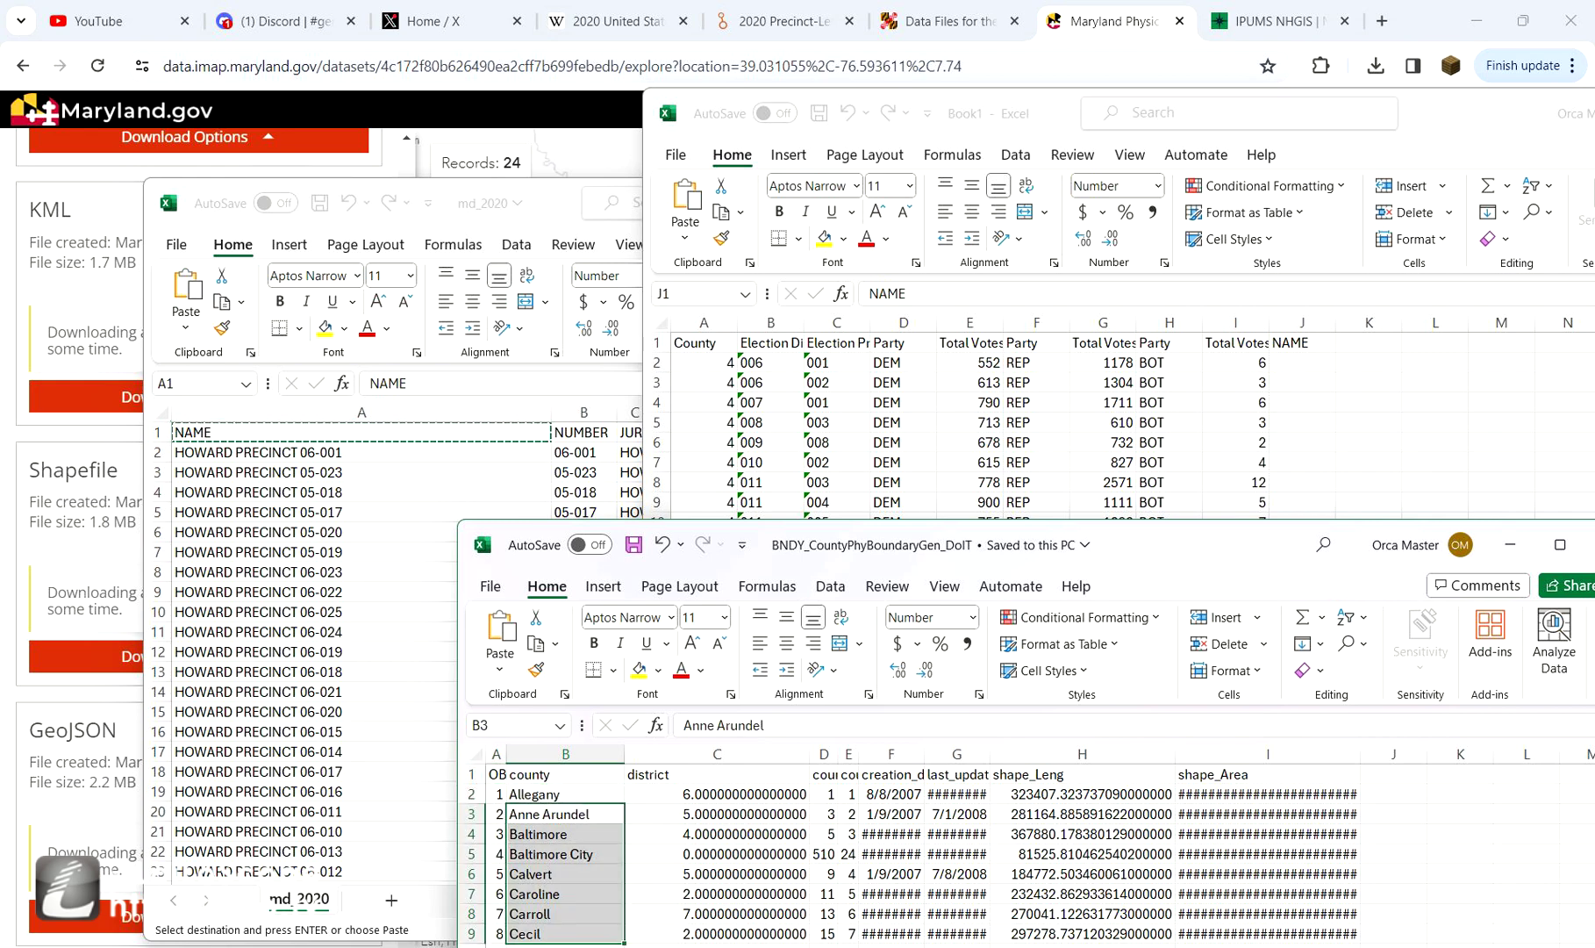
left_click(565, 815)
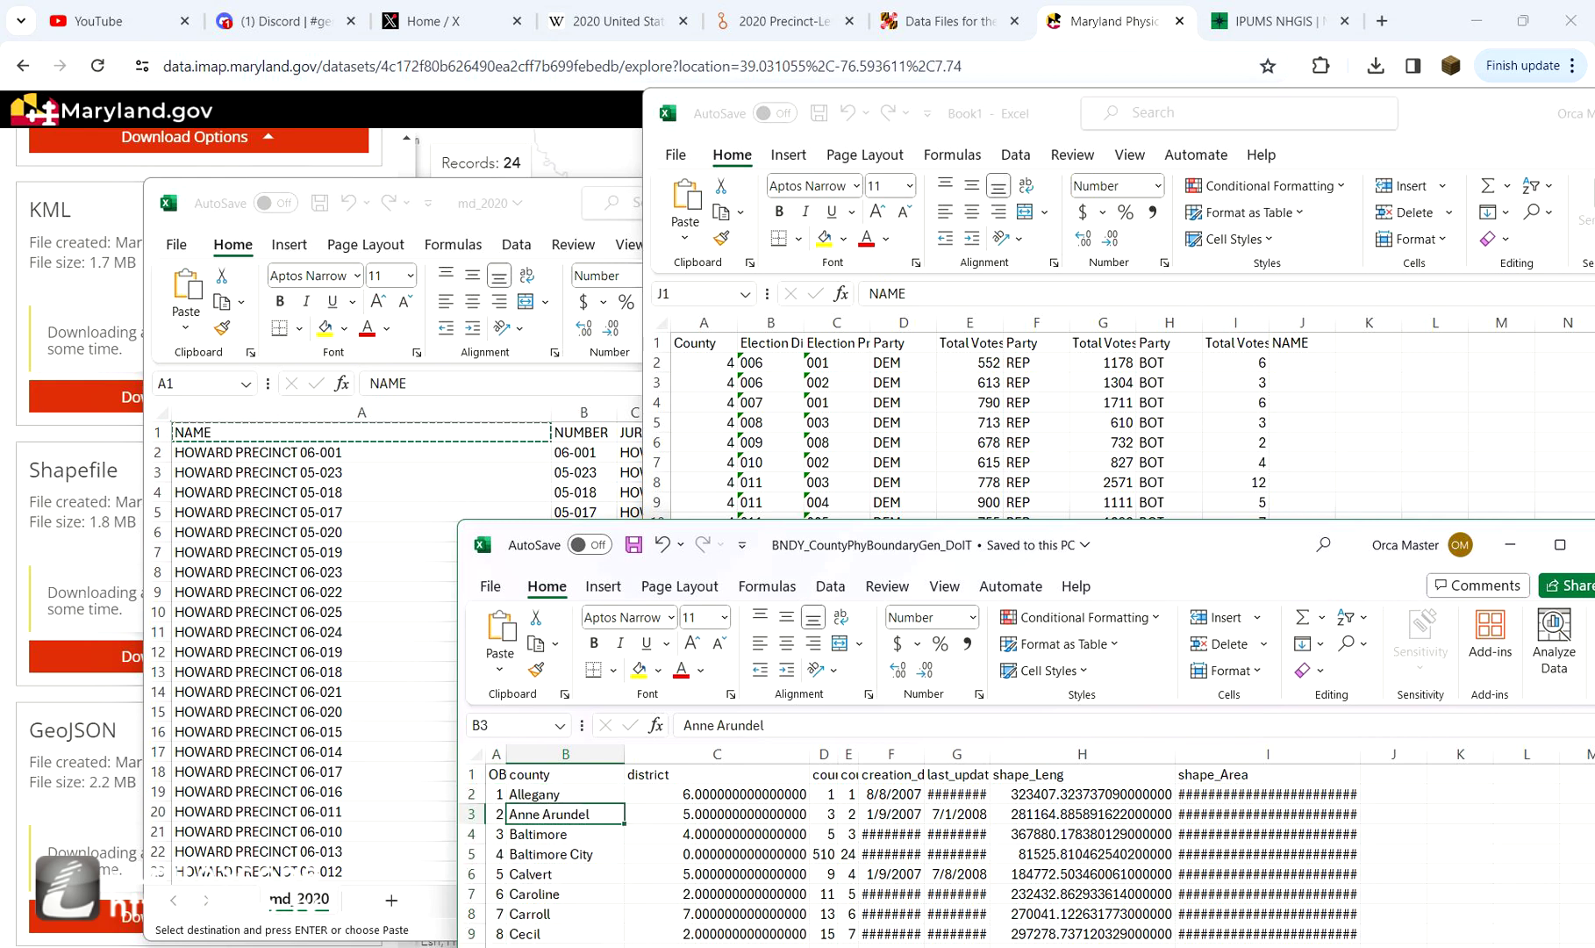
left_click(361, 572)
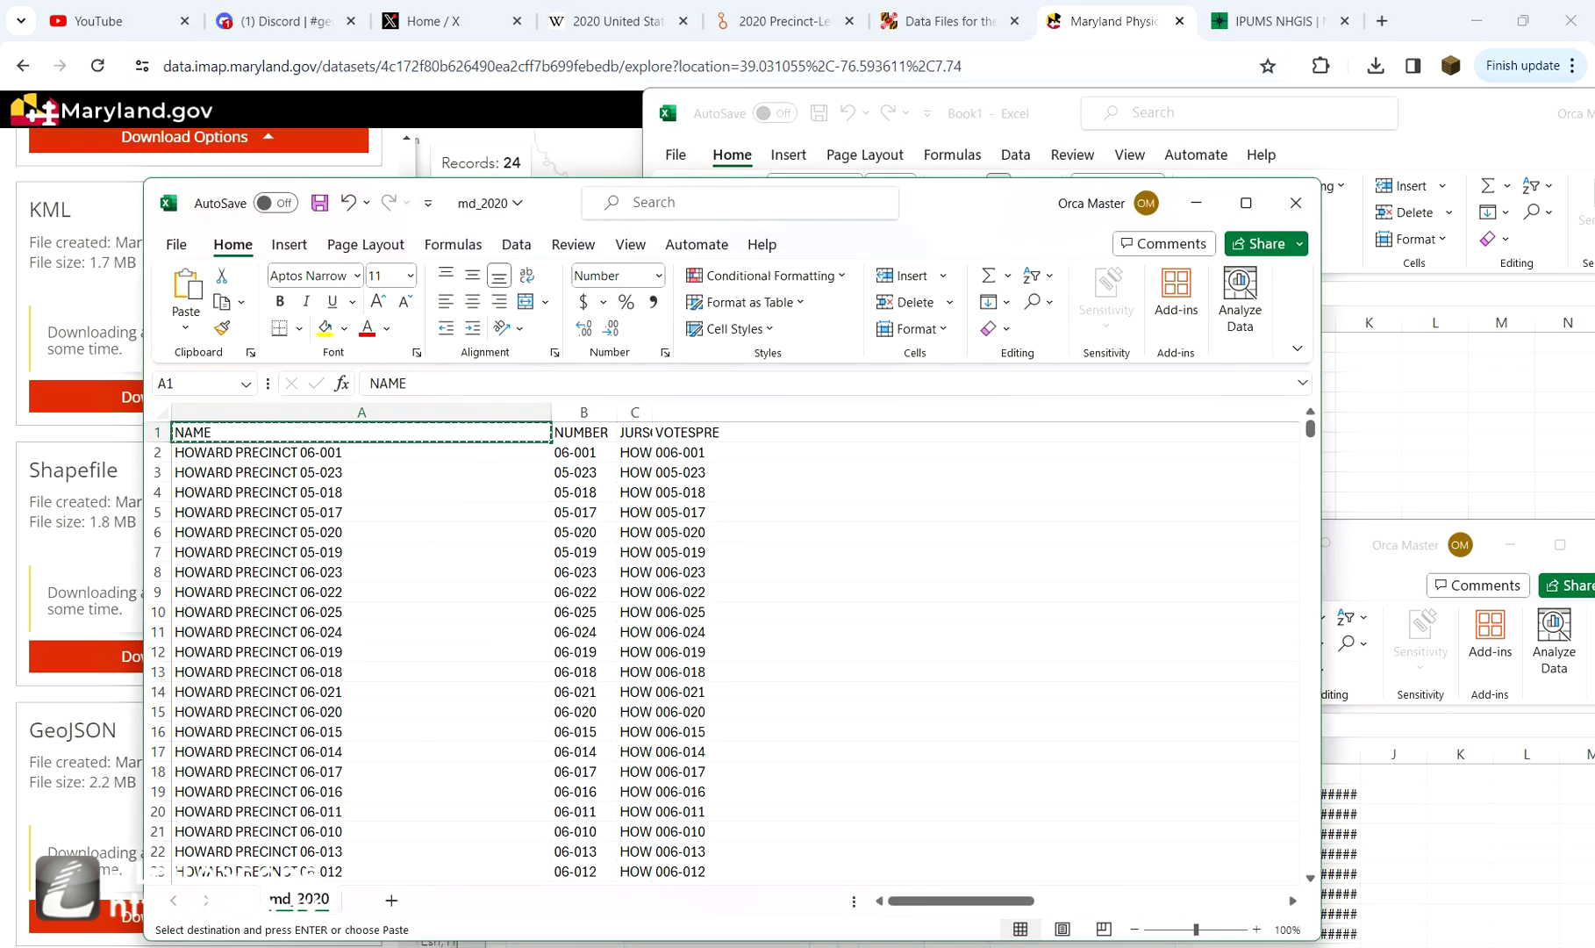
left_click_drag(362, 473, 361, 673)
key("Escape")
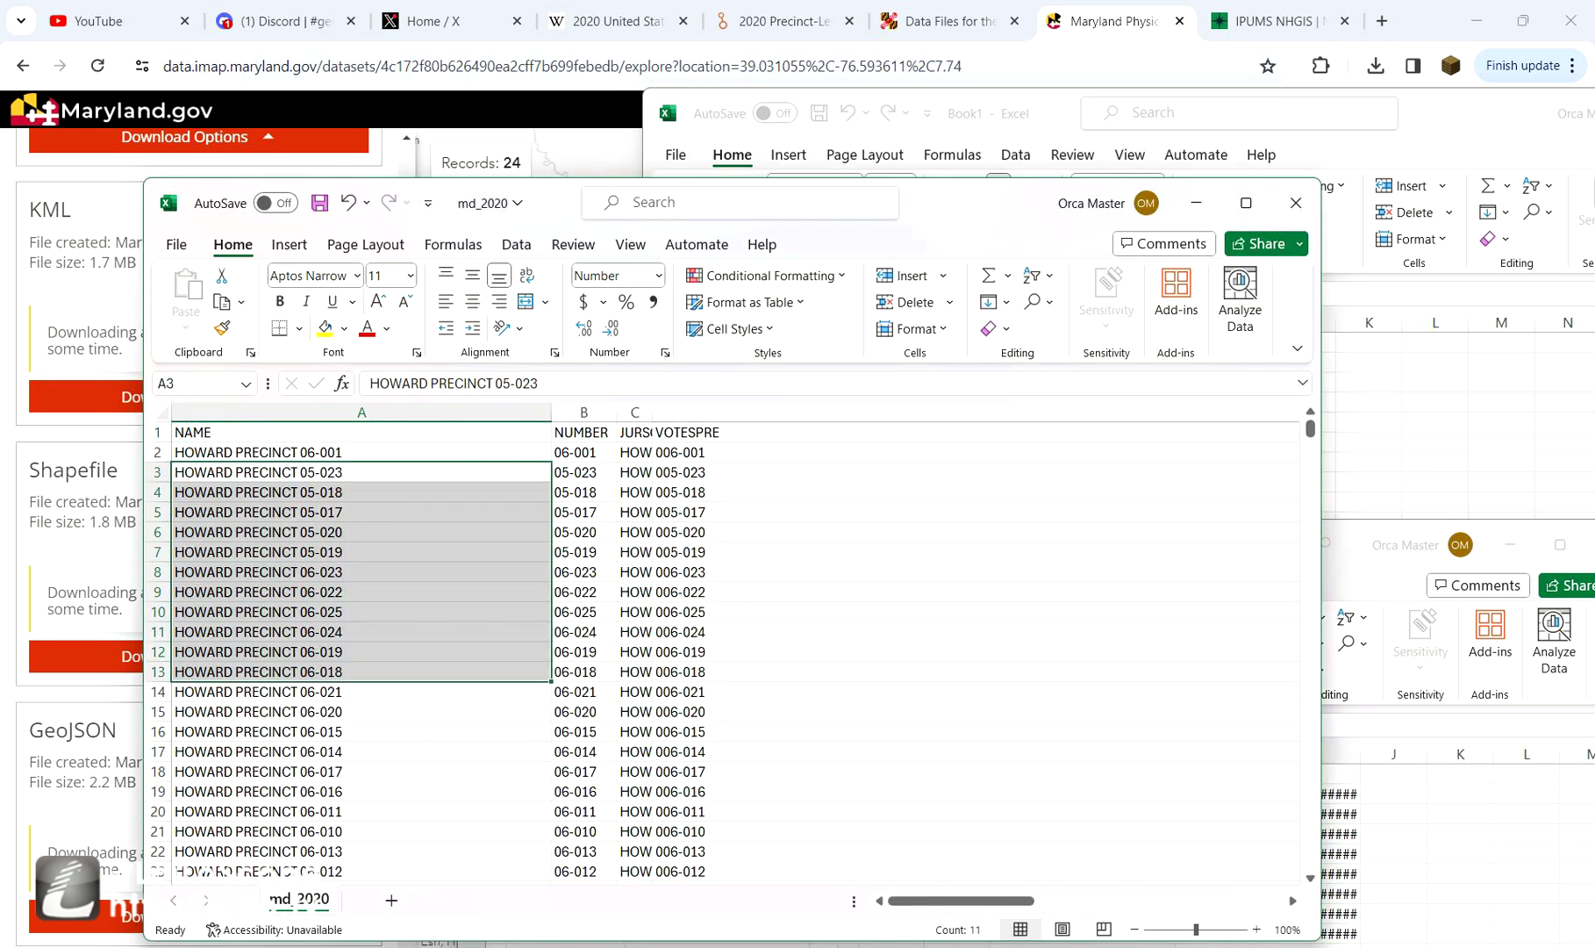
- Start a formula in Book1's J2 with UPPER around an exact-match VLOOKUP of A2 in the boundary table's columns A:B, returning column 2
left_click(1053, 132)
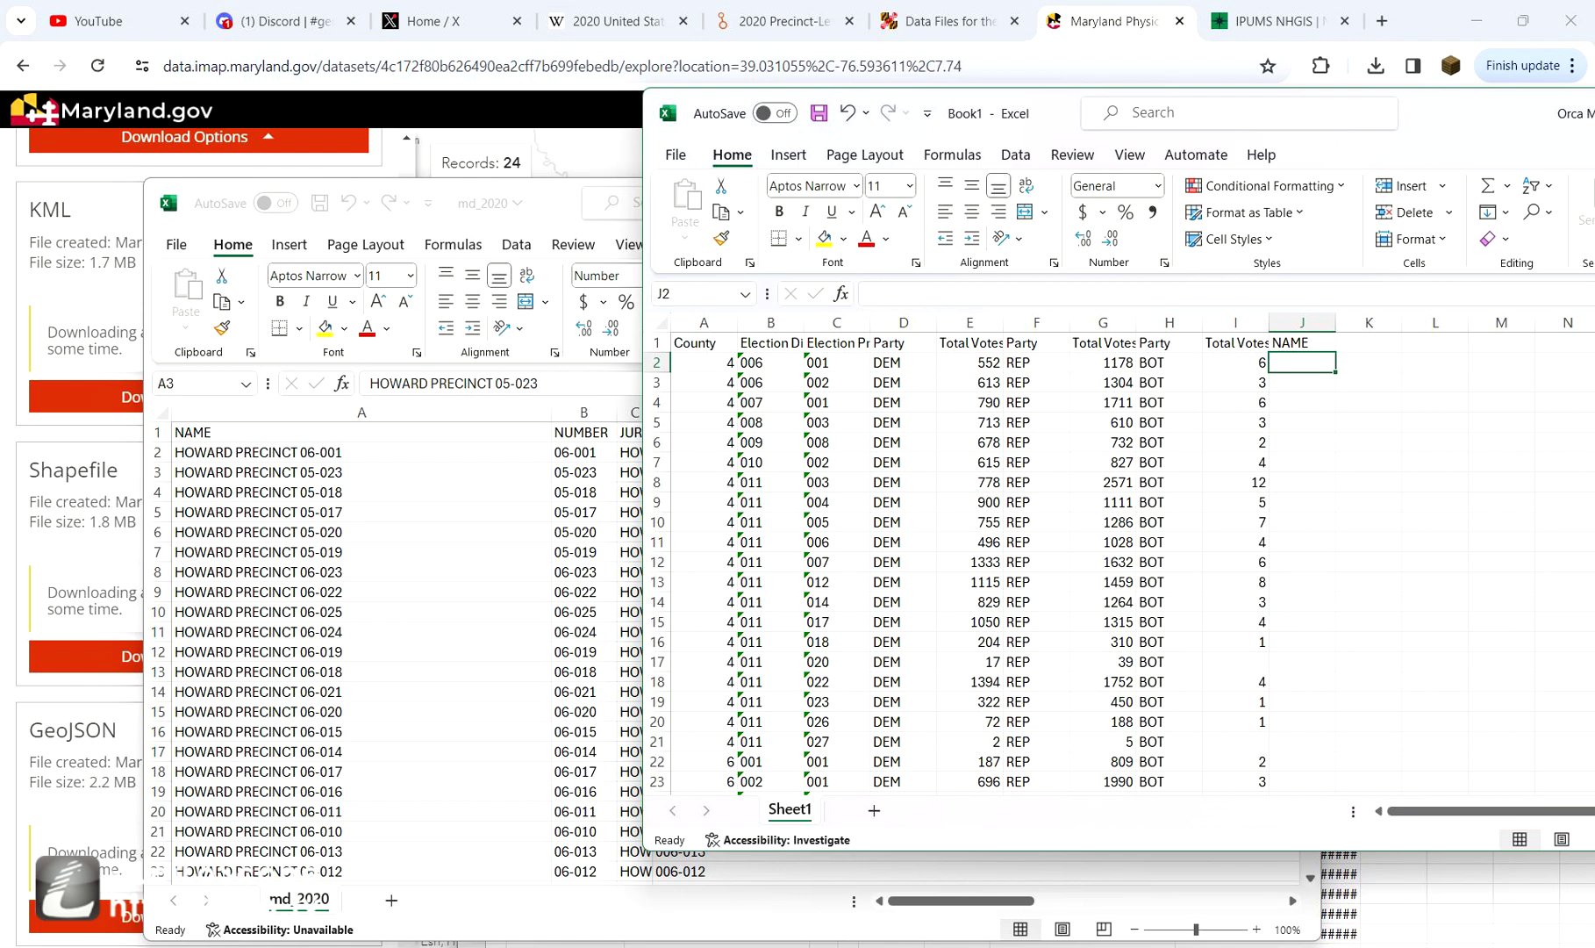
type("=upper(")
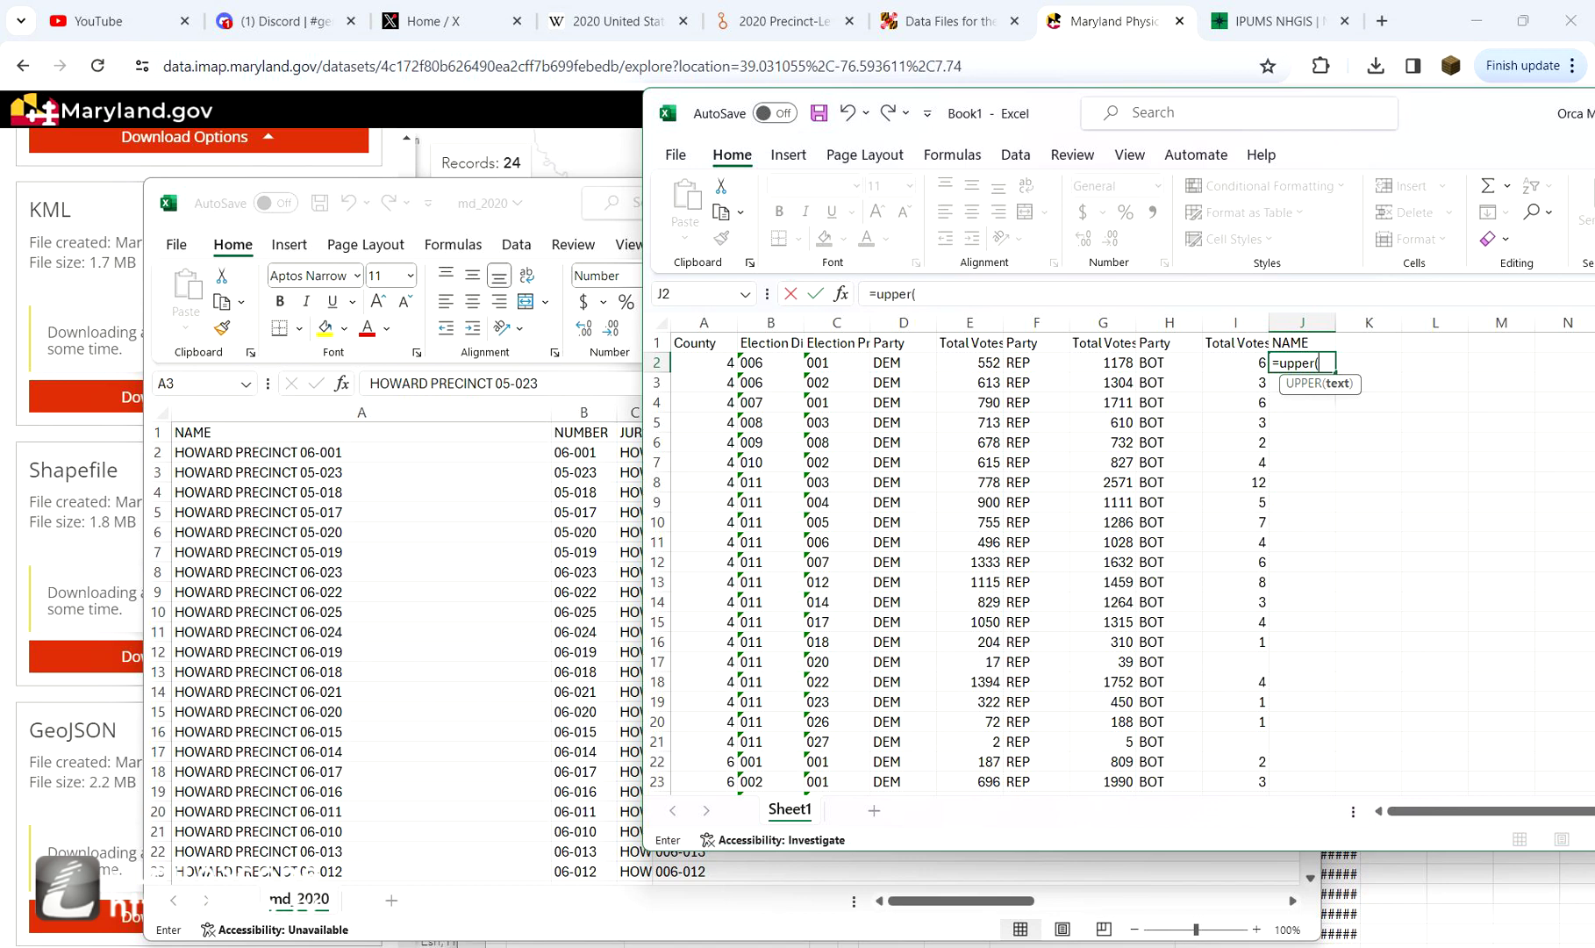
type("vlookup(")
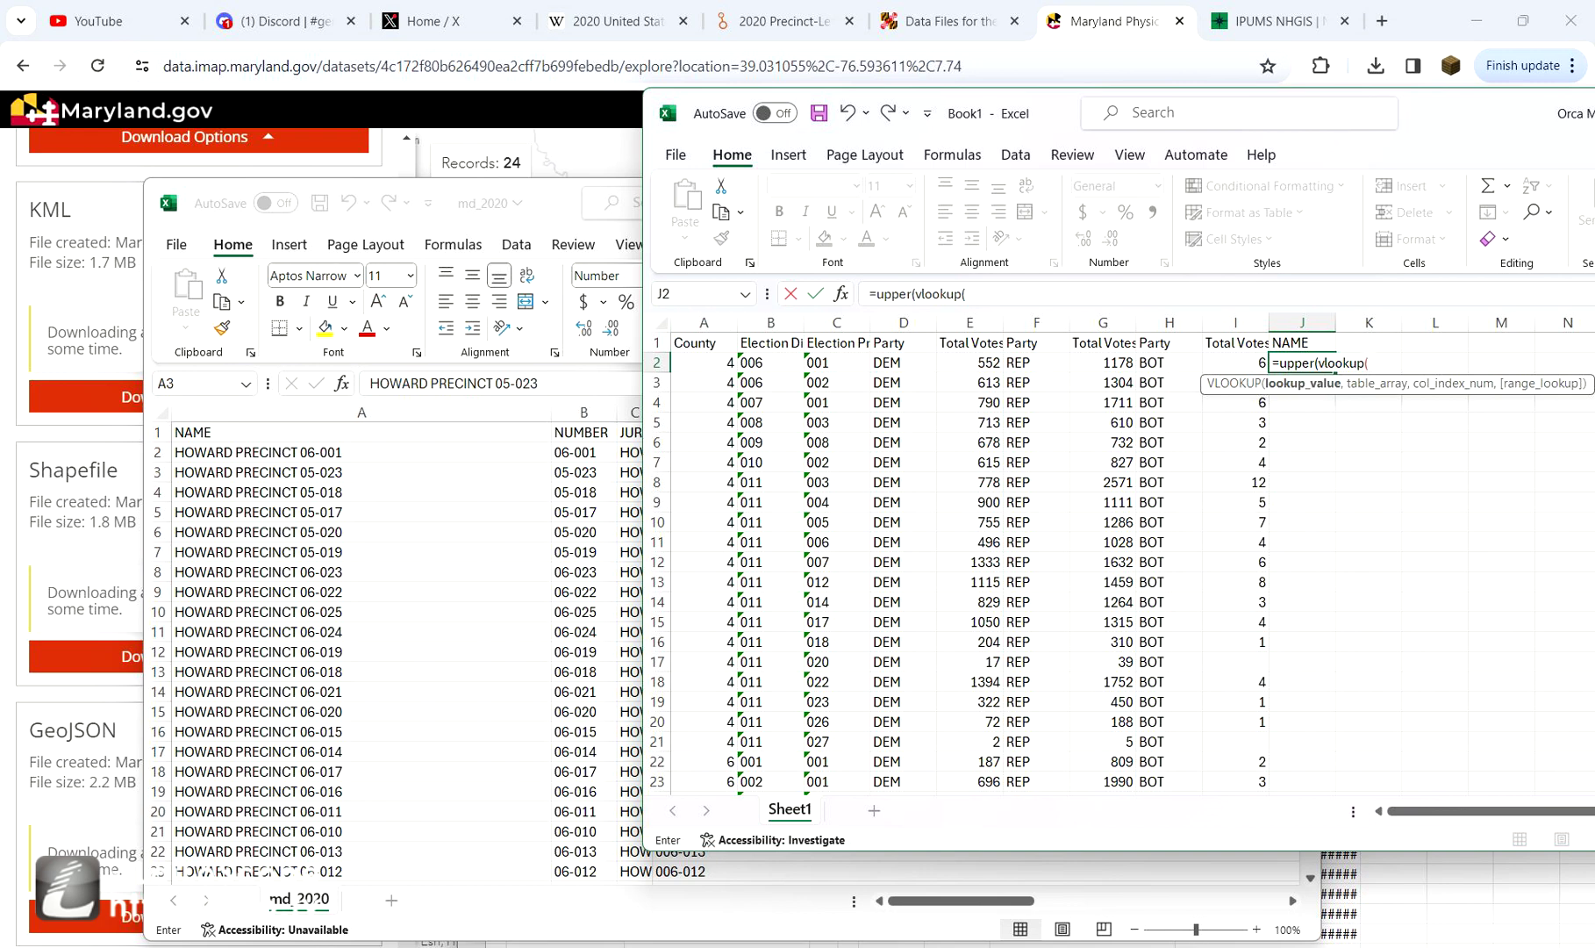
left_click(704, 363)
type(",")
key("ctrl+Tab")
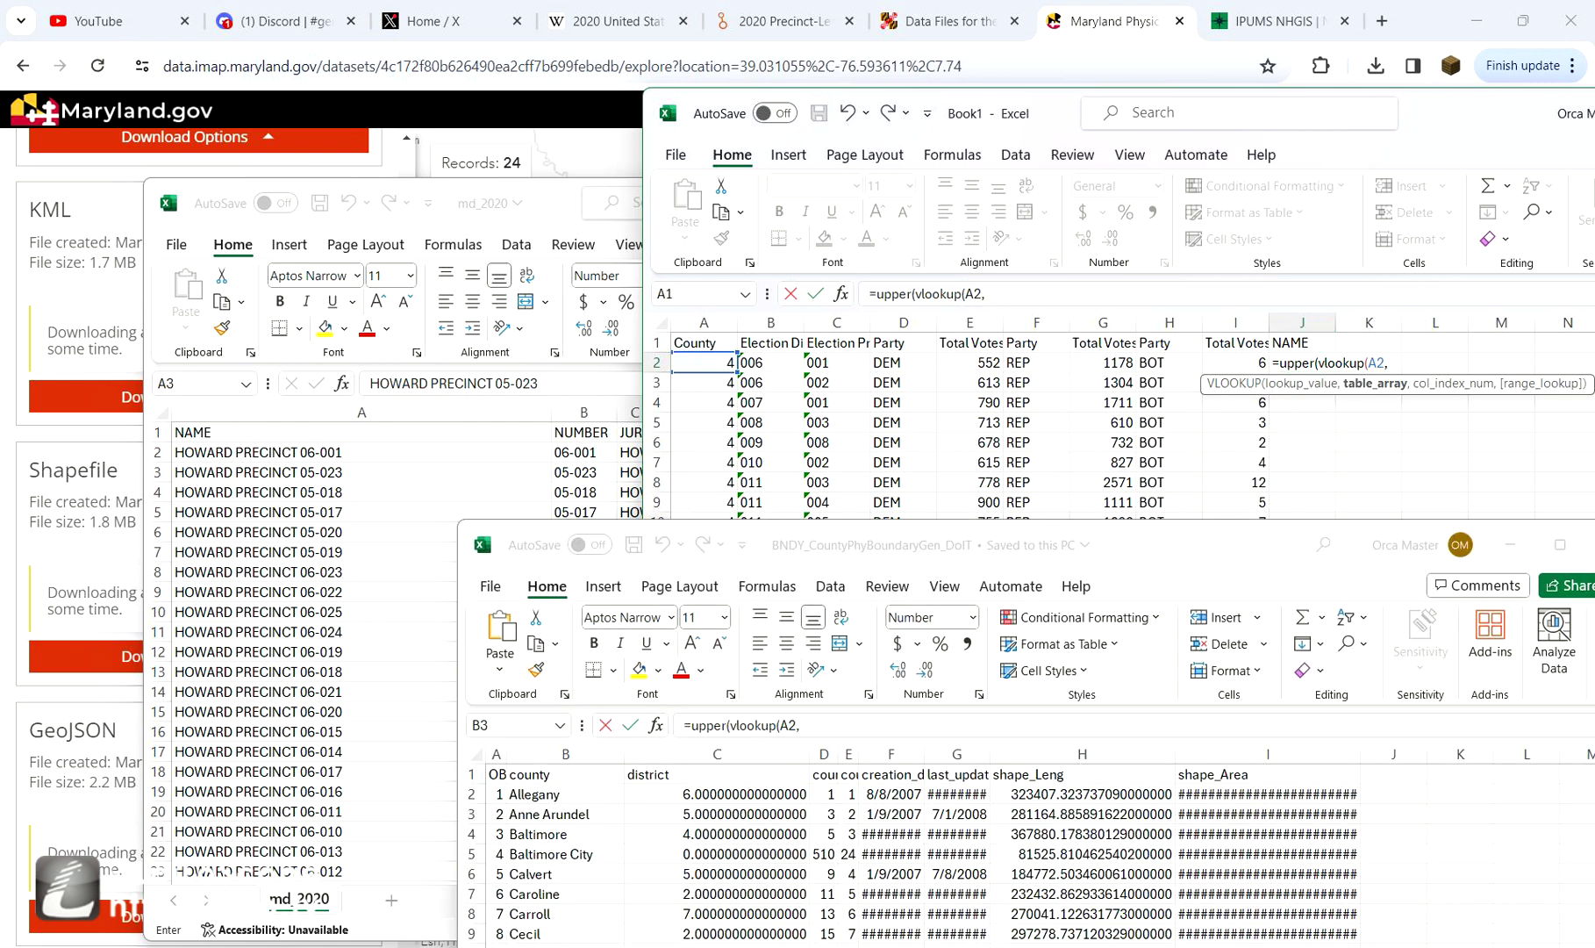
left_click_drag(497, 754, 565, 754)
type(",2,FALSE)")
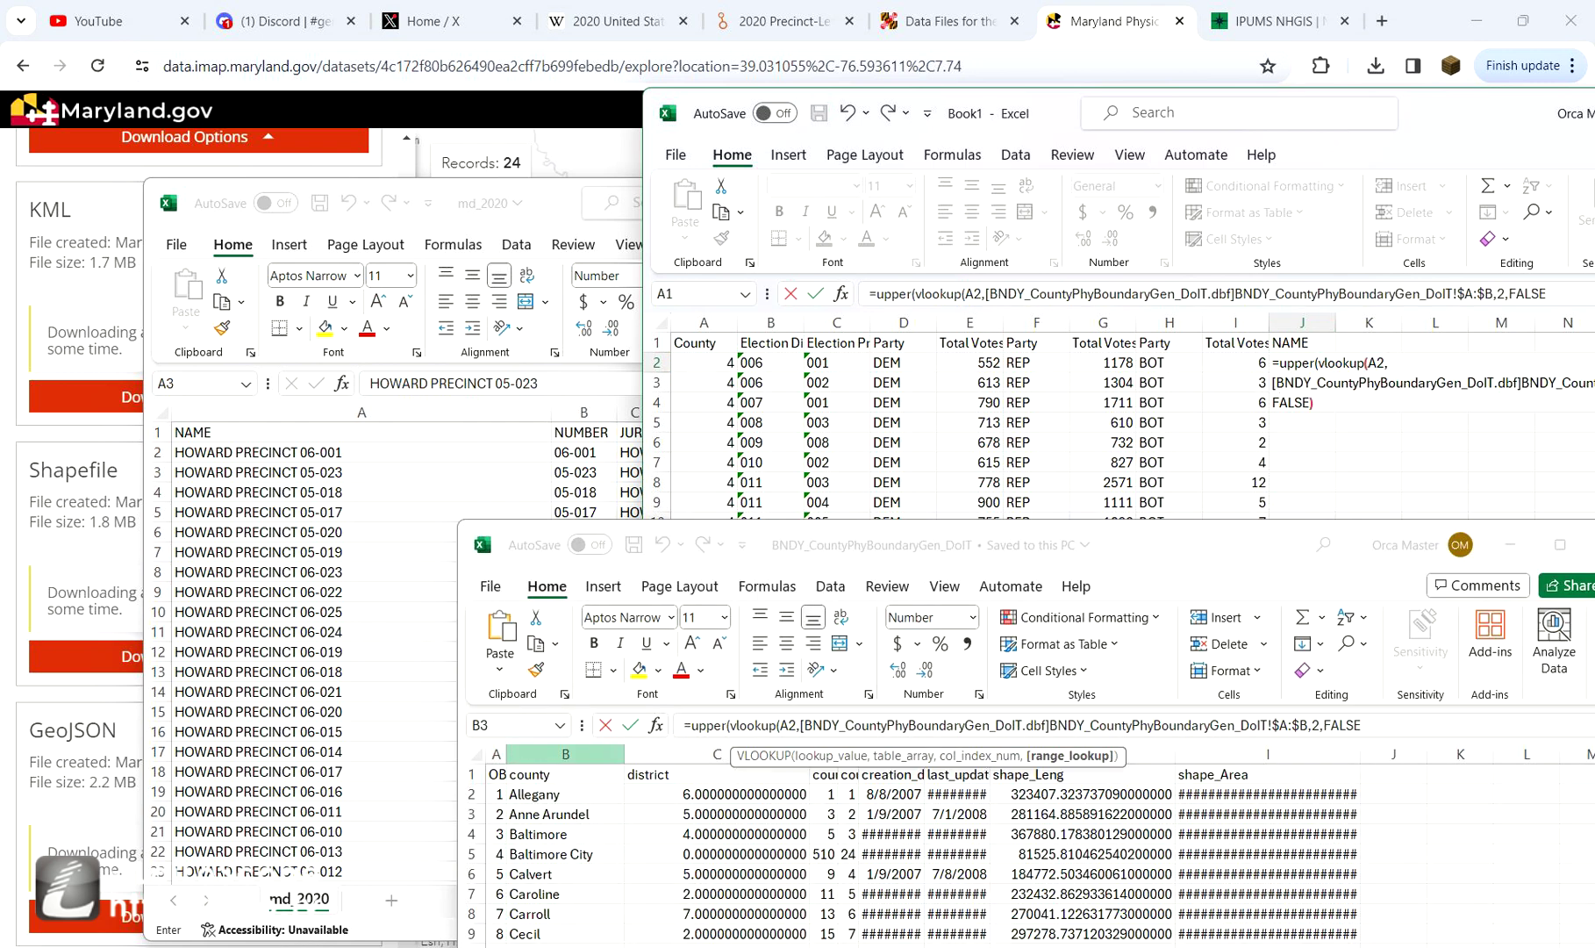
type(")")
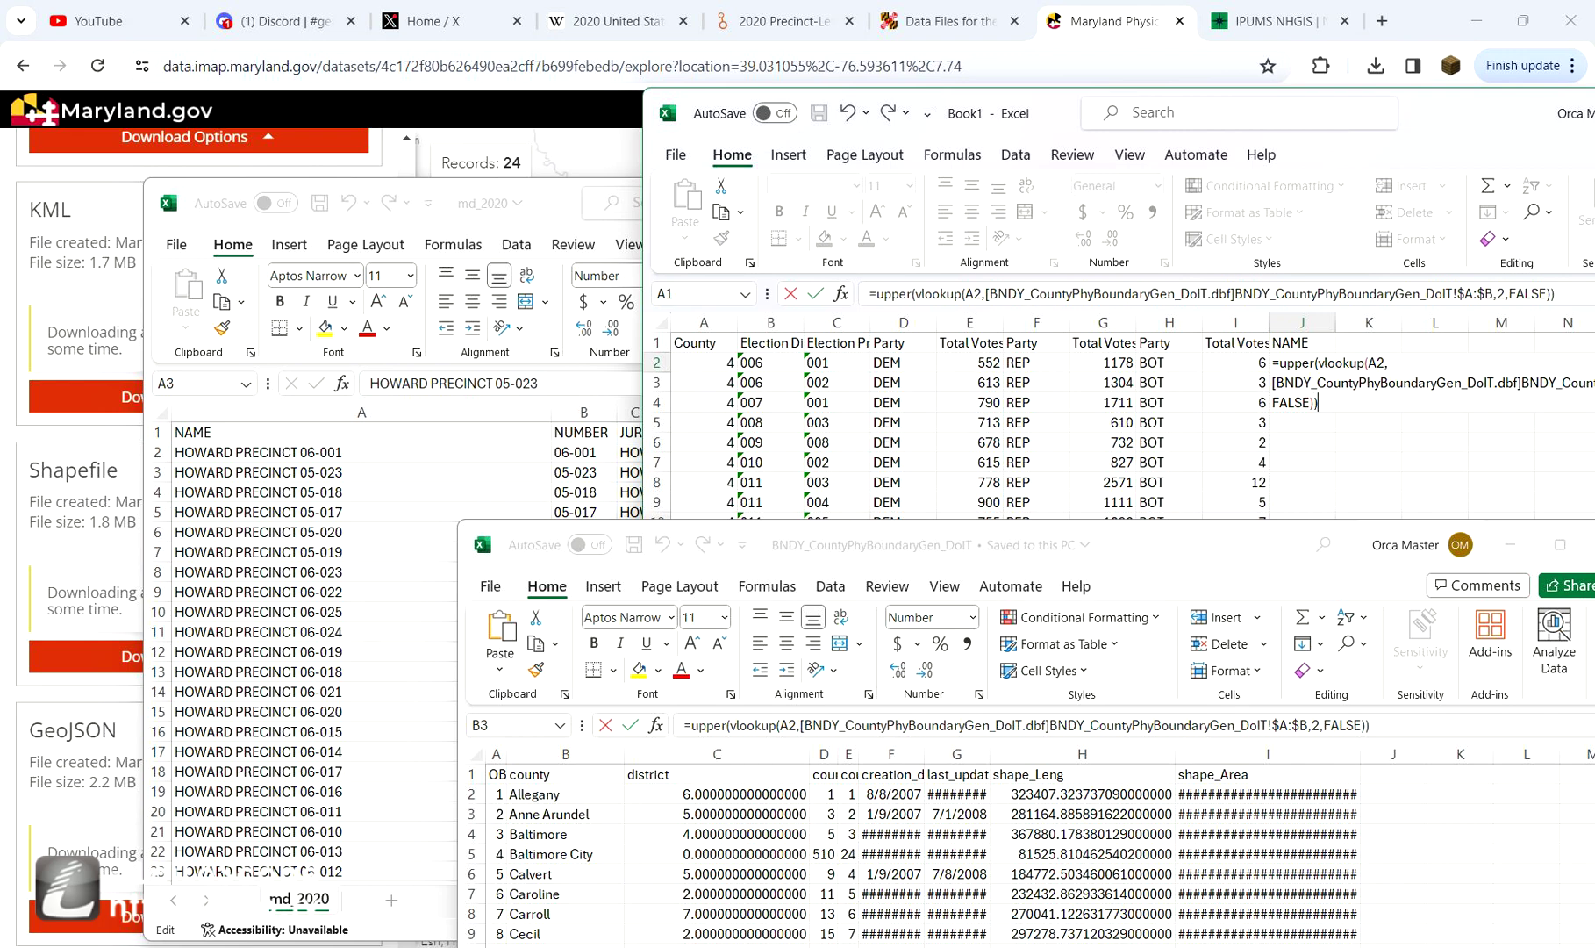
- Extend the J2 formula with " PRECINCT ", the last two characters of B2, a hyphen and C2, and enter it
left_click(1404, 725)
key("alt+Tab")
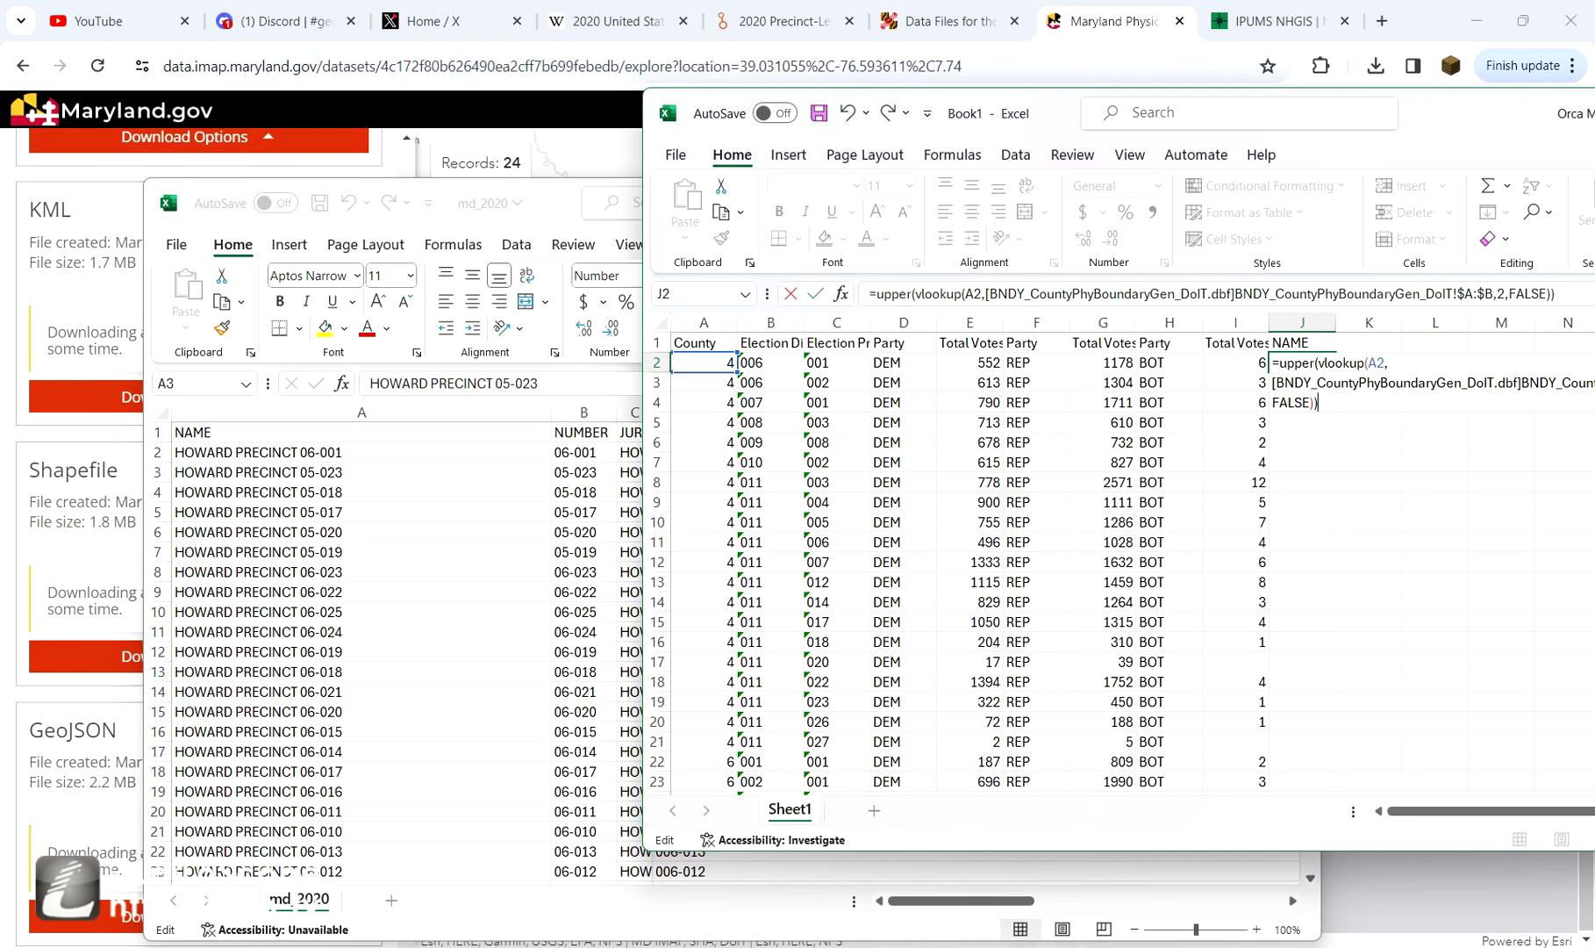
type("&\" PRECINCT \"*")
key("BackSpace")
type("&right(")
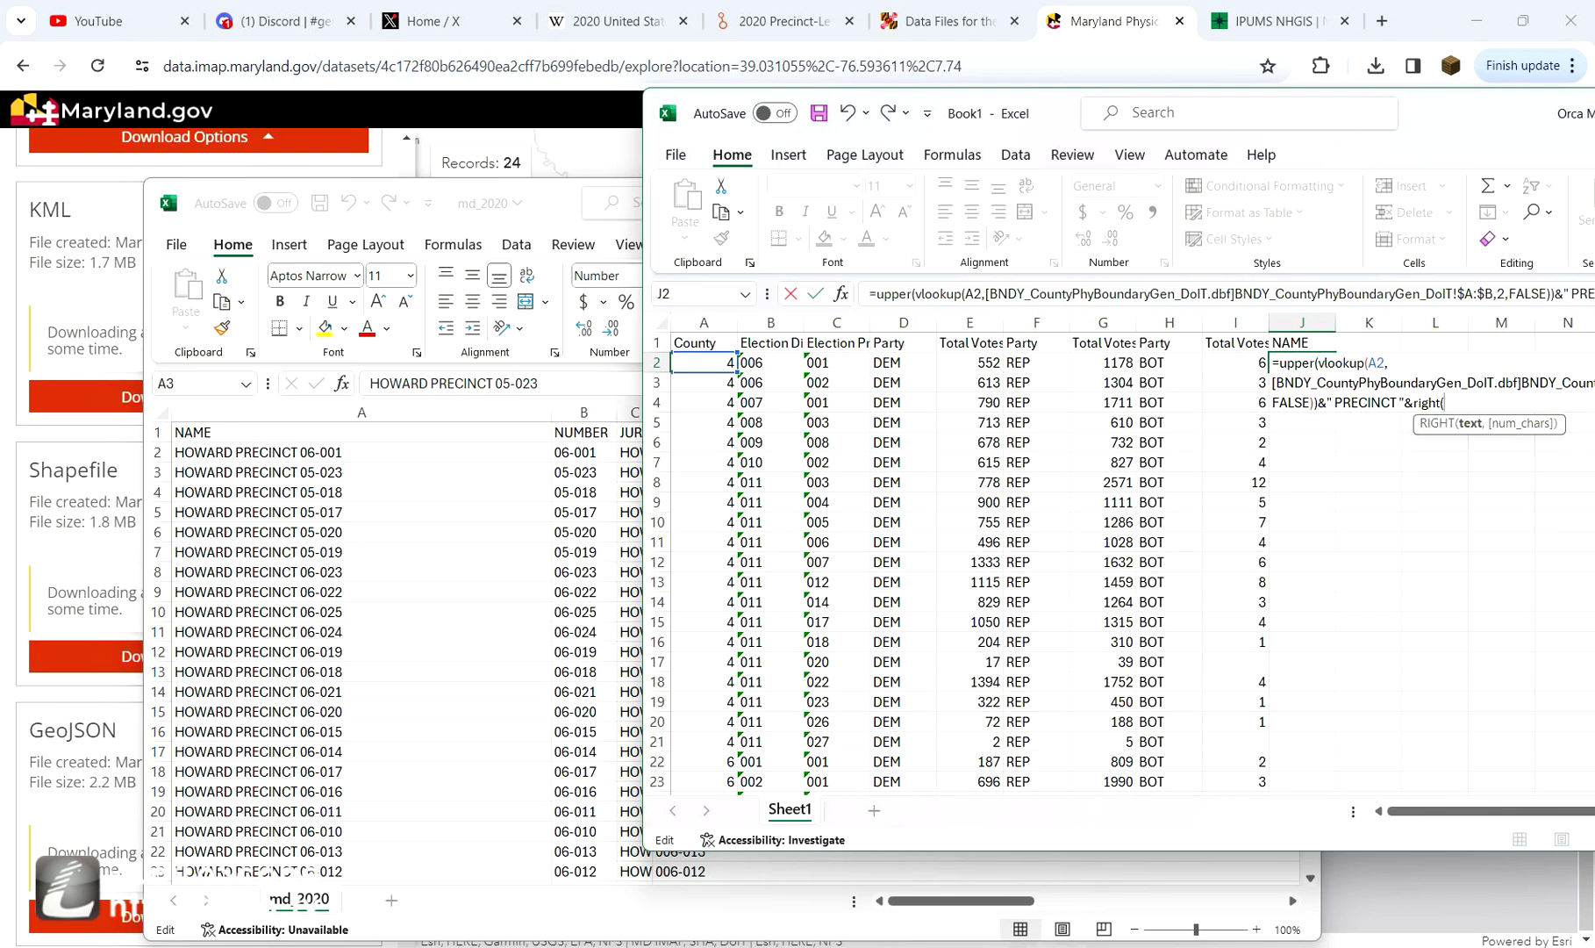
left_click(771, 363)
type(",2)&\"-")
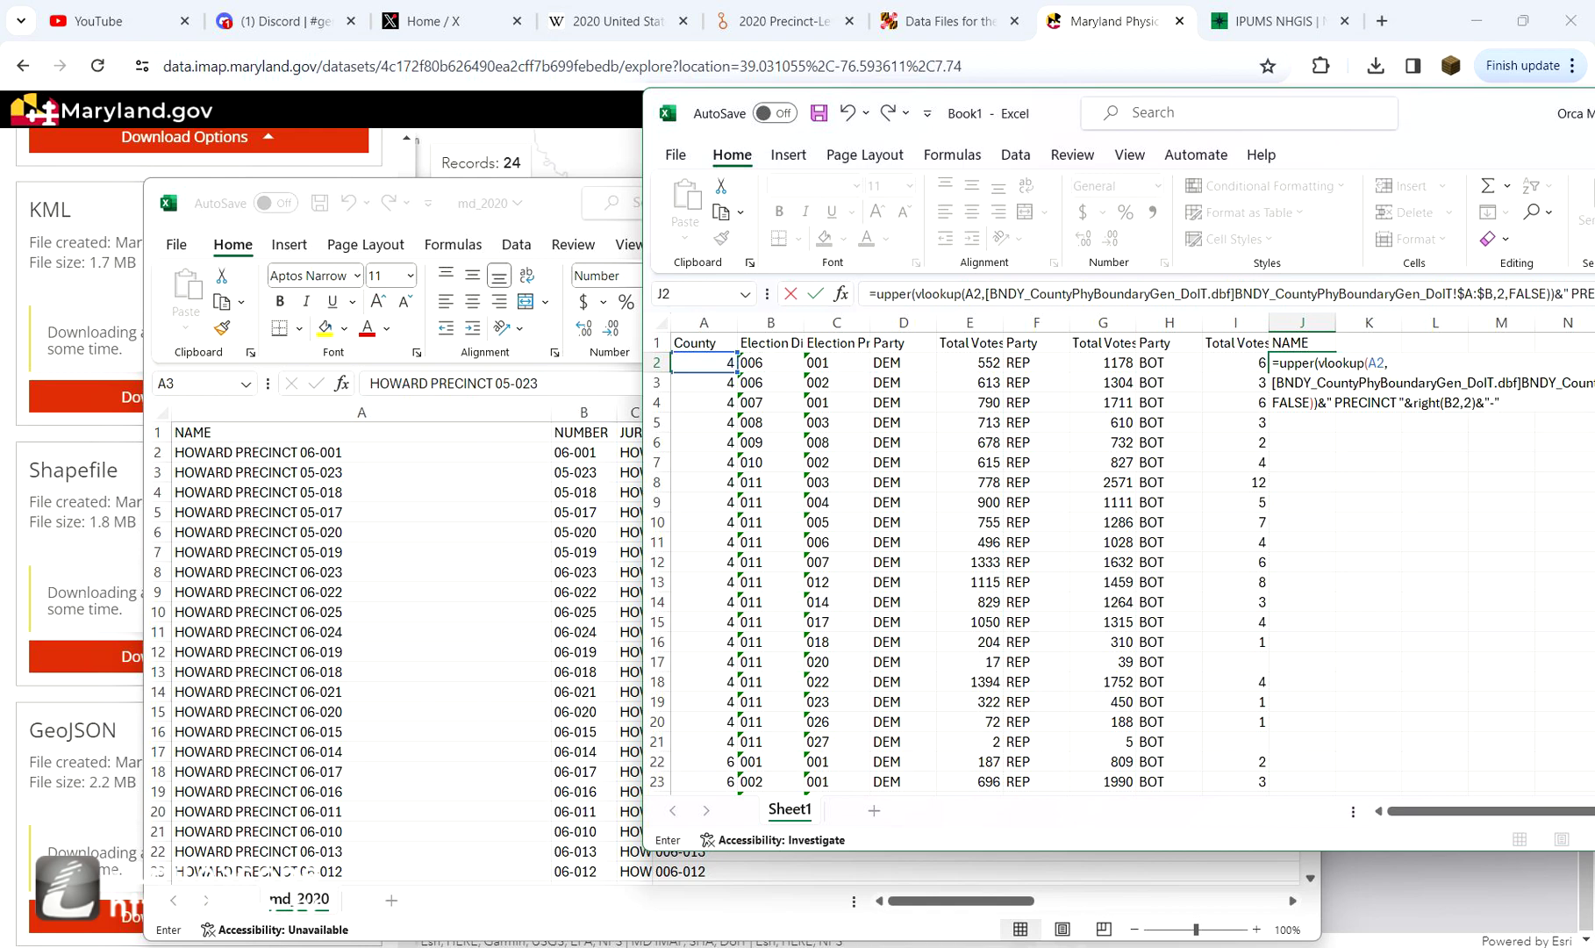
type("\"&")
left_click(836, 362)
key("Return")
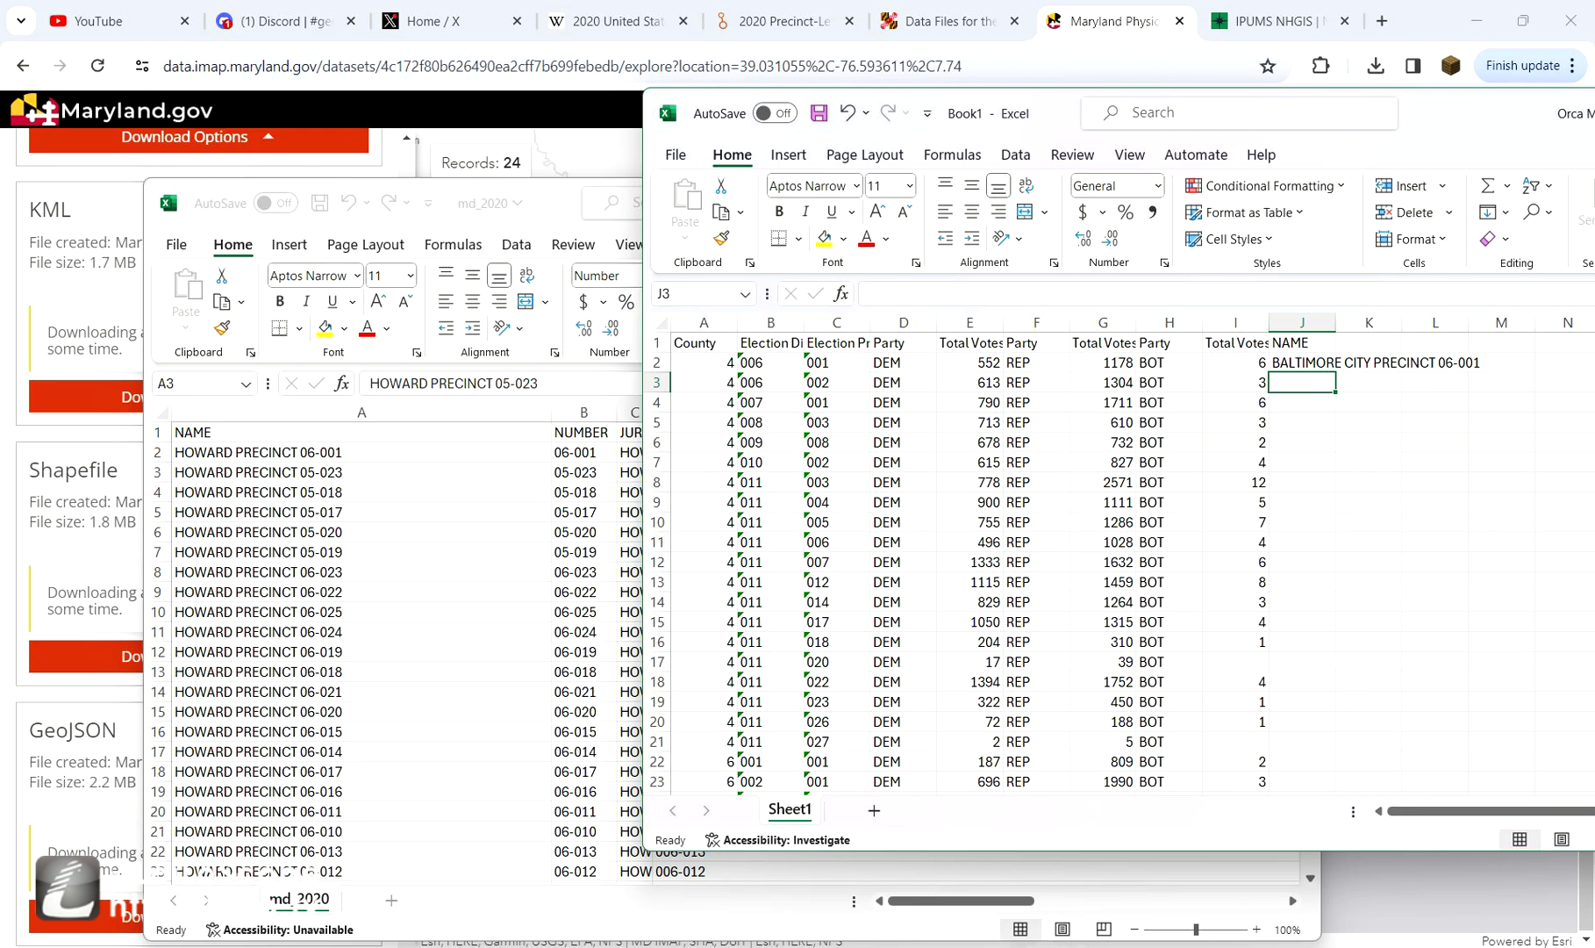
key("Up")
key("ctrl+c")
key("Left")
key("ctrl+Down")
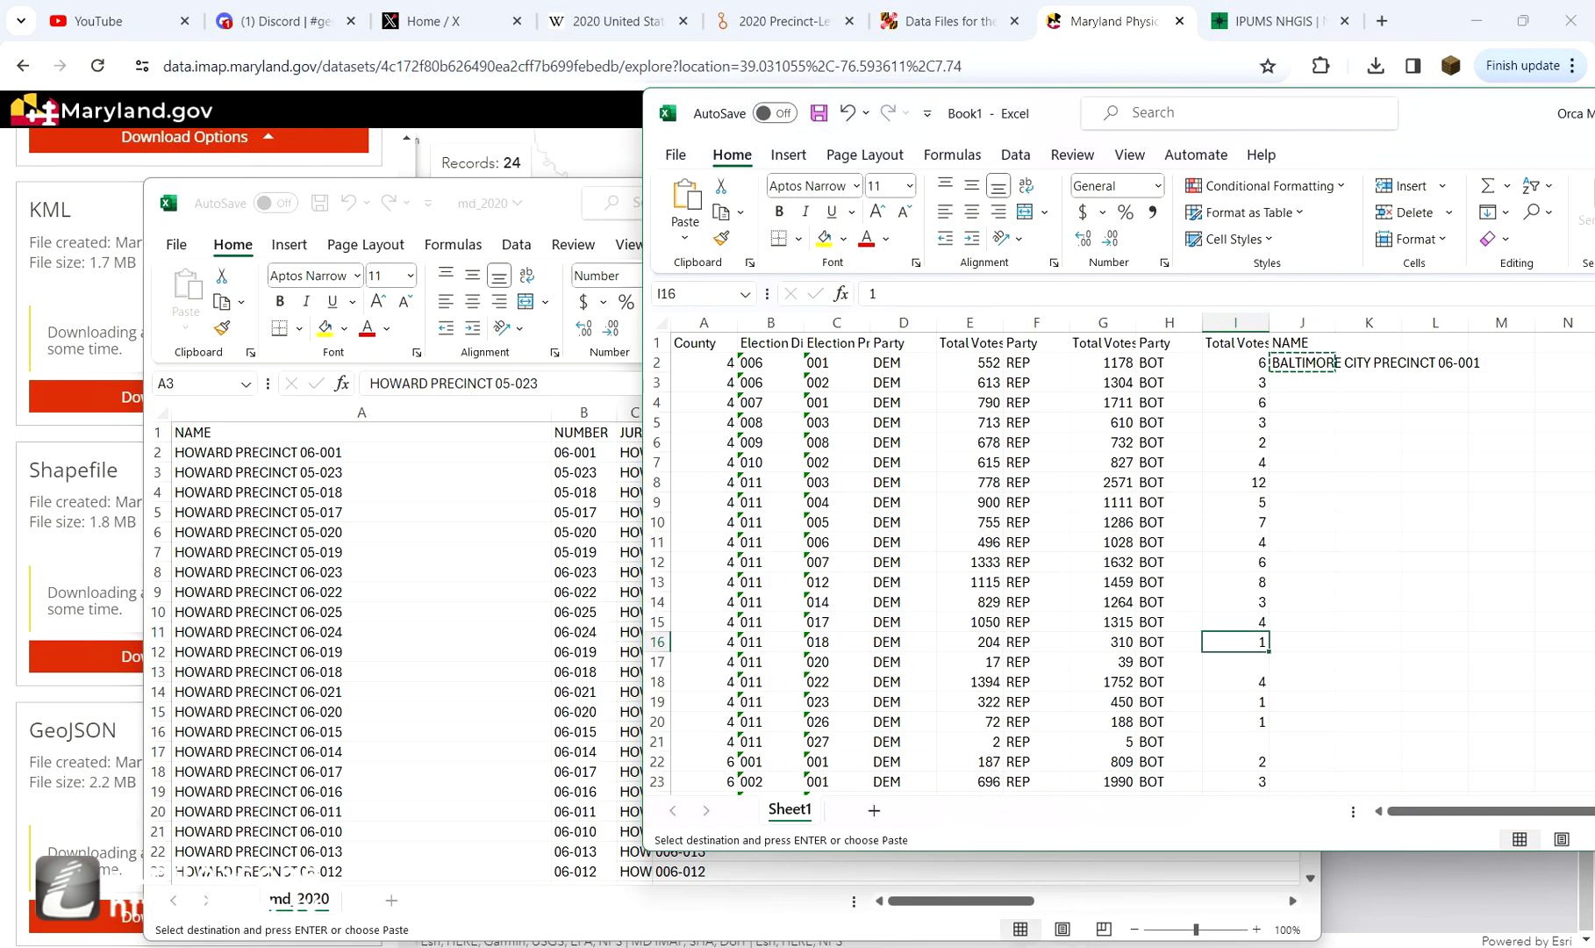
scroll(965, 561, "down", 2)
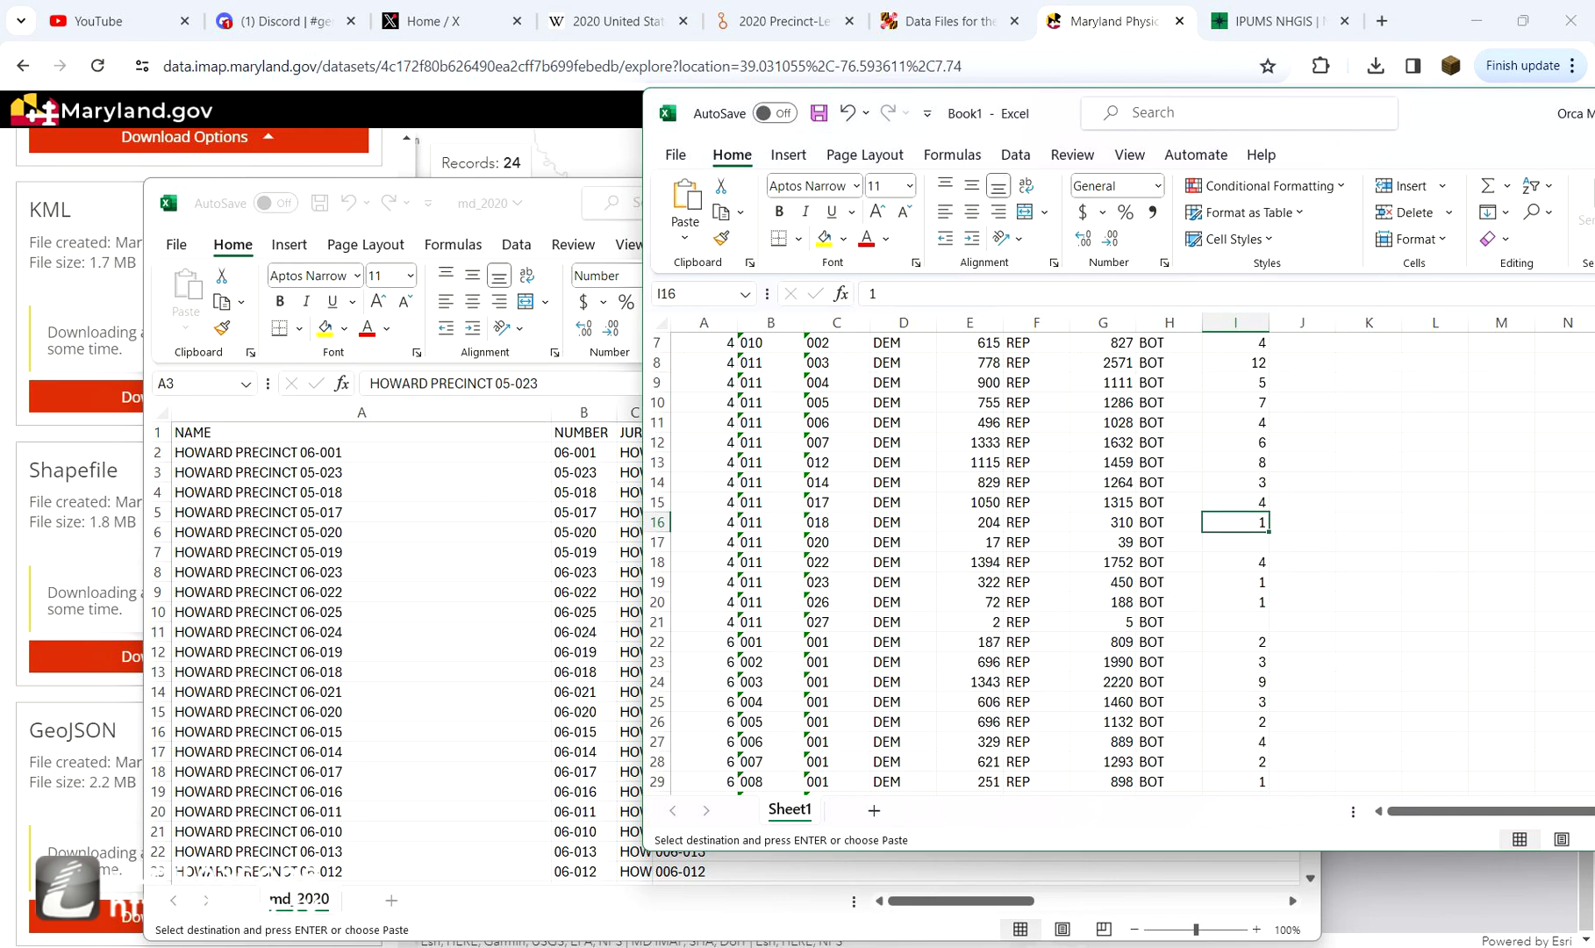
key("Down")
left_click(1235, 621)
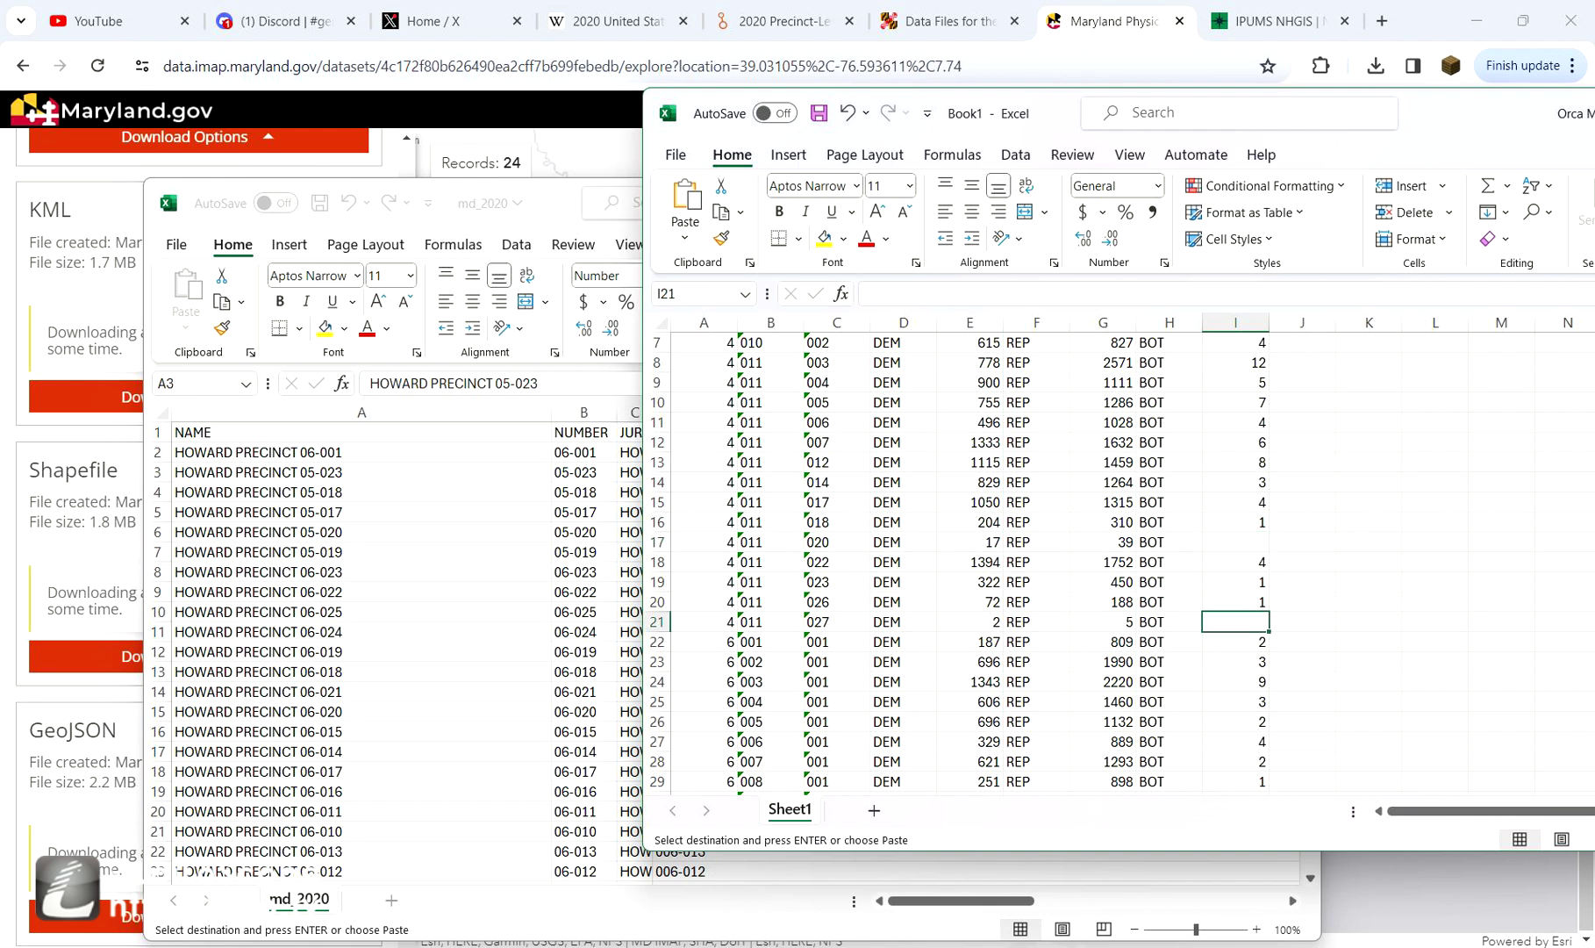
- Find the last data row in Book1 and select the vote table range A1:I298
left_click(1169, 621)
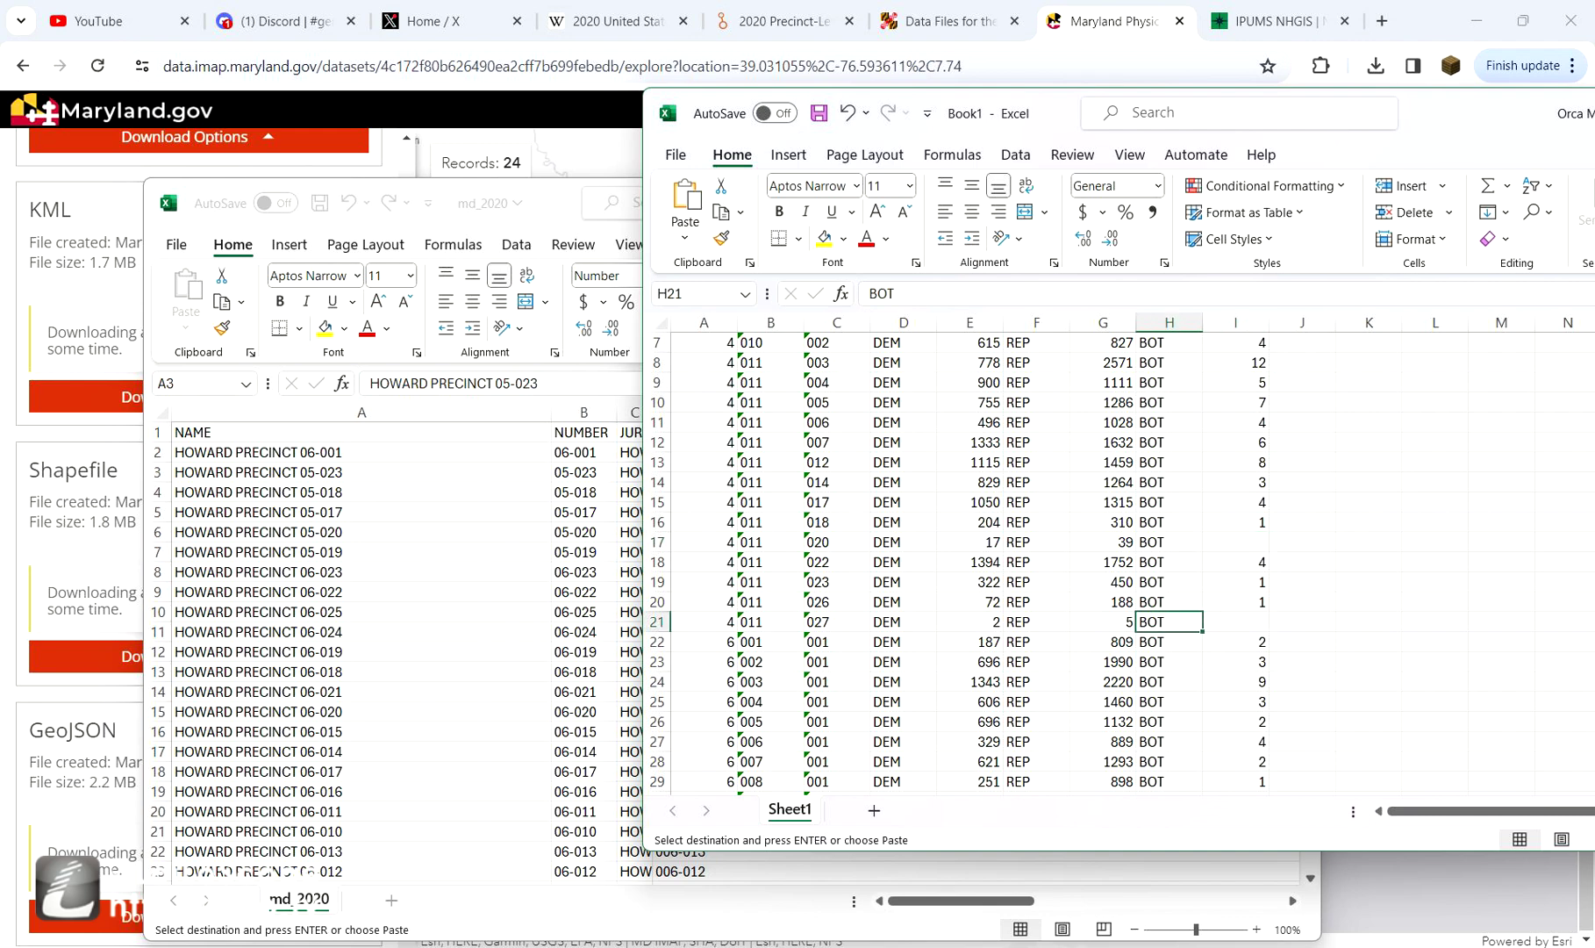
key("ctrl+Down")
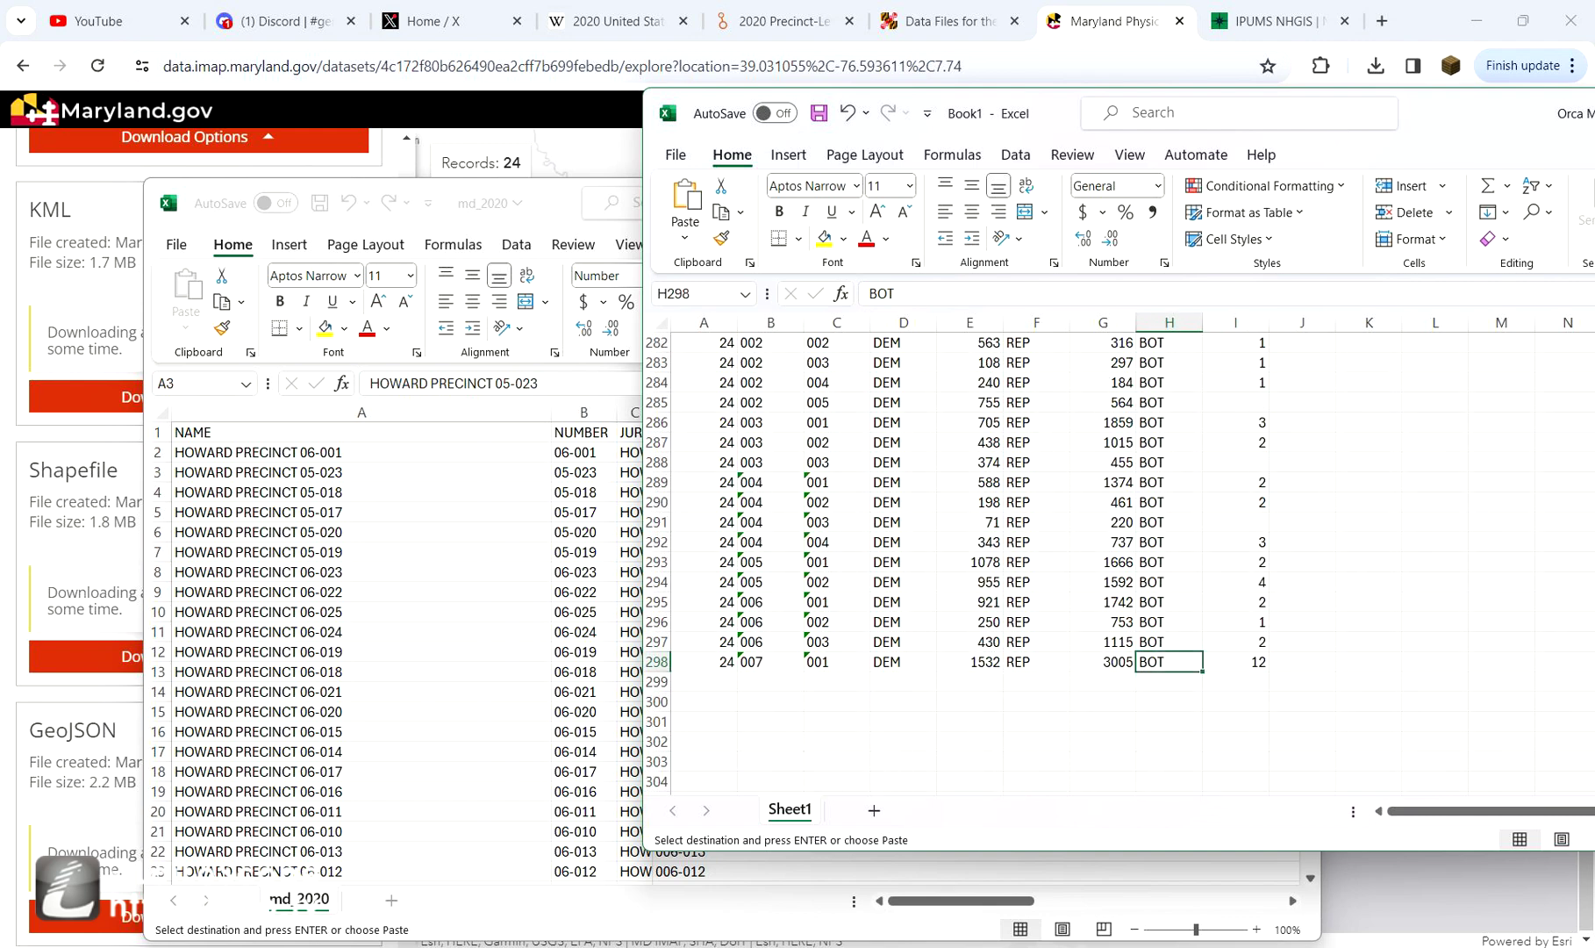
left_click(1236, 662)
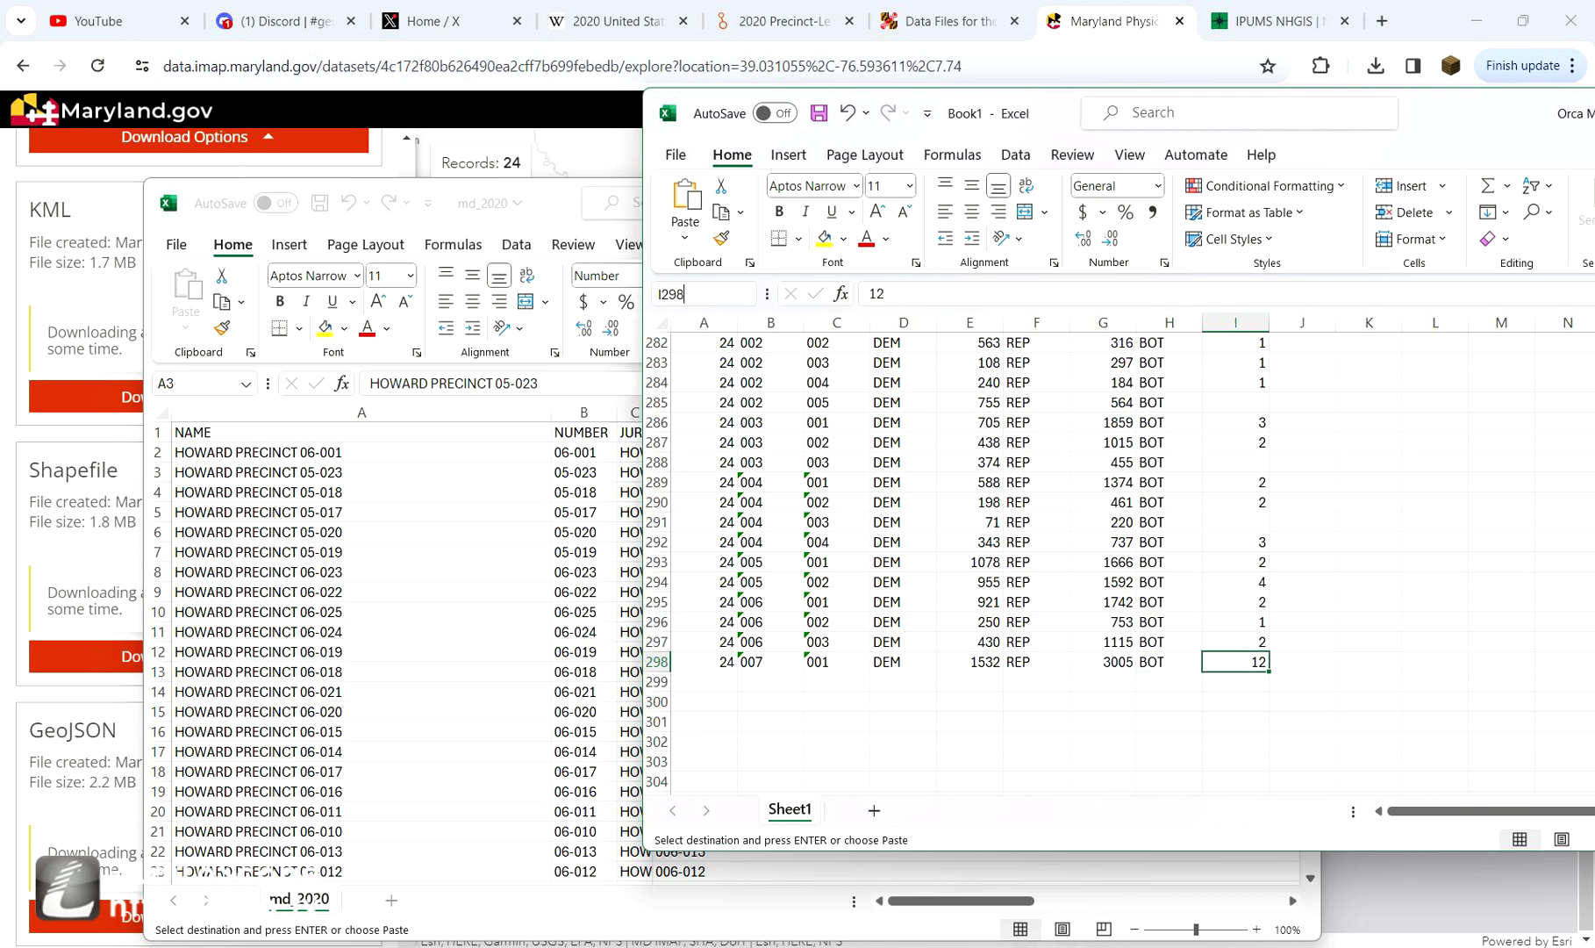
type("A1:")
key("Return")
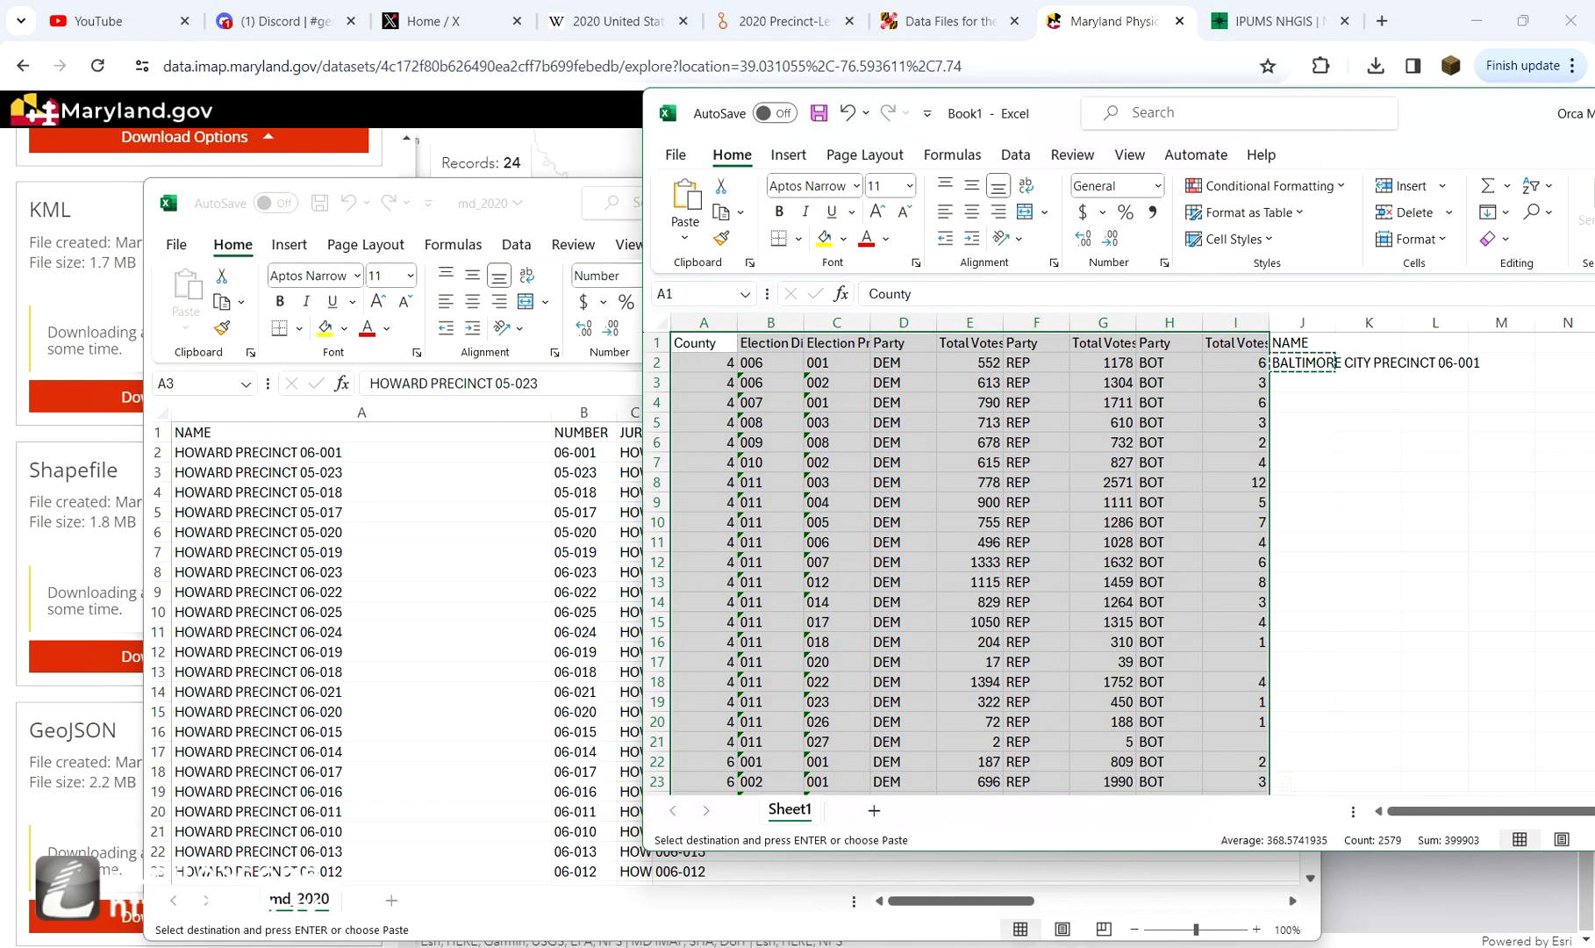
- Fill every blank cell in the selected vote table range with 0, picking the blanks through Go To Special
key("F5")
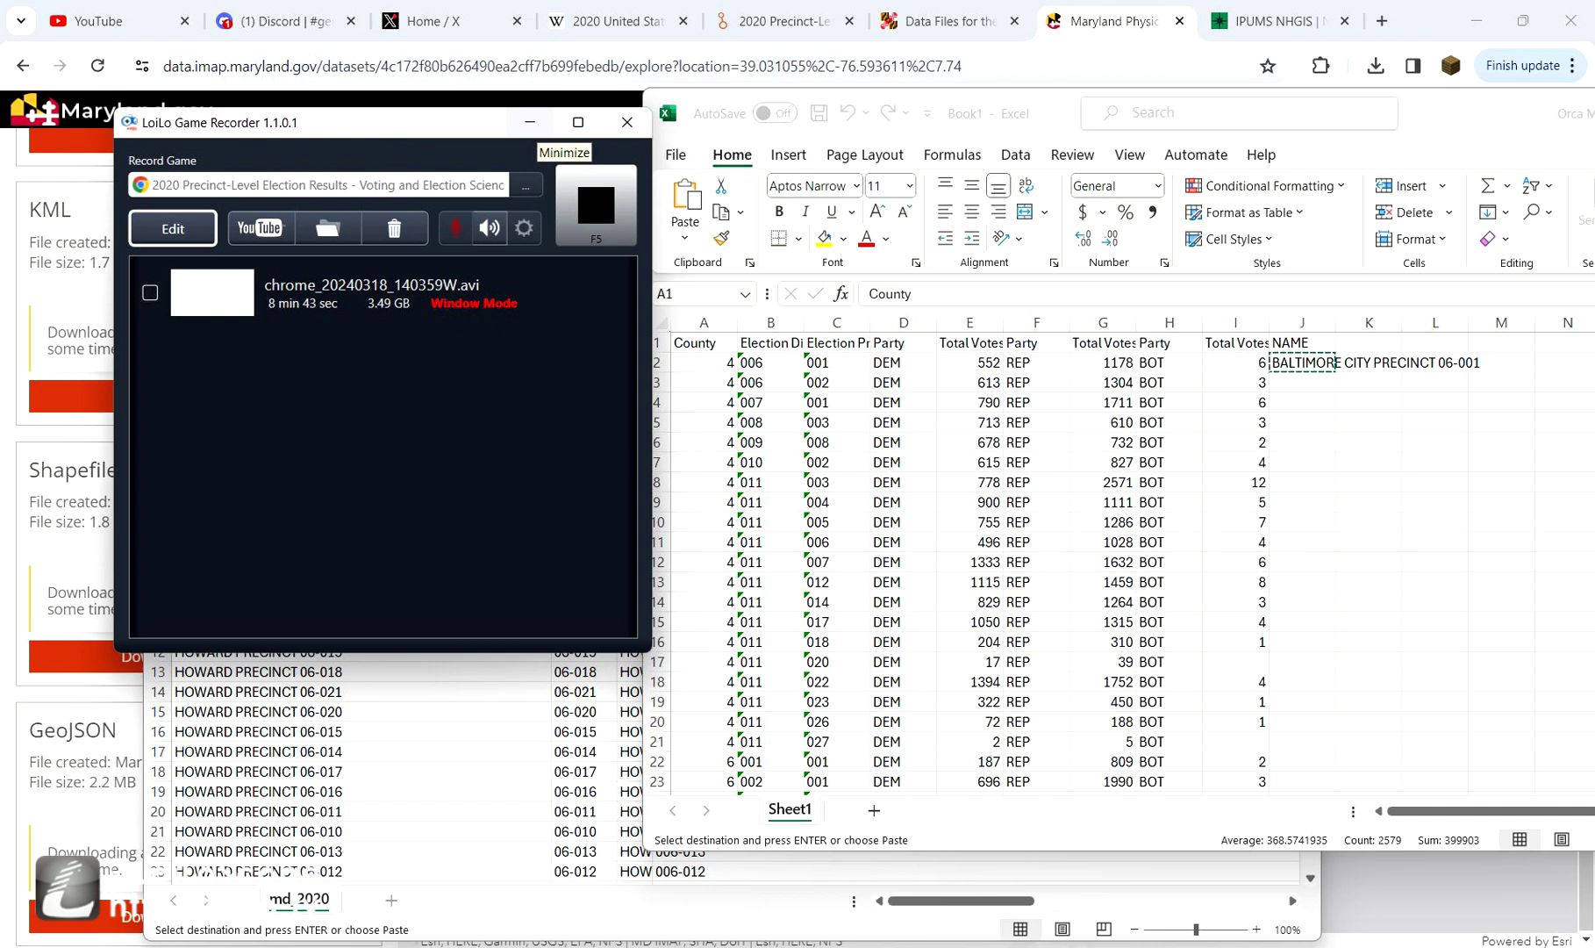
left_click(529, 122)
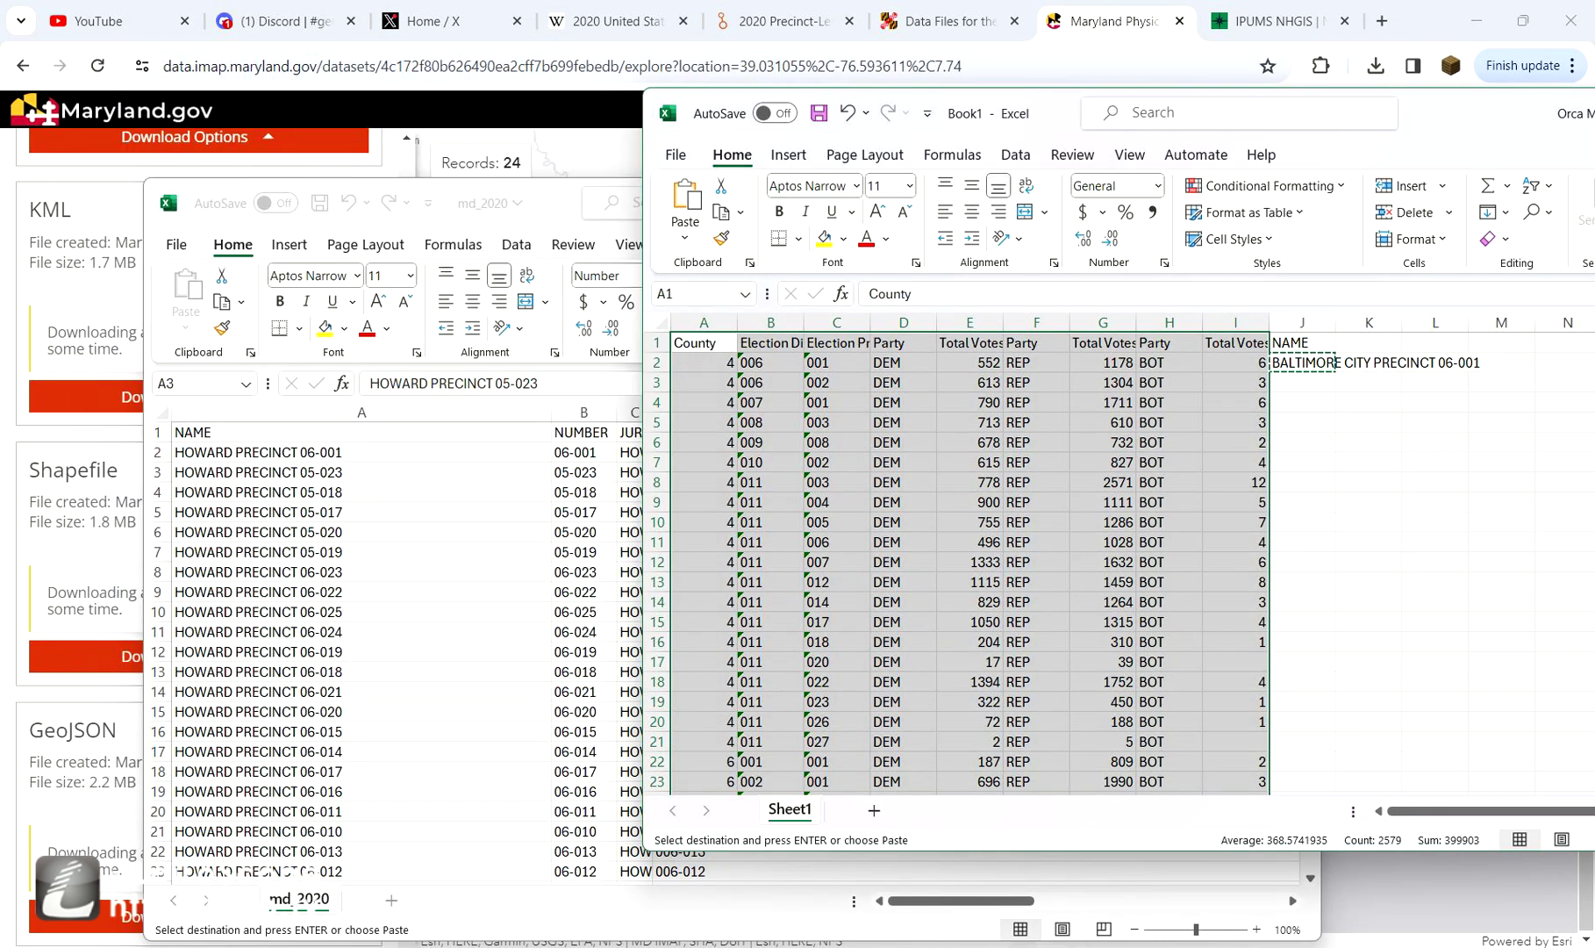
key("ctrl+g")
key("alt+Tab")
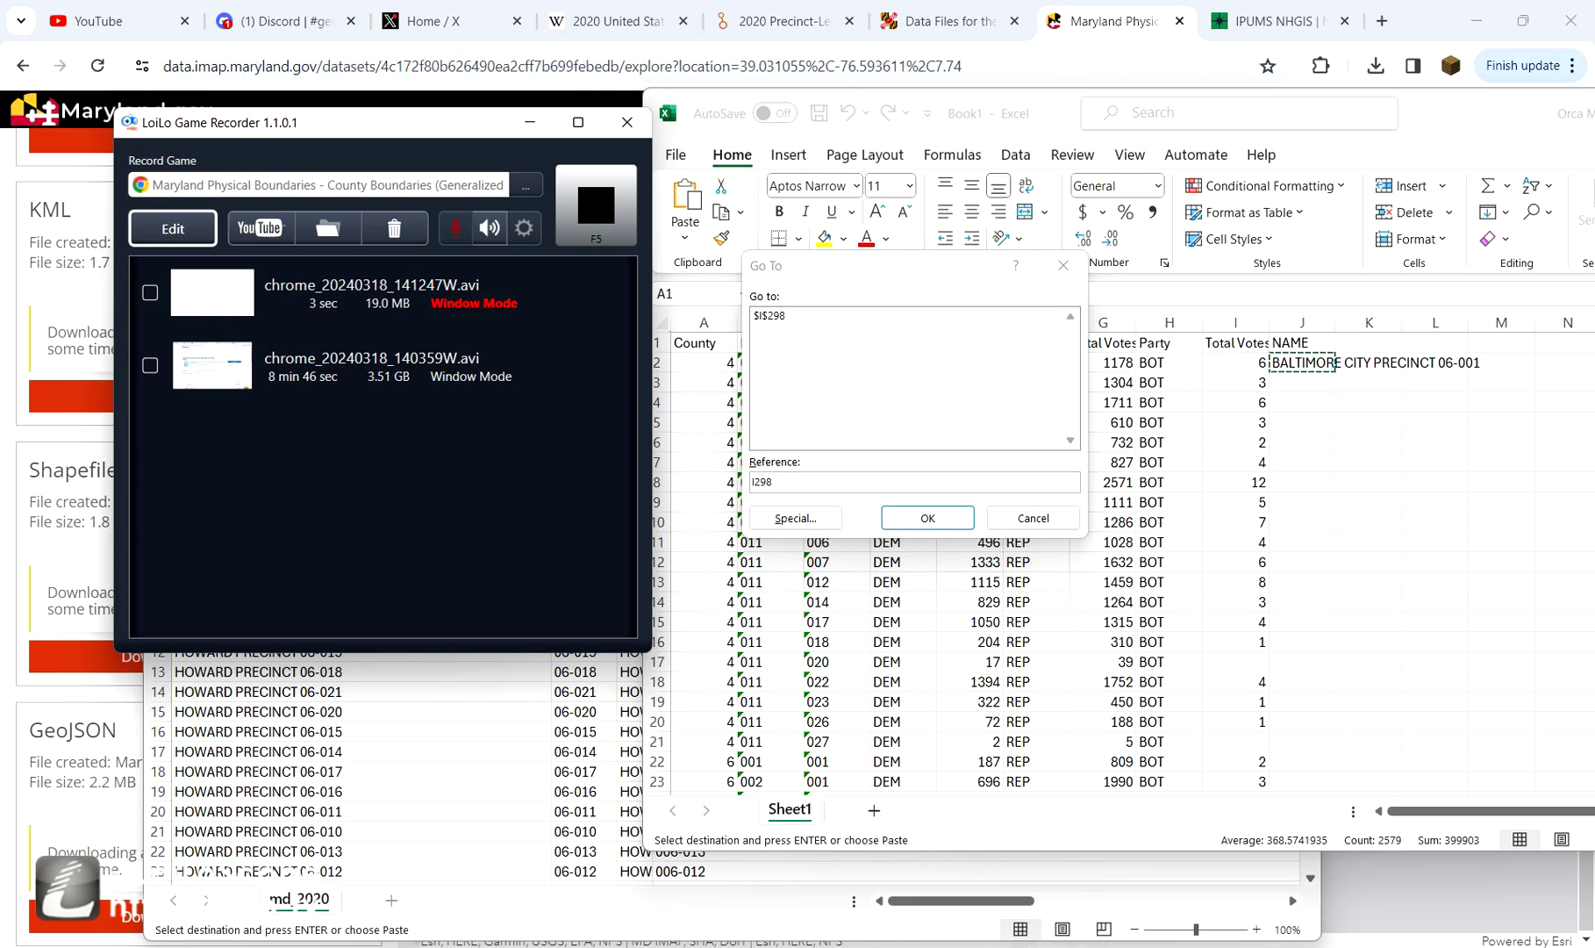
left_click(529, 122)
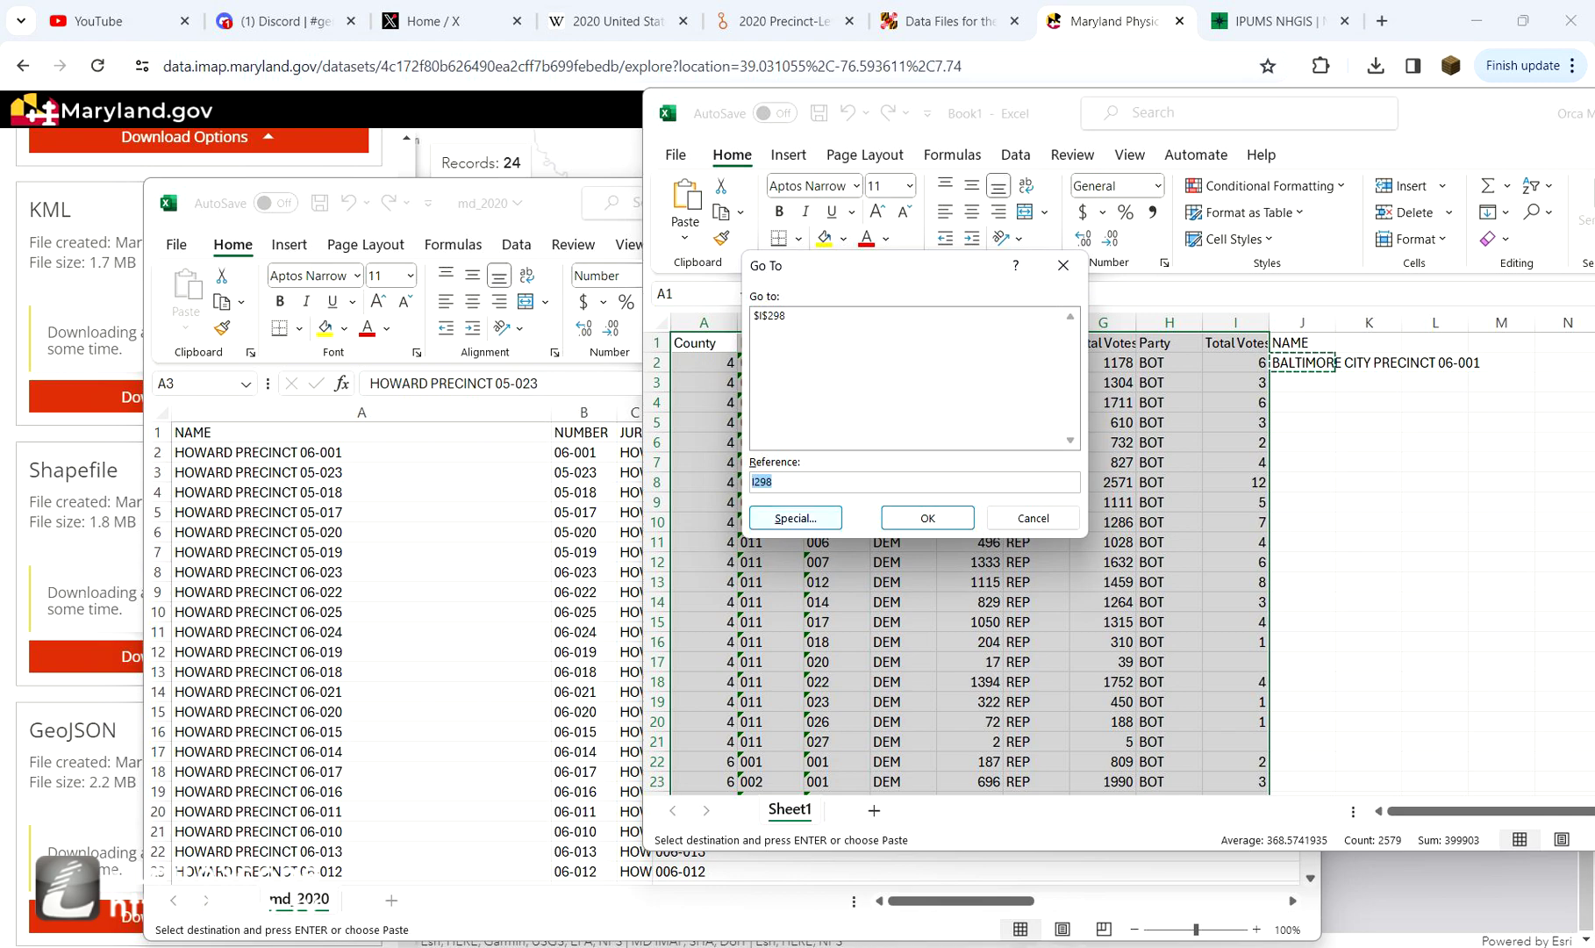
key("alt+s")
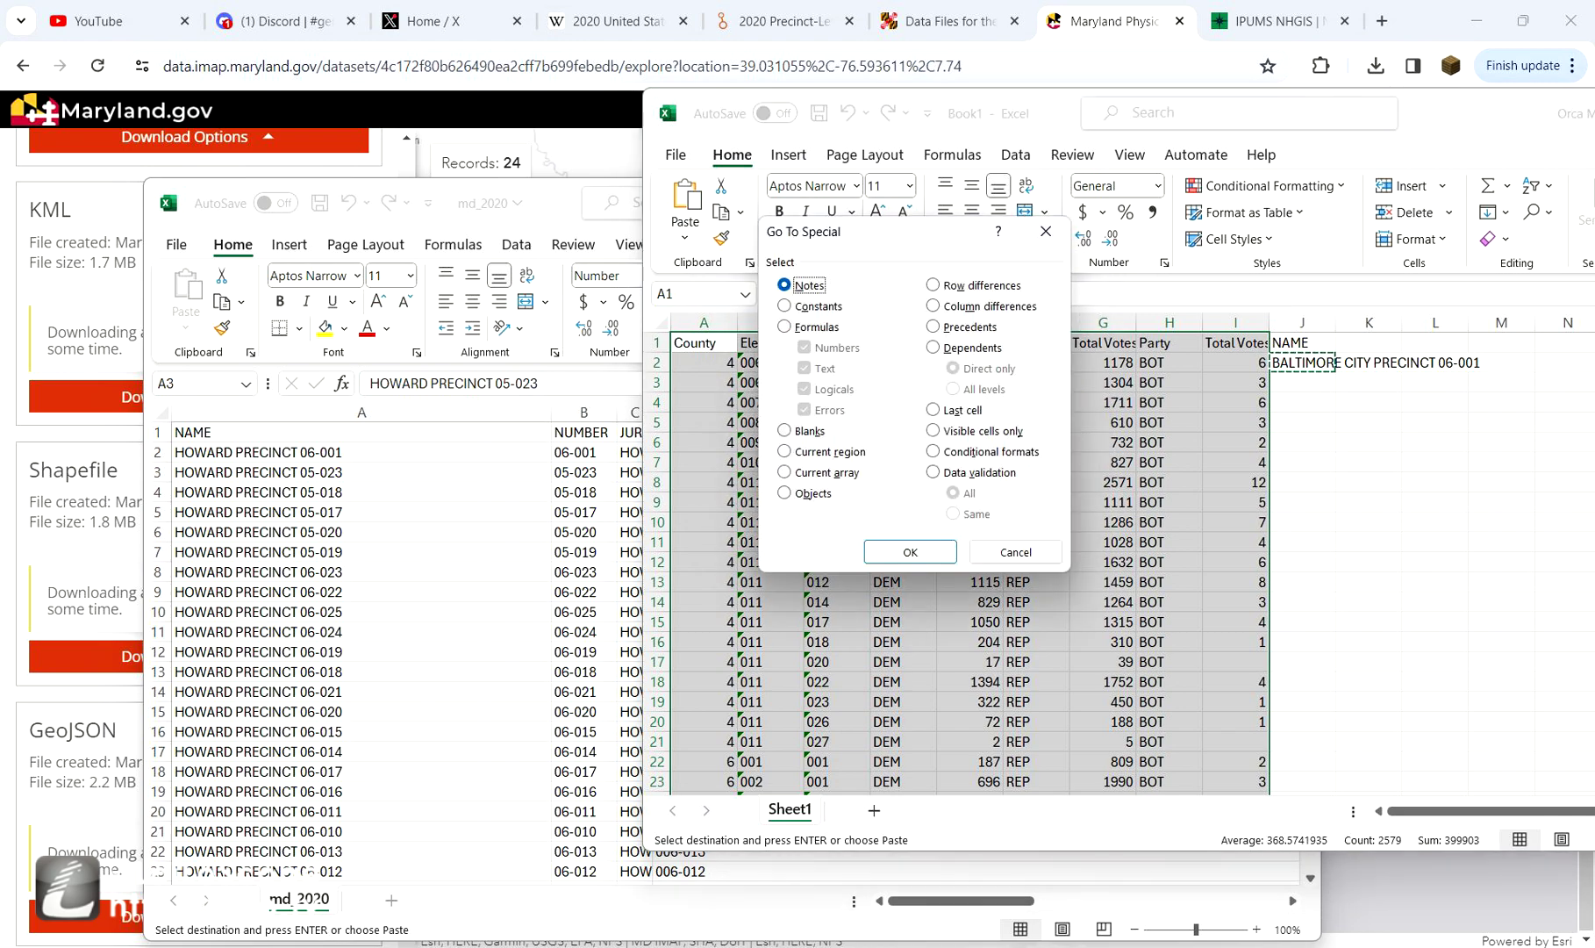
key("alt+k")
key("Return")
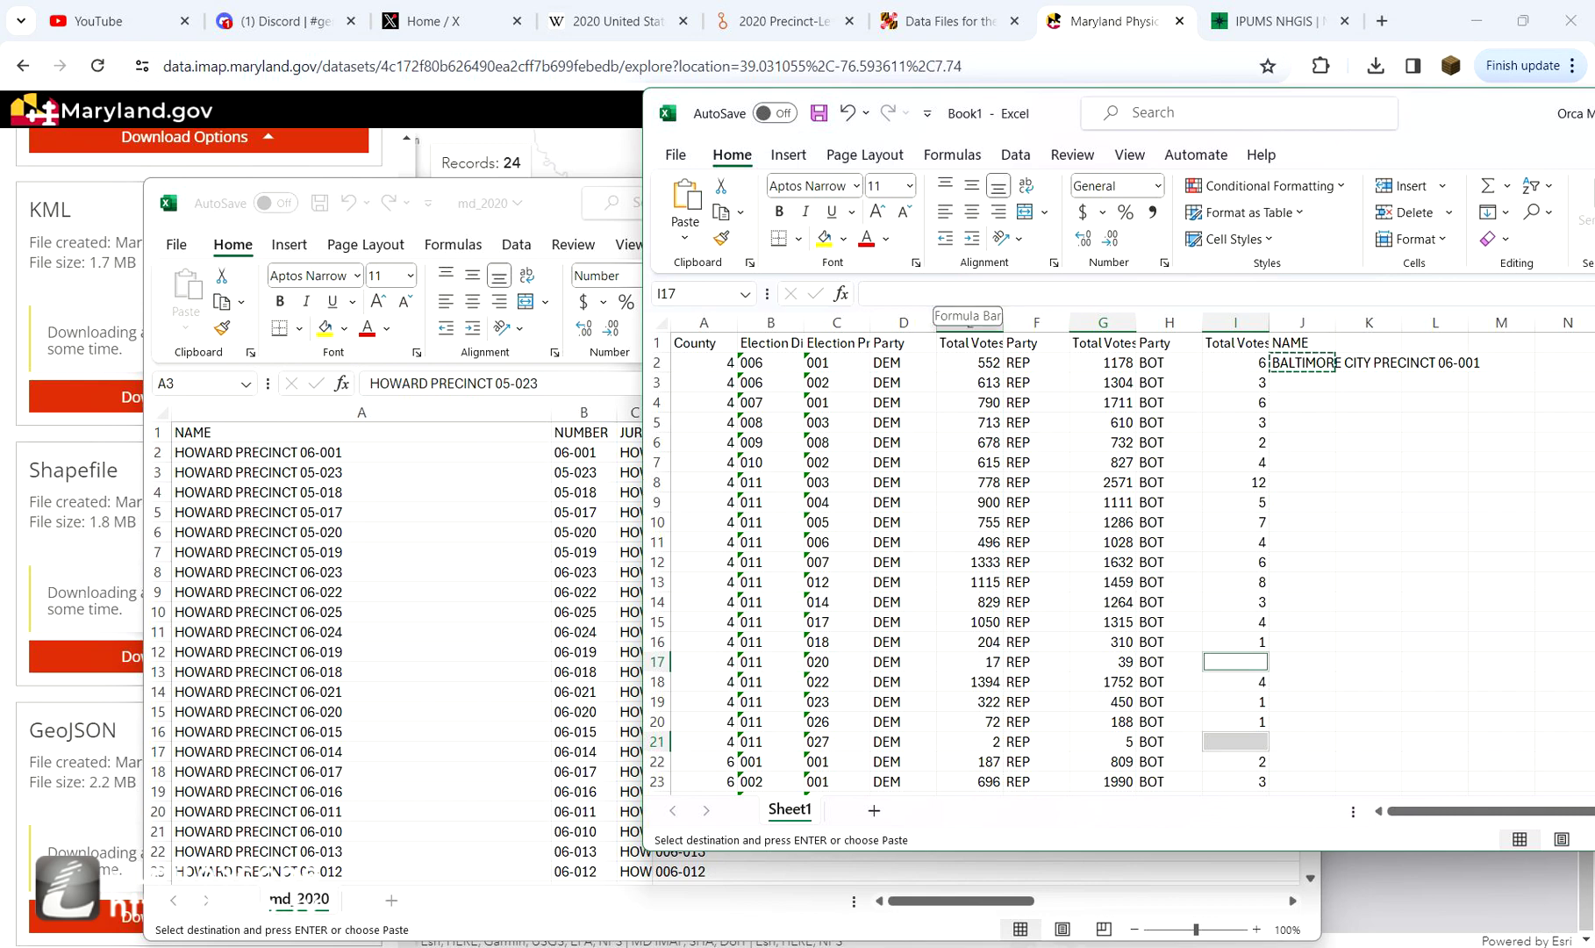
key("F2")
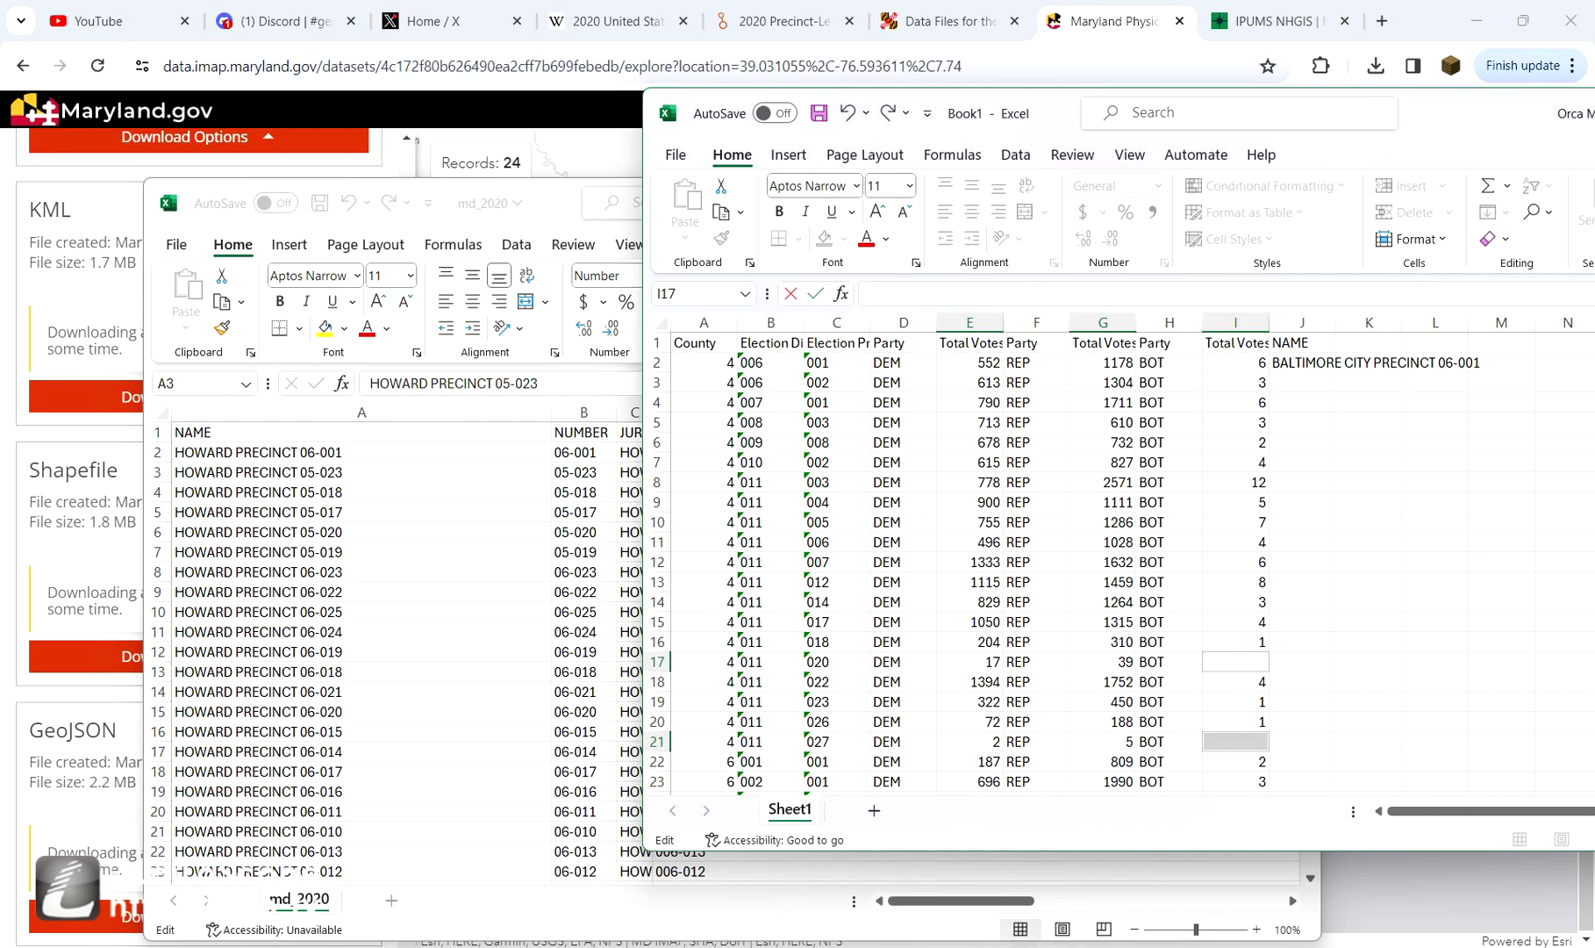
type("0")
key("ctrl+Return")
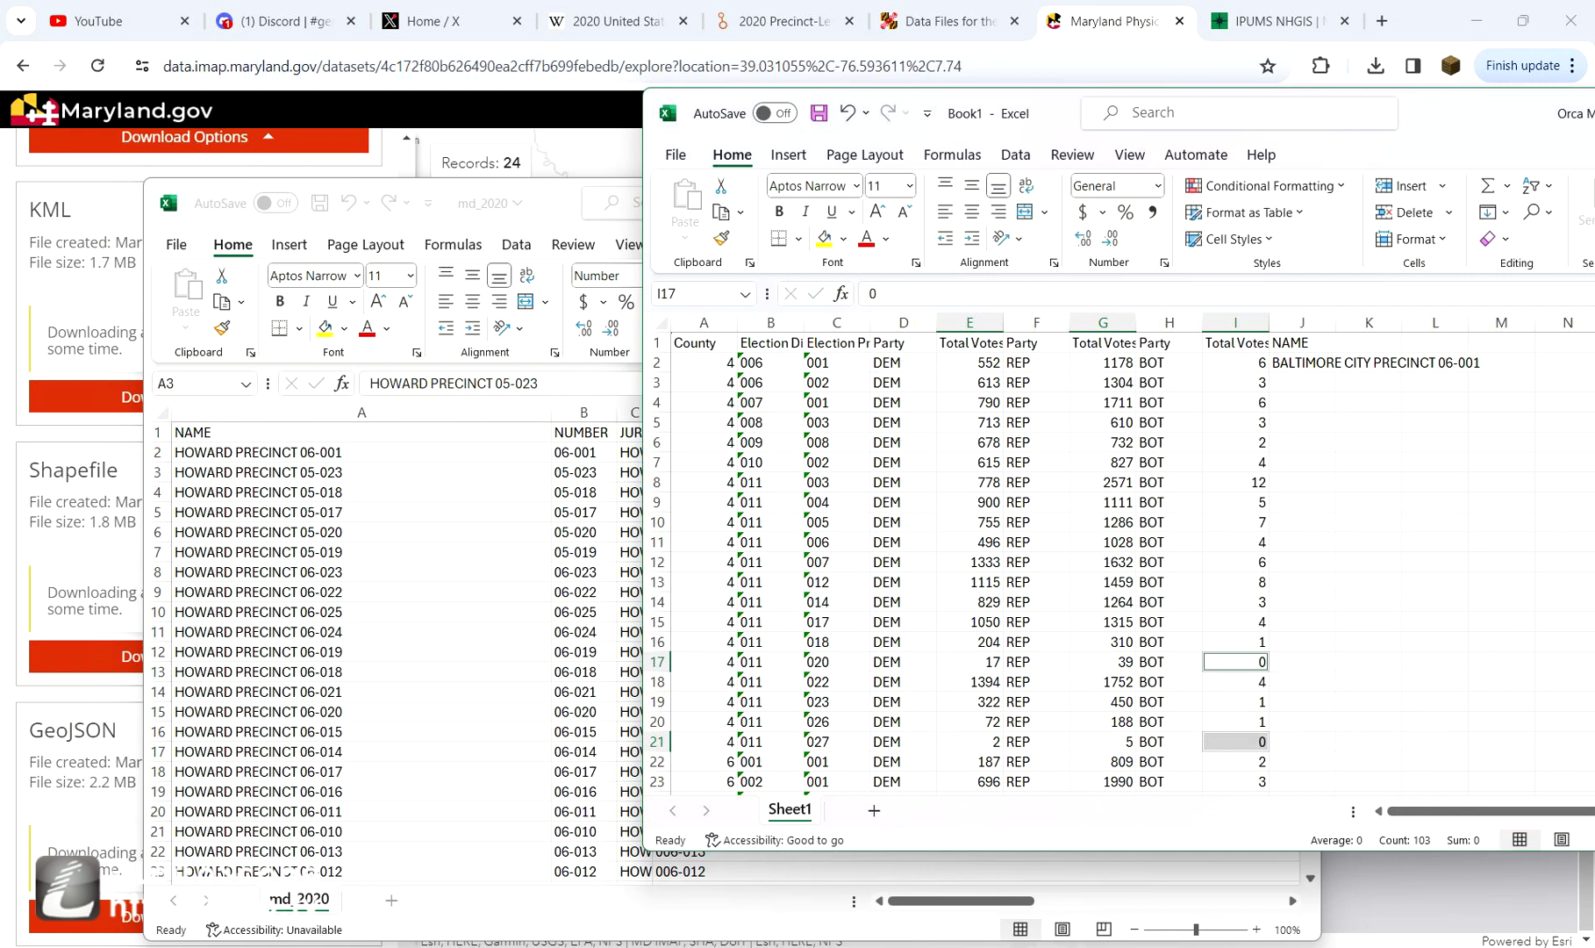
left_click(1235, 663)
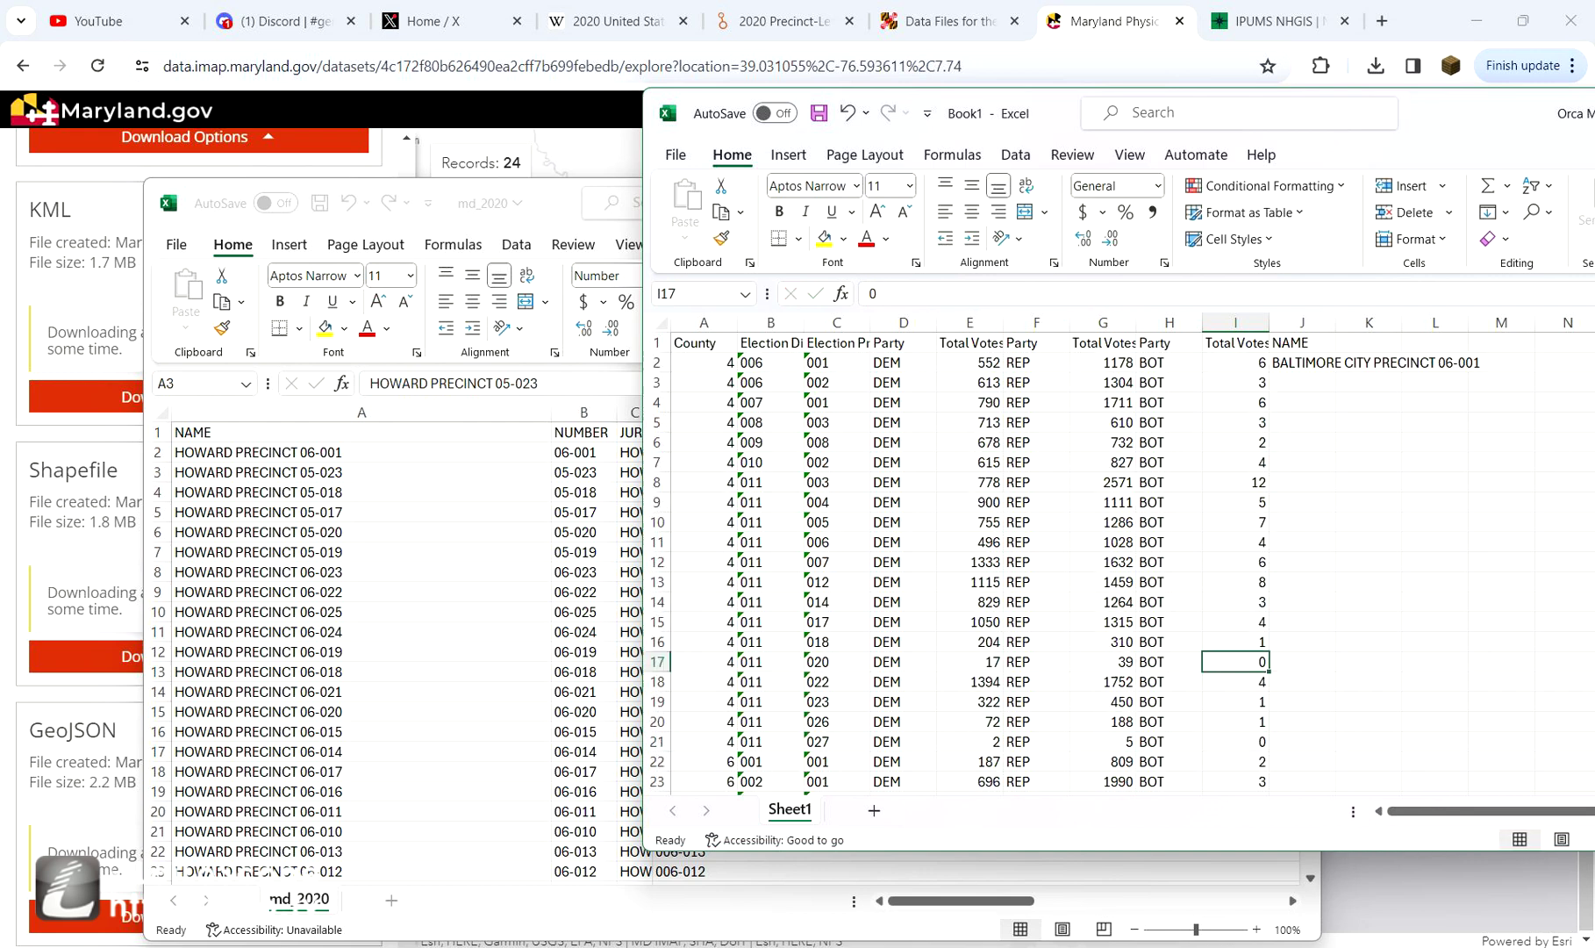
- Add a column header D-R in cell K1, next to the NAME column
left_click(1303, 383)
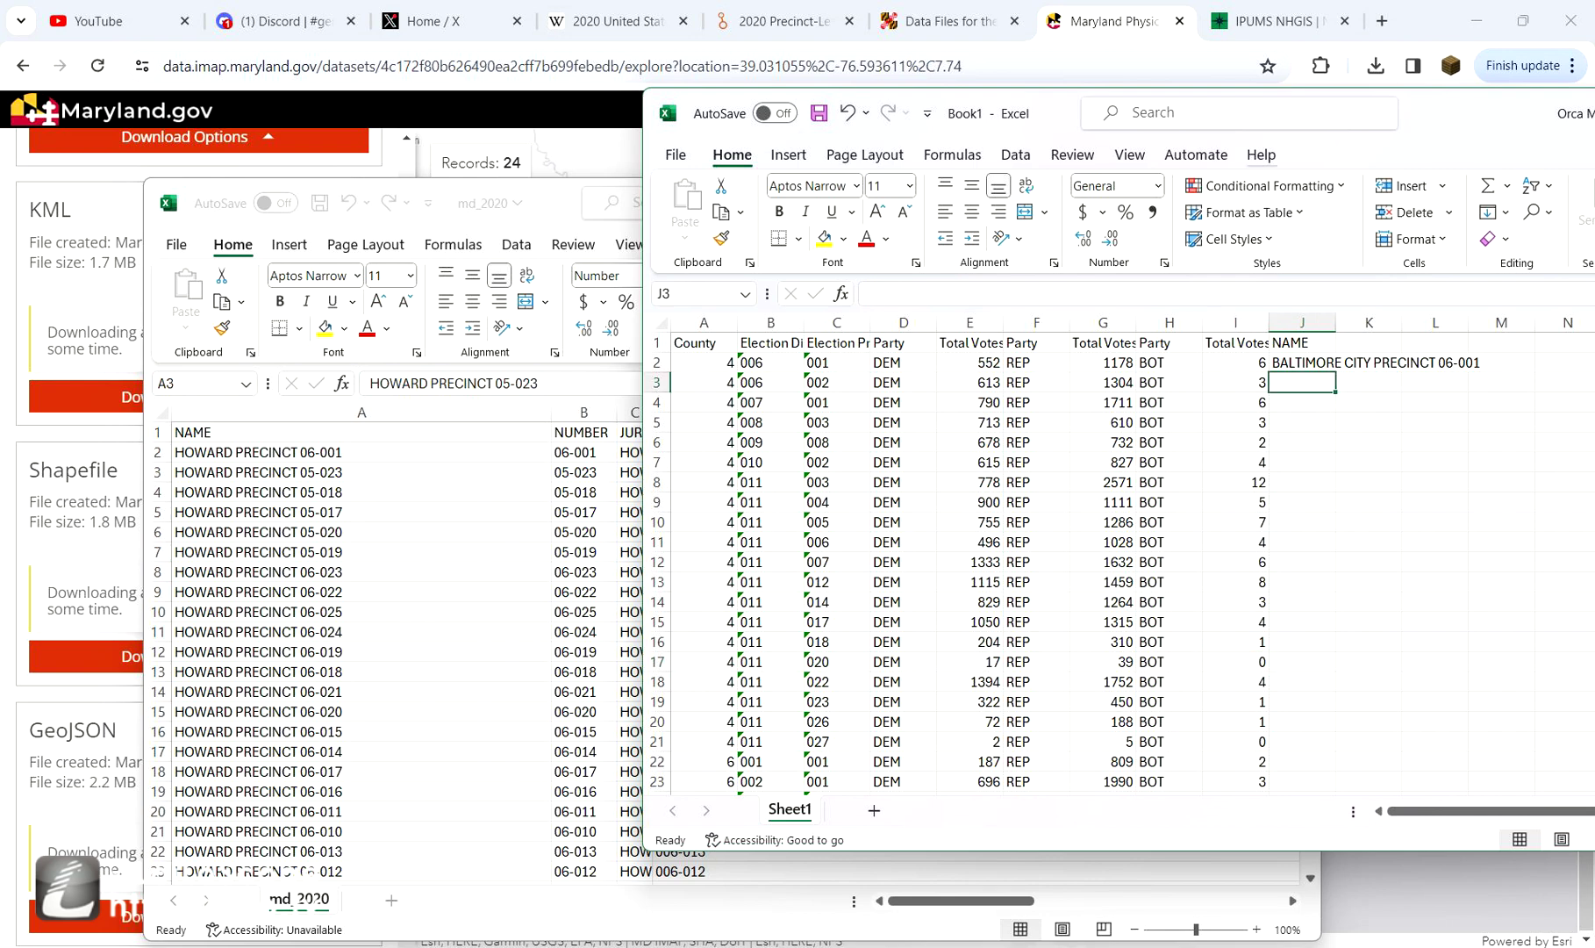
left_click_drag(1253, 94, 1116, 92)
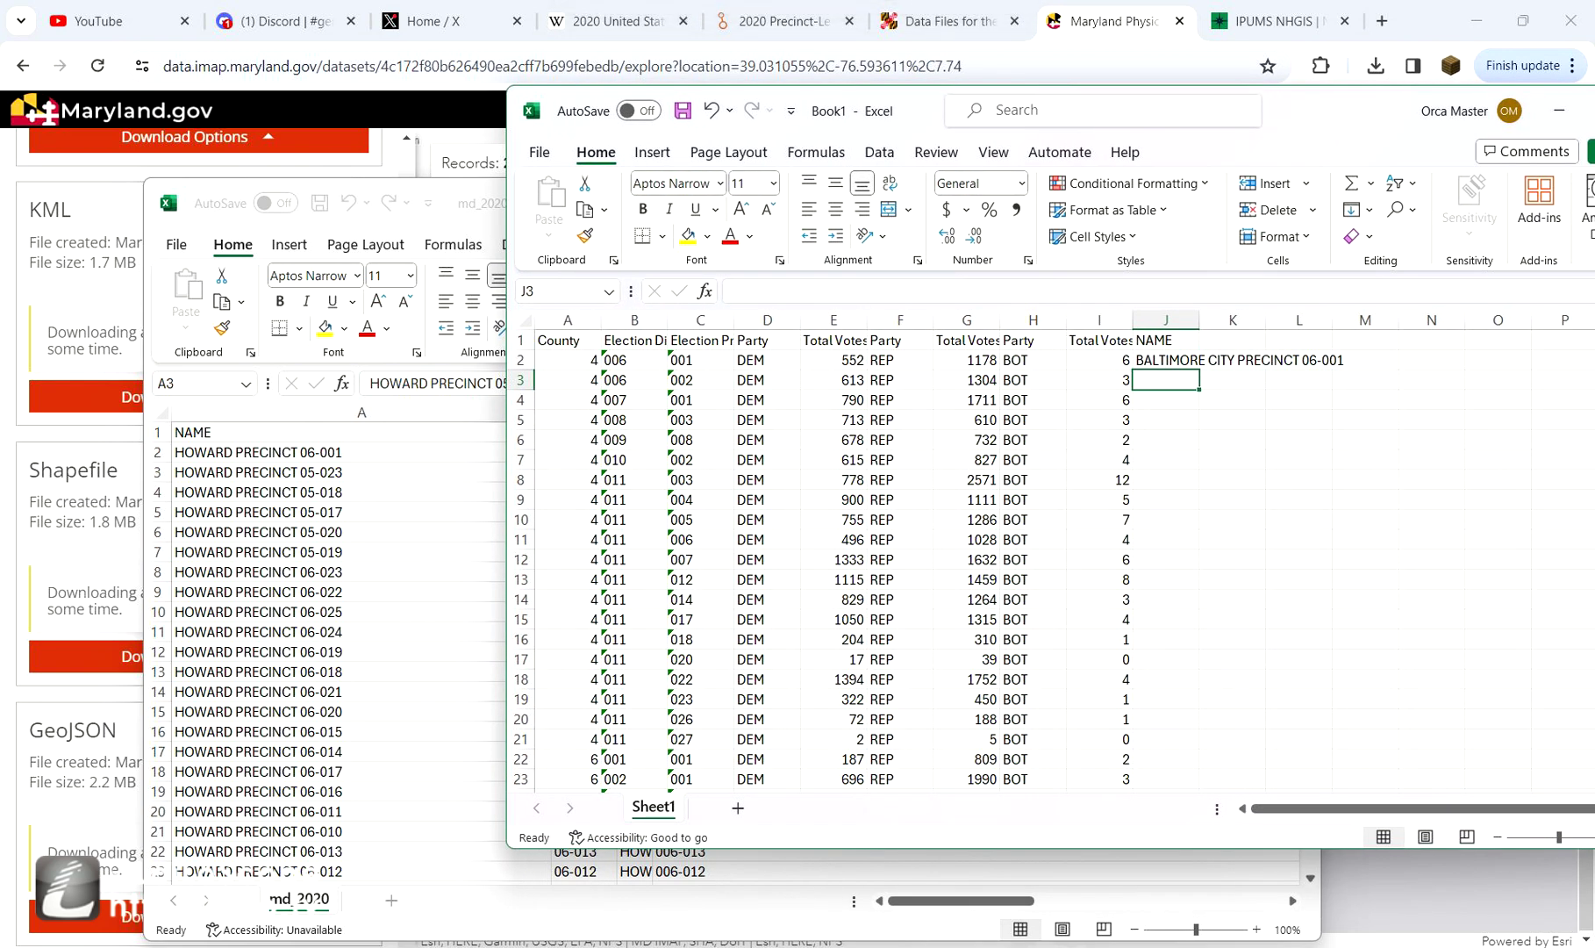
left_click(1166, 360)
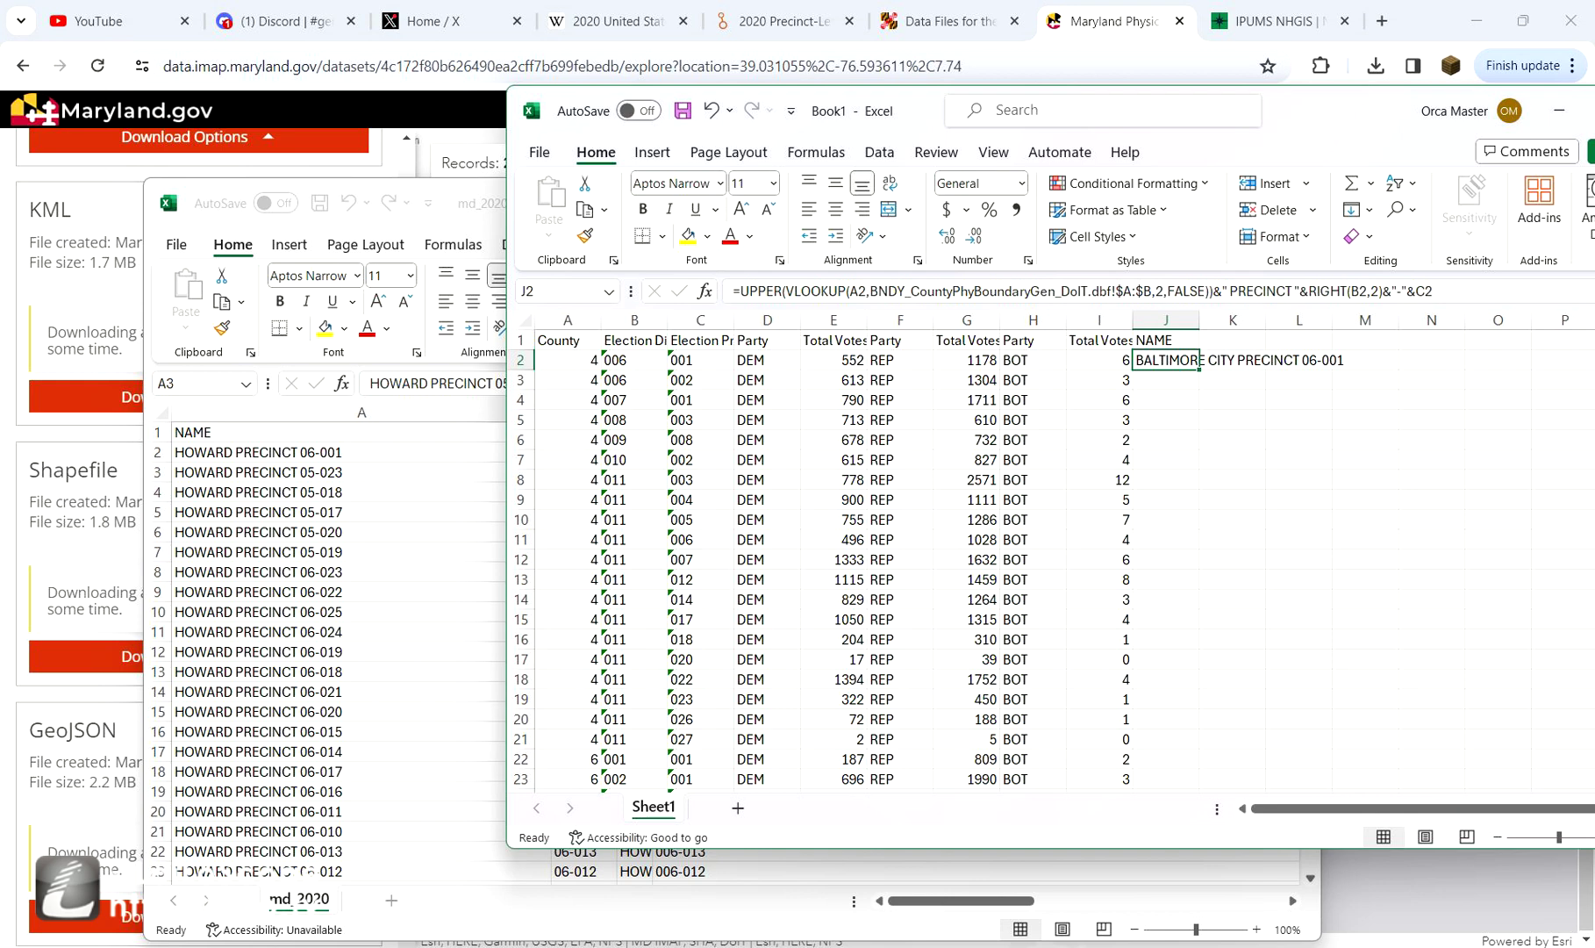
left_click(1232, 339)
type("D-R")
key("Return")
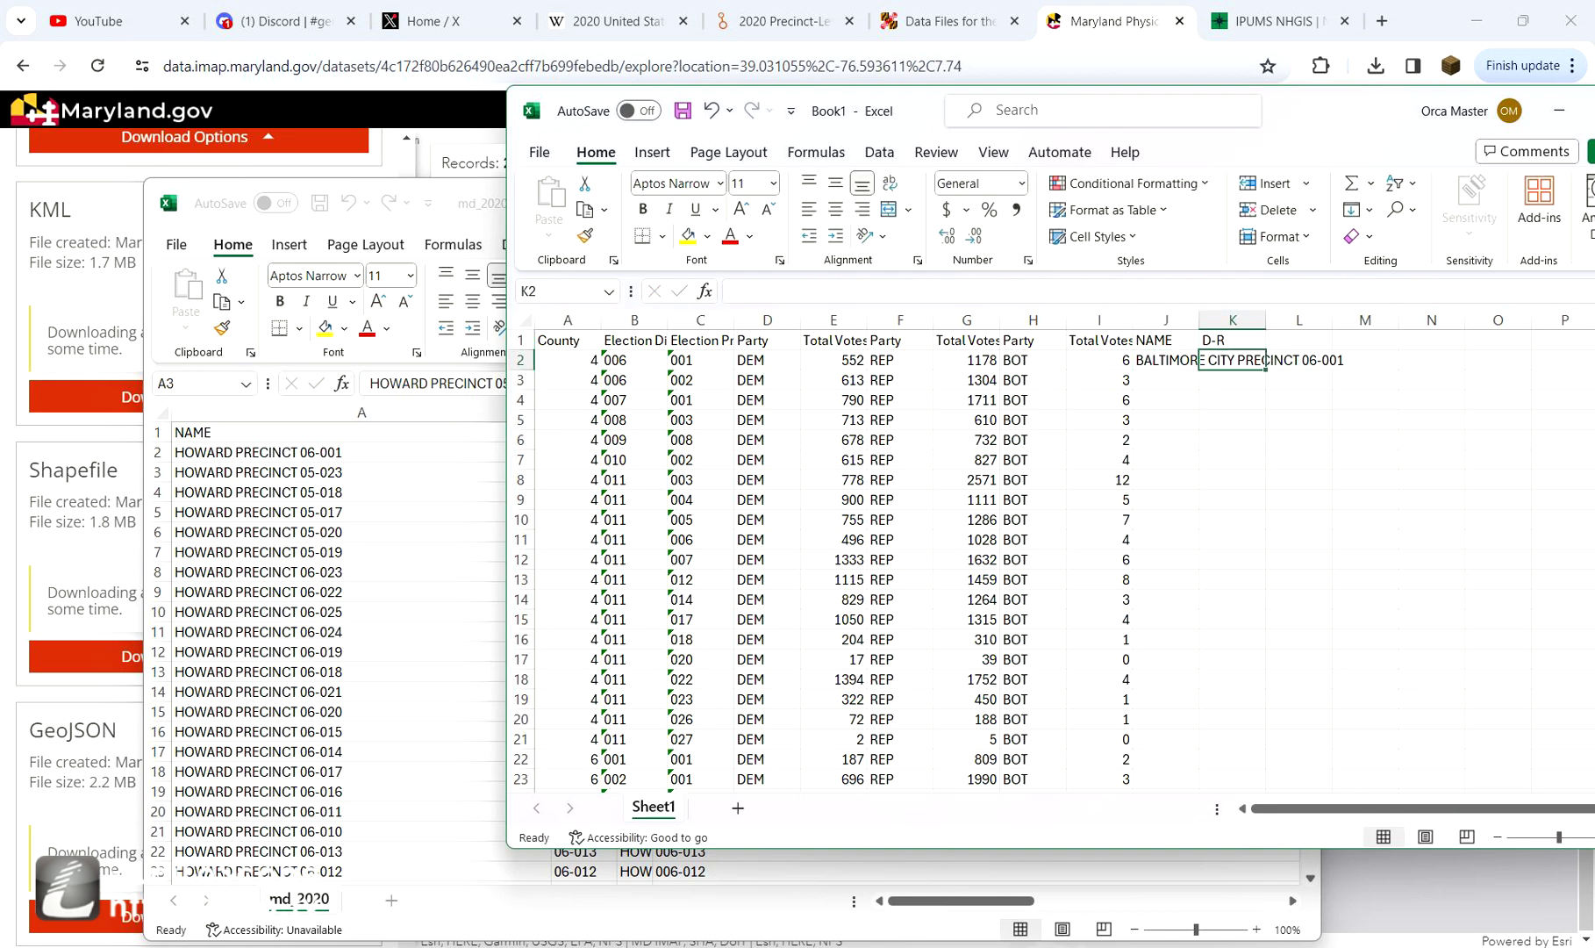
- Start a formula in K2 with E2 minus G2 in parentheses, followed by a division and an opening parenthesis
type("=(")
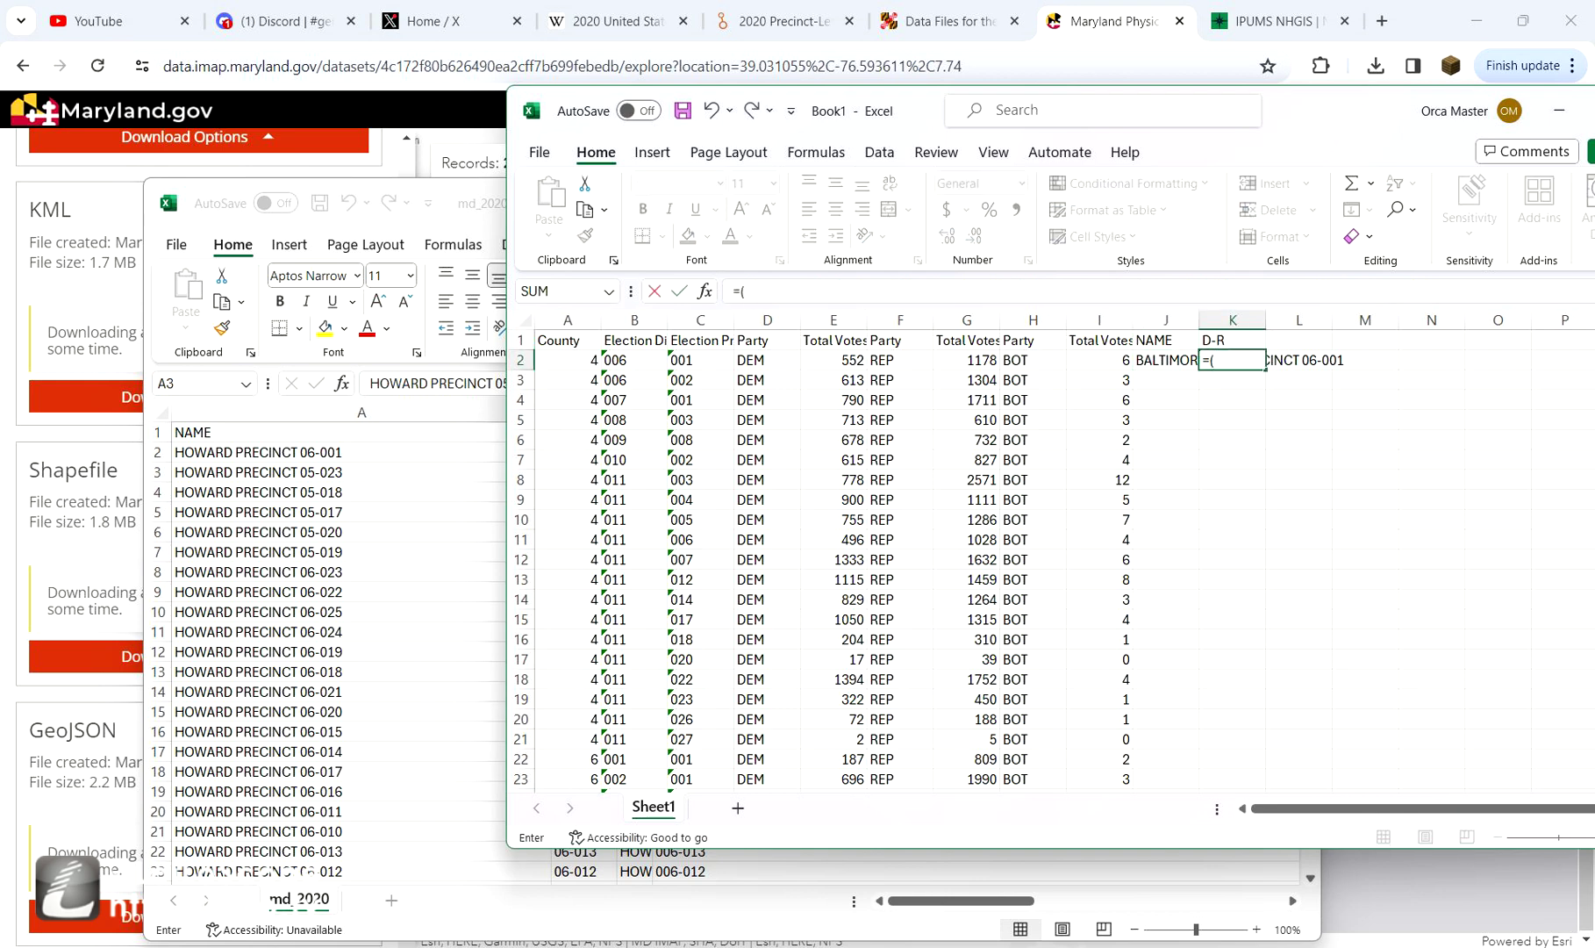
type("E2-")
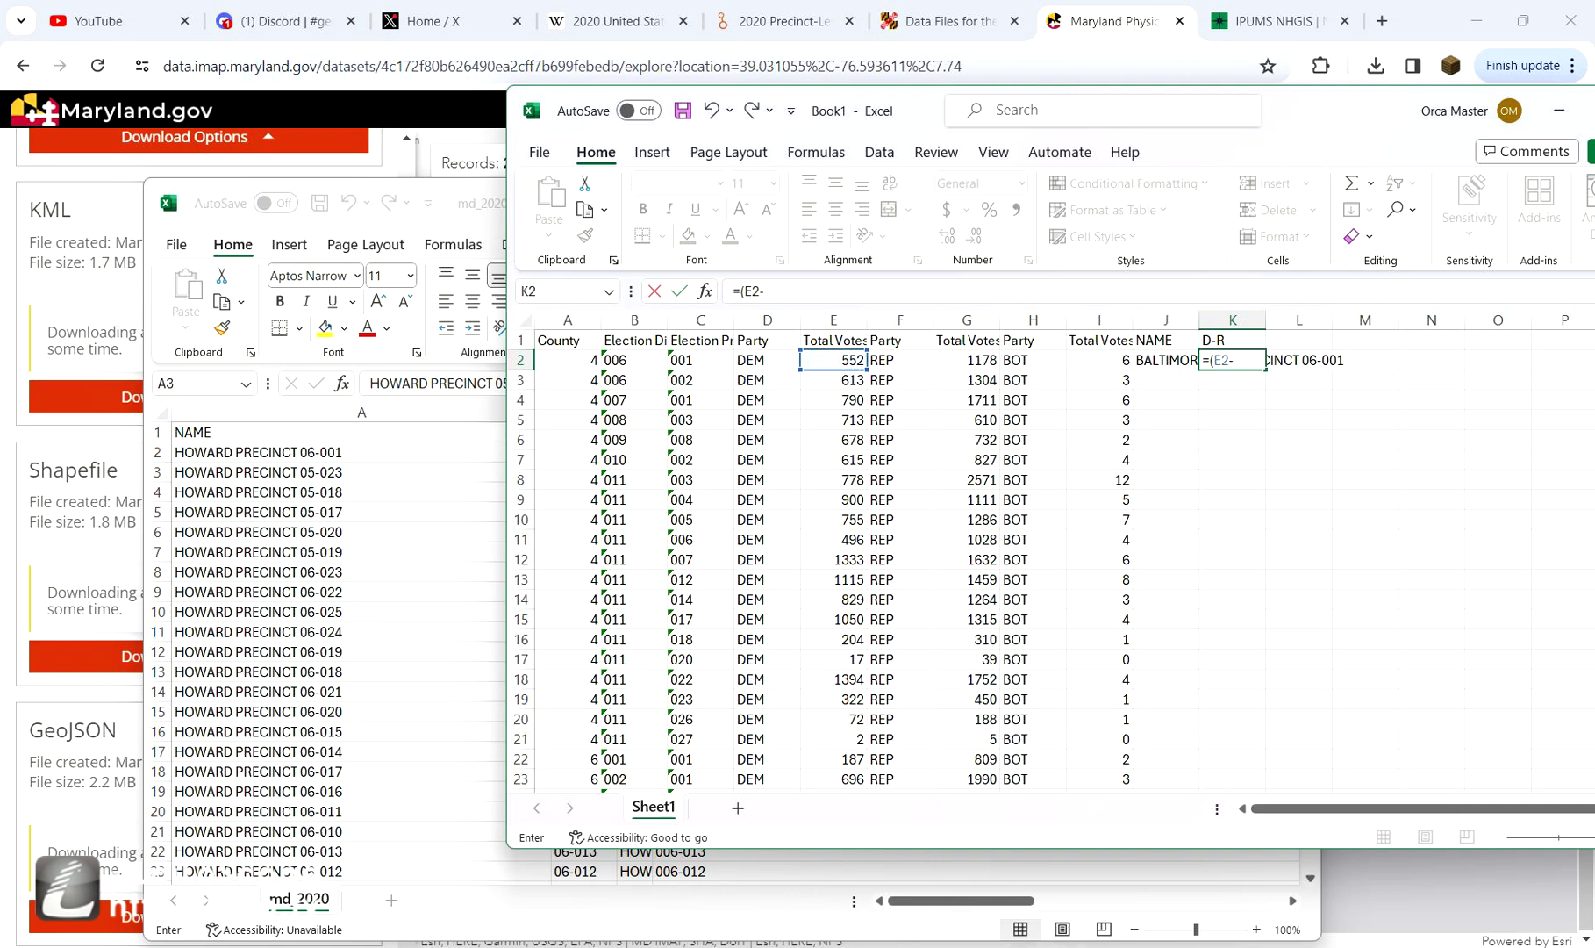
key("Left")
key("Left")
key("Left")
key("Left")
type(")/(")
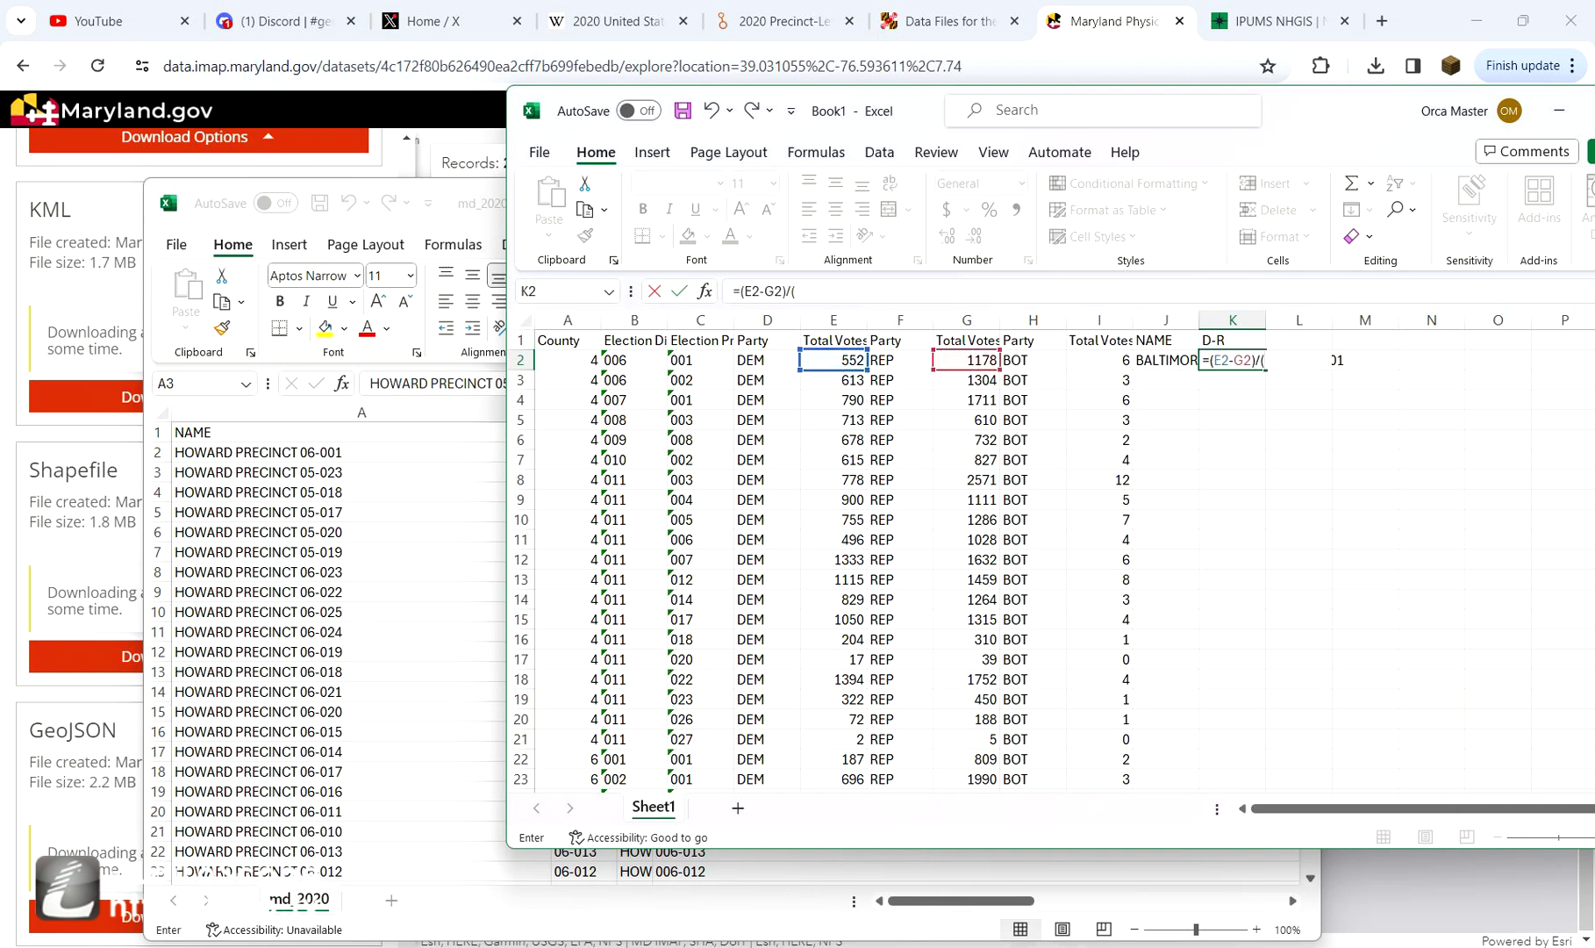
- Complete the K2 formula with the sum E2+G2+I2 as the divisor and enter it
key("Left")
key("Left")
key("Left")
key("Left")
key("Left")
key("Left")
type("+")
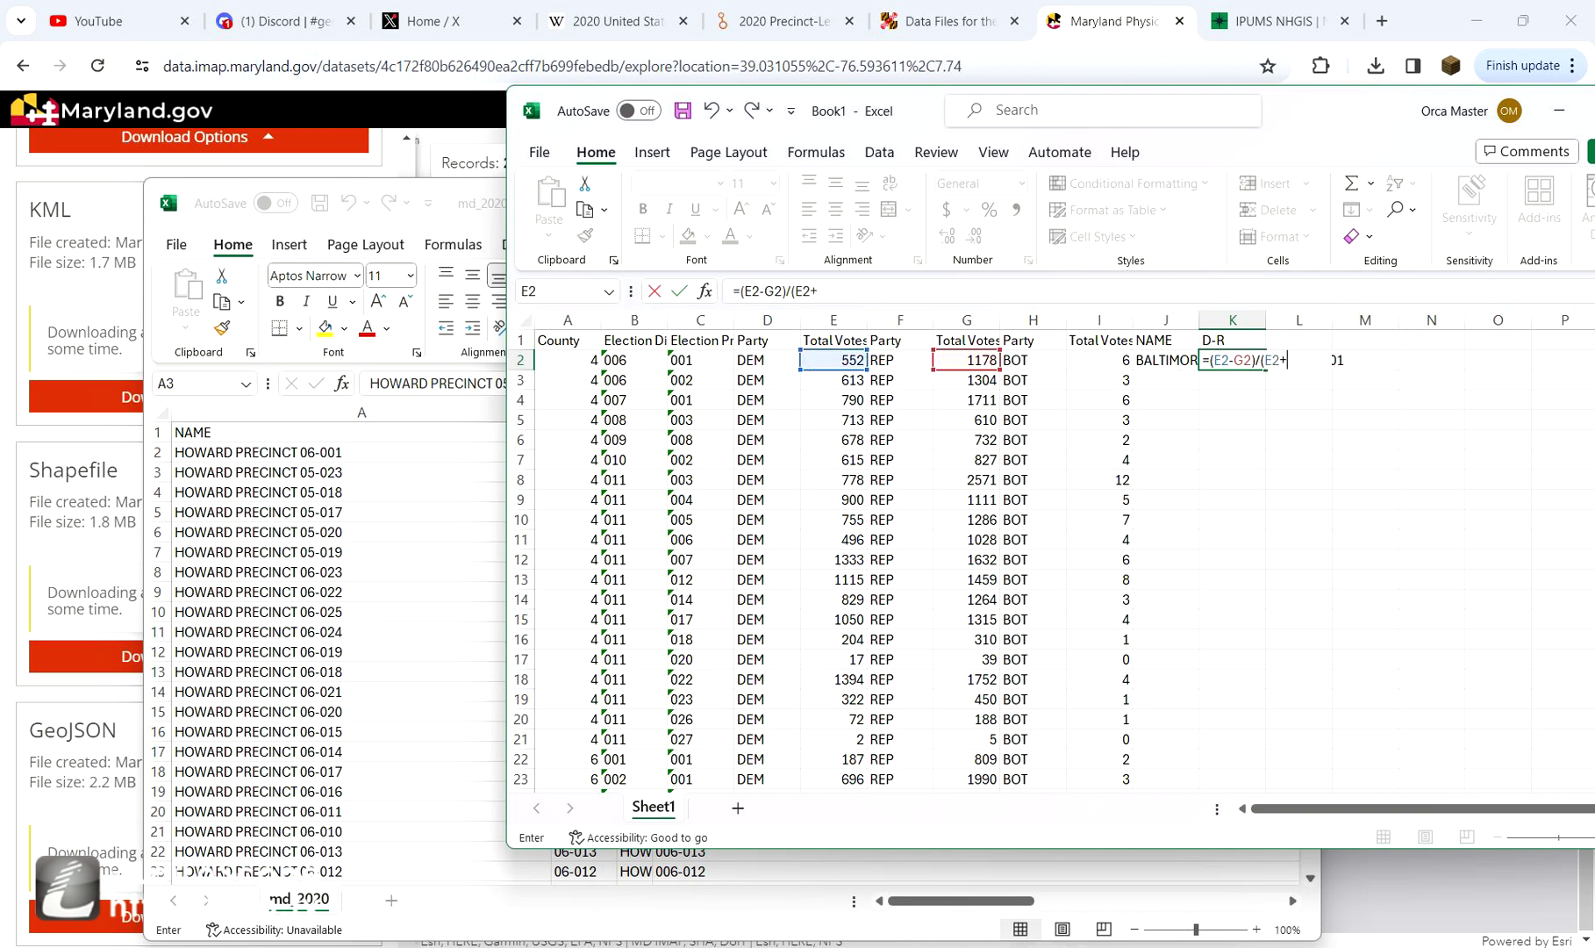
key("Right")
key("Right")
type("+")
key("Left")
key("Left")
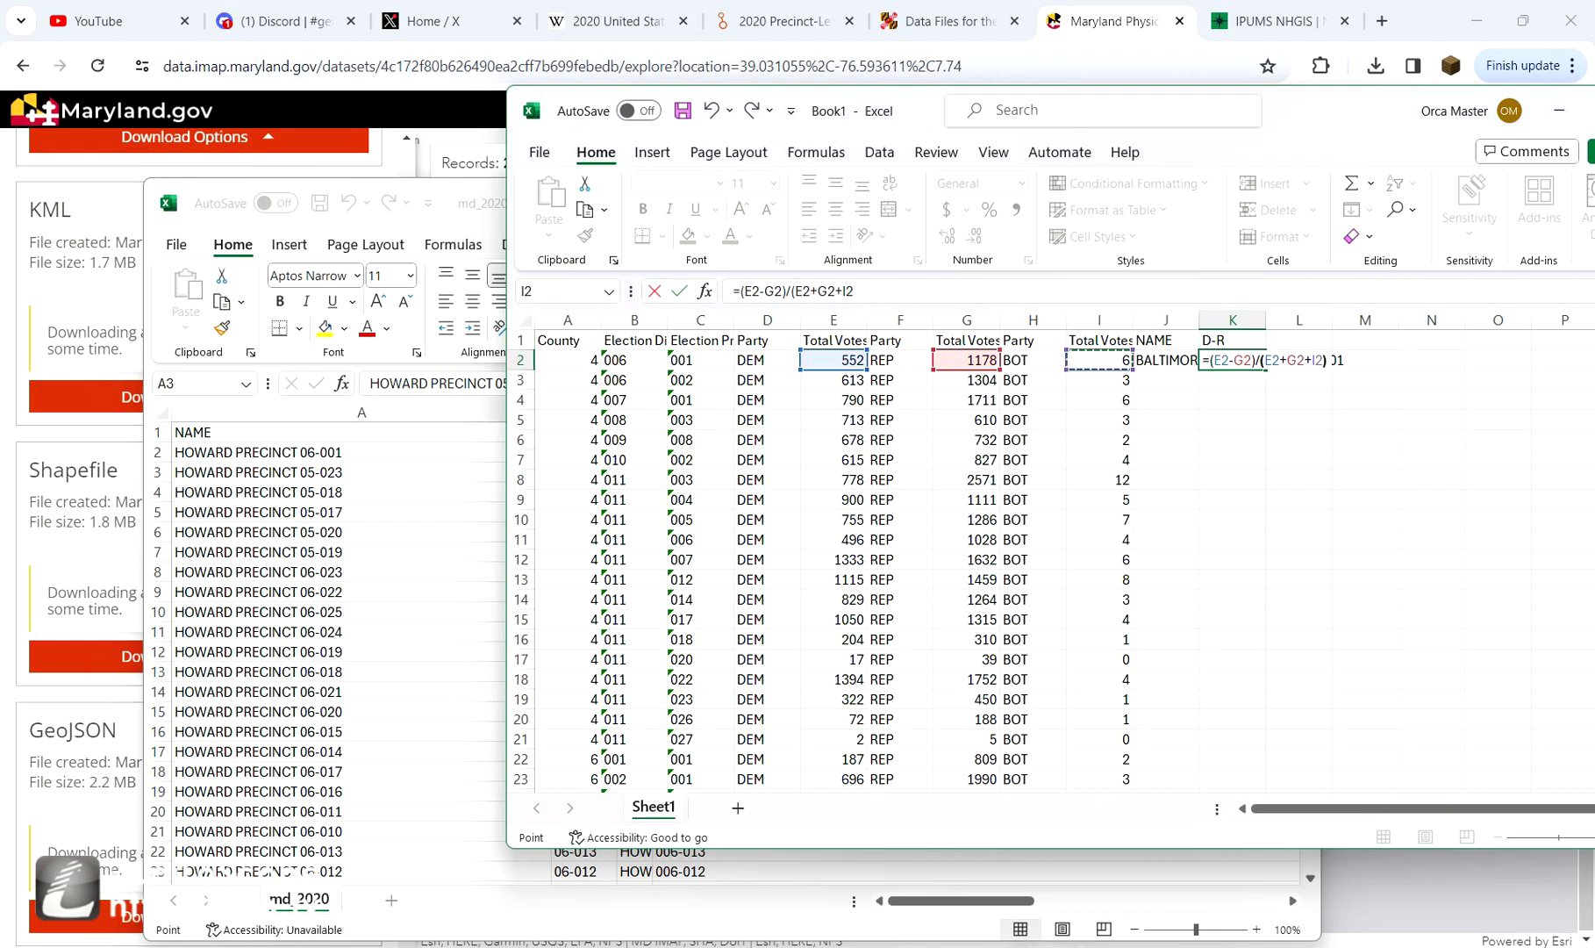
key("Return")
- Copy the J2:K2 formulas down to the last data row and widen column J to fit the full precinct names
key("Up")
key("Left")
key("shift+Right")
key("ctrl+c")
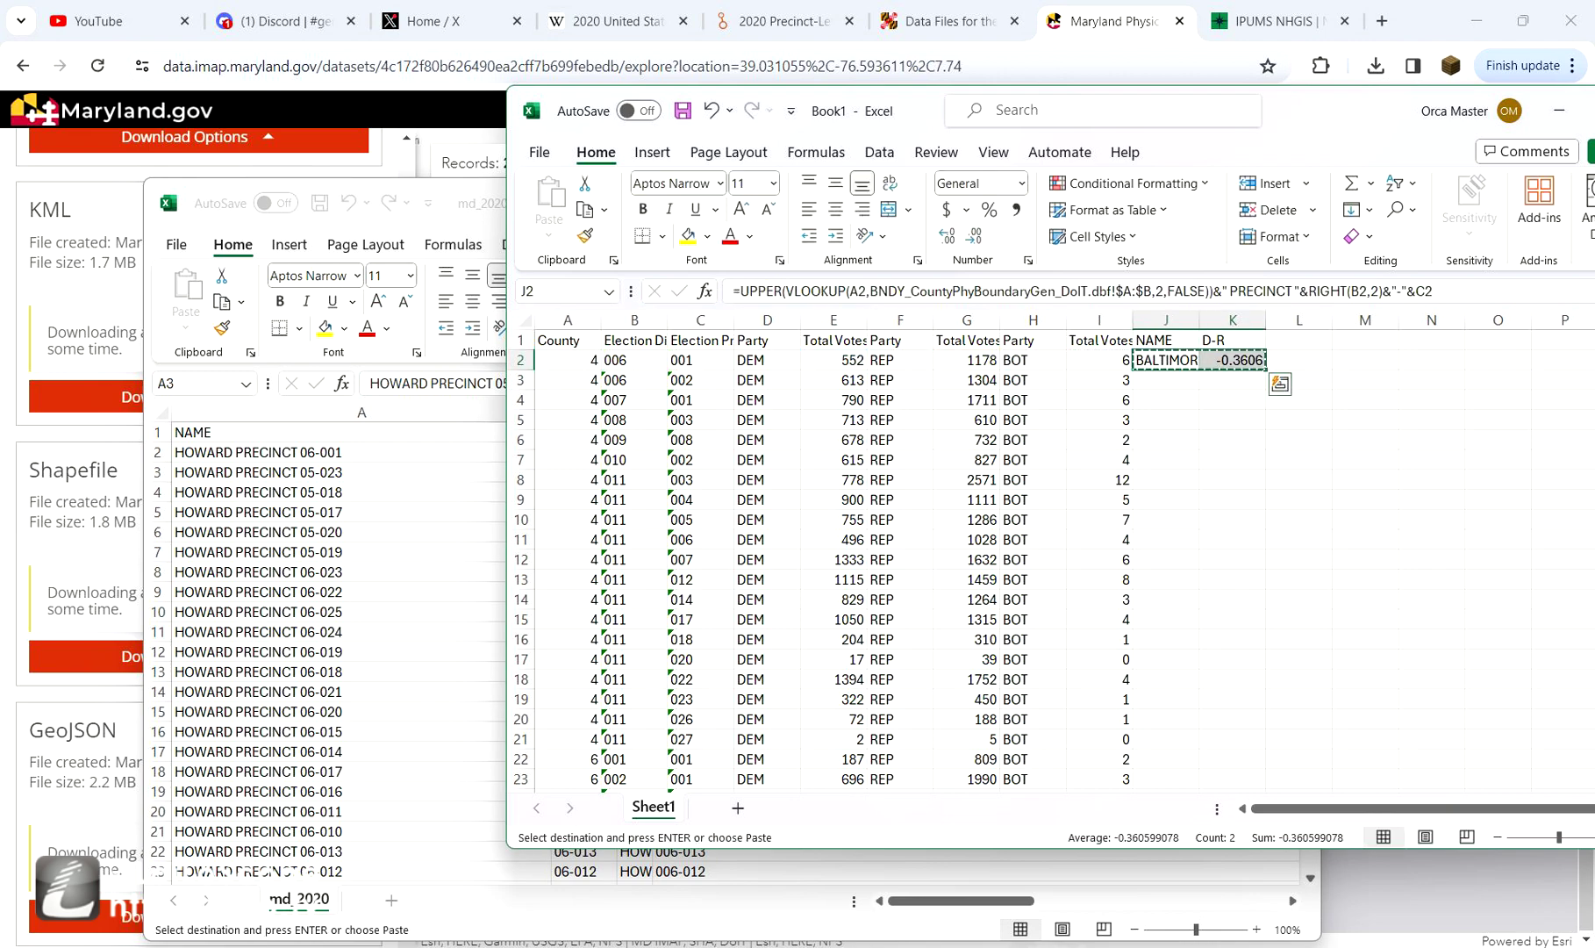
key("Left")
key("ctrl+Down")
key("Right")
key("ctrl+shift+Up")
key("ctrl+v")
key("ctrl+Up")
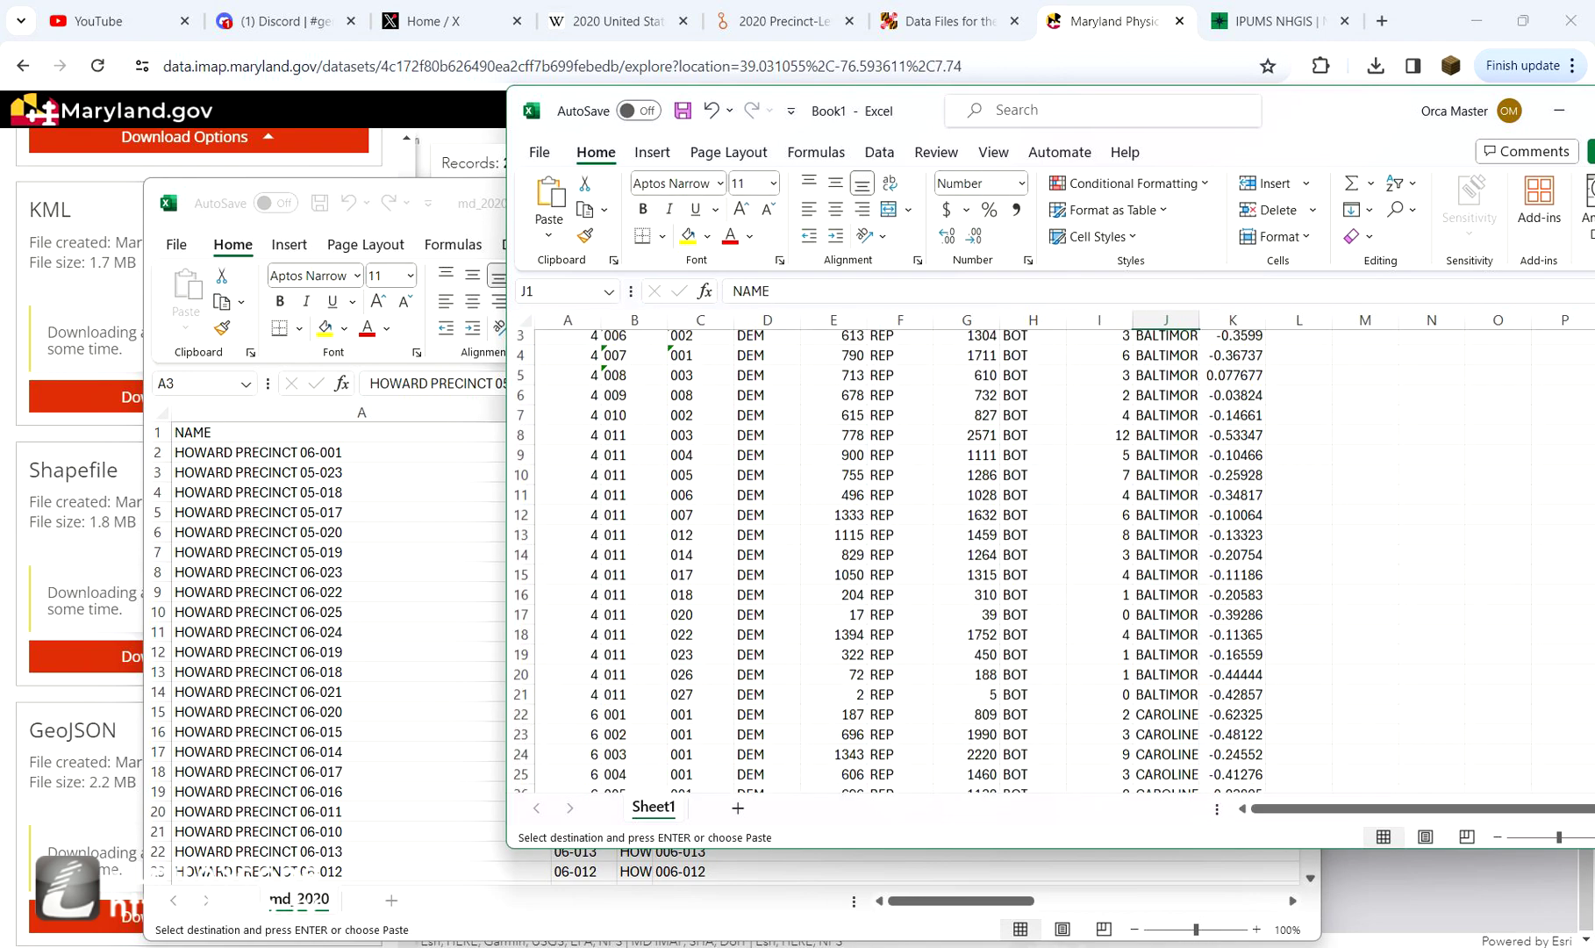
key("Escape")
left_click_drag(1200, 320, 1378, 321)
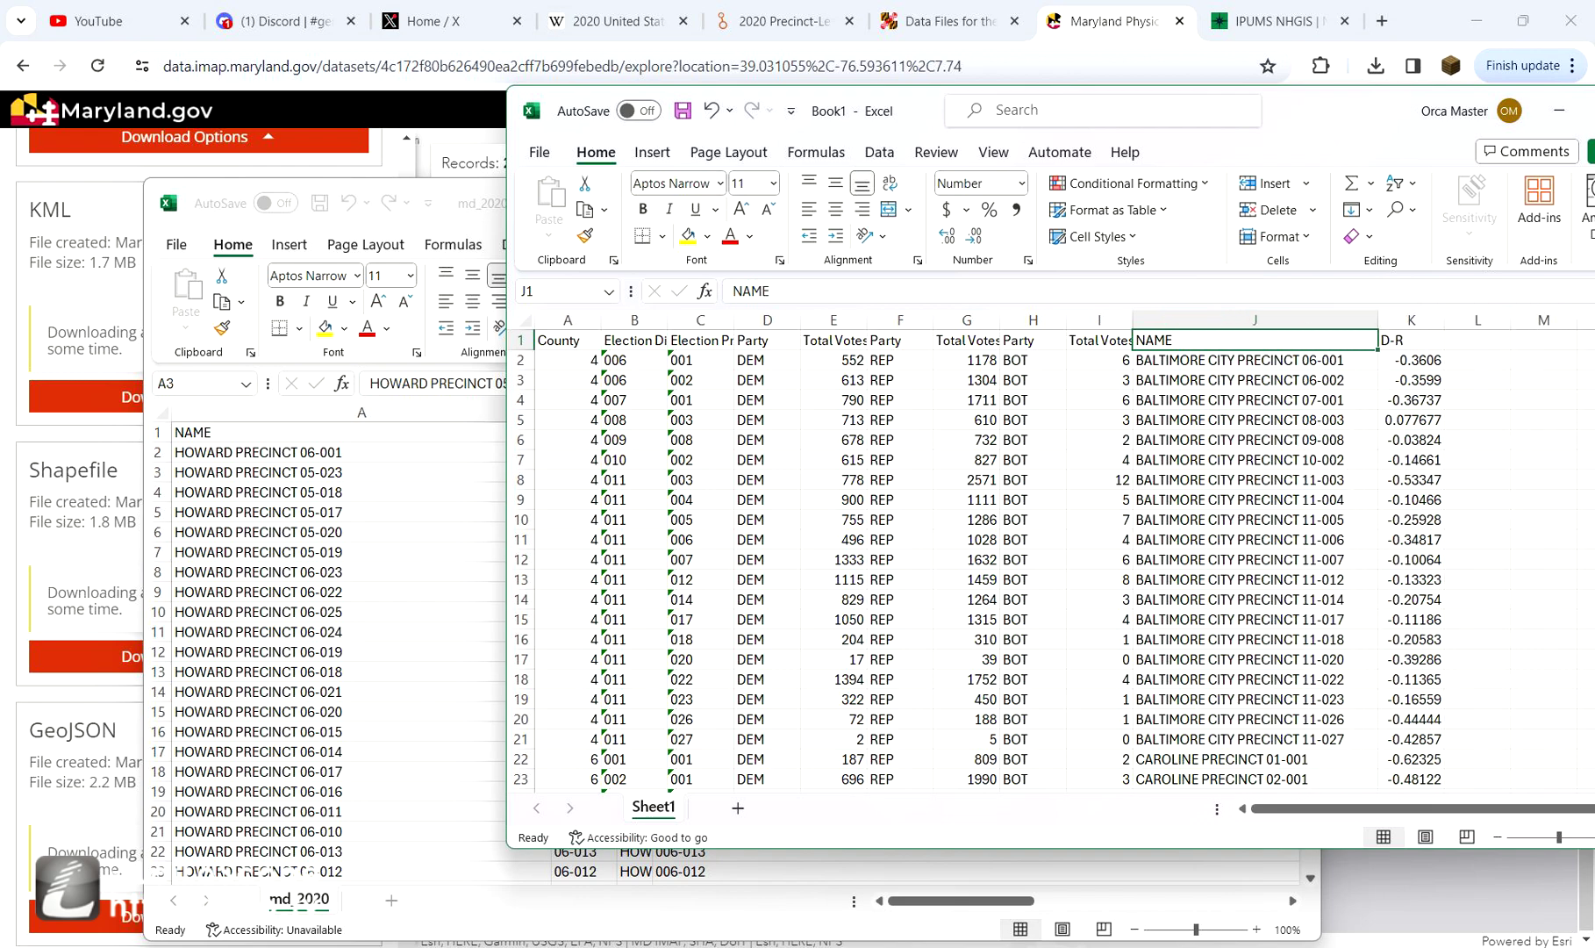
left_click_drag(921, 111, 658, 168)
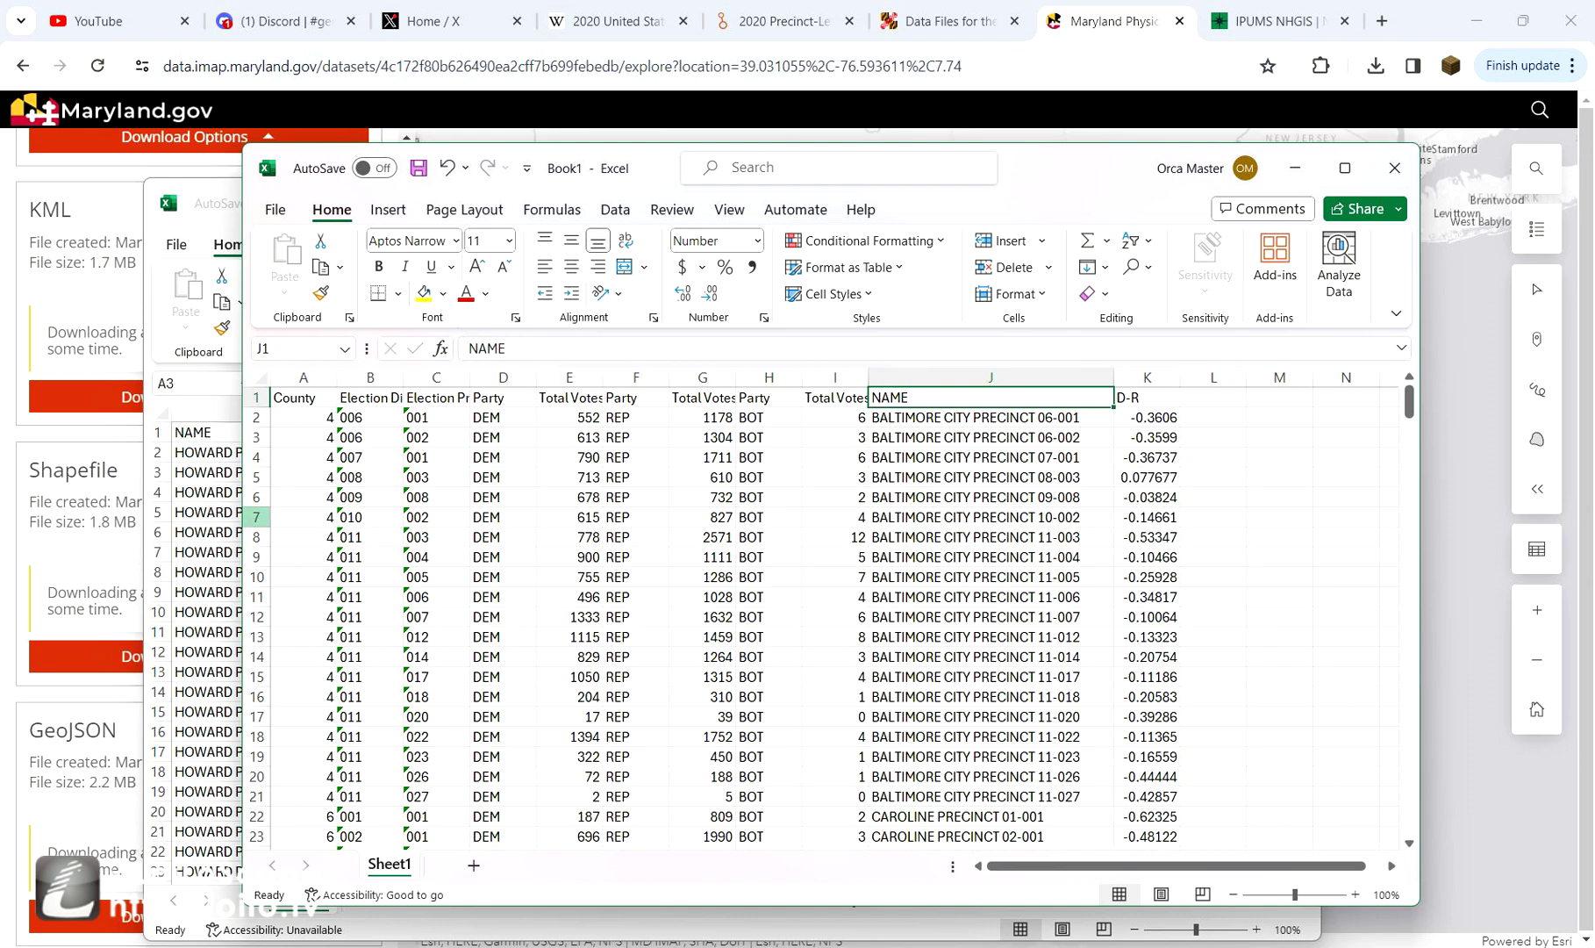
- Close the BNDY_CountyPhyBoundaryGen_DoIT workbook and return to Book1 to check the lookup formula in J7
left_click(206, 526)
key("ctrl+v")
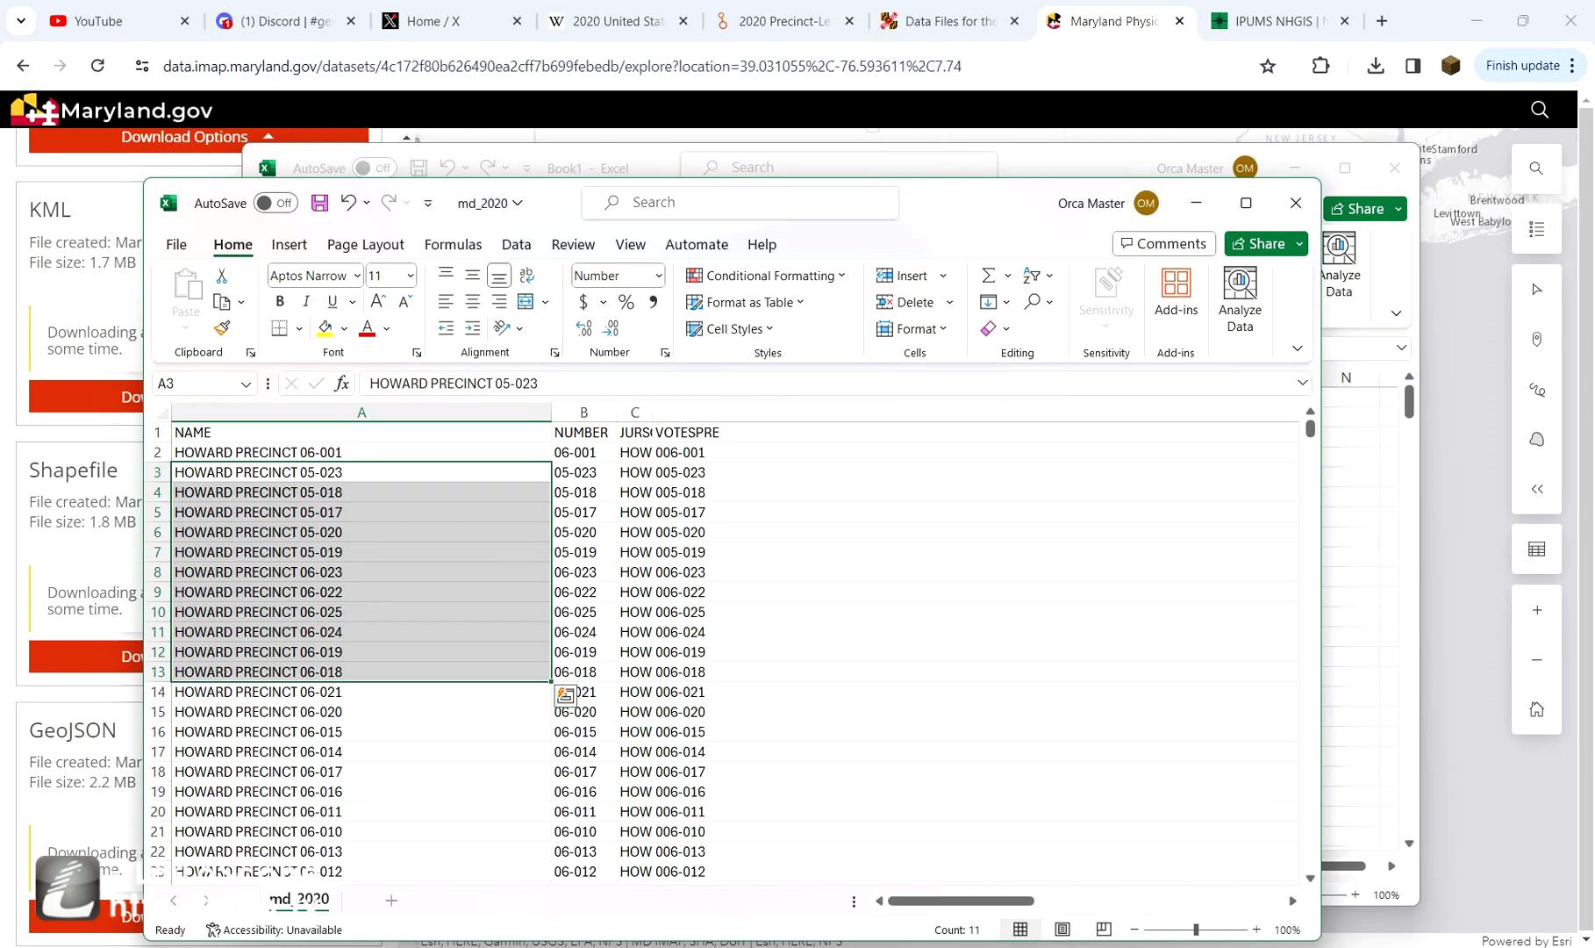
mouse_move(1097, 947)
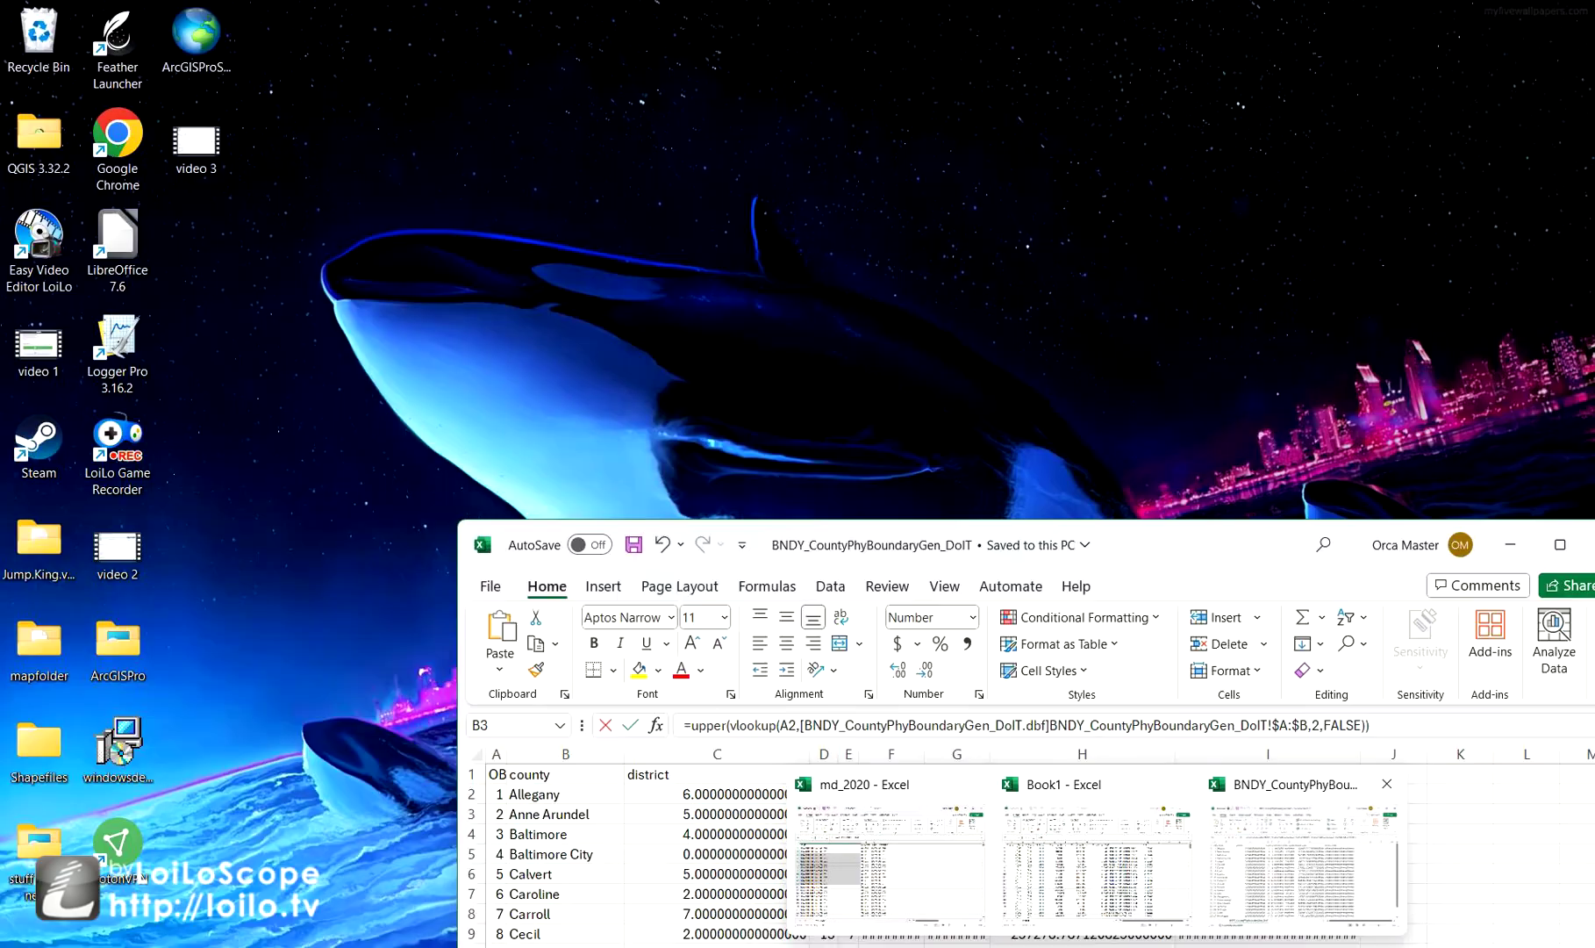
left_click(1387, 785)
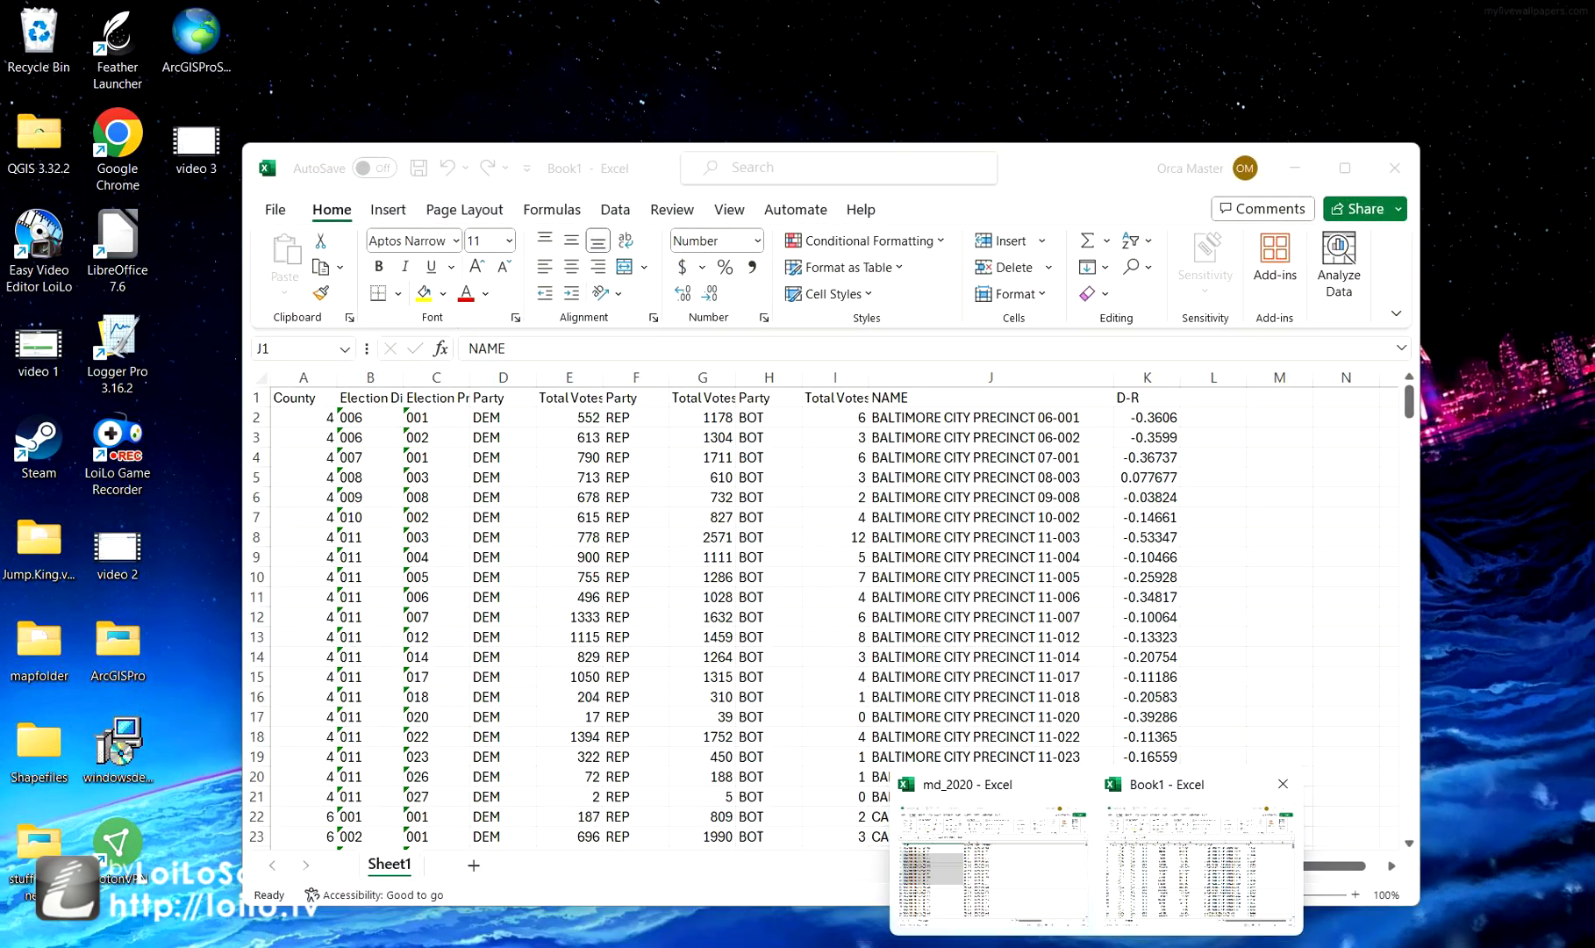
left_click(1198, 865)
left_click_drag(990, 417, 990, 617)
left_click(990, 517)
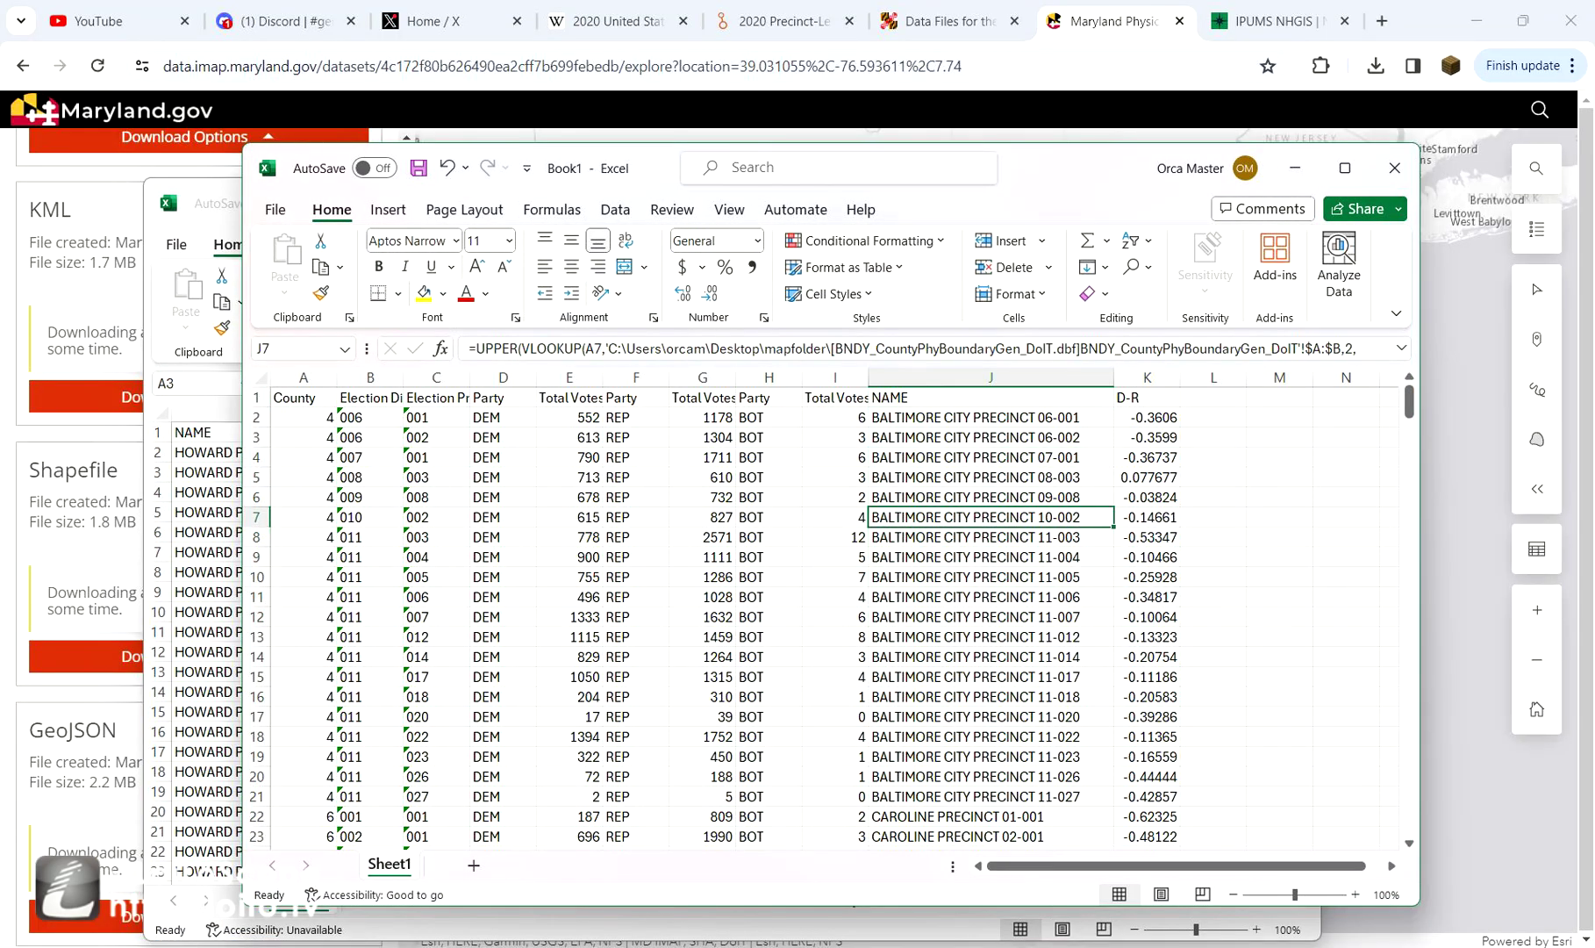
- Close the Book1 workbook, saving it as md_final.xlsx in the mapfolder on the Desktop
mouse_move(1096, 168)
left_mouse_down()
mouse_move(1245, 153)
mouse_move(1074, 188)
left_mouse_up()
left_click(968, 418)
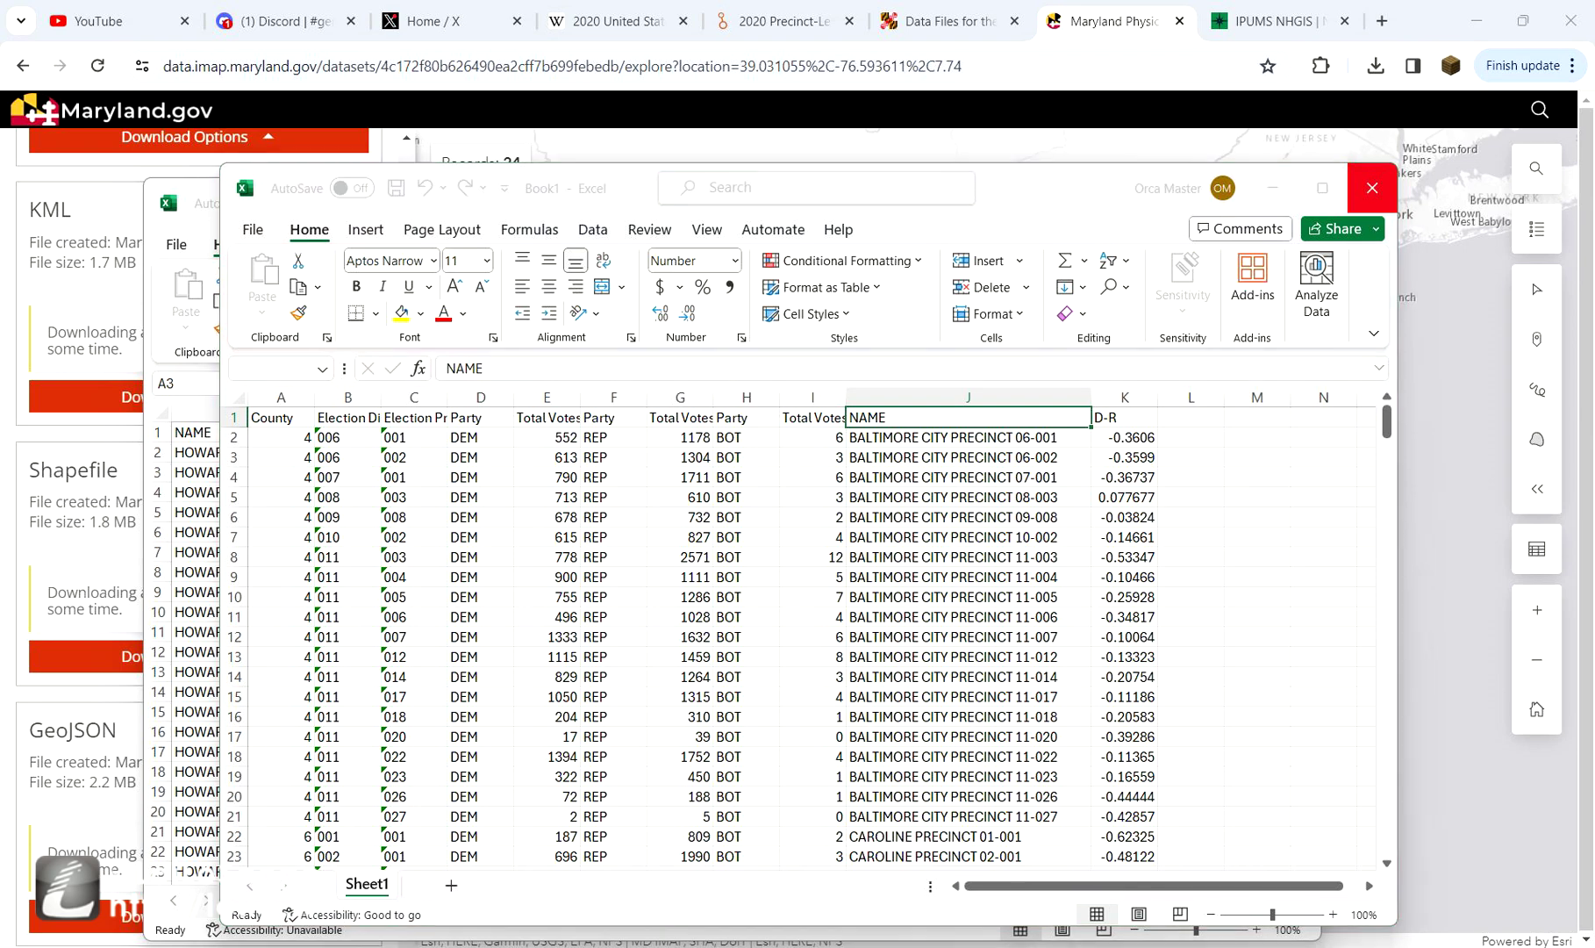
left_click(1372, 188)
type("md")
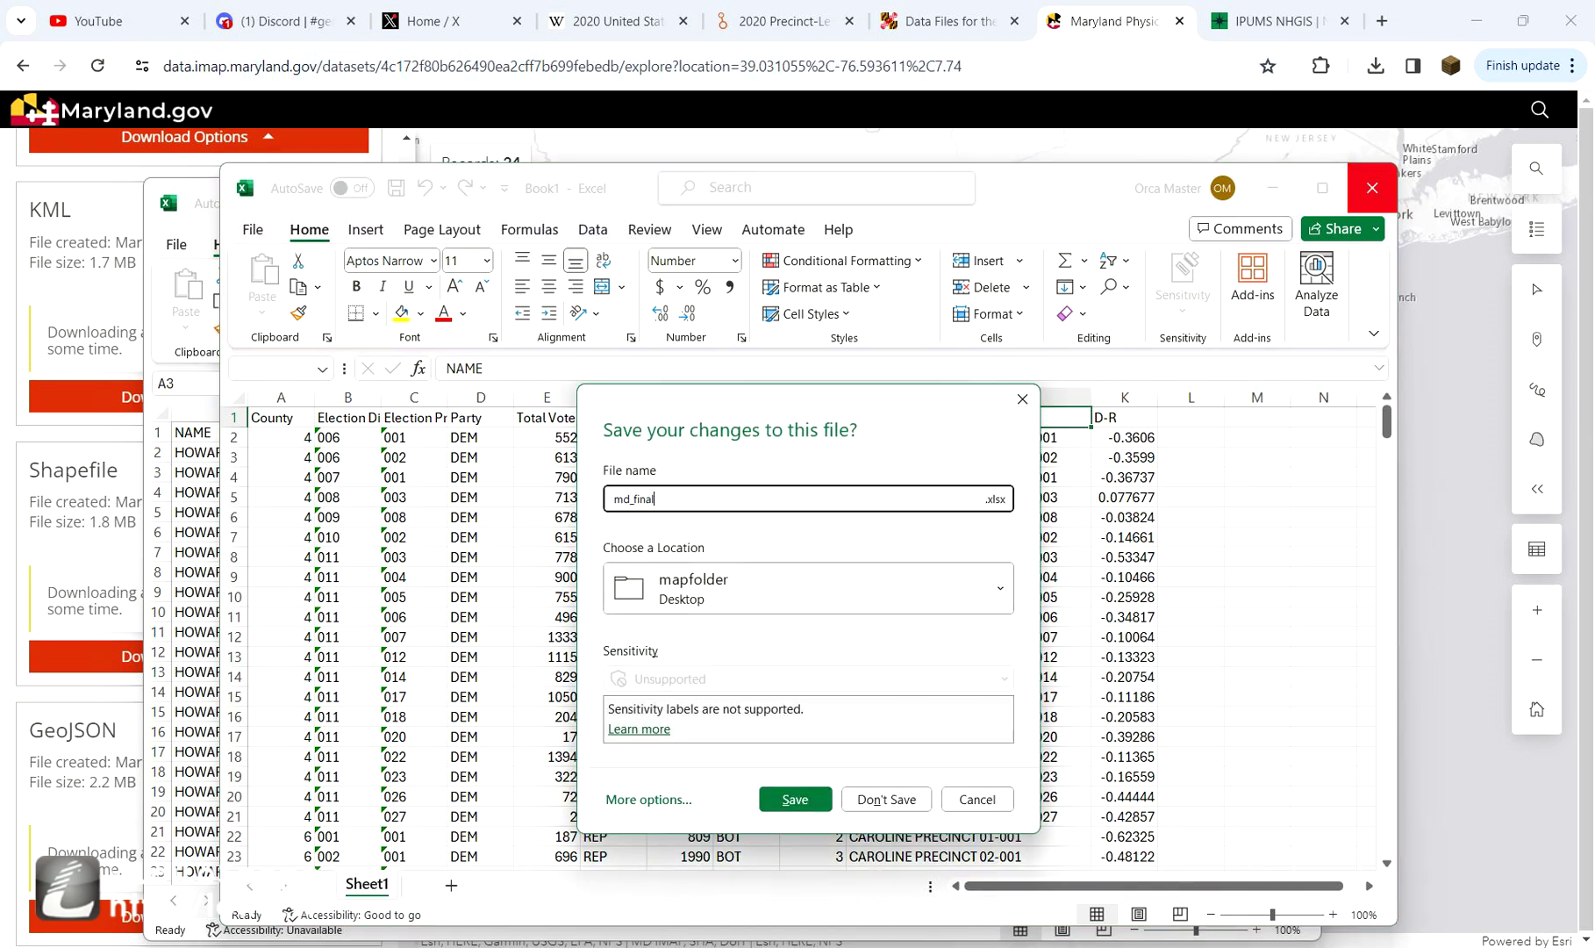
type("_final")
key("Return")
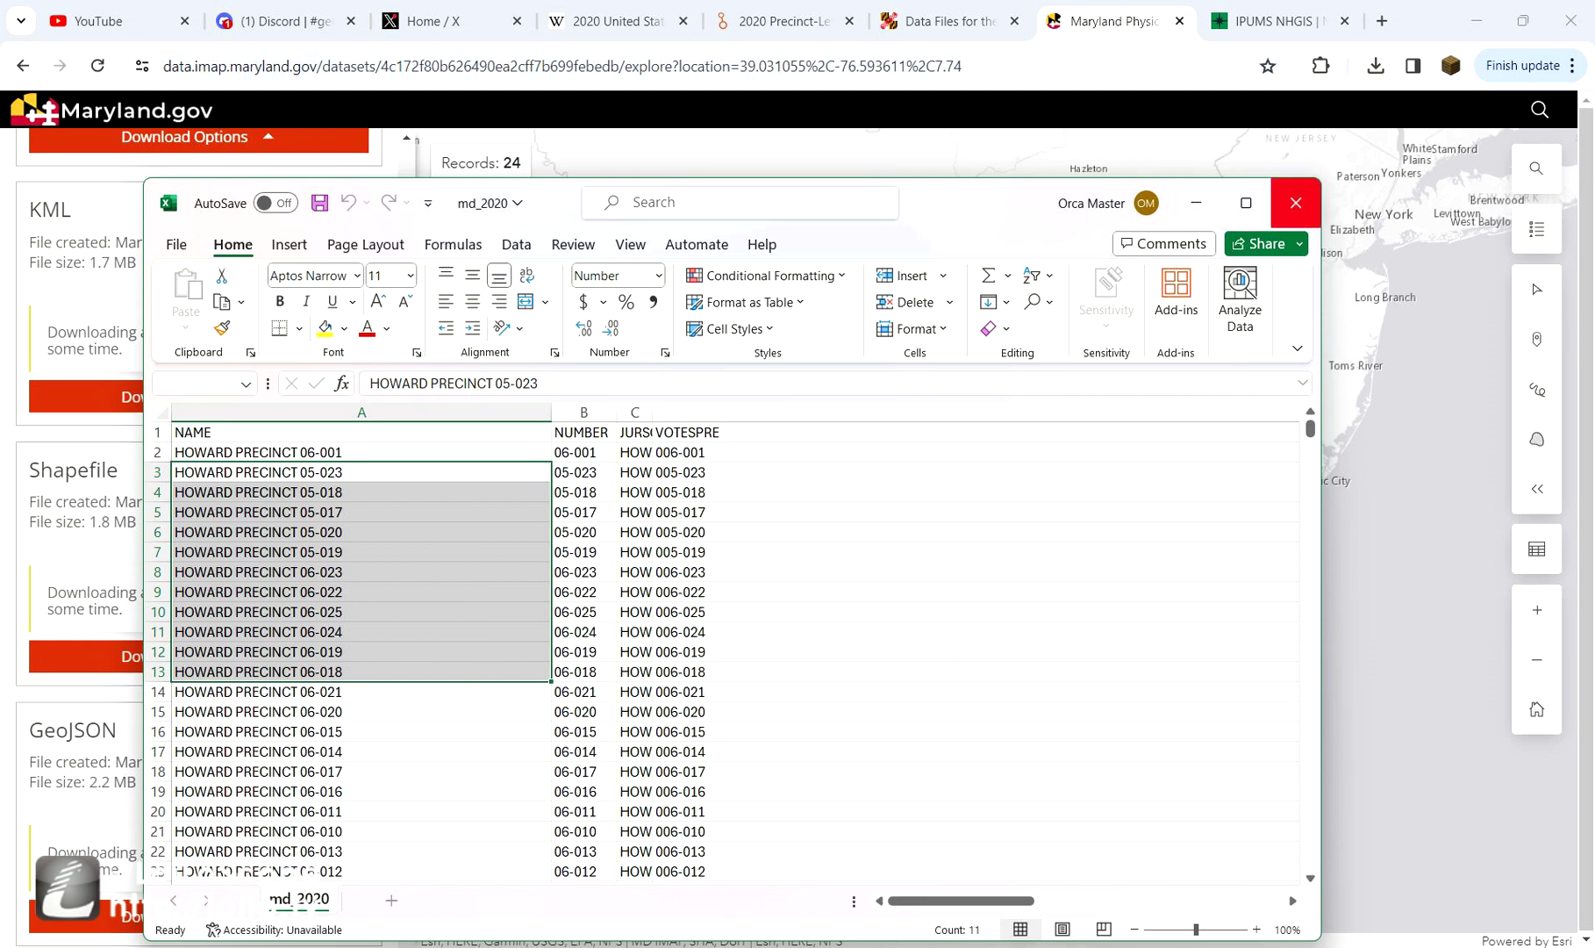
- Close md_2020.dbf without saving its changes and launch QGIS Desktop 3.32.2
left_click(1296, 202)
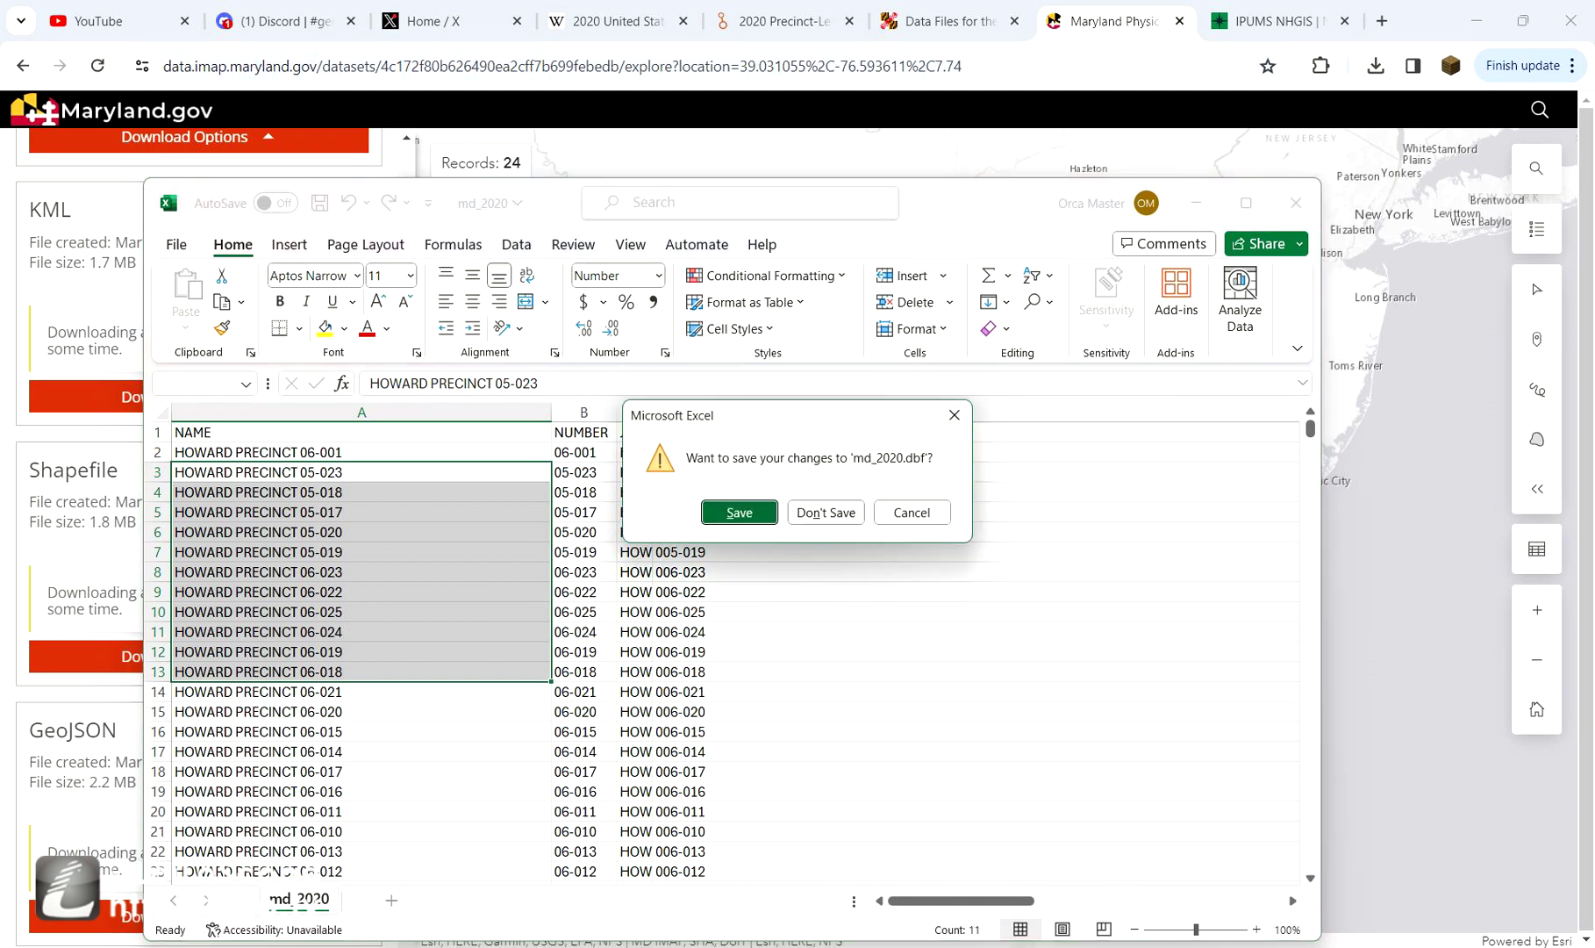
left_click(826, 513)
key("super")
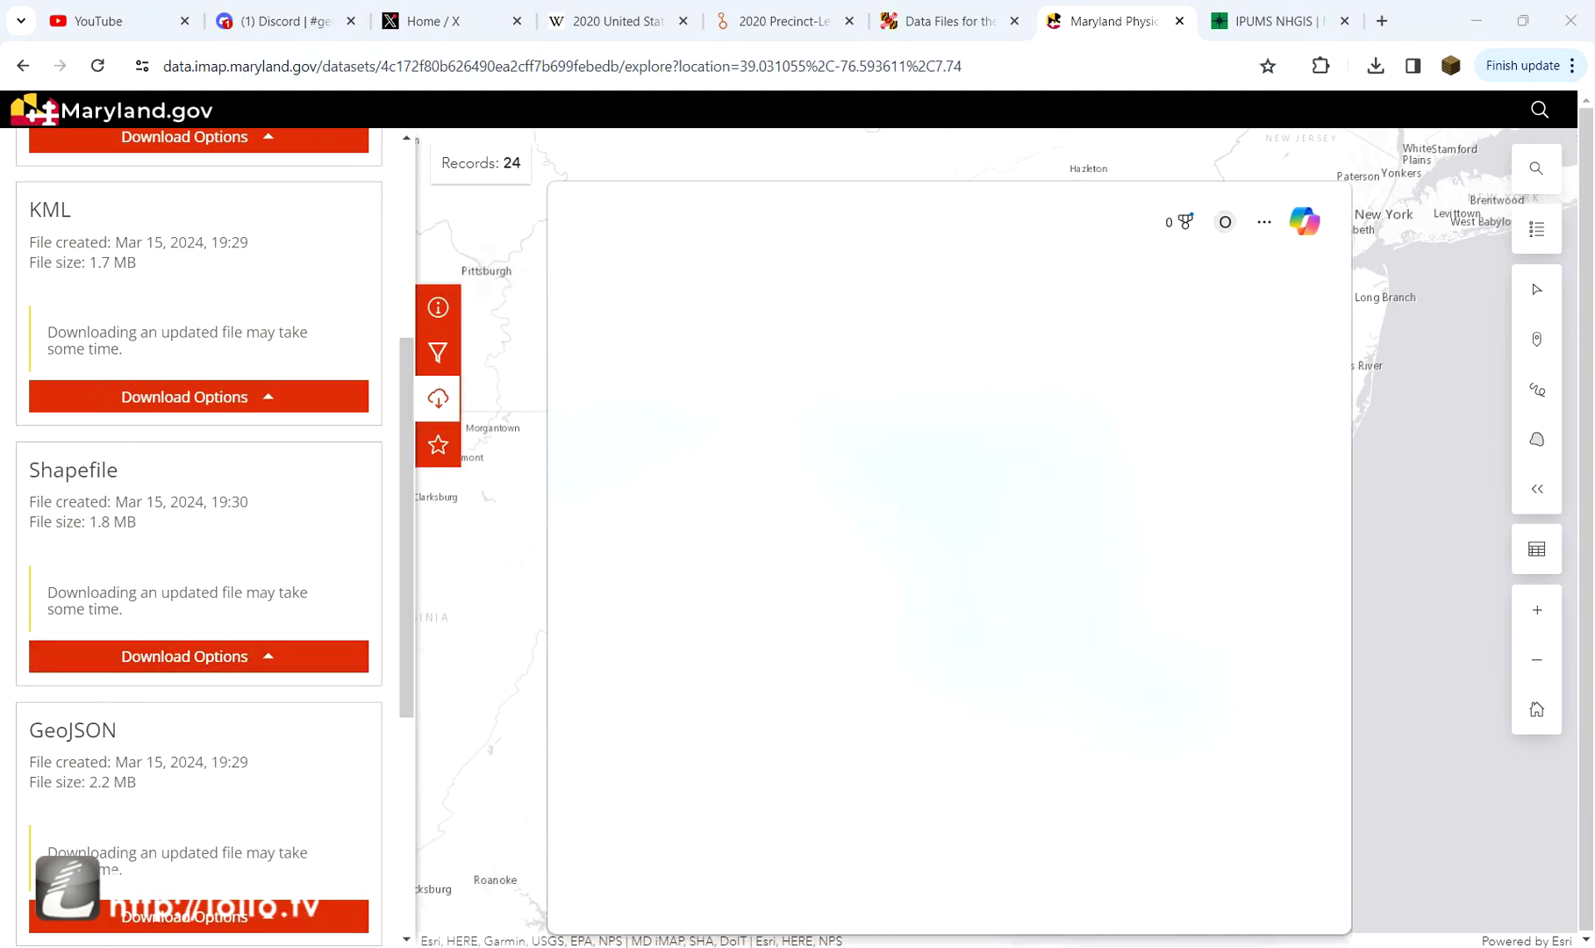
type("qg")
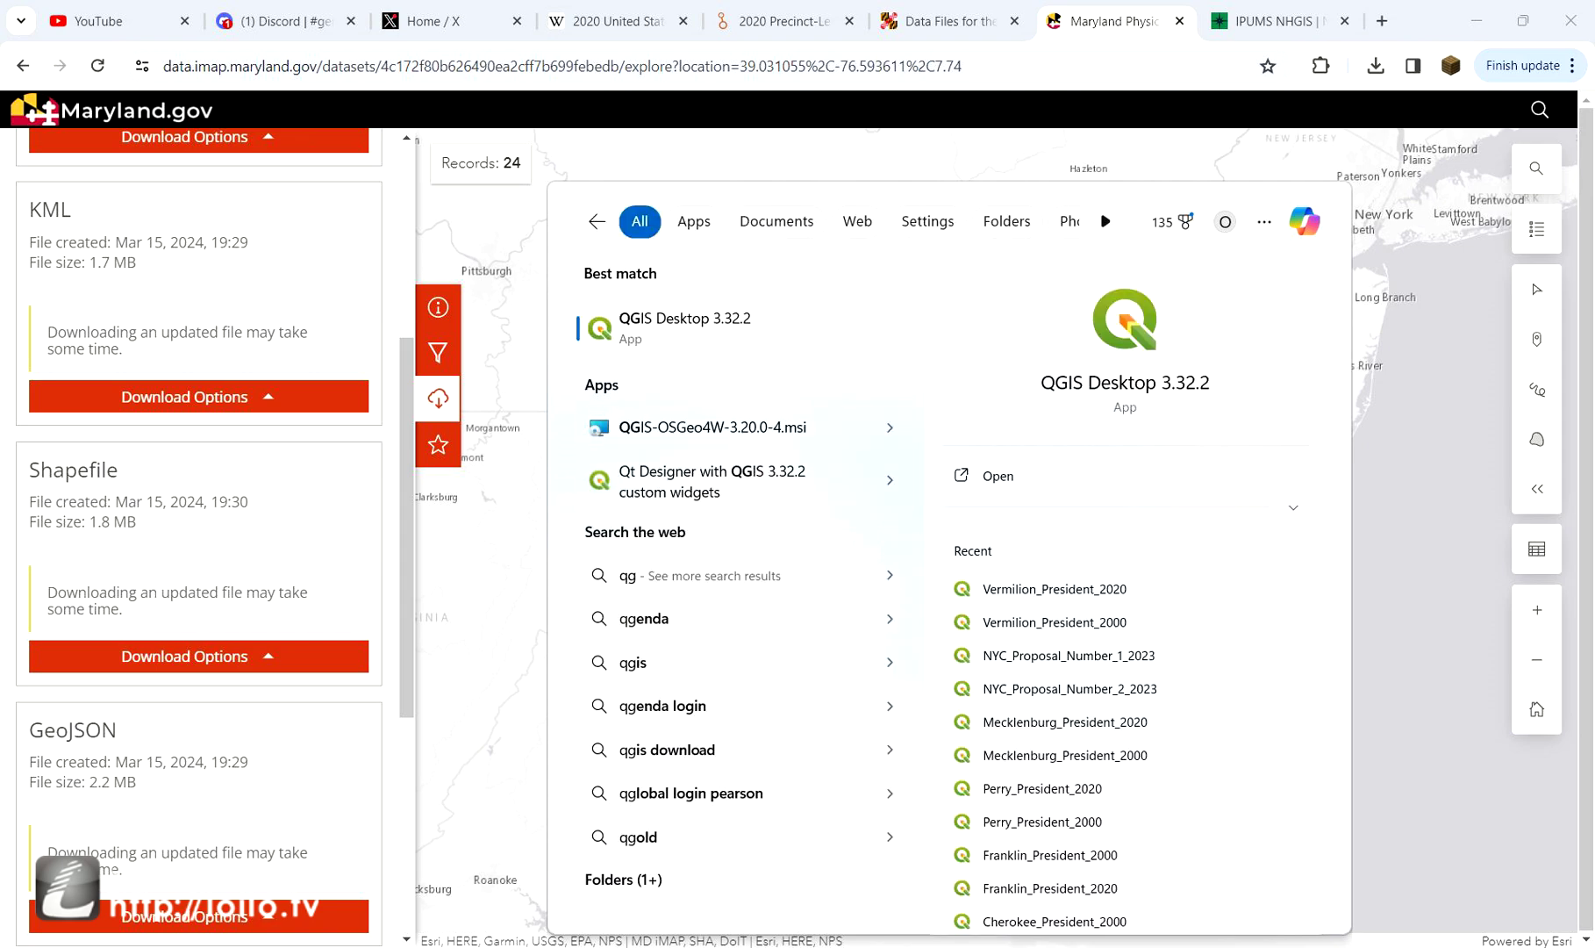
key("Return")
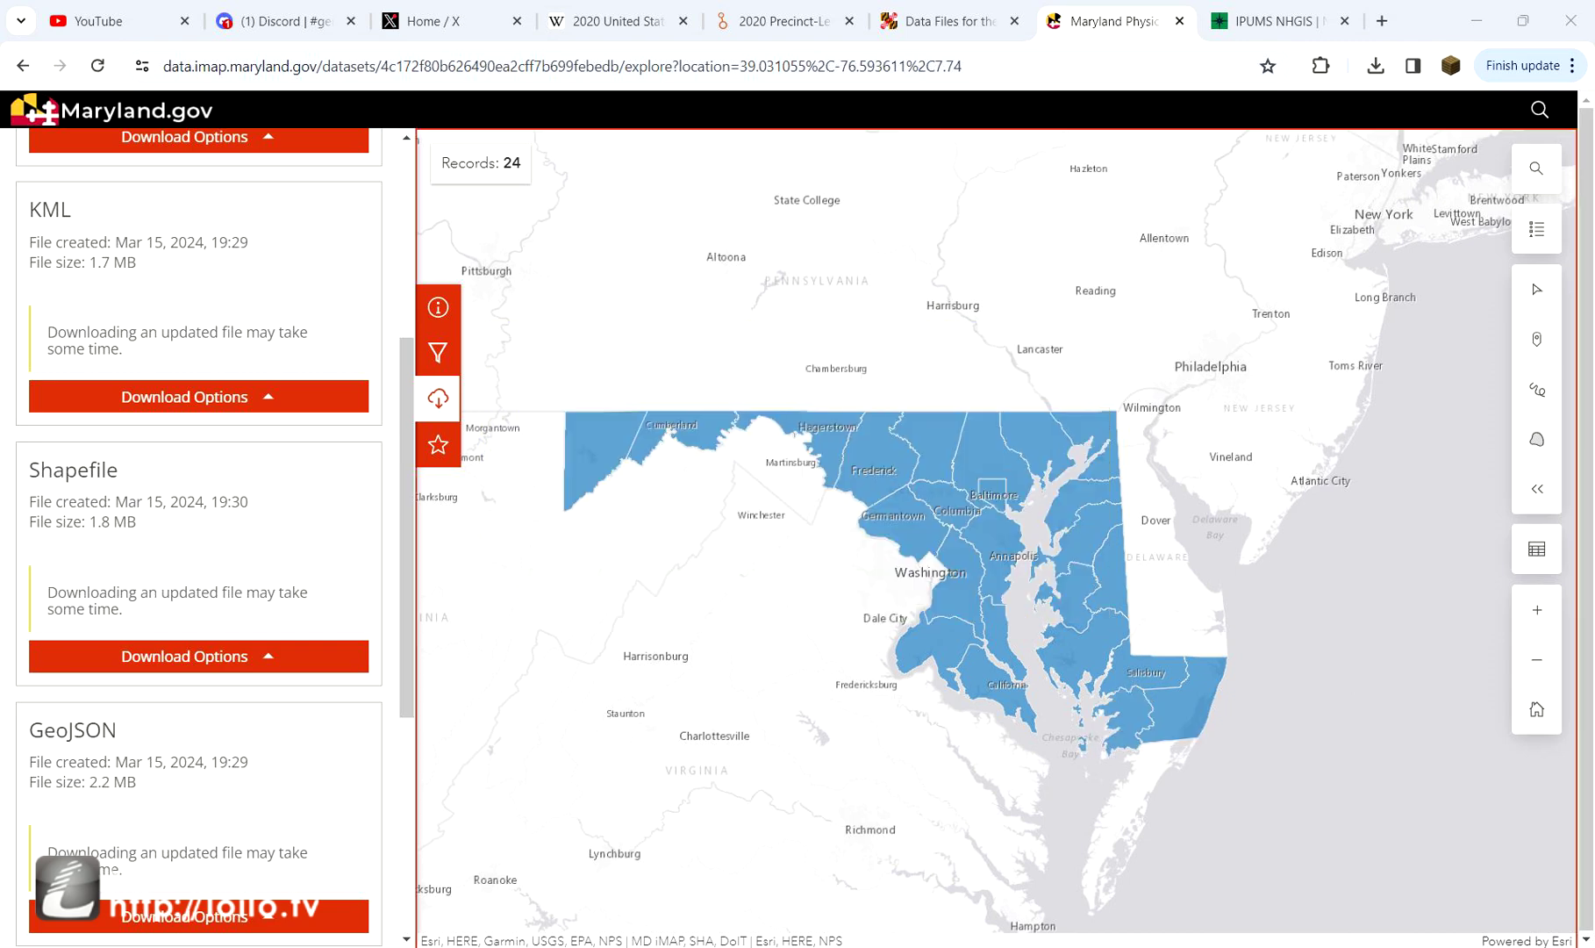
- Switch to the IPUMS NHGIS site in the browser and open its data selection page
left_click(614, 20)
left_click(1282, 20)
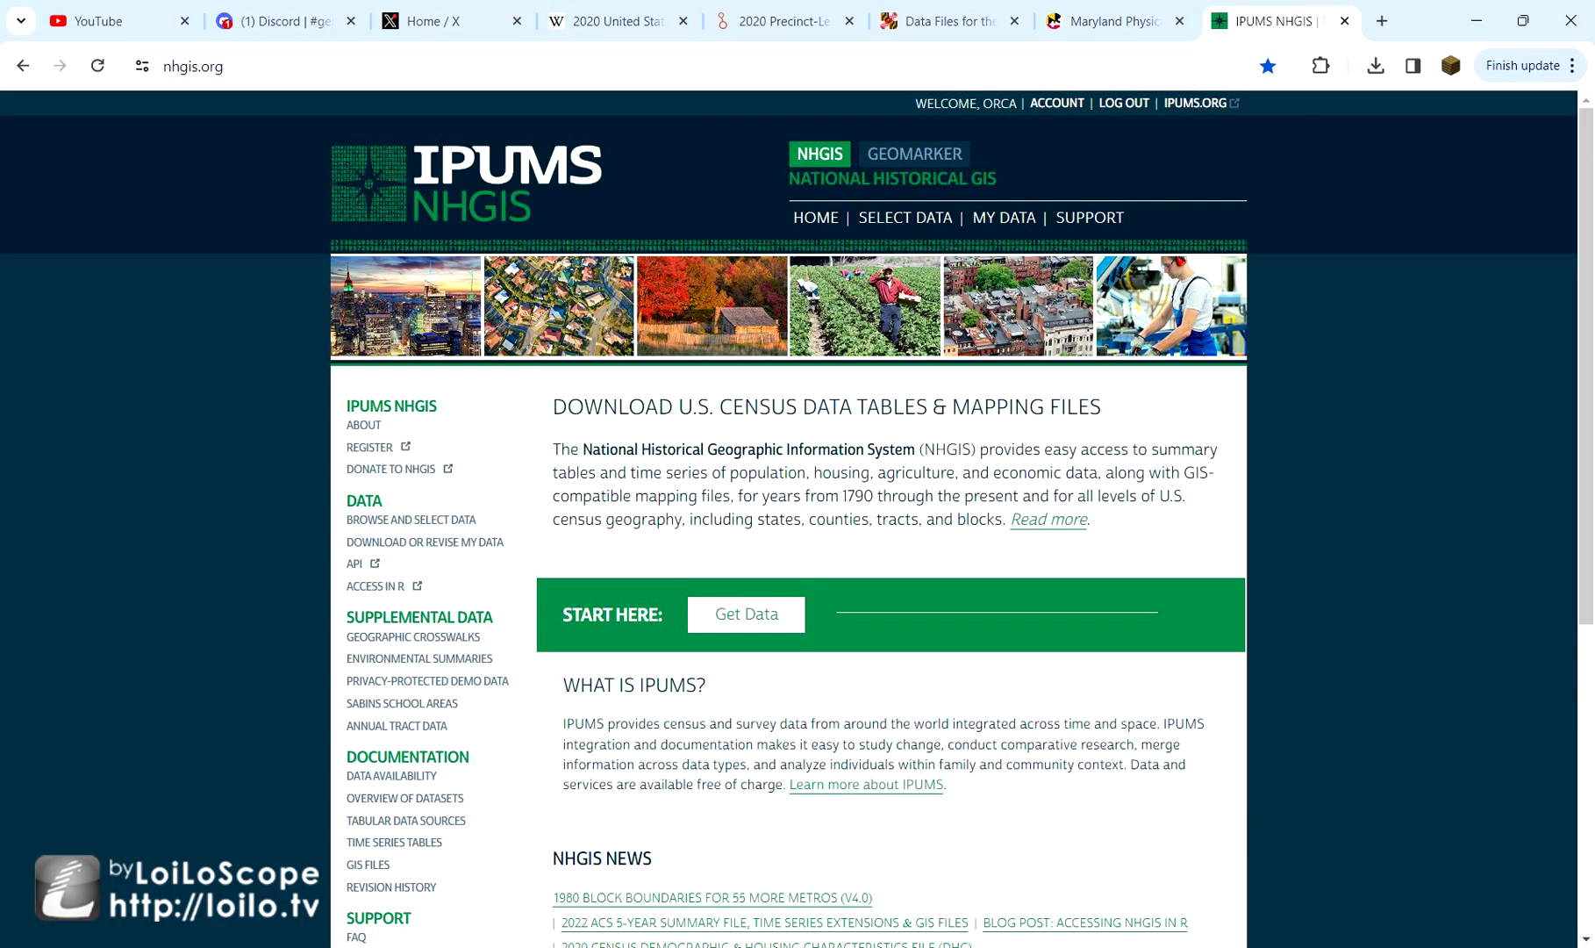
left_click(903, 217)
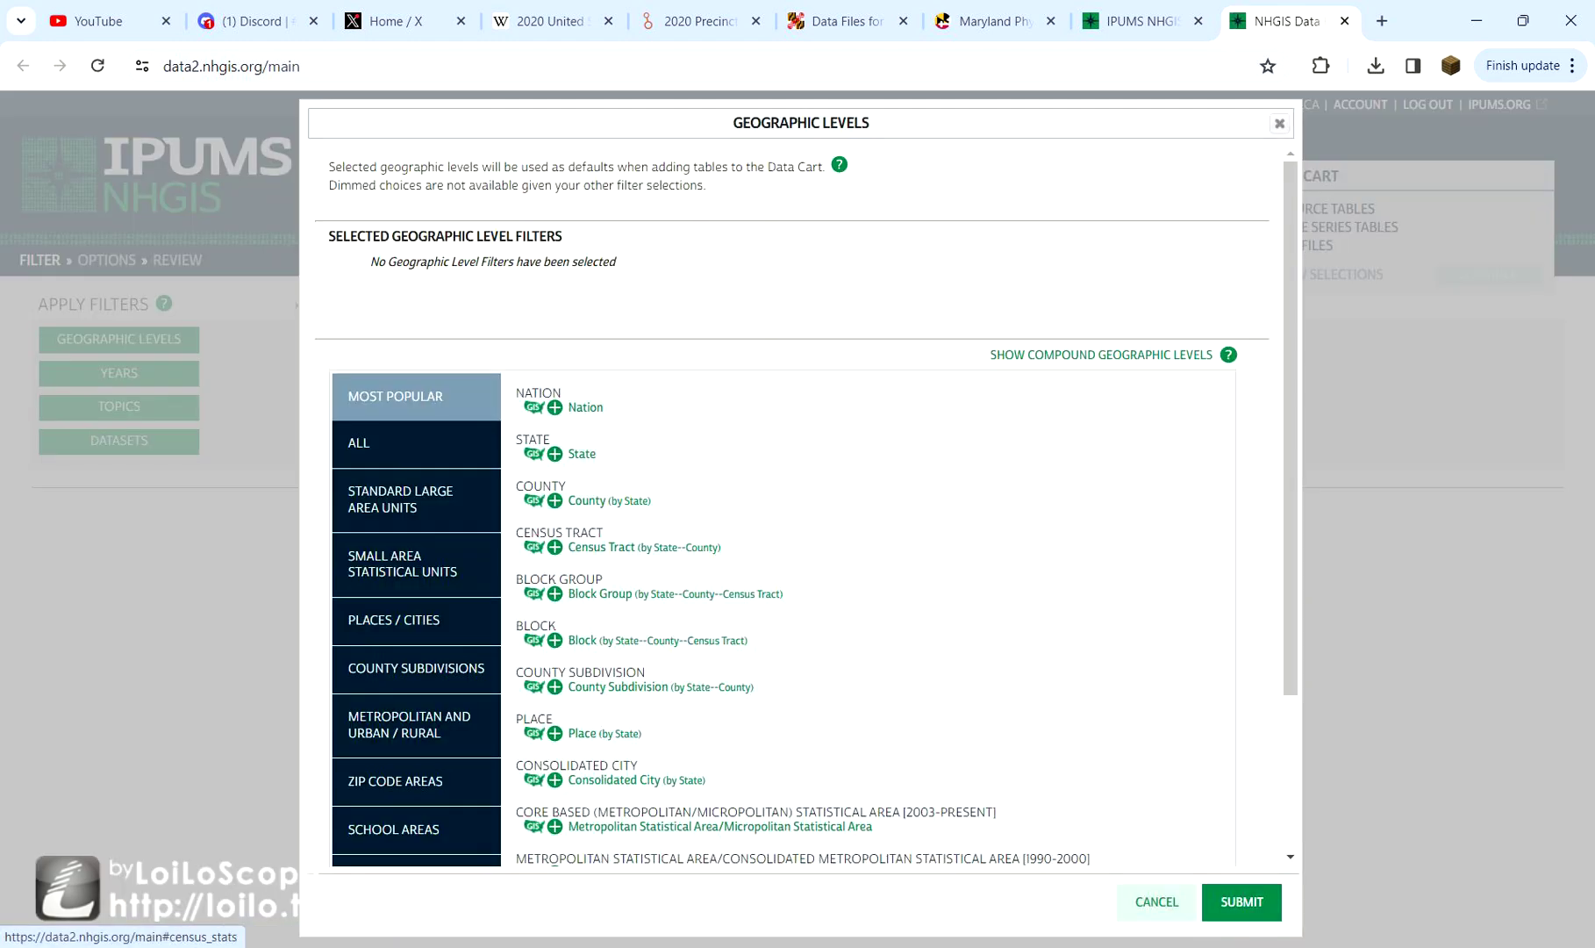
- Filter the NHGIS data by the geographic level Congressional District (2019-2021, 116th Congress), finding it among all levels by searching for "congre"
left_click(377, 443)
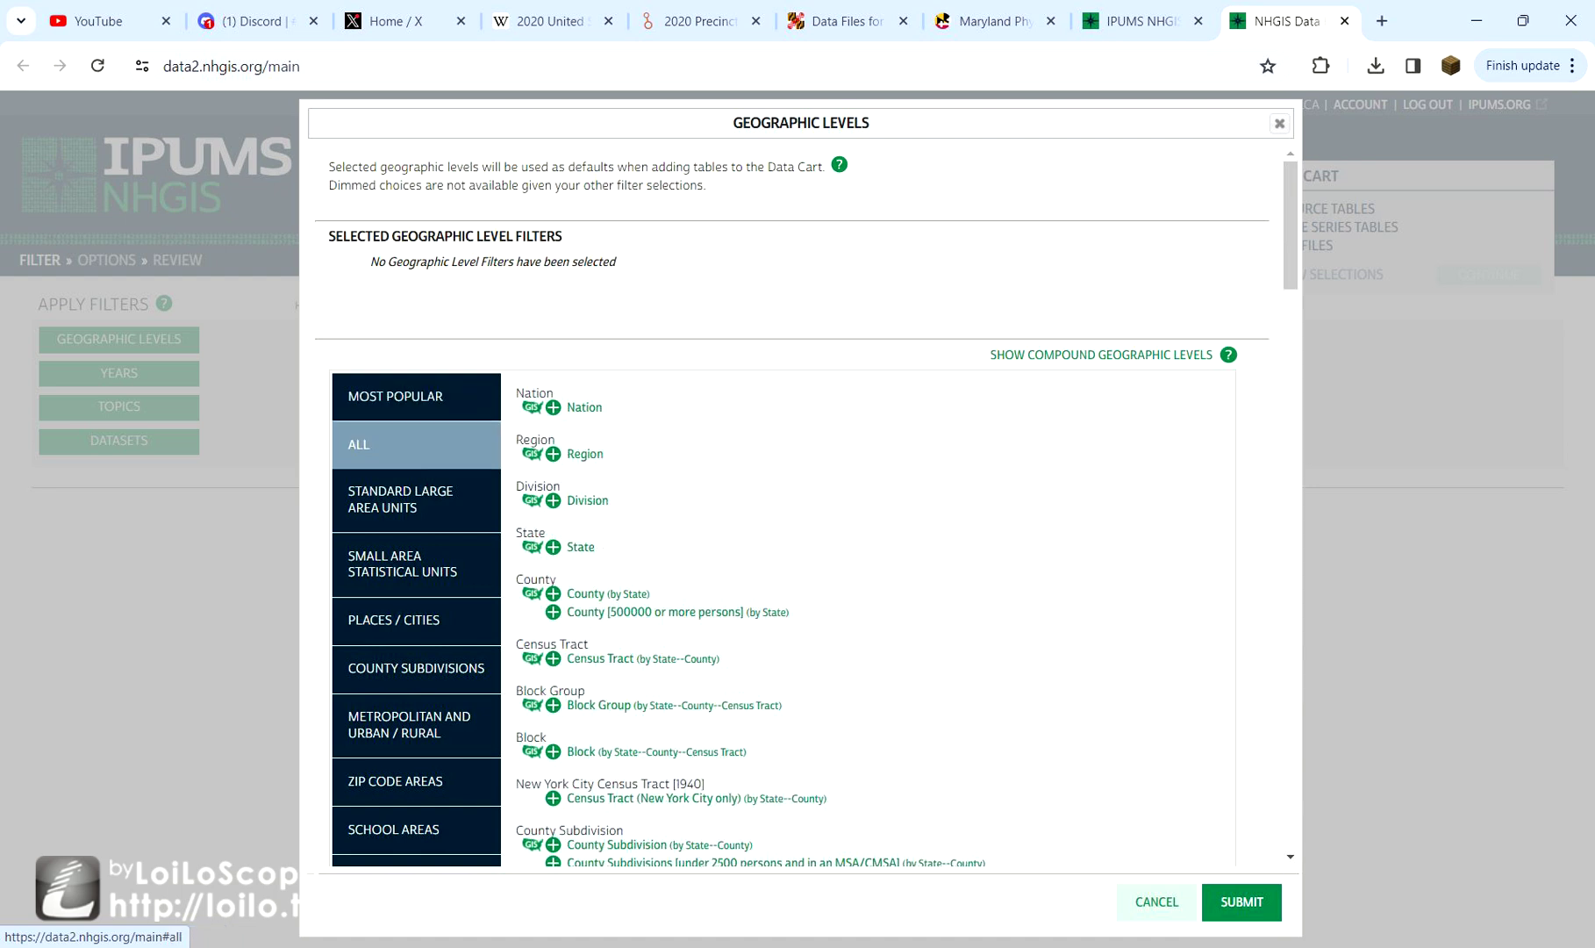
key("ctrl+f")
type("congr")
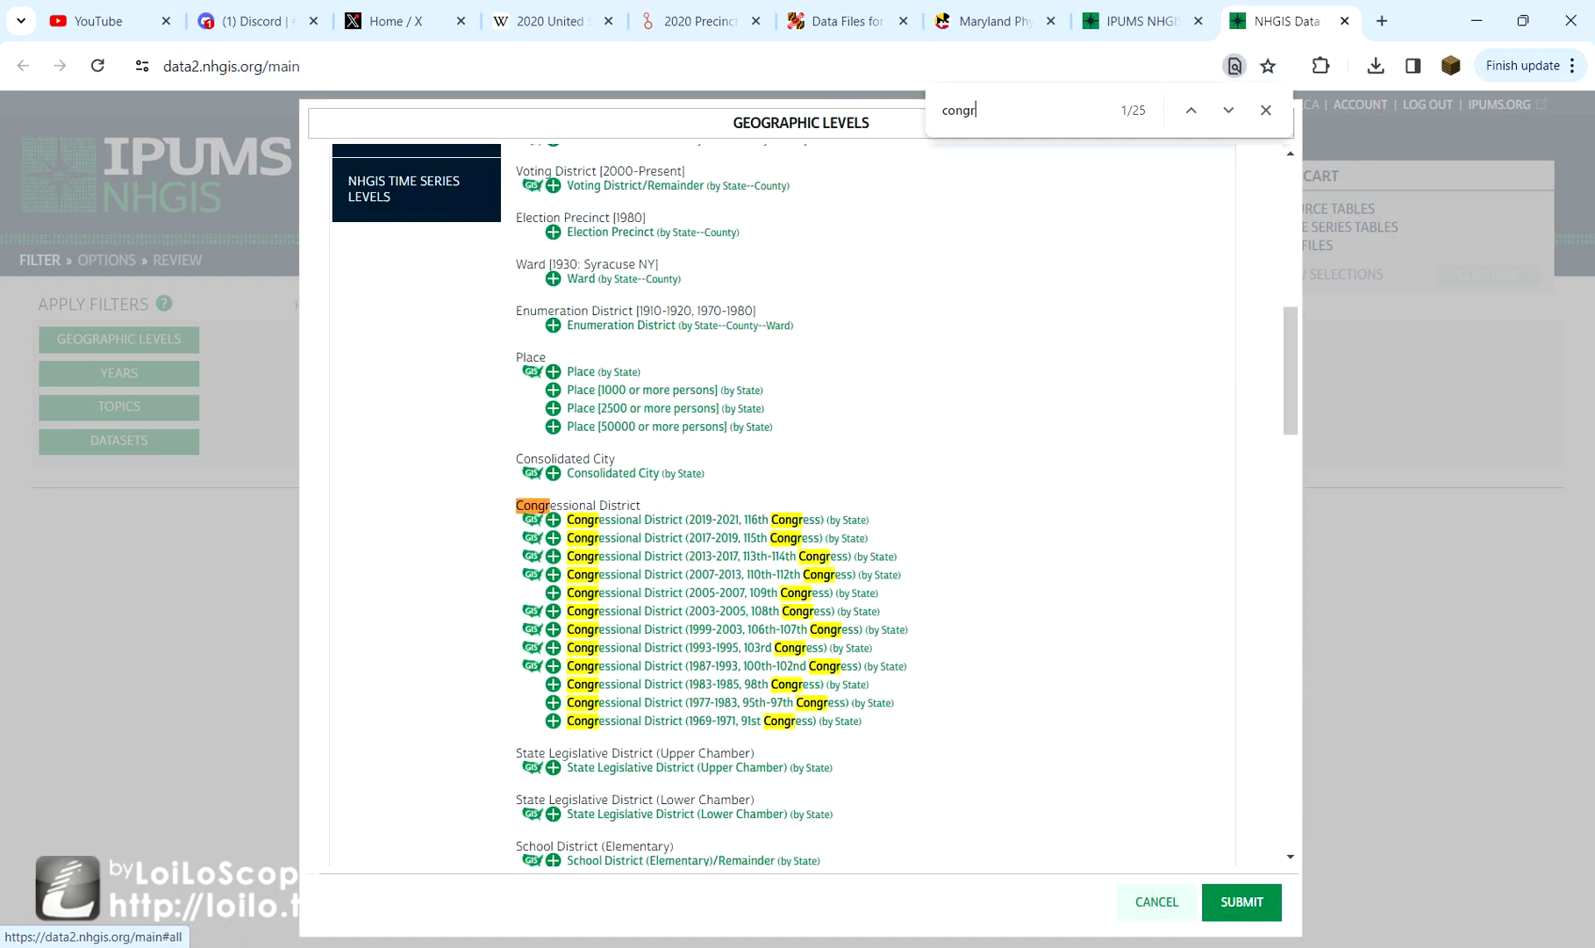
type("e")
key("Escape")
left_click(553, 520)
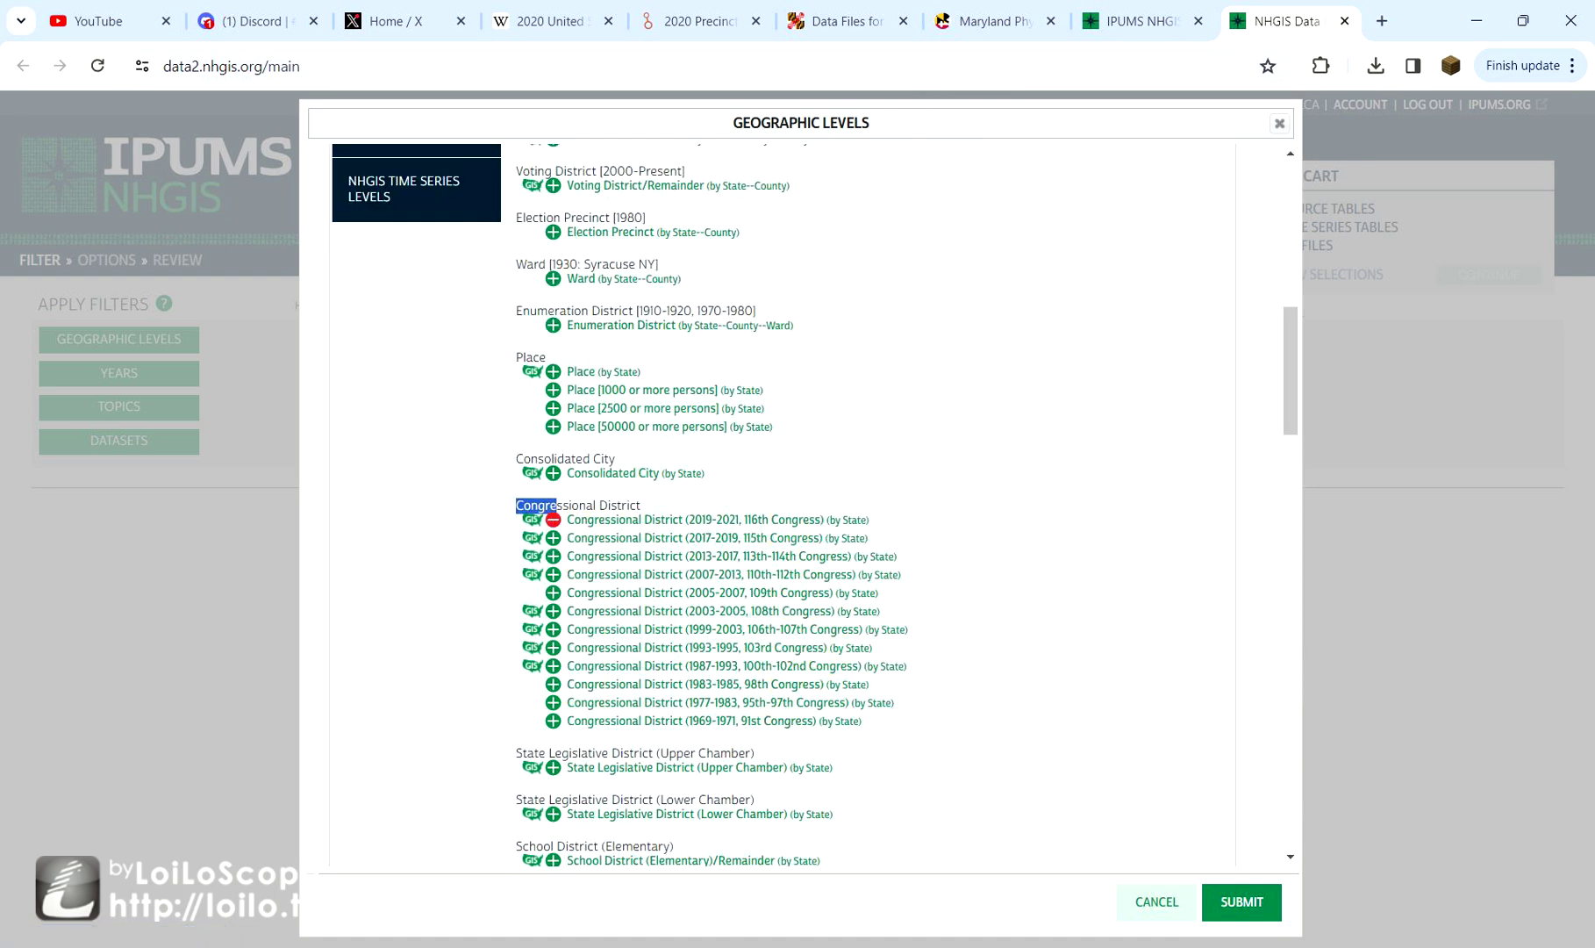
left_click(1241, 902)
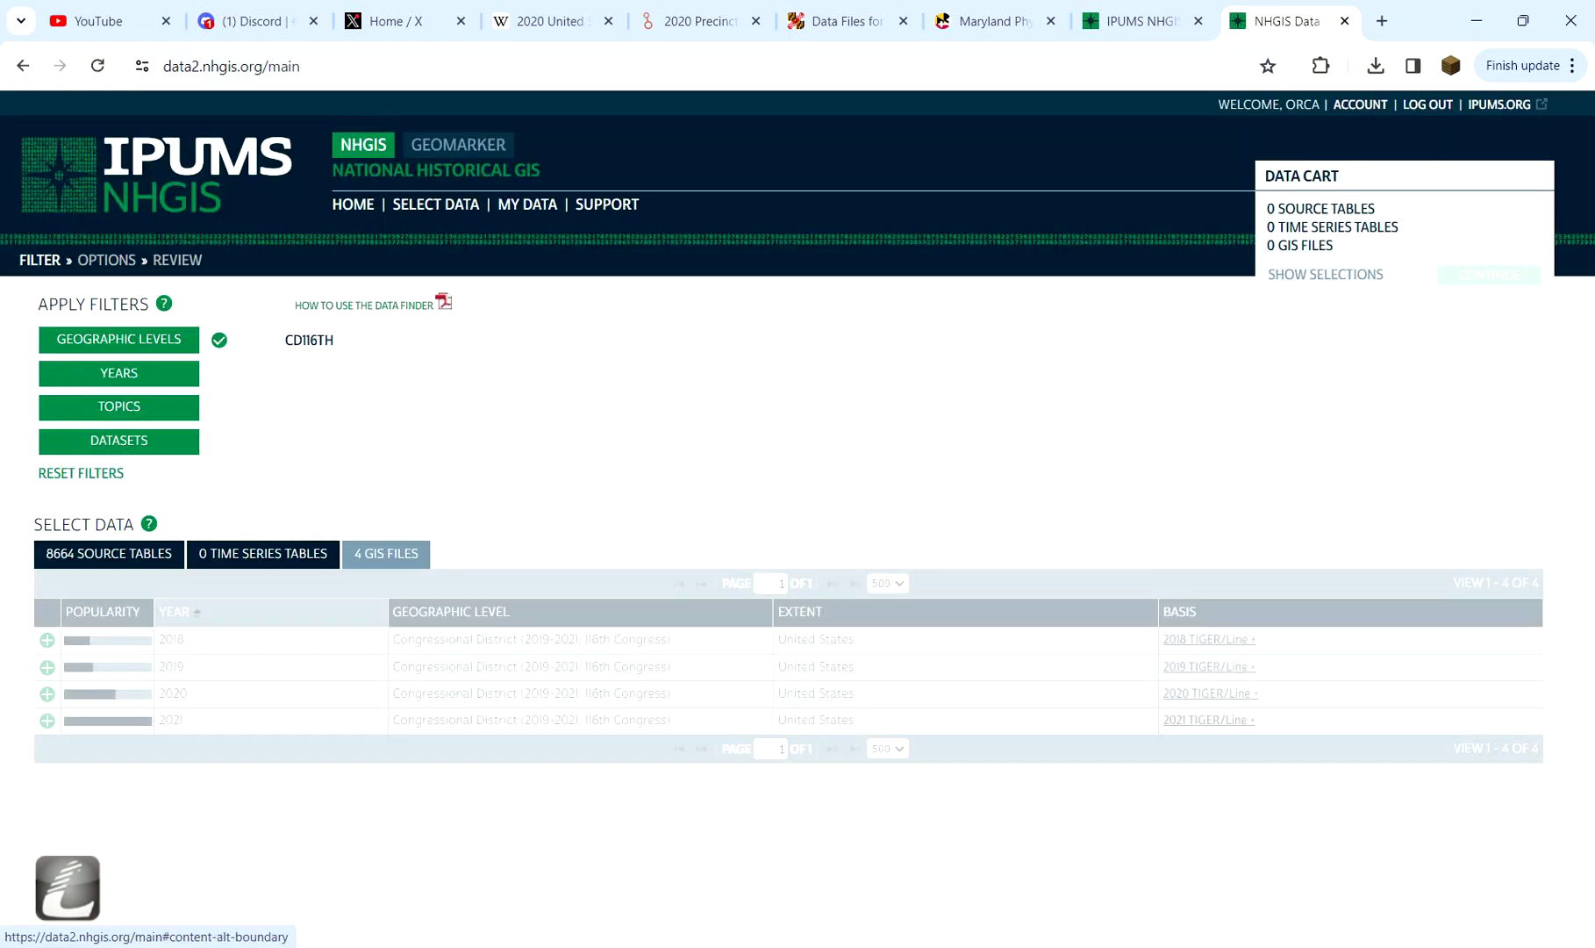
- Add the 2021 congressional district GIS file to the data cart and submit the extract with the description "2020 house"
left_click(47, 720)
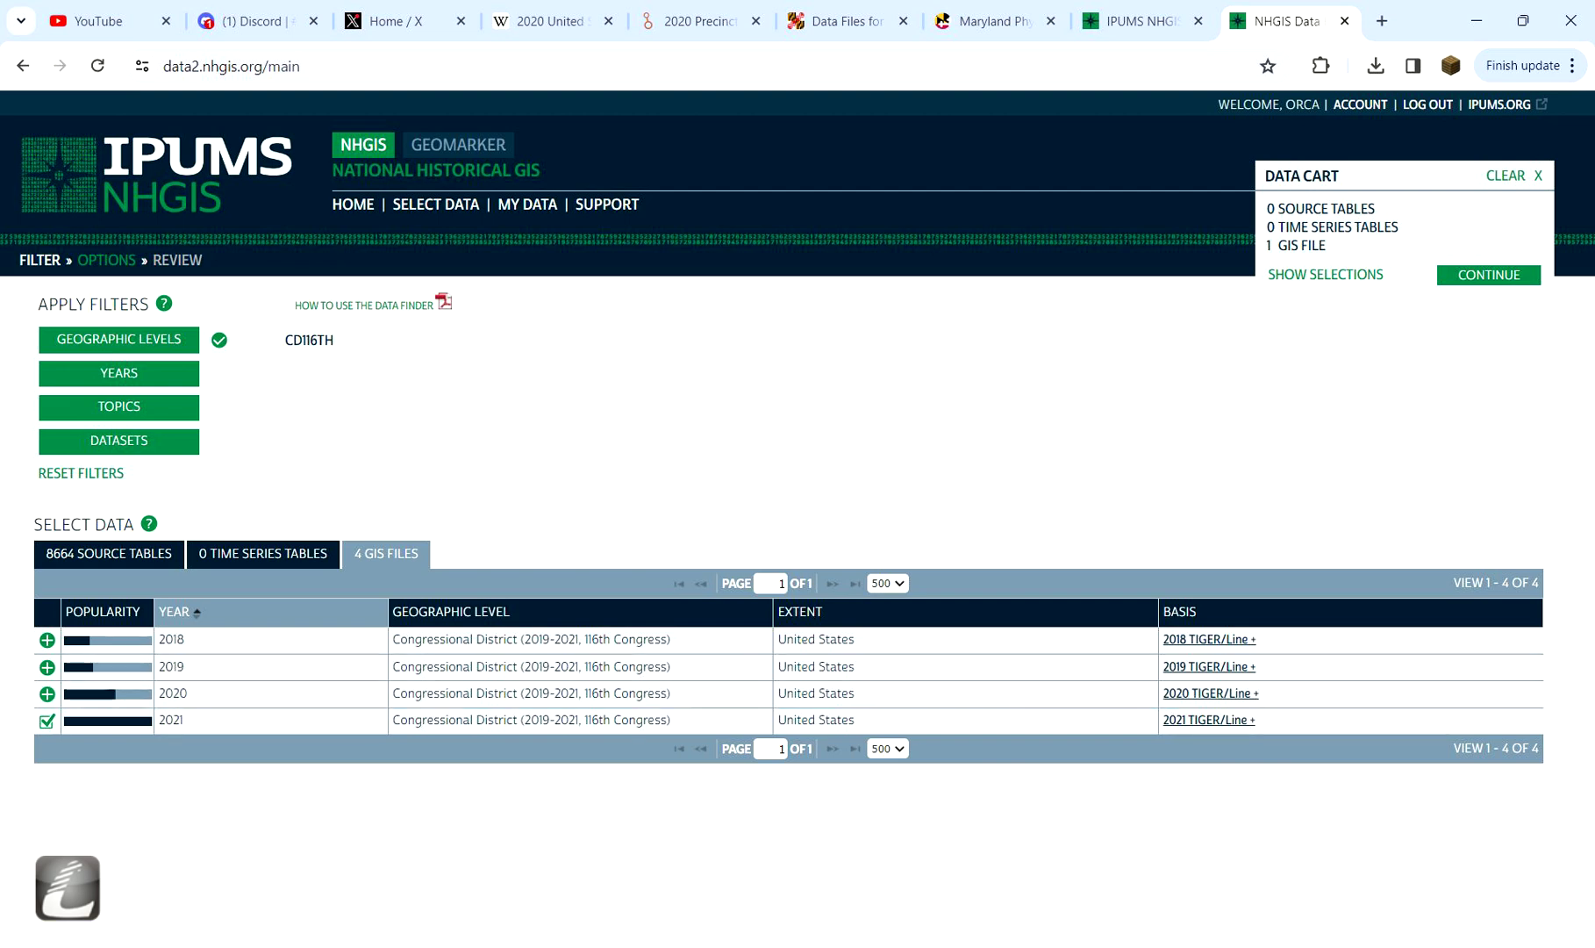
left_click(1489, 275)
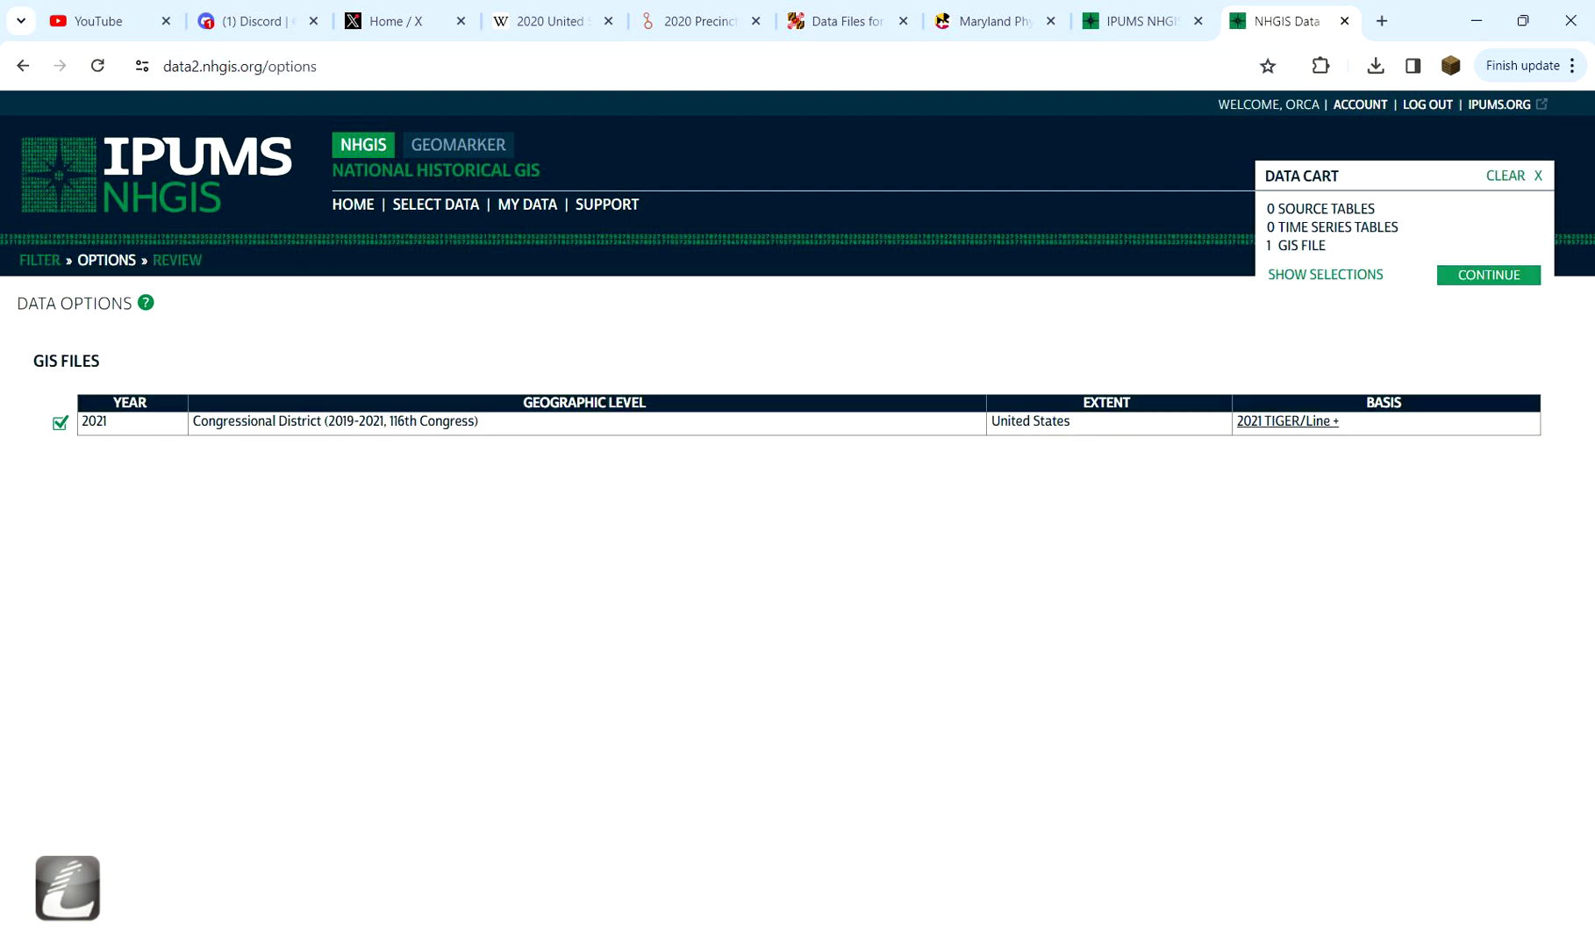
left_click(1489, 275)
left_click(265, 580)
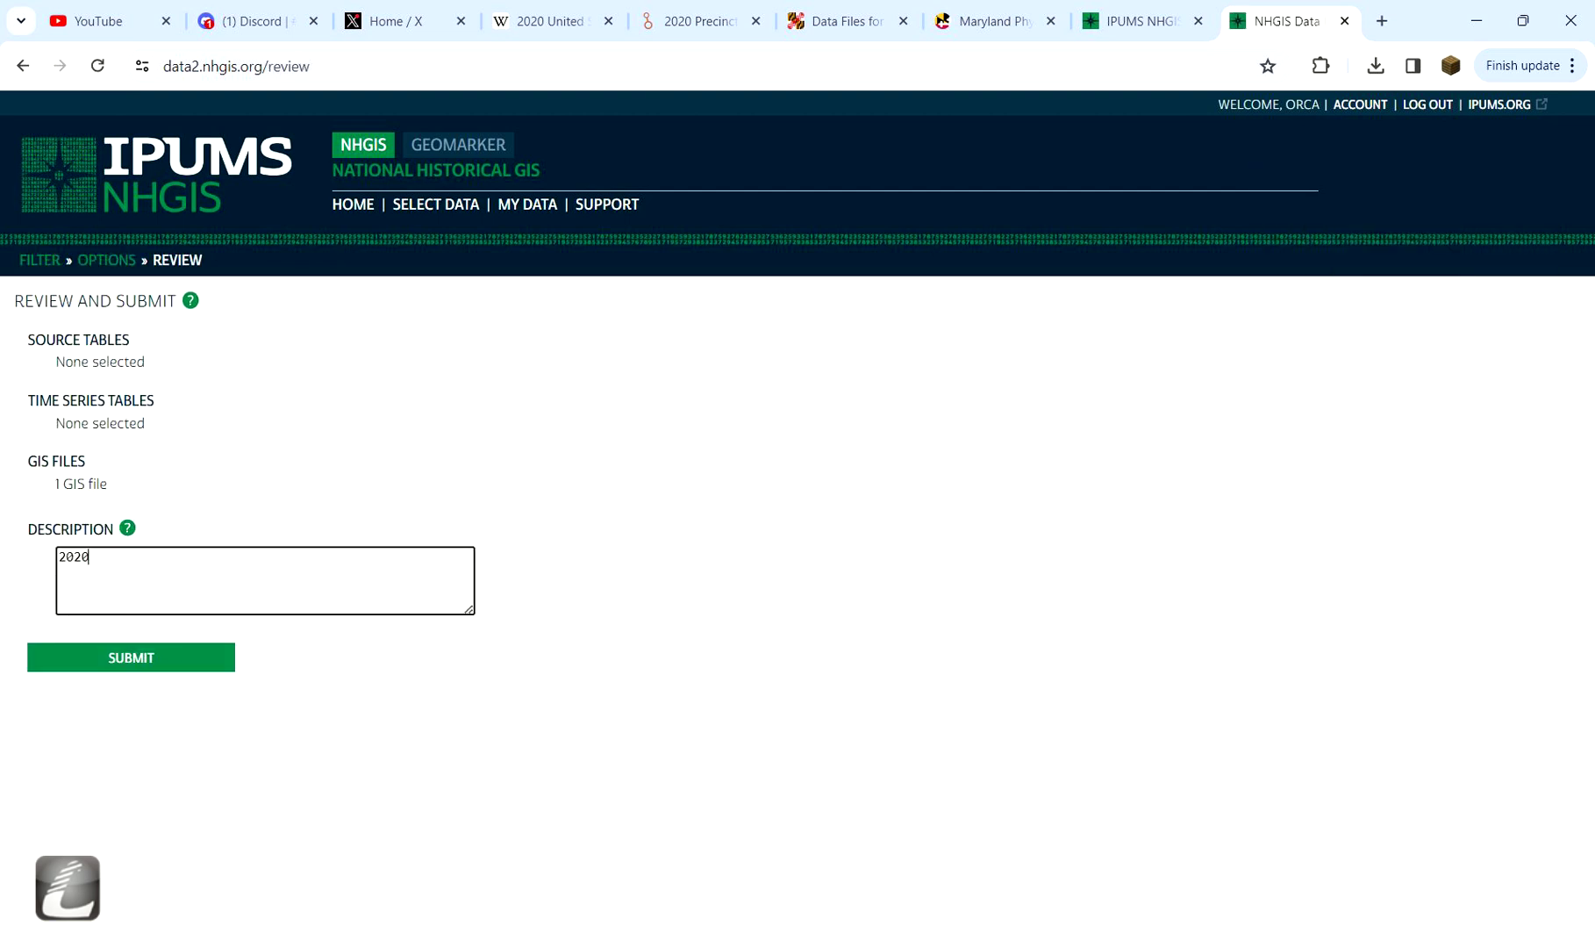
key("Tab")
key("Return")
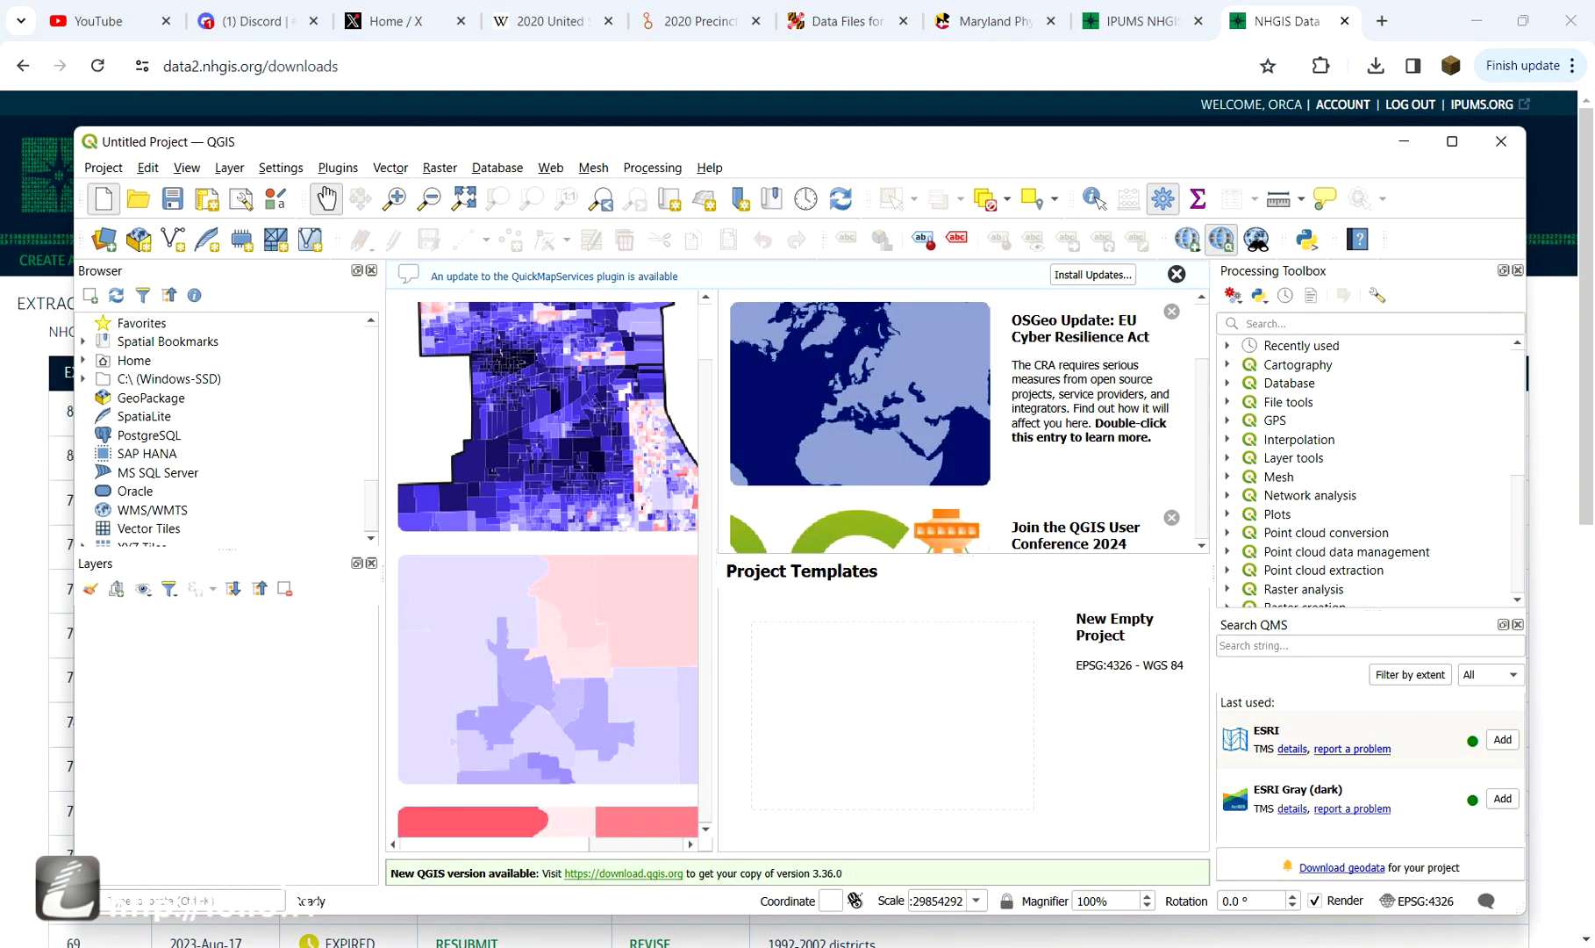
- Start a new empty project in QGIS and add the zipped md_2020 shapefile and md_final workbook from mapfolder as layers
left_click(103, 199)
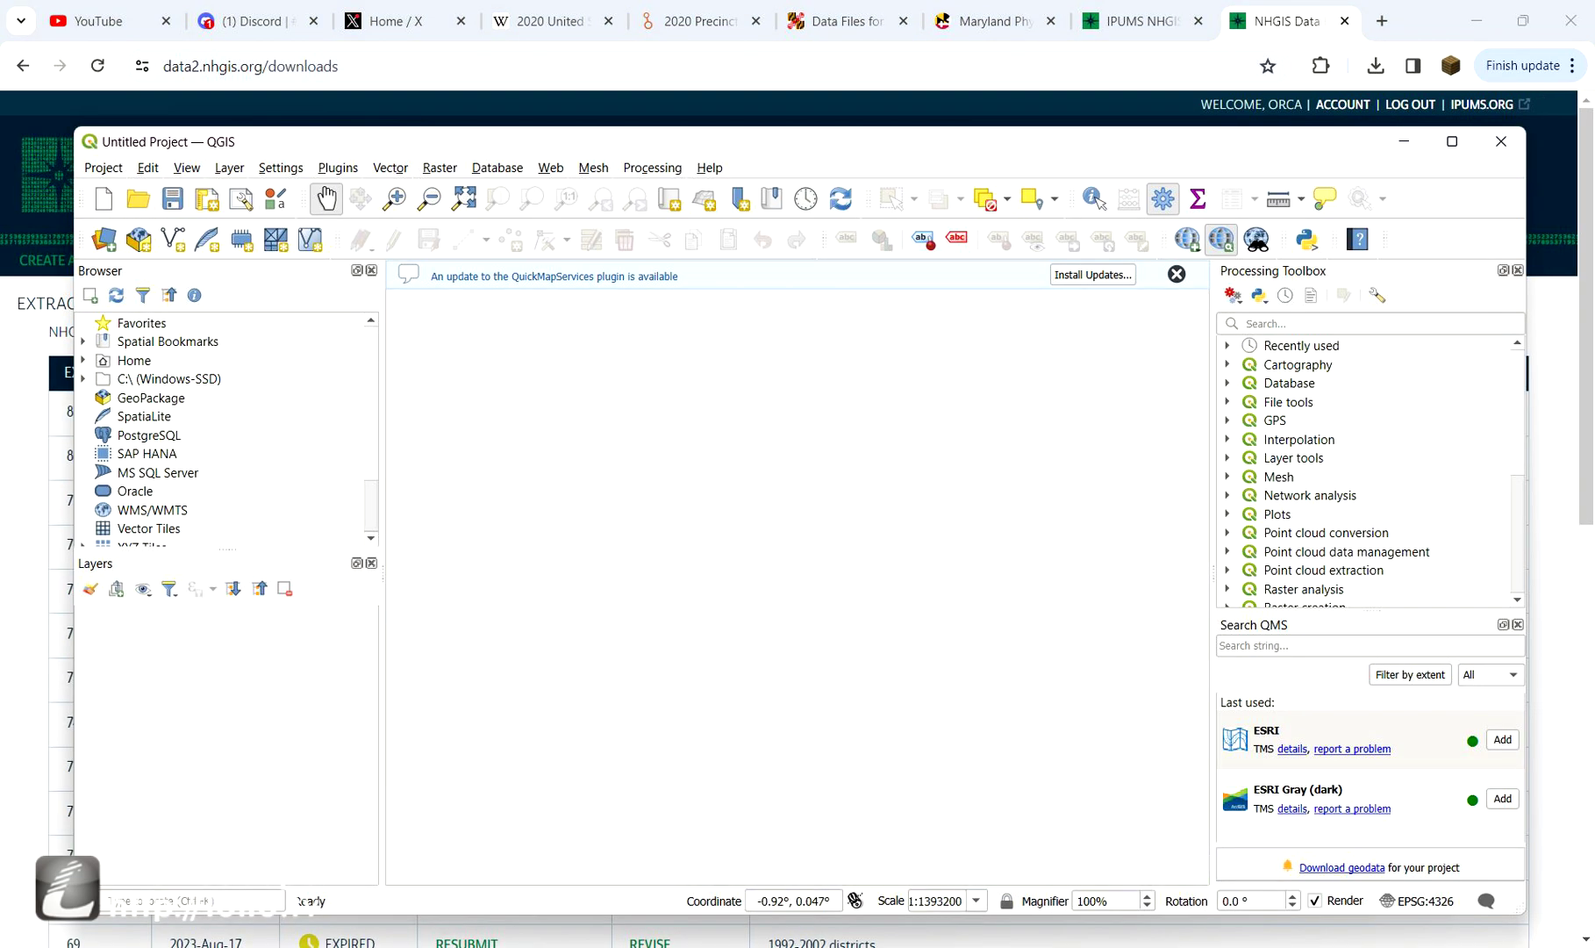
key("alt+Tab")
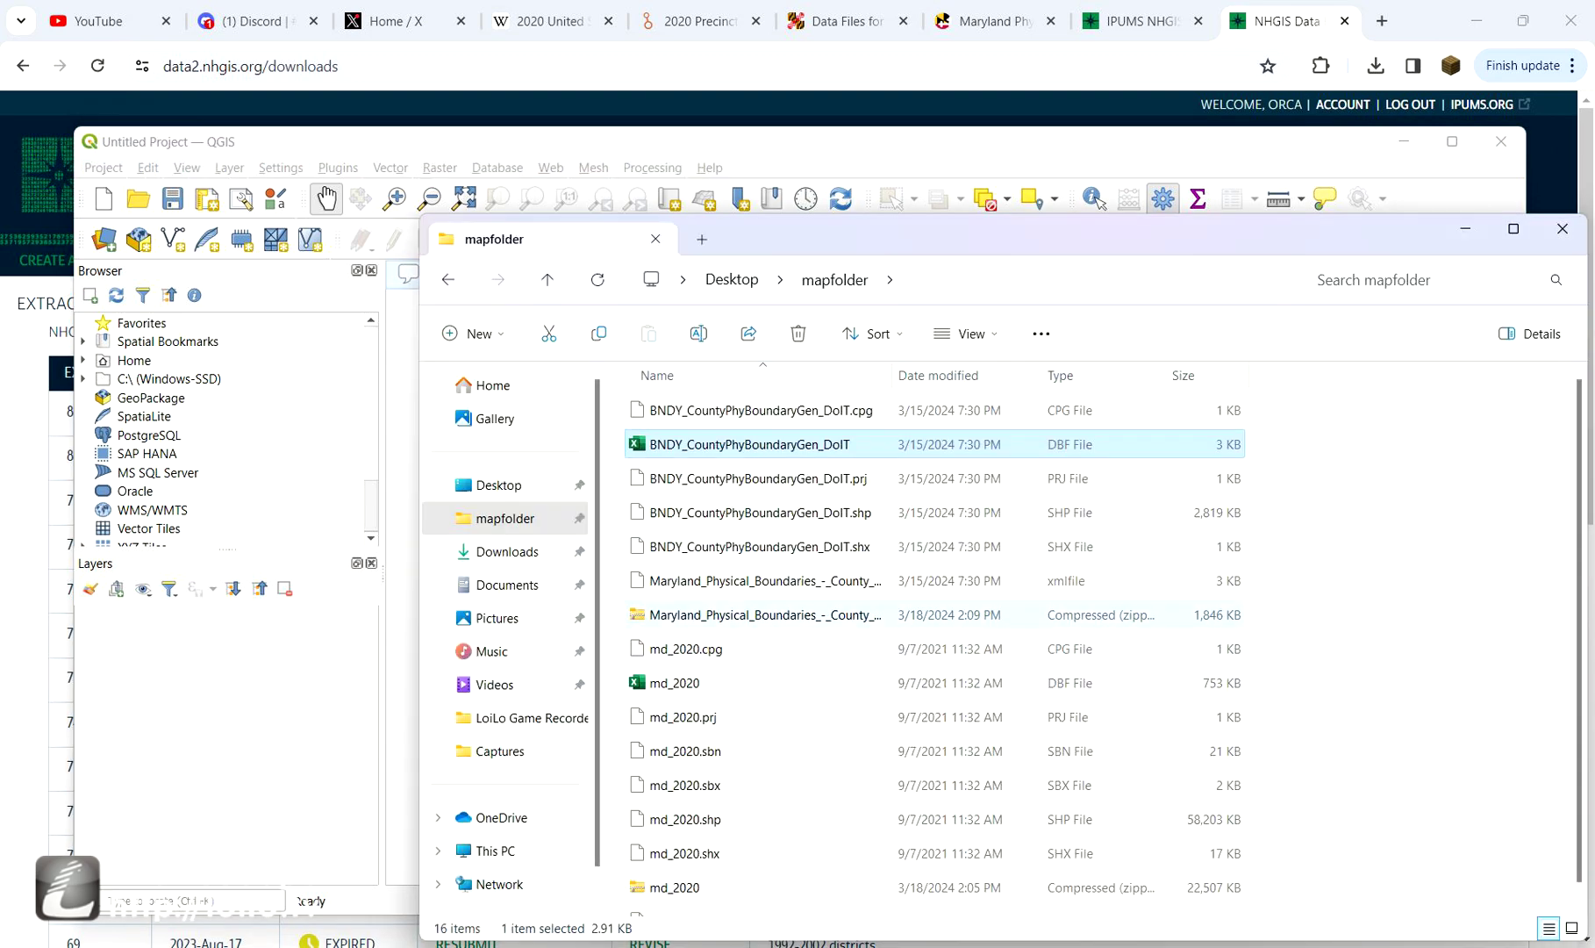
scroll(930, 650, "down", 1)
left_click(674, 868)
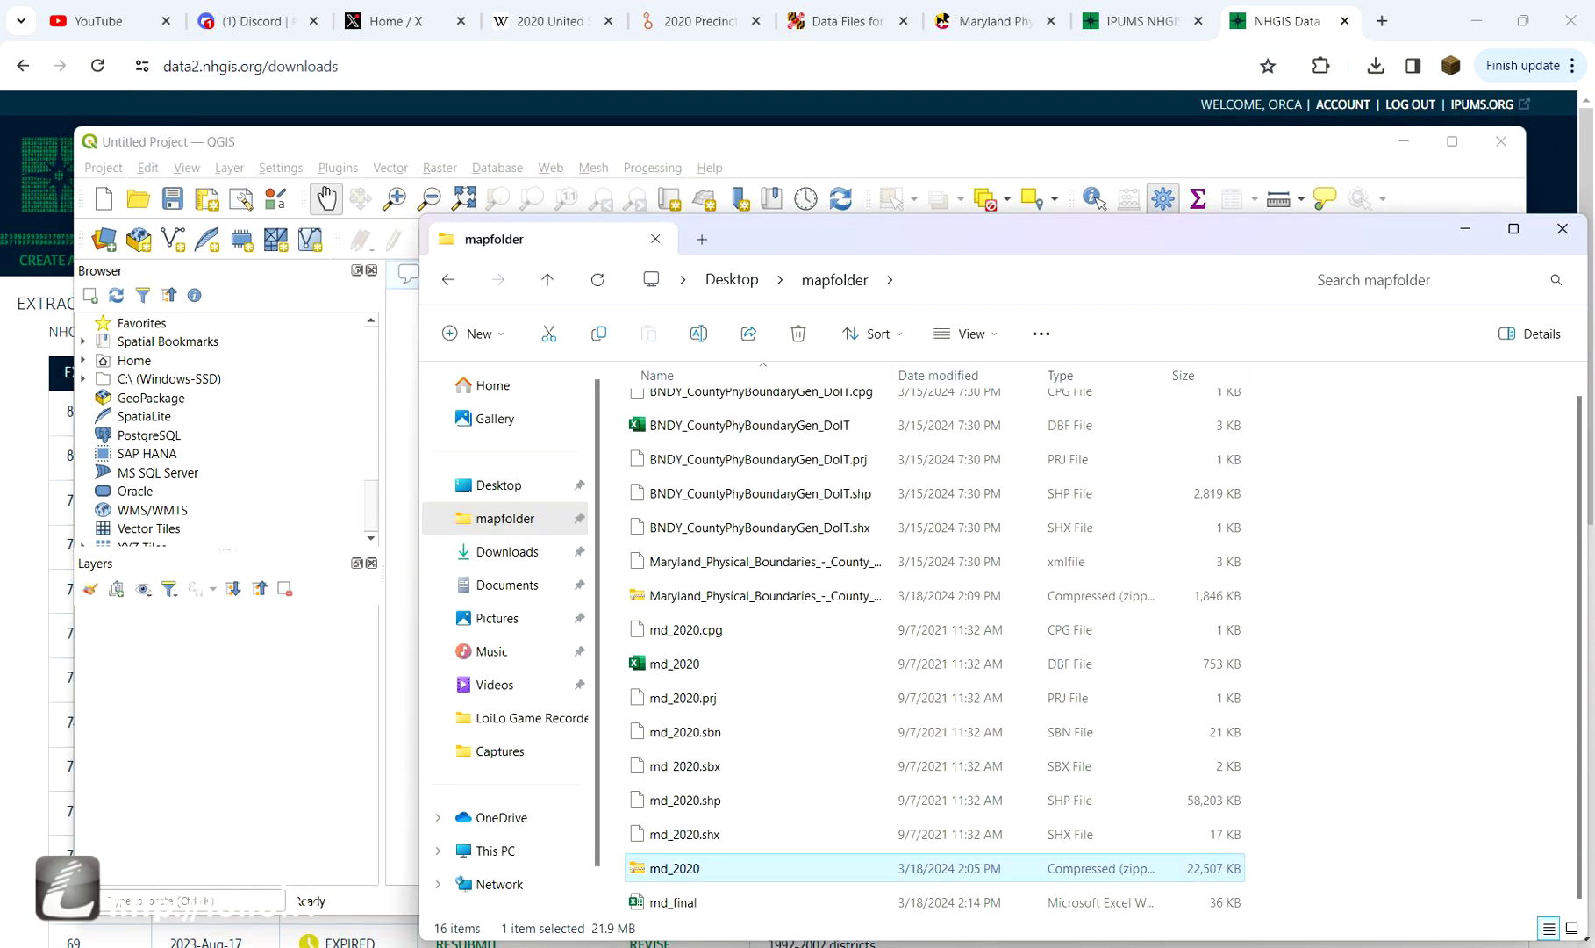
left_click(673, 902, "ctrl")
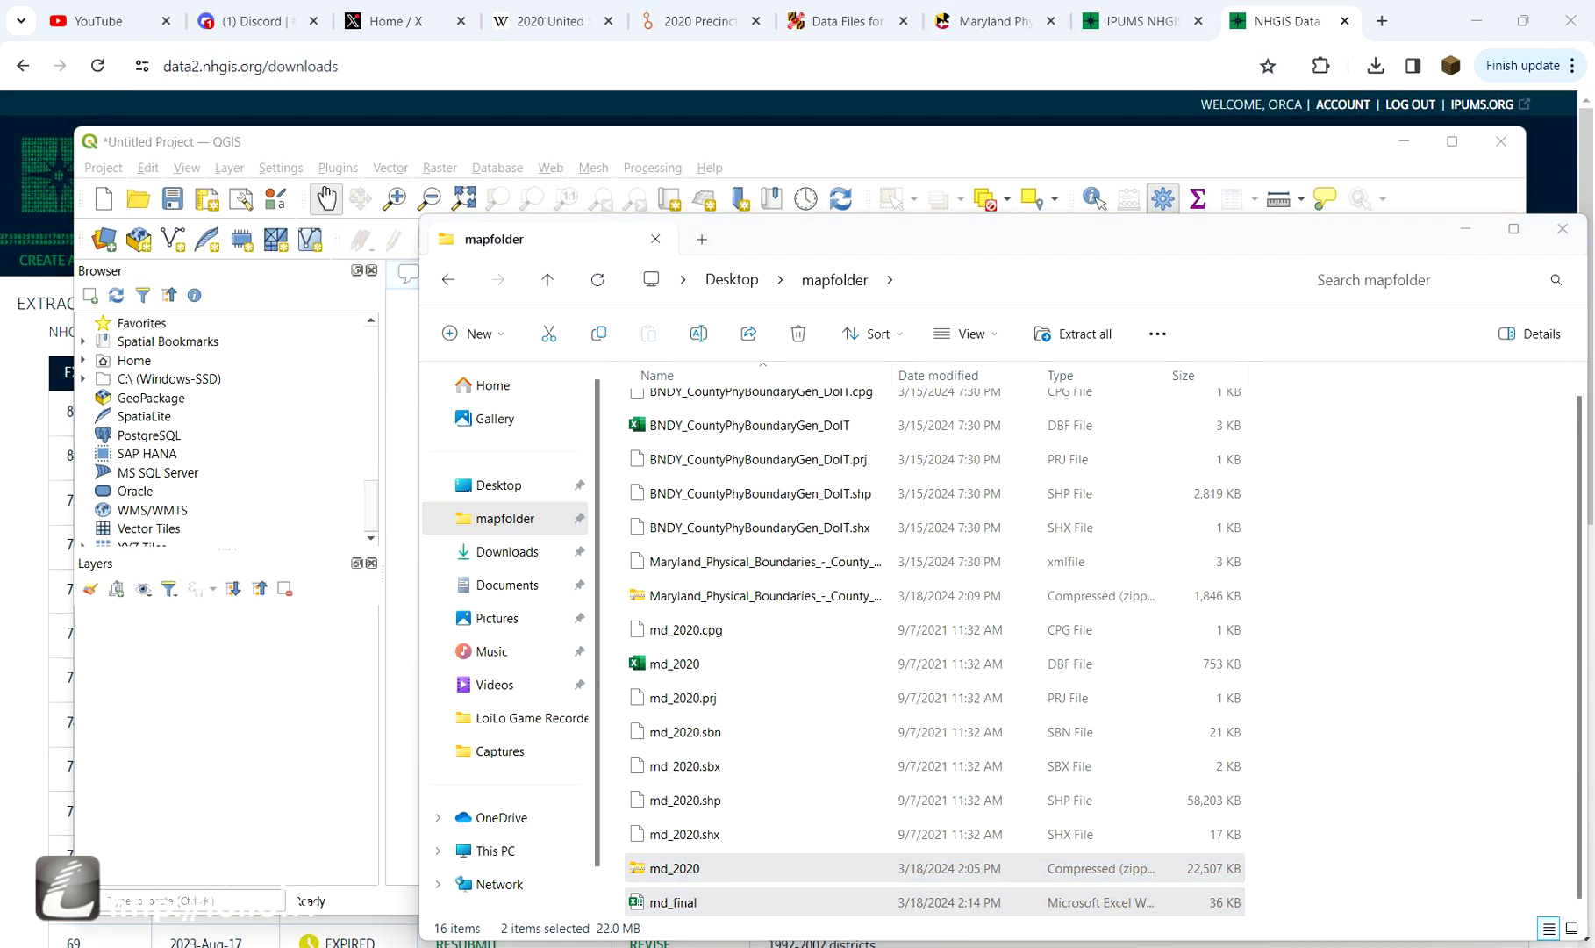
left_click_drag(673, 902, 219, 702)
left_click(1177, 275)
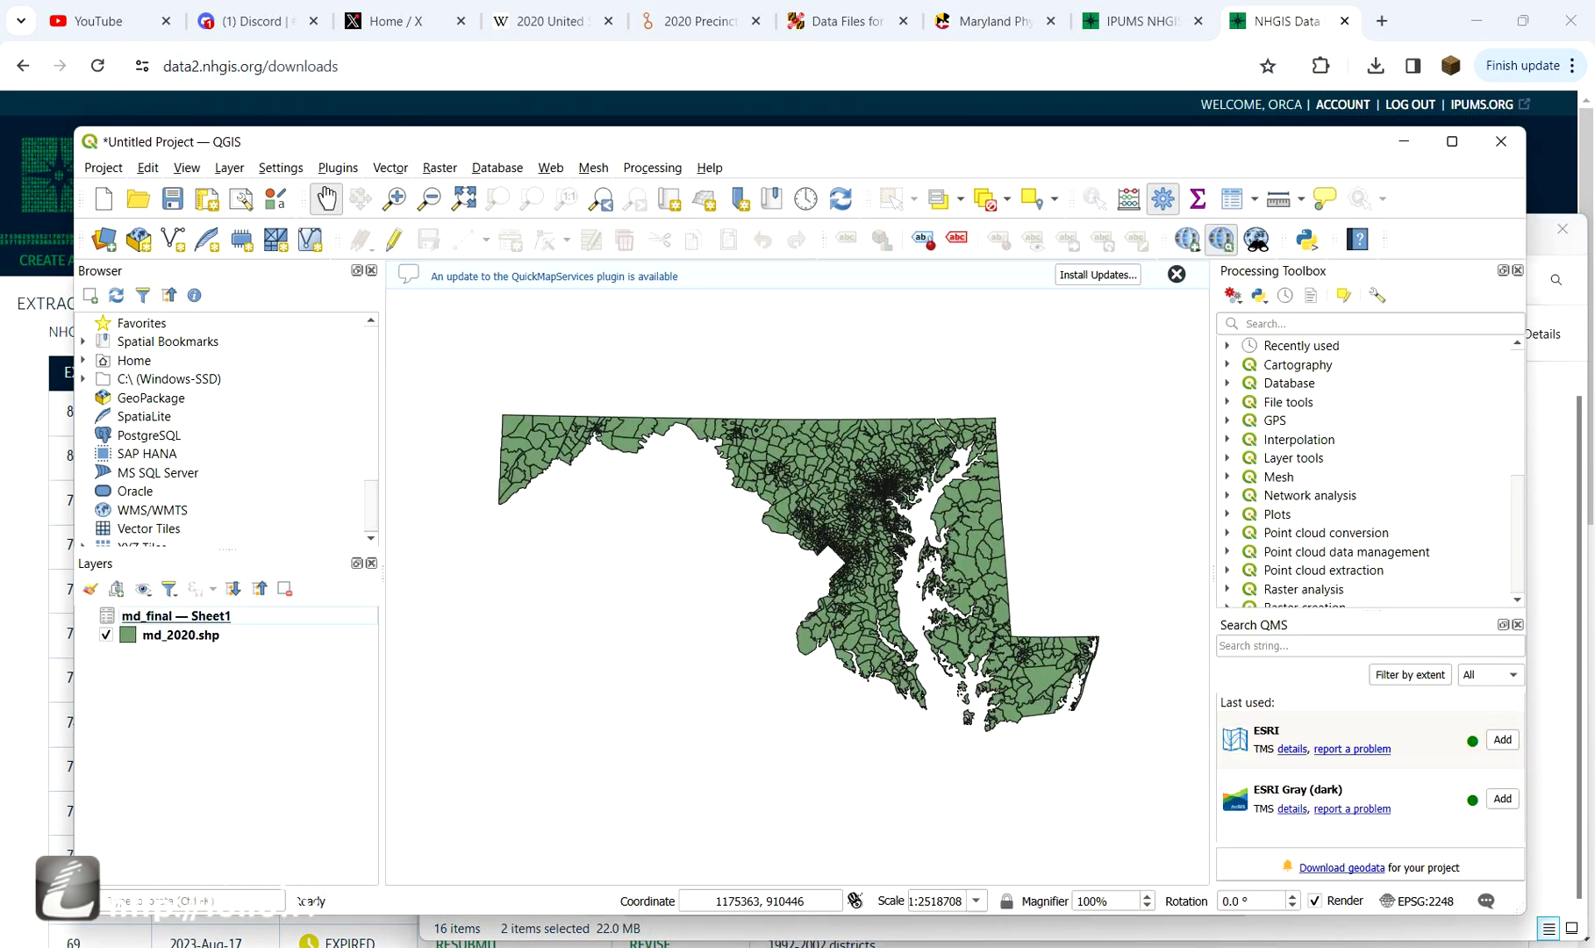
left_click(1177, 275)
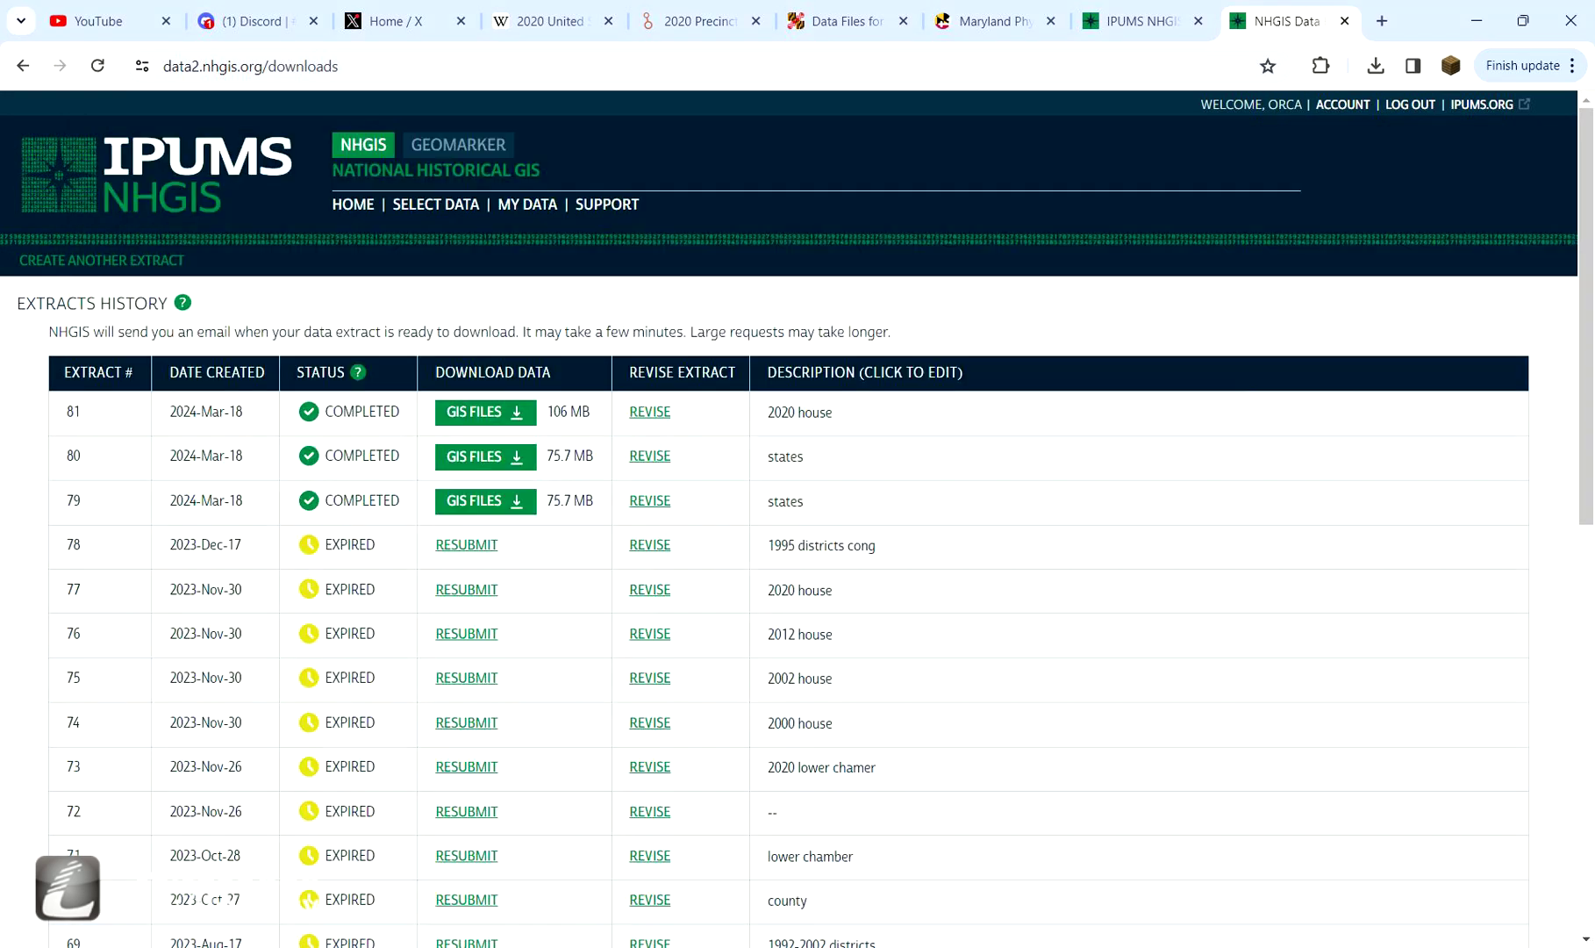
- Download the GIS files of the newest "2020 house" extract from NHGIS and return to QGIS
left_click(486, 412)
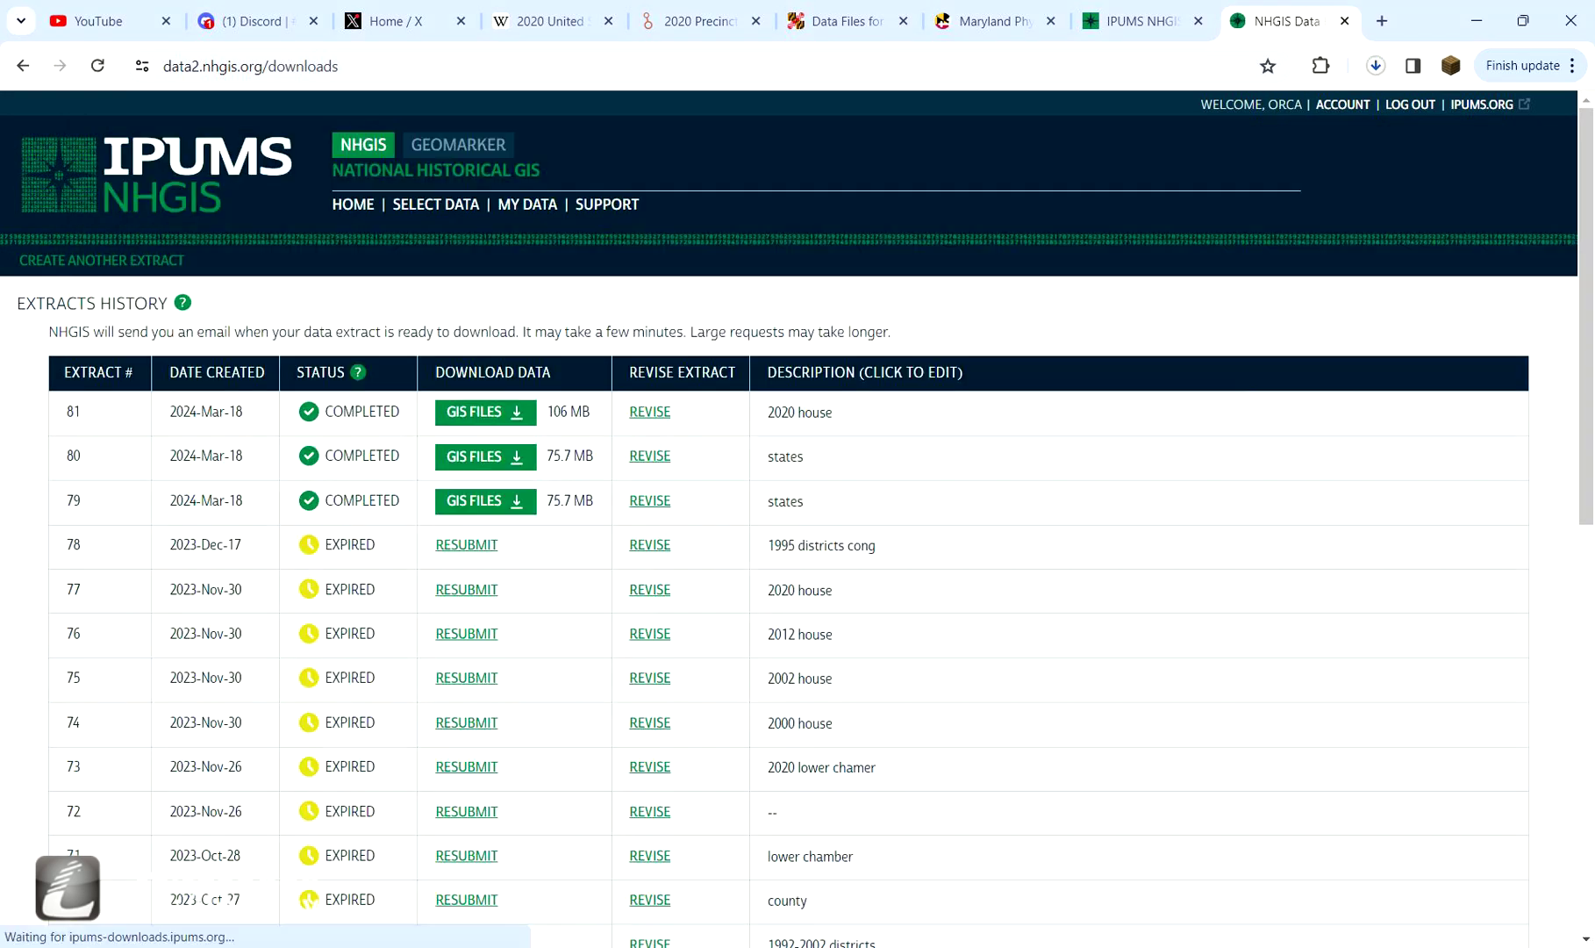
key("alt+Tab")
- Set the project CRS to NAD83(HARN) / Maryland (ftUS), EPSG:2893, accepting the preselected transformation for md_2020.shp
left_click(180, 634)
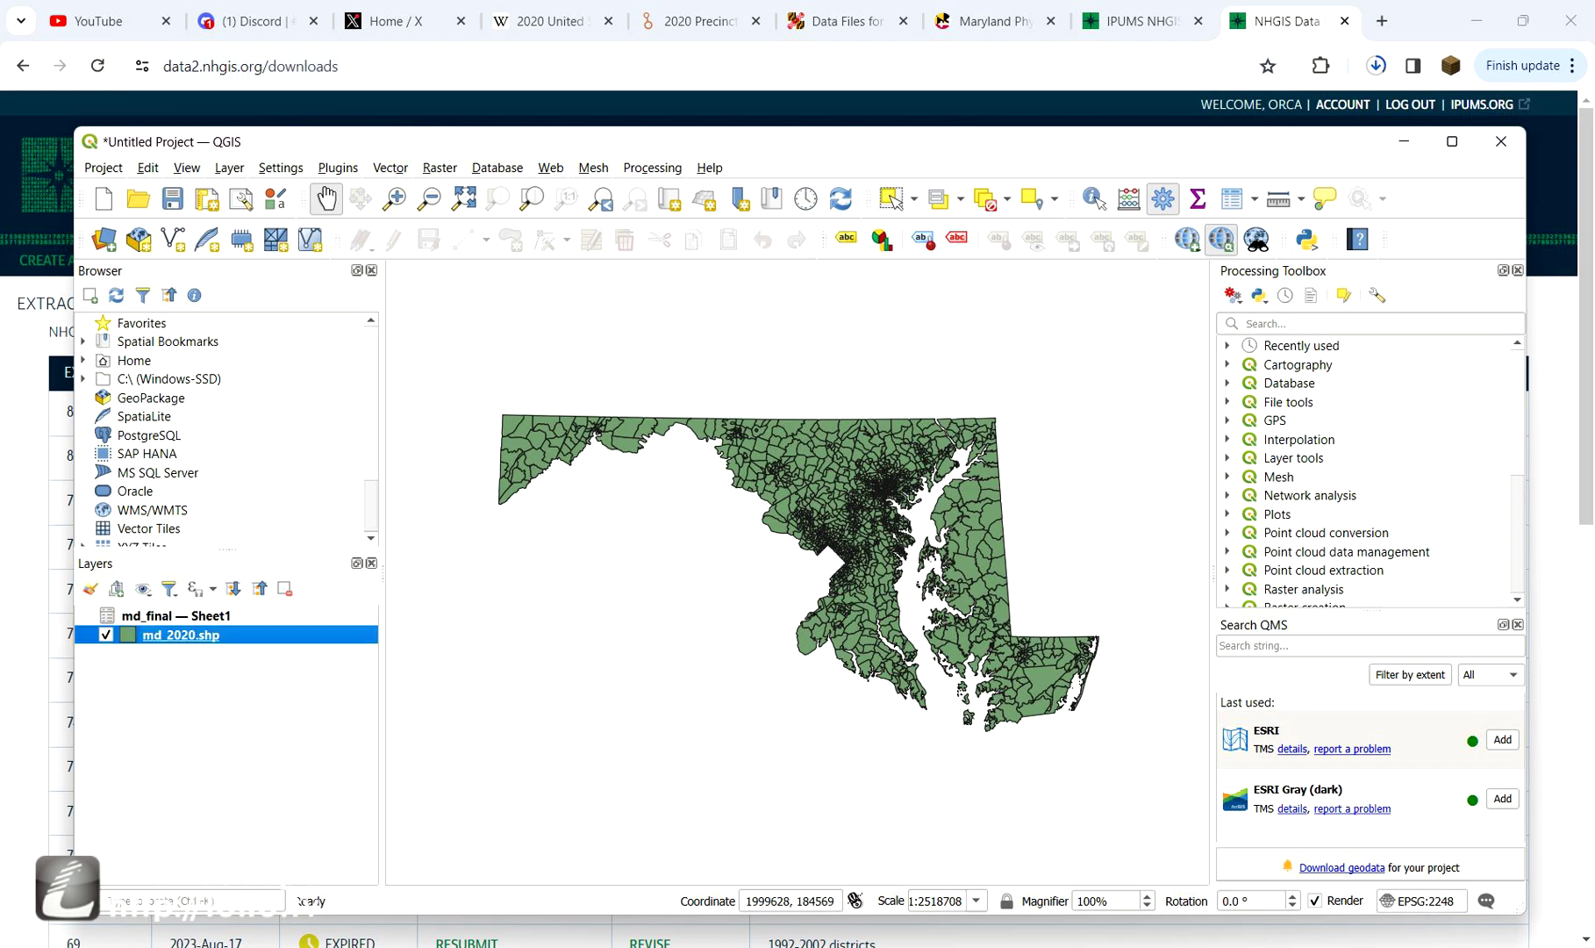
key("ctrl+shift+p")
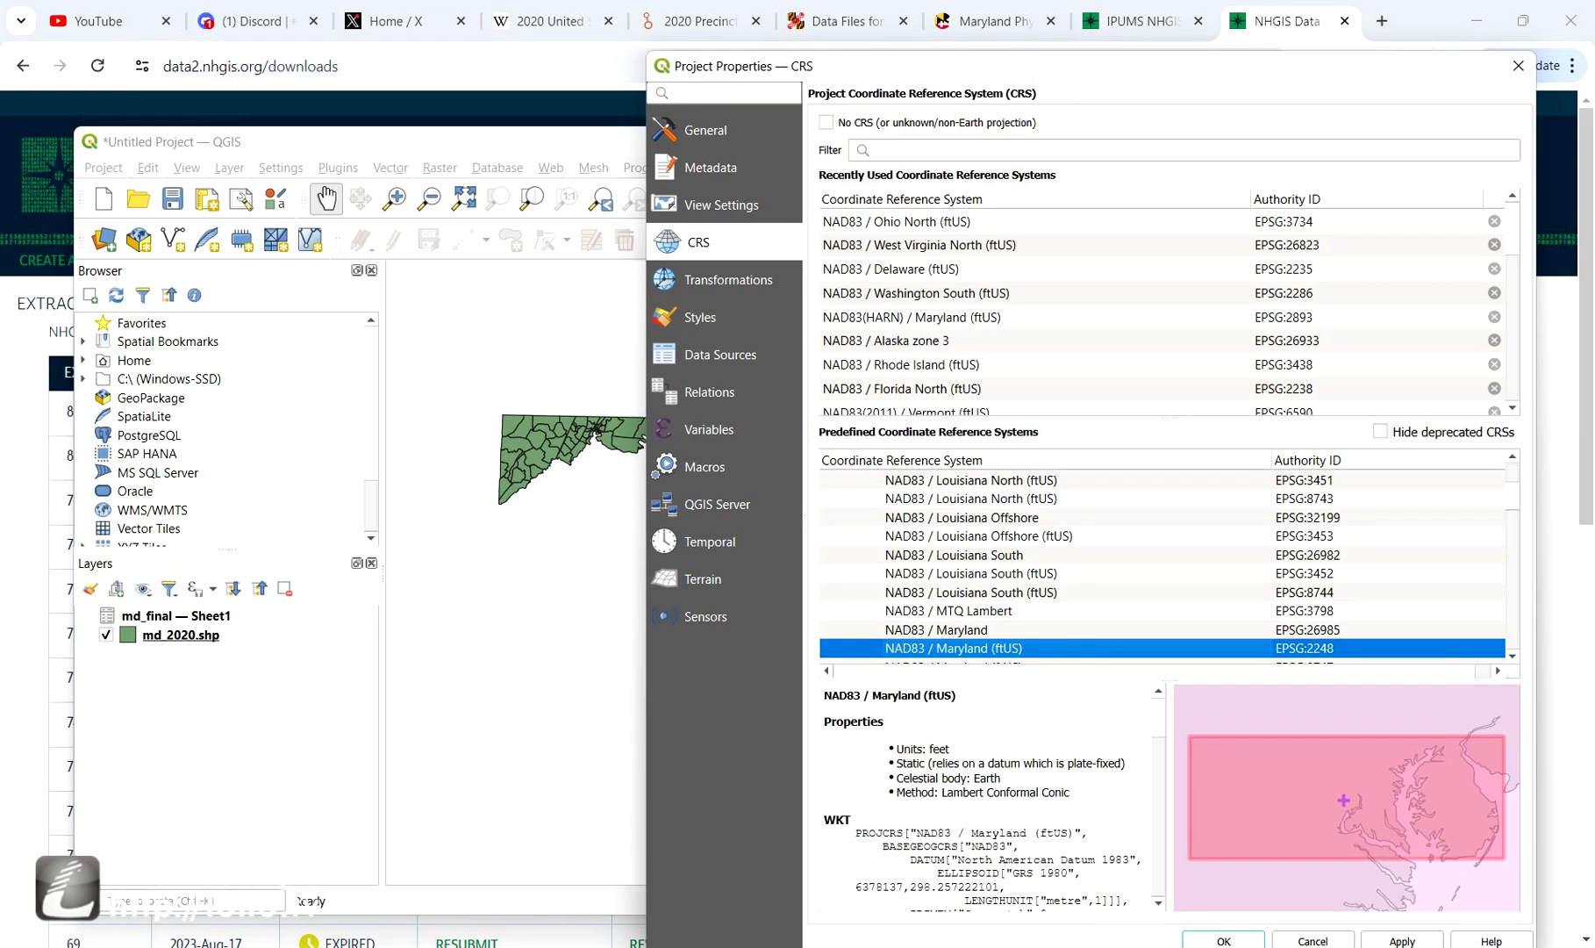
left_click(1183, 150)
type("maryl")
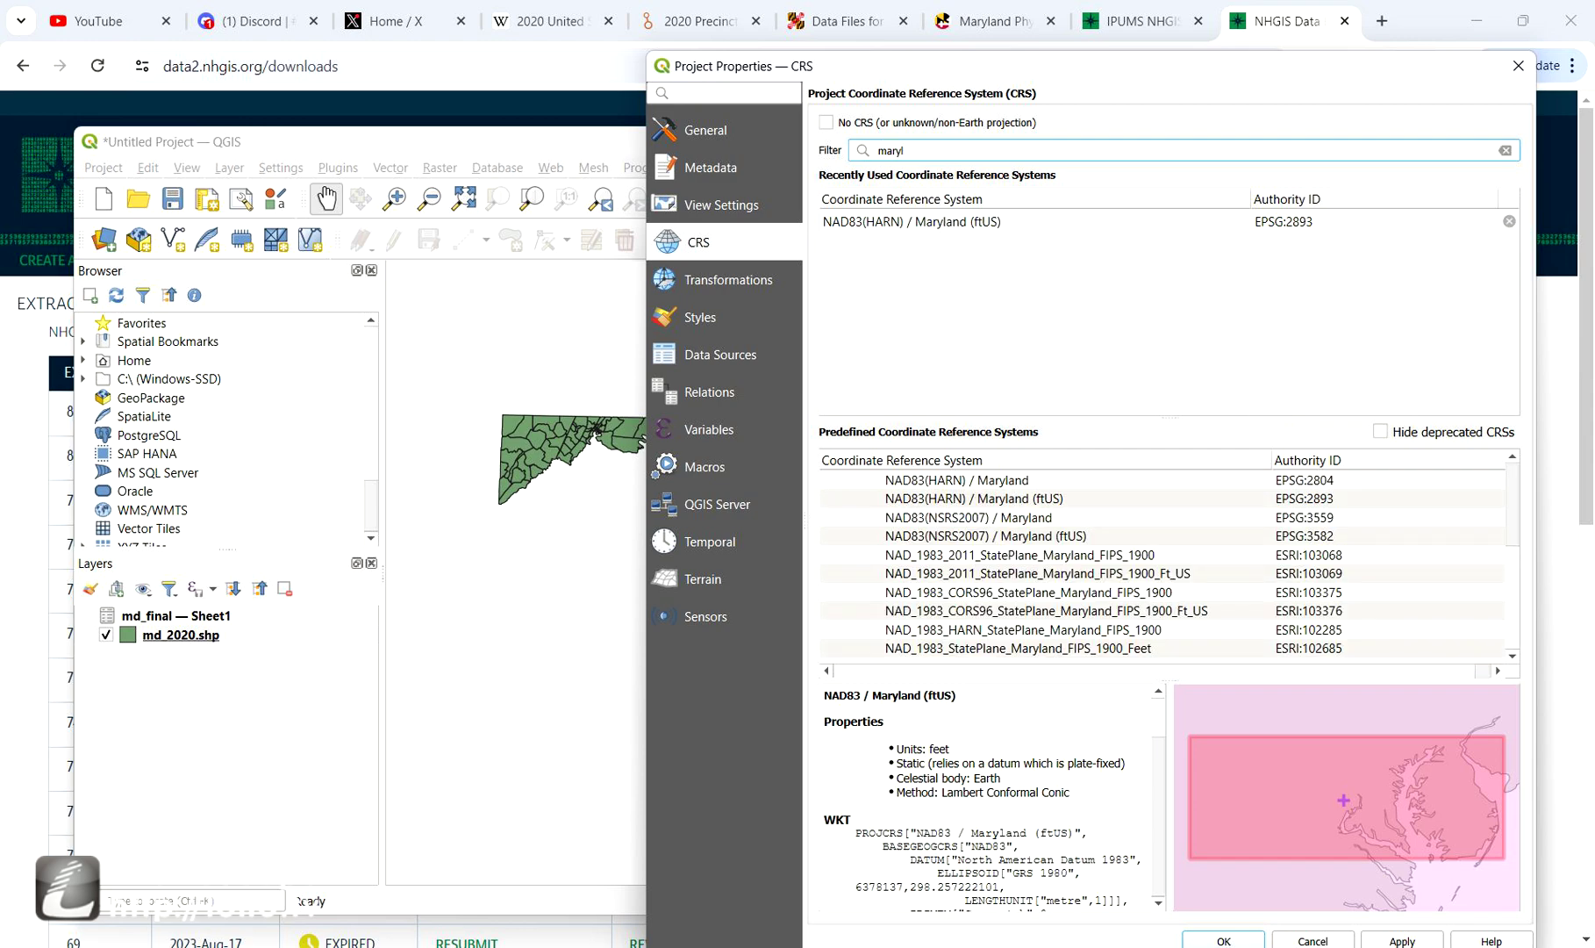
left_click(913, 221)
left_click(1403, 940)
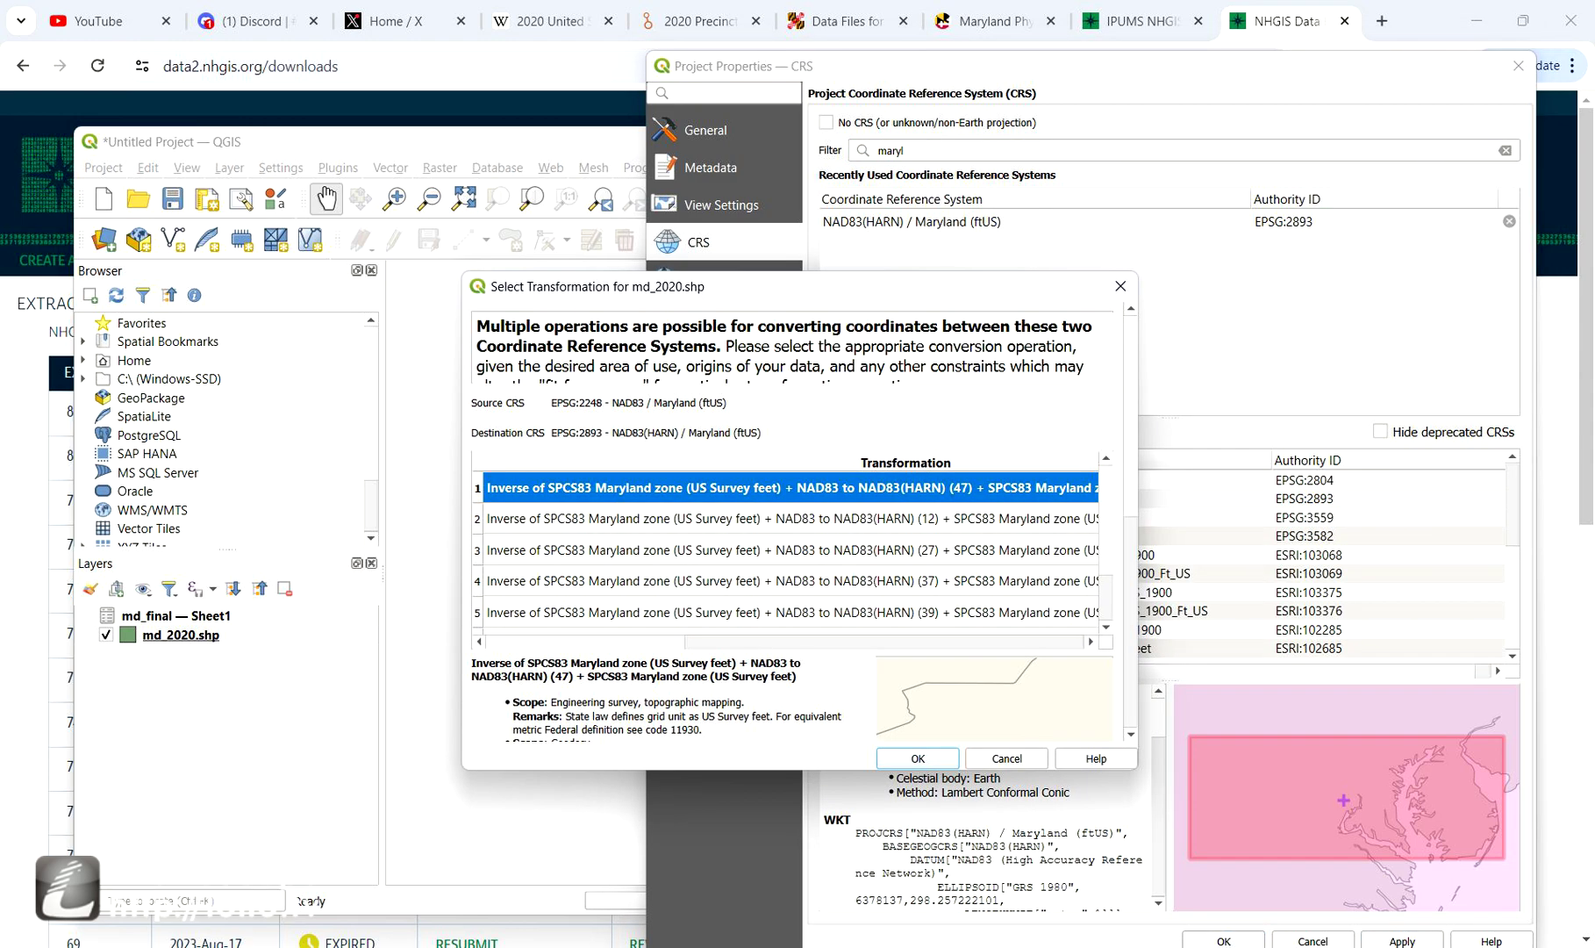
key("Return")
left_click(1224, 941)
- Join the md_final — Sheet1 table to the md_2020.shp layer, using NAME as both join field and target field
left_click(181, 634)
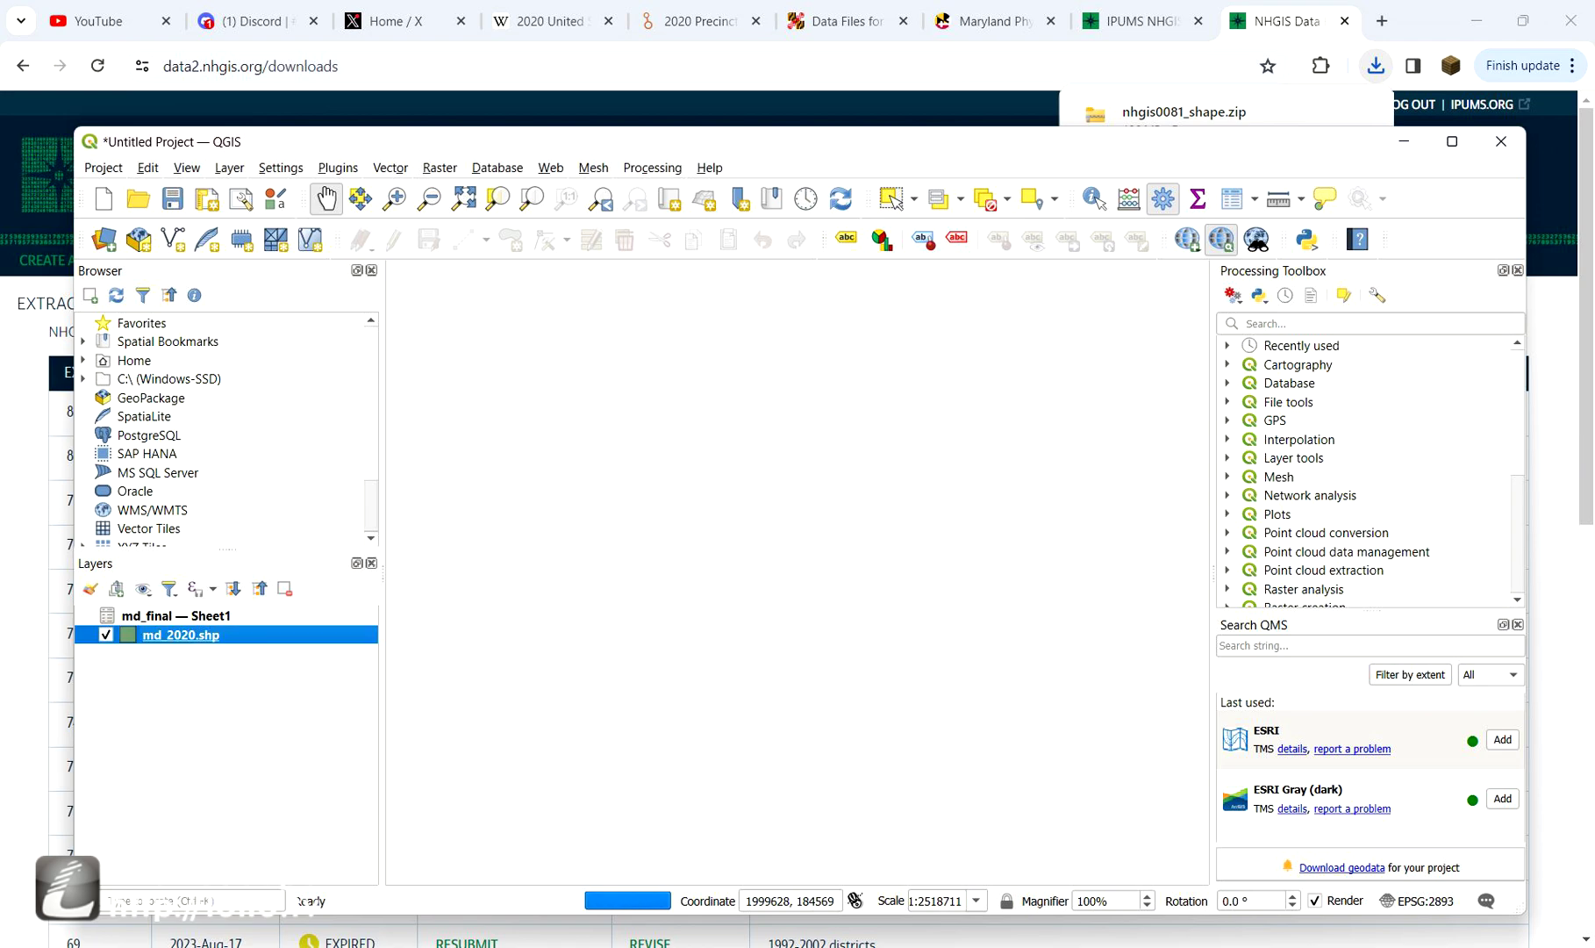
right_click(254, 629)
left_click(313, 615)
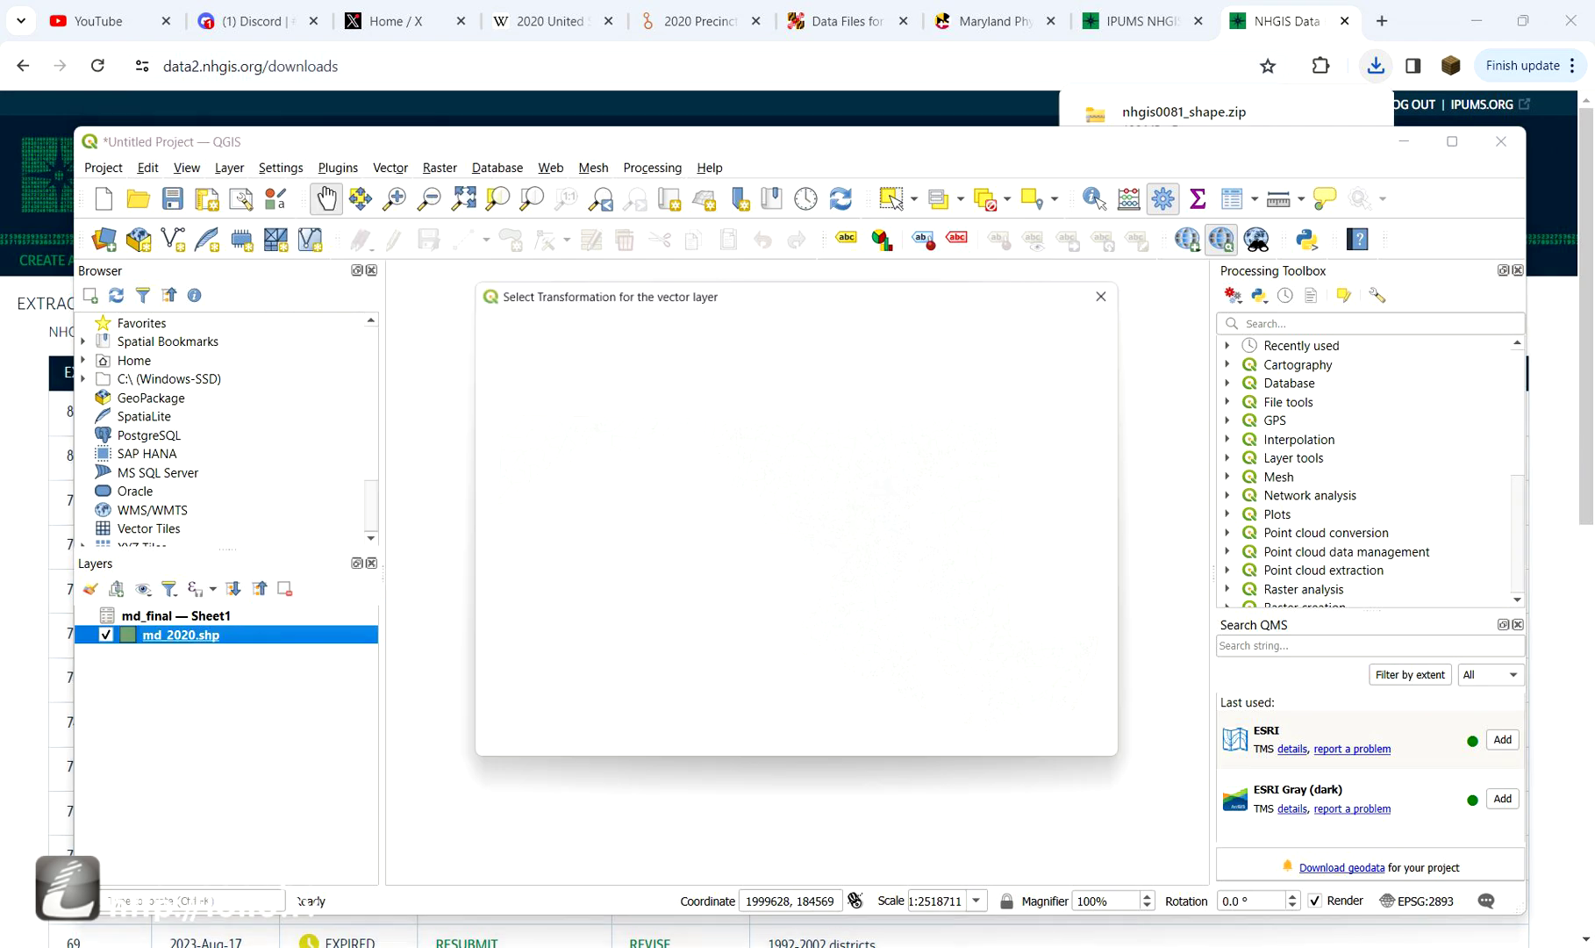
key("Return")
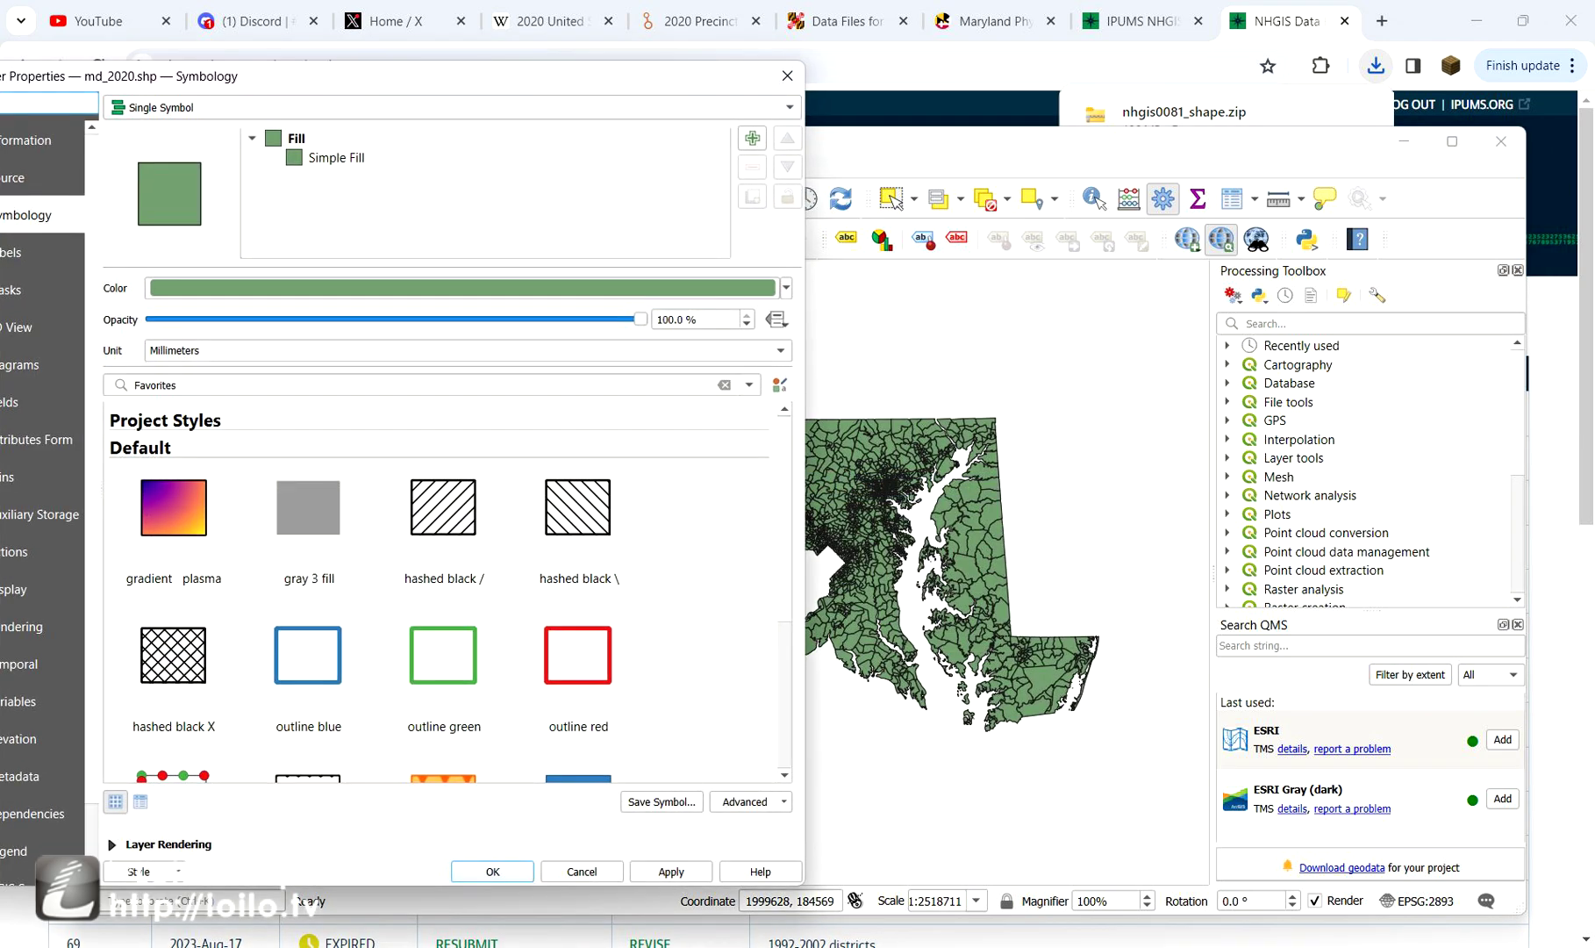
left_click(9, 477)
left_click(118, 842)
left_click(924, 229)
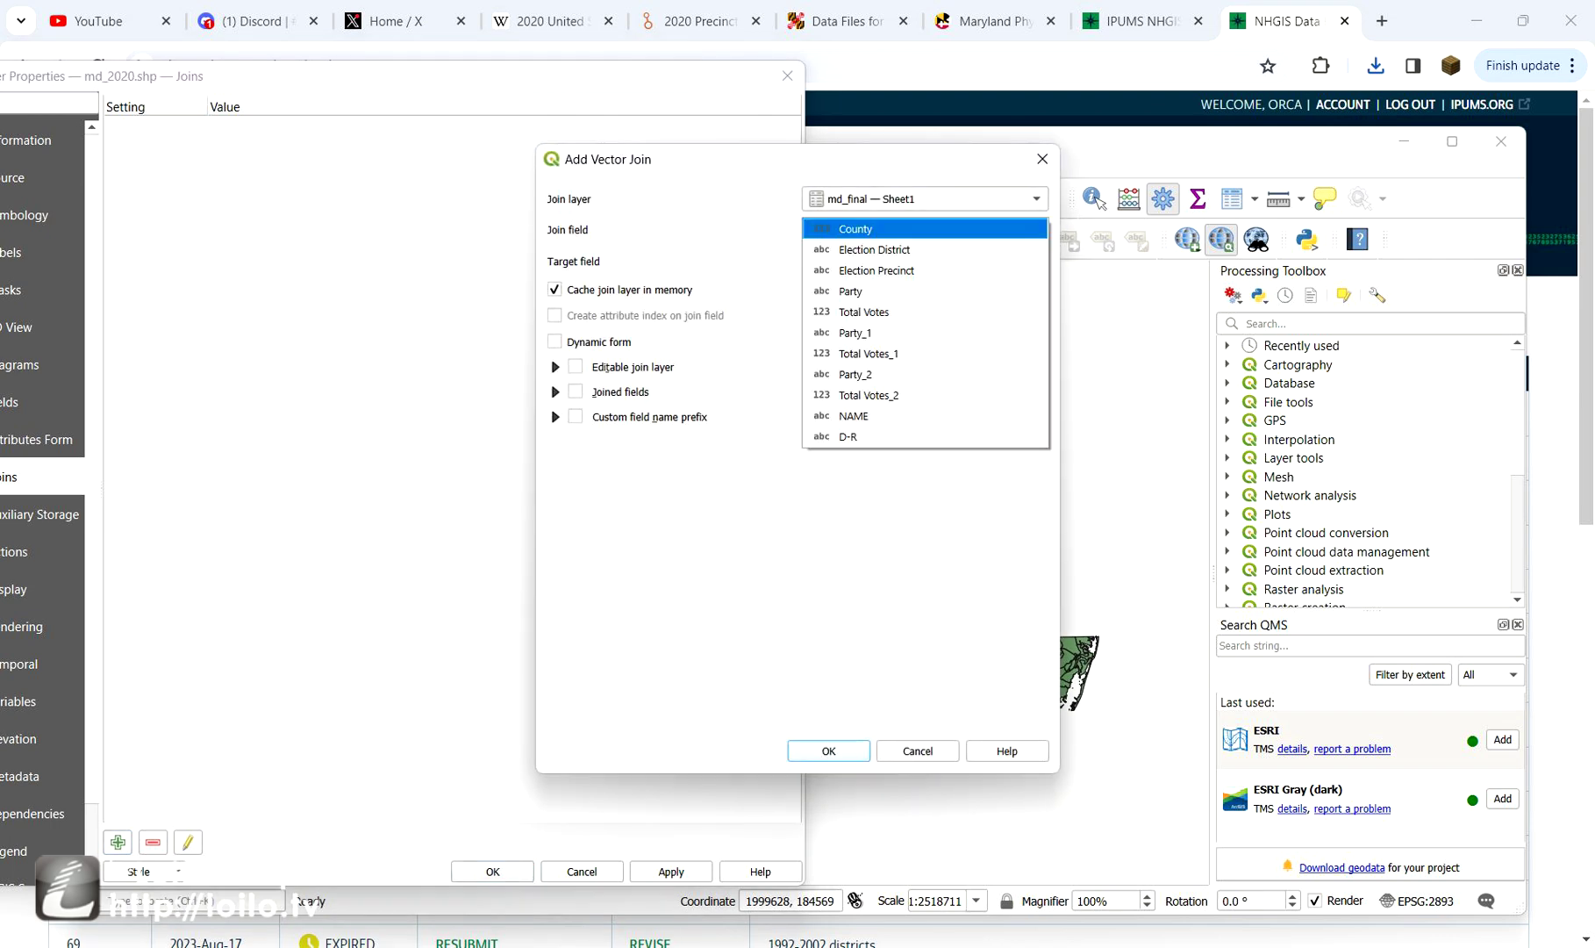
left_click(854, 416)
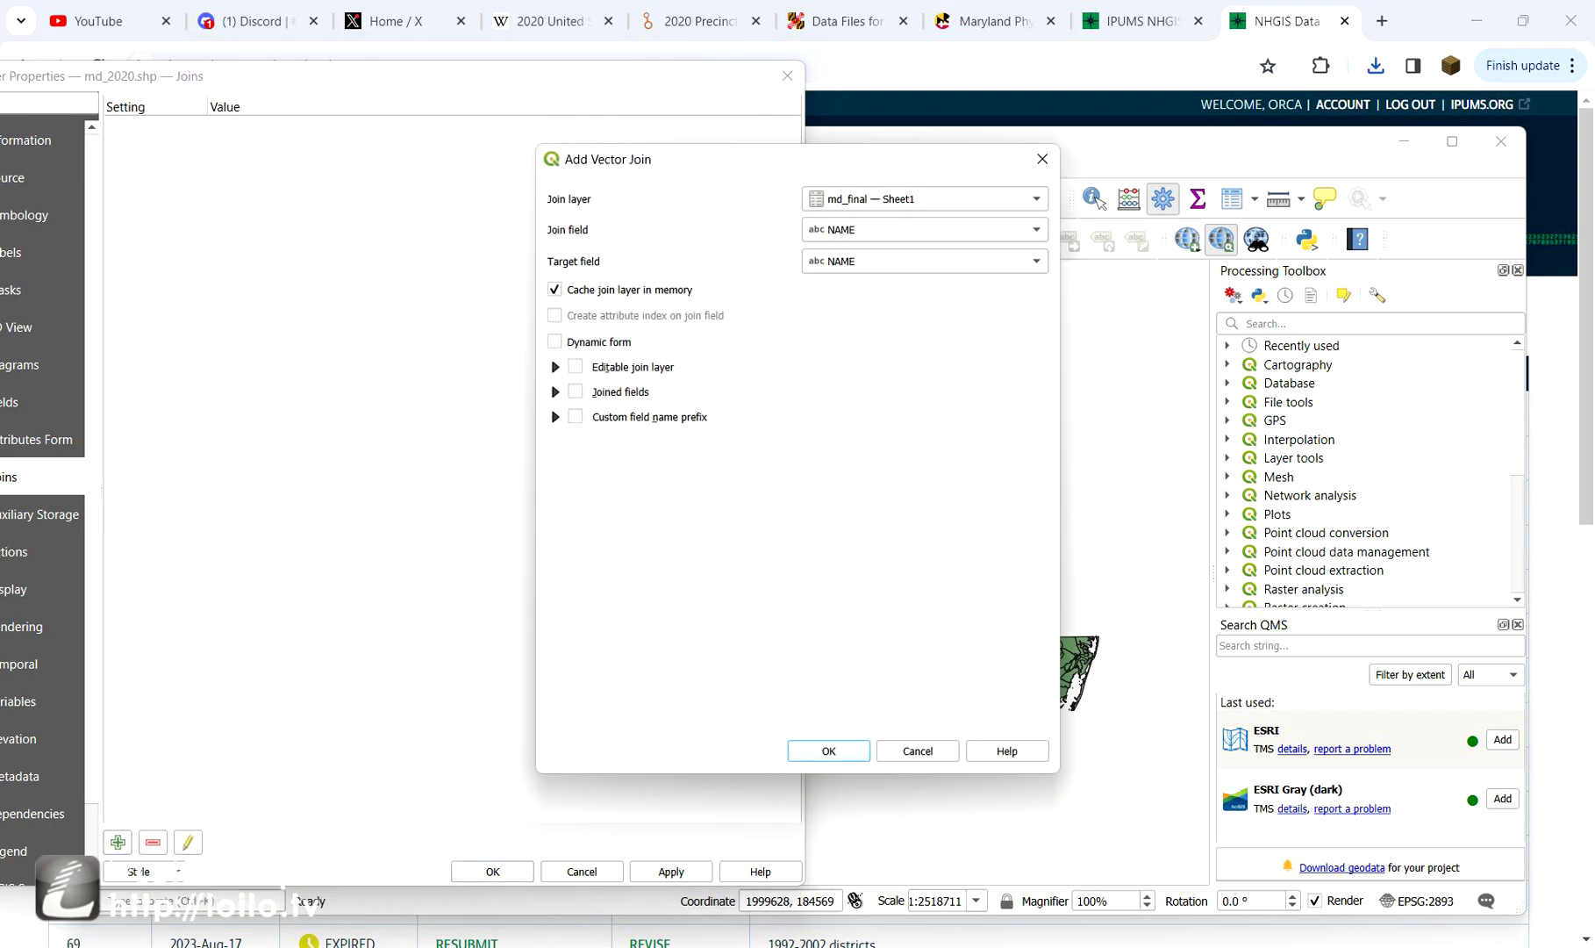
key("Return")
left_click(492, 871)
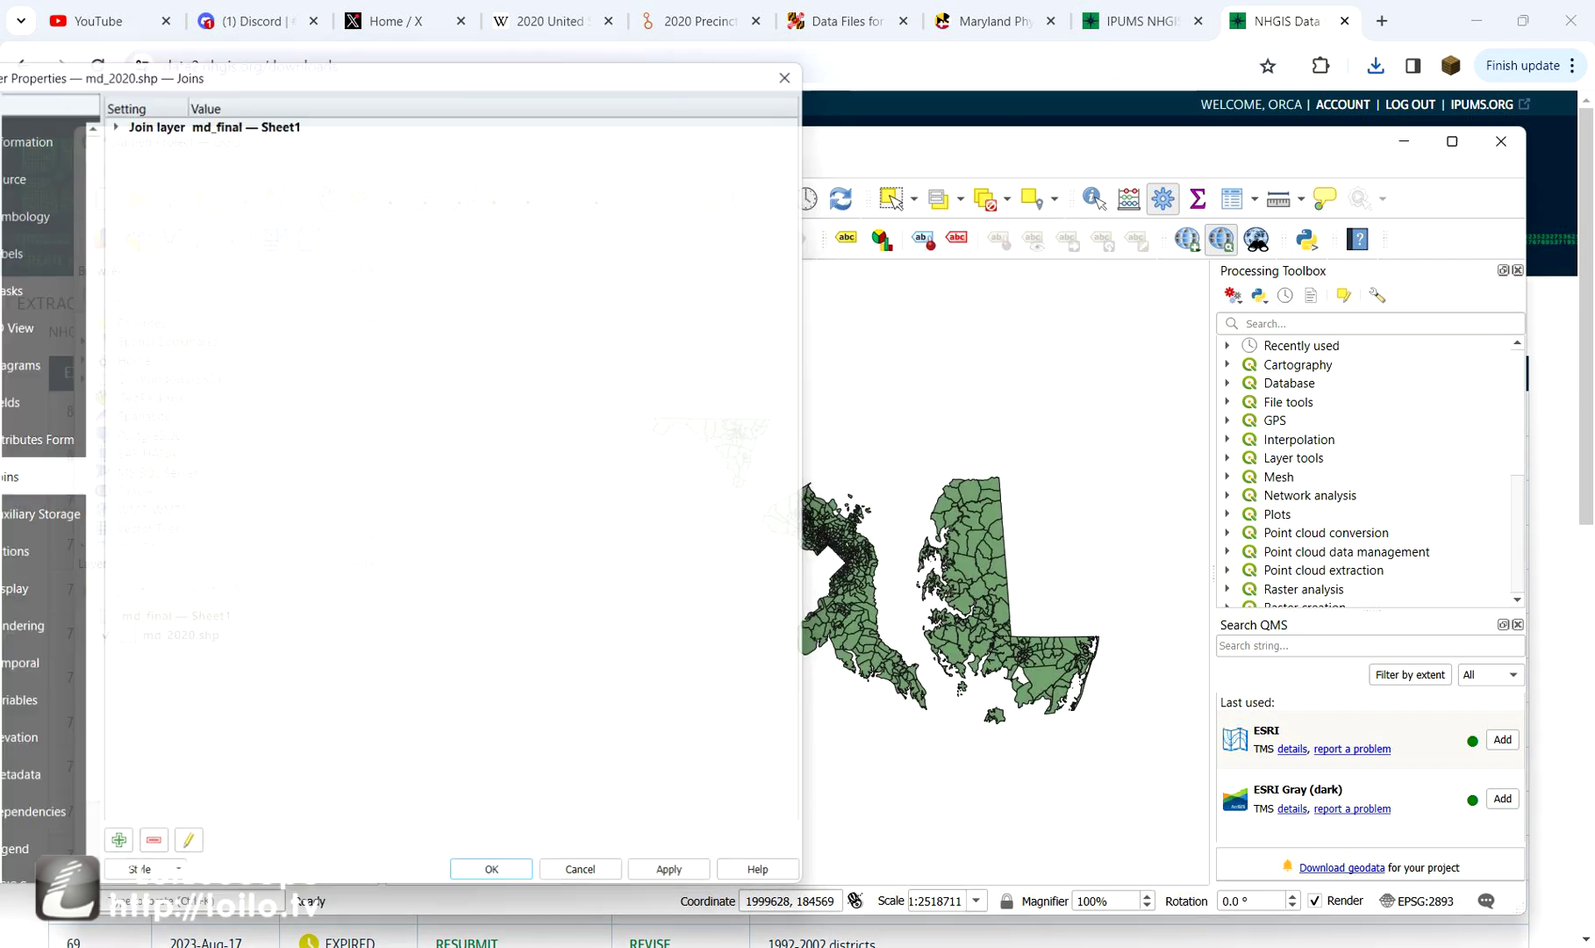
- Move the downloaded nhgis0081_shape zip from Downloads into mapfolder and open mapfolder
key("alt+Tab")
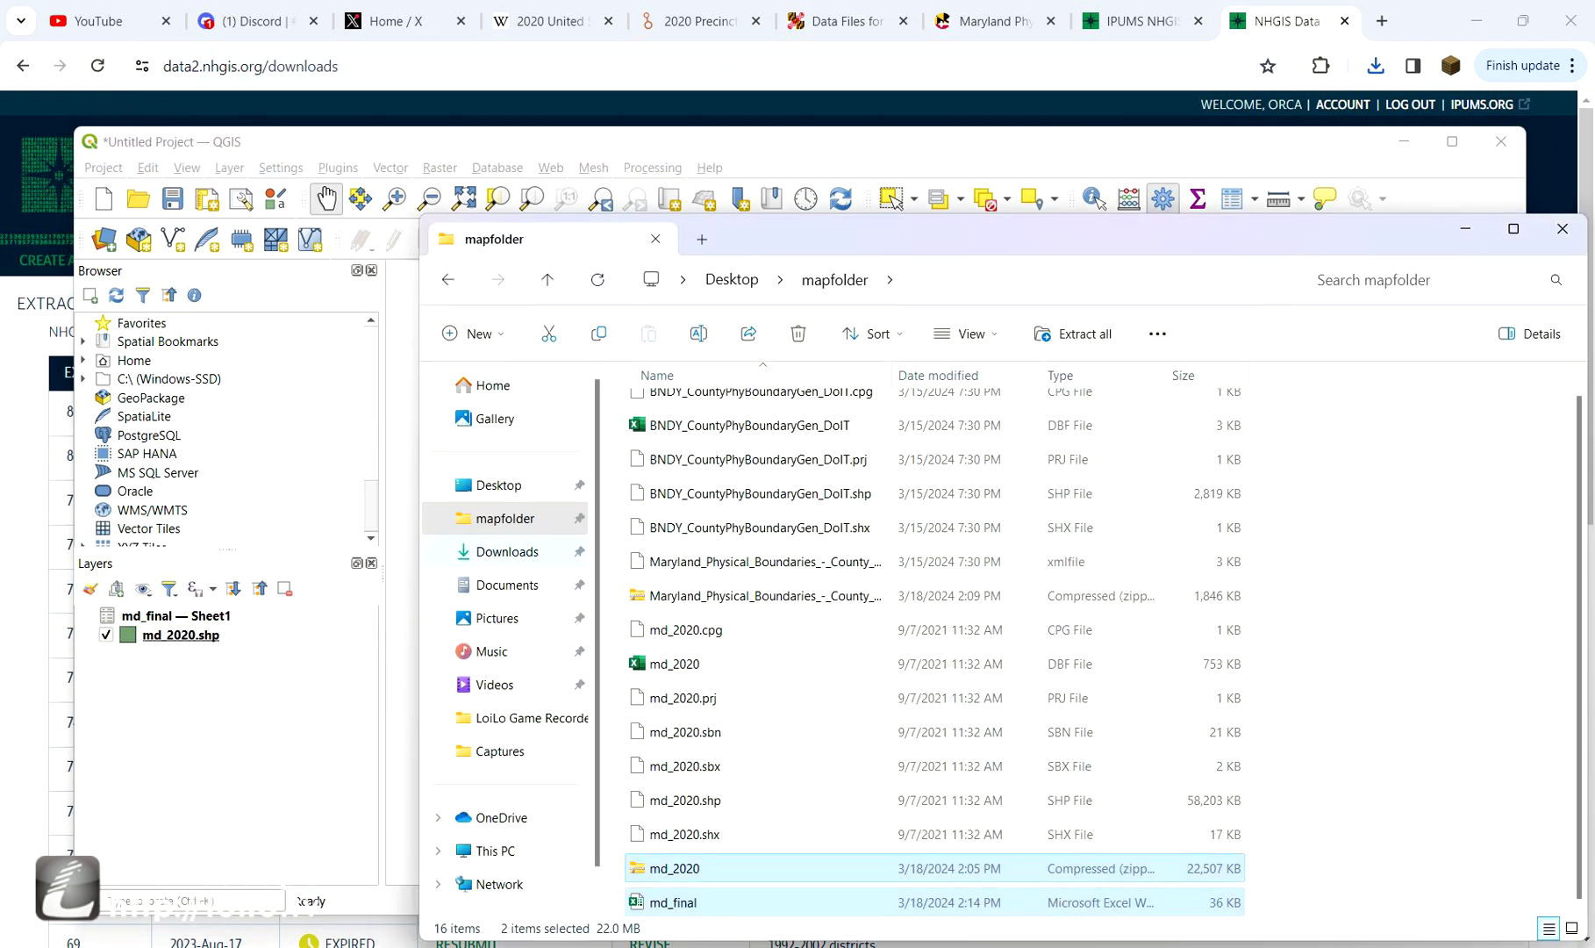
left_click(508, 552)
left_click(696, 436)
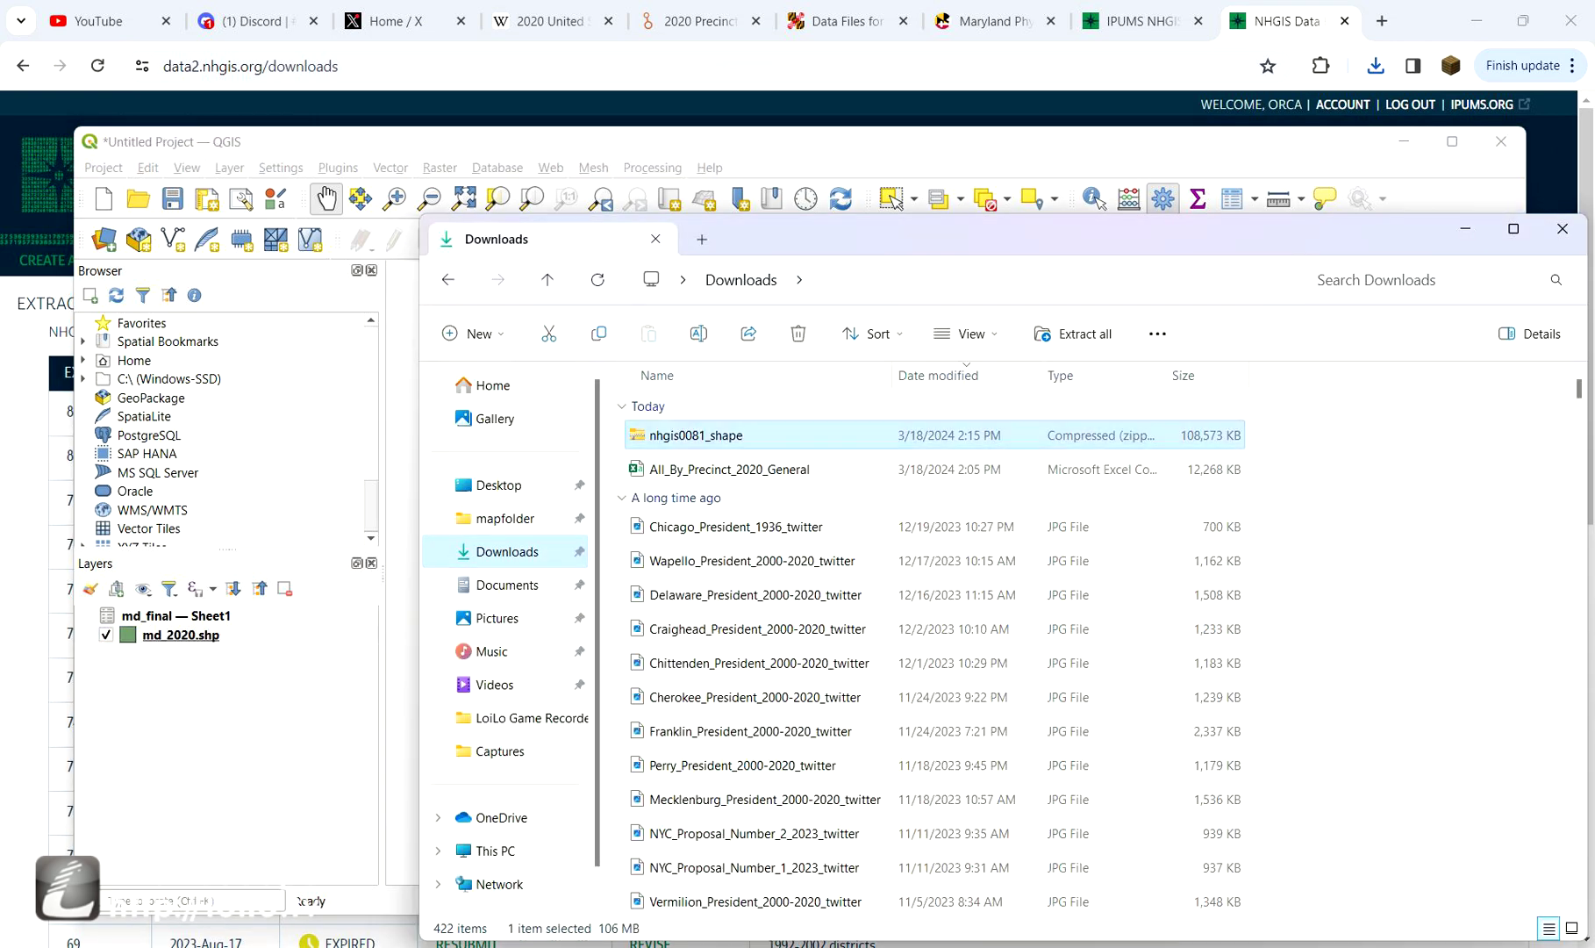
left_click_drag(696, 435, 558, 518)
right_click(668, 437)
left_click(612, 454)
left_click(505, 519)
- Extract the nhgis0081_shape zip directly into mapfolder
scroll(685, 698, "down", 1)
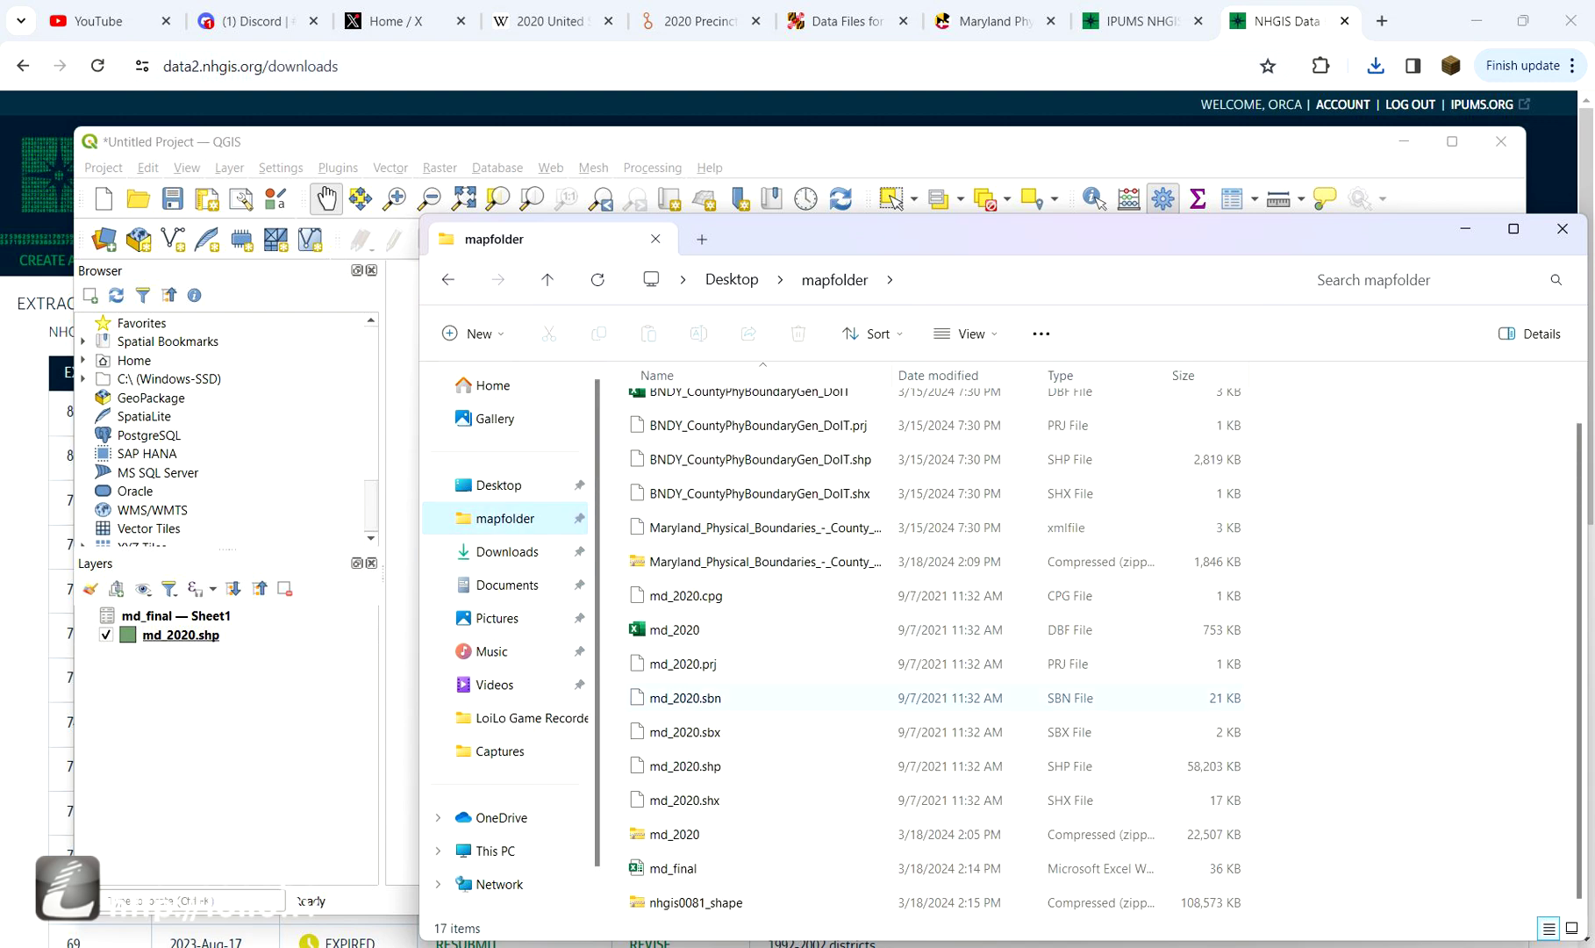
left_click(694, 902)
right_click(693, 902)
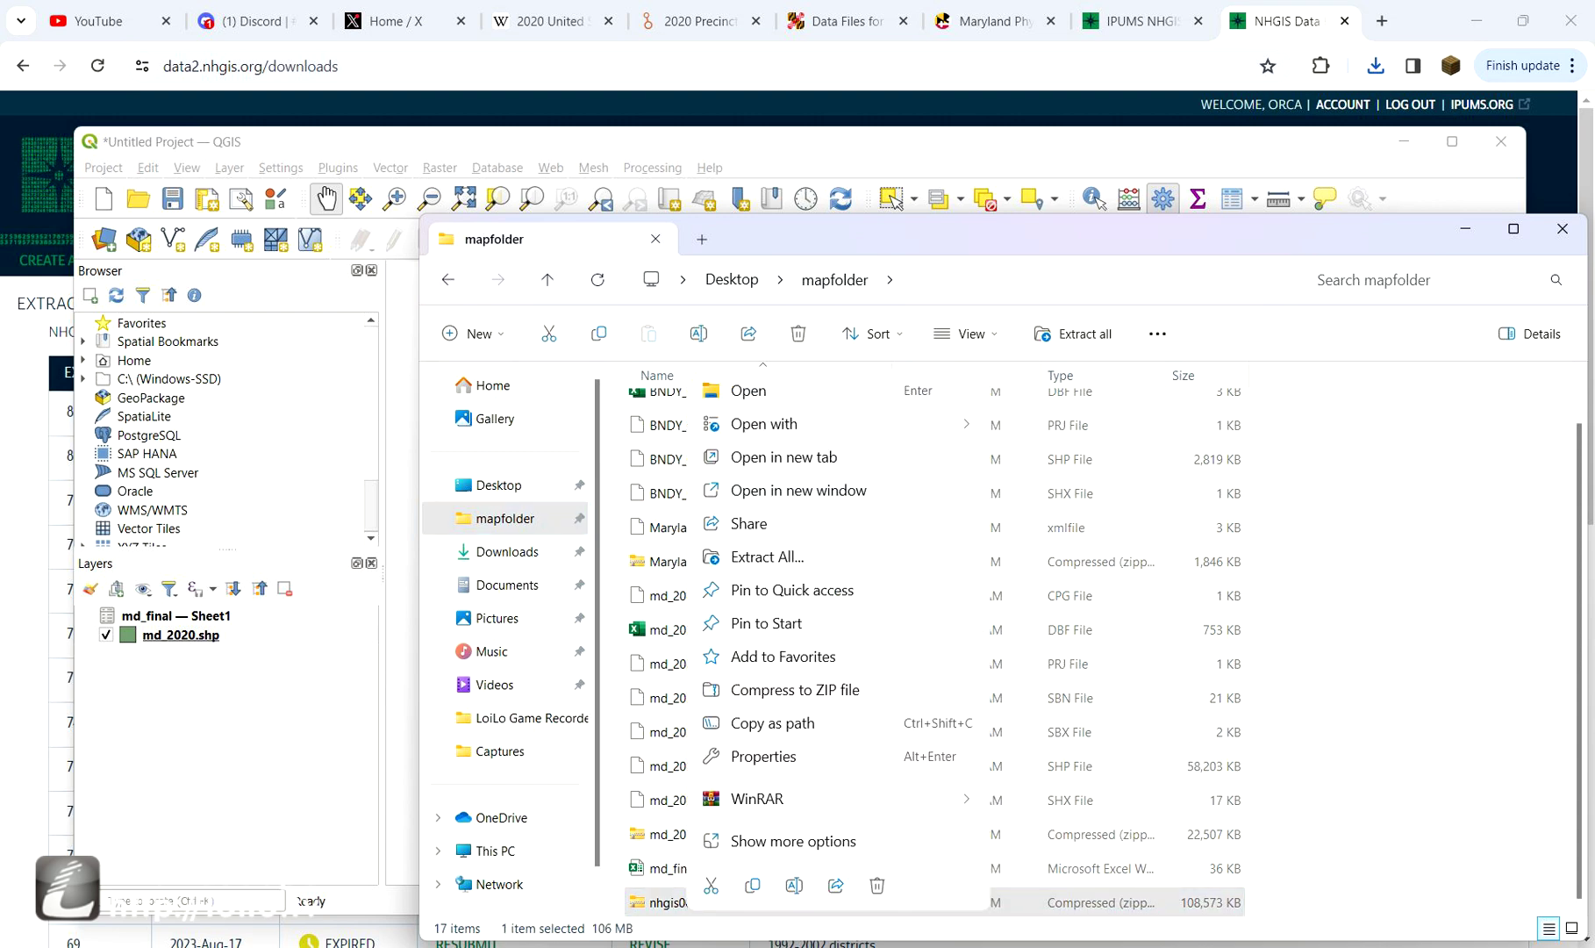
mouse_move(758, 799)
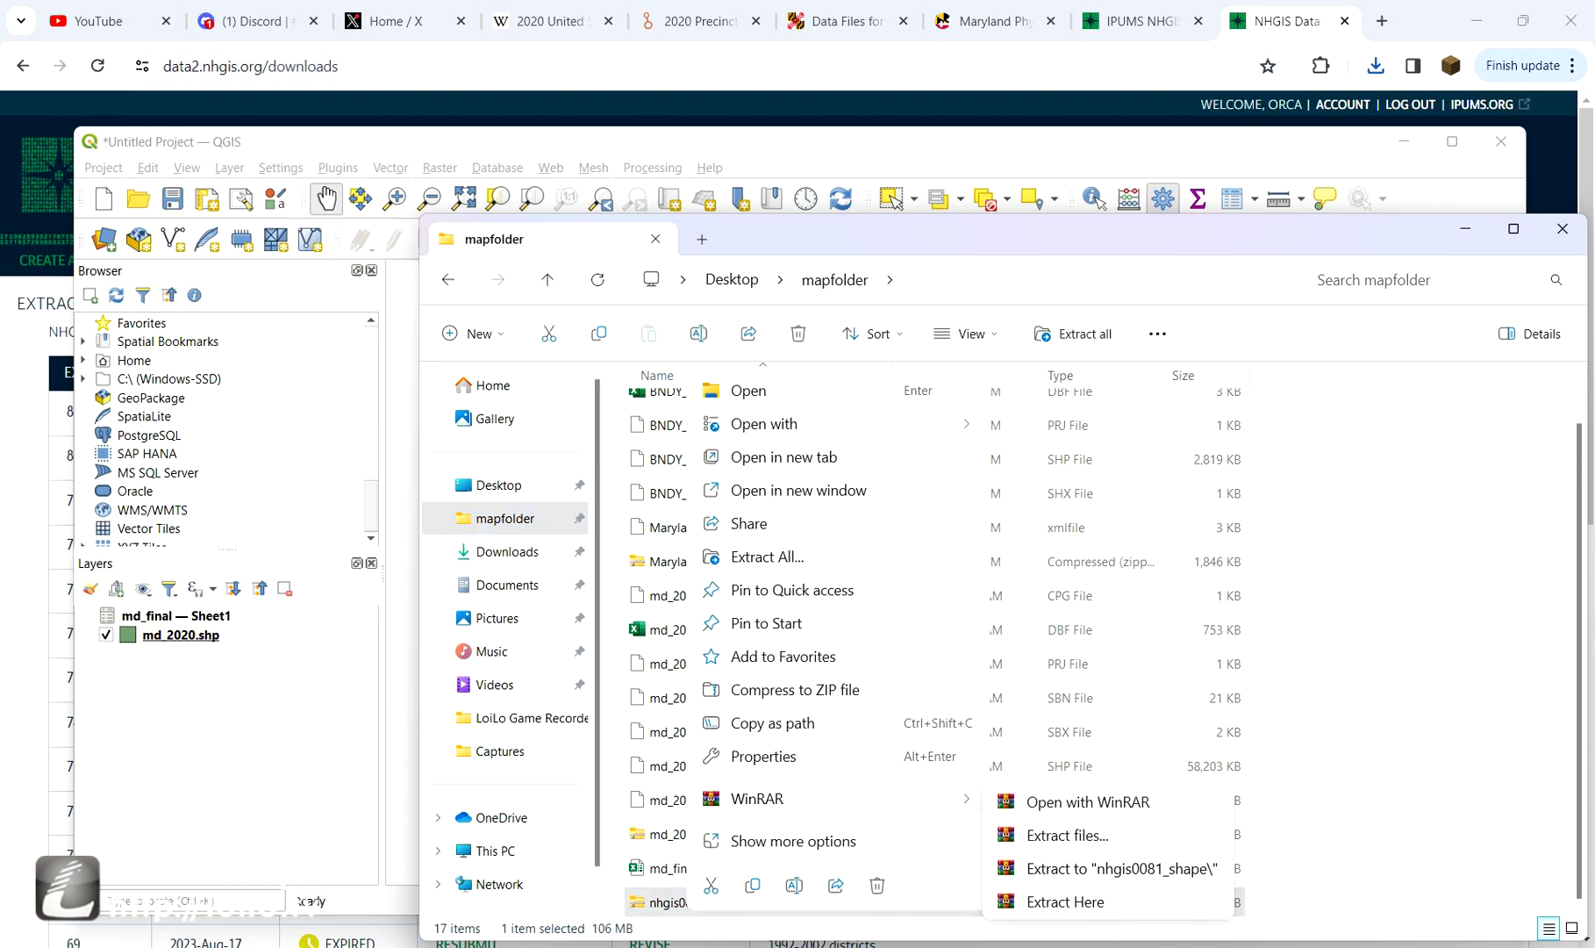
left_click(1066, 900)
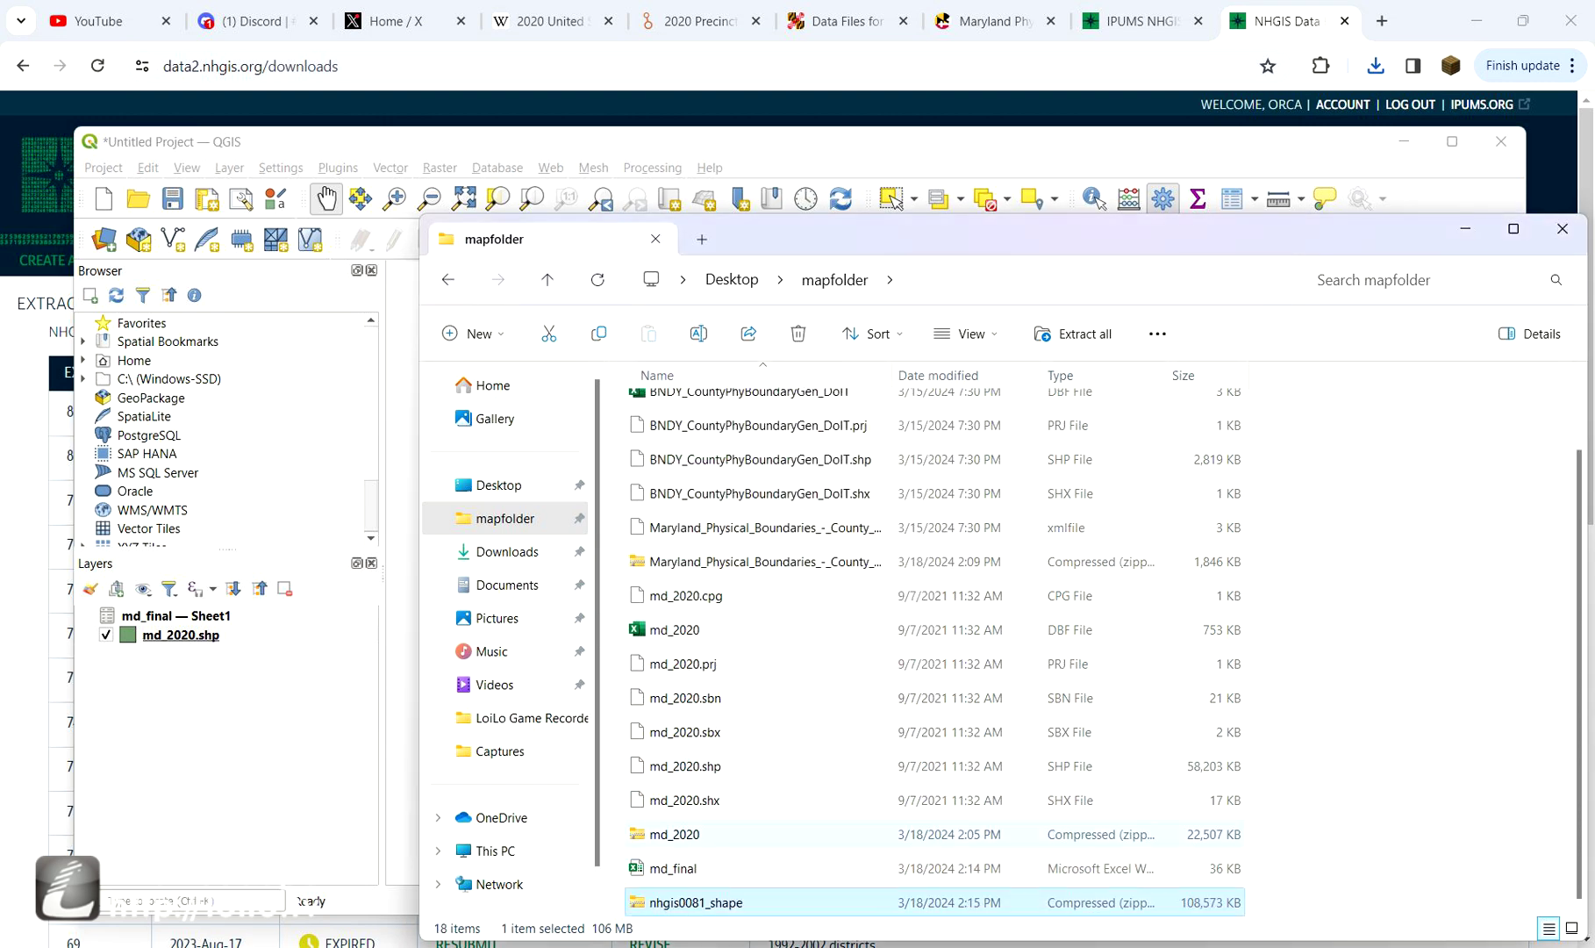
- Add the zipped cd116th_2021 shapefile from the extracted nhgis0081_shape folder to the QGIS project, accepting the preselected transformation
scroll(702, 750, "up", 1)
double_click(696, 411)
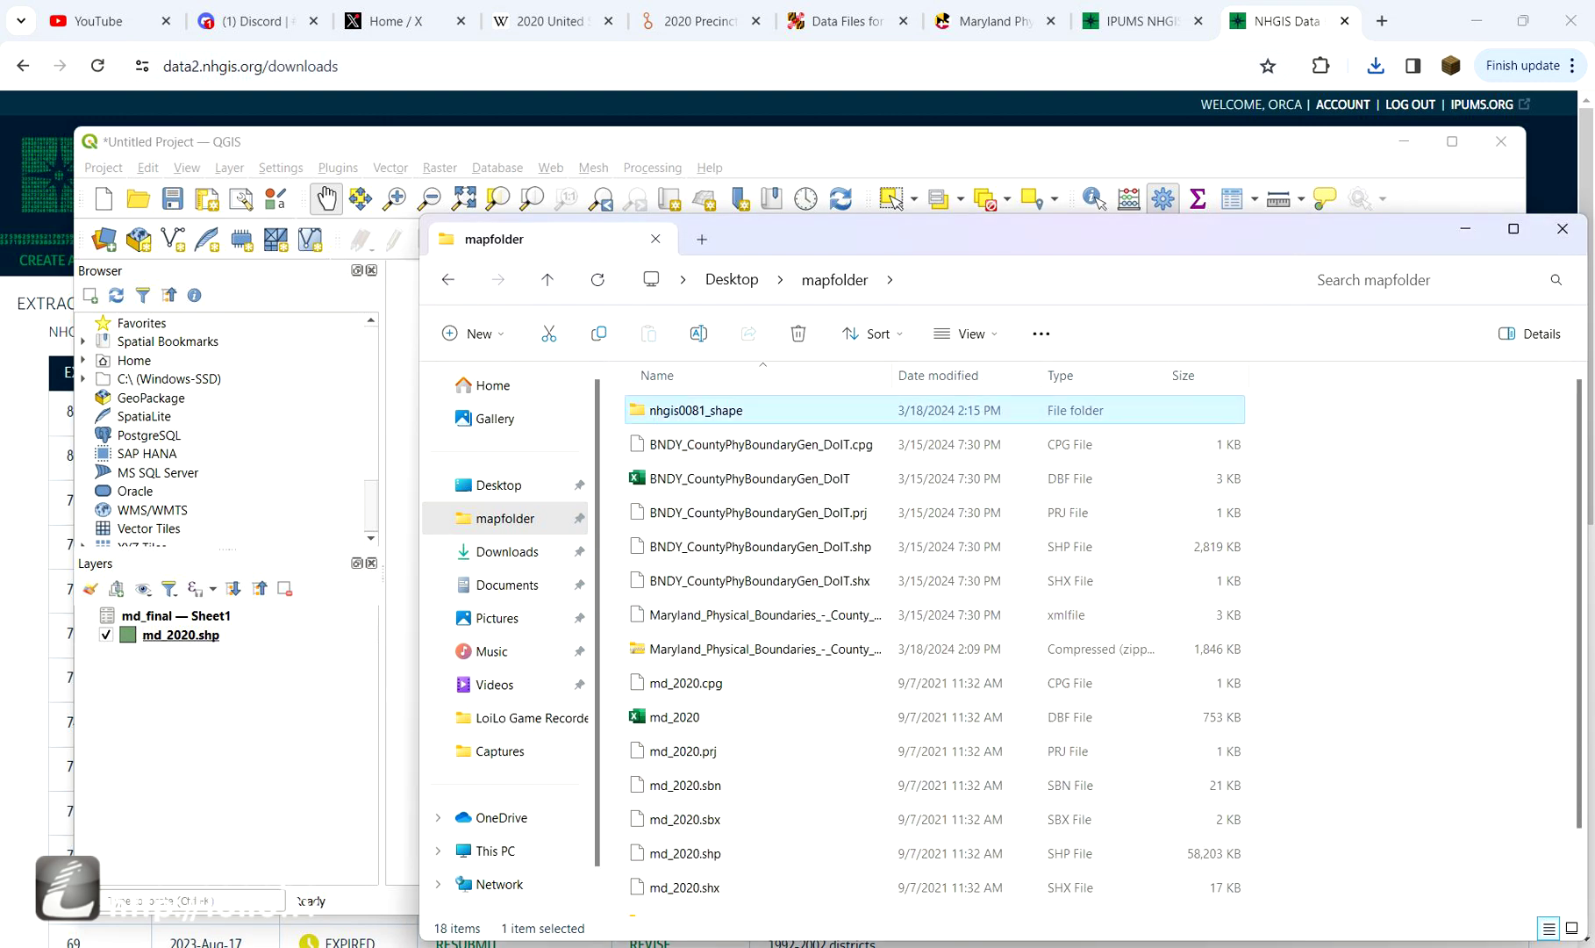
double_click(720, 411)
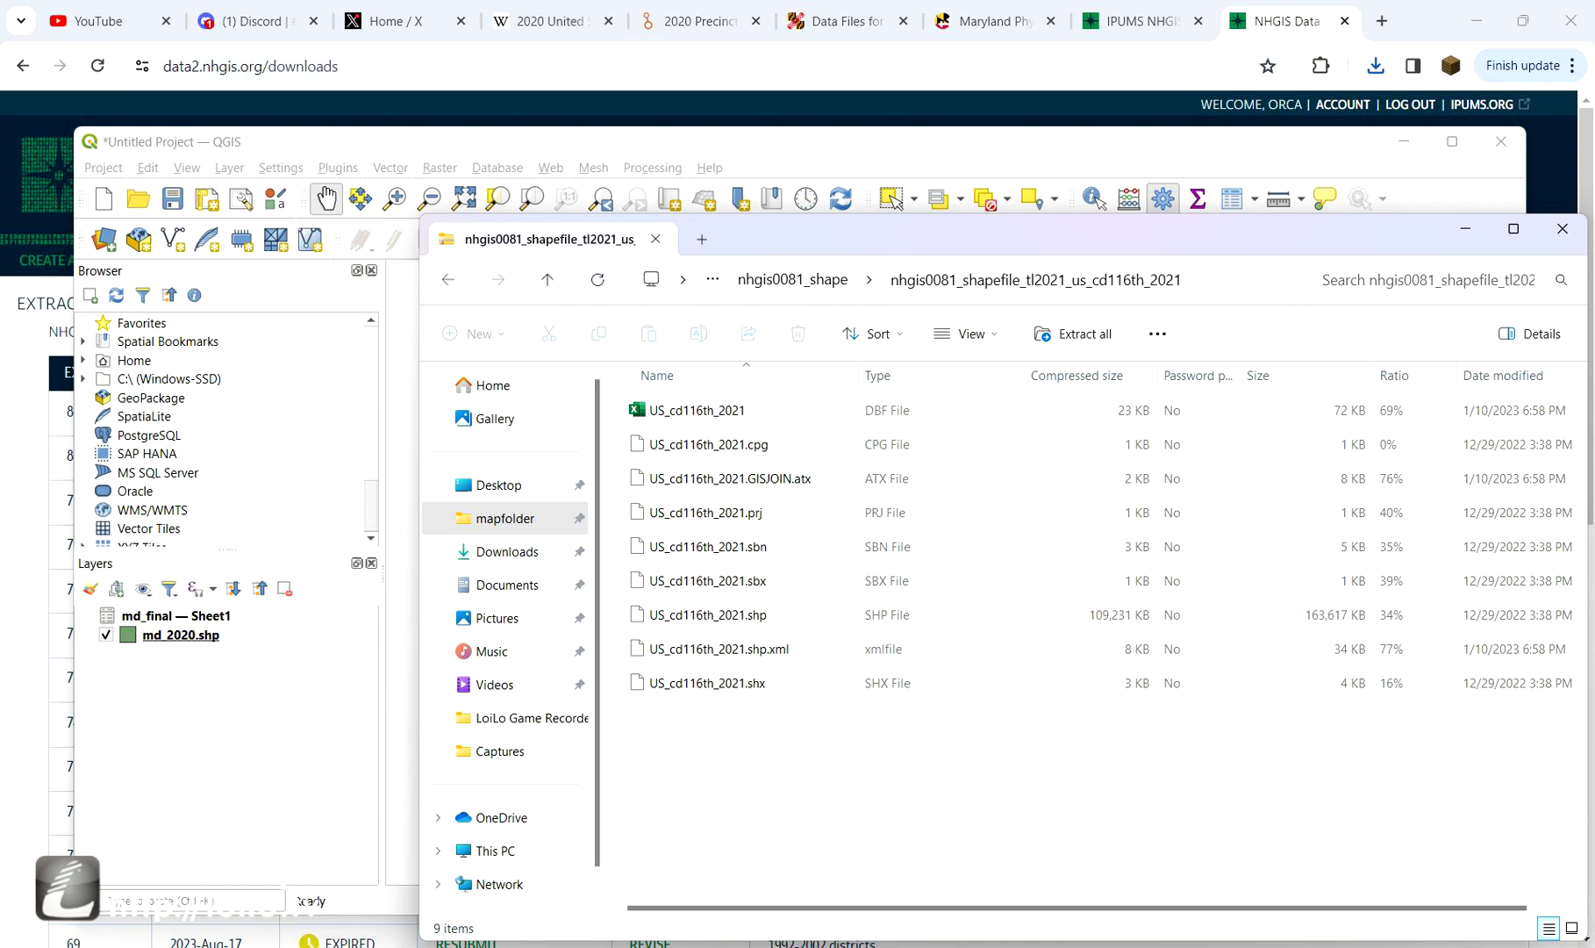
key("alt+Left")
left_click_drag(719, 413, 400, 772)
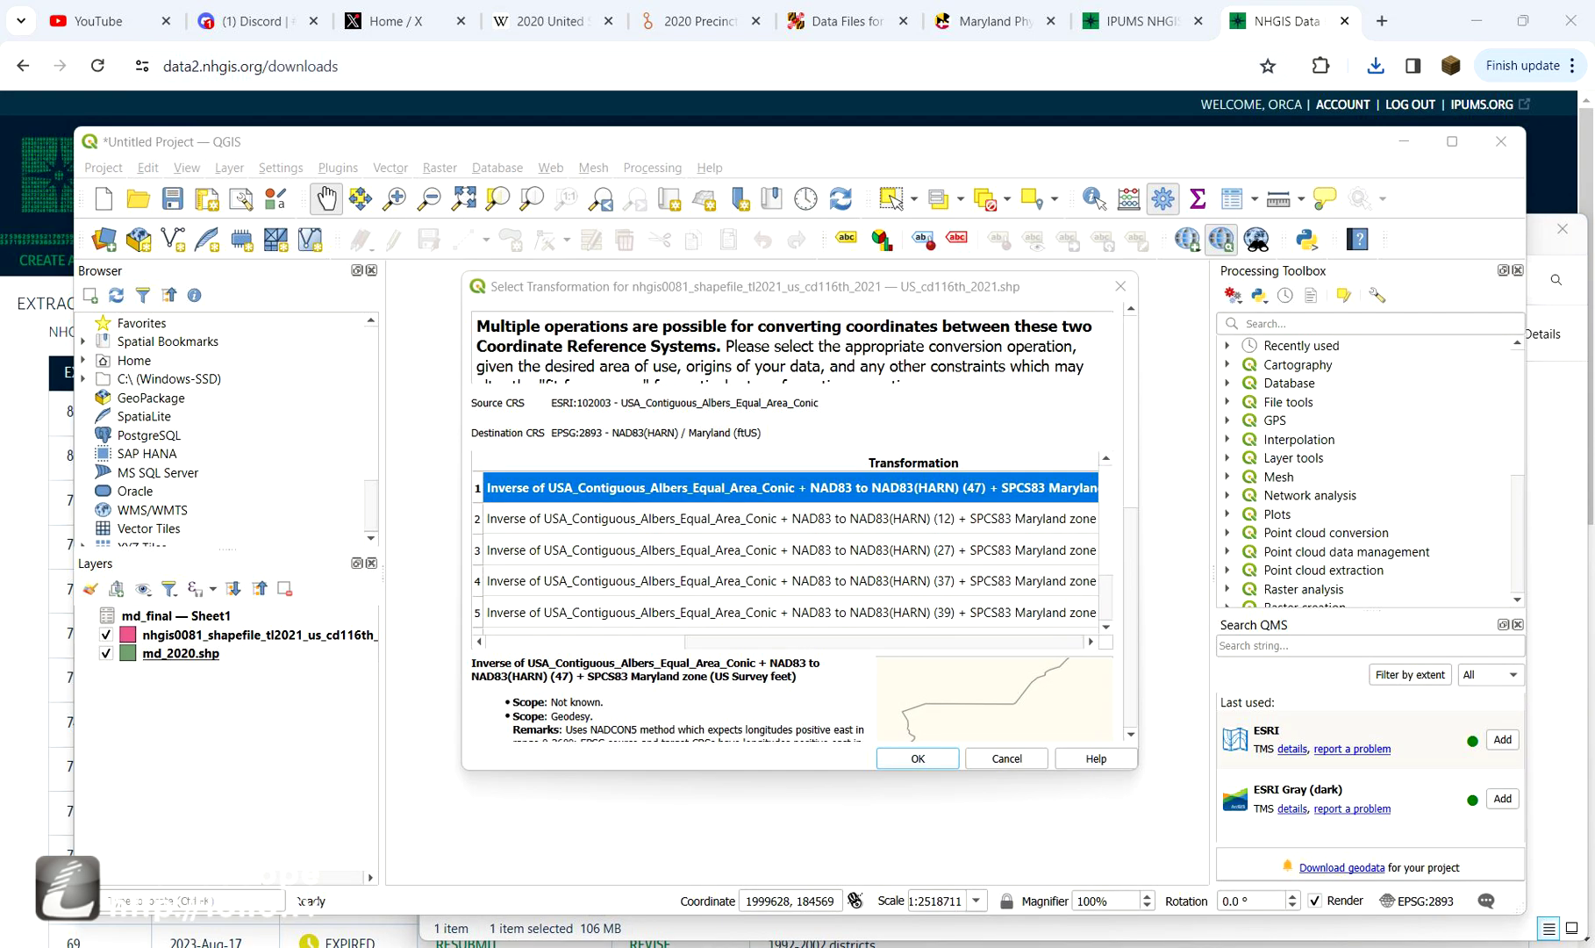
key("Return")
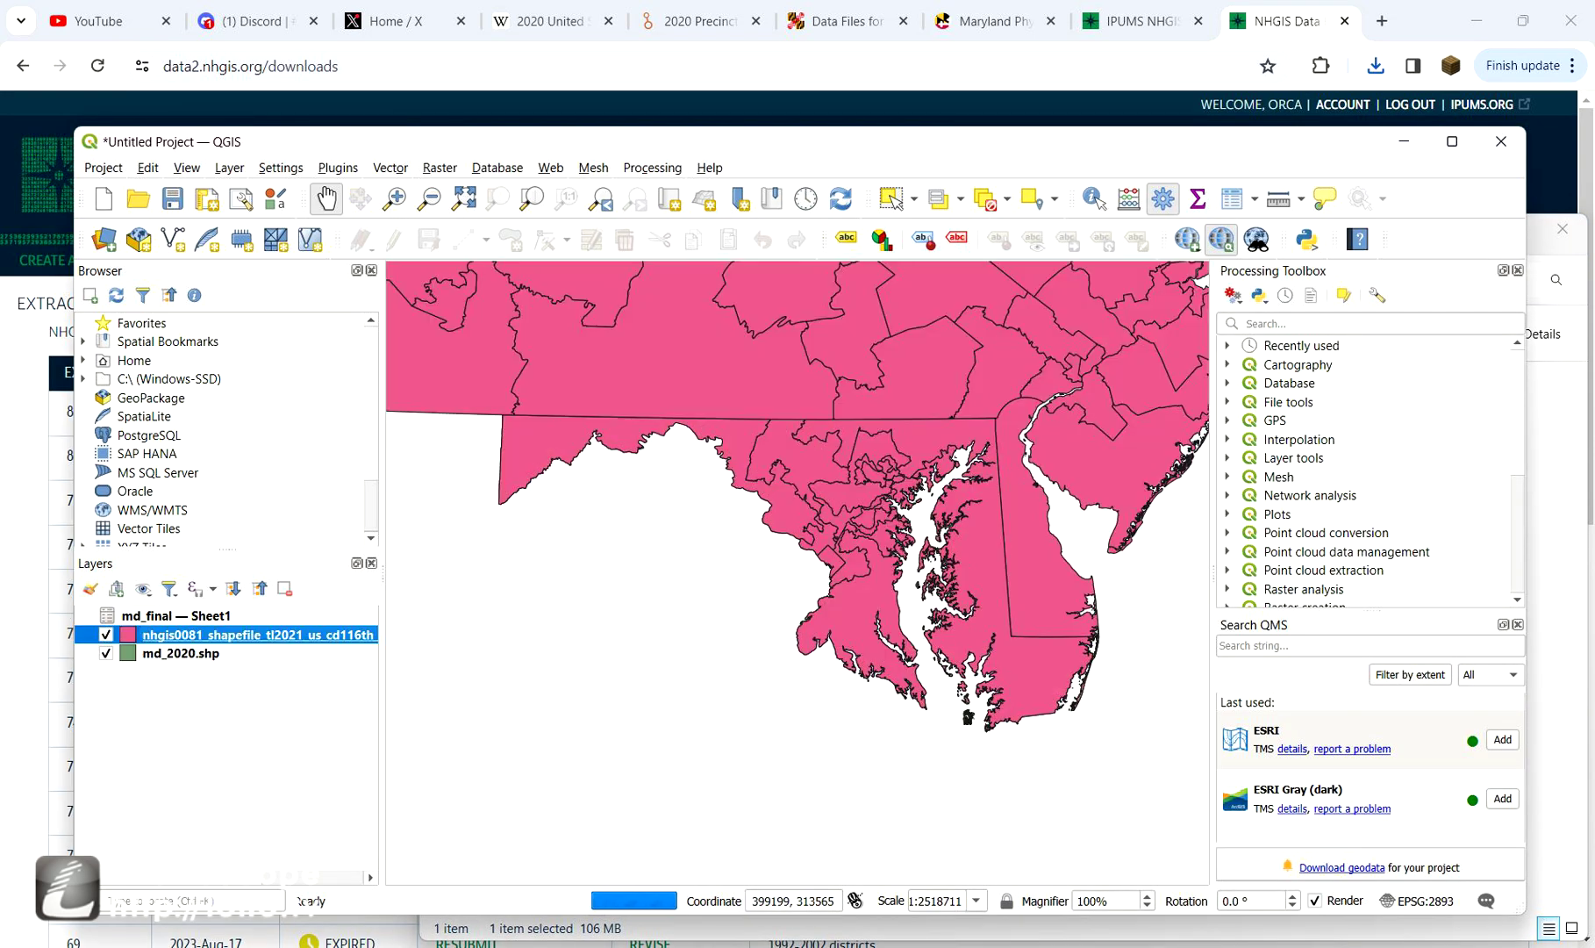
- Select the polygon of Maryland's 1st congressional district in the nhgis0081 district layer
left_click(891, 198)
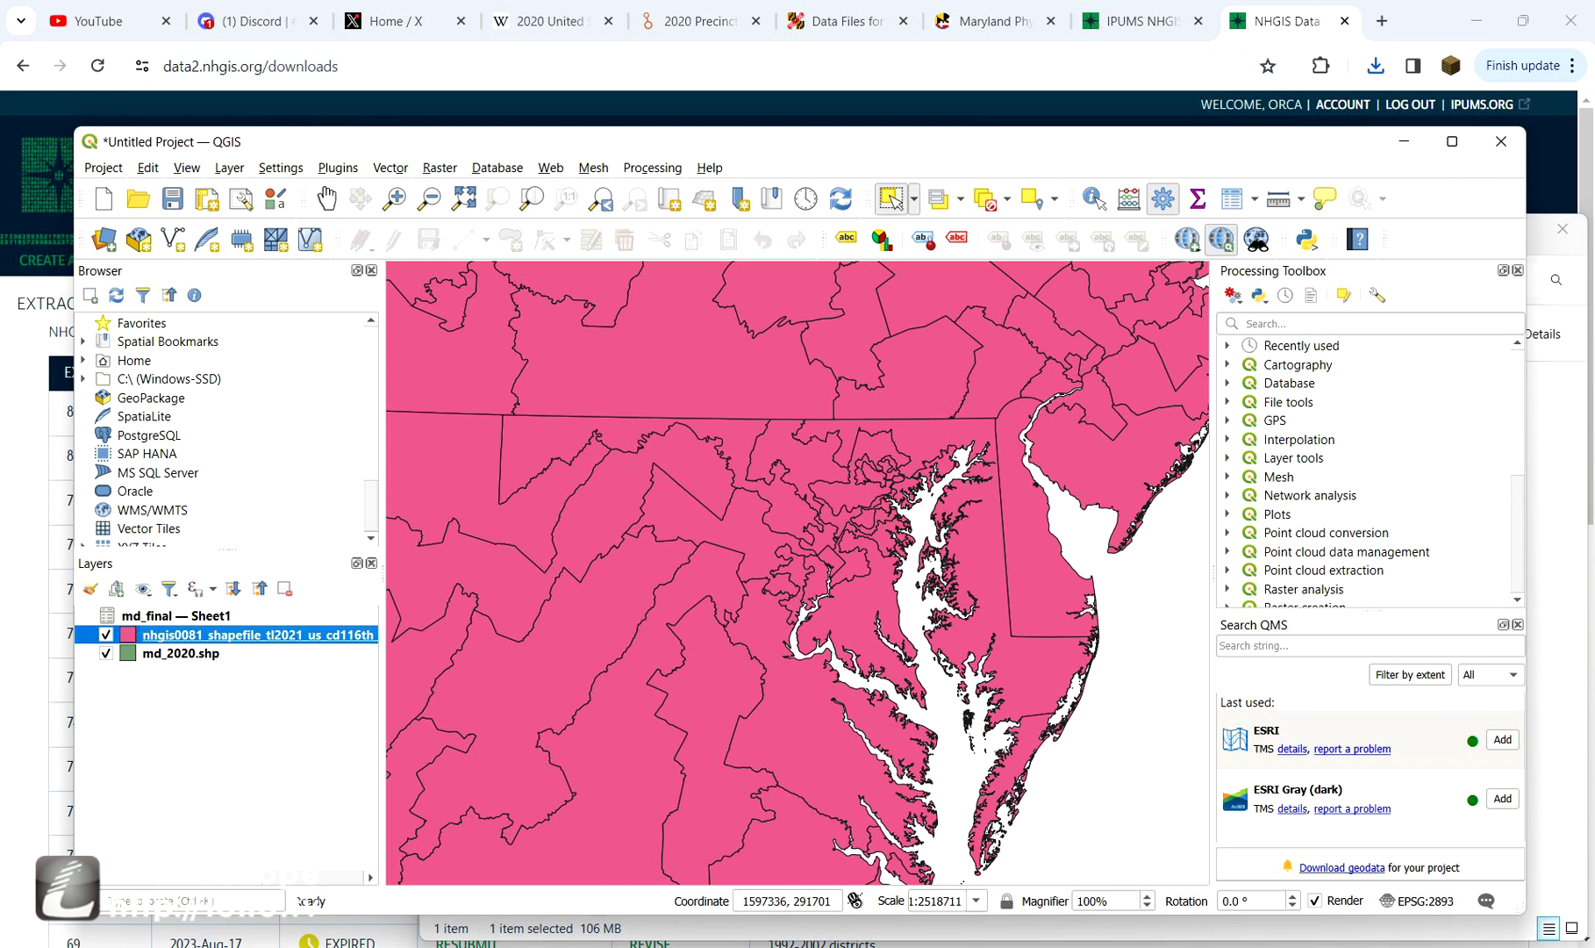
left_click(981, 561)
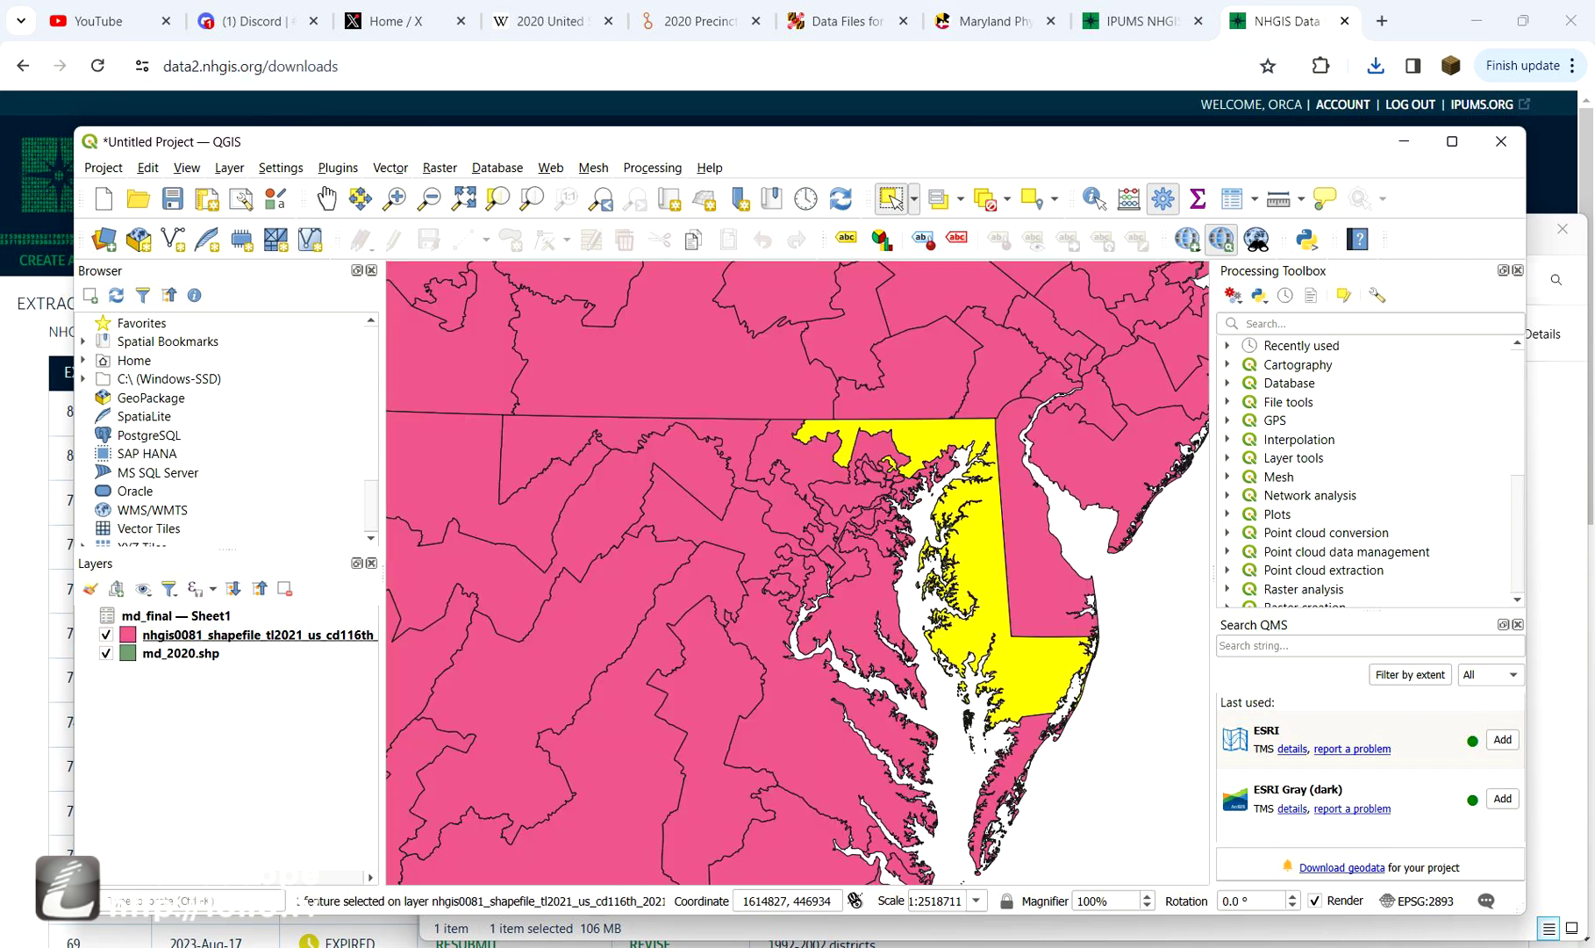
- Switch to the Wikipedia article on Maryland's 2020 House elections and examine the District 1 precinct results map
key("alt+Tab")
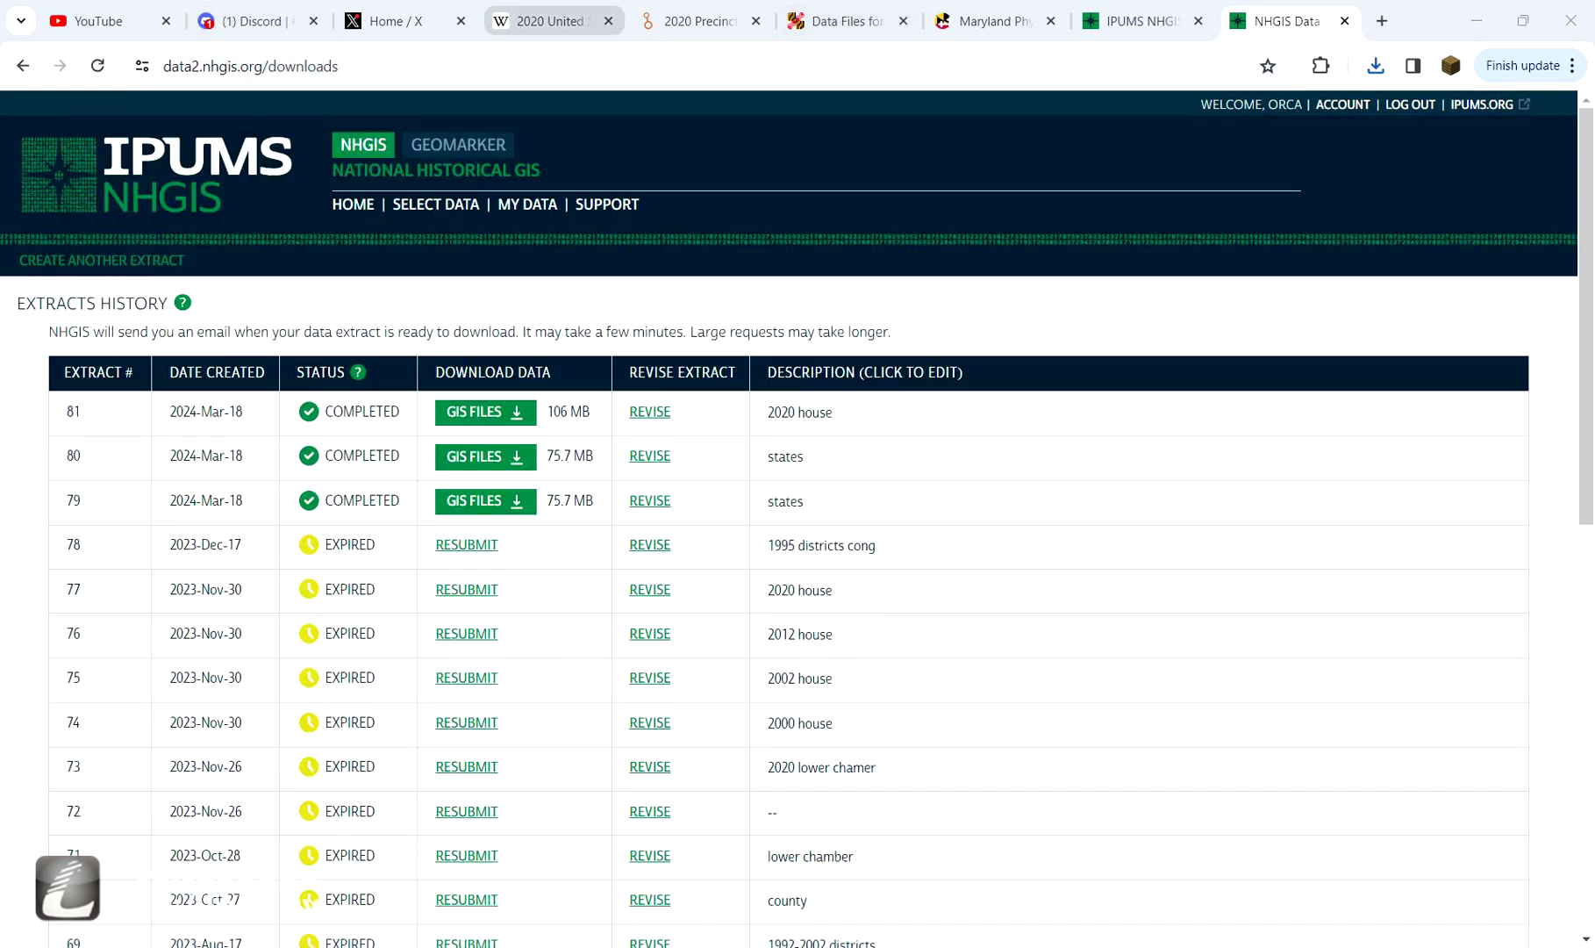
left_click(551, 21)
key("alt+Tab")
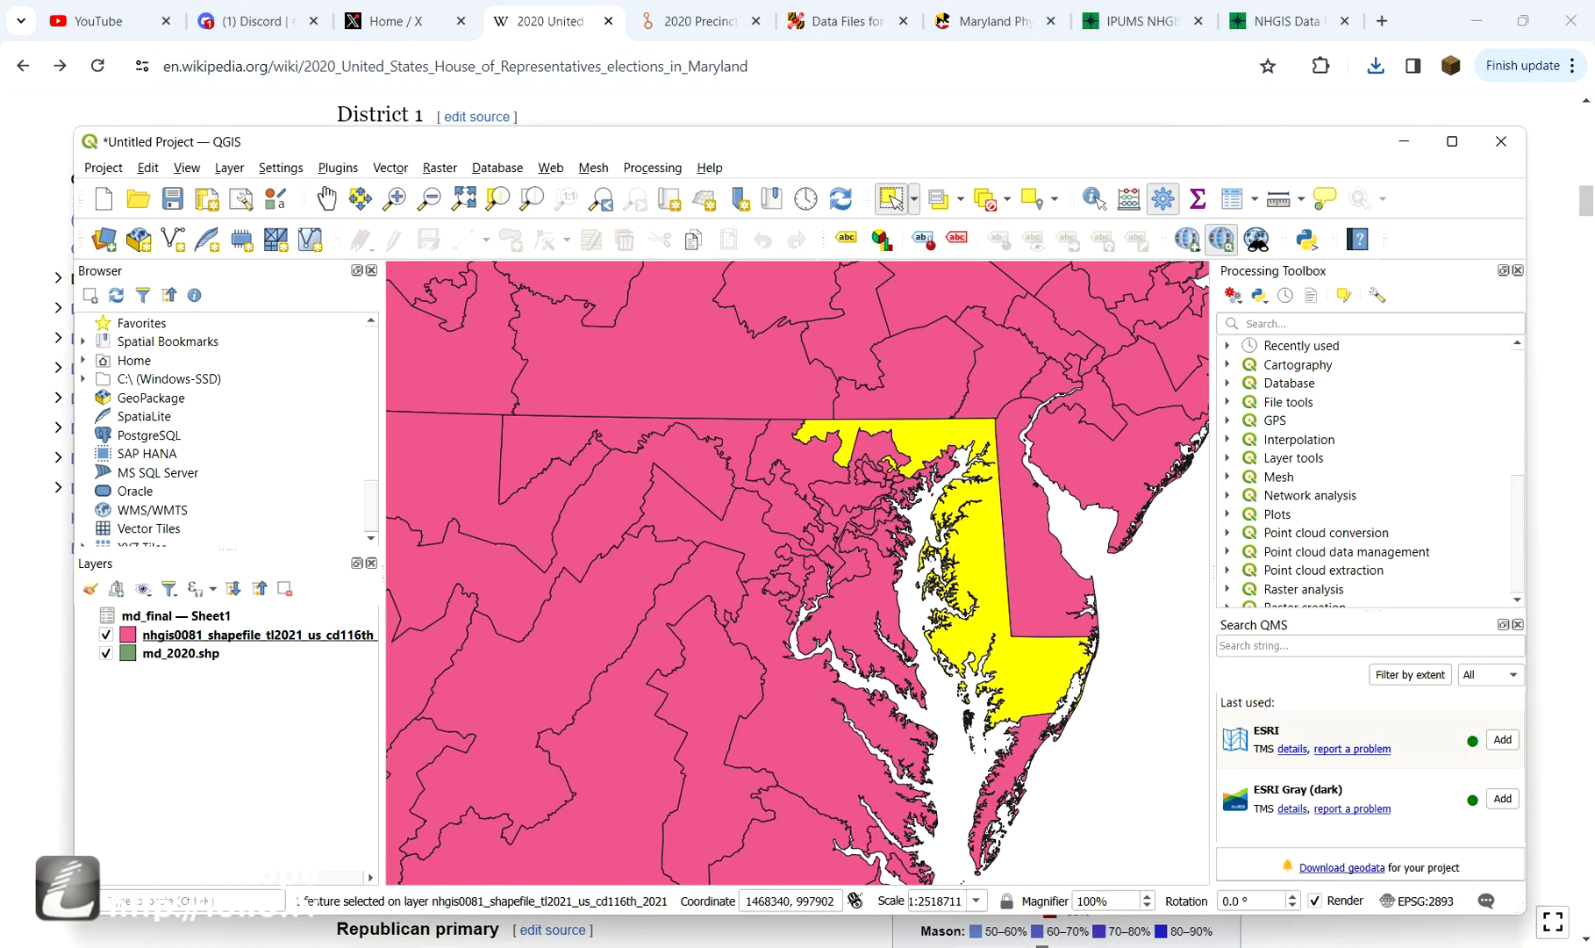
key("alt+Tab")
left_click(1067, 694)
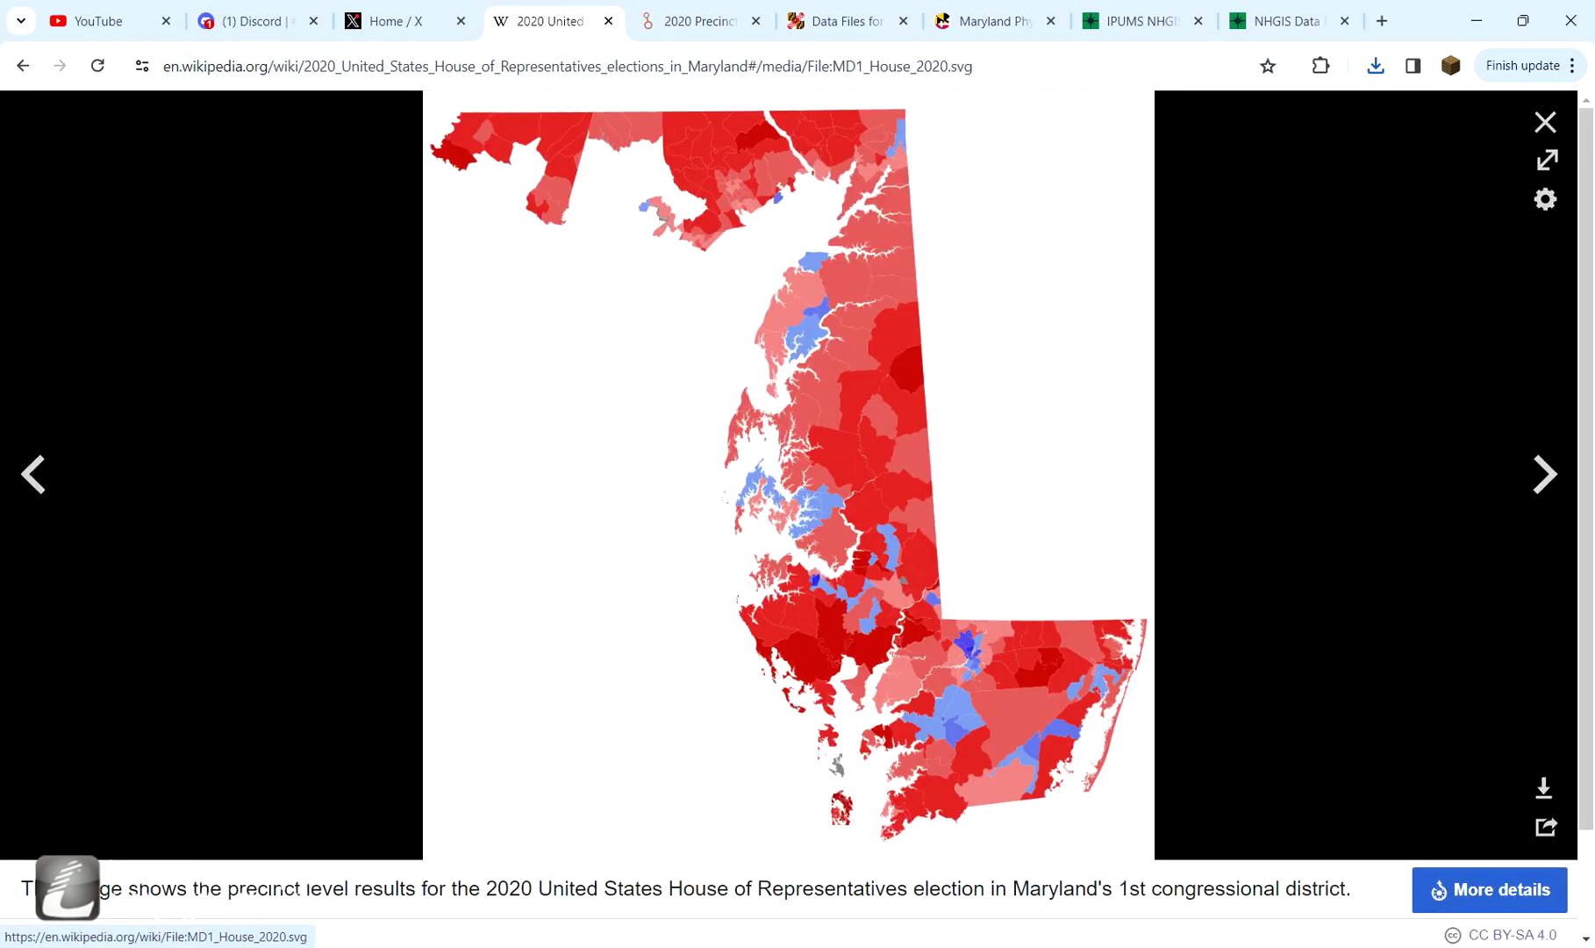
key("Escape")
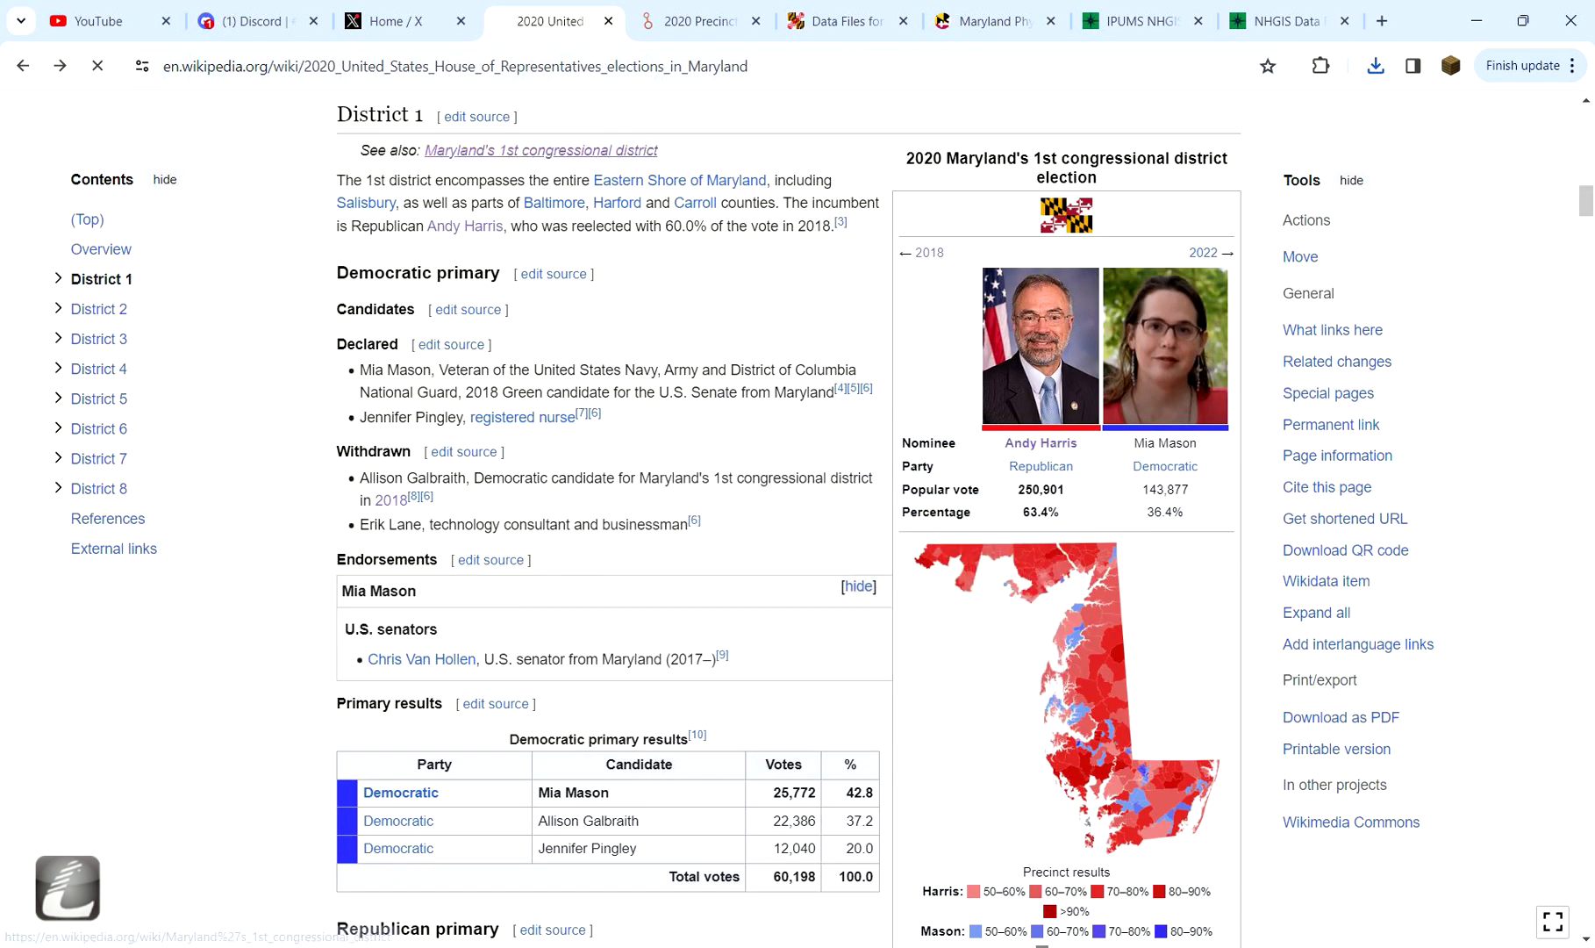
- Examine the 2013–2023 boundary map in the article on Maryland's 1st congressional district, and return to QGIS
left_click(542, 150)
scroll(647, 545, "down", 4)
scroll(647, 545, "up", 4)
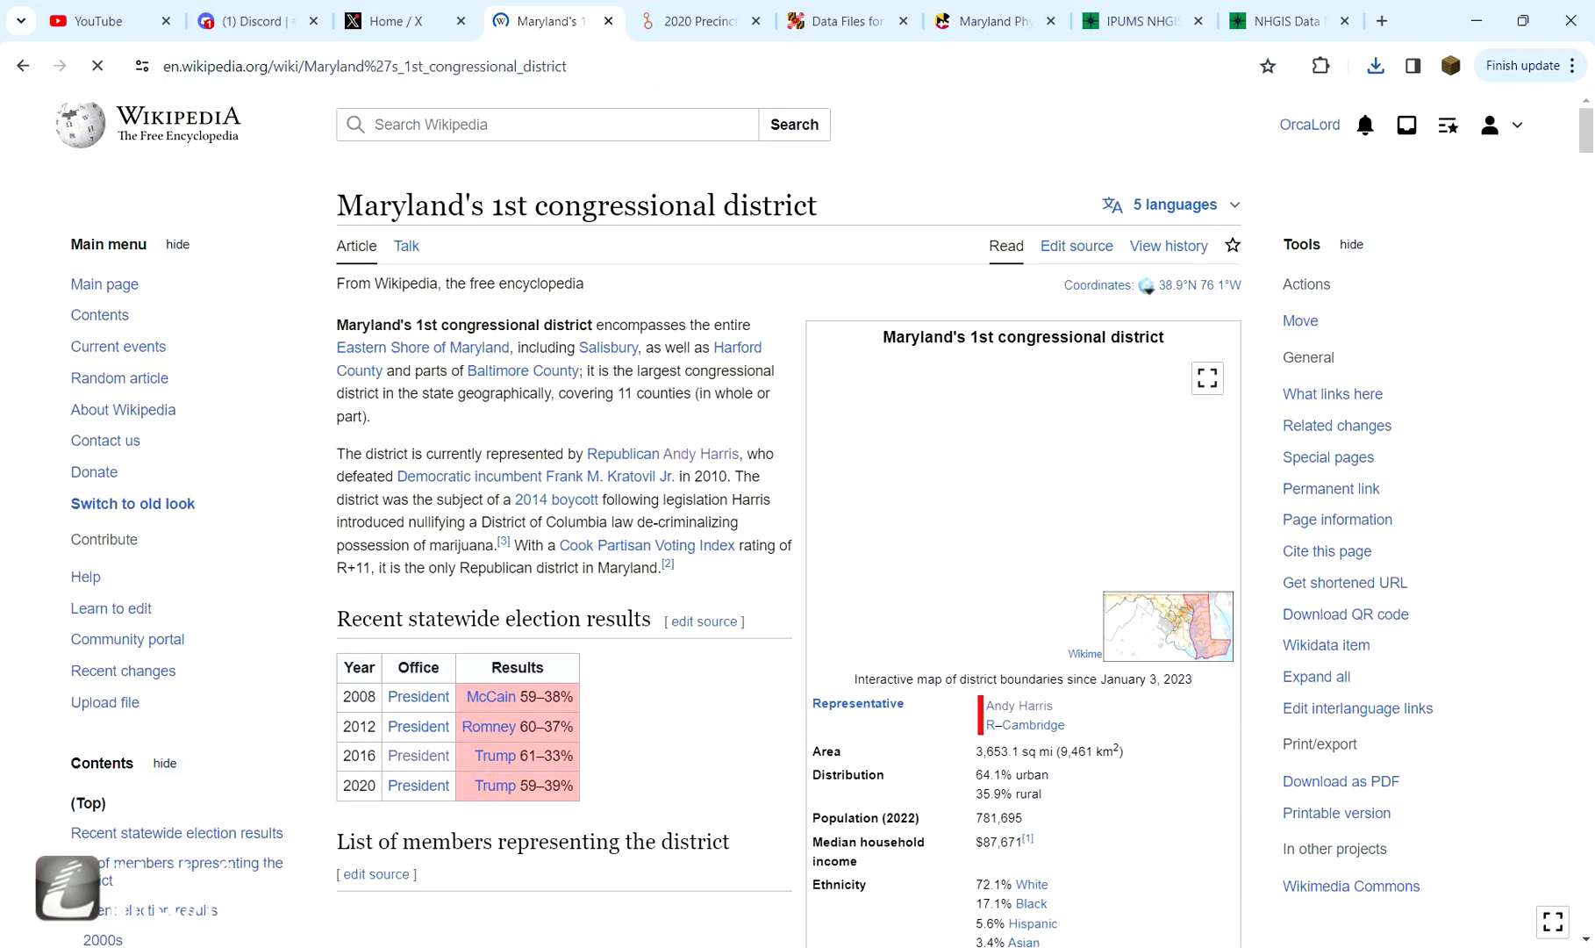
scroll(1141, 439, "down", 2)
scroll(788, 544, "down", 20)
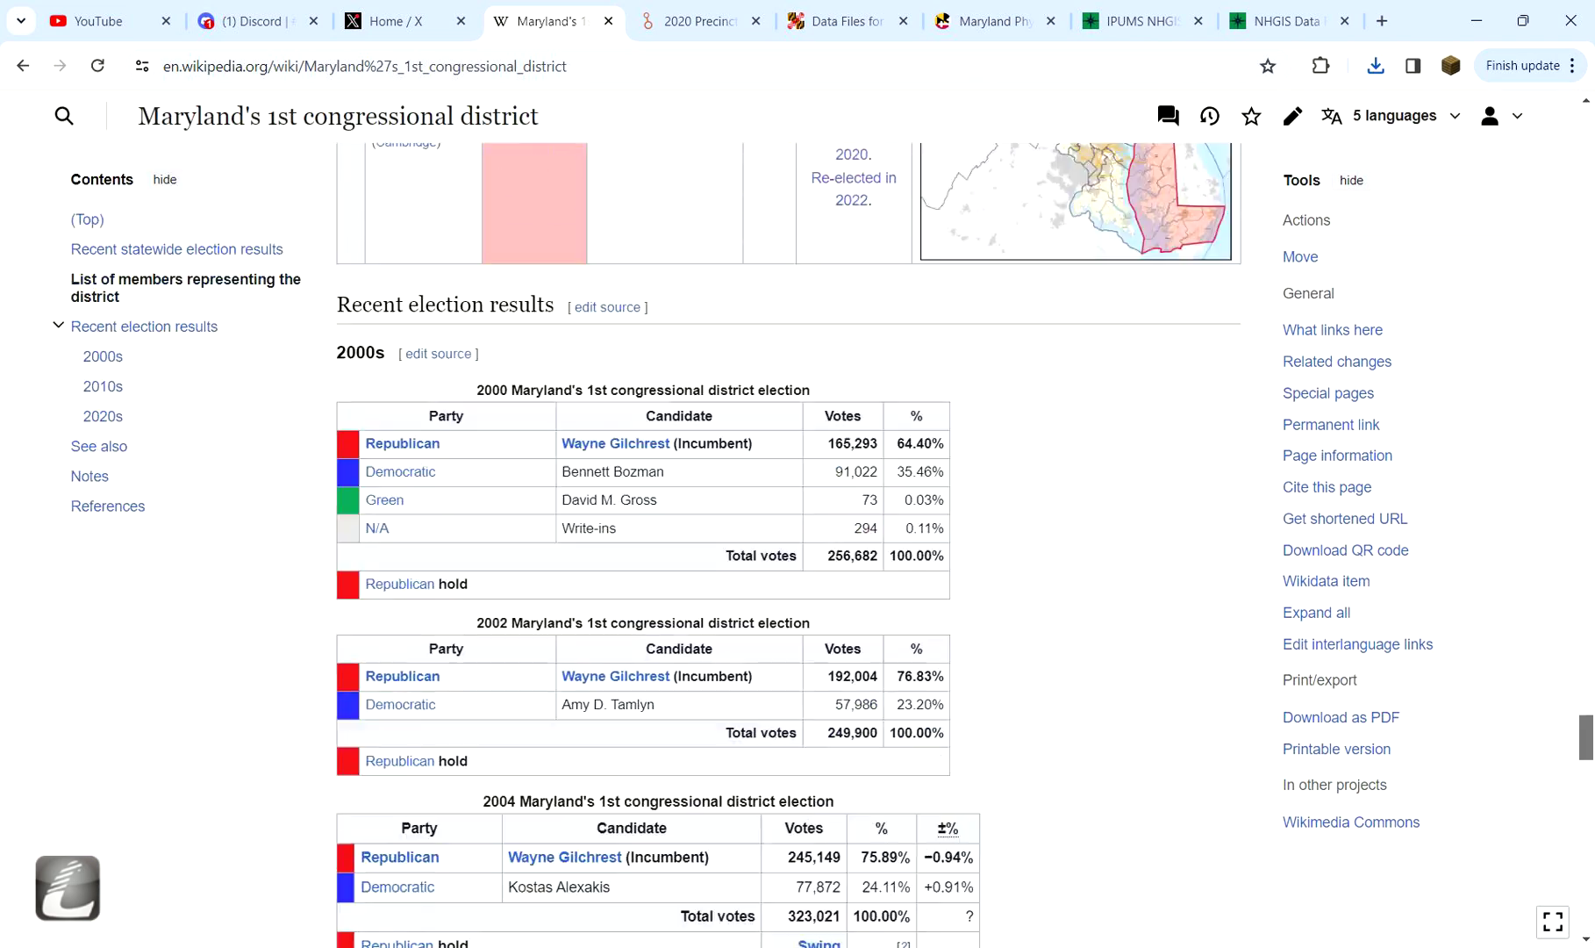
scroll(788, 544, "up", 10)
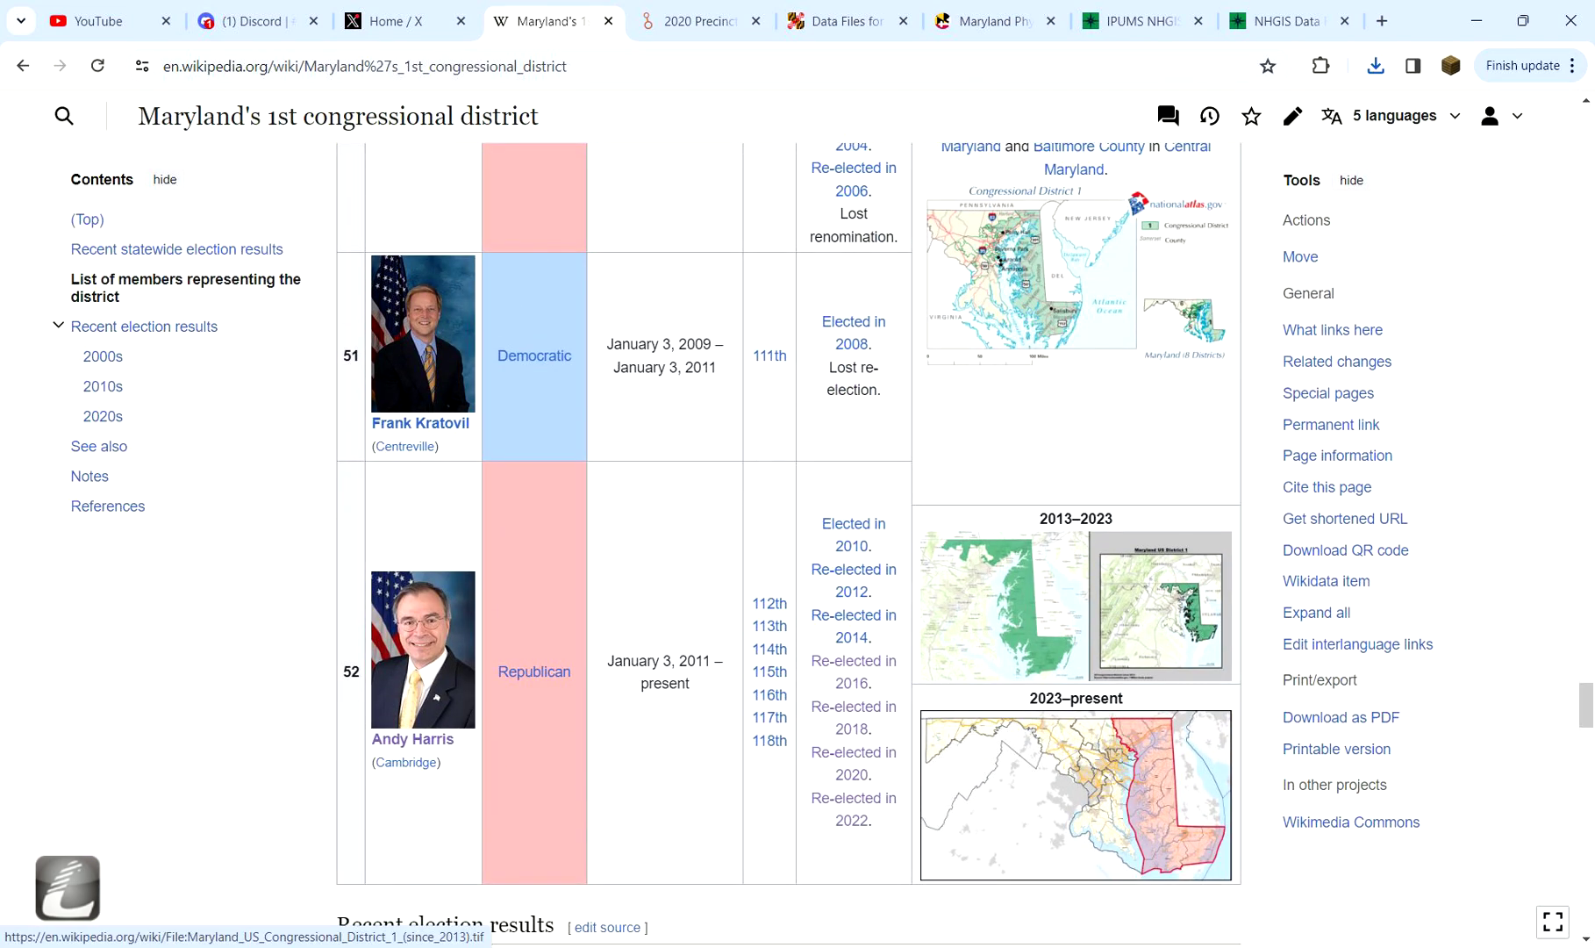
left_click(1076, 606)
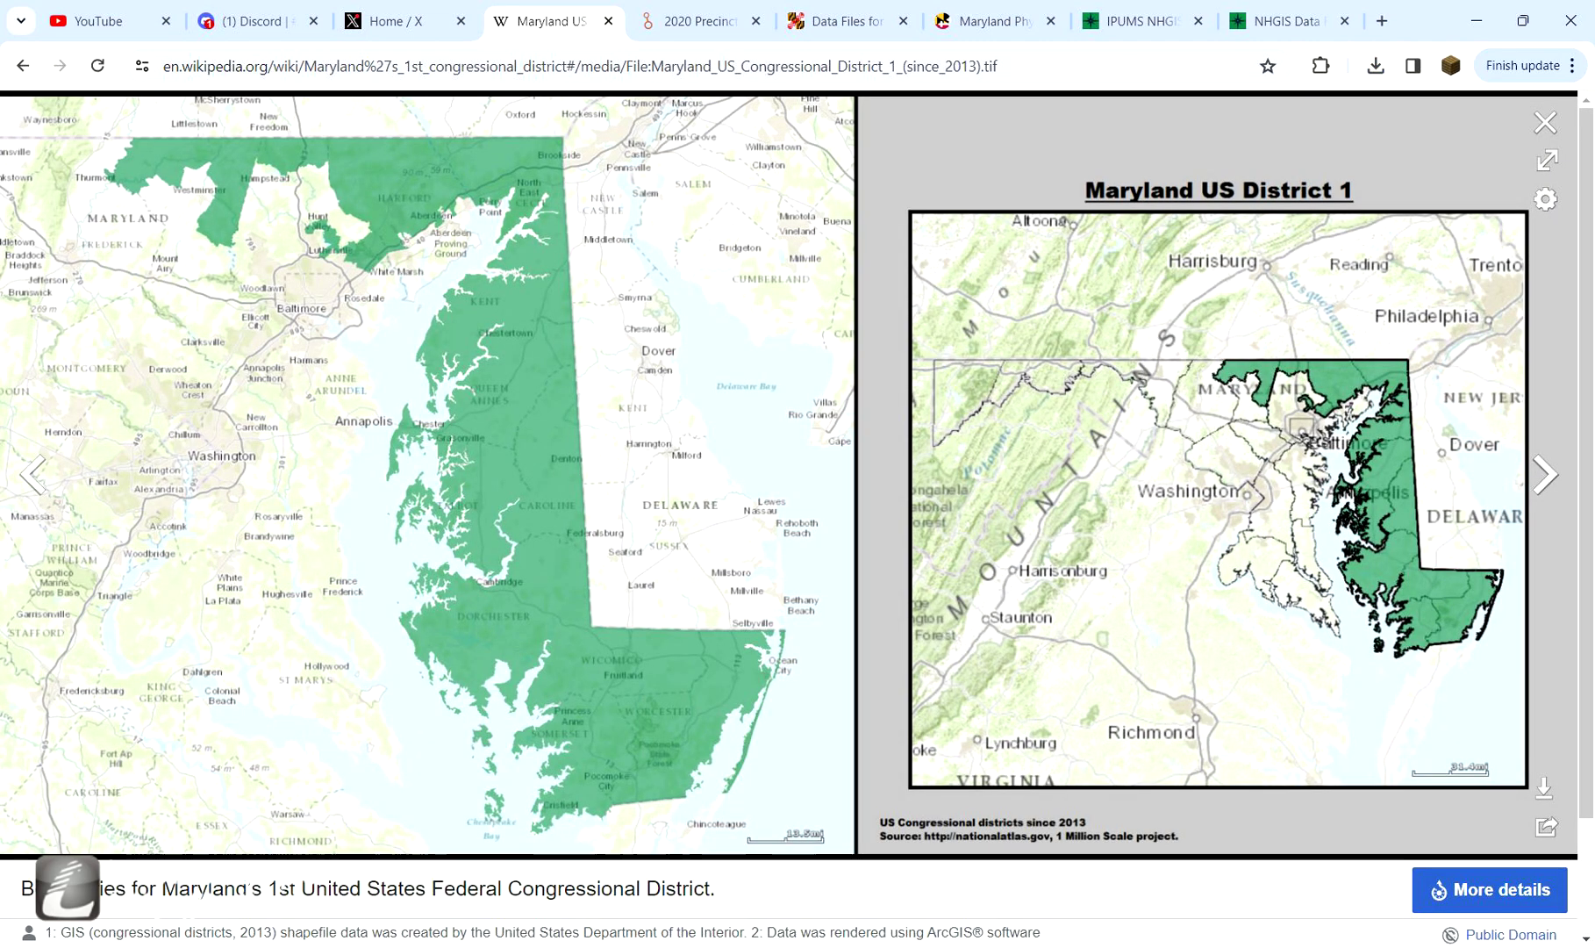
key("alt+Tab")
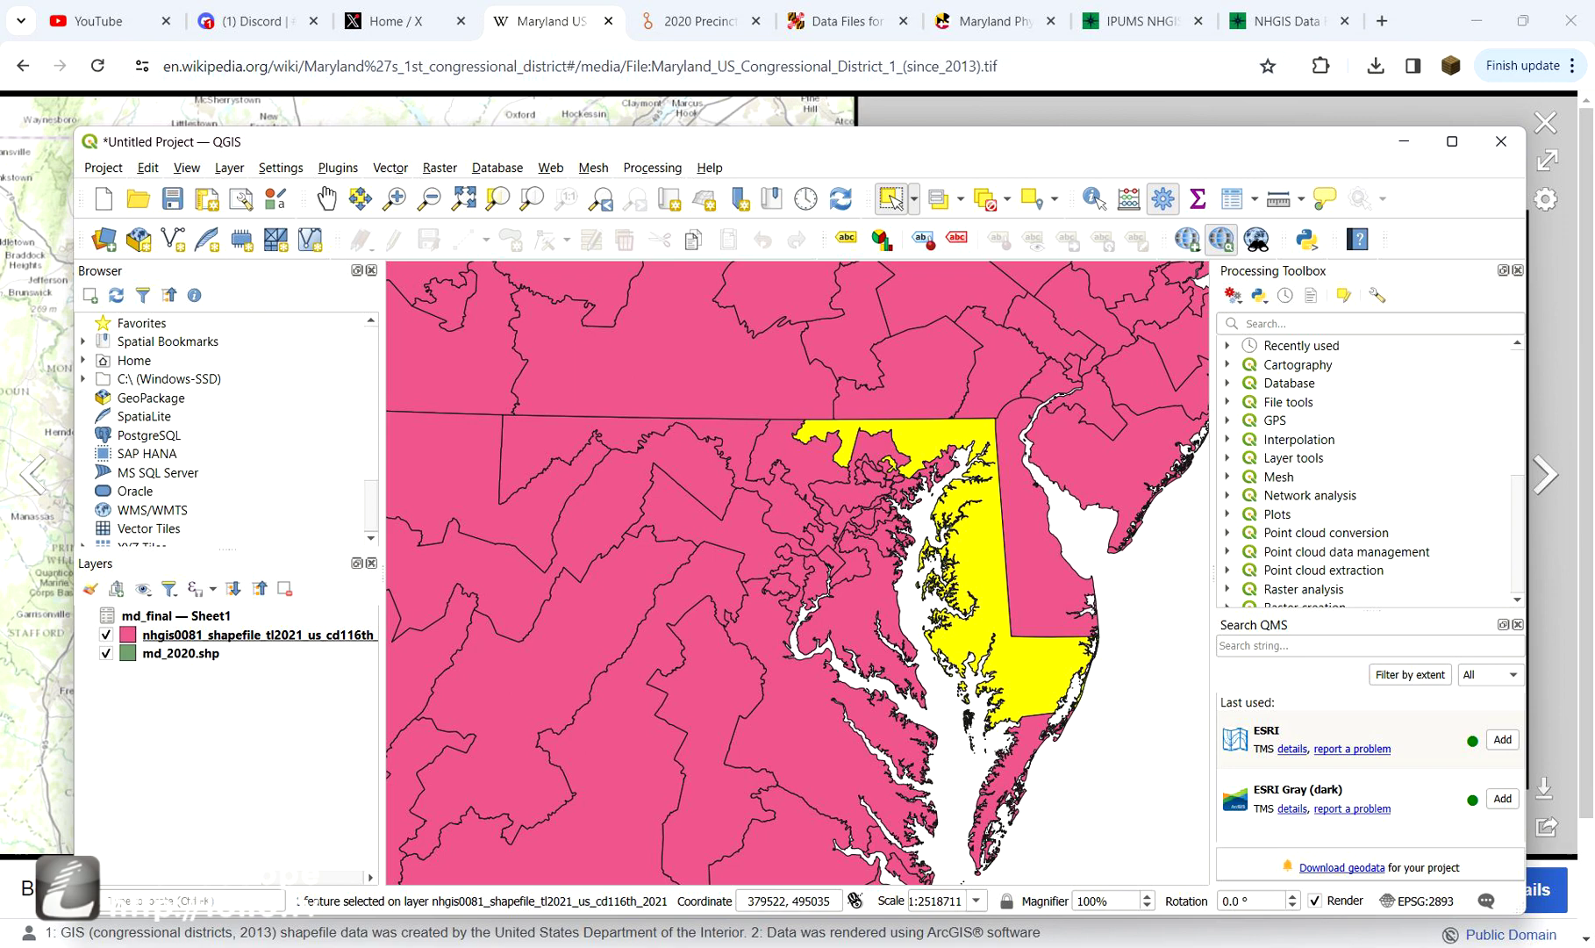
- Clip md_2020.shp with only the selected feature of the nhgis0081 district layer, creating a temporary layer
key("alt+o")
key("Right")
key("Down")
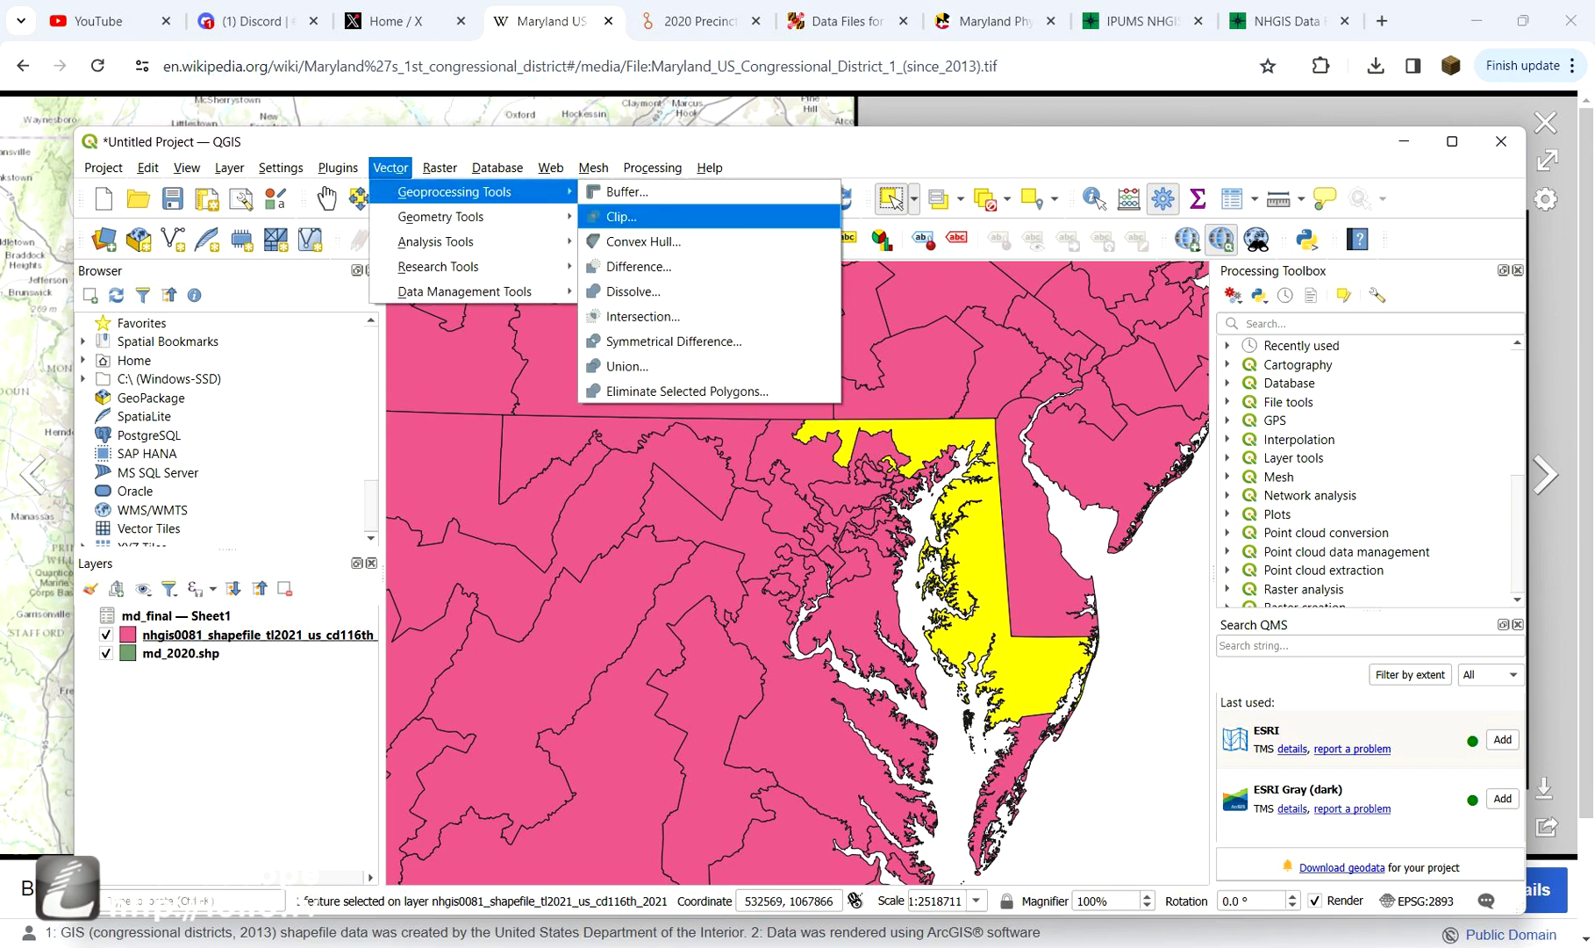
key("Return")
key("alt+Down")
key("Up")
key("Return")
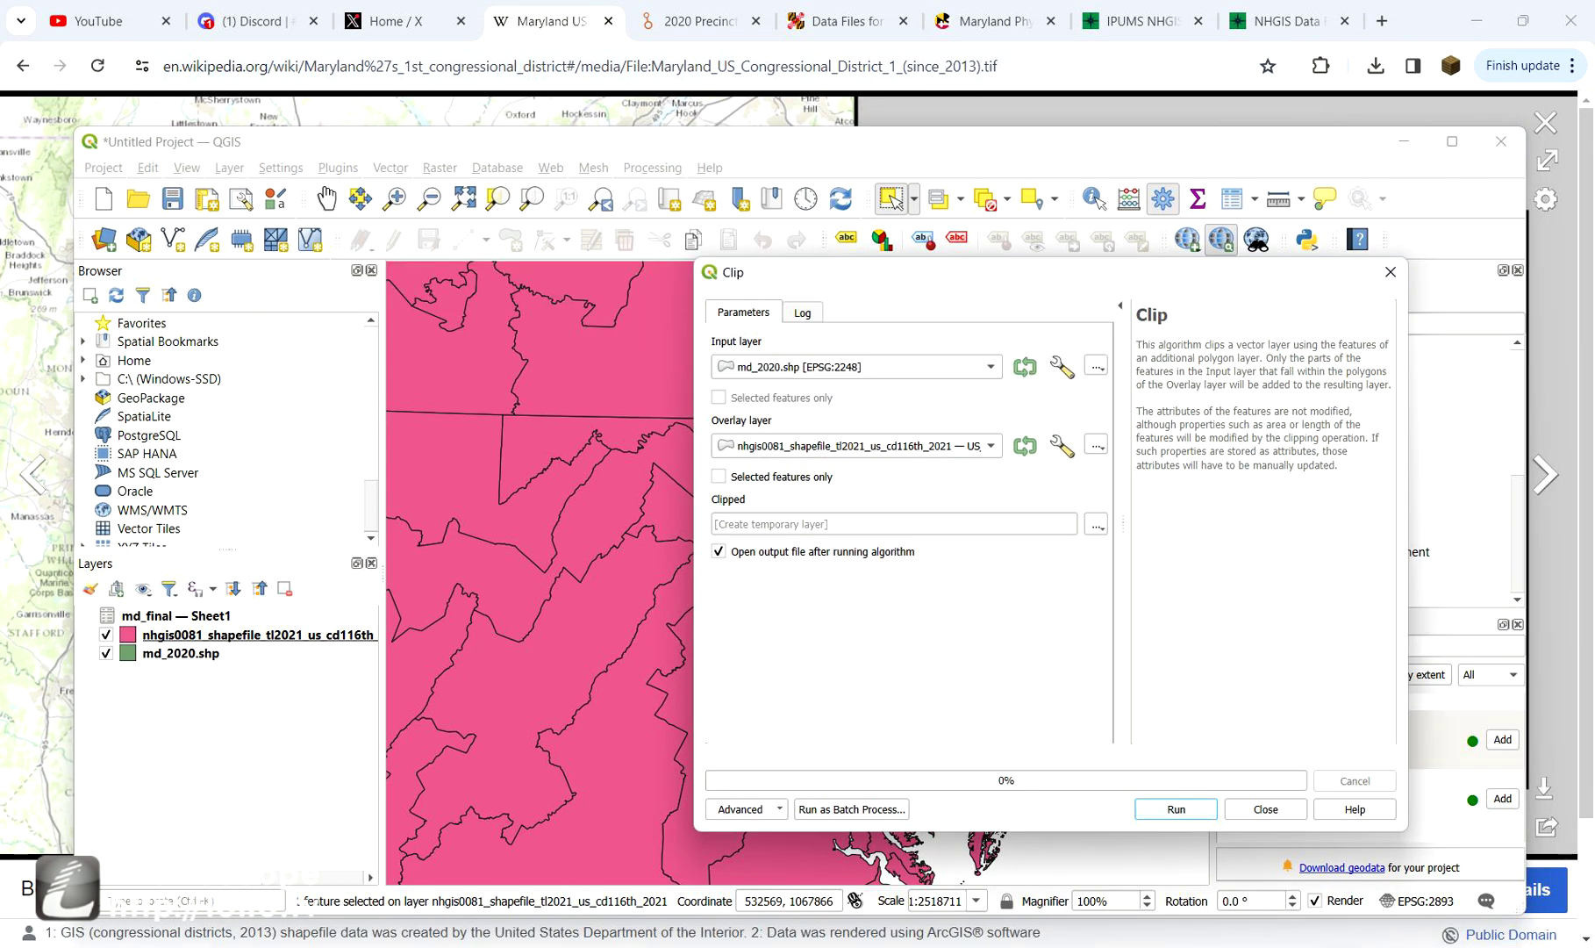
key("Return")
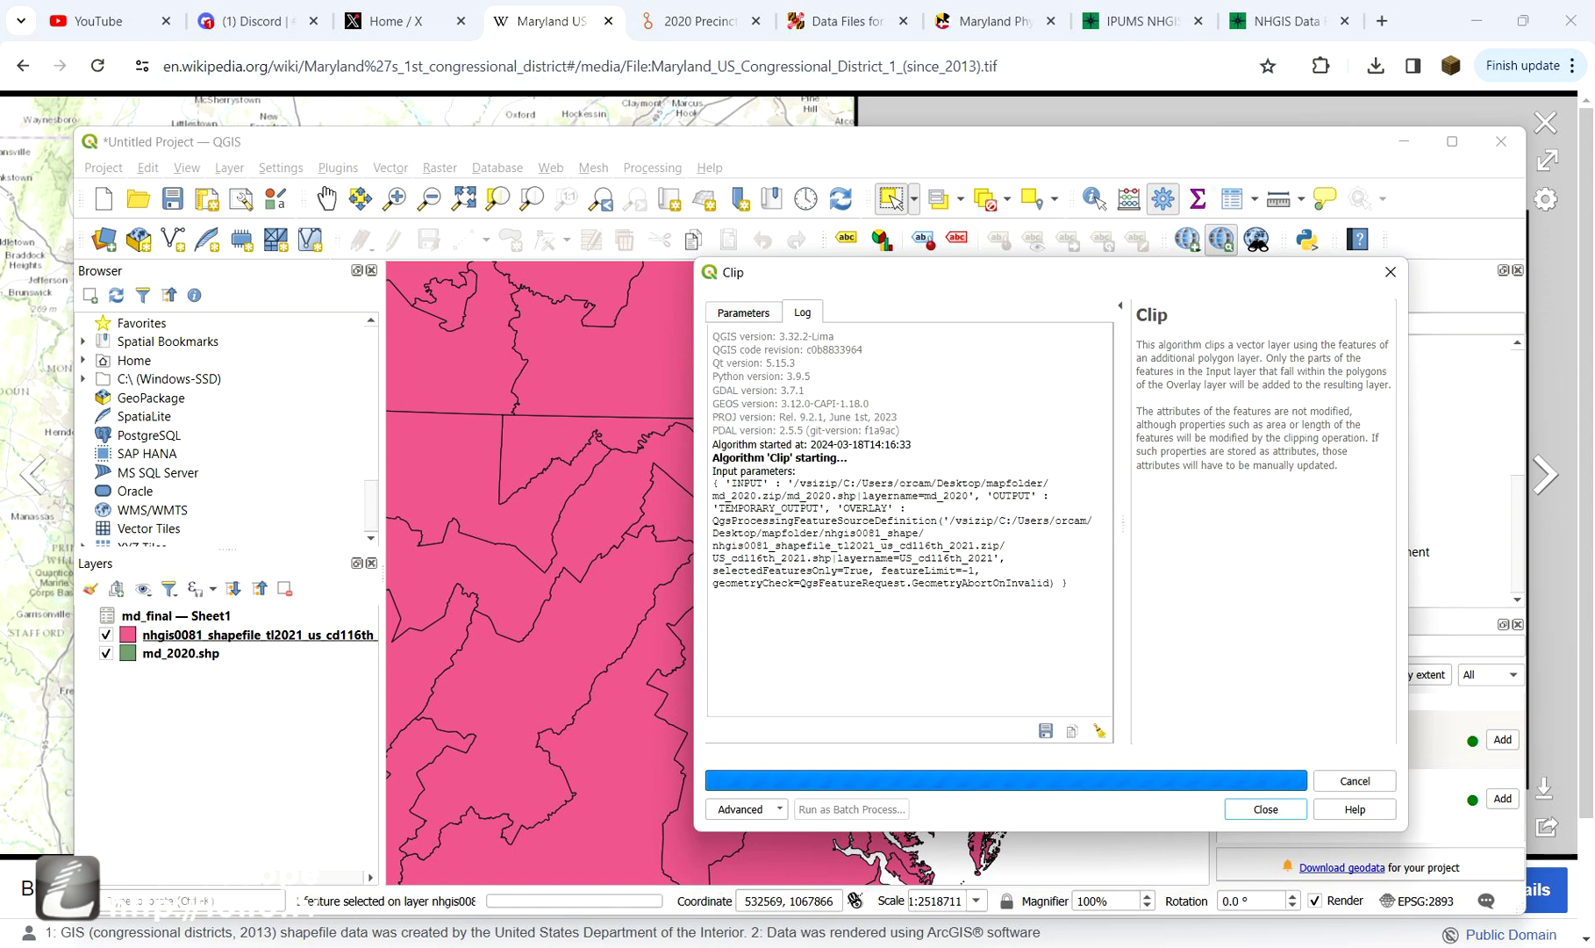
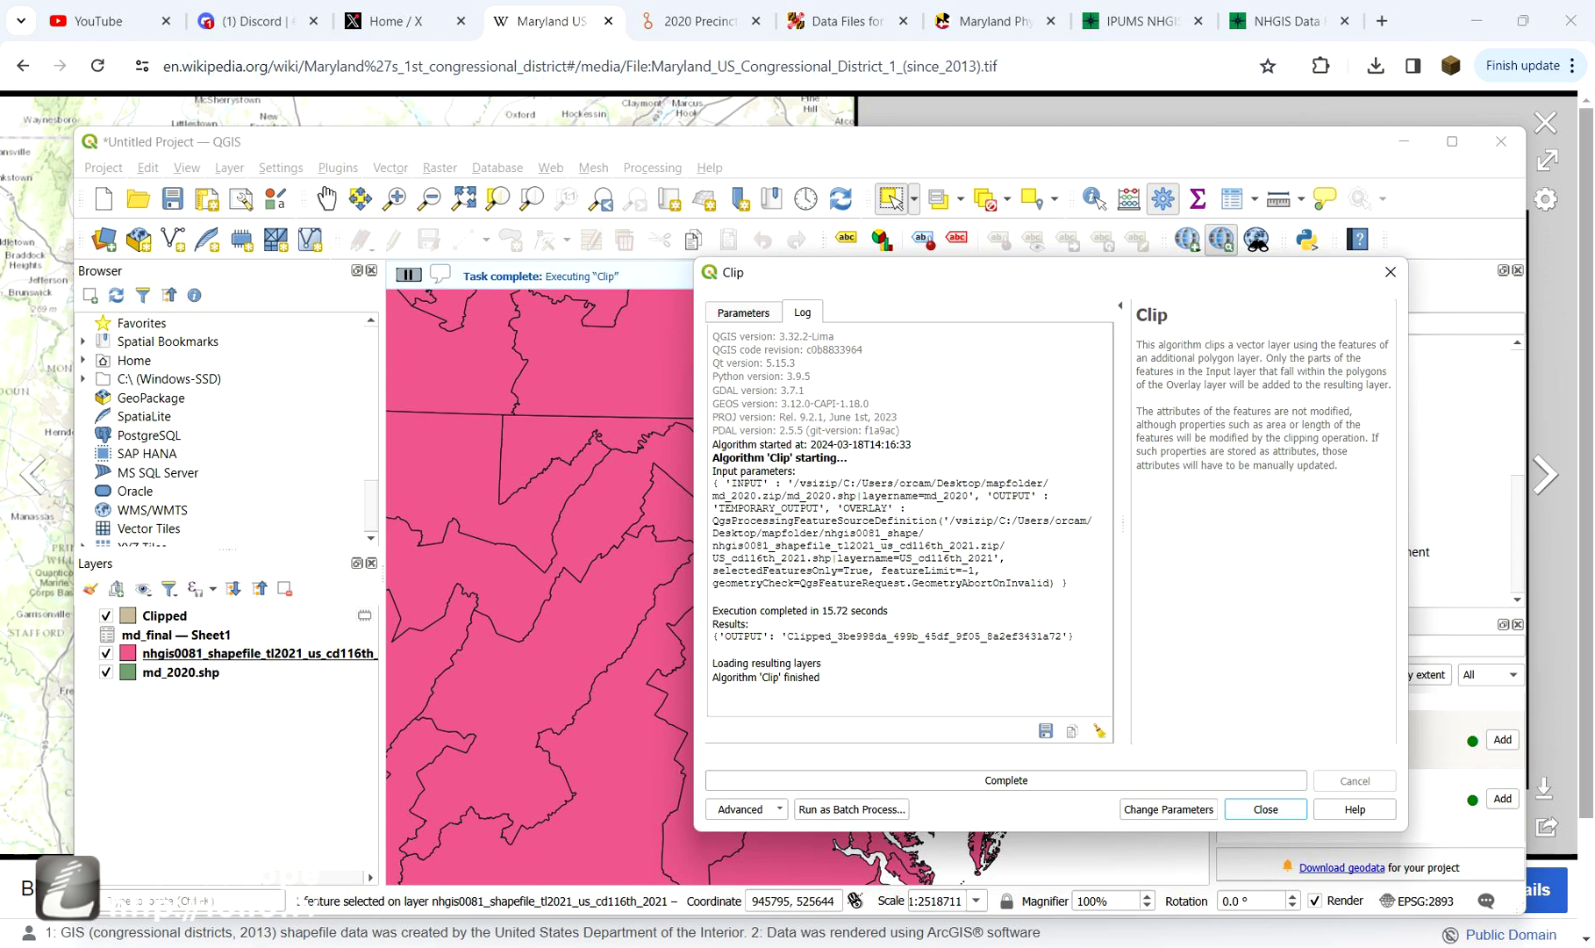
left_click(1390, 271)
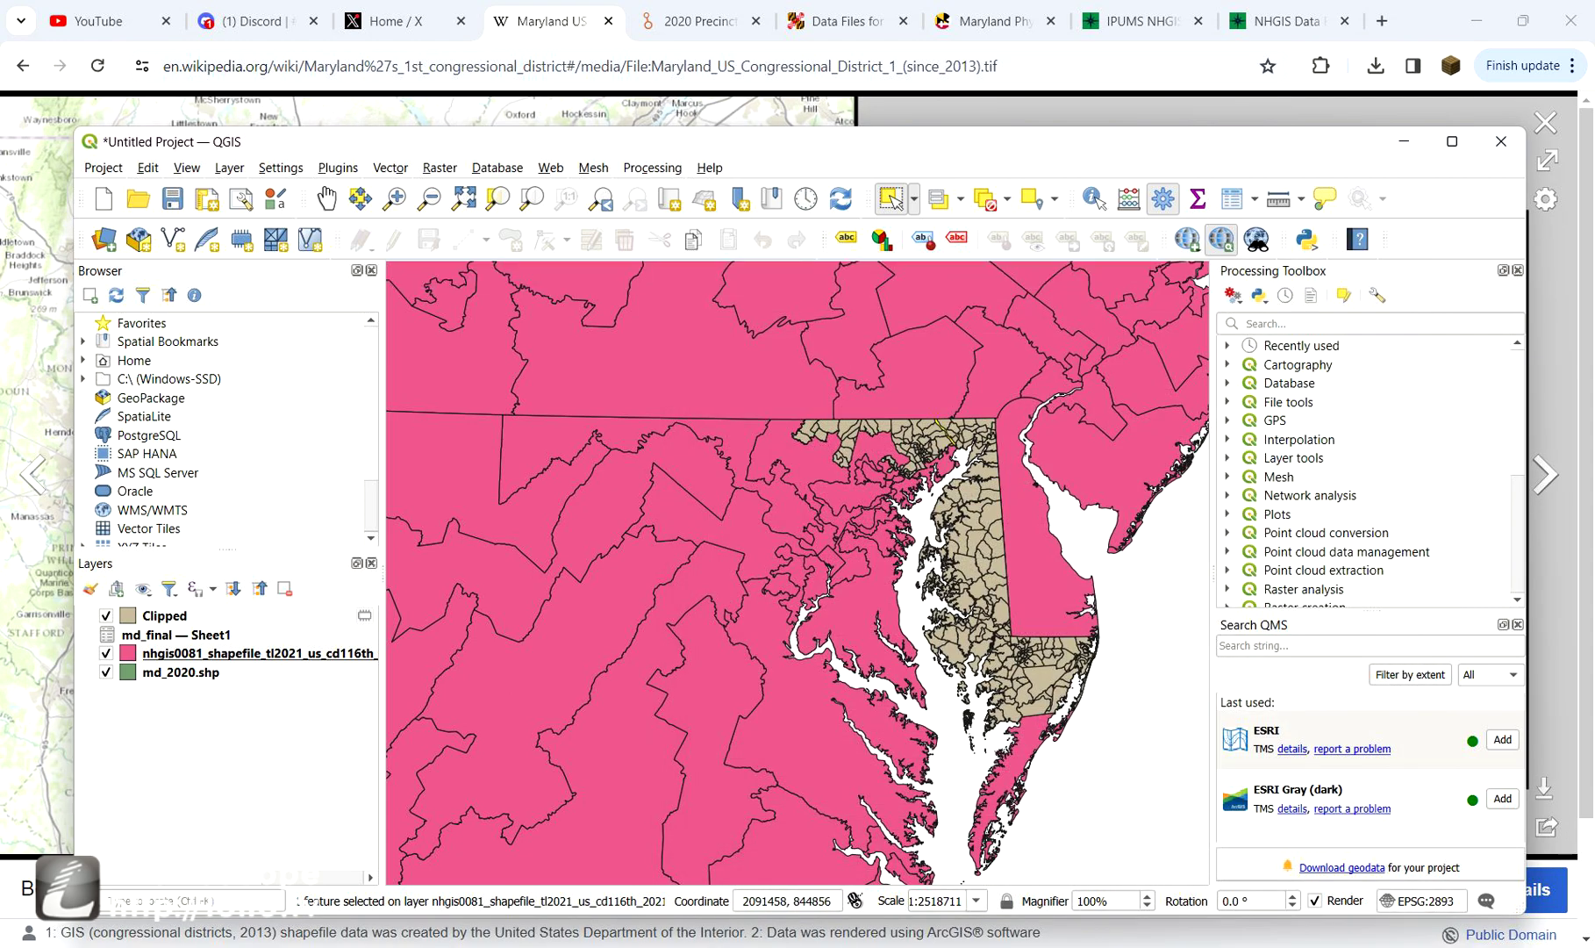
- Hide the nhgis0081 district layer and md_2020.shp, leaving only the Clipped layer displayed
left_click(1422, 901)
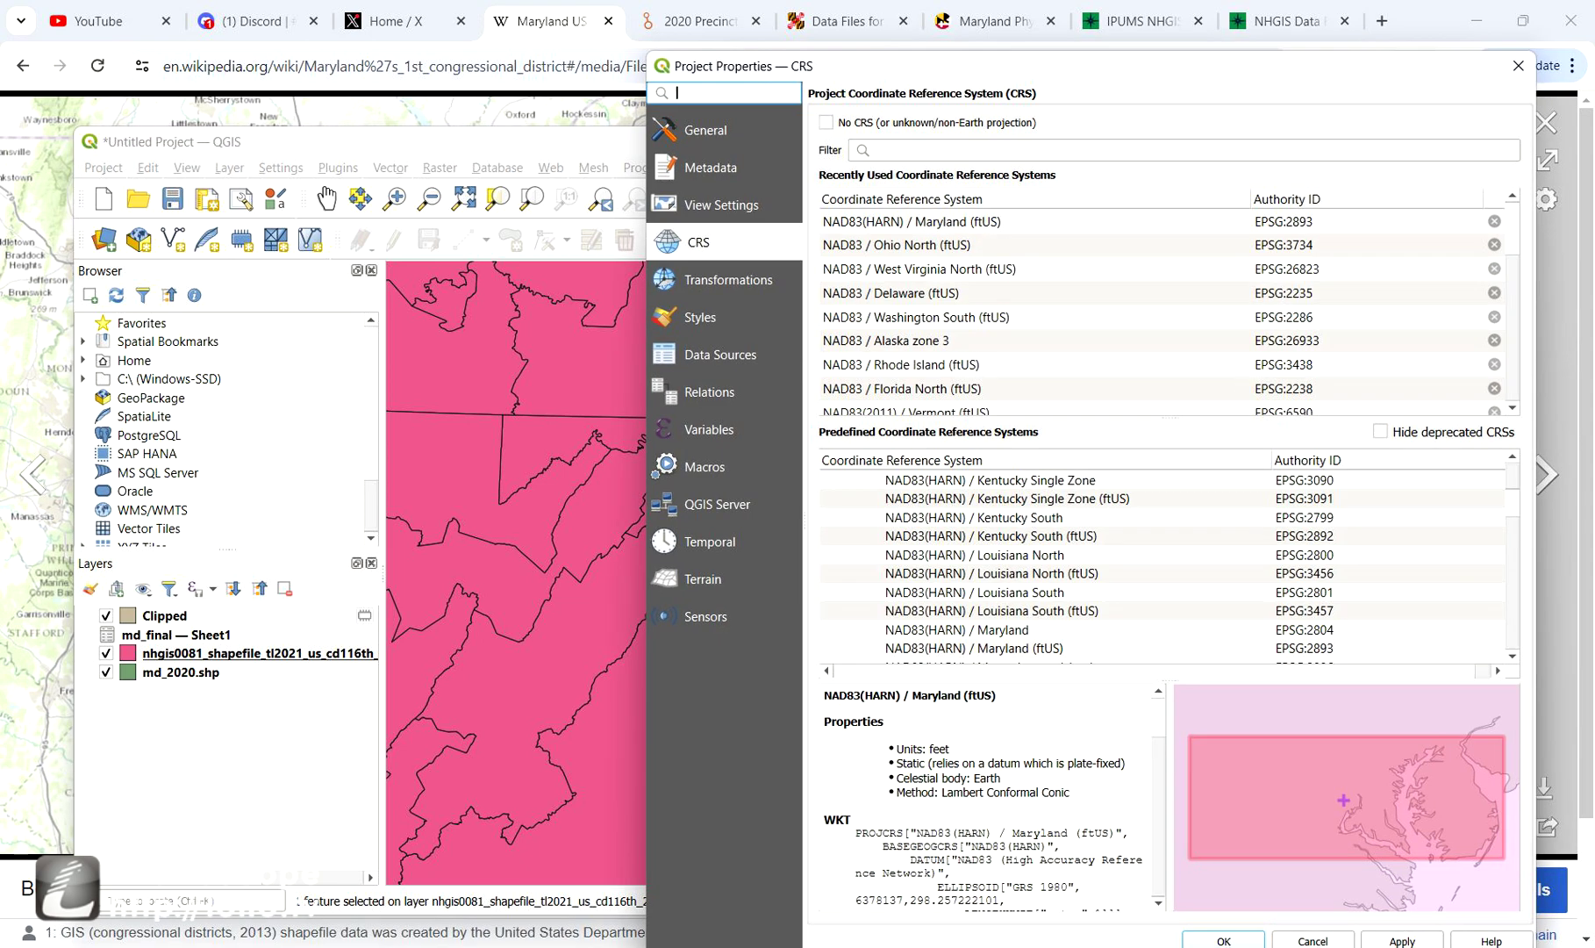
left_click(1519, 66)
left_click(105, 653)
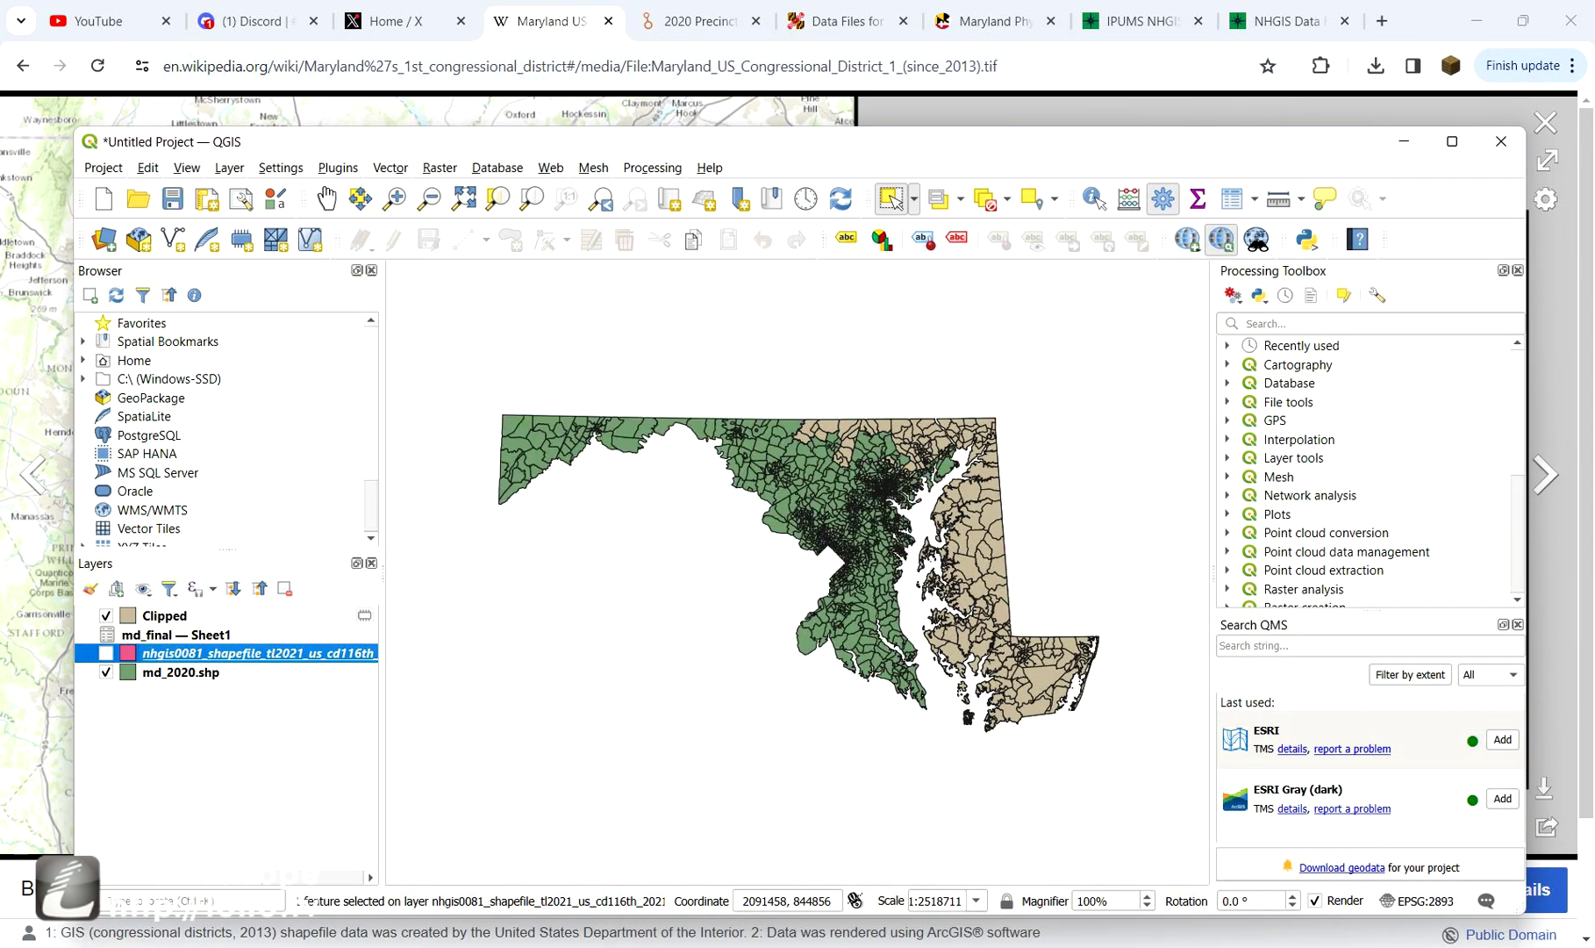
left_click(105, 672)
right_click(165, 617)
key("Escape")
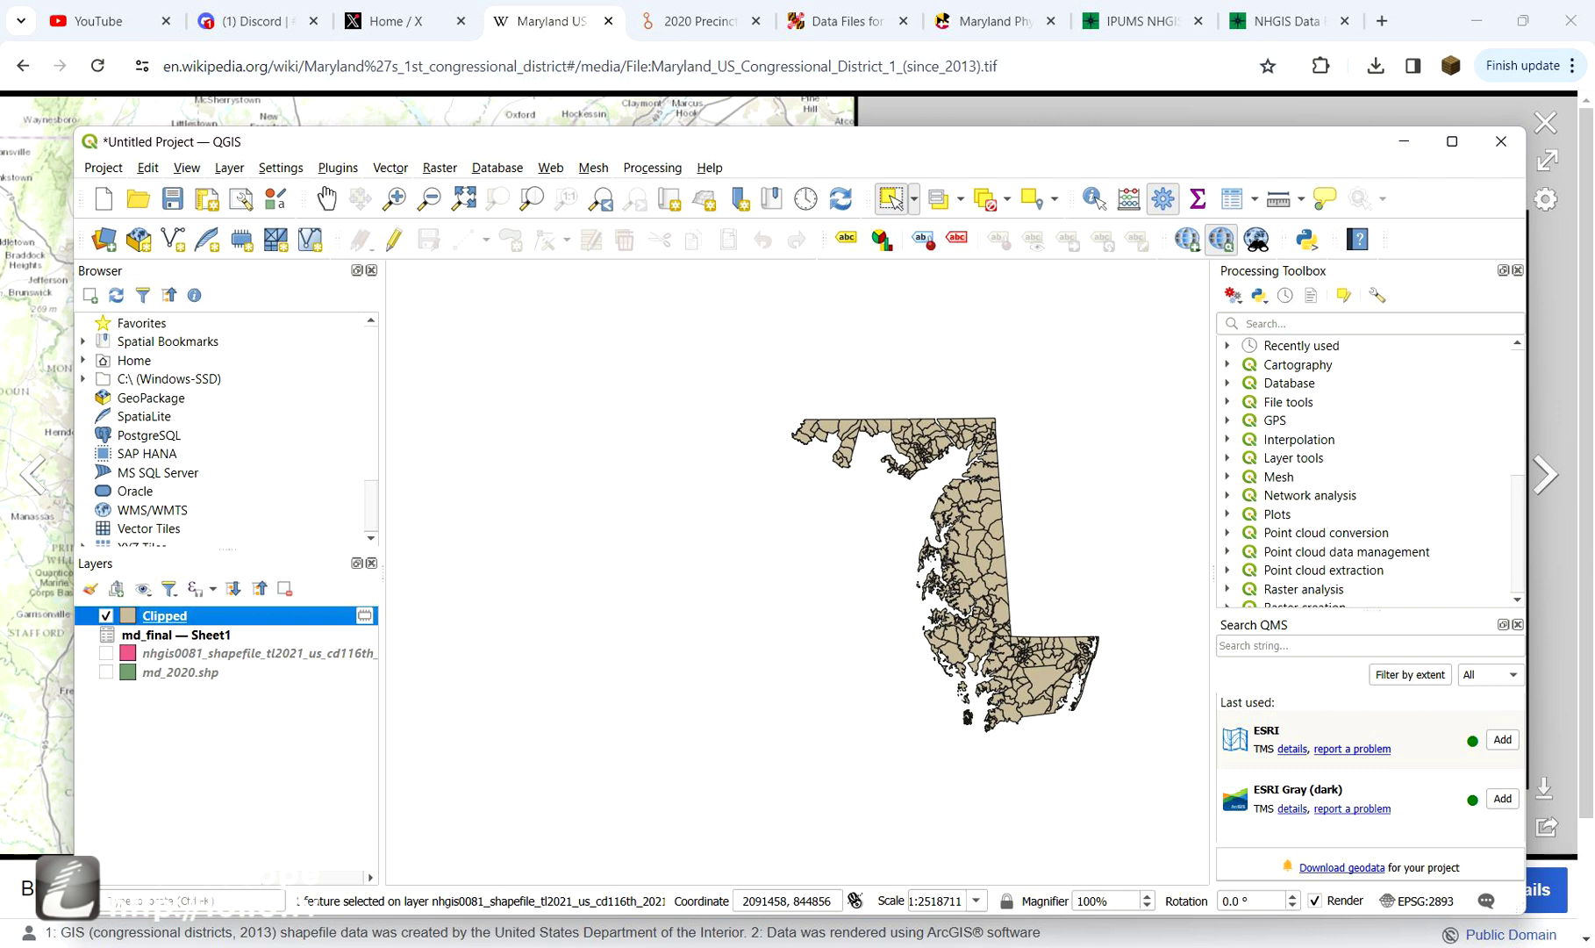
- In the Clipped layer's symbology, set the stroke style of the Simple Fill to No Line
left_click(24, 215)
left_click(336, 158)
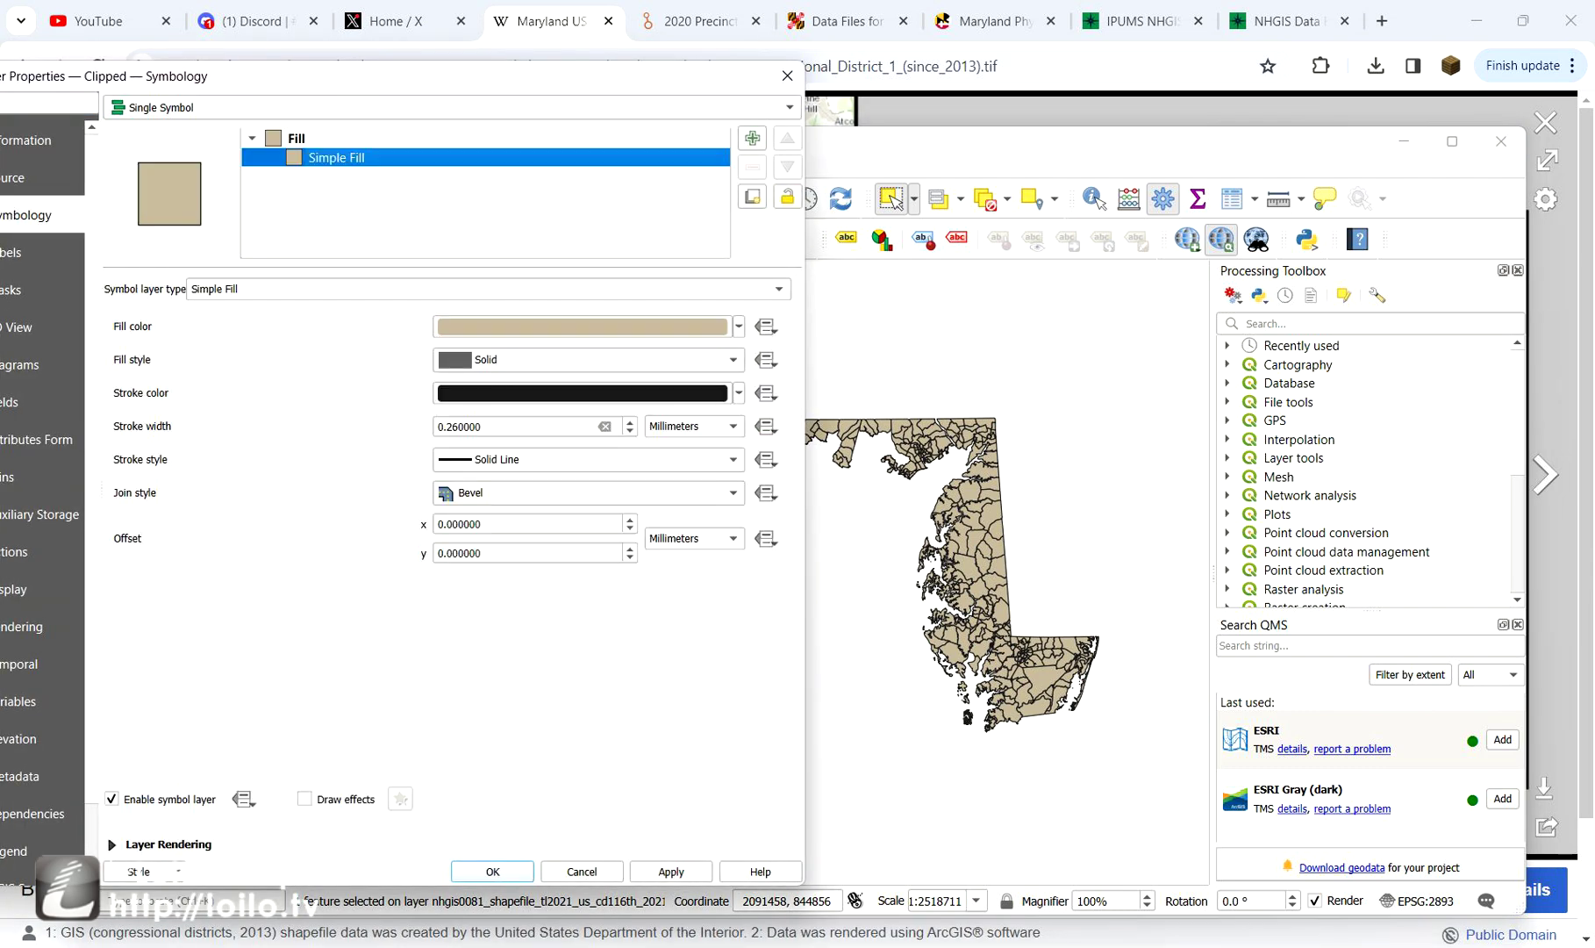
left_click(588, 459)
left_click(491, 479)
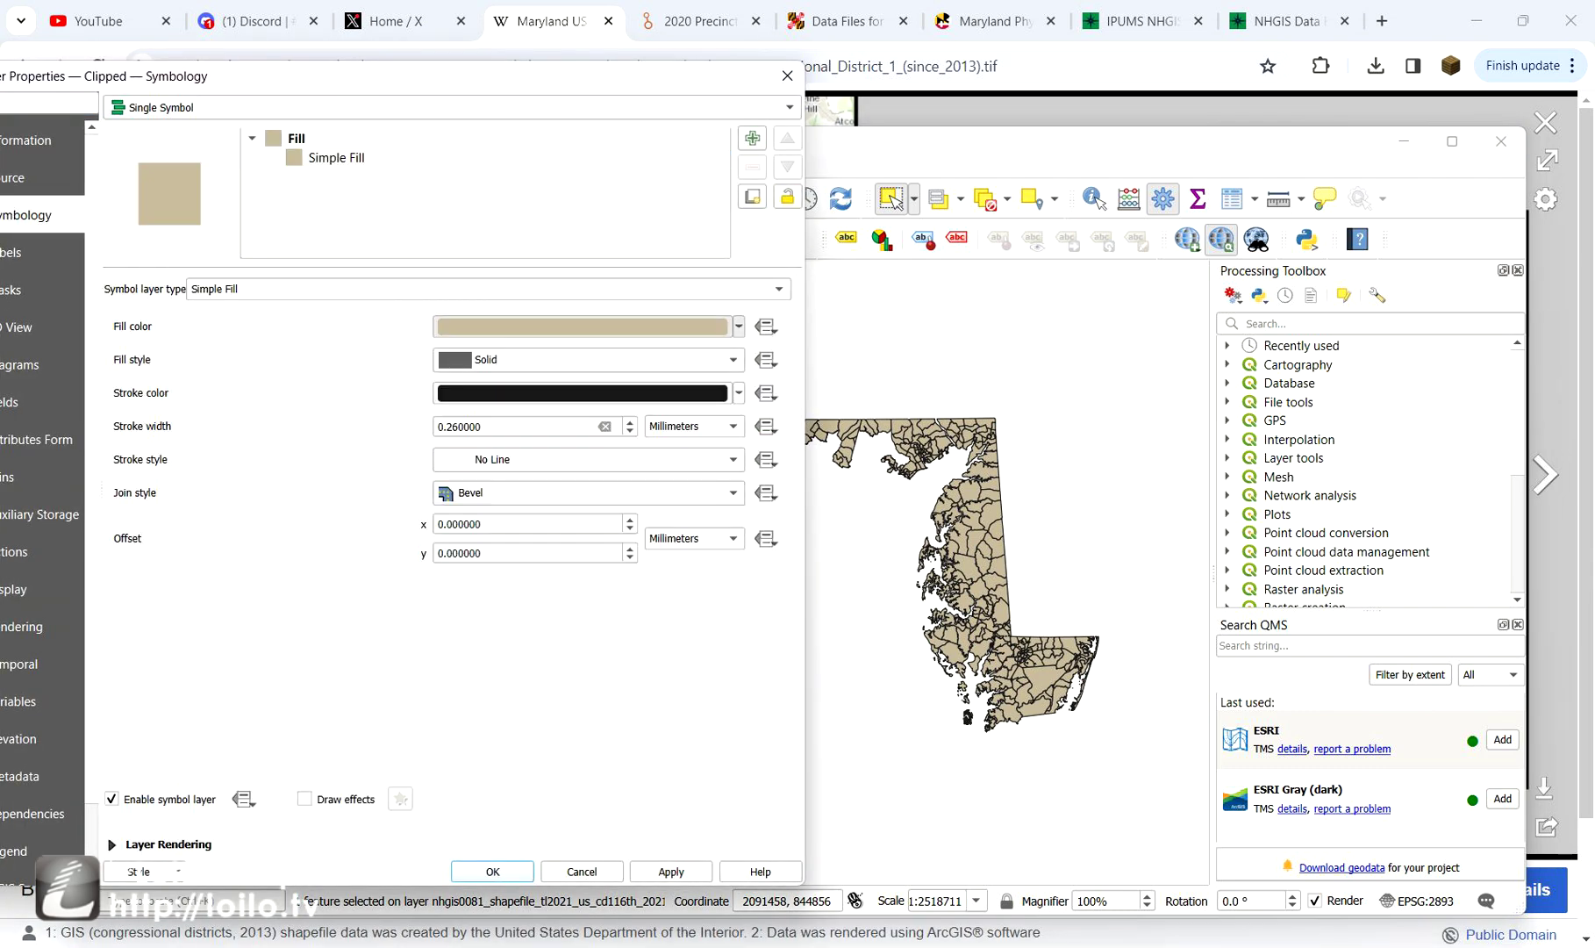
- Set the Clipped layer's Simple Fill color to pure yellow, #ffff00
left_click(581, 326)
left_click_drag(752, 471, 757, 457)
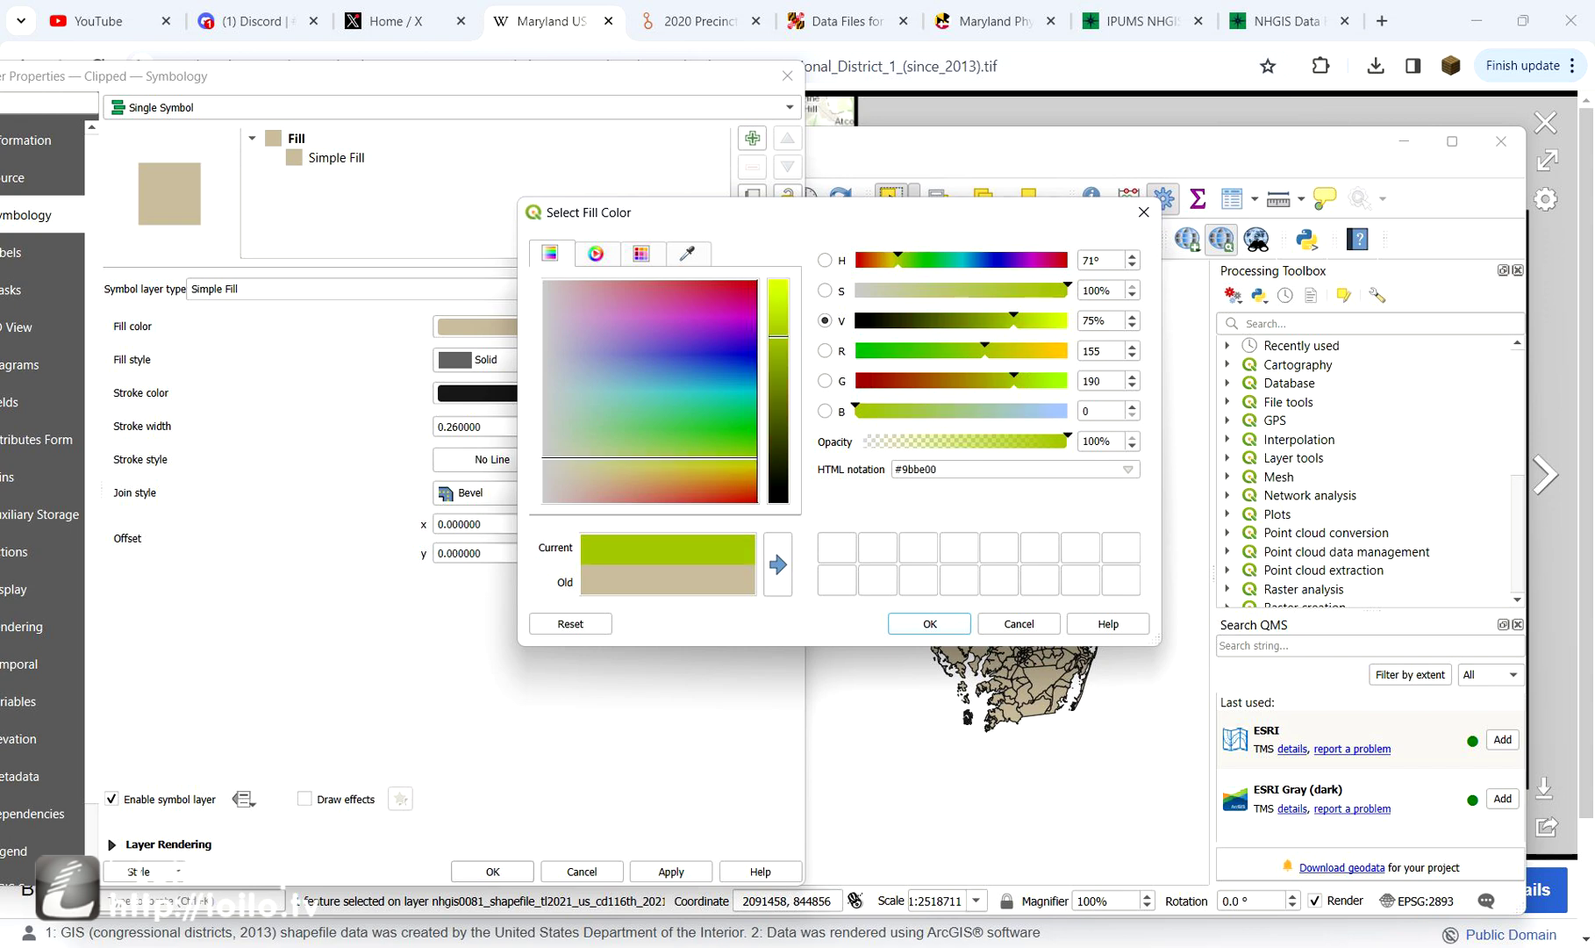
left_click_drag(779, 336, 778, 279)
left_click_drag(758, 457, 757, 463)
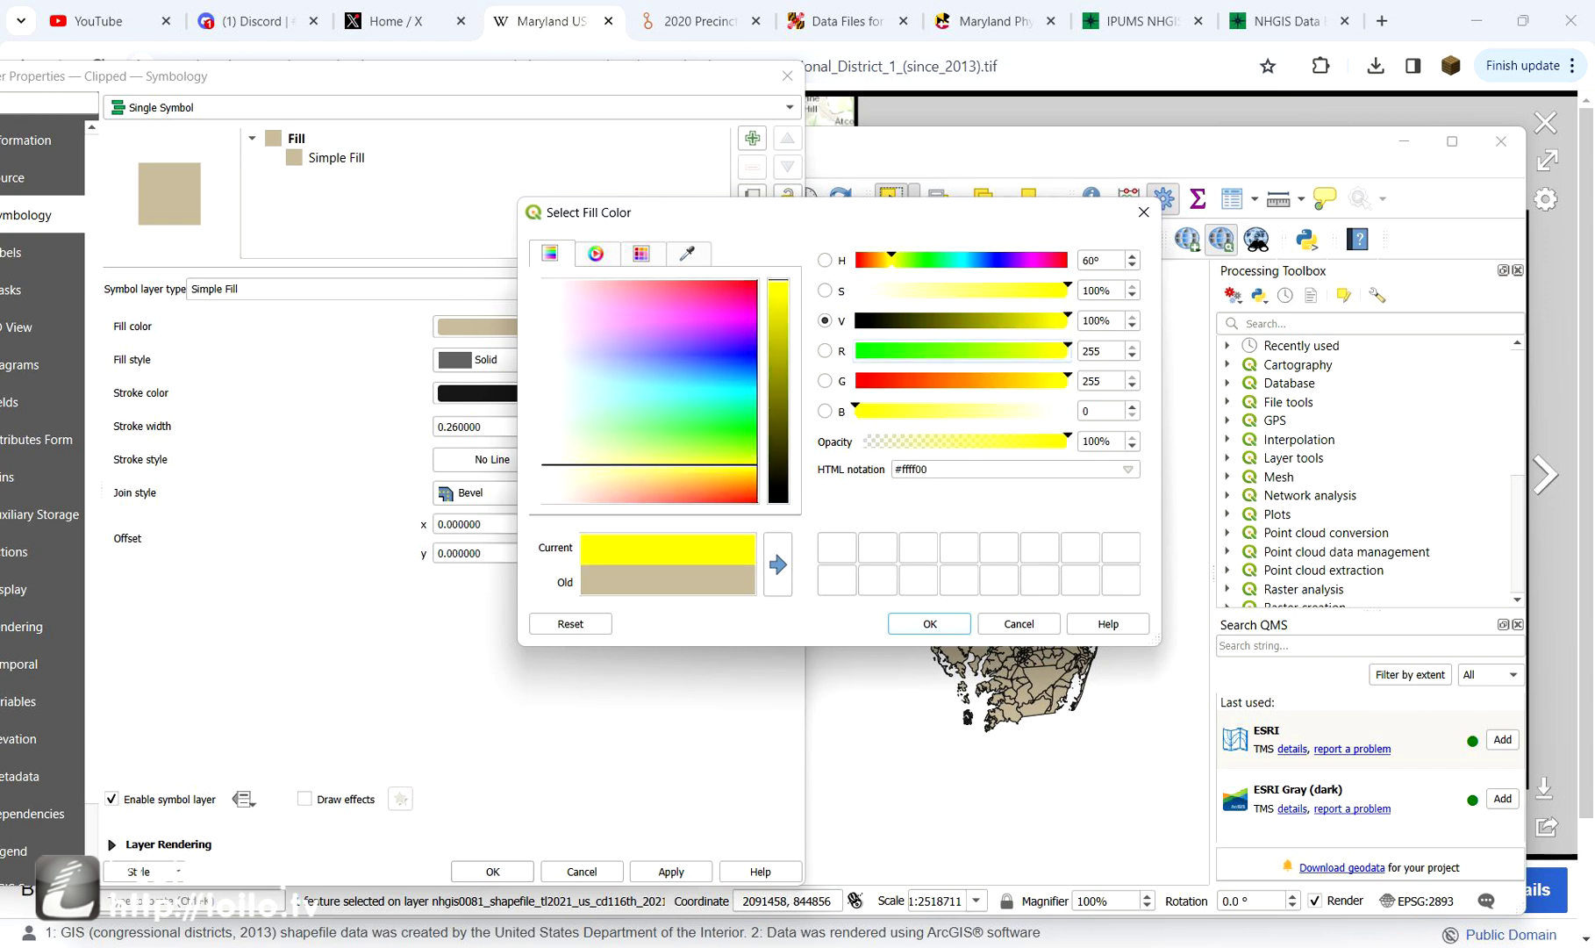
left_click(929, 623)
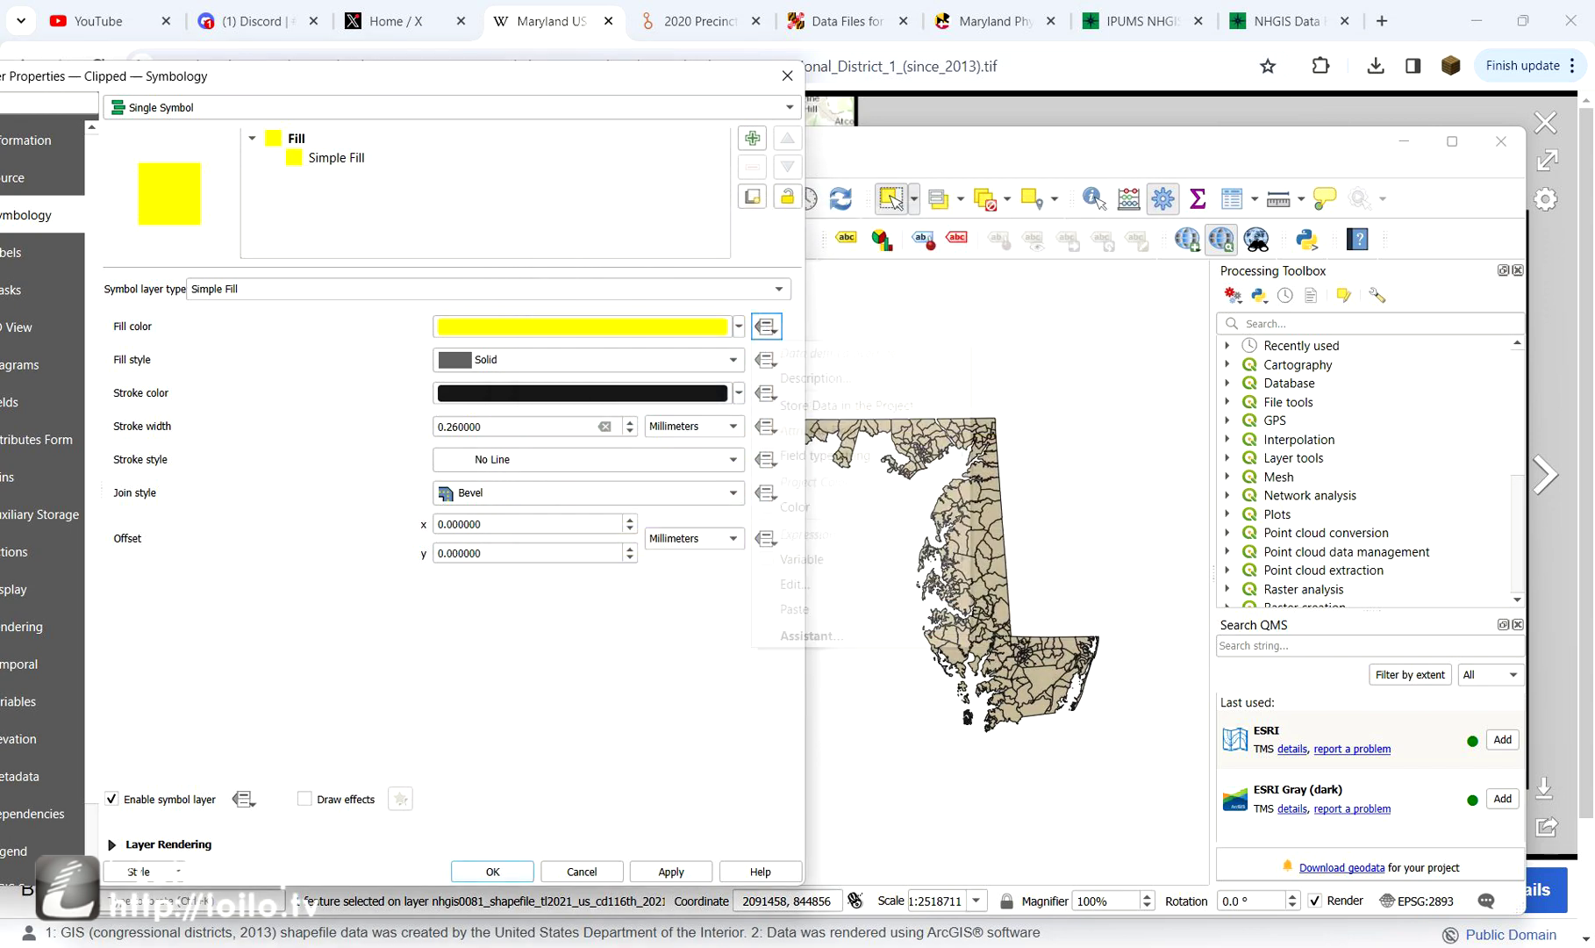
- Override the Simple Fill color with ramp_color('fullcolor', scale_linear("md_final — Sheet1_D-R", -1, 1, 0, 1)) and apply it to the Clipped layer
left_click(766, 325)
left_click(795, 584)
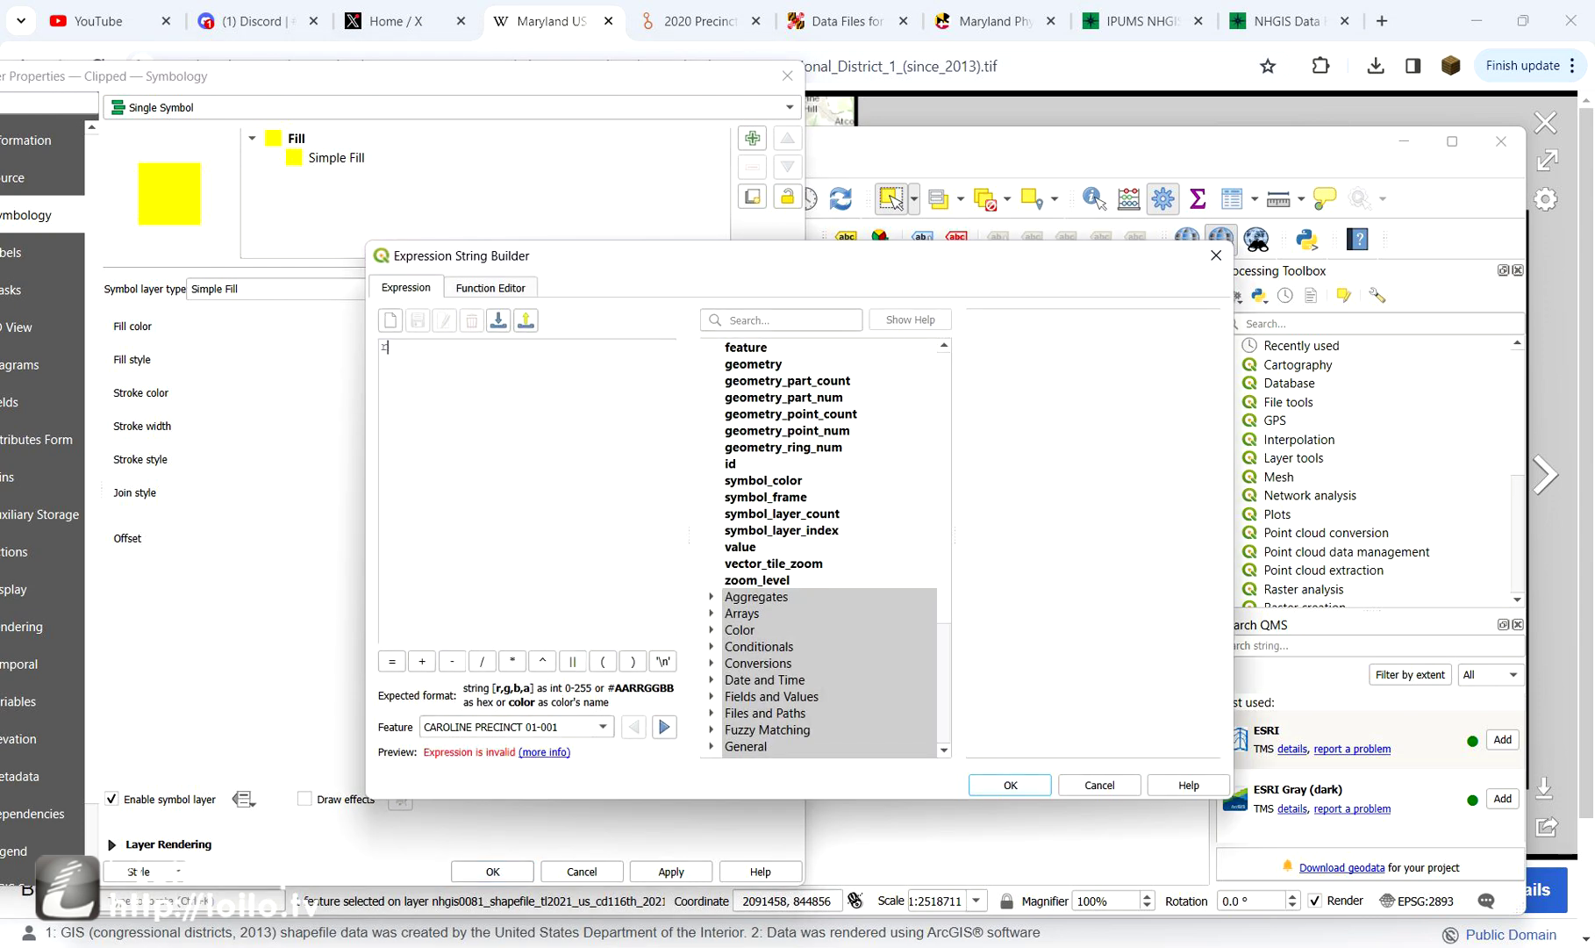
type("ramp_color('")
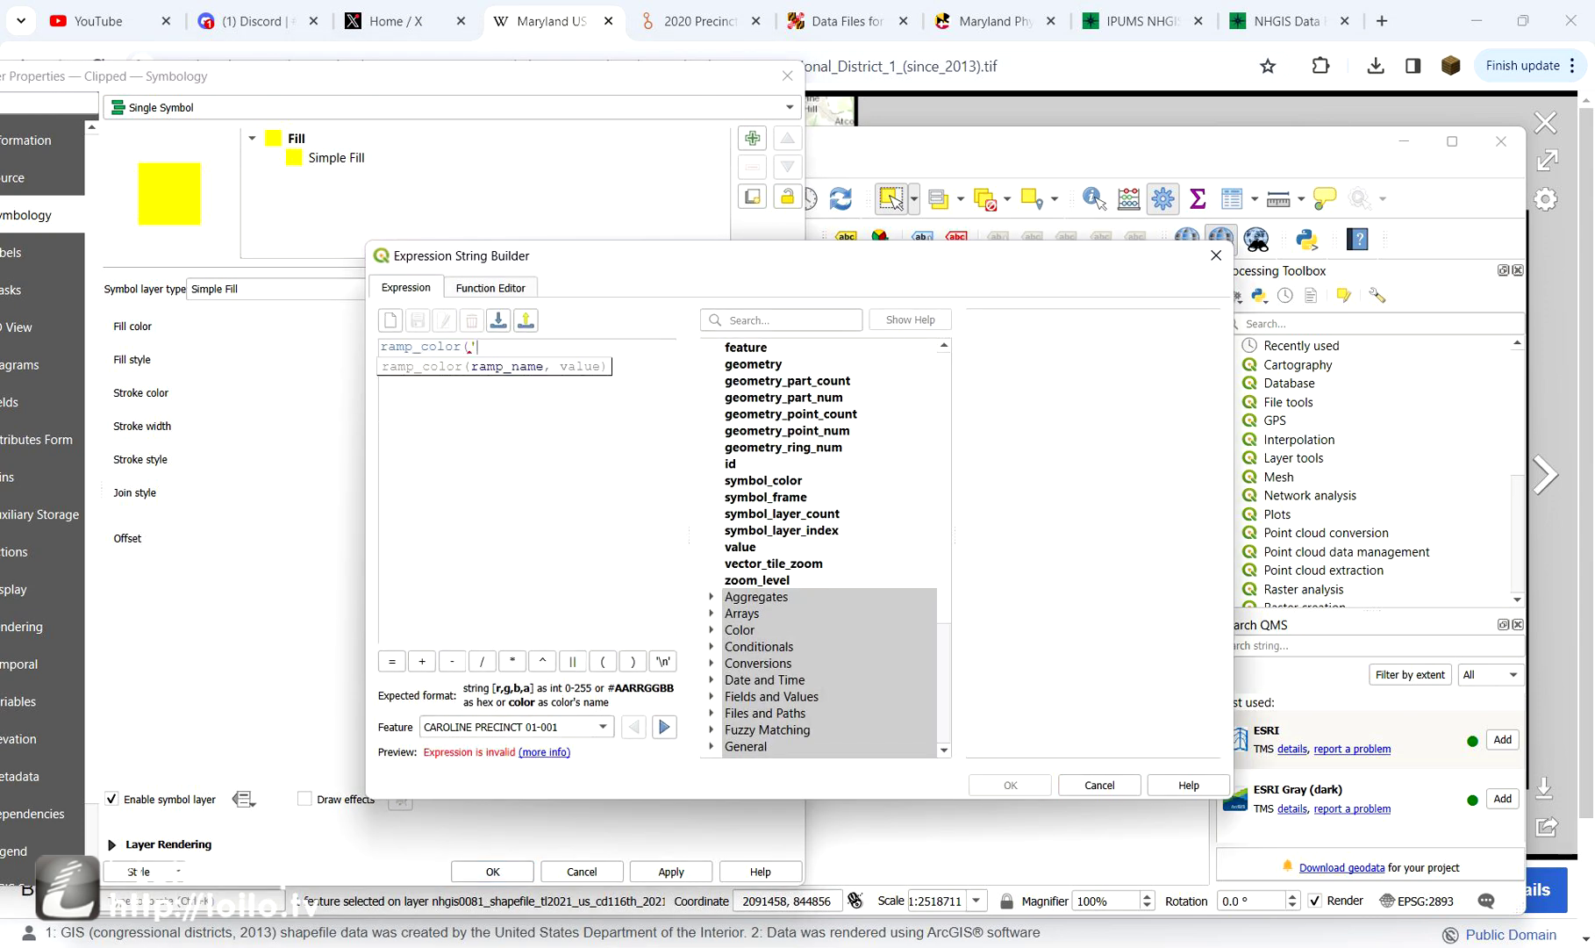
type("fullcolor', scale_linear(")
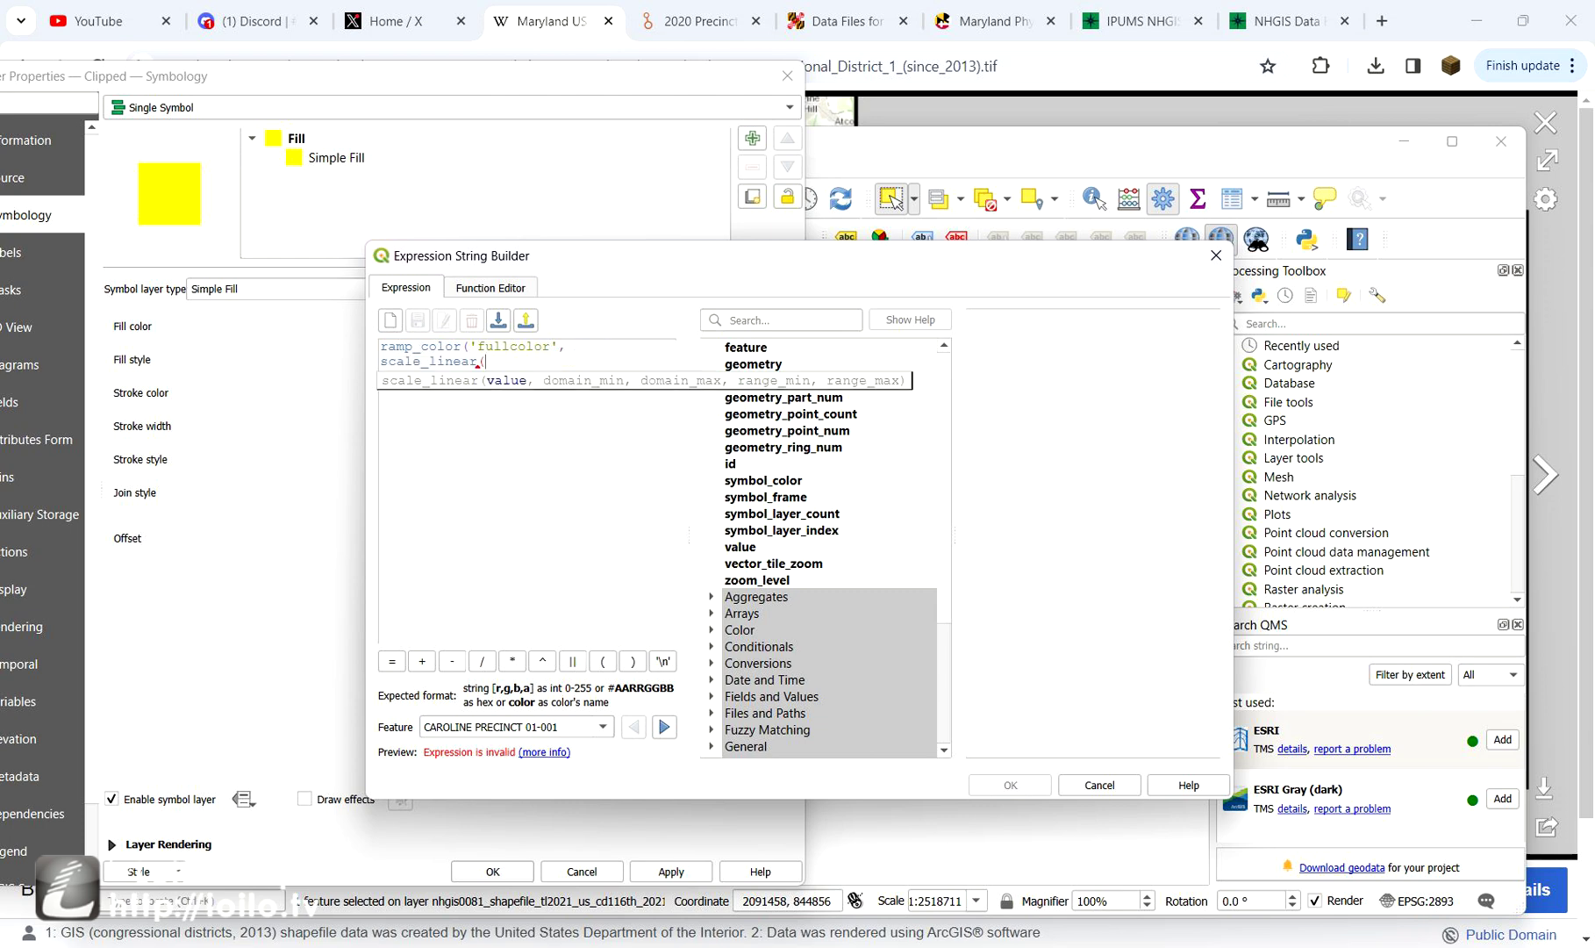
left_click(712, 696)
scroll(737, 684, "down", 12)
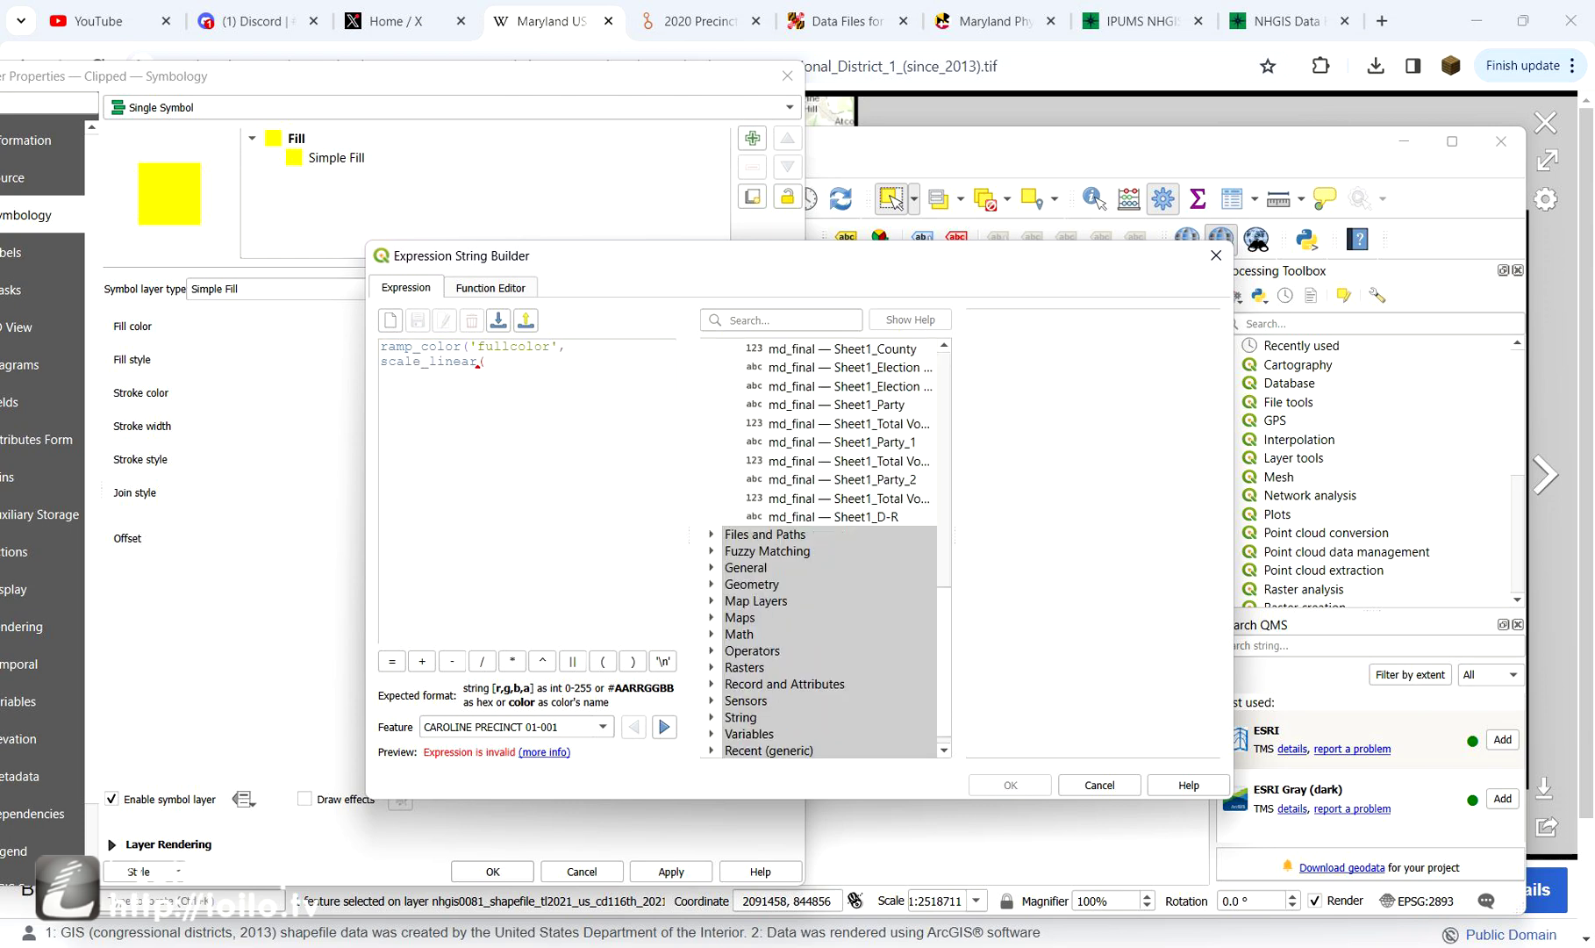
double_click(833, 517)
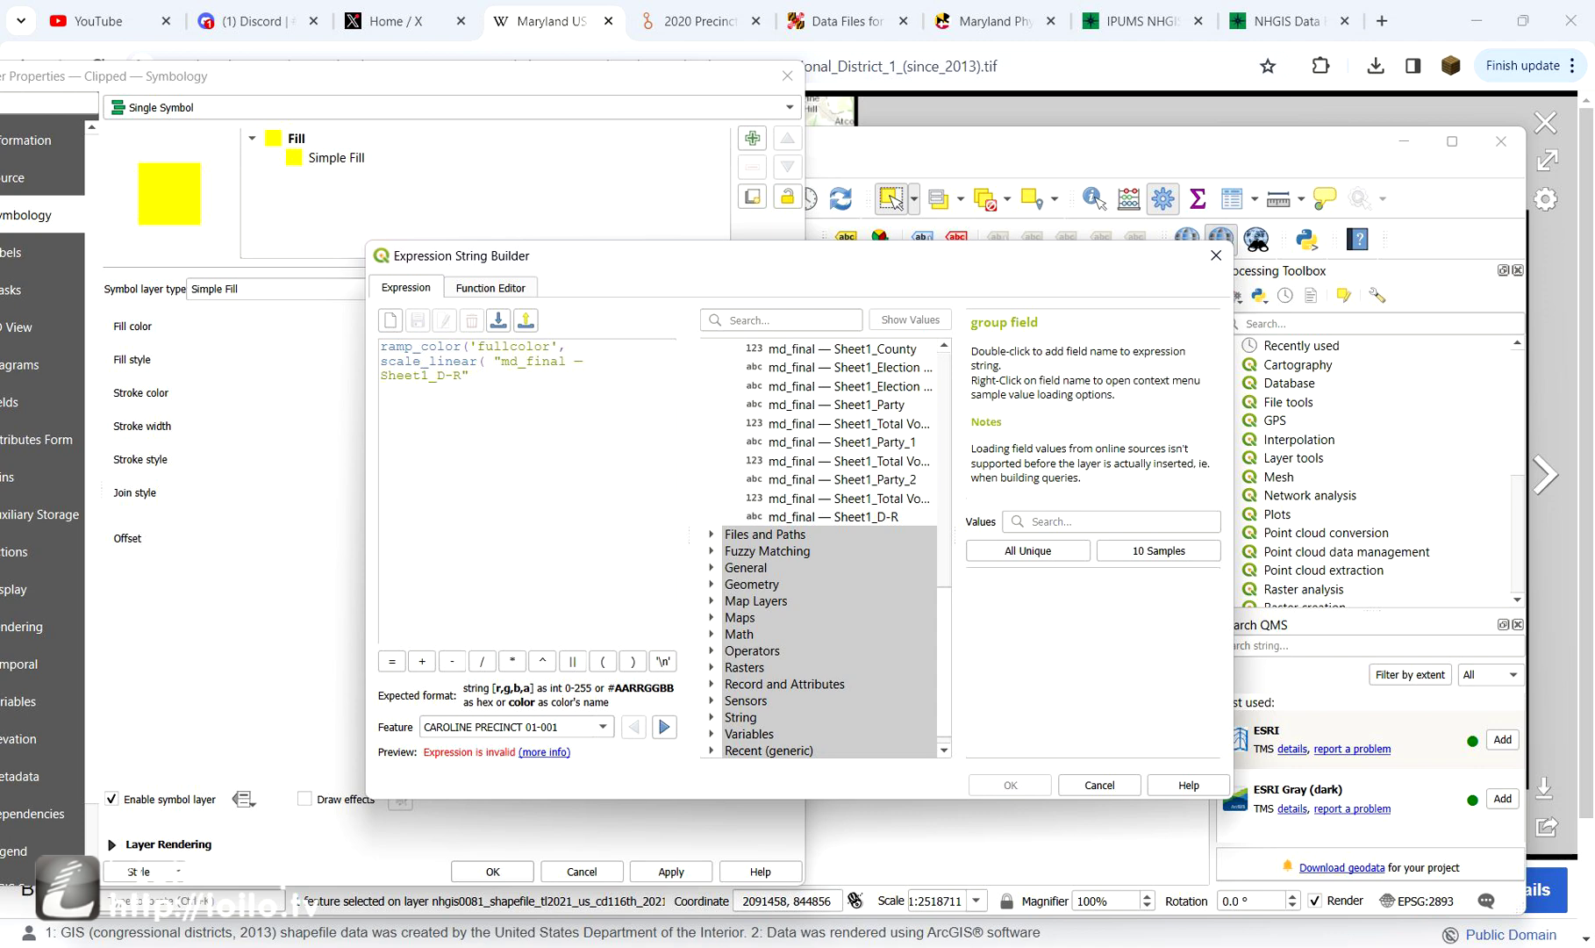
type(", -1, 1, 0, 1))")
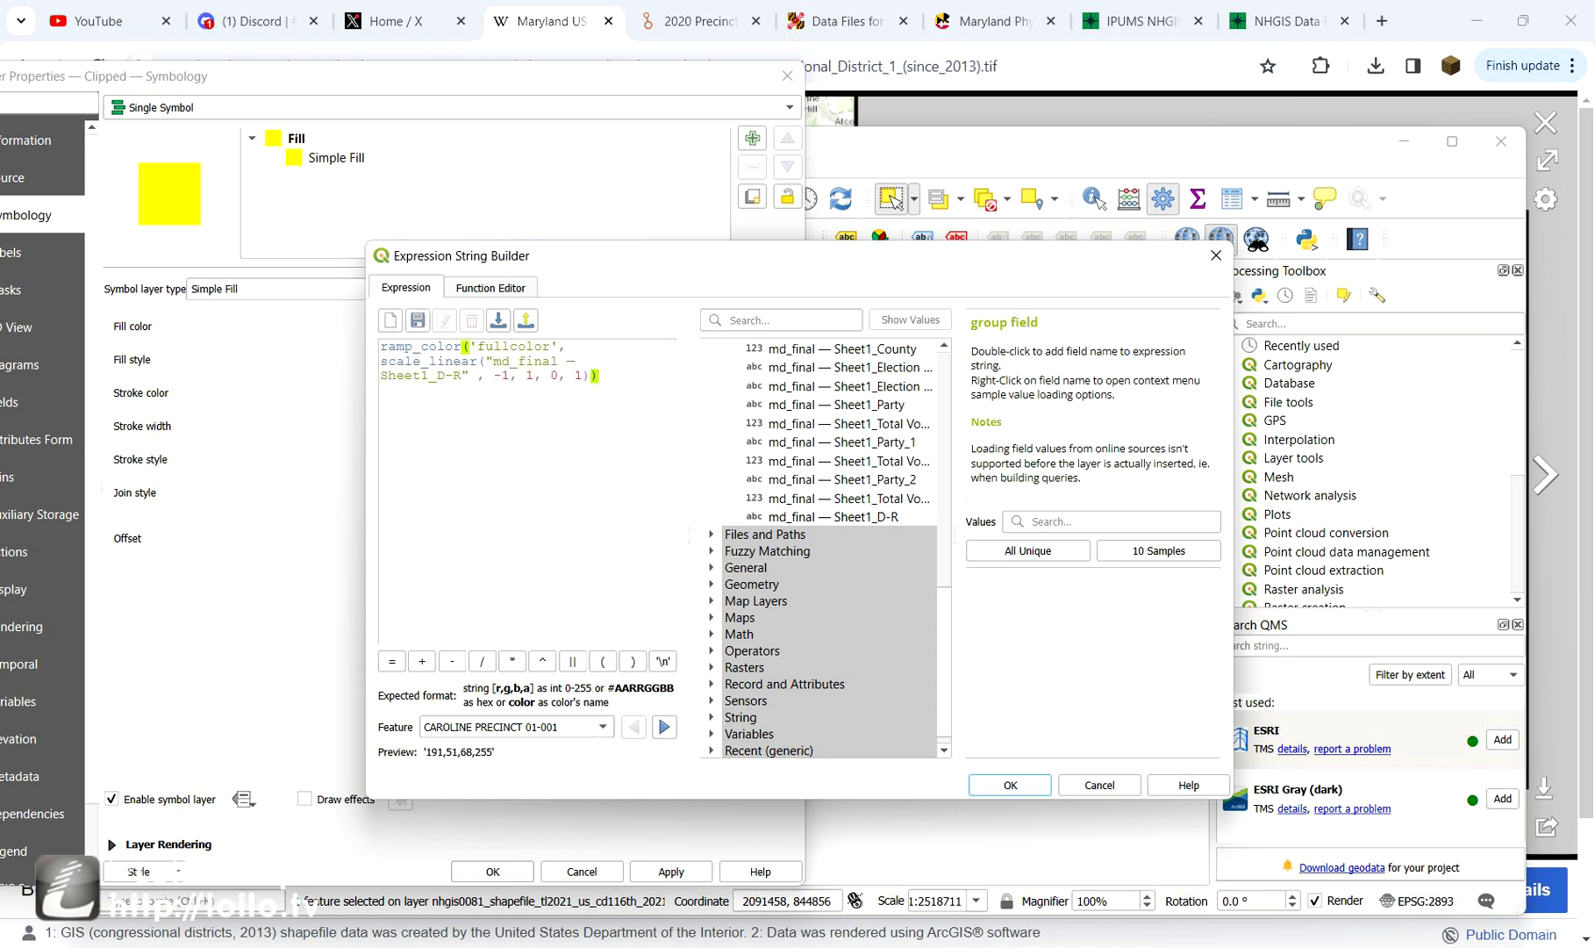
key("Return")
left_click(671, 870)
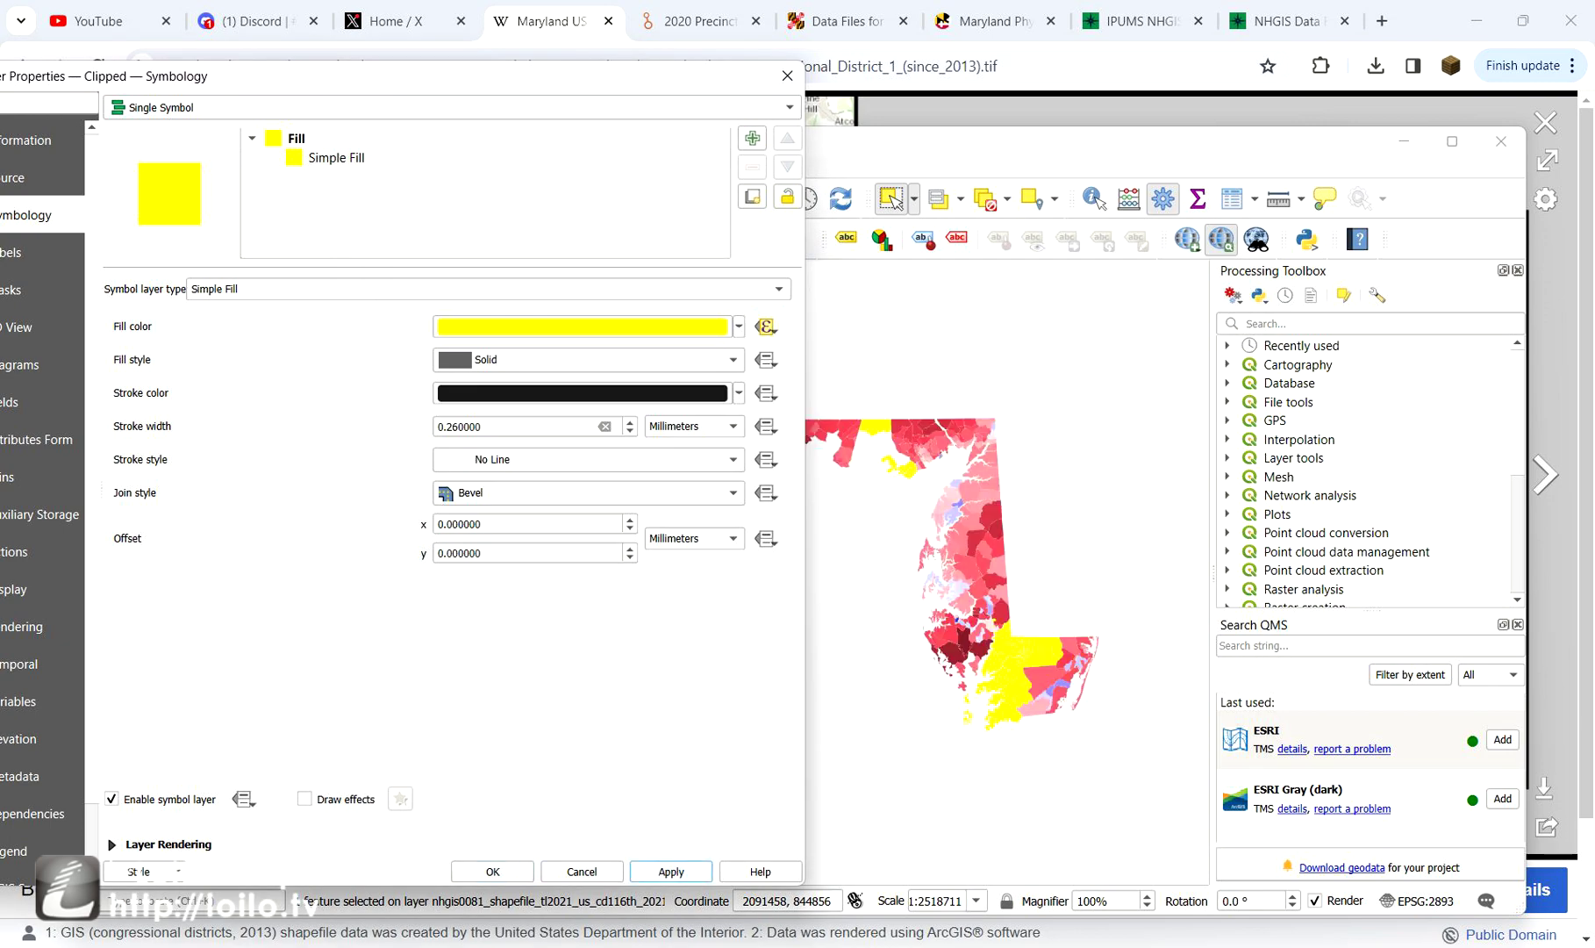
left_click(493, 871)
- Select a yellow precinct in the detached cluster near Baltimore to identify which precinct lacks a margin color
scroll(899, 454, "up", 3)
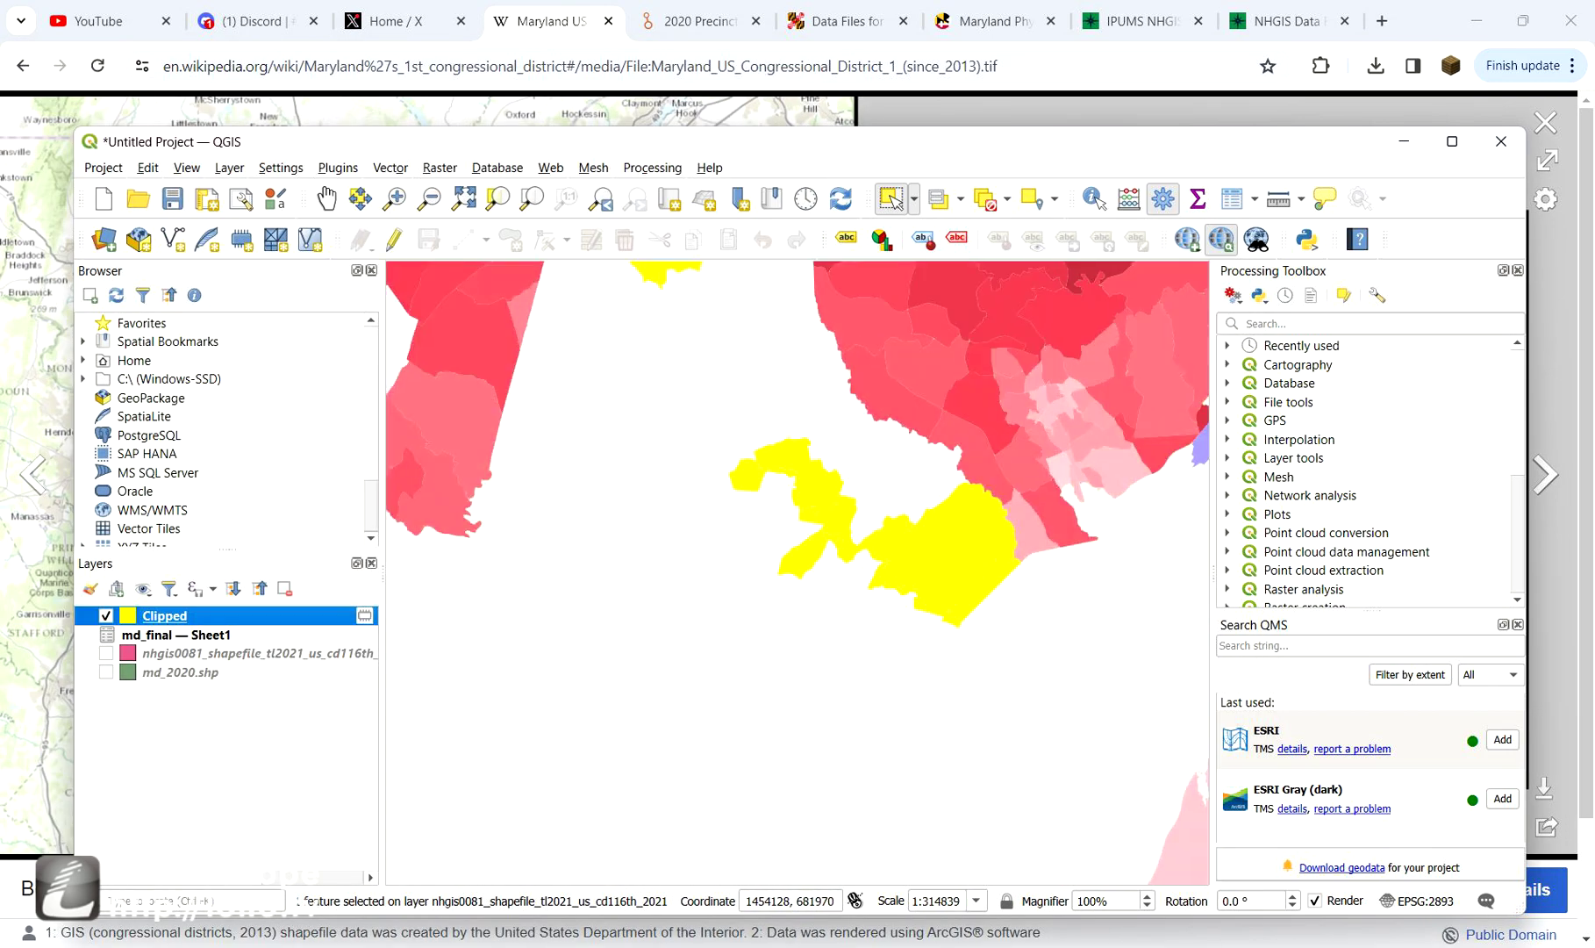
left_click(918, 566)
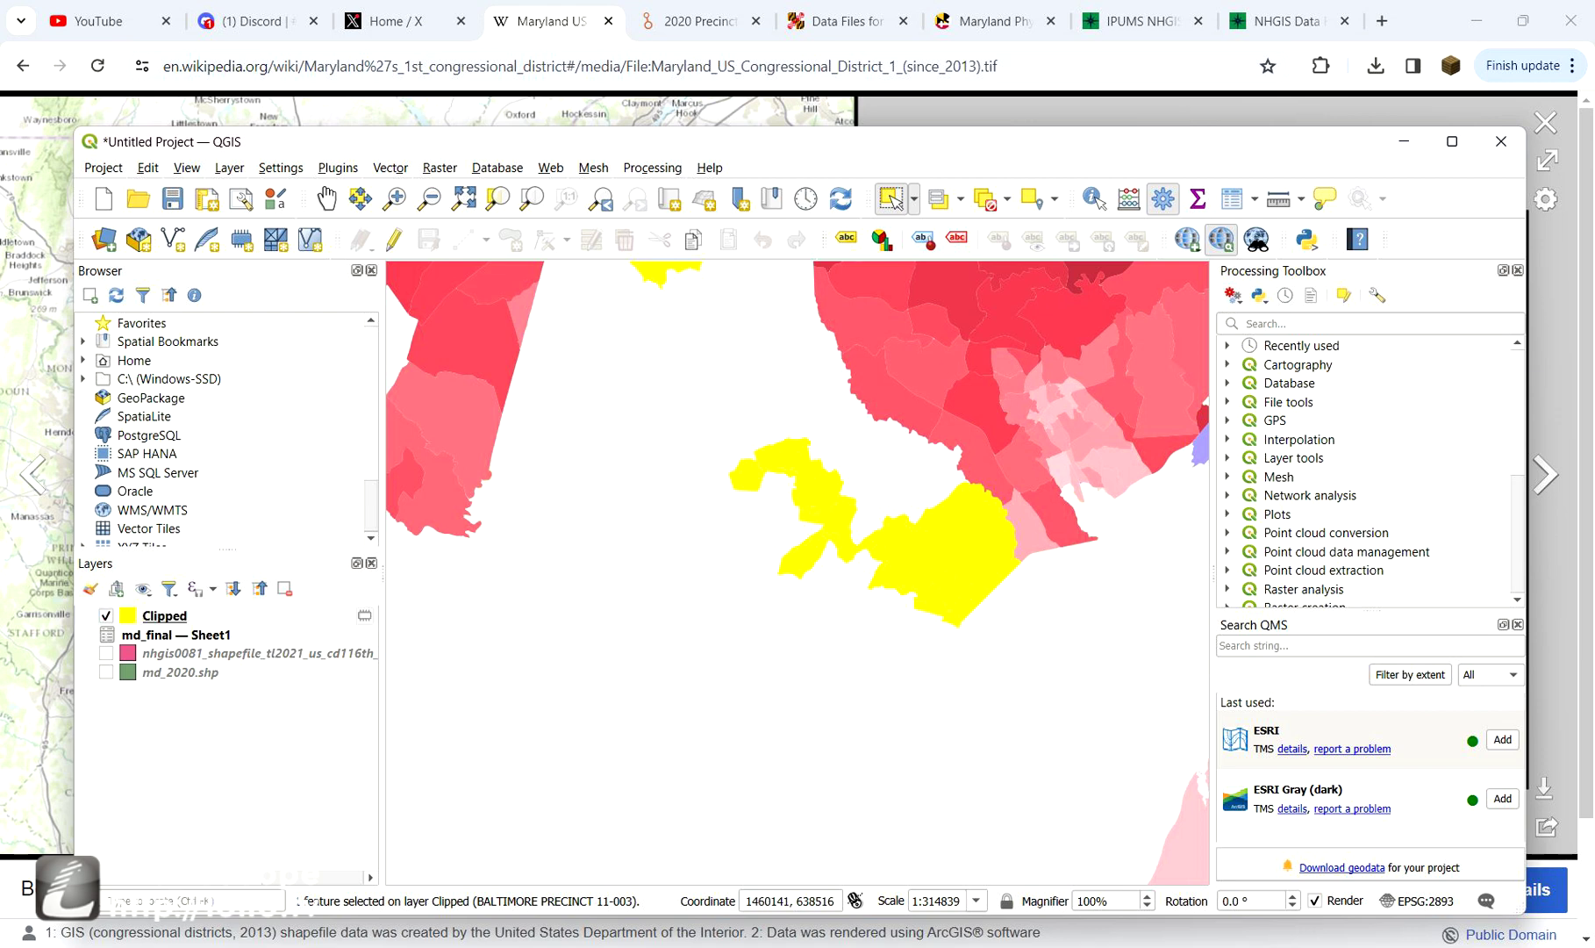
scroll(755, 610, "down", 1)
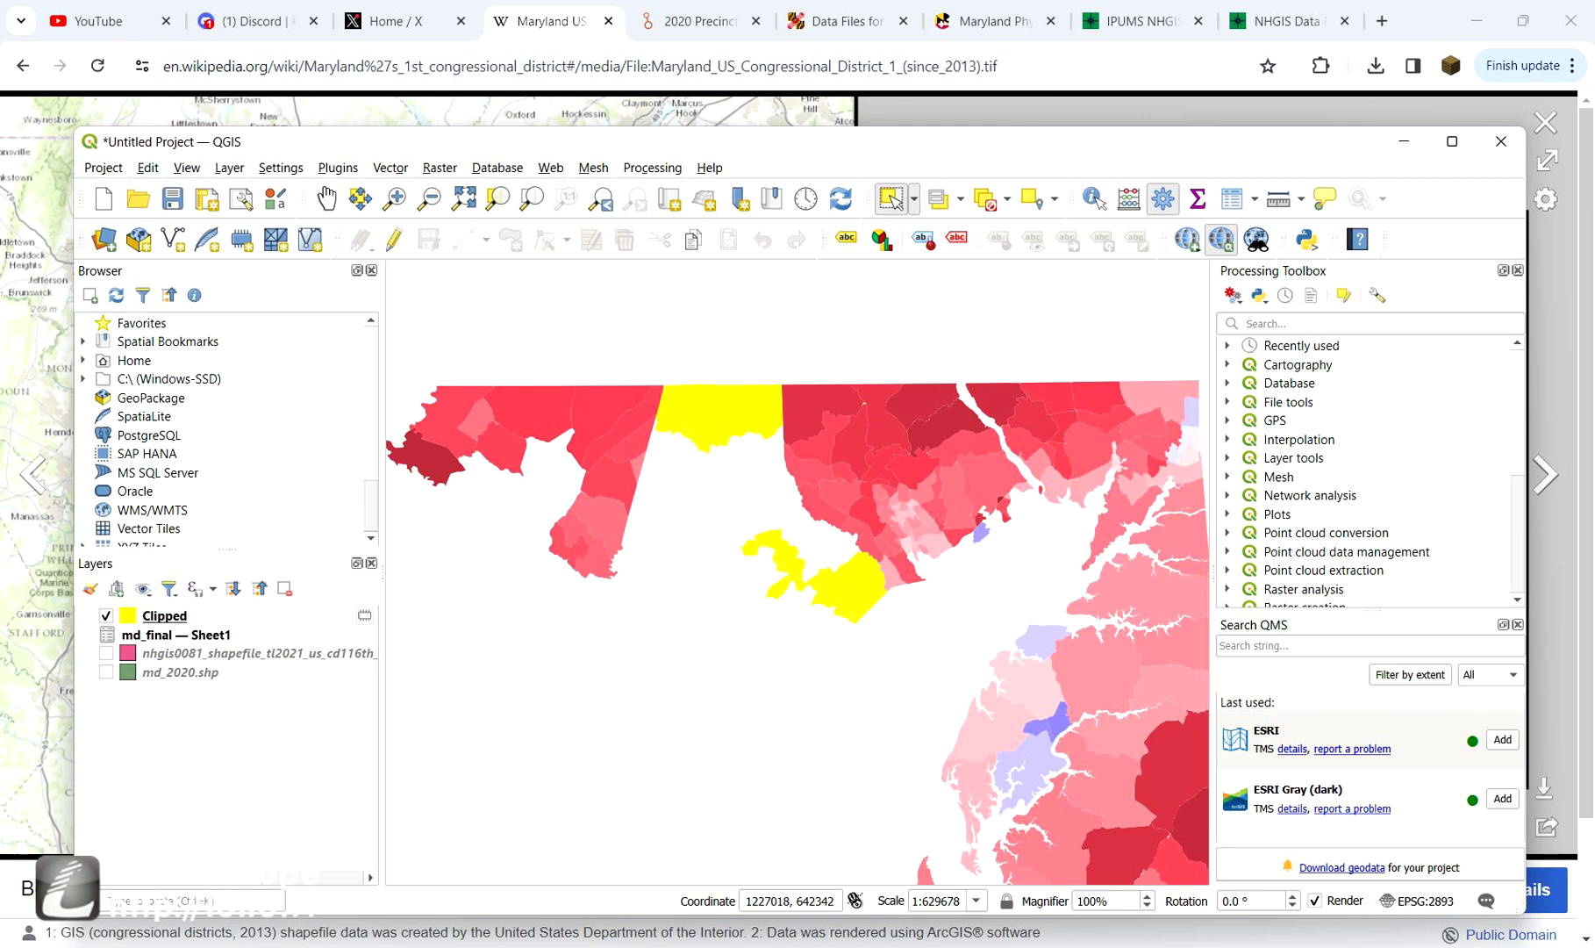
- Review the fill color override expression in the Clipped layer's Simple Fill symbology without changing it
right_click(220, 615)
left_click(264, 595)
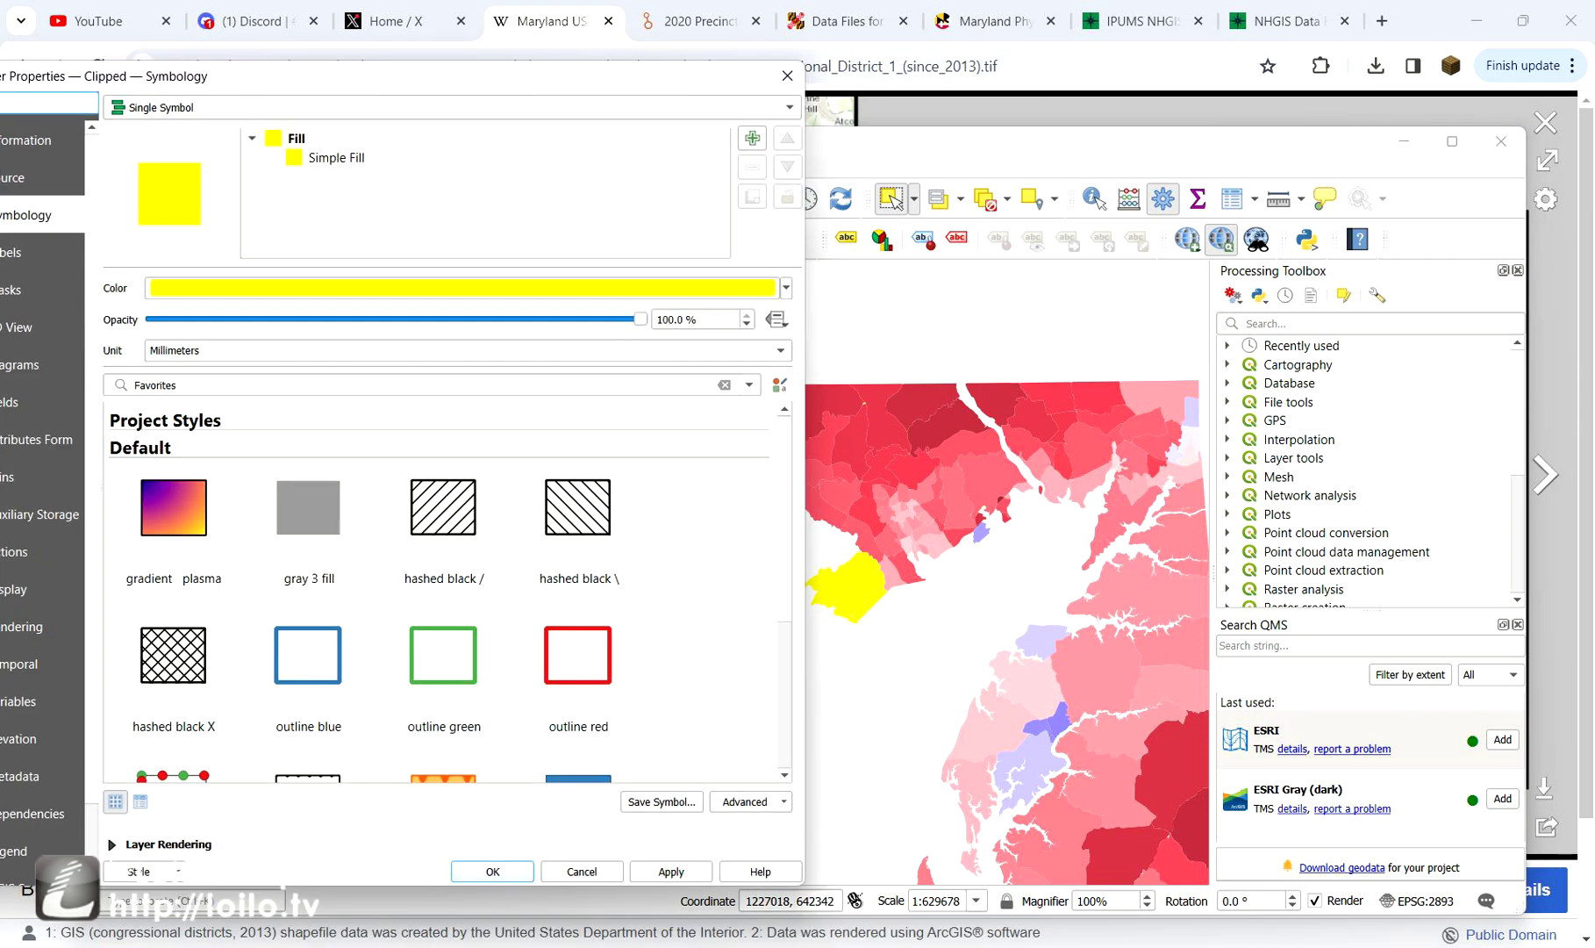
left_click(336, 157)
left_click(765, 326)
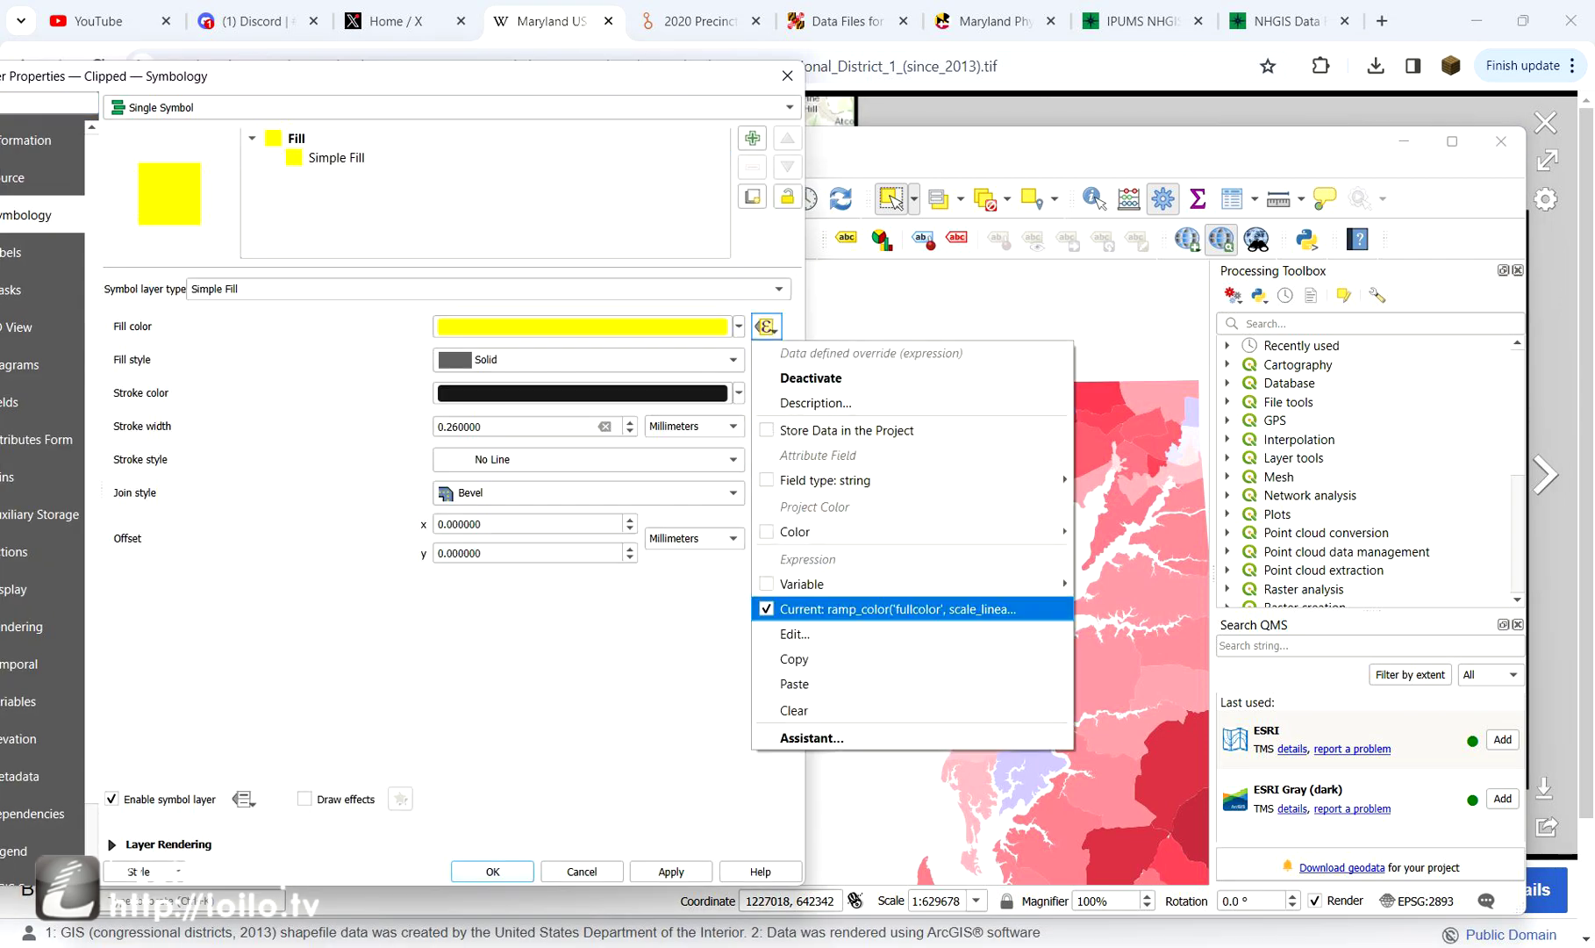
left_click(798, 631)
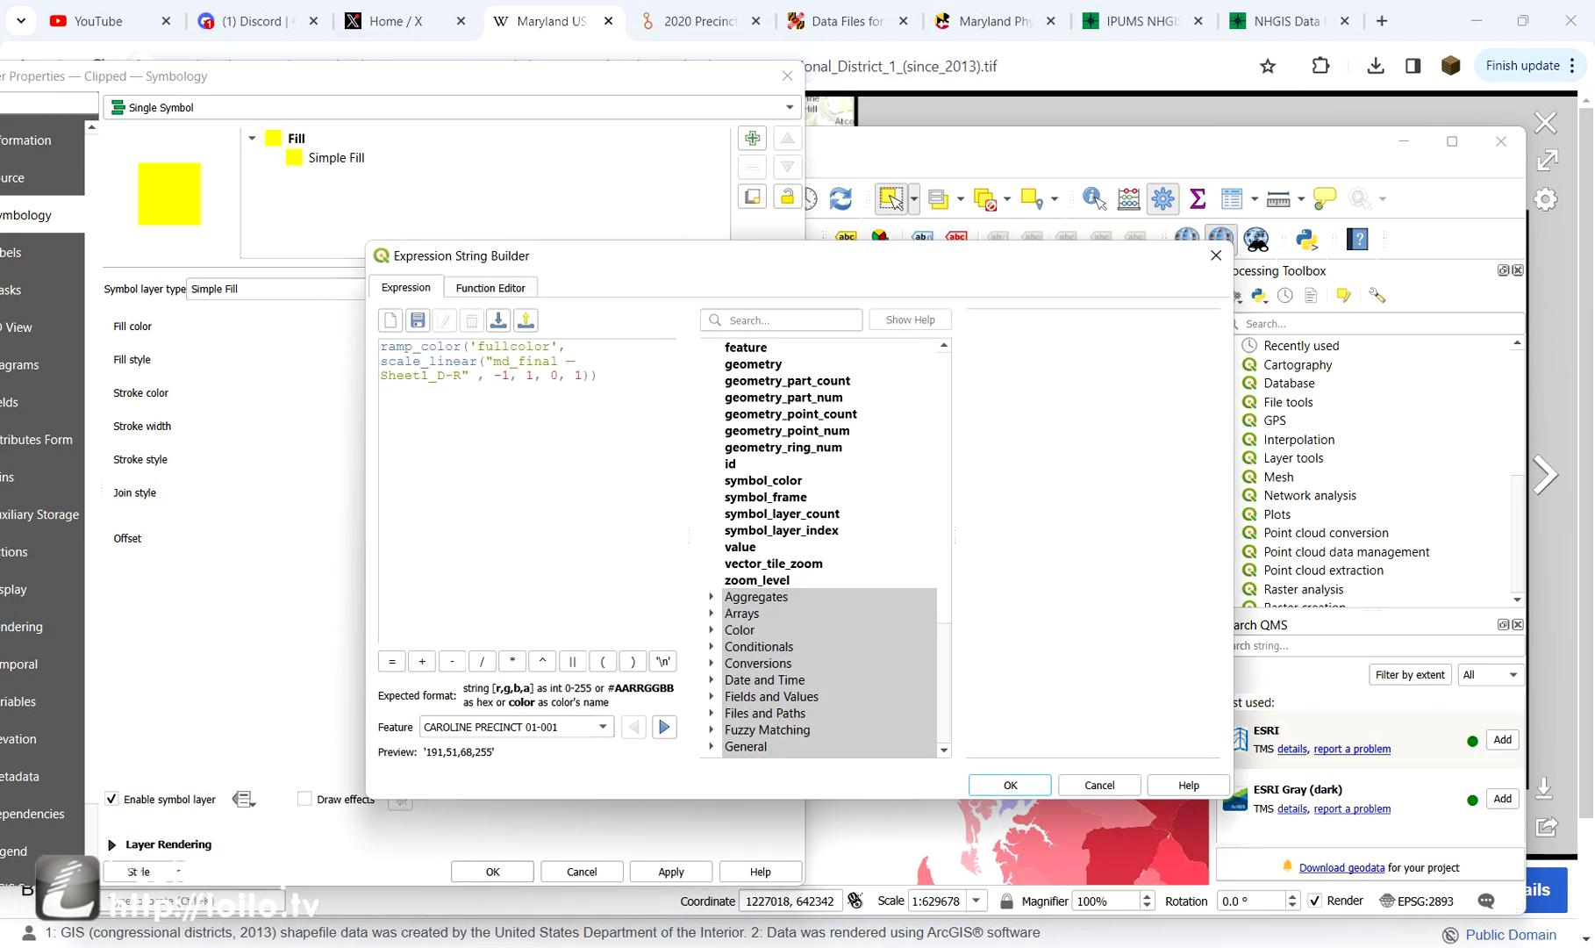
left_click(1215, 254)
- Set the Clipped layer's base Simple Fill color to bright green and apply the symbology
left_click(685, 326)
left_click(755, 428)
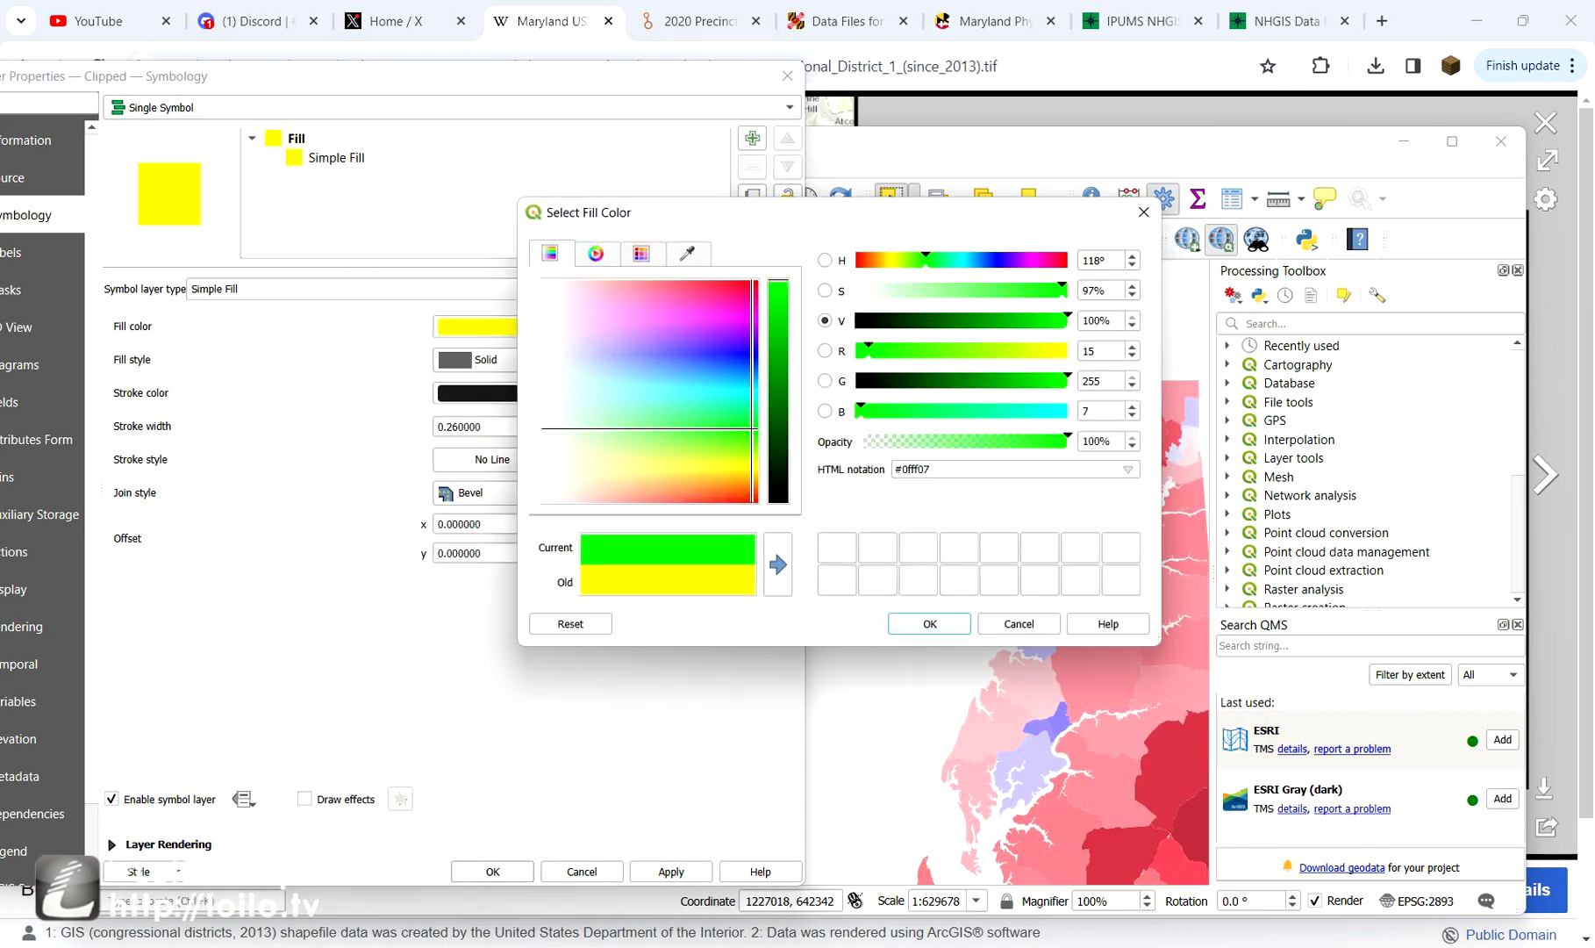
left_click(756, 437)
left_click(930, 623)
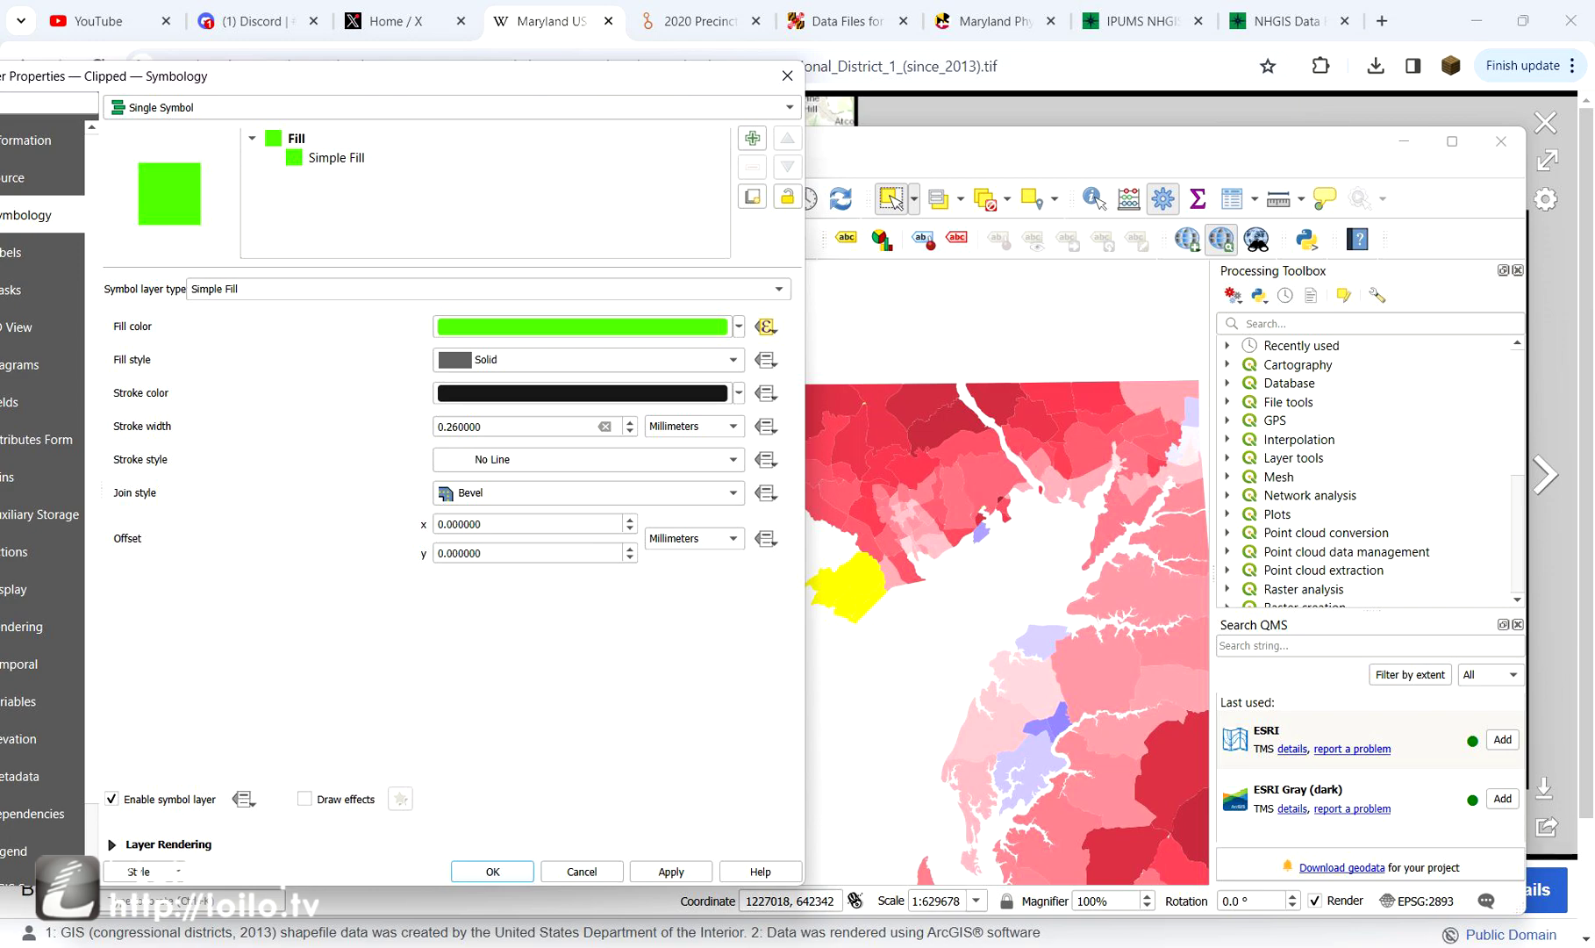
left_click(492, 871)
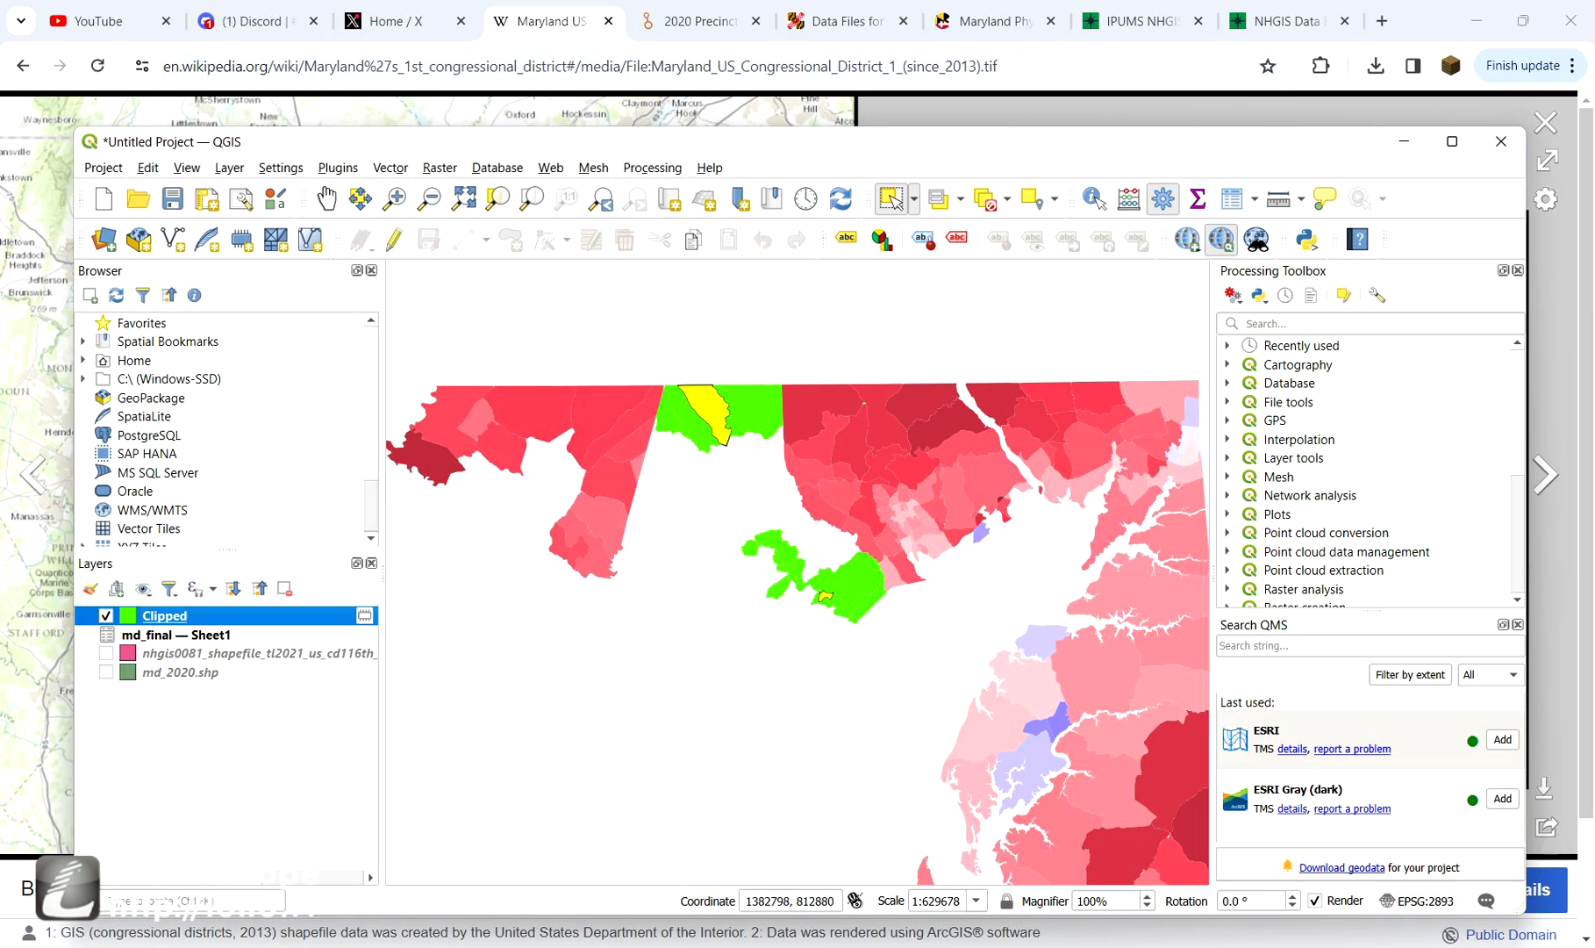
- Clear the selection and select the three large green precincts along the district's northern border
left_click(987, 200)
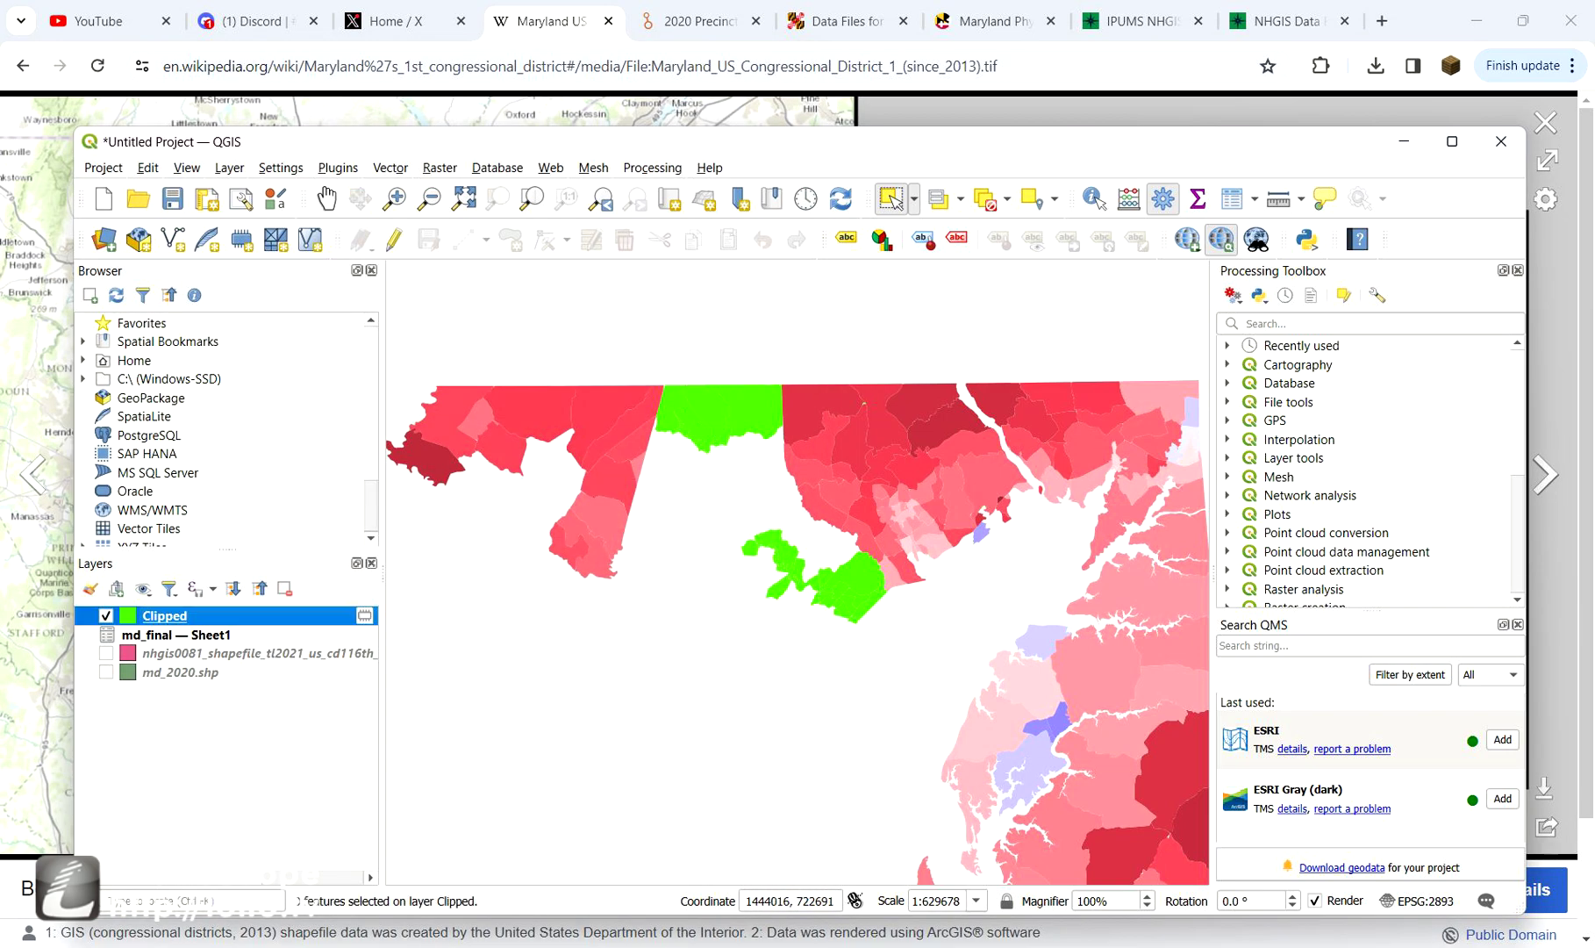
scroll(662, 395, "down", 2)
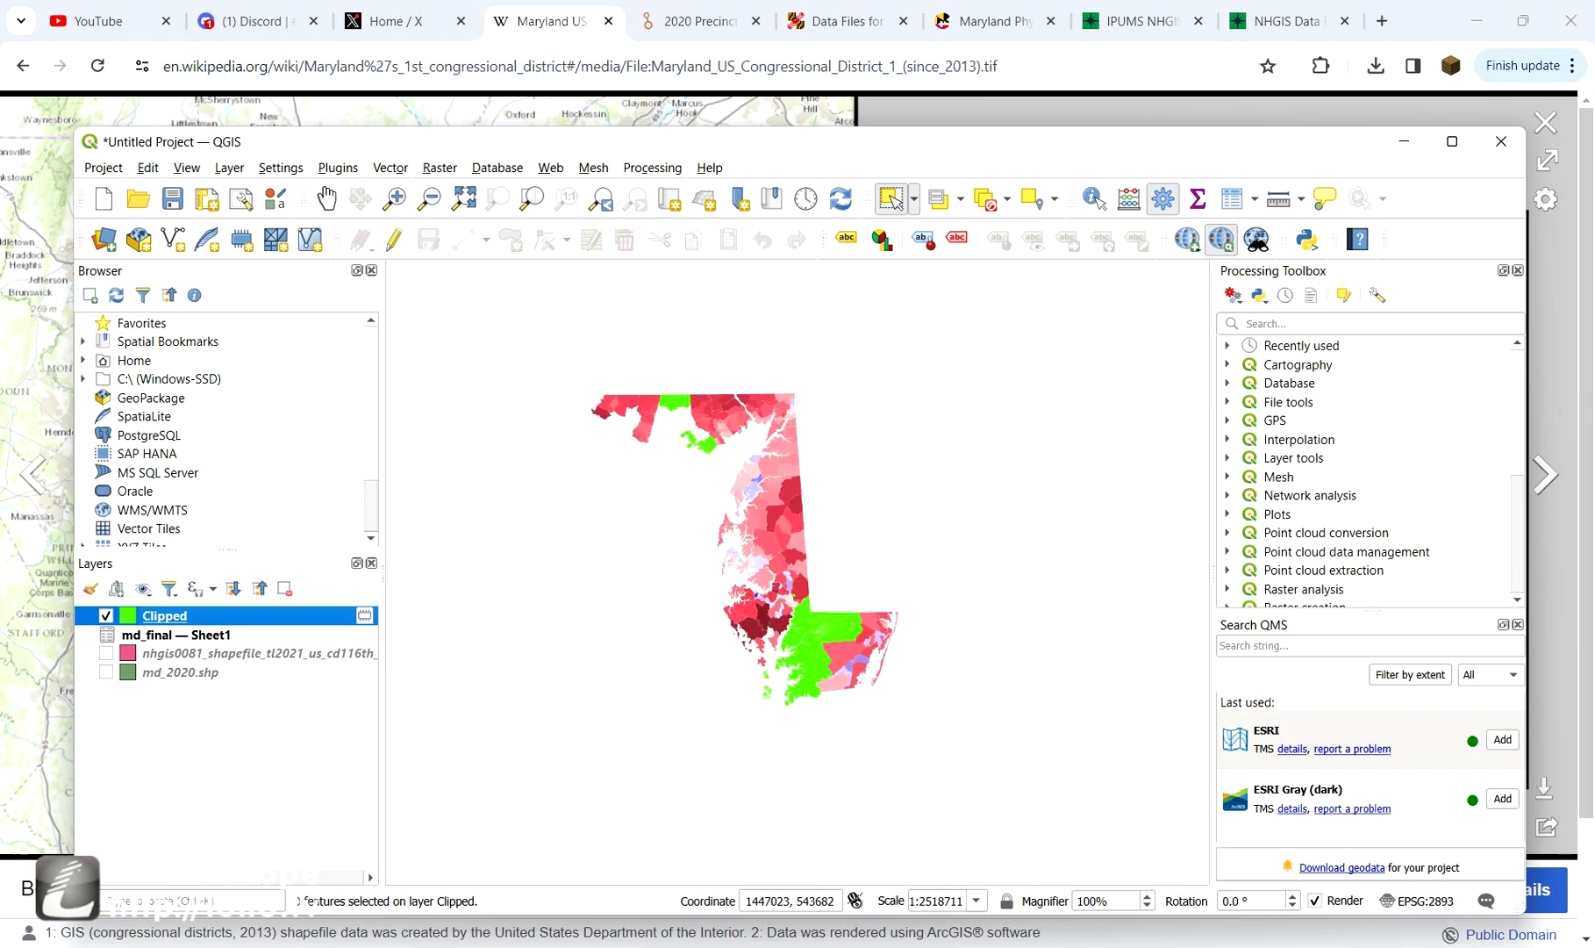
scroll(662, 430, "up", 2)
scroll(661, 430, "down", 2)
scroll(661, 430, "up", 1)
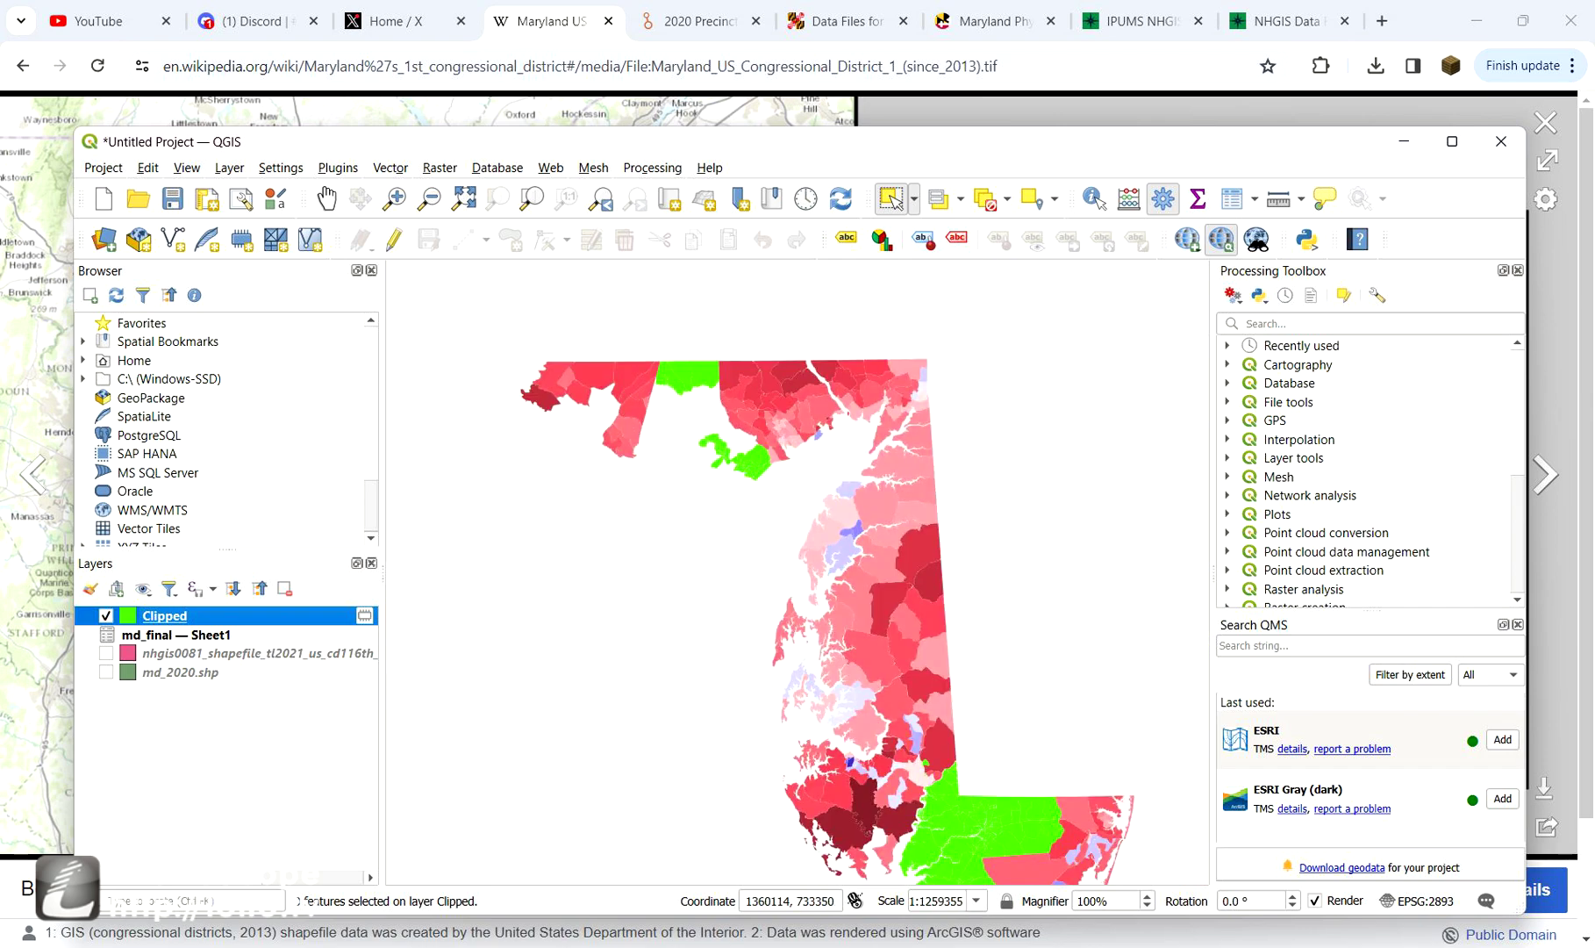
scroll(649, 374, "up", 1)
left_click(720, 361)
scroll(721, 359, "up", 2)
left_click(904, 407, "shift")
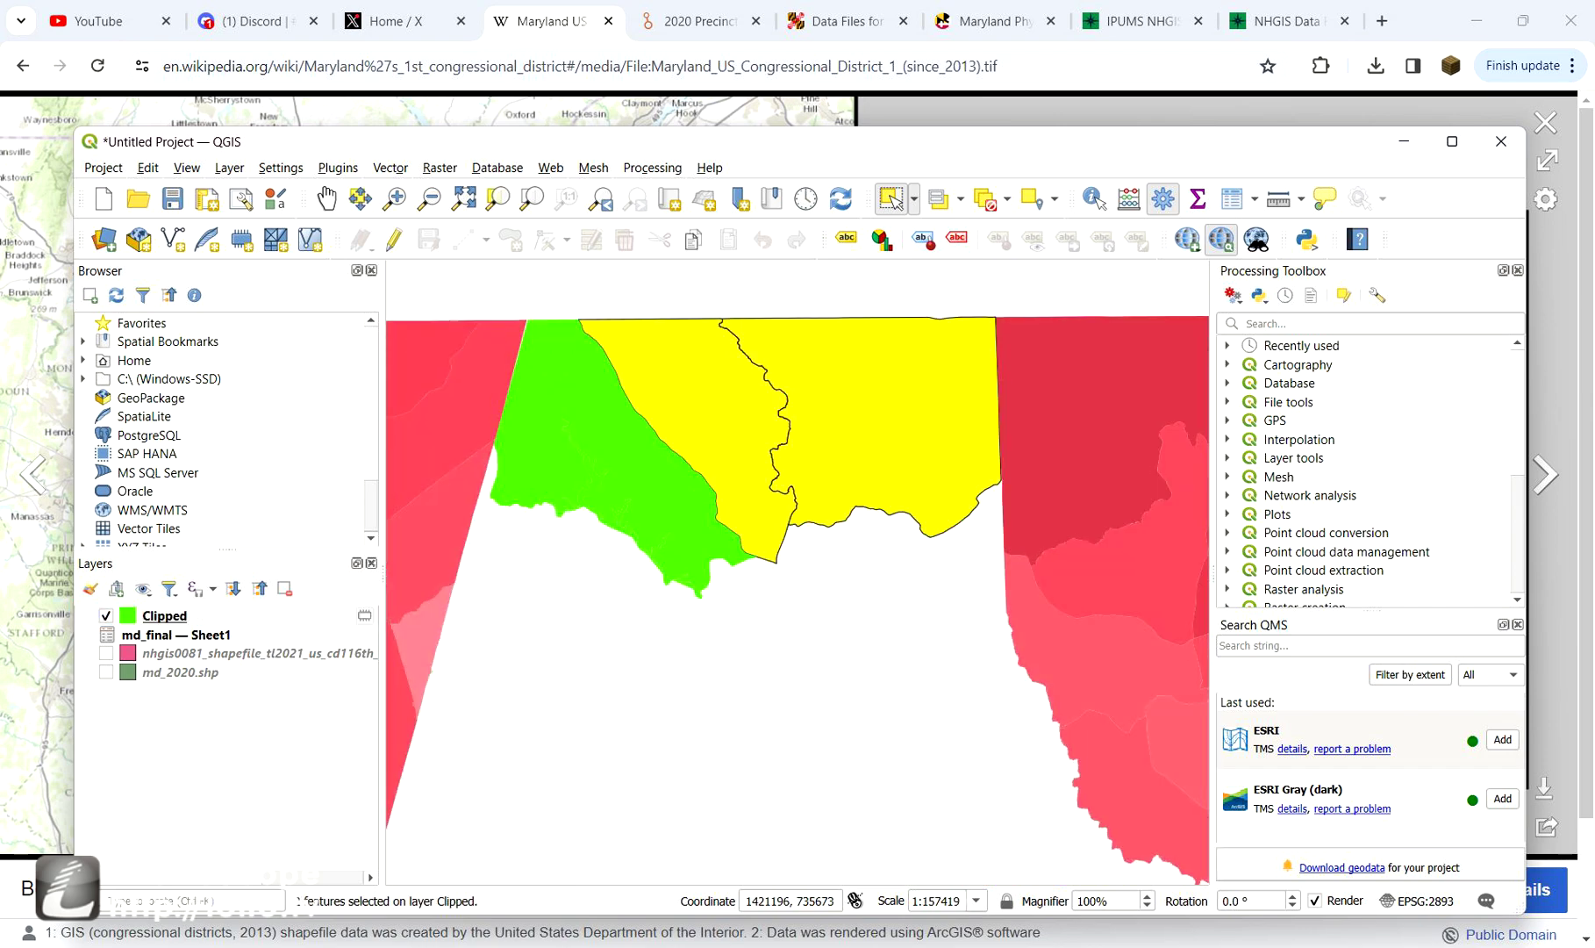
left_click(904, 409, "shift")
left_click(628, 463, "shift")
left_click(905, 411, "shift")
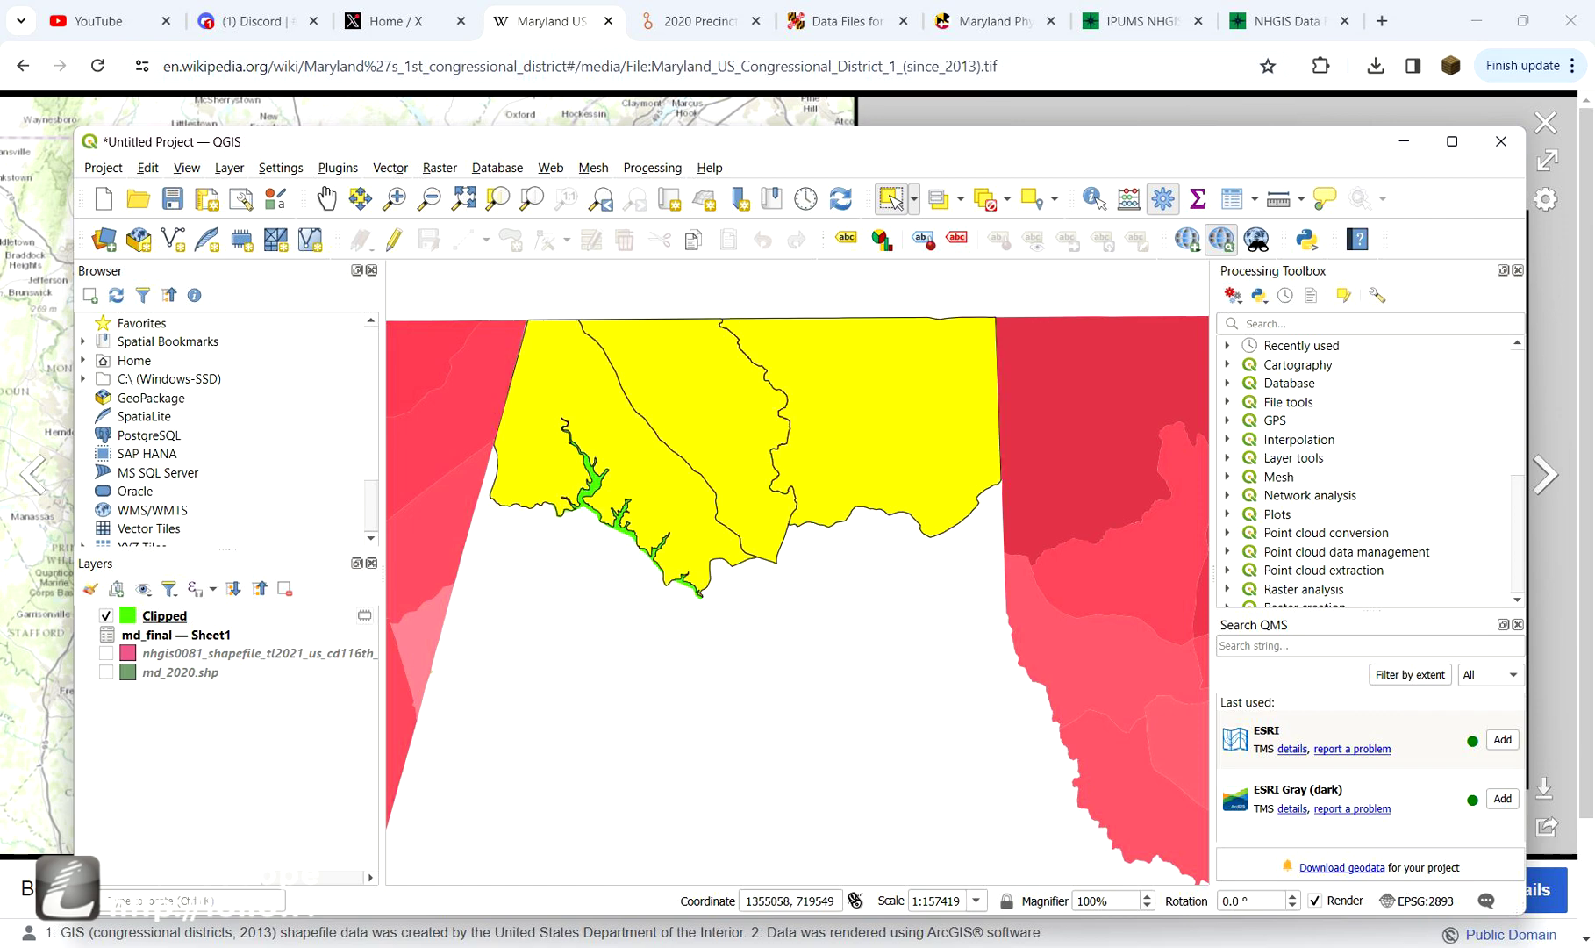
- Show only the selected features in the Clipped layer's attribute table to read their names, and clear the selection
right_click(216, 615)
left_click(307, 345)
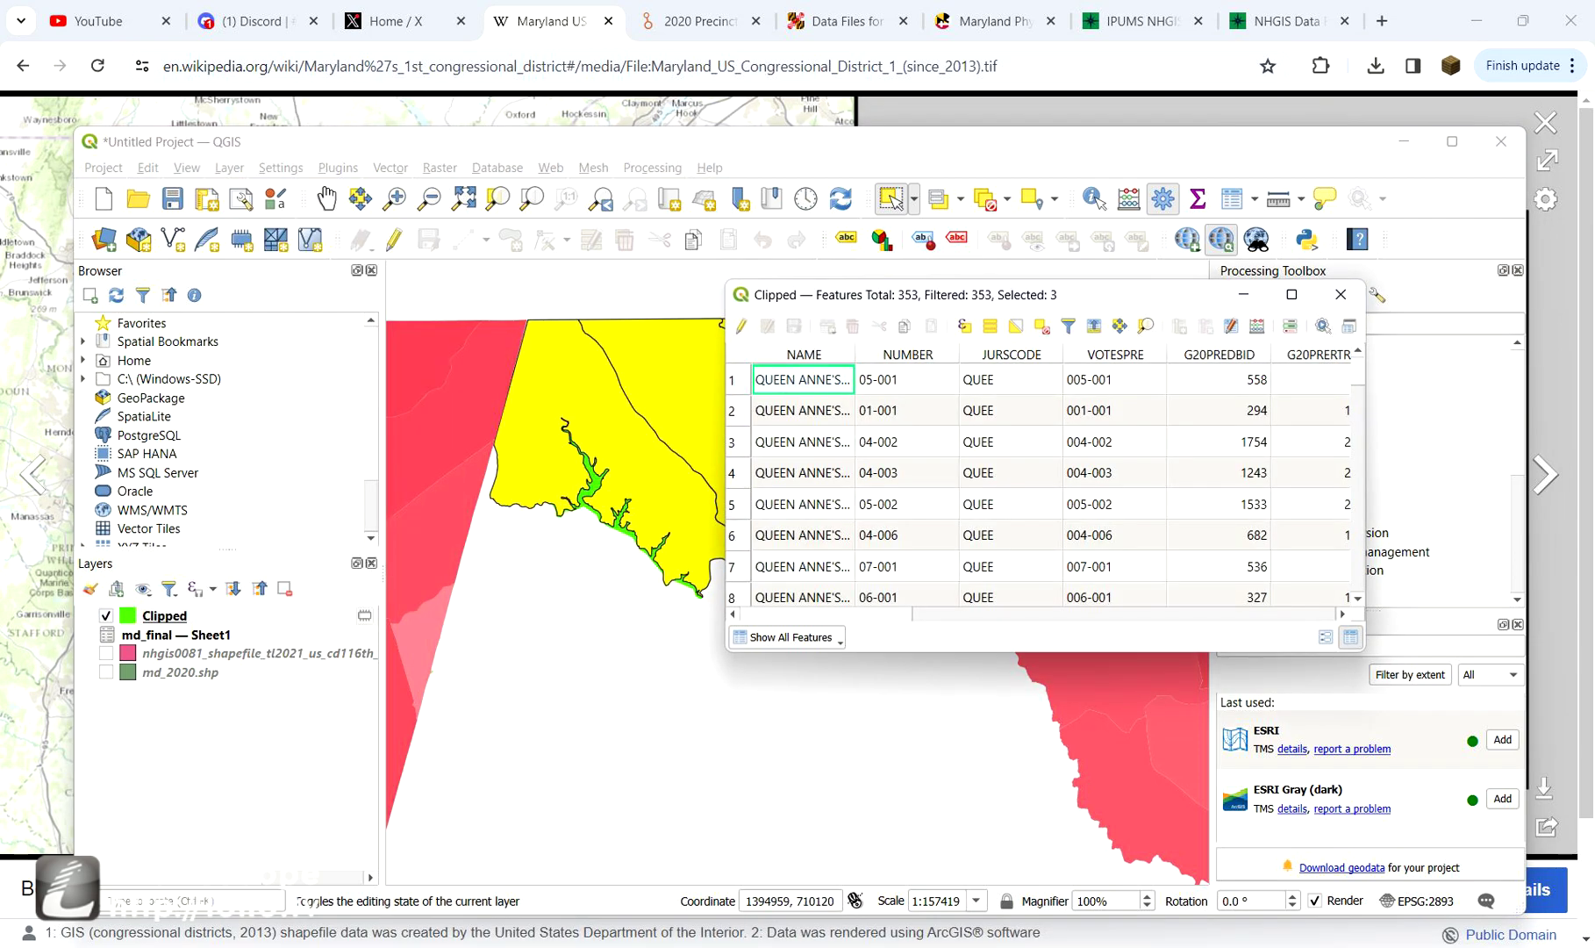
left_click(786, 637)
left_click(825, 687)
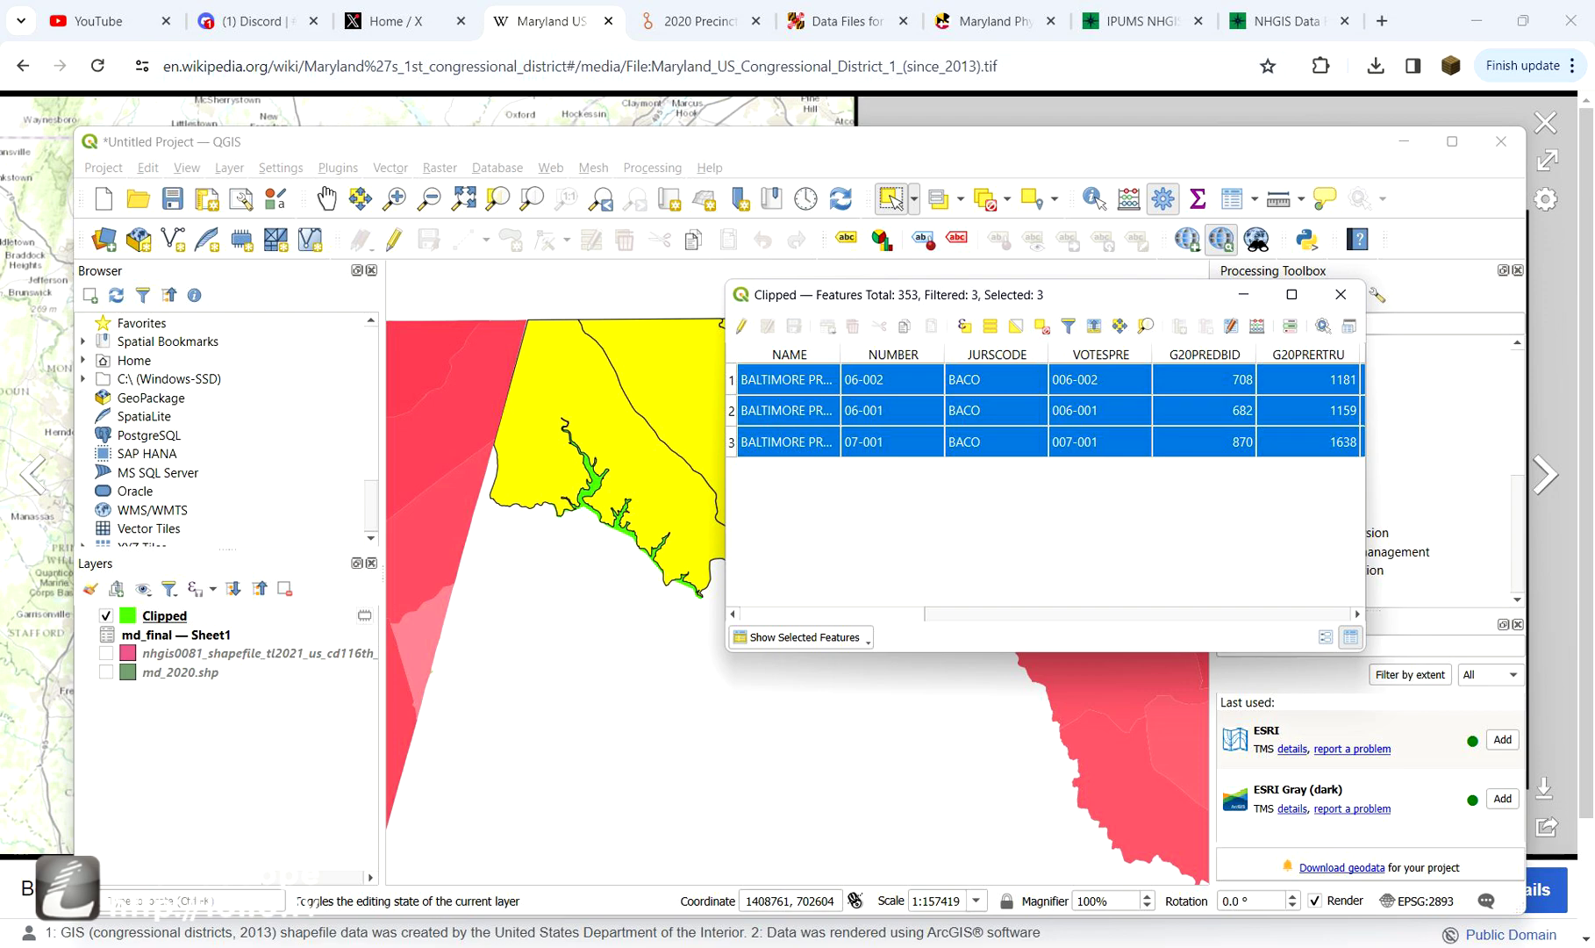
left_click(1341, 294)
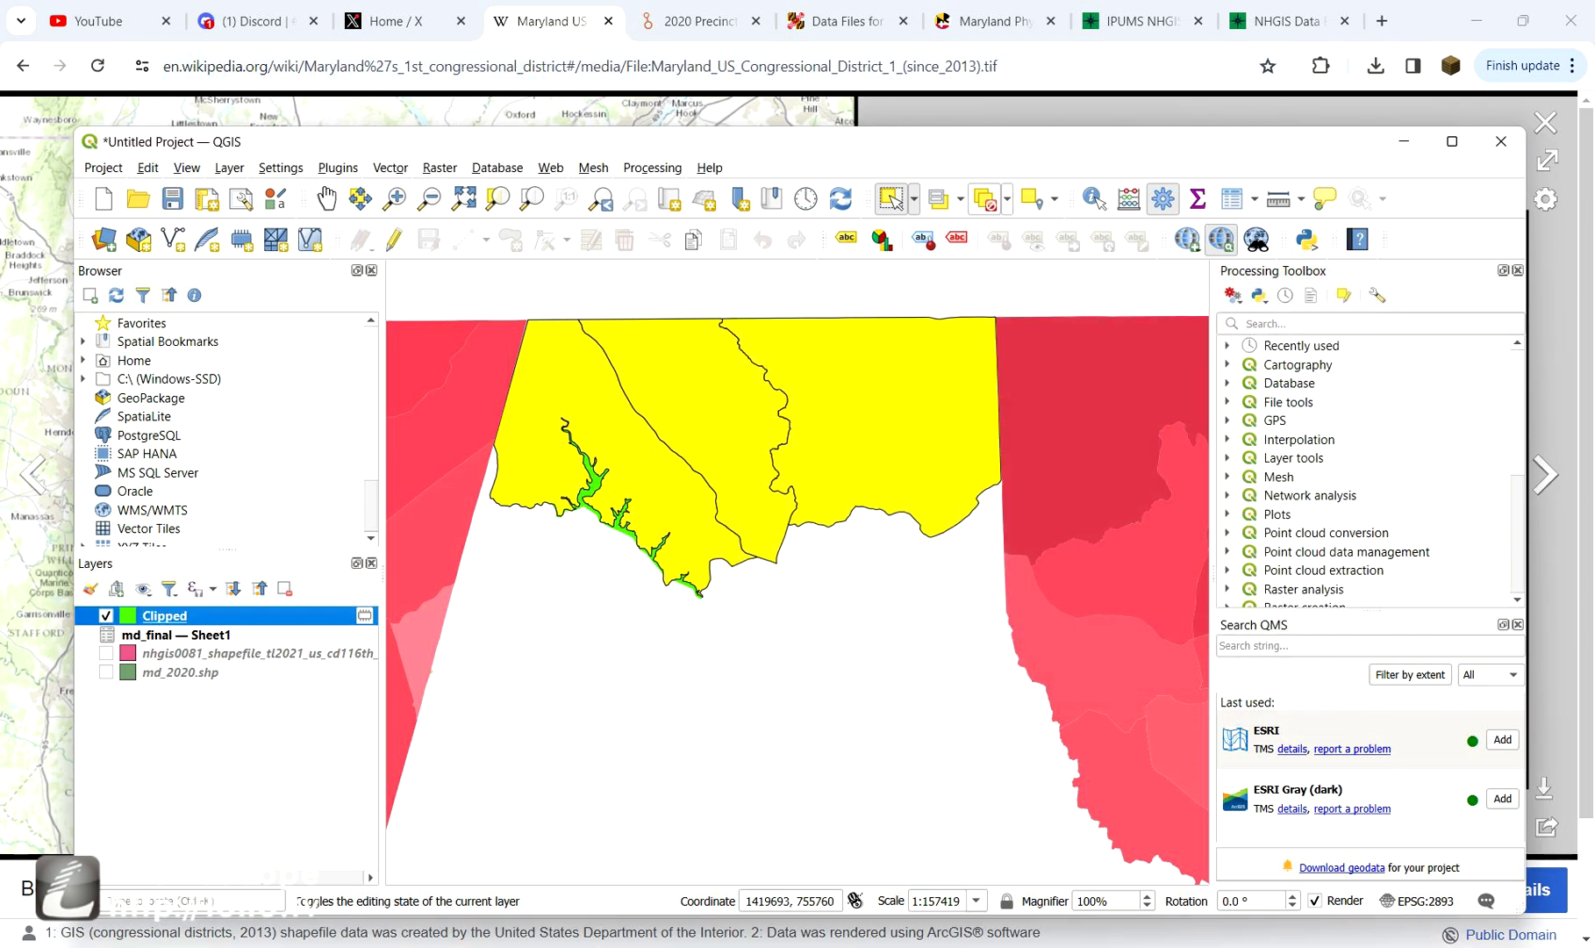
left_click(987, 198)
scroll(632, 504, "down", 3)
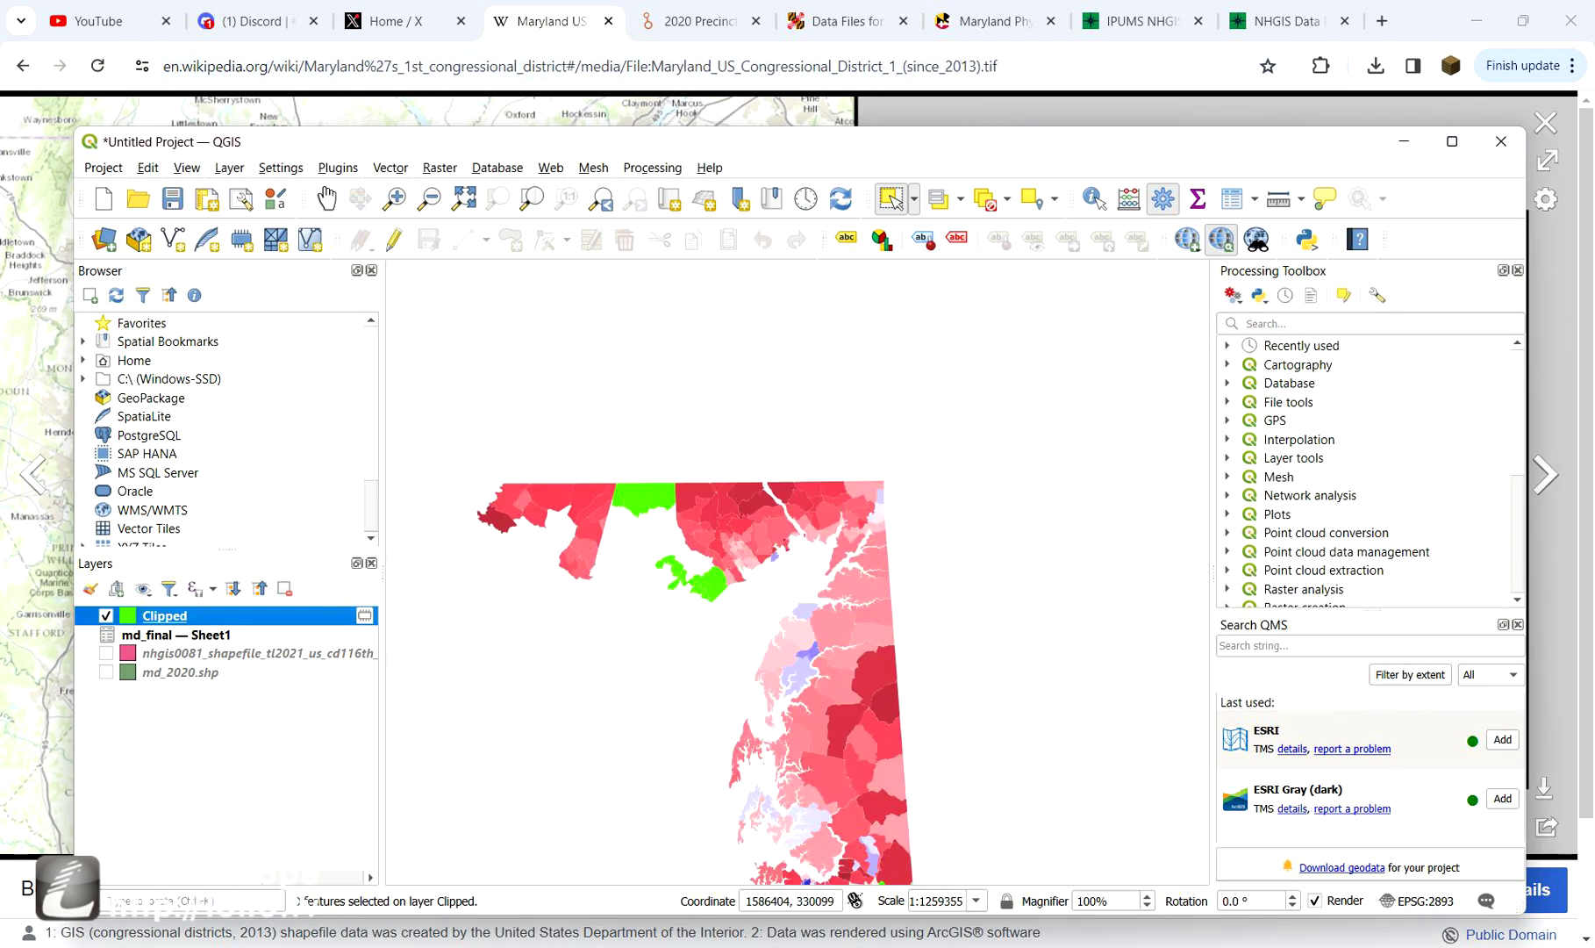
- Open the md_final workbook from mapfolder and examine the Baltimore entries in its NAME column
key("alt+Tab")
left_click(508, 551)
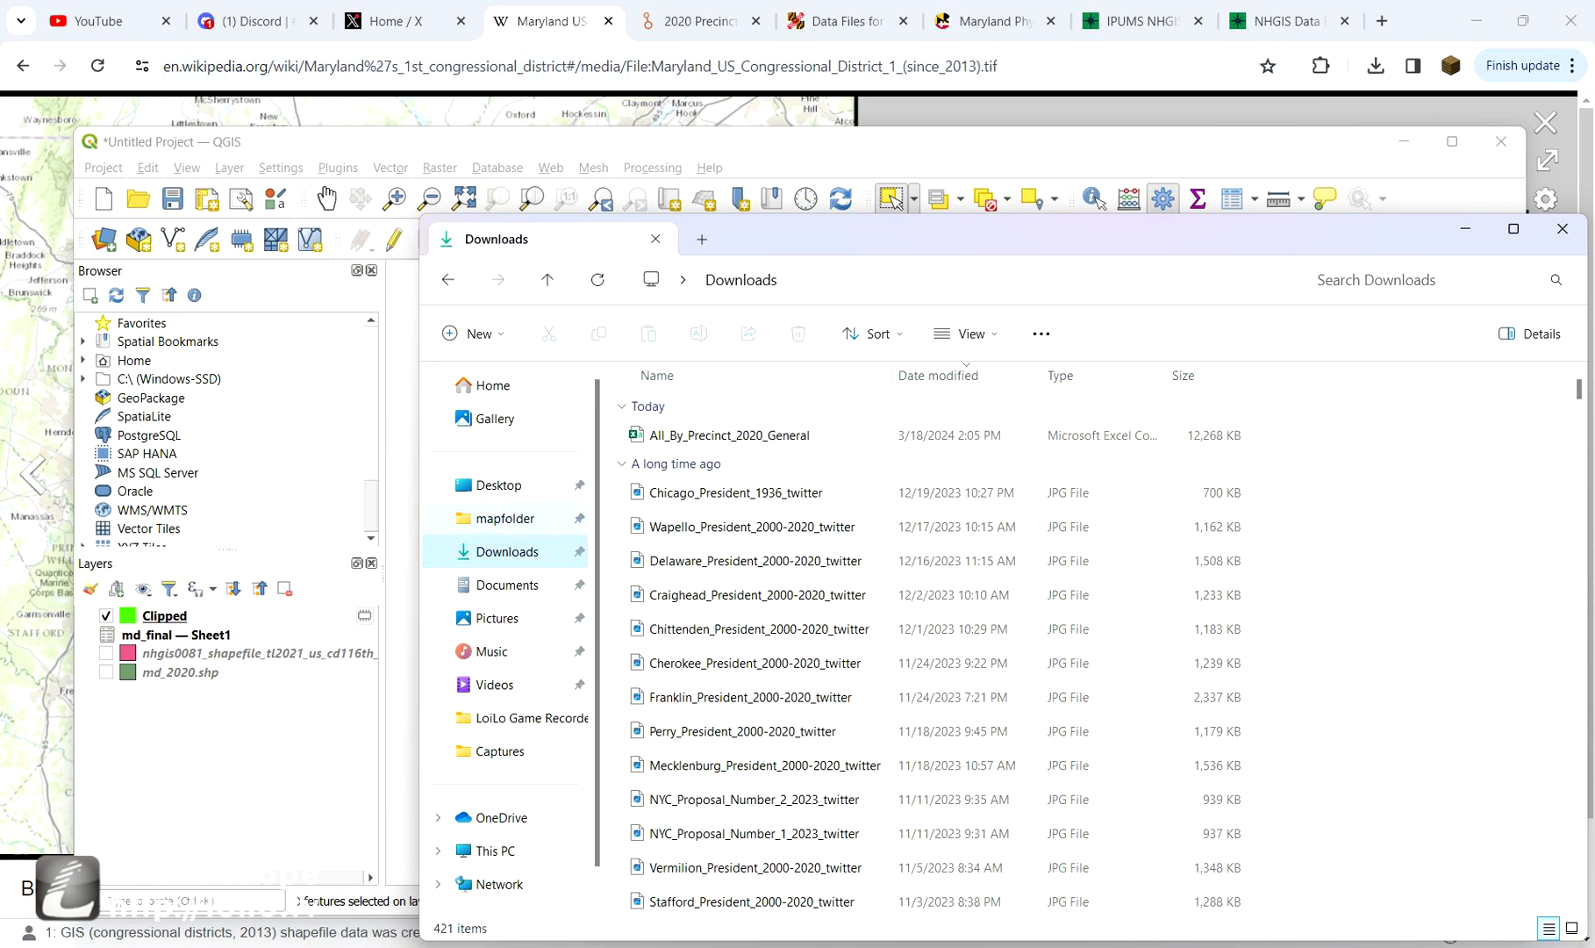
left_click(504, 518)
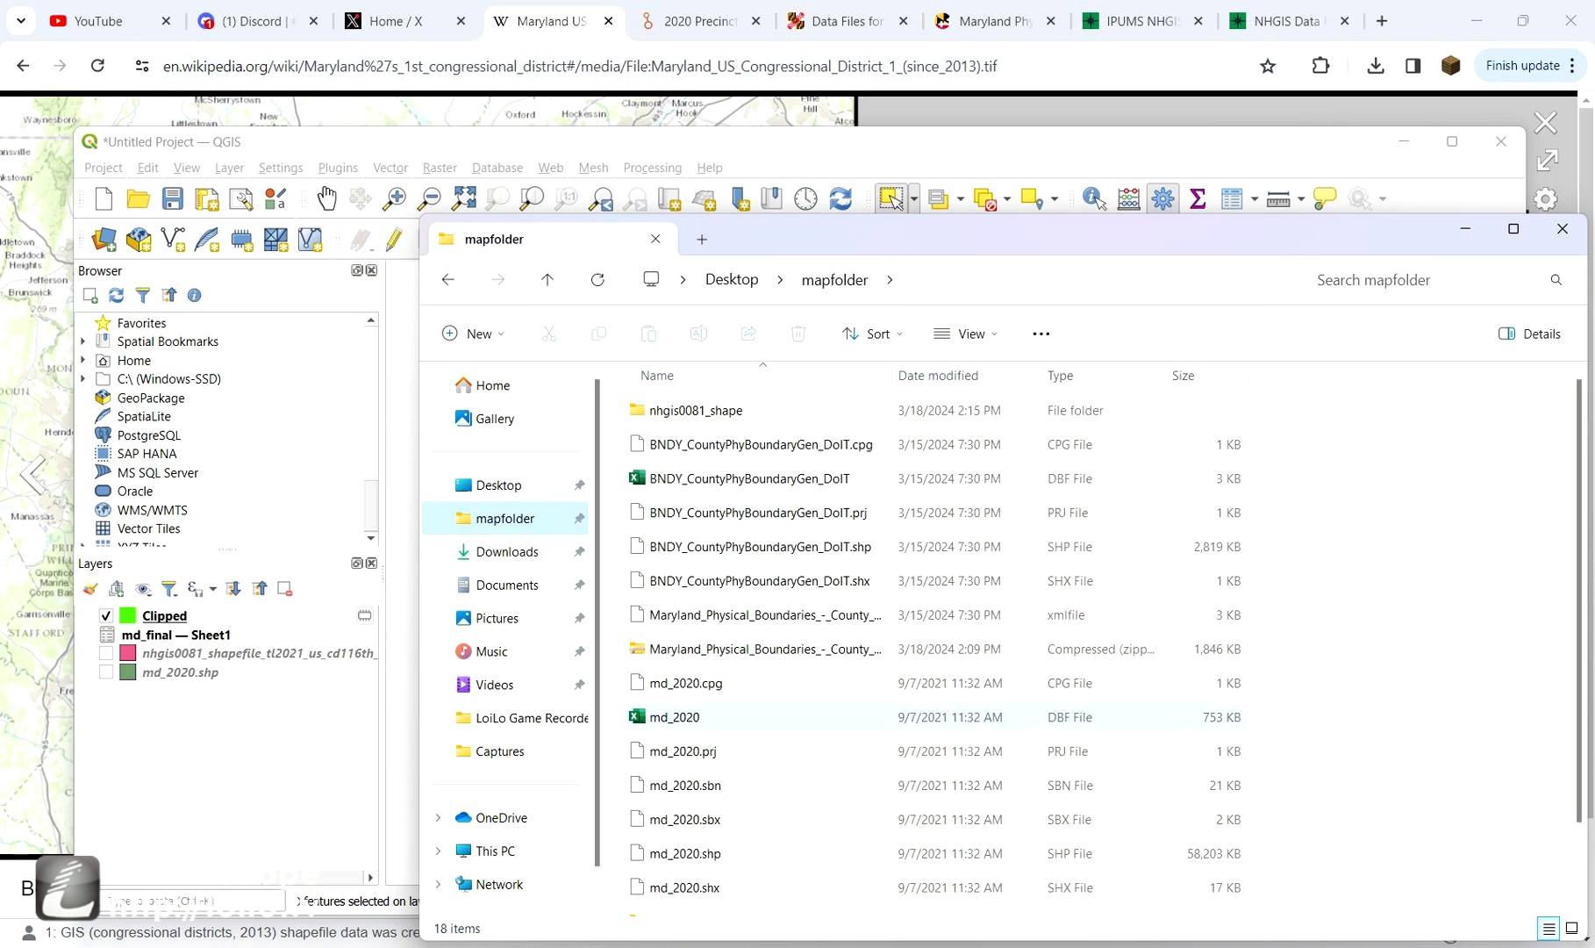
scroll(790, 711, "down", 2)
left_click(673, 868)
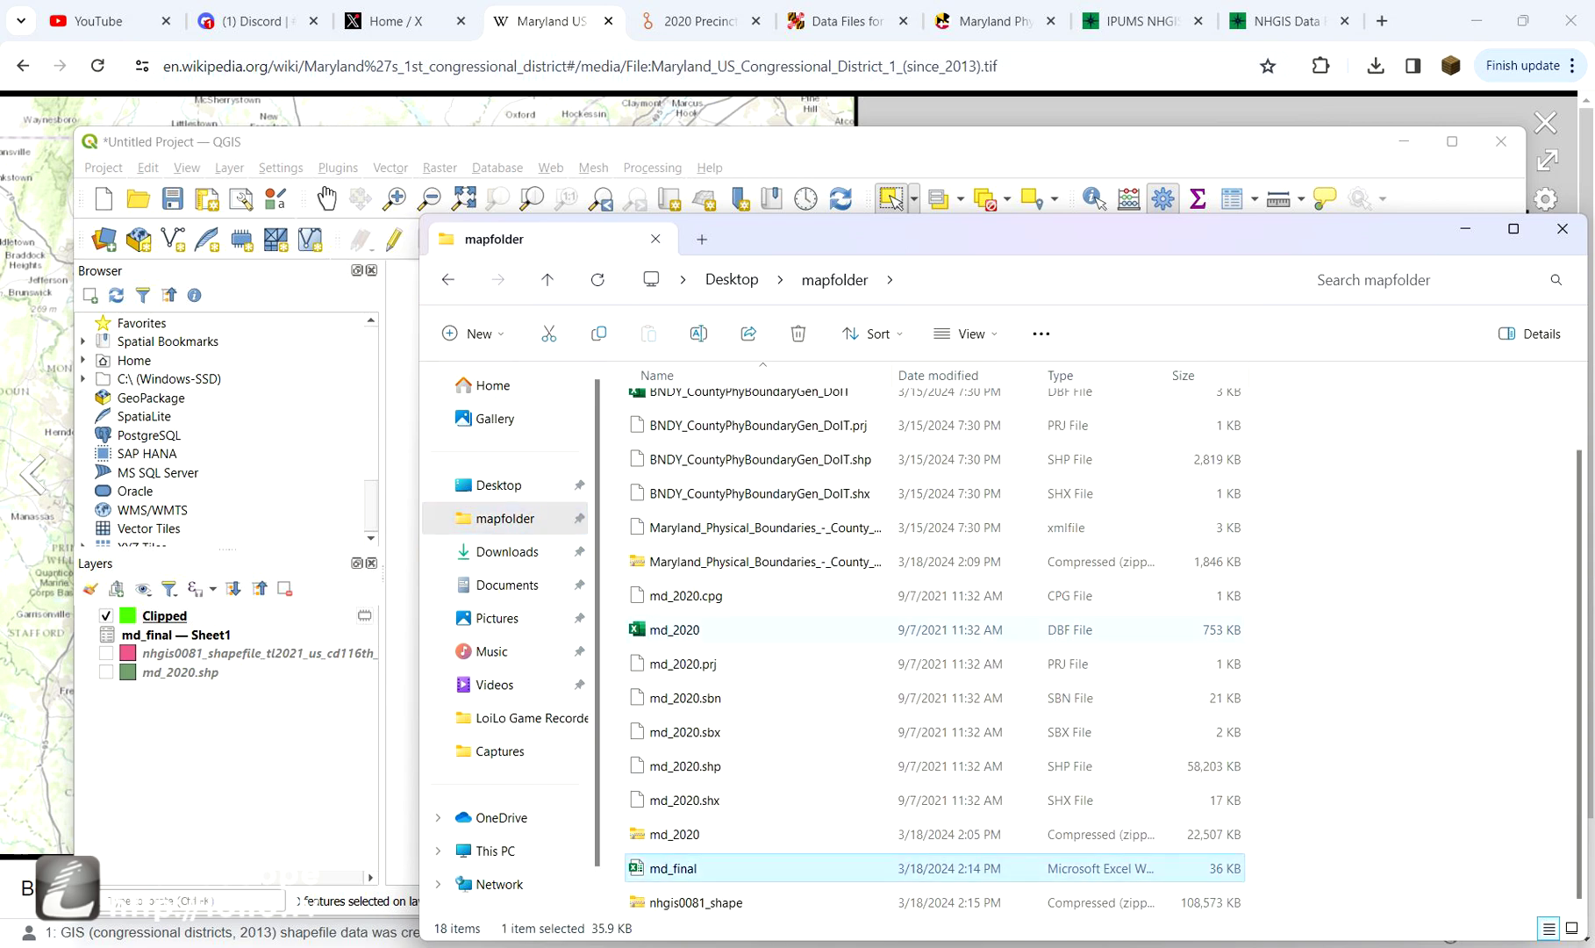
key("Return")
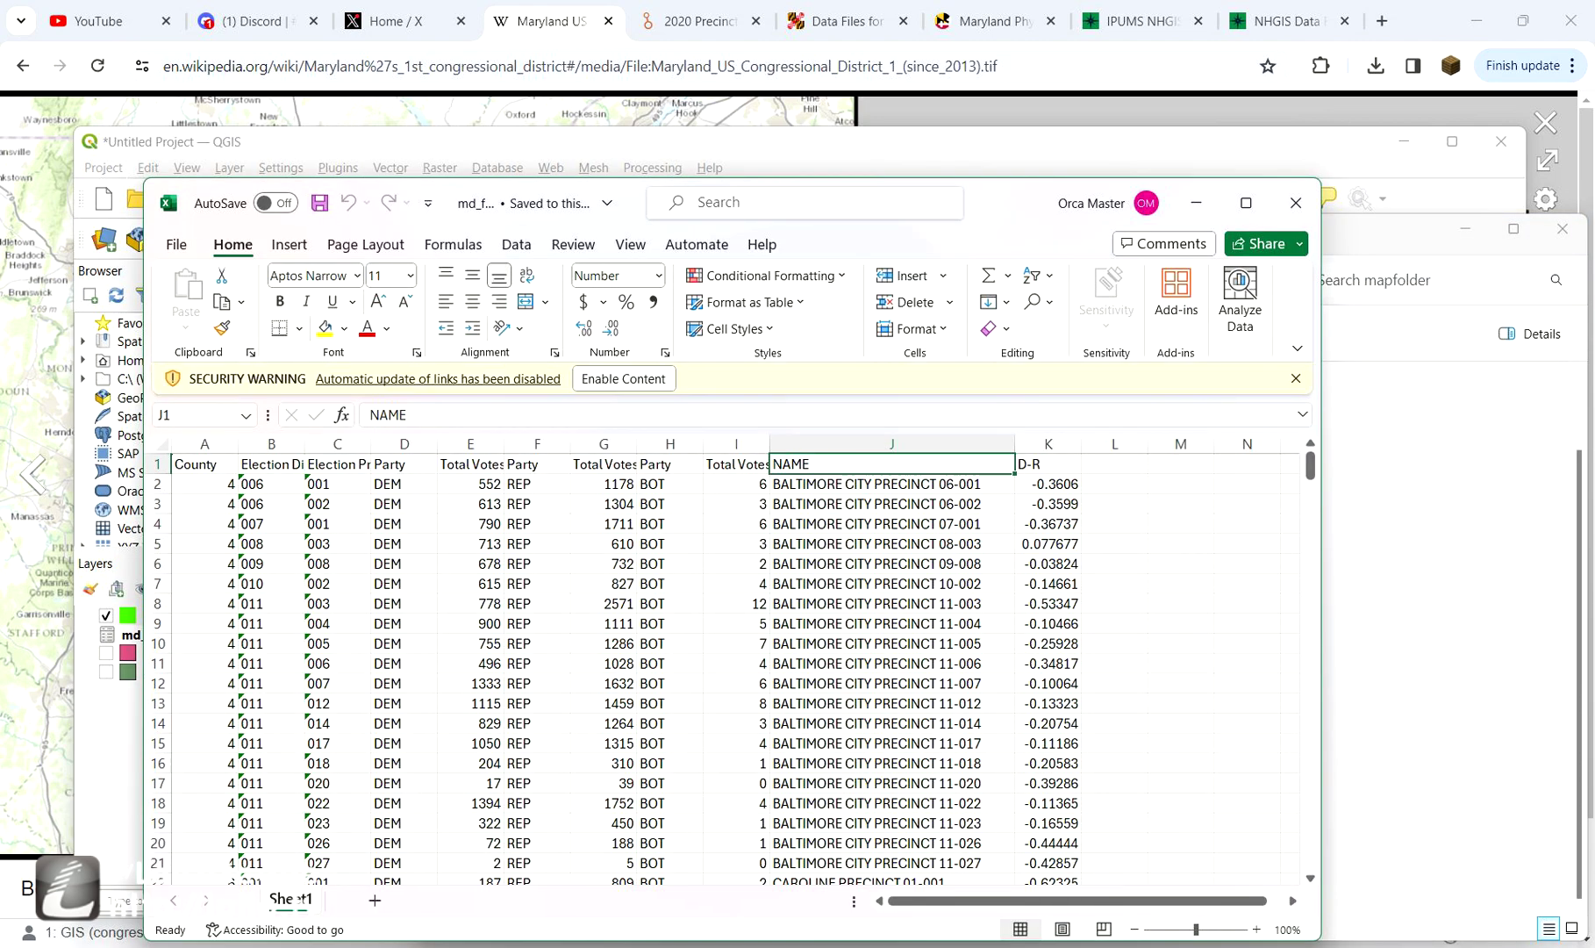
left_click_drag(892, 504, 892, 764)
scroll(891, 667, "down", 6)
scroll(891, 667, "up", 6)
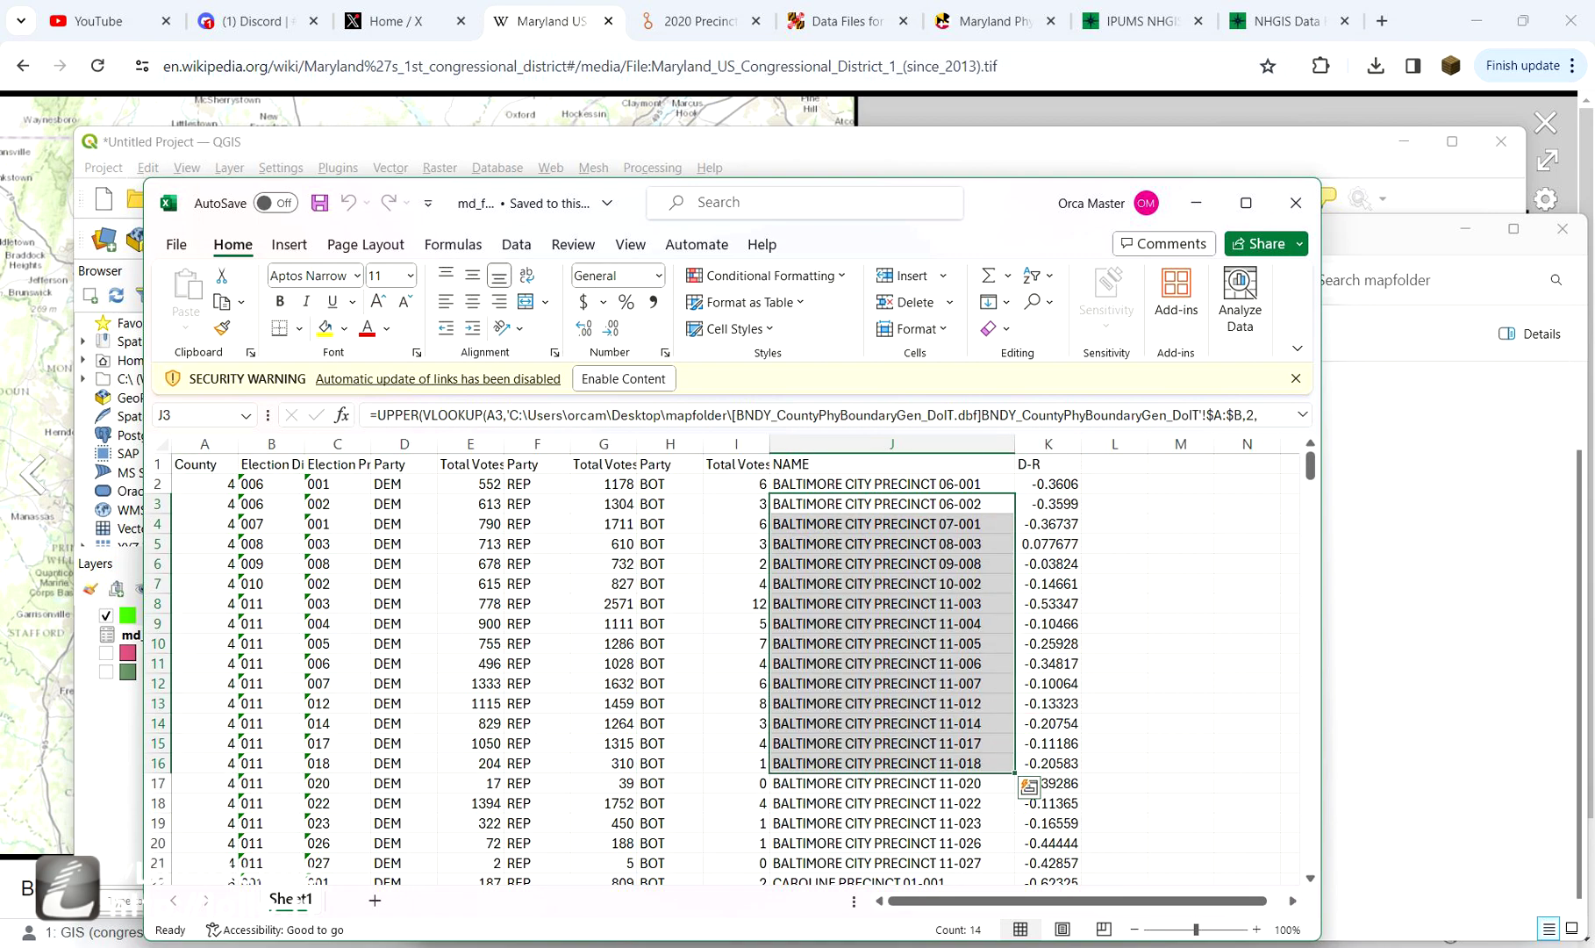
- In the browser, check the Maryland physical boundaries dataset page and return to the Wikipedia district map
left_click(700, 21)
left_click(993, 21)
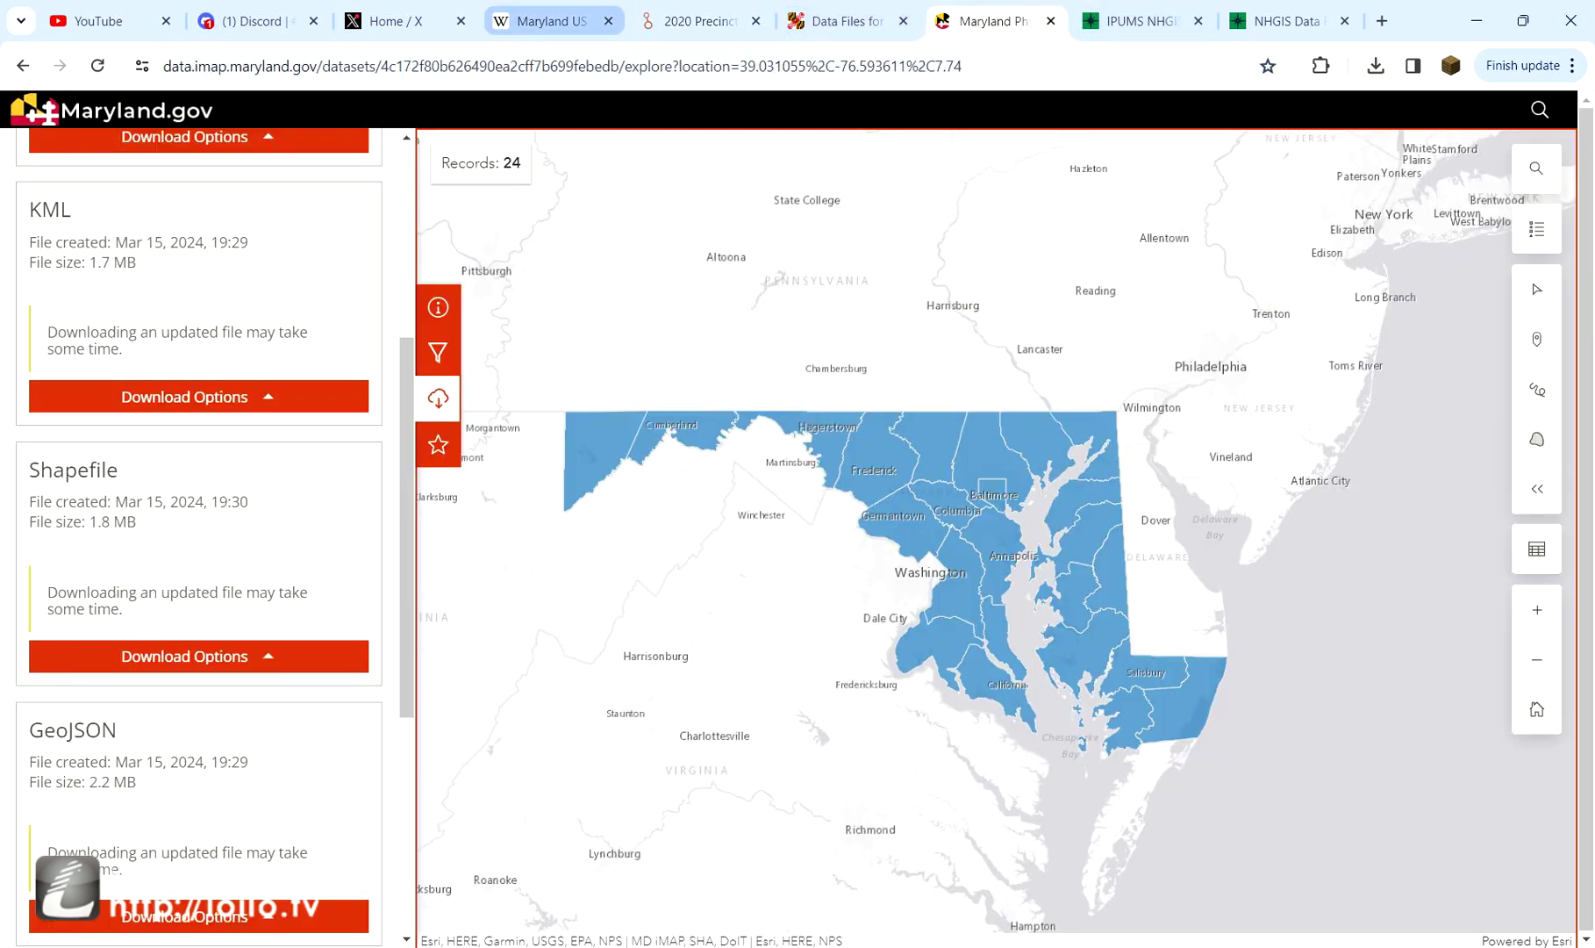
left_click(551, 21)
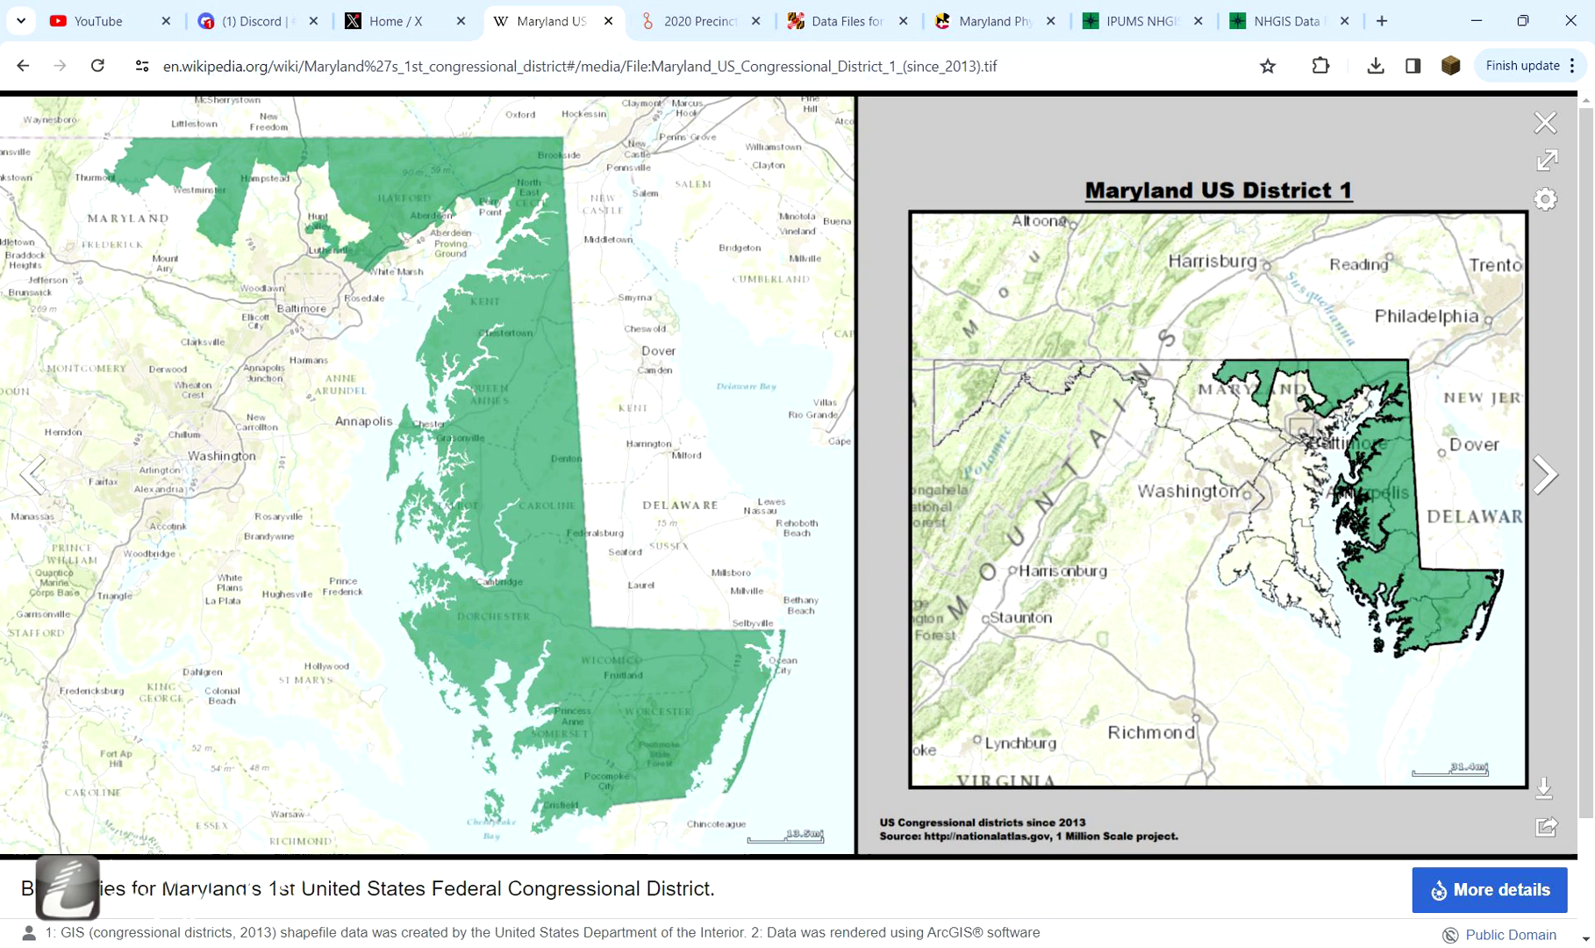
- Open the BNDY_CountyPhyBoundaryGen_DoIT DBF table from mapfolder and highlight the Baltimore and Baltimore City county names
key("alt+Tab")
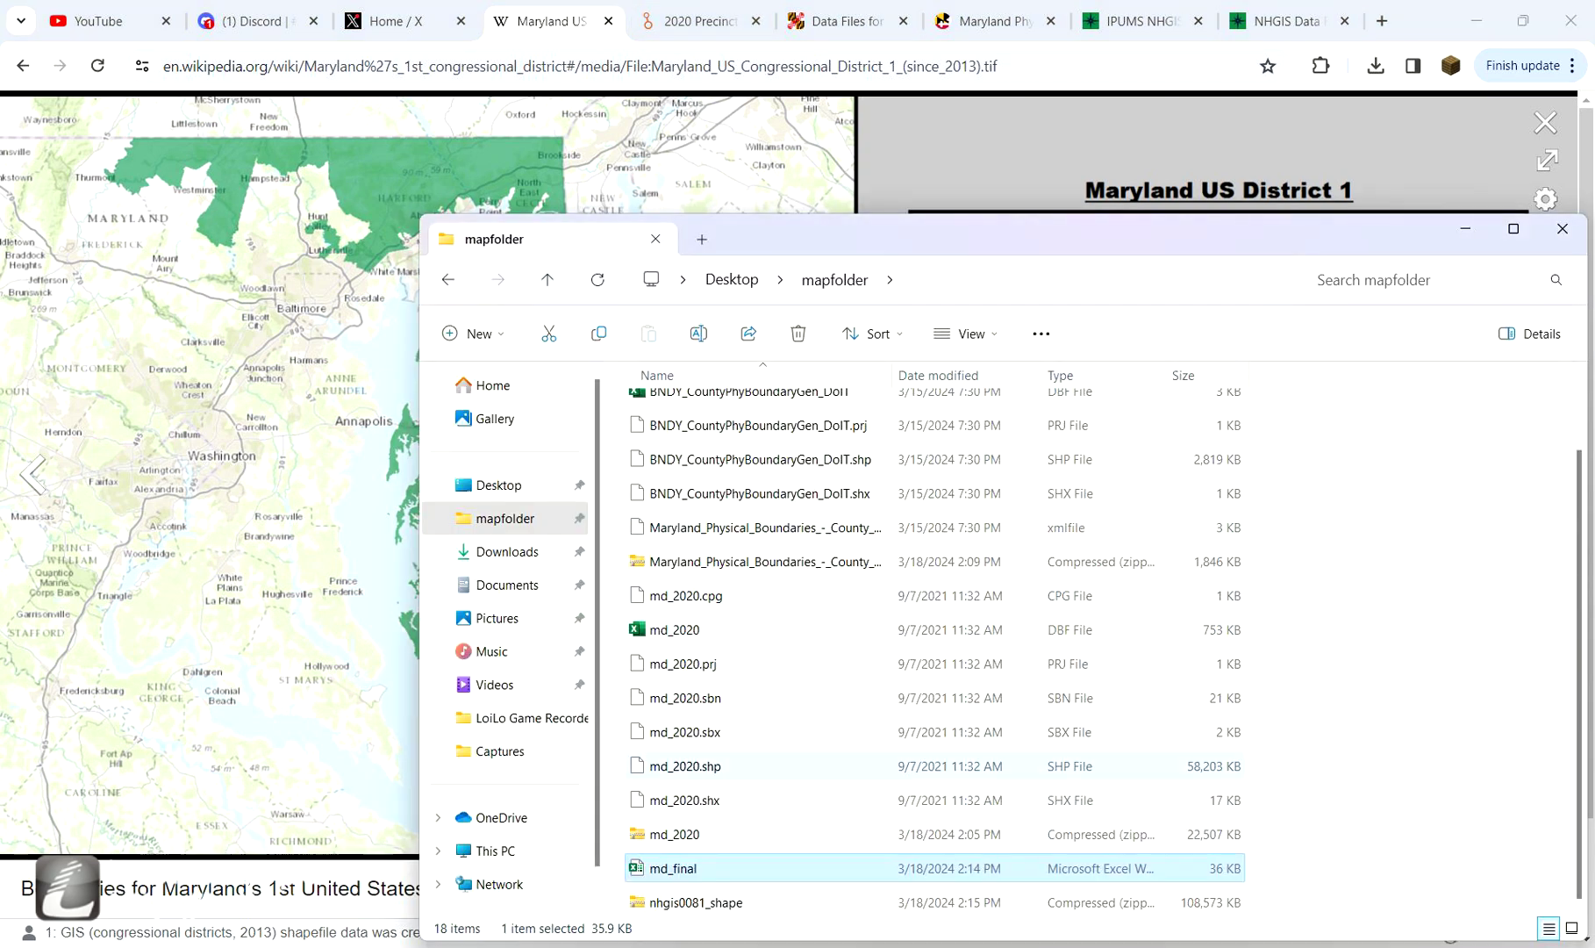
scroll(742, 698, "up", 2)
double_click(750, 477)
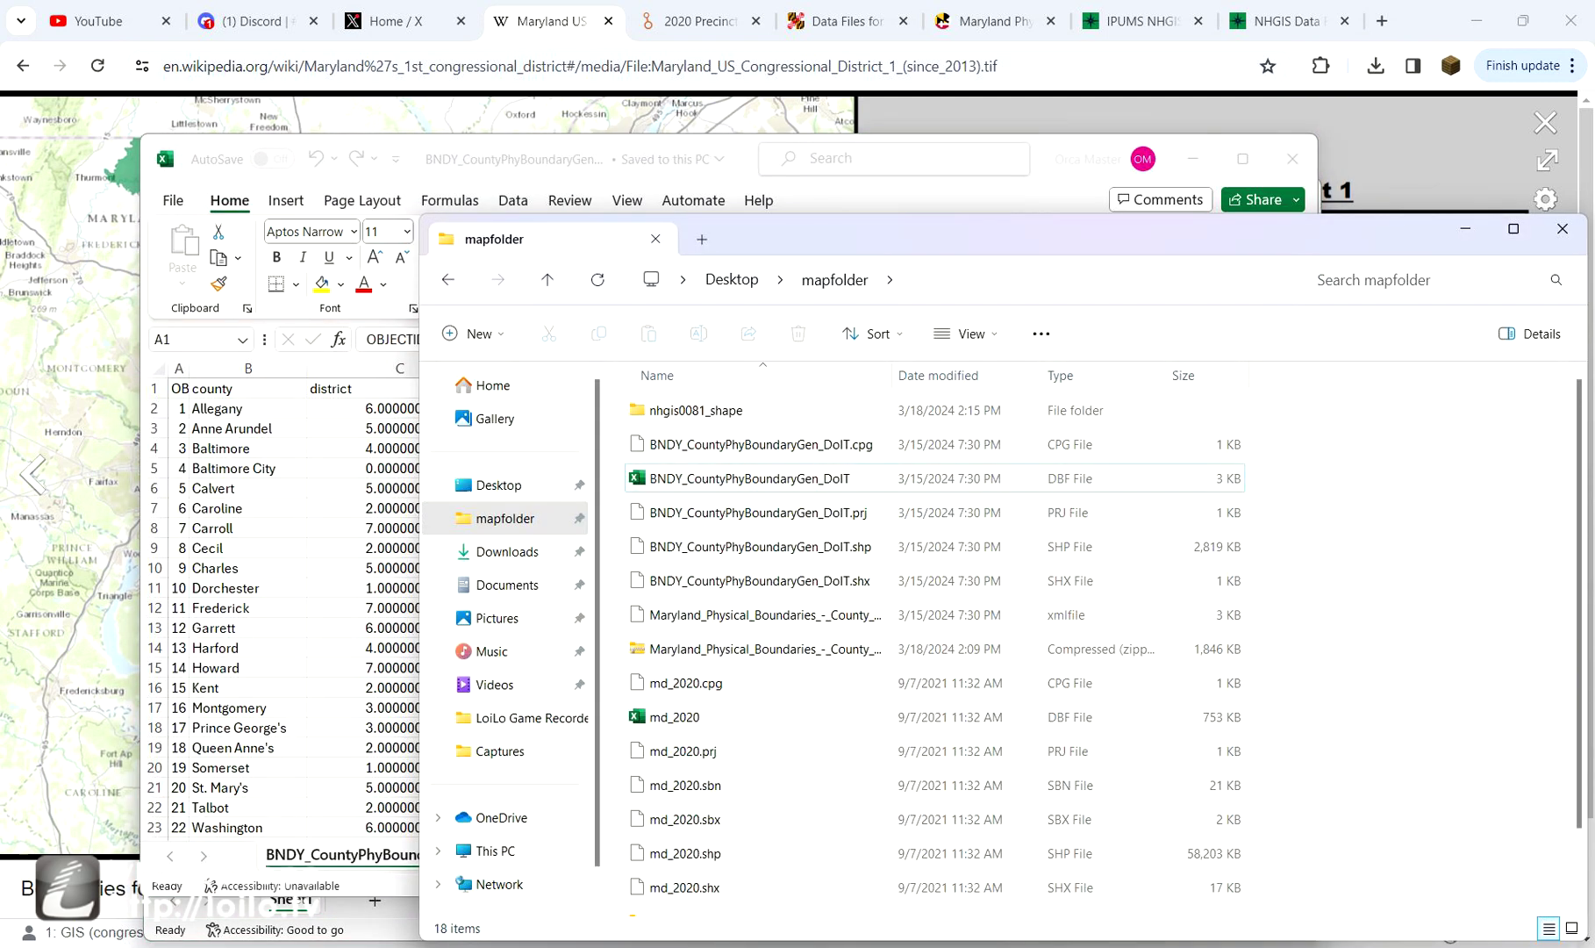
mouse_move(249, 449)
left_mouse_down()
mouse_move(248, 529)
mouse_move(248, 469)
left_mouse_up()
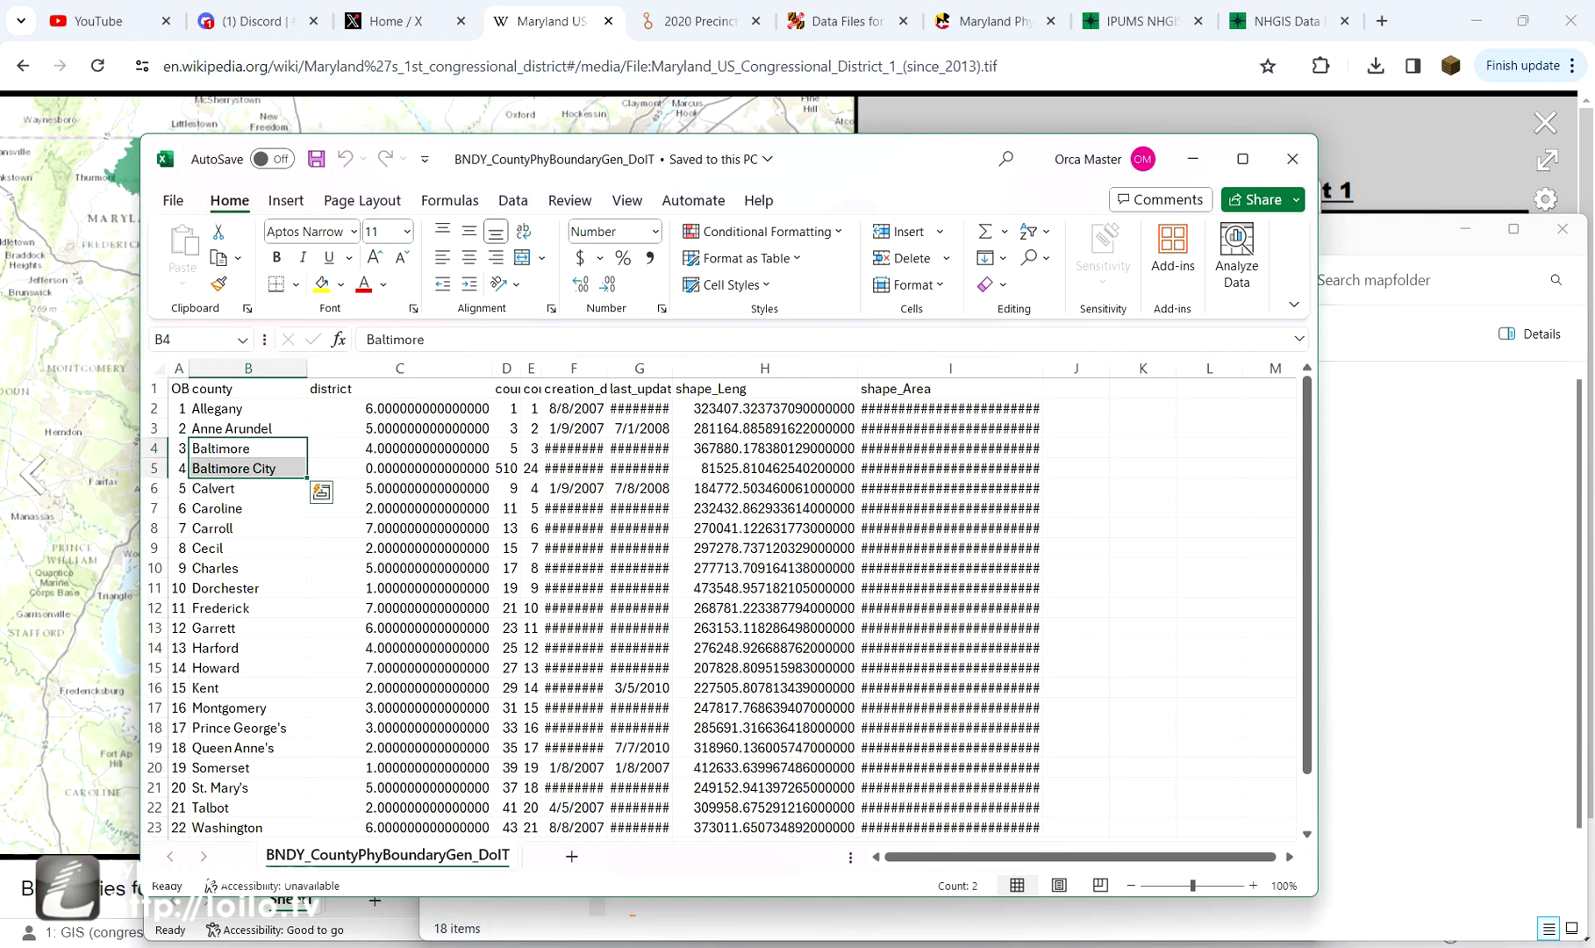
- Compare the ID and county values of the Baltimore and Baltimore City rows in the county boundary table
left_click_drag(178, 448, 178, 468)
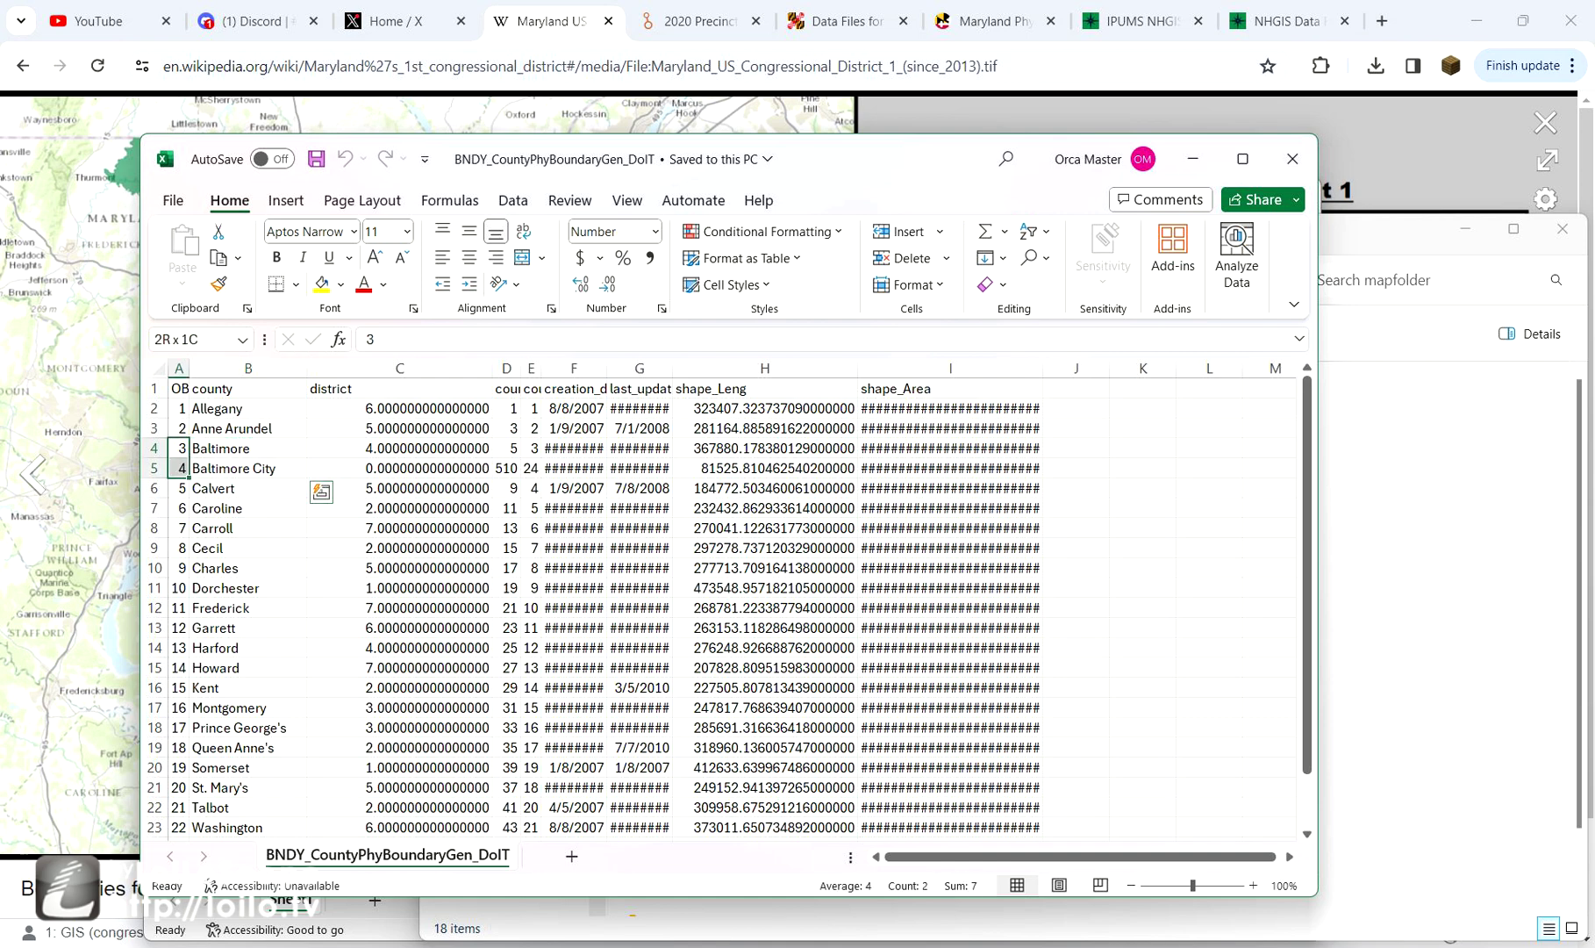
left_click(224, 449)
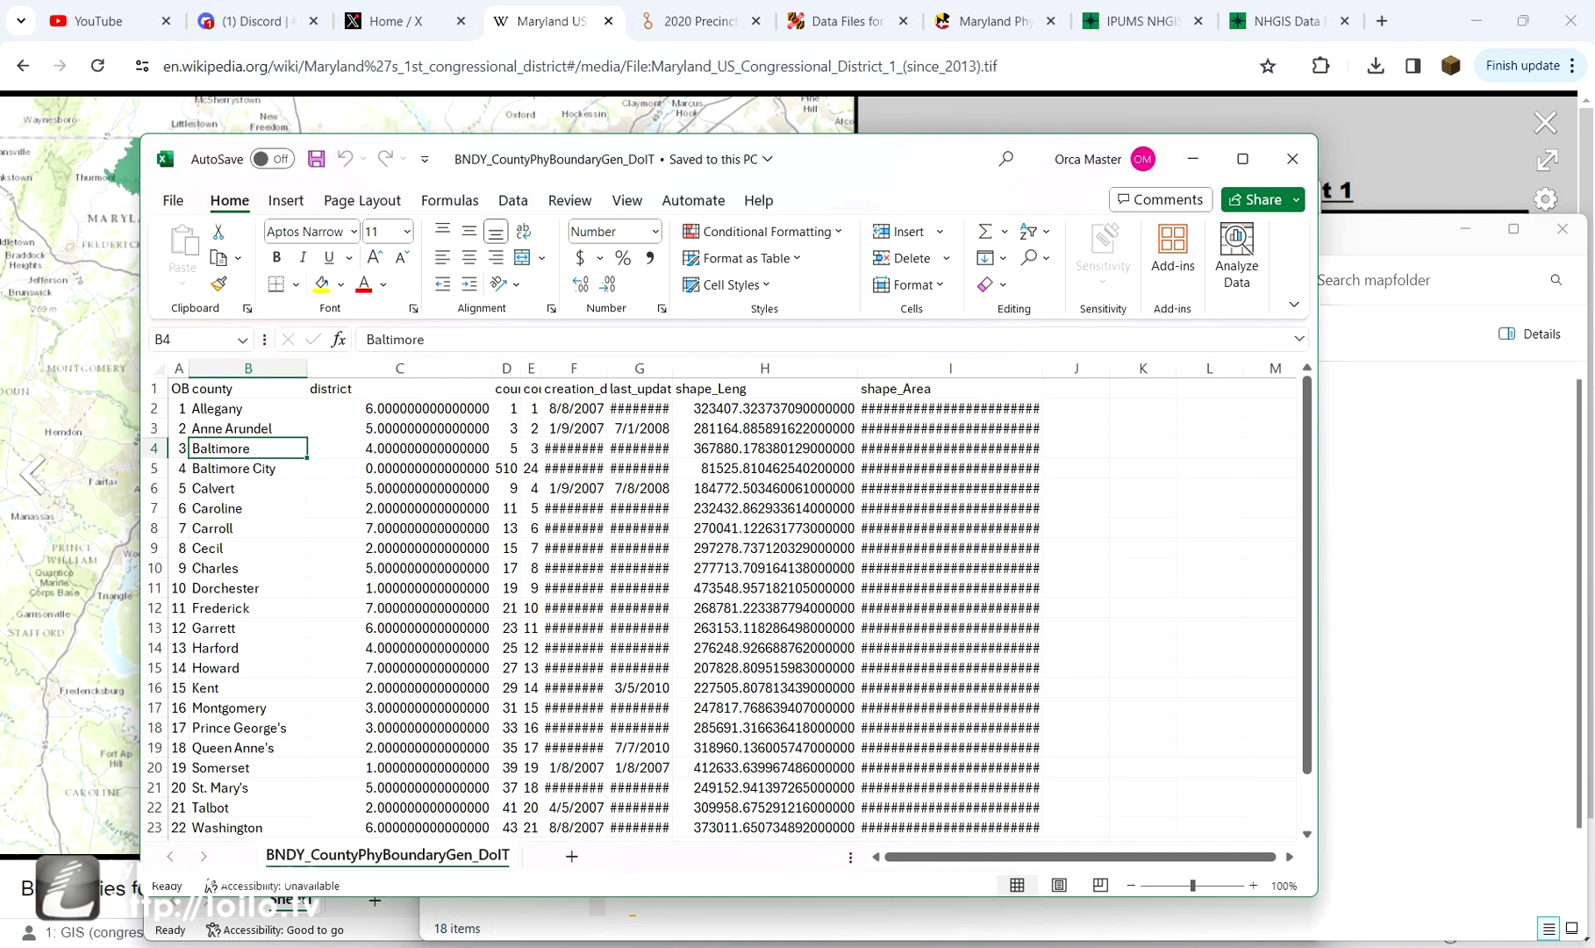
left_click(237, 469)
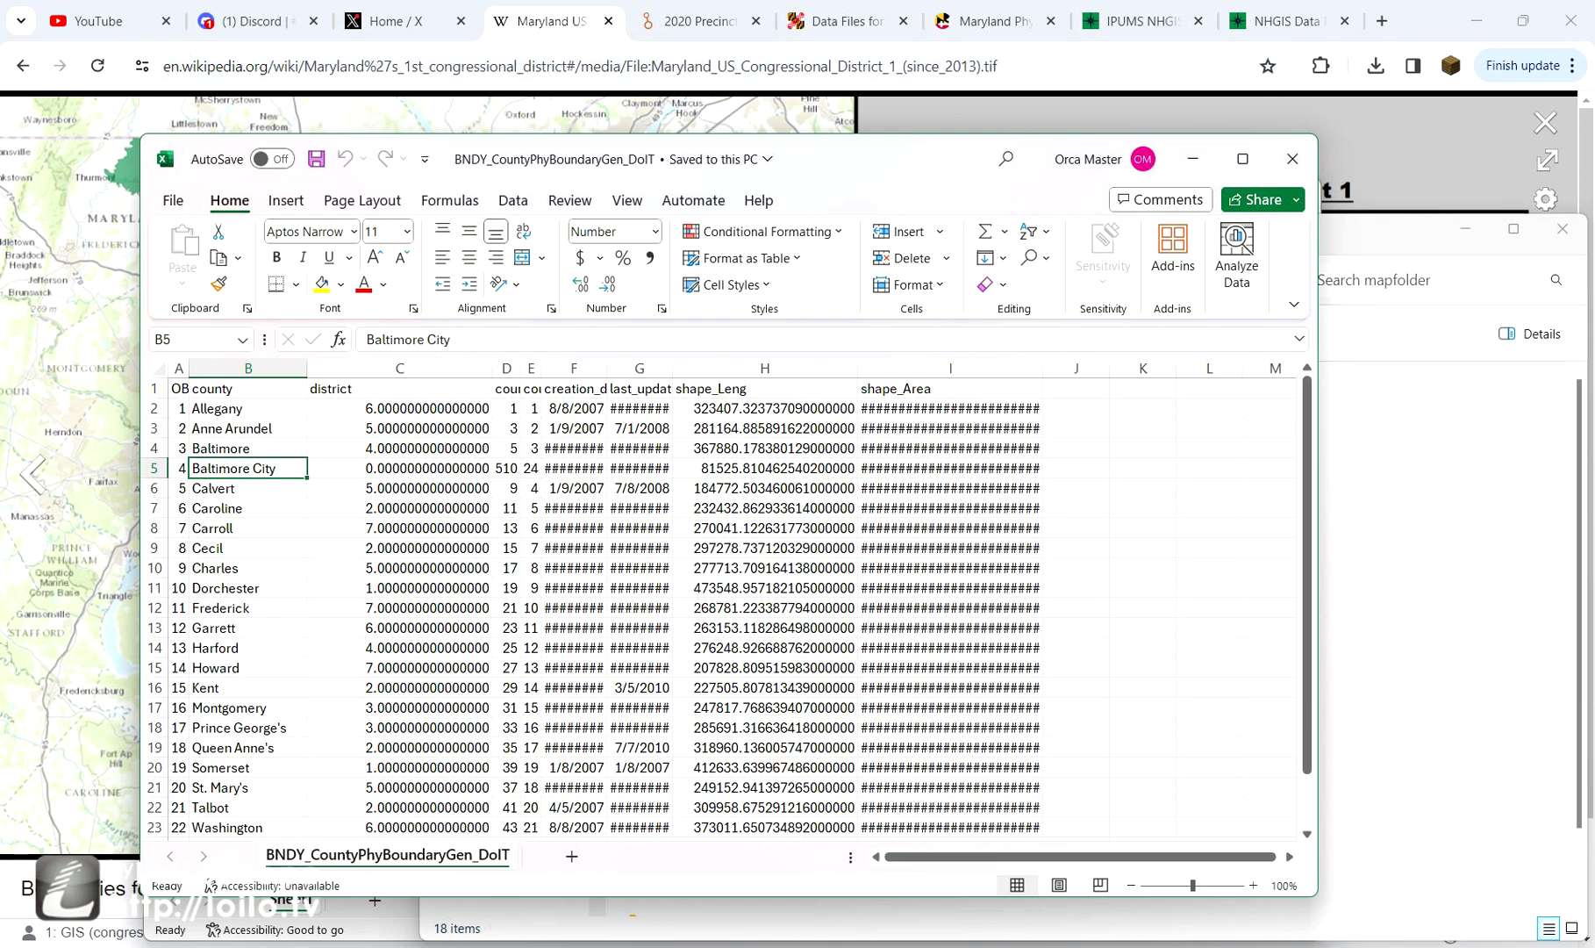
left_click(230, 448)
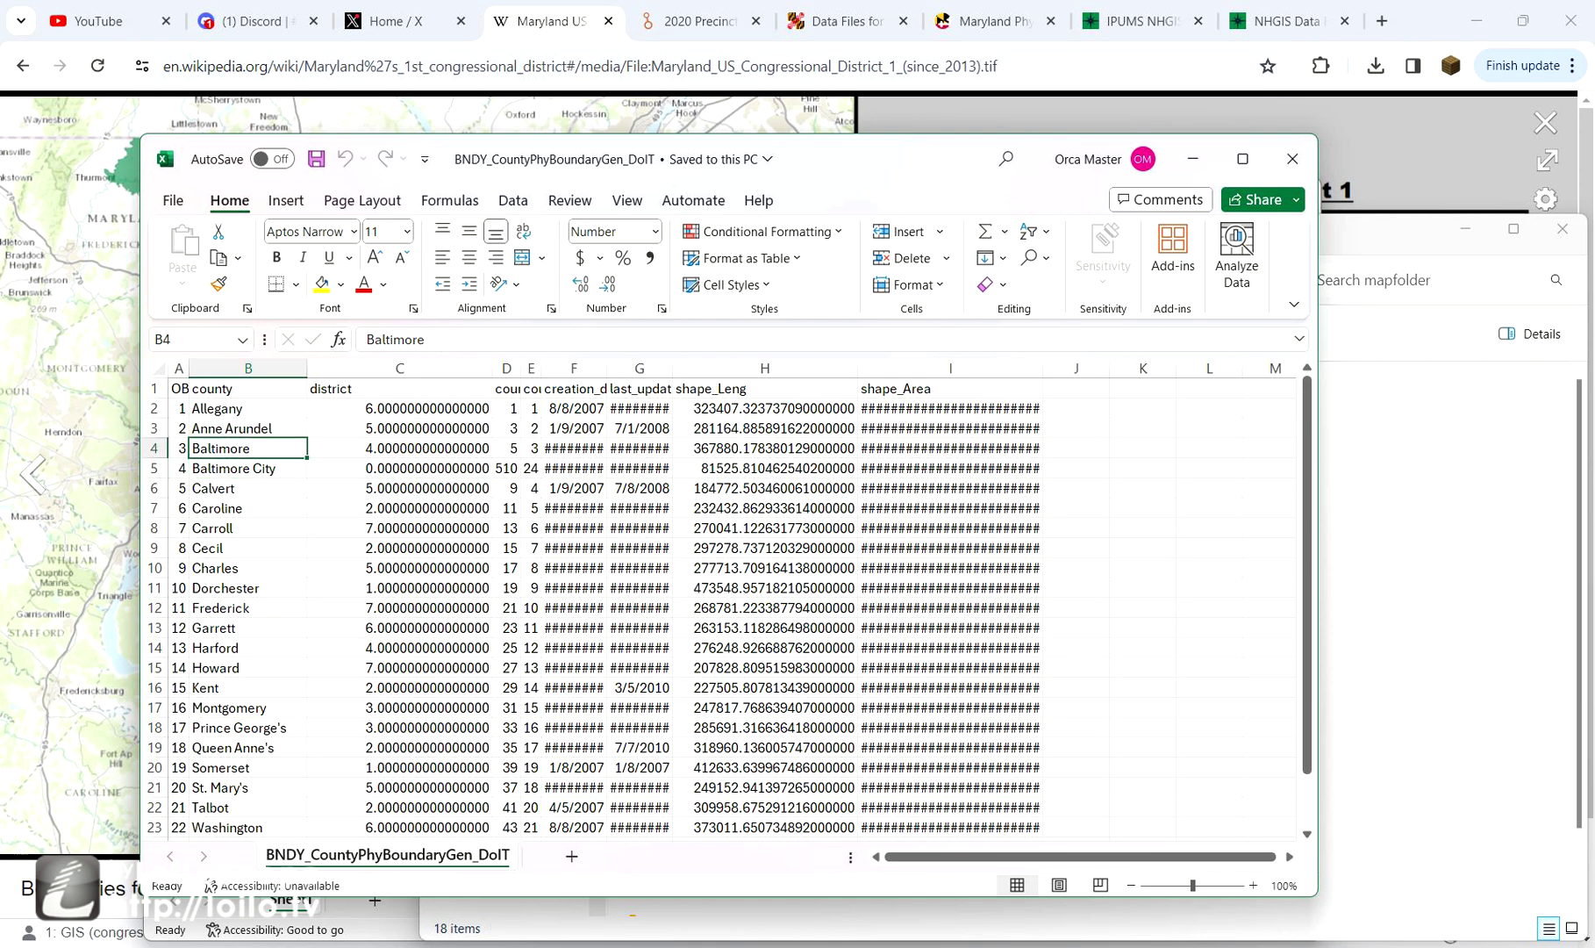
left_click(234, 468)
left_click(226, 448)
left_click_drag(233, 468, 227, 448)
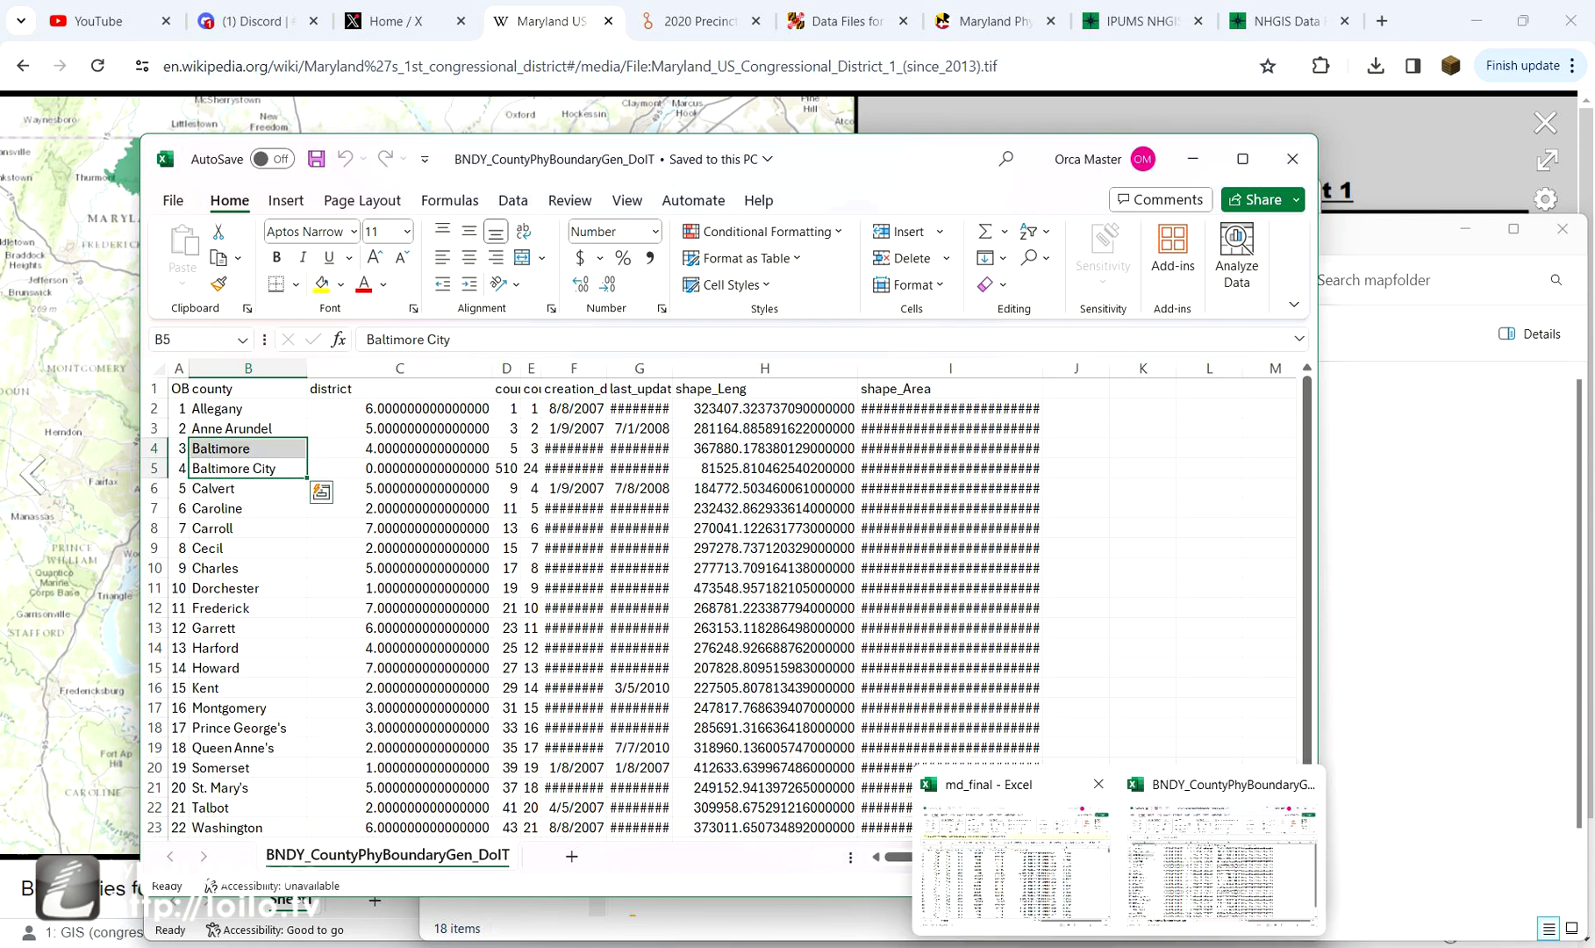
- Swap the two Baltimore IDs by setting Baltimore's ID to 4 and Baltimore City's ID to 3
left_click(180, 448)
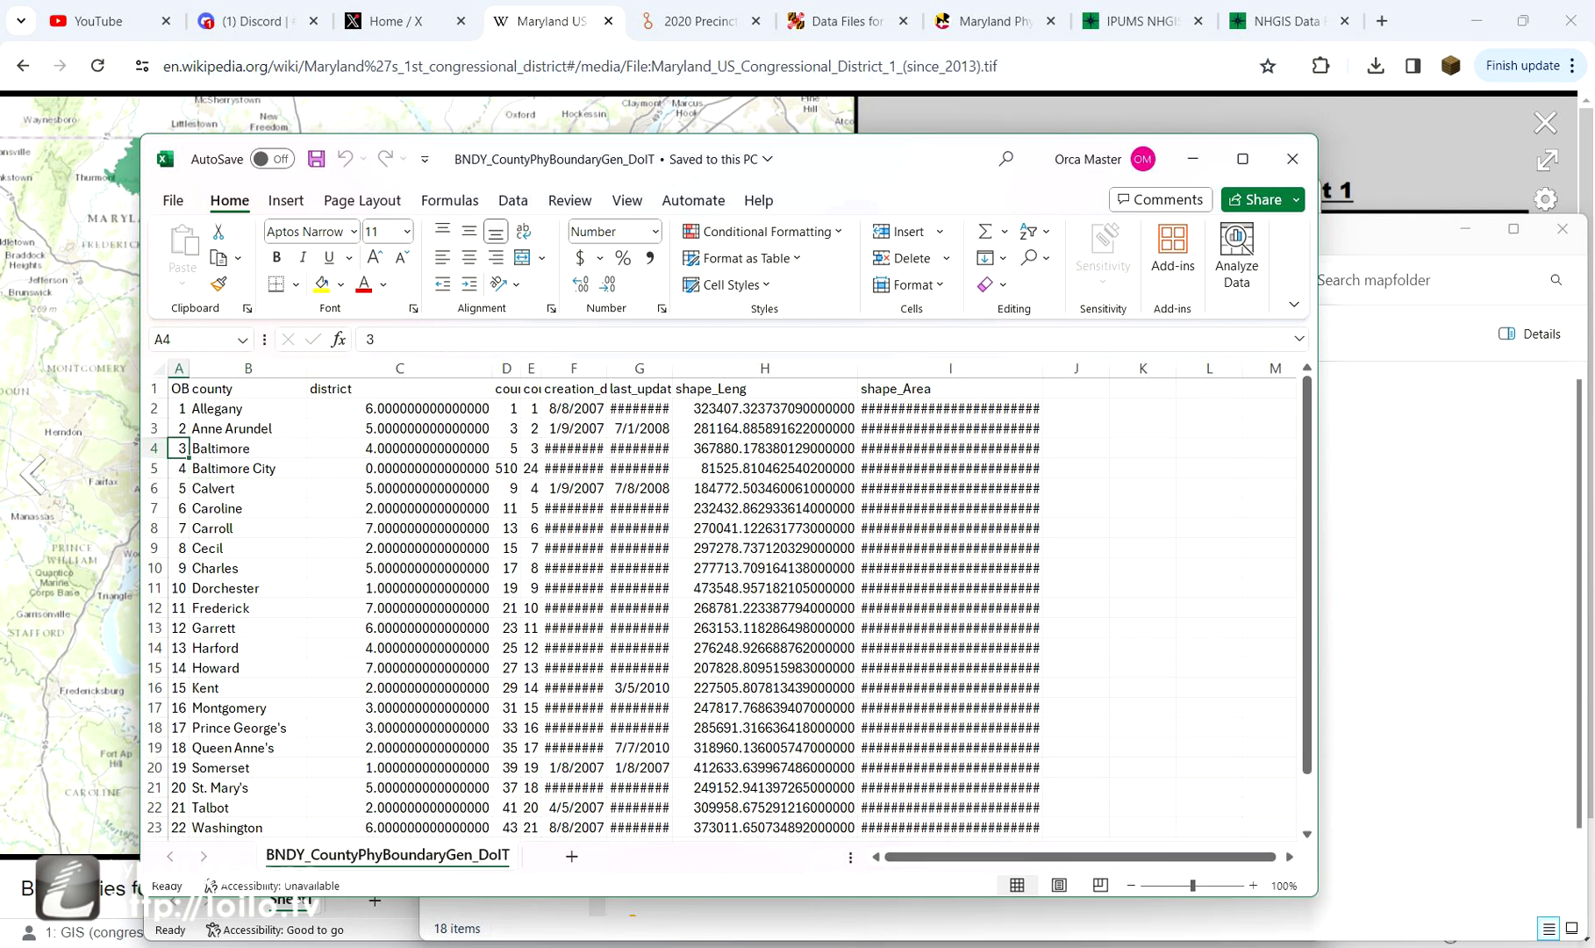
type("4")
key("Return")
type("3")
key("Return")
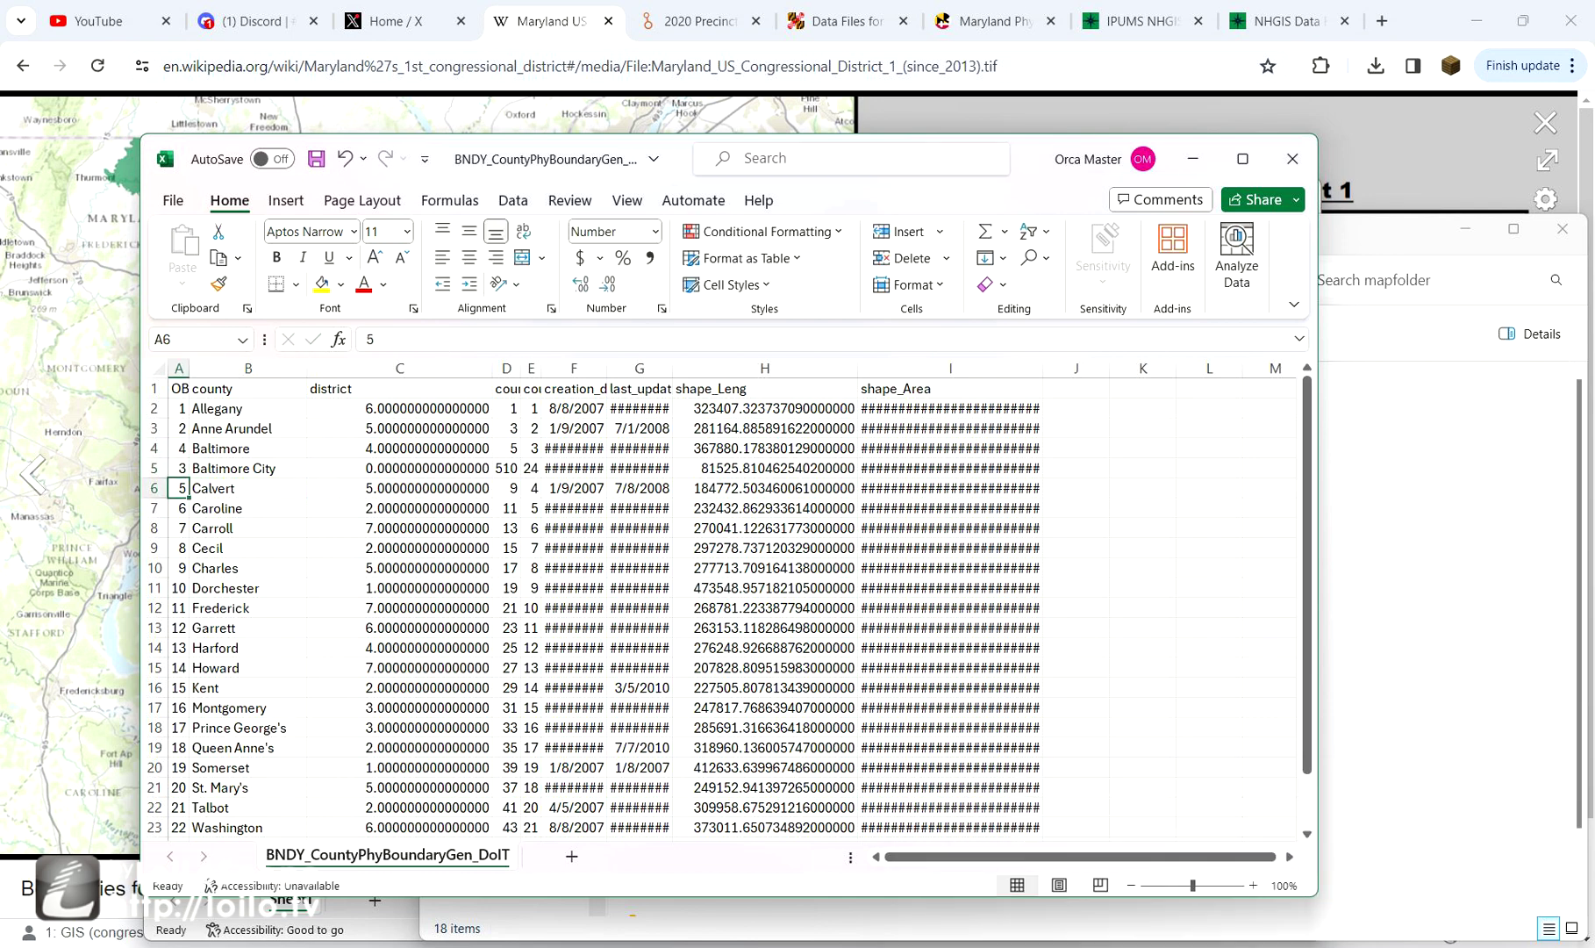
- Switch to the md_final workbook and check the Baltimore precinct names and lookup formula in its NAME column
left_click(1009, 847)
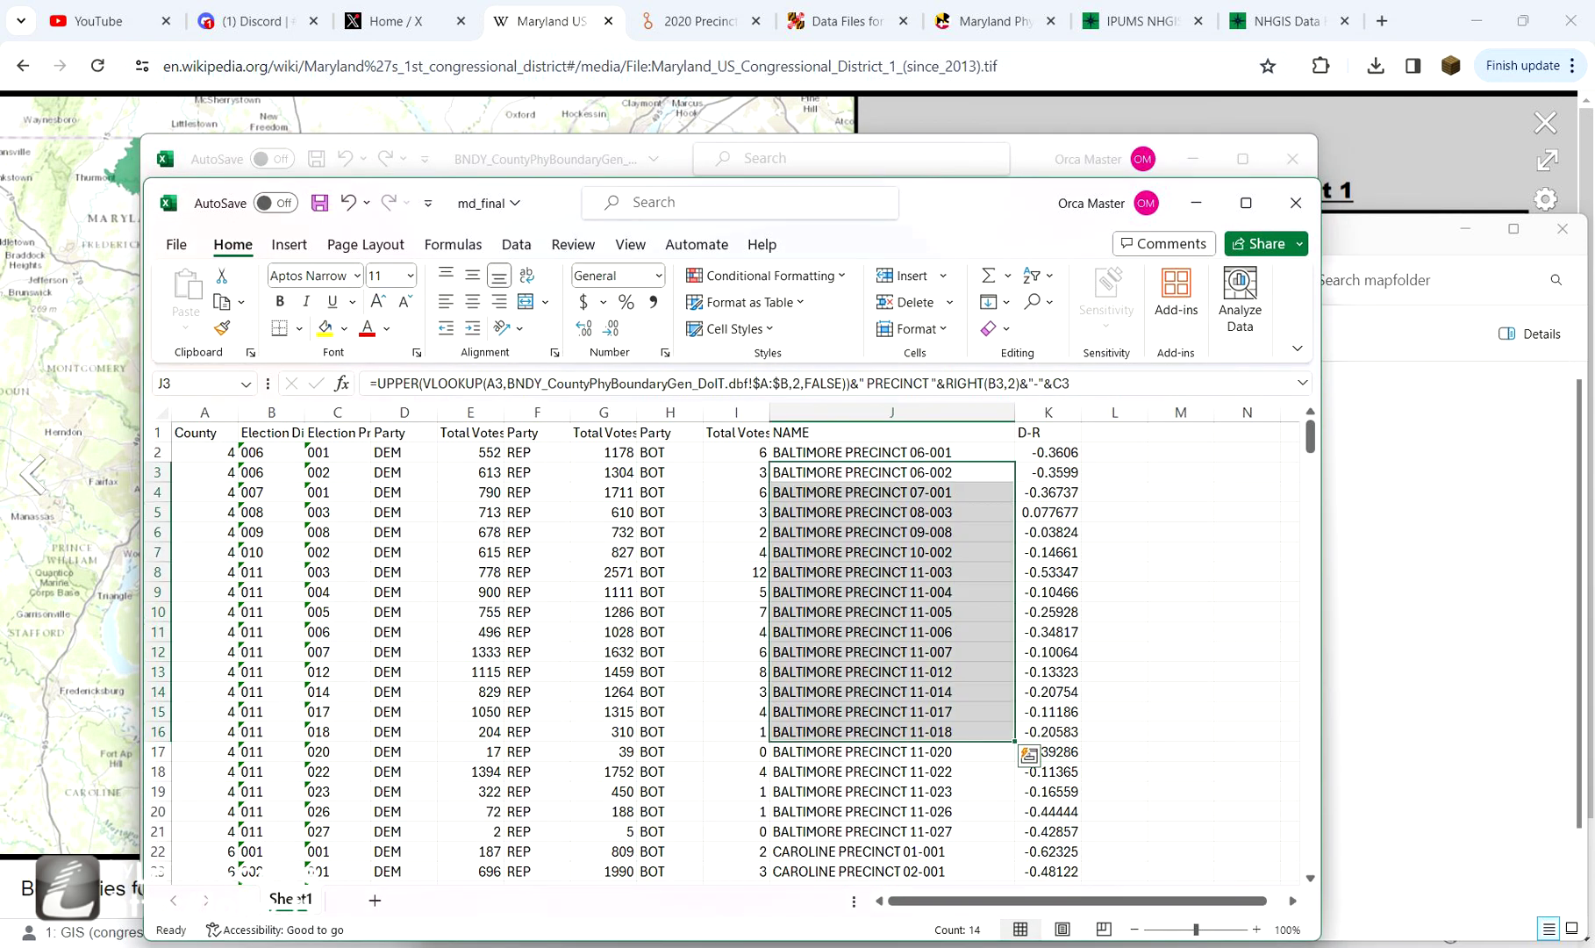
left_click(891, 532)
scroll(892, 531, "down", 5)
scroll(891, 532, "up", 5)
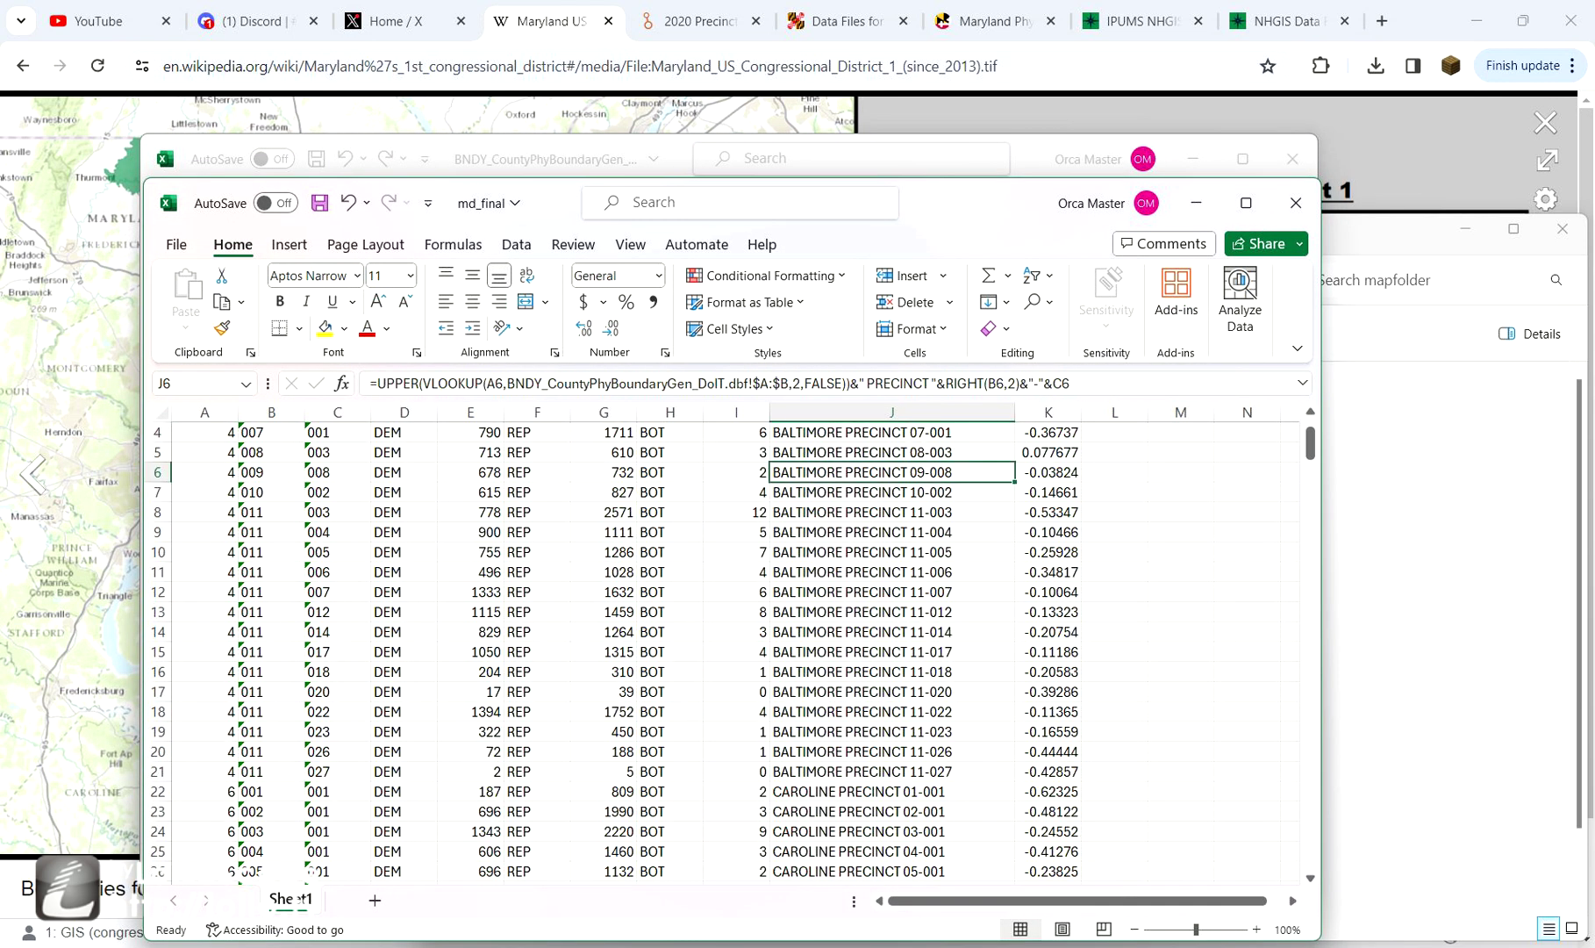
- Switch to QGIS and select eight of the unmatched green precincts across the southern Eastern Shore in the Clipped layer
mouse_move(1073, 944)
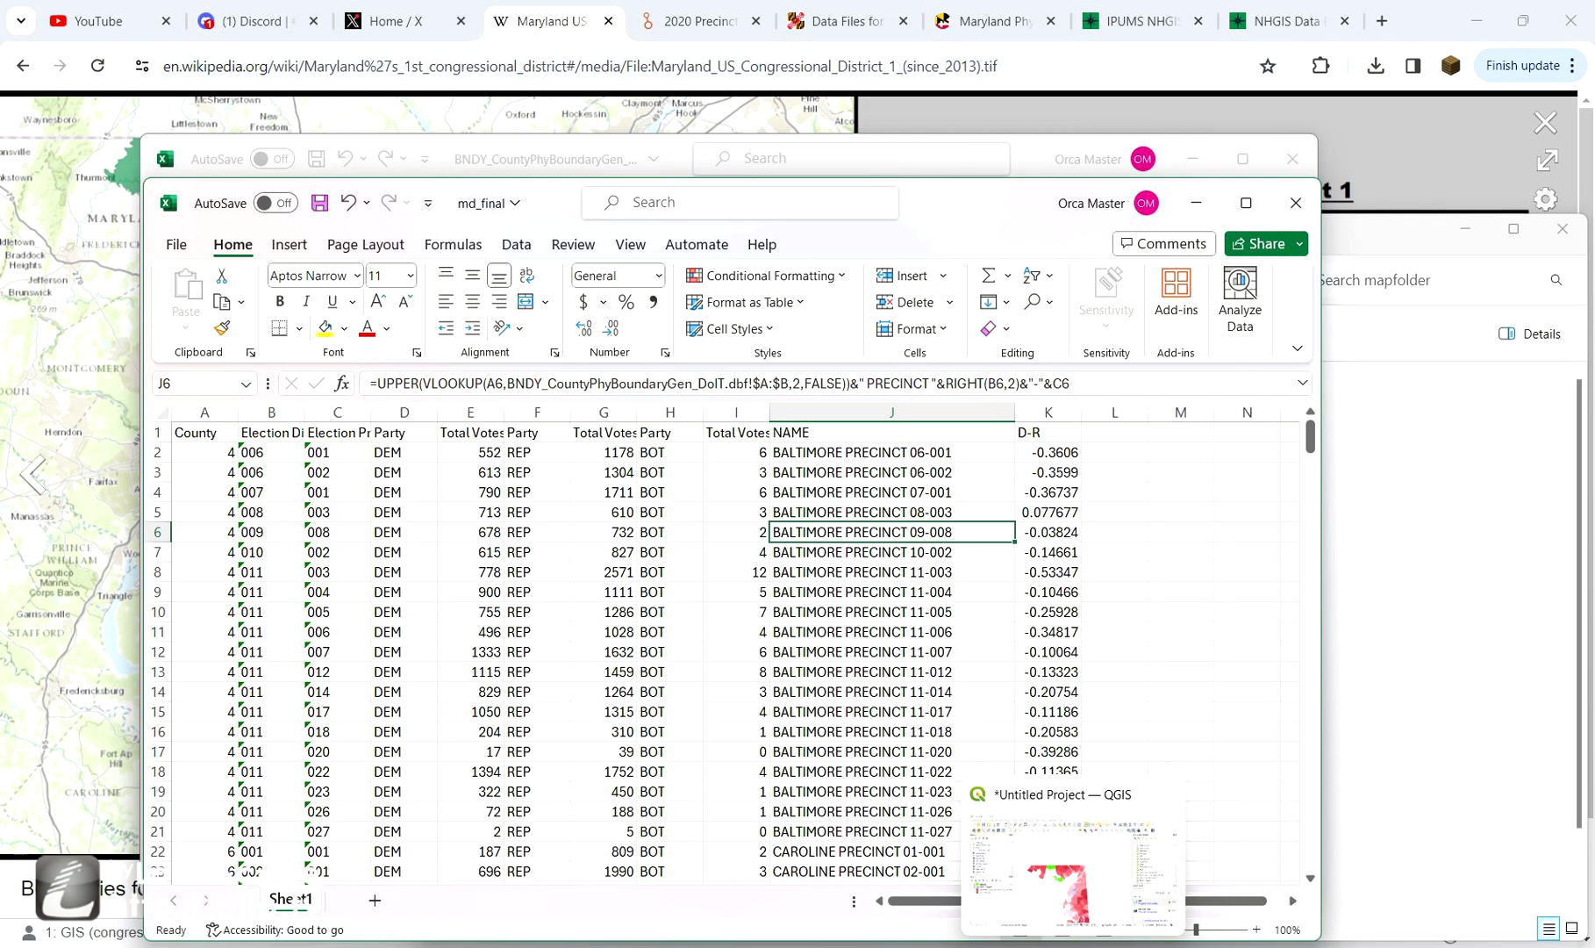
left_click(1073, 944)
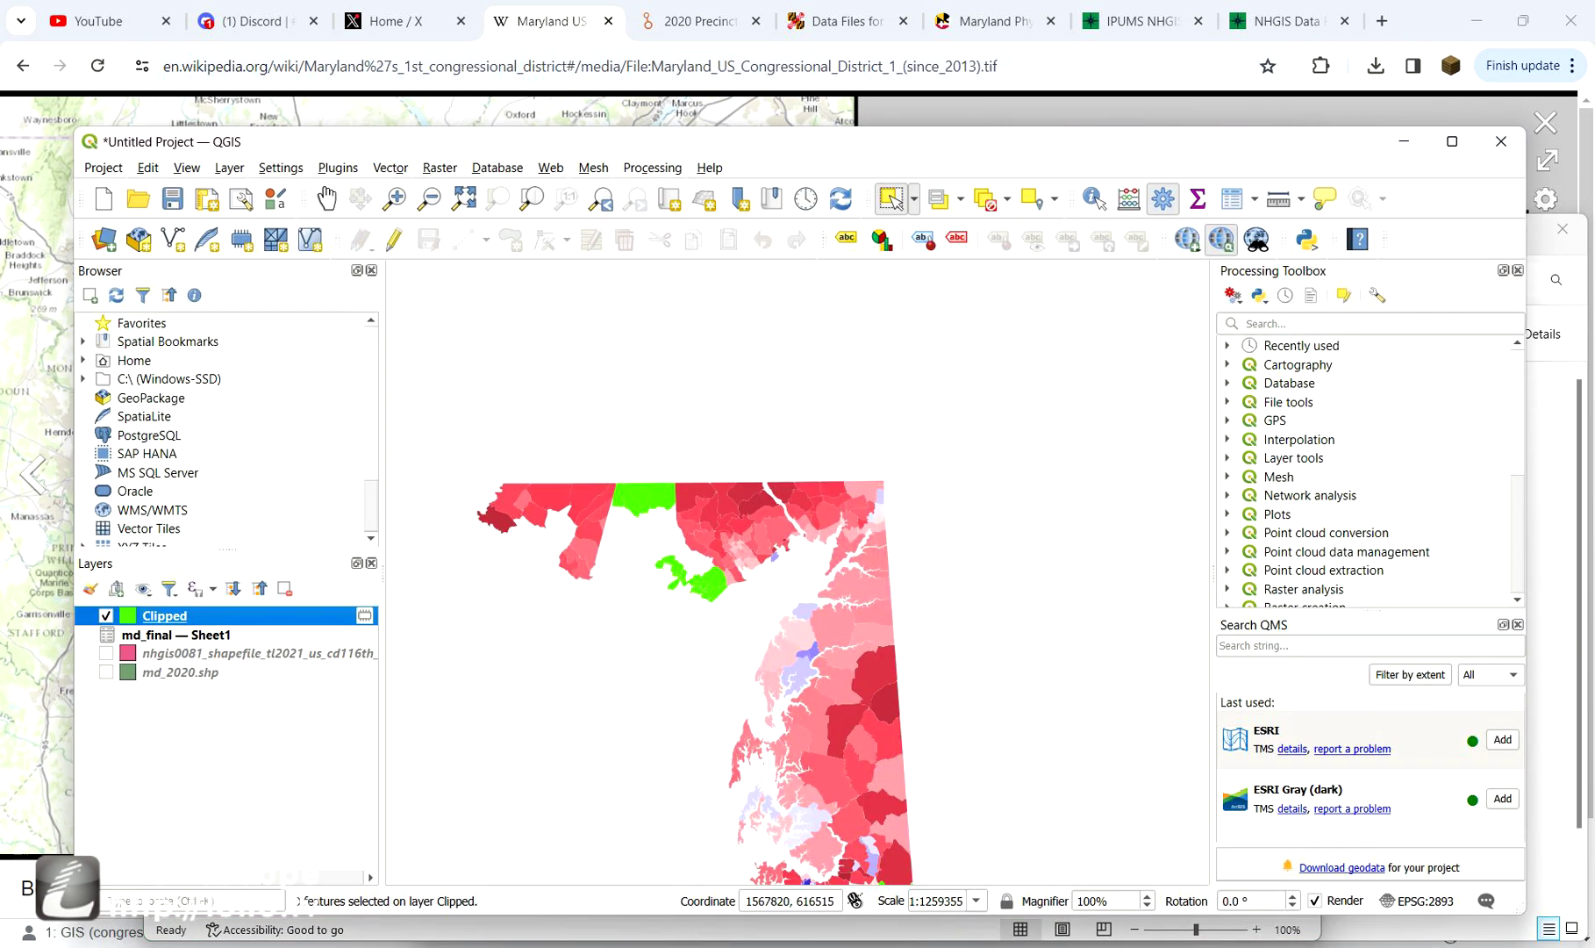
scroll(851, 838, "up", 1)
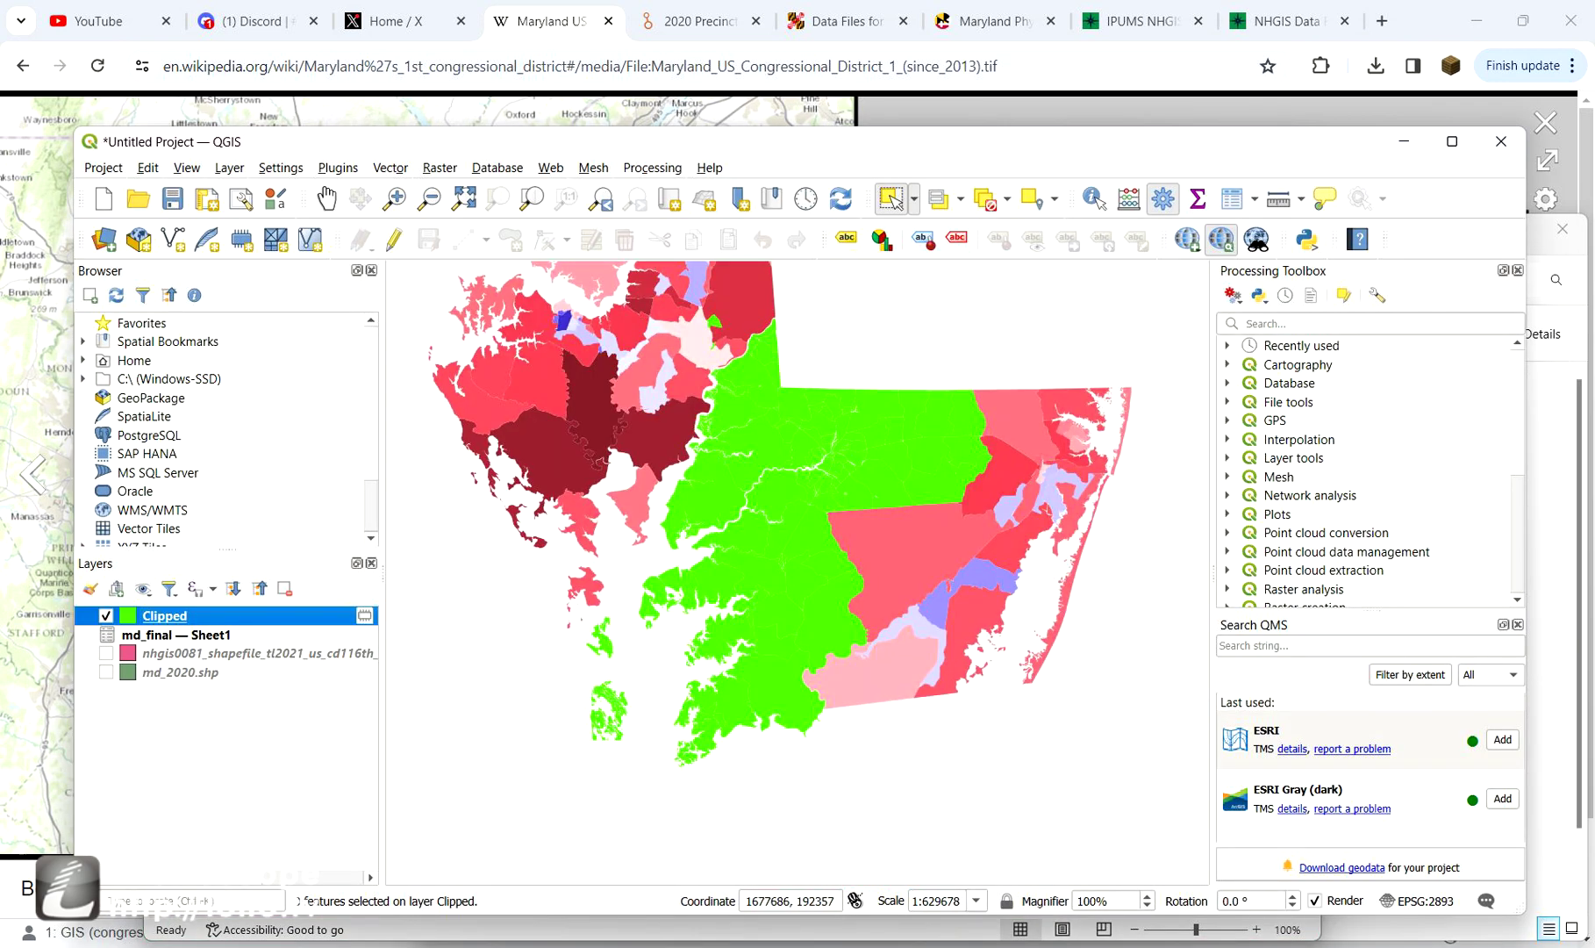
left_click(745, 573)
left_click(777, 612, "ctrl")
left_click(777, 689, "ctrl")
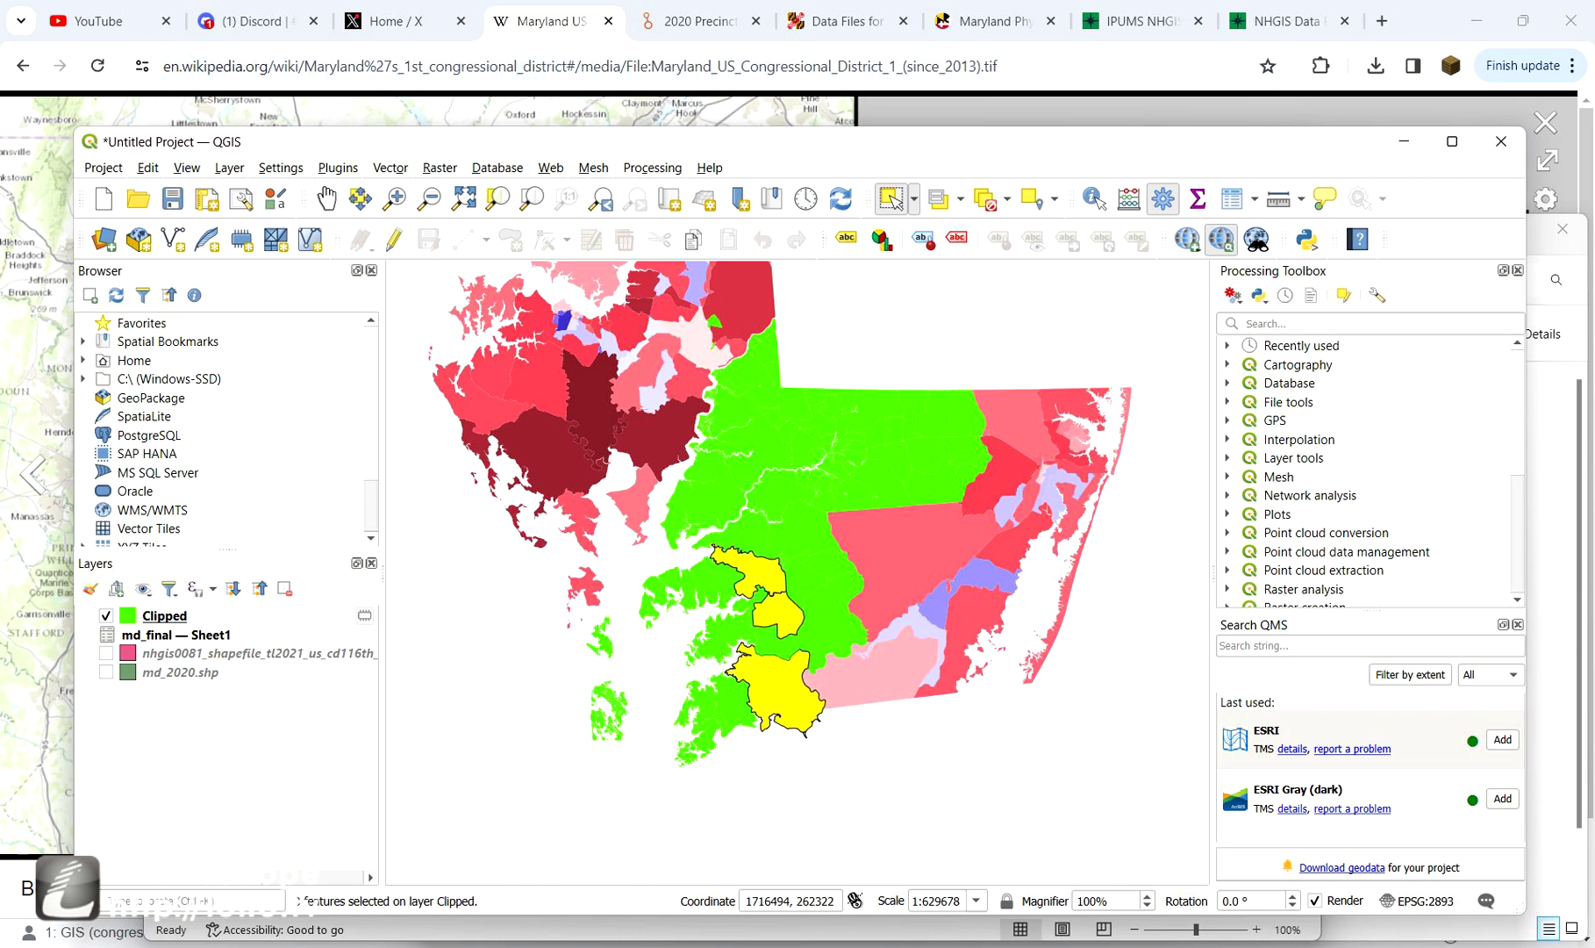
left_click(888, 460, "ctrl")
left_click(794, 403, "ctrl")
left_click(844, 429, "ctrl")
left_click(873, 405, "ctrl")
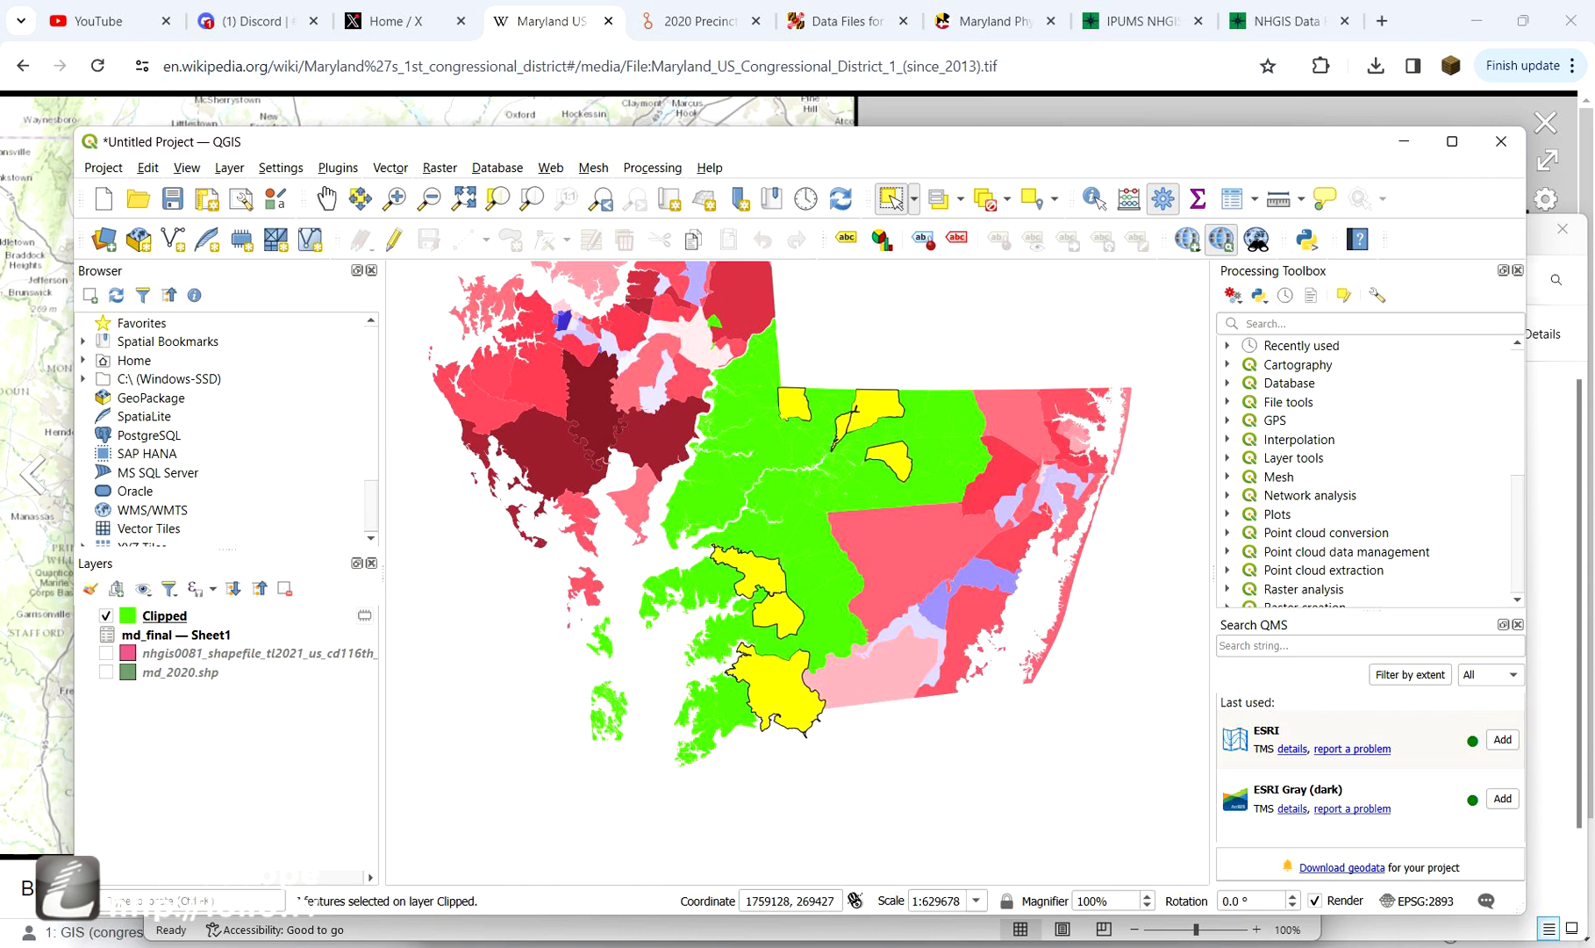
left_click(936, 411, "ctrl")
- Show only the selected features in the Clipped layer's attribute table and widen the NAME column to read the full precinct names
right_click(242, 615)
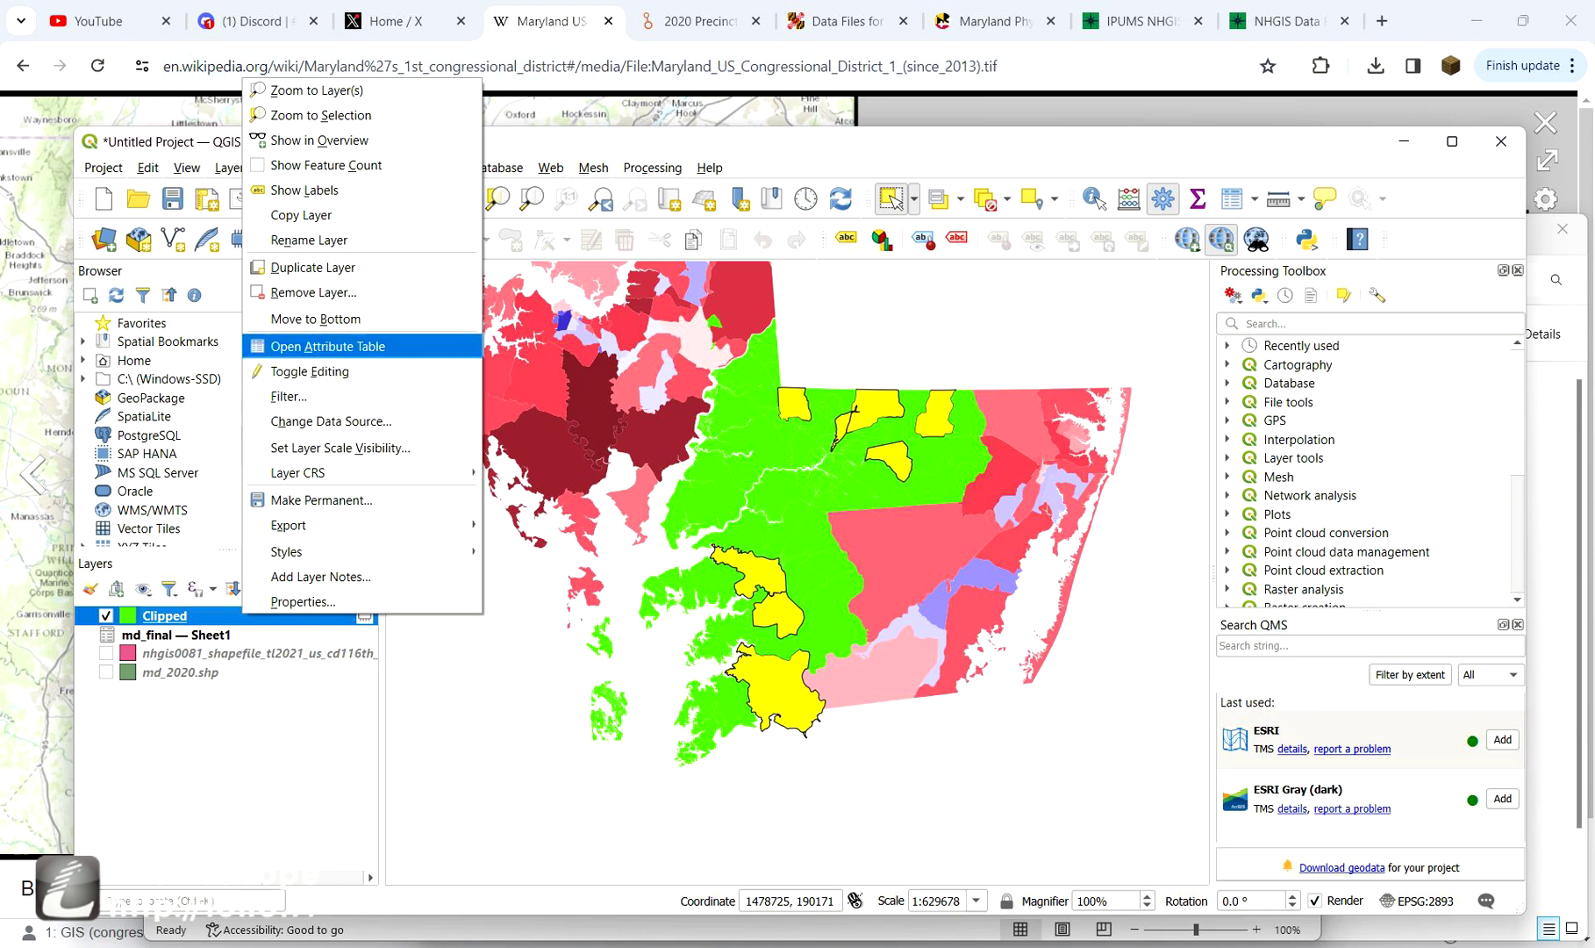
left_click(290, 342)
left_click(787, 637)
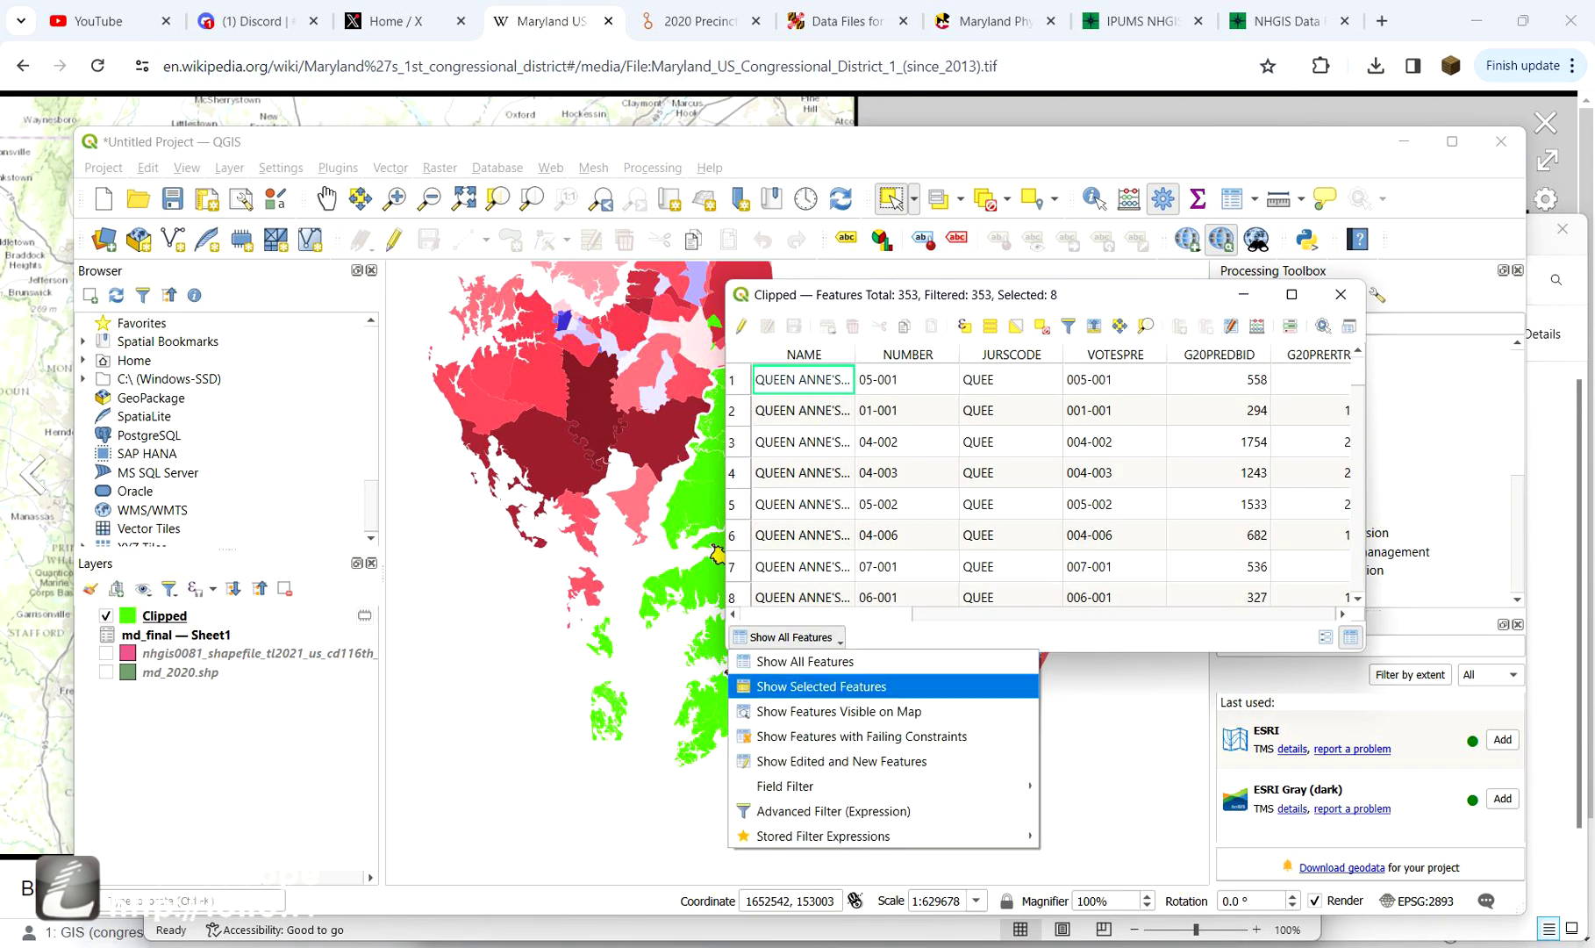
left_click(807, 684)
scroll(1040, 491, "down", 1)
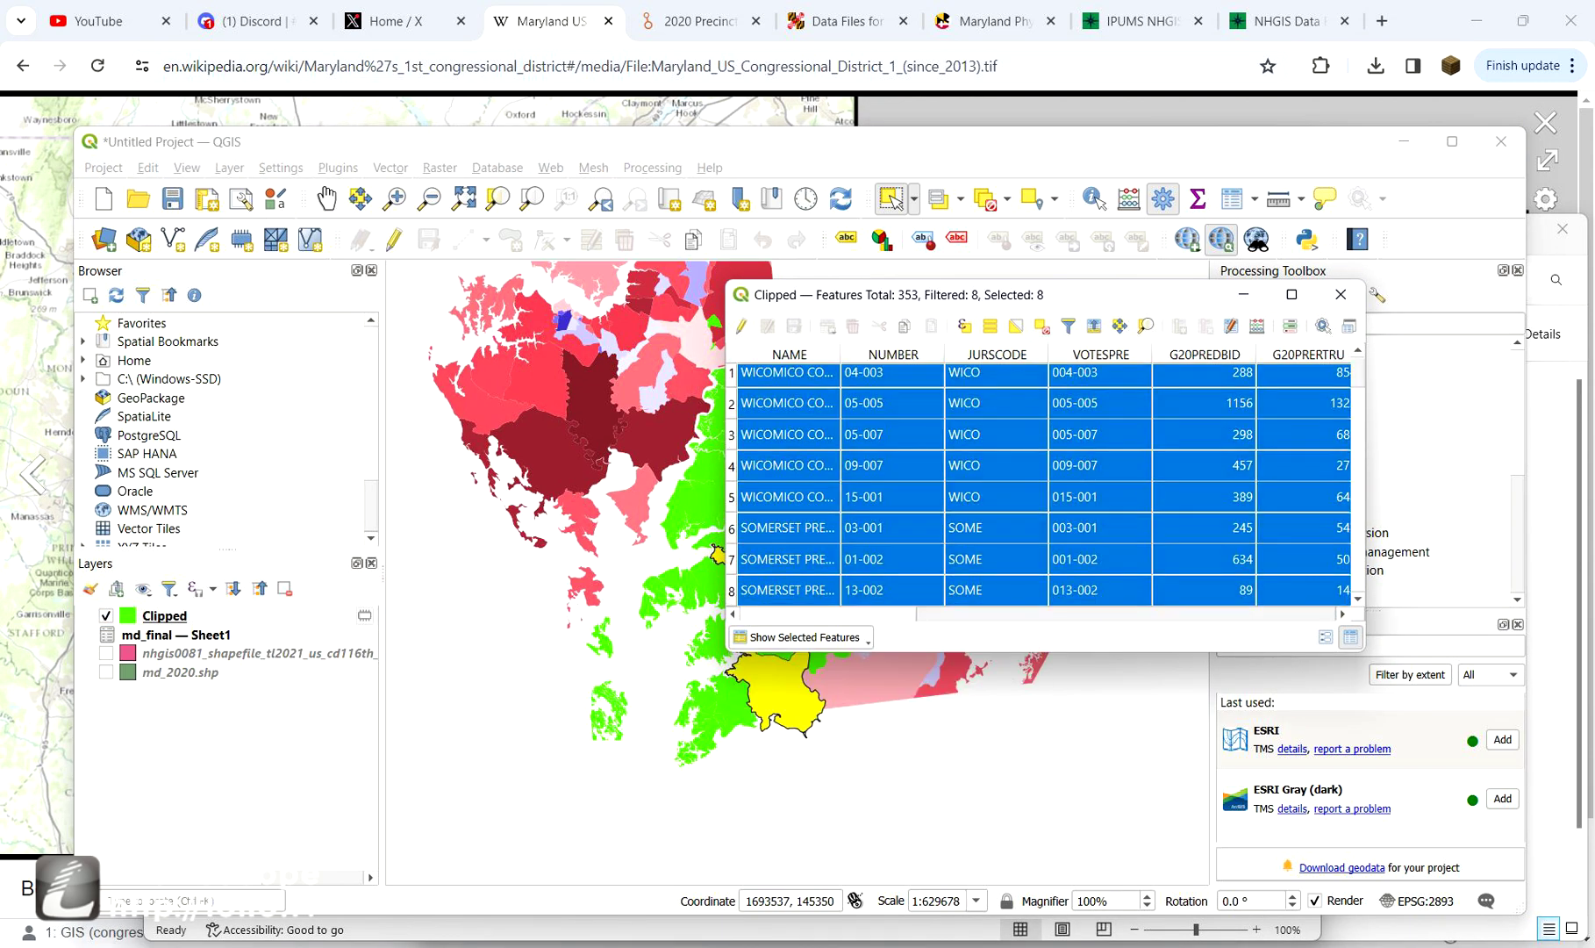
scroll(1040, 483, "up", 1)
left_click_drag(840, 353, 987, 353)
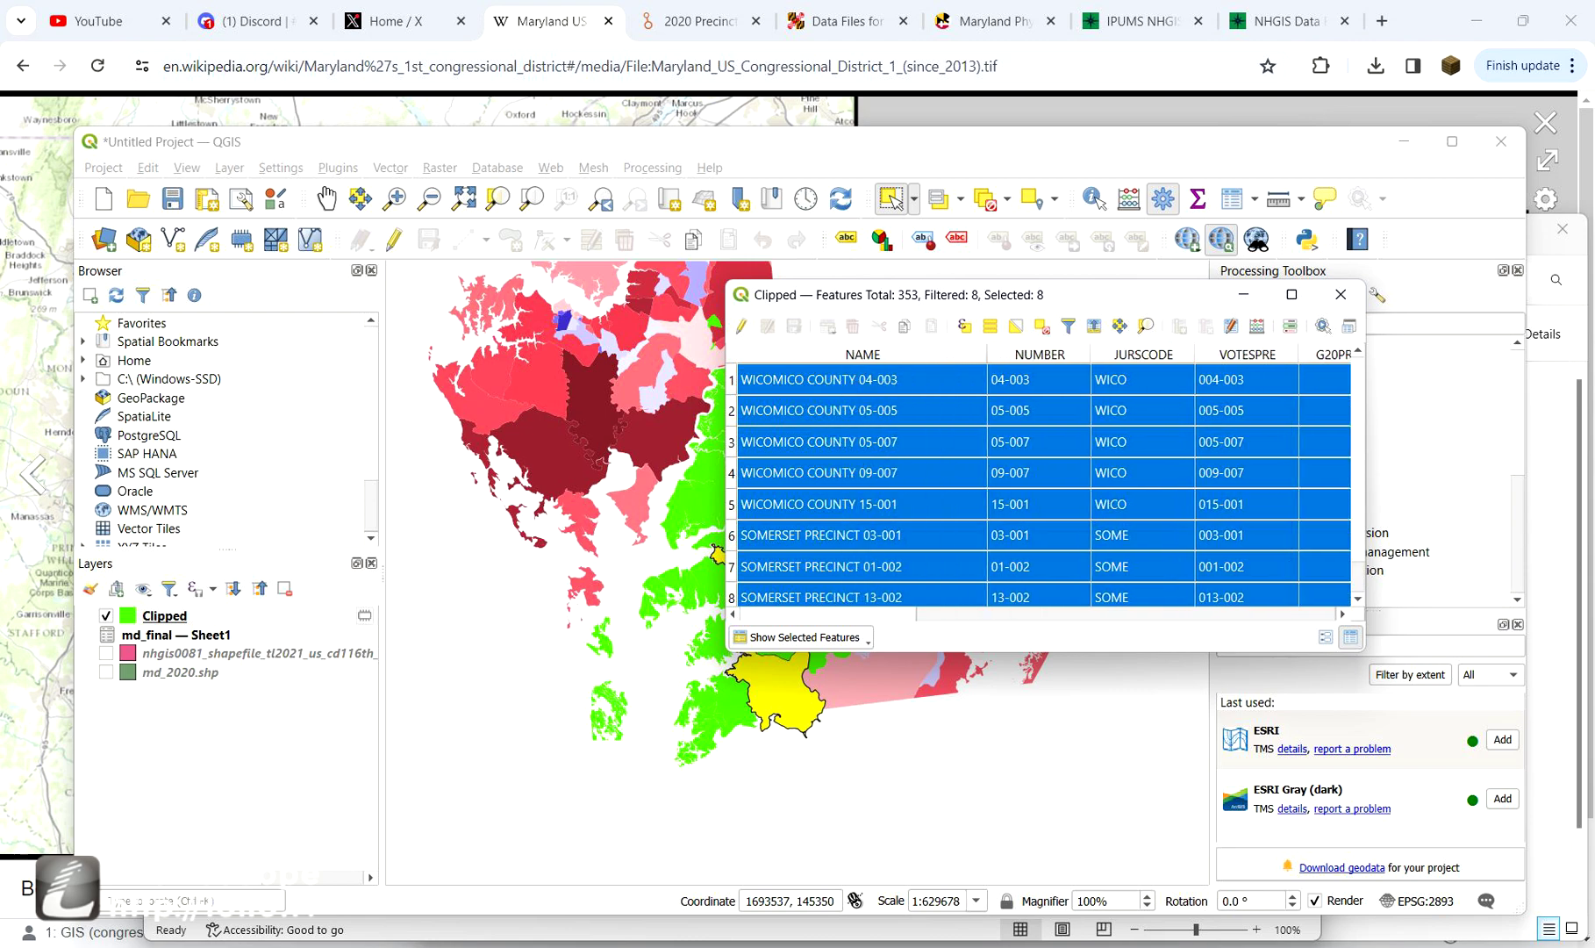
scroll(987, 482, "down", 1)
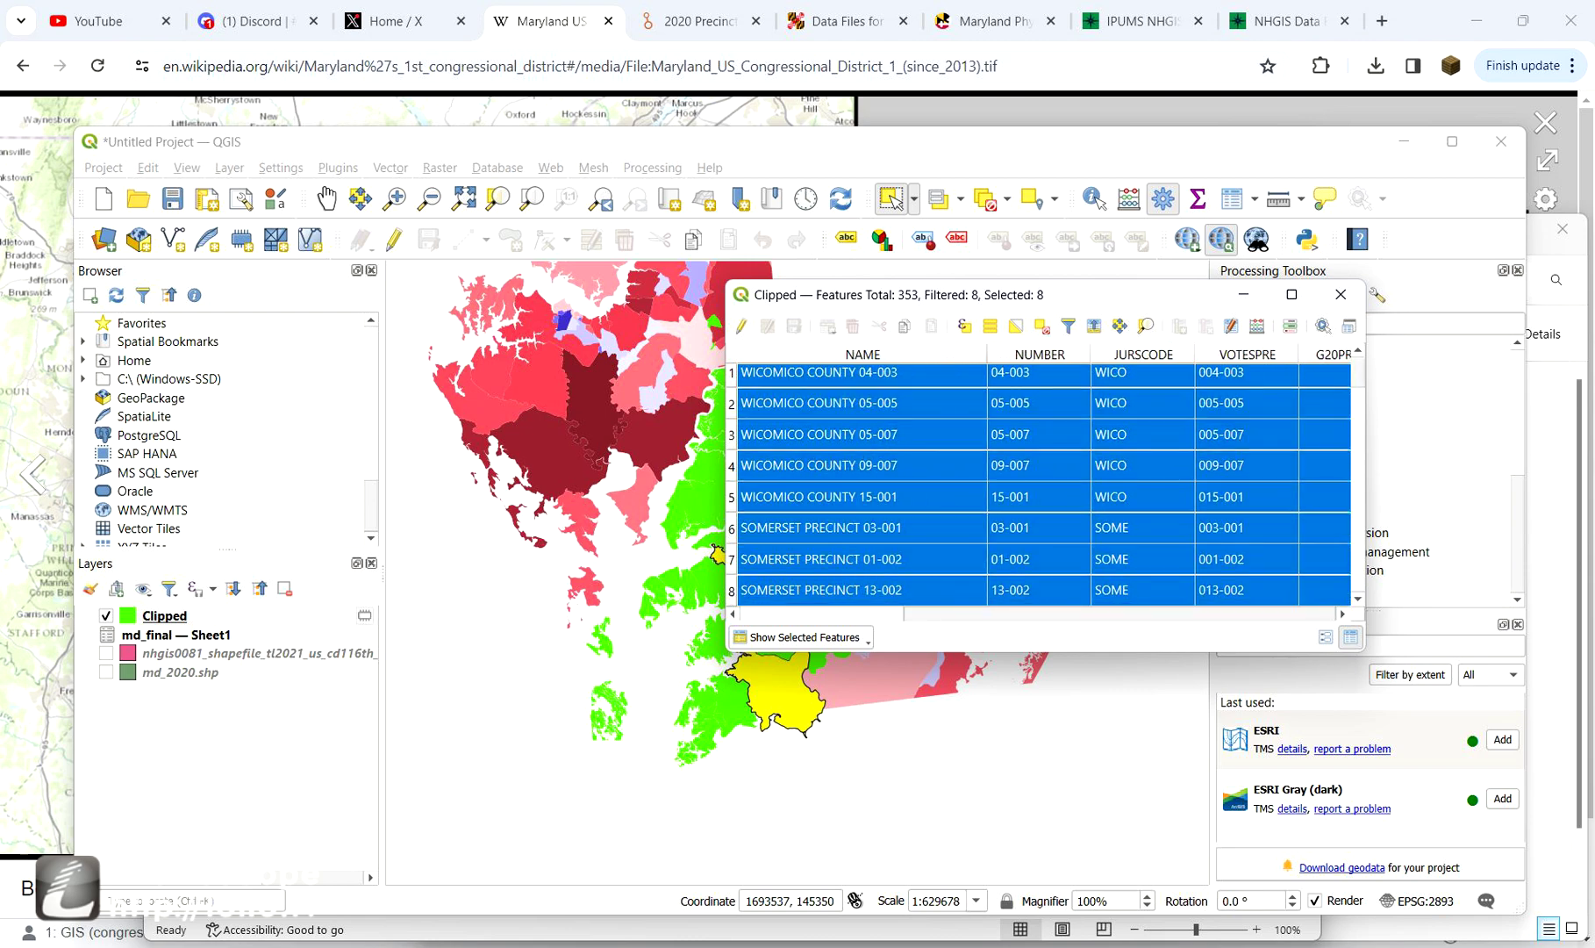
- Switch to the BNDY_CountyPhyBoundaryGen_DoIT table in Excel and compare the Somerset and St. Mary's rows
mouse_move(1119, 934)
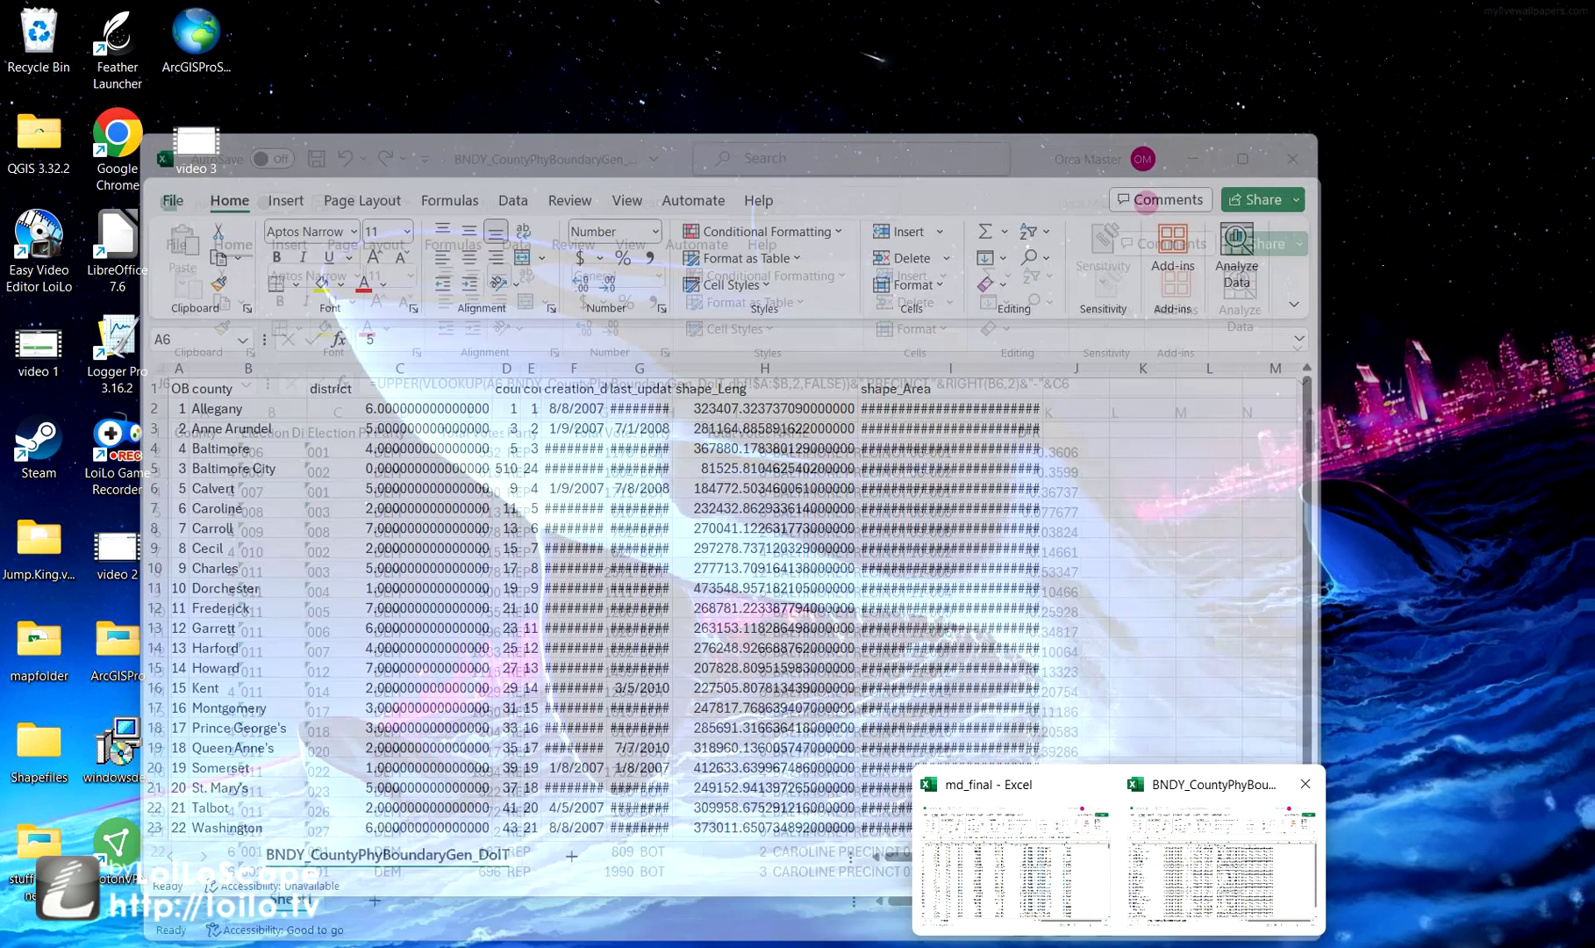
left_click(1220, 856)
scroll(729, 606, "down", 2)
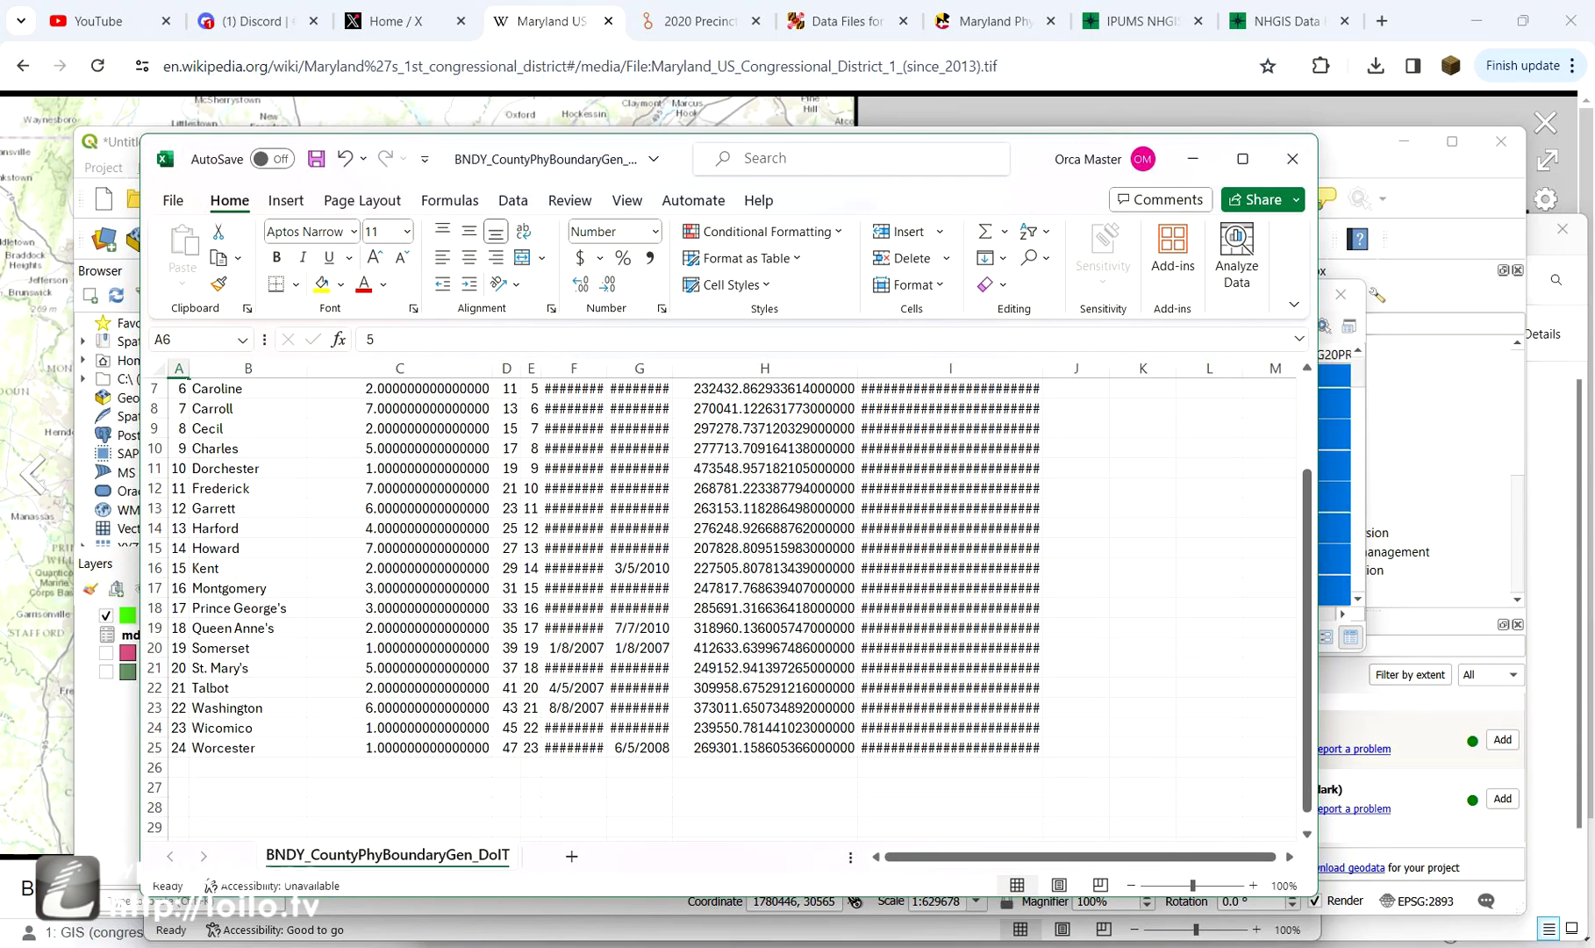
left_click(247, 648)
left_click(248, 668)
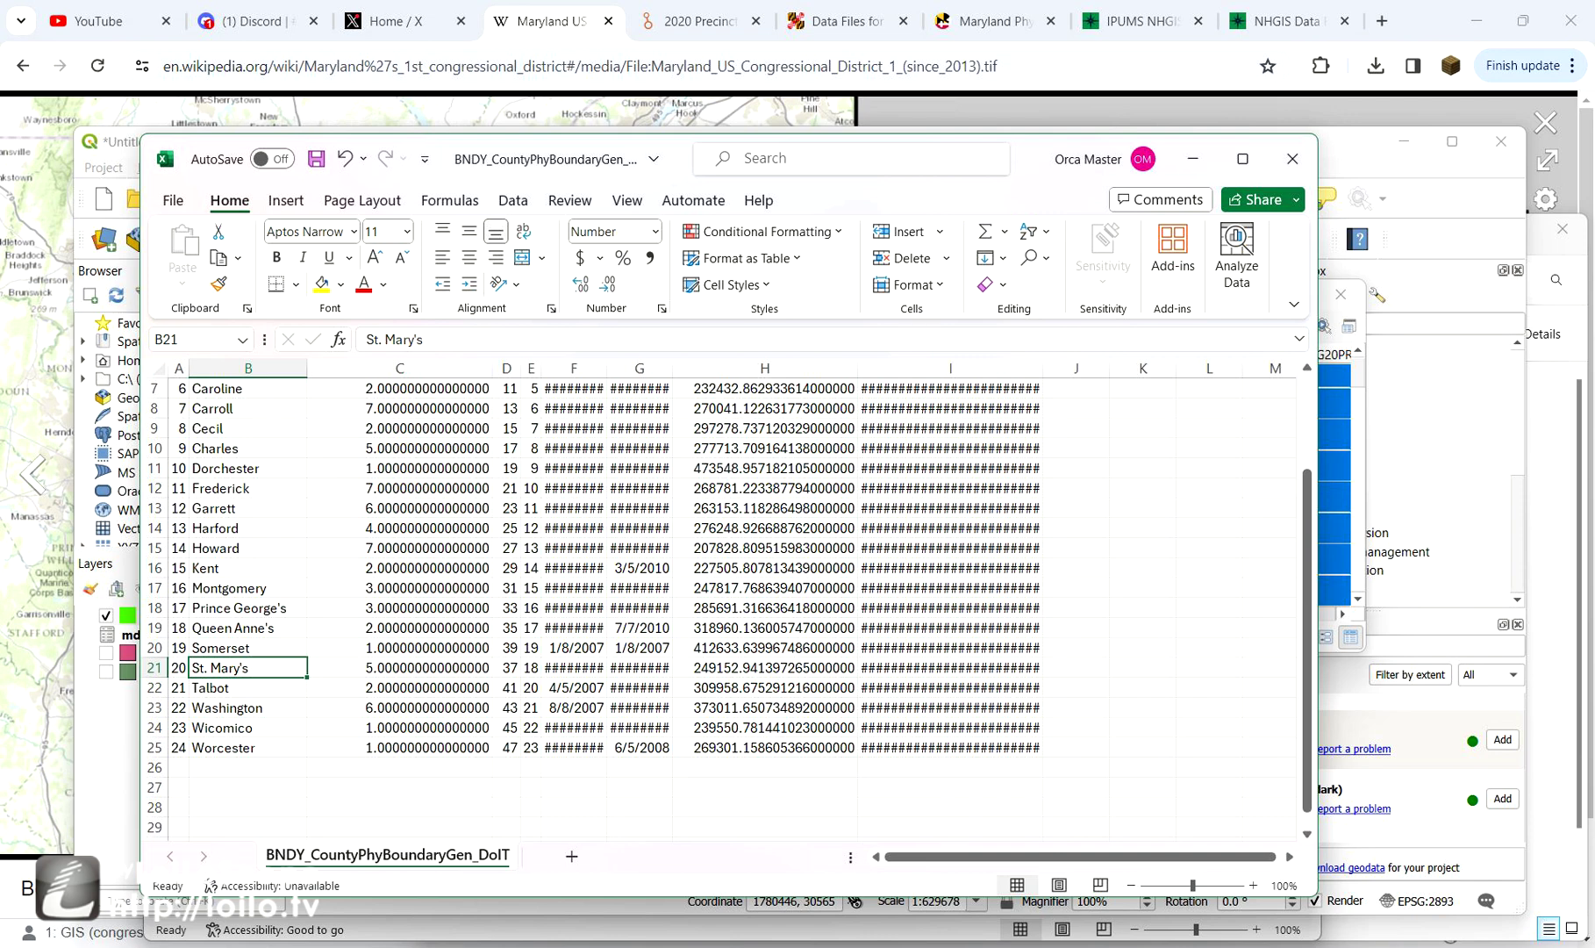
key("Up")
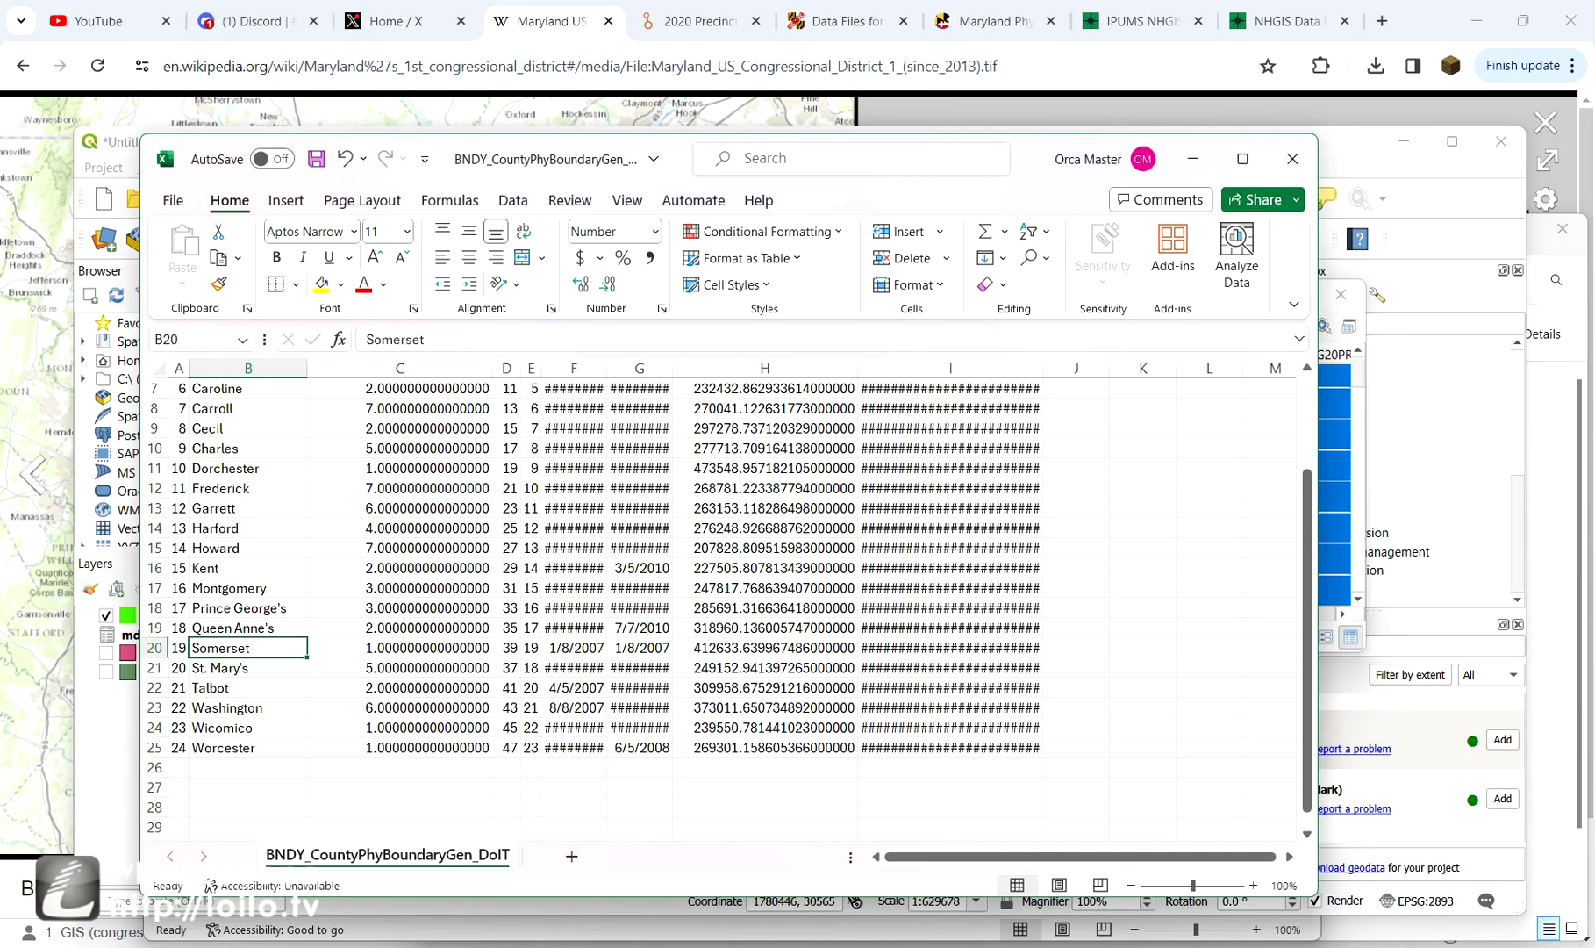
key("Down")
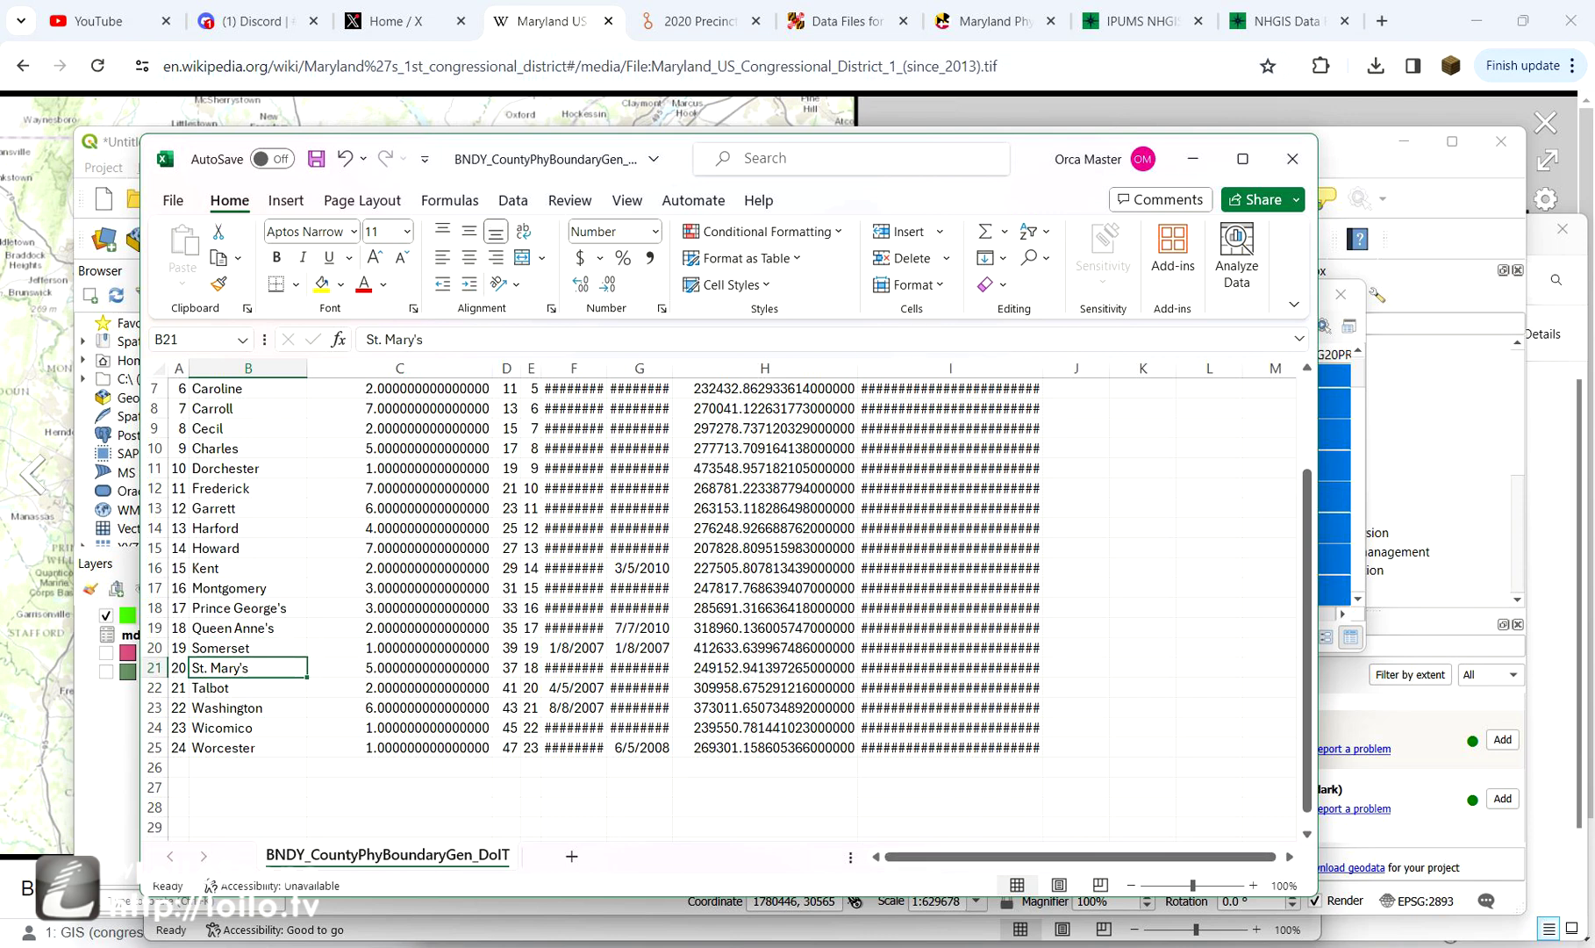
- Minimize the county boundary table and view the Maryland physical boundaries dataset page in the browser
left_click(1194, 159)
left_click(991, 21)
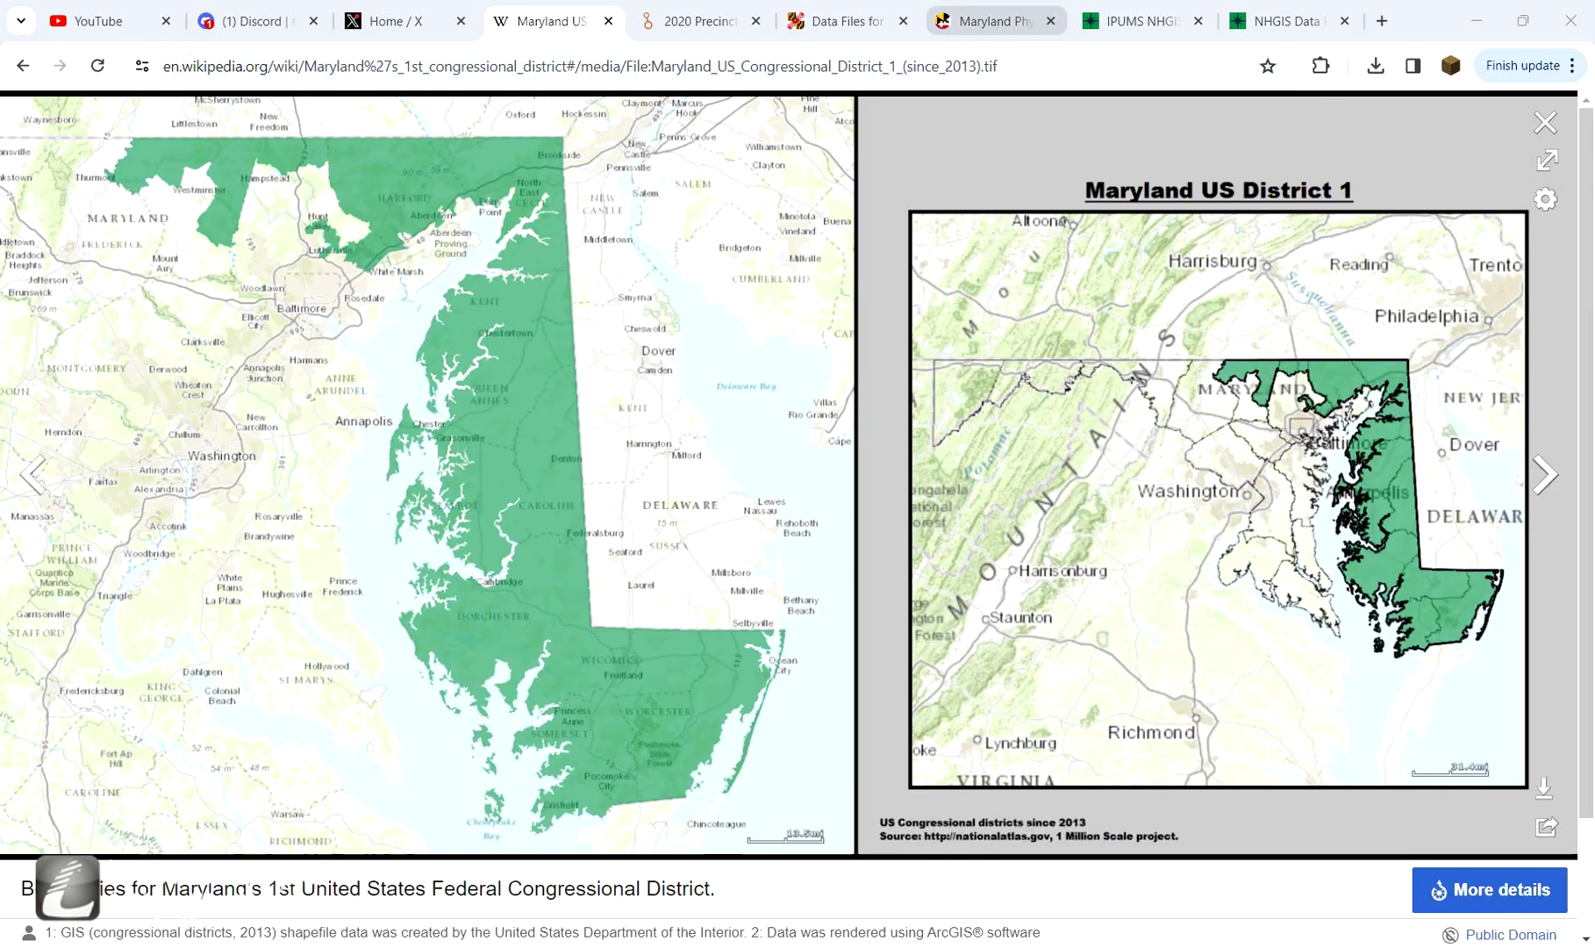
left_click(992, 21)
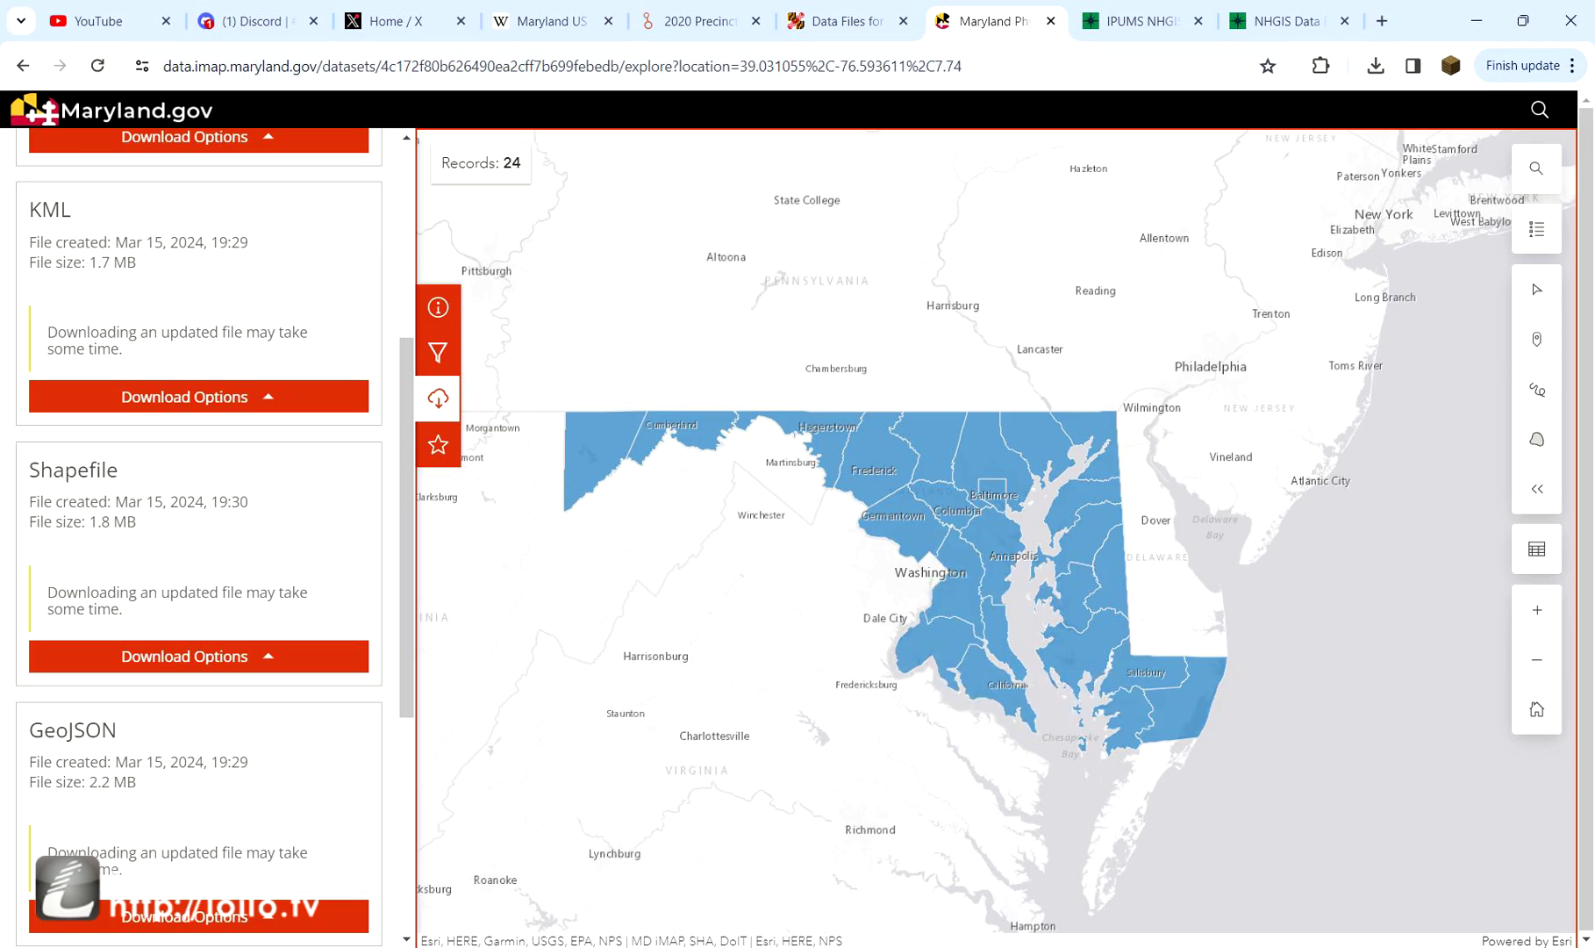
- Switch to the md_final workbook and examine the St. Mary's precinct entries with county number 20
mouse_move(1123, 946)
left_click(1014, 856)
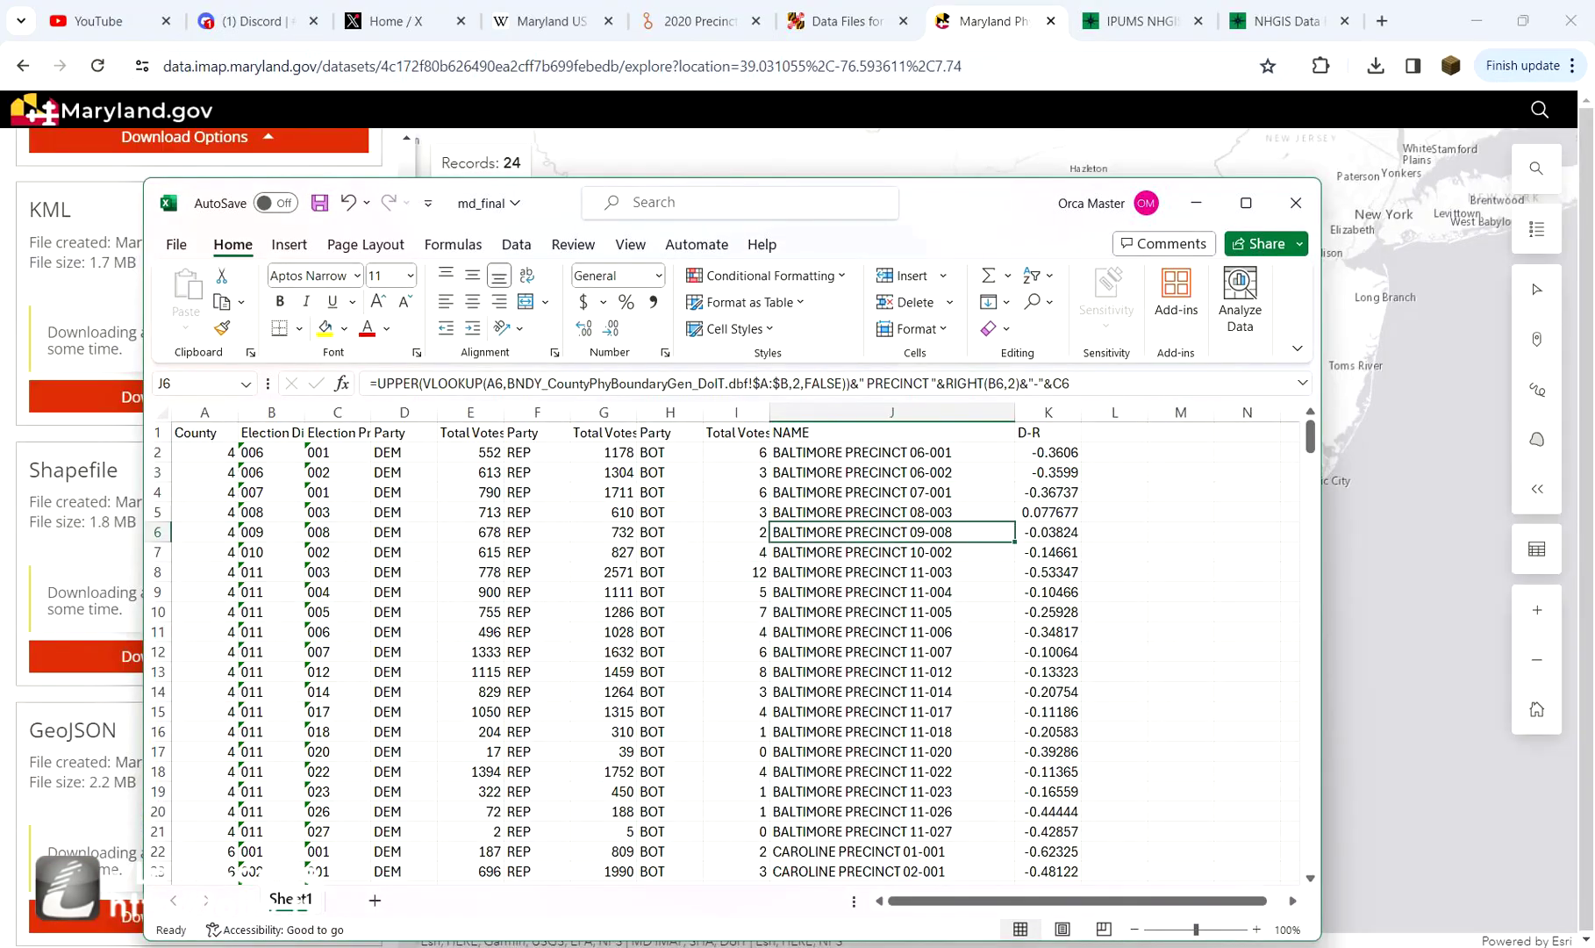
left_click_drag(1309, 436, 1309, 735)
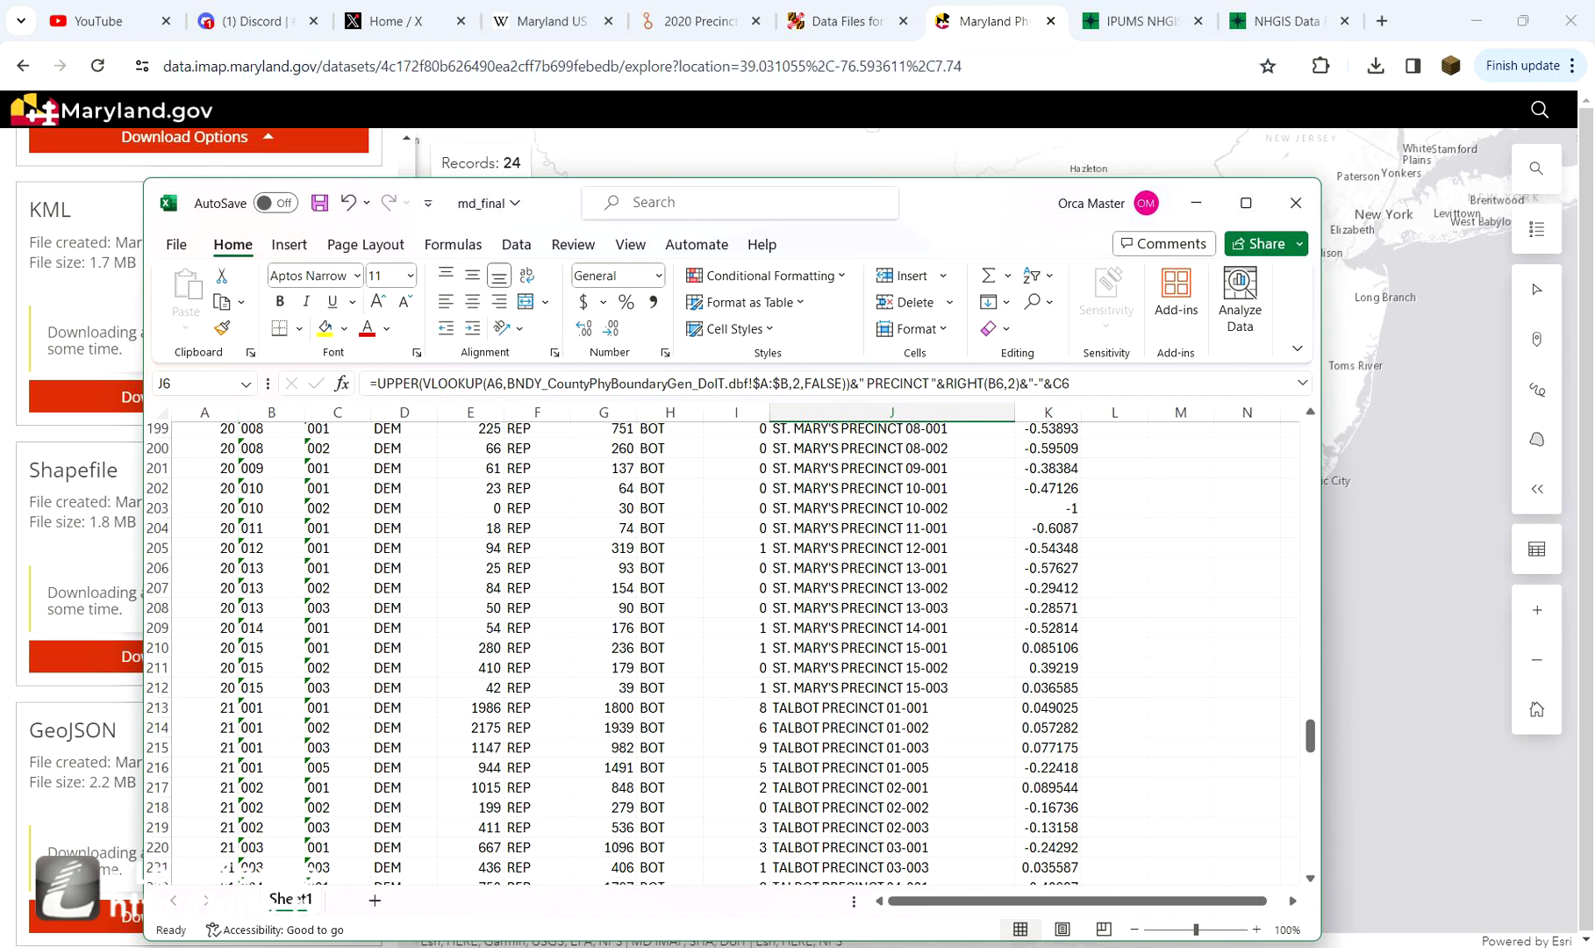
- In the county boundary table, set Somerset's ID to 20 and St. Mary's ID to 19
mouse_move(1119, 946)
mouse_move(1014, 860)
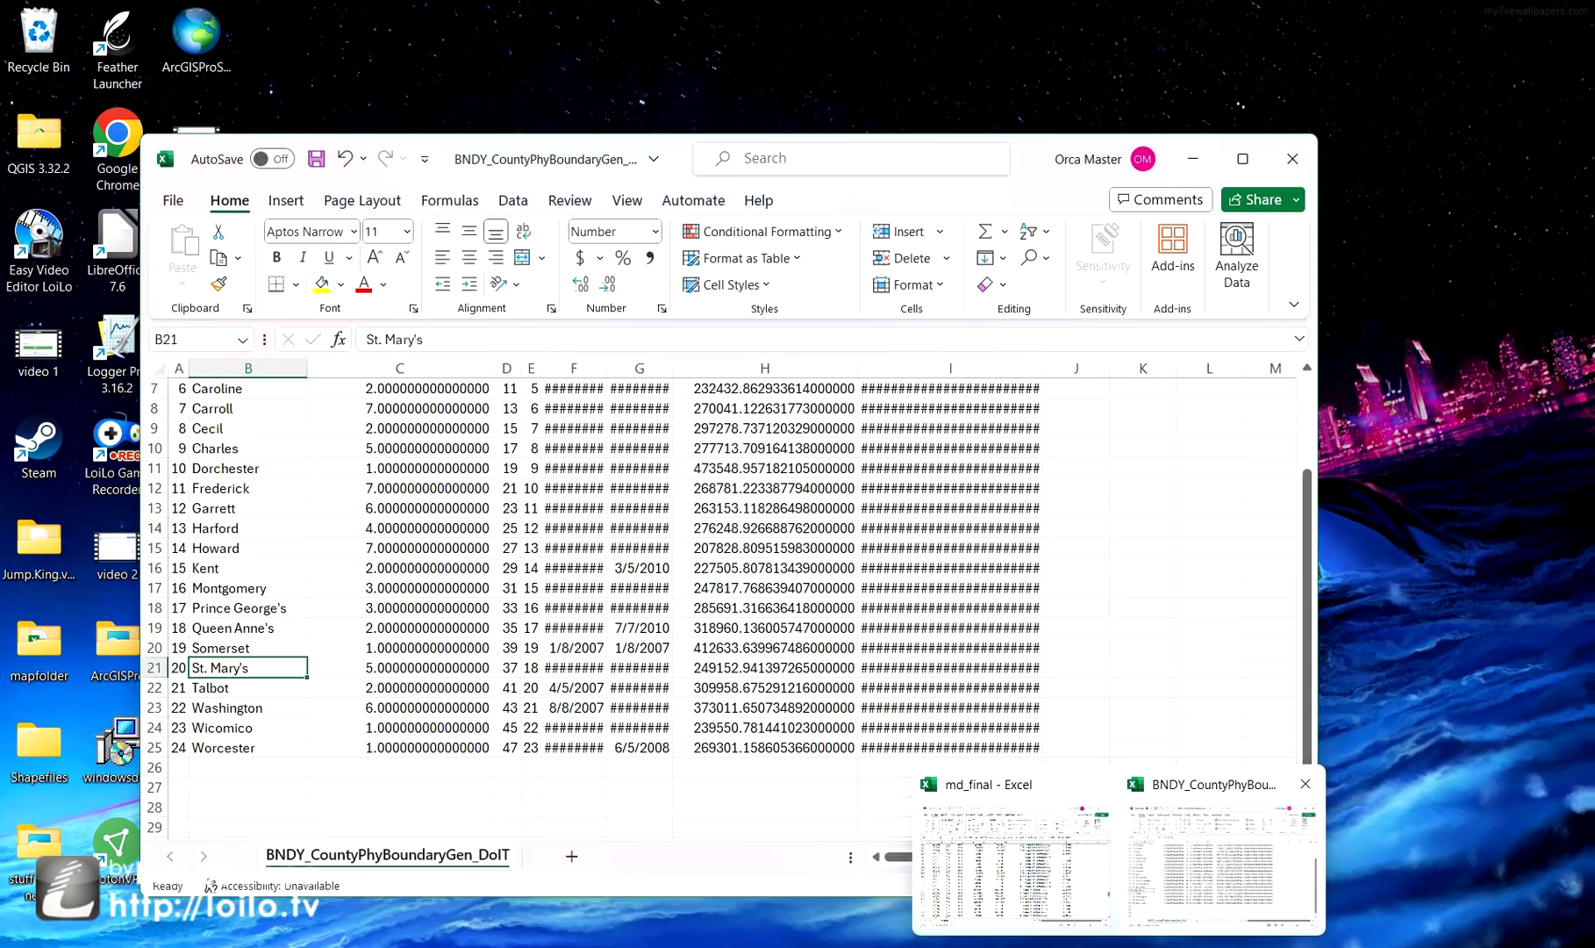
left_click(1222, 856)
key("Up")
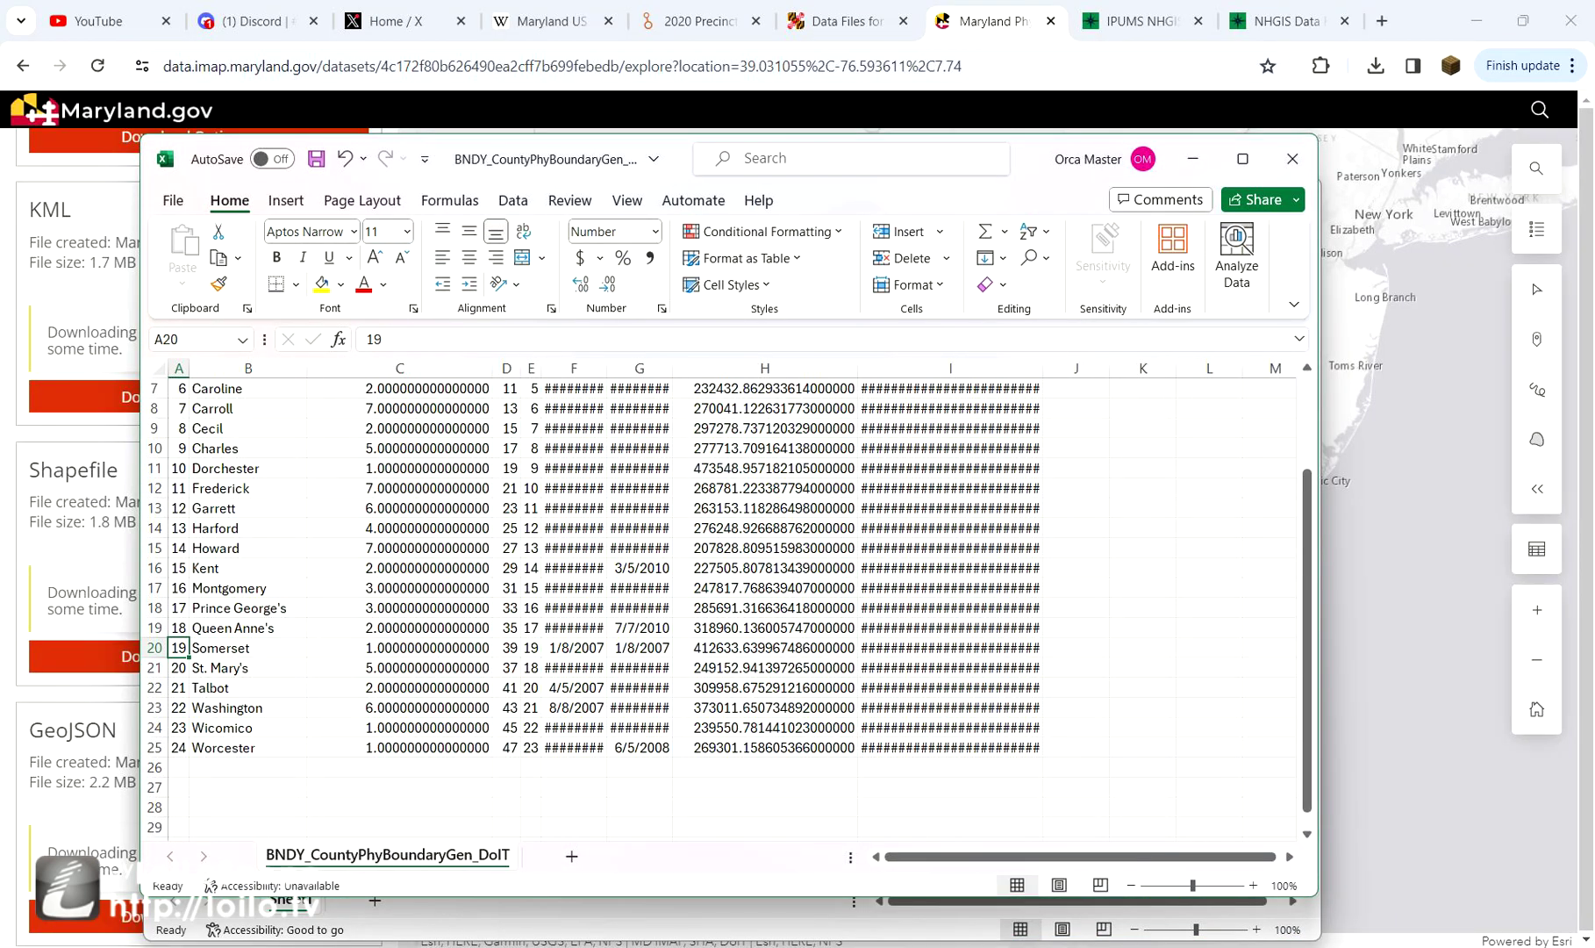
type("20")
key("Return")
type("19")
key("Return")
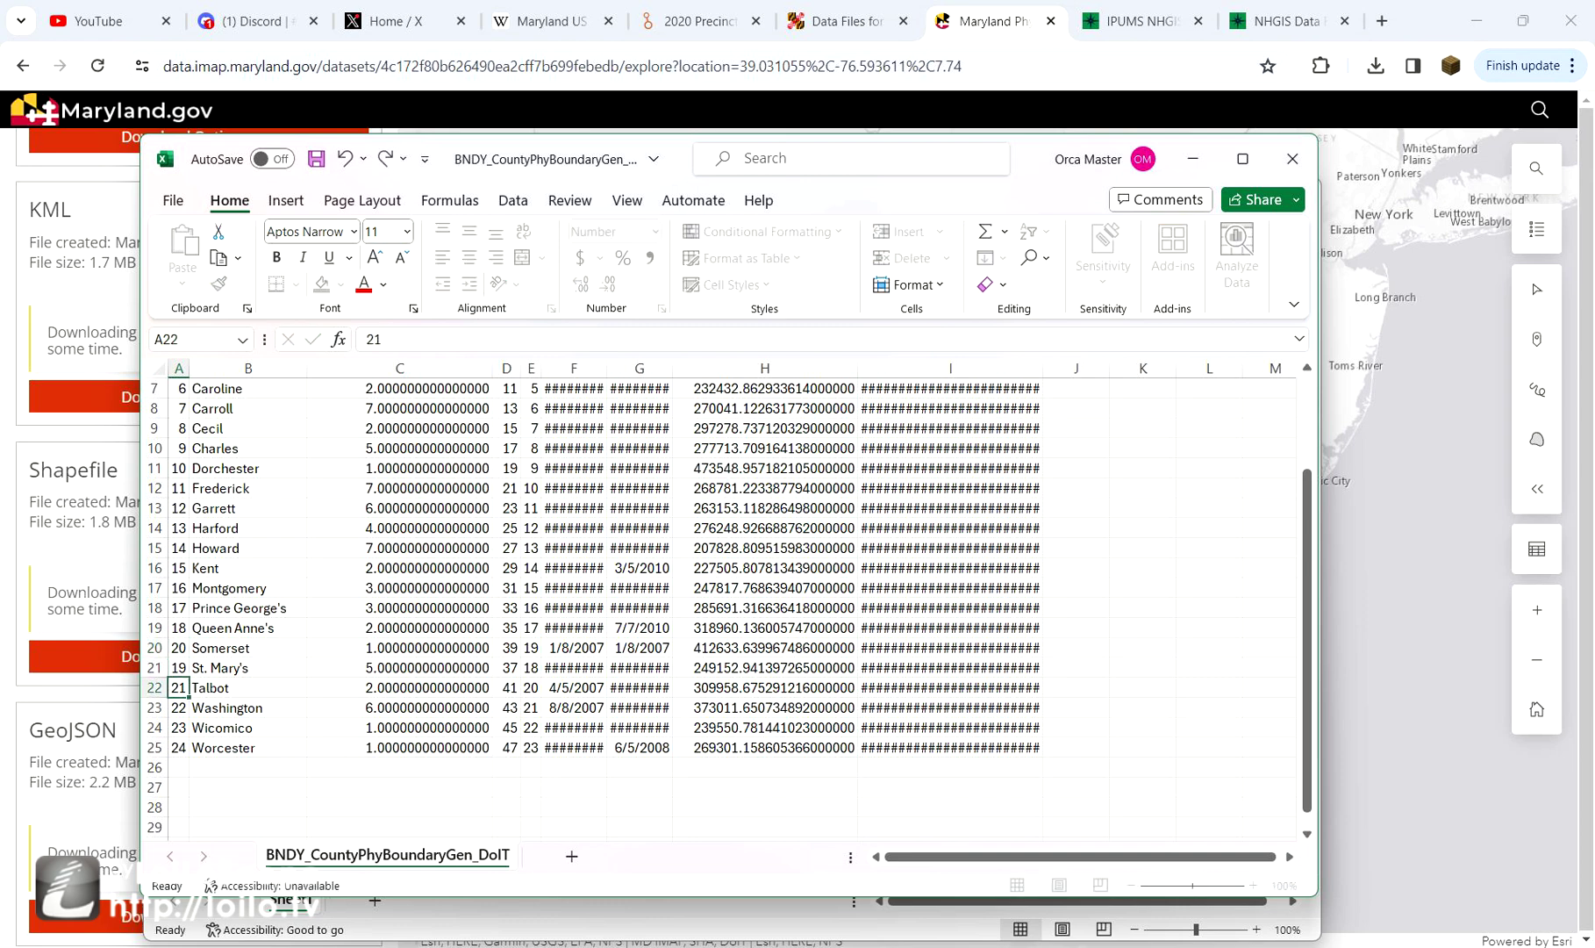
- Compare the Somerset and Wicomico entries in md_final's NAME column with the selected features' names in the QGIS attribute table
left_click(983, 847)
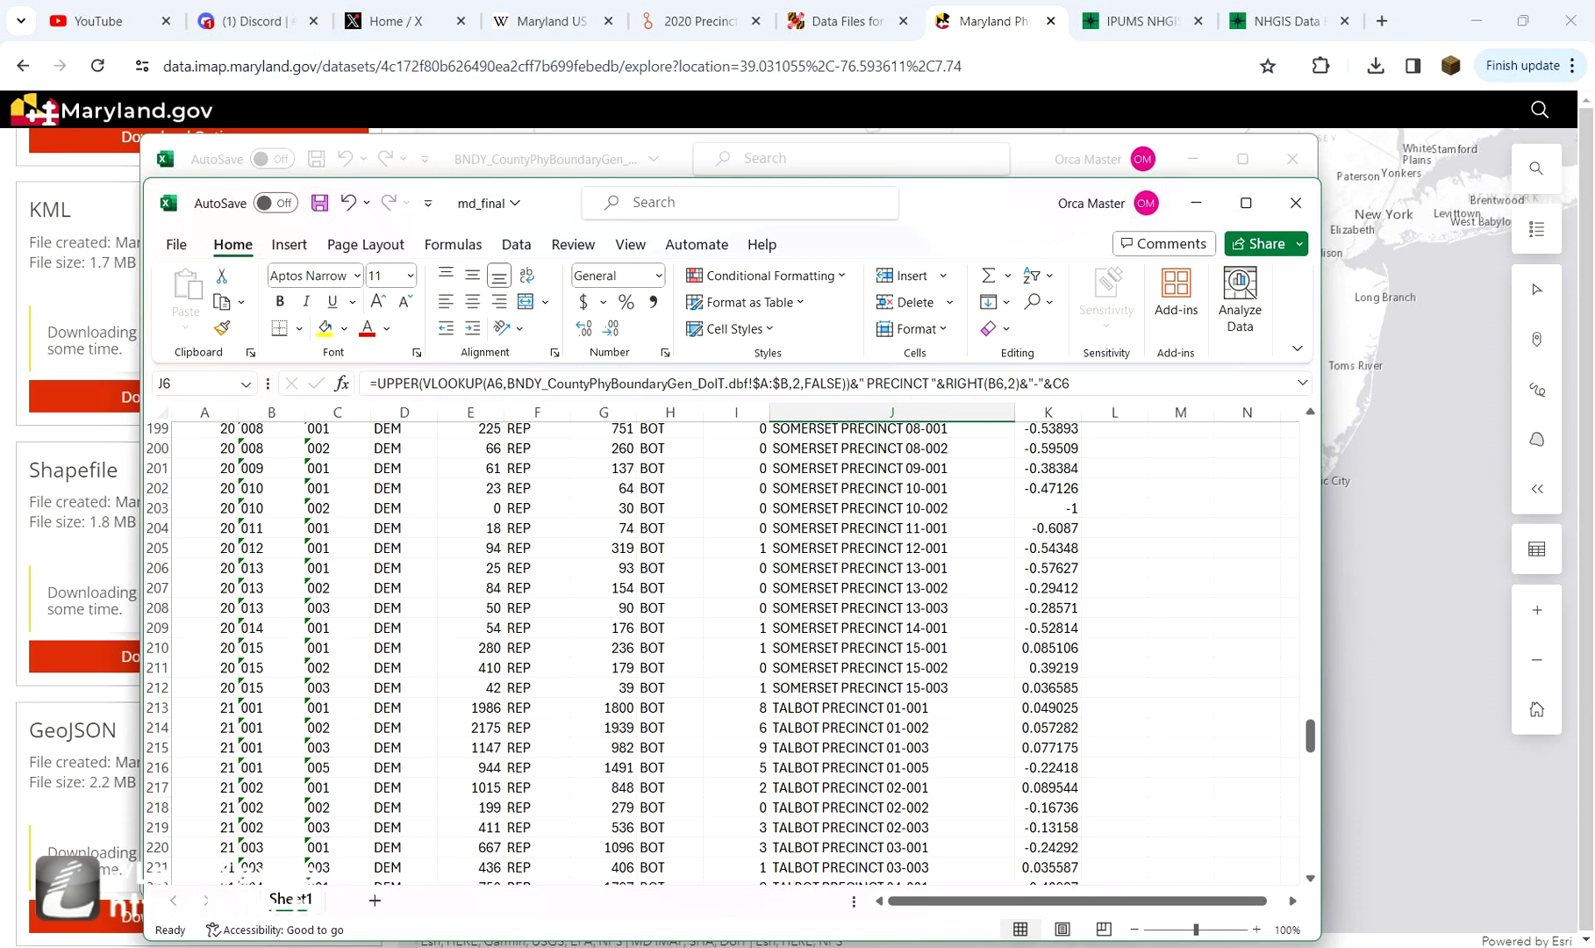
mouse_move(1073, 947)
left_click(1185, 864)
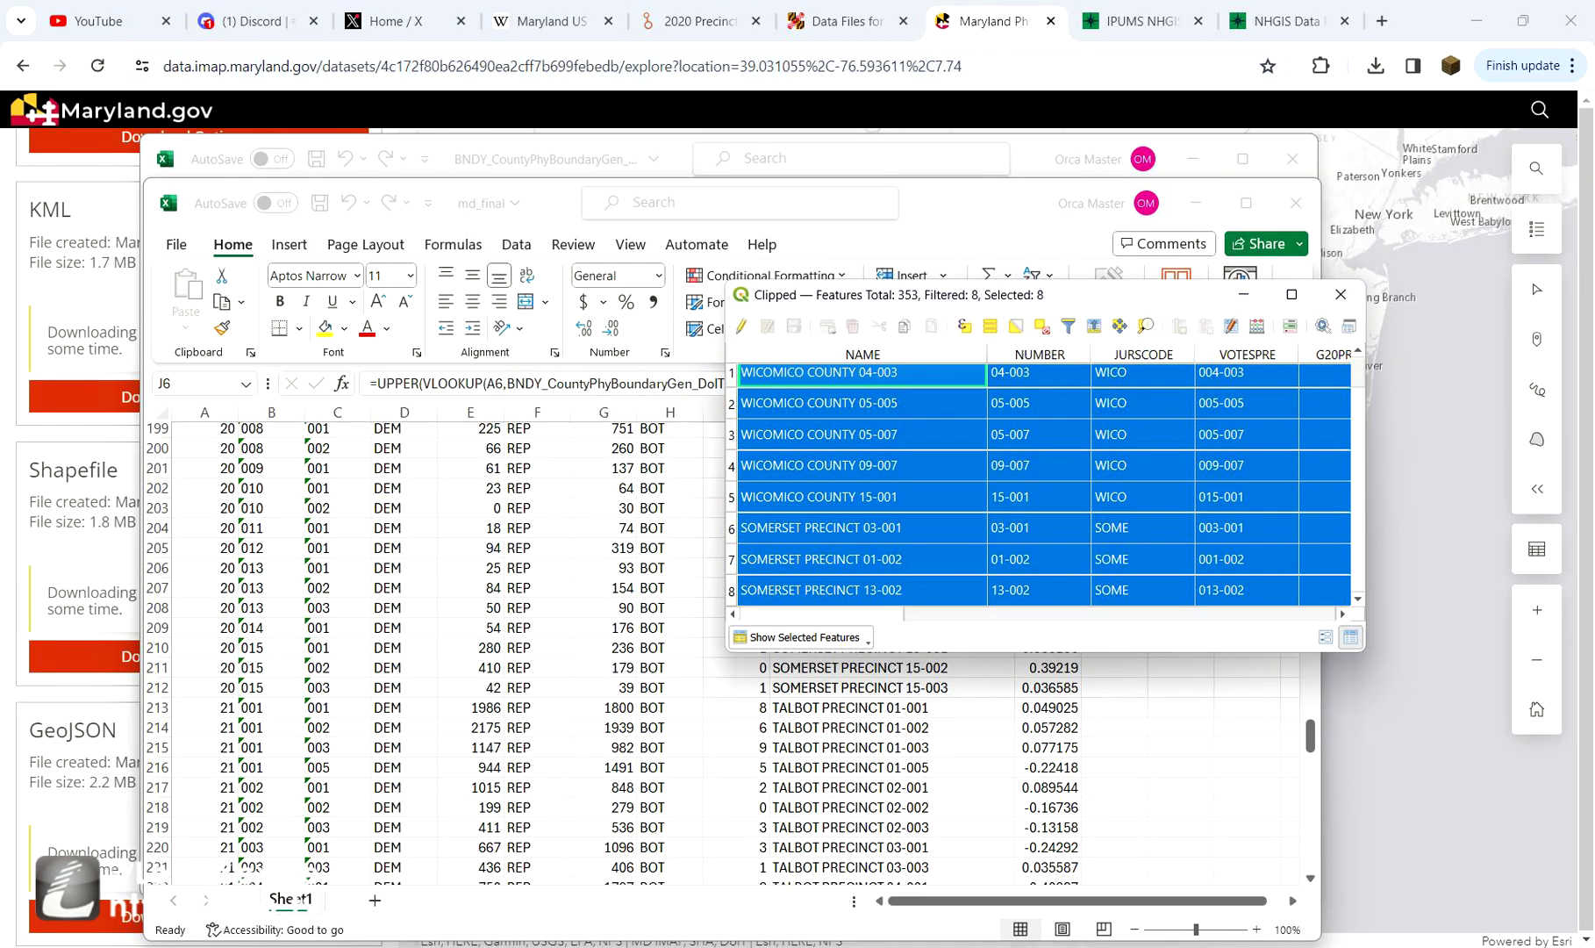
key("alt+Tab")
scroll(728, 654, "down", 16)
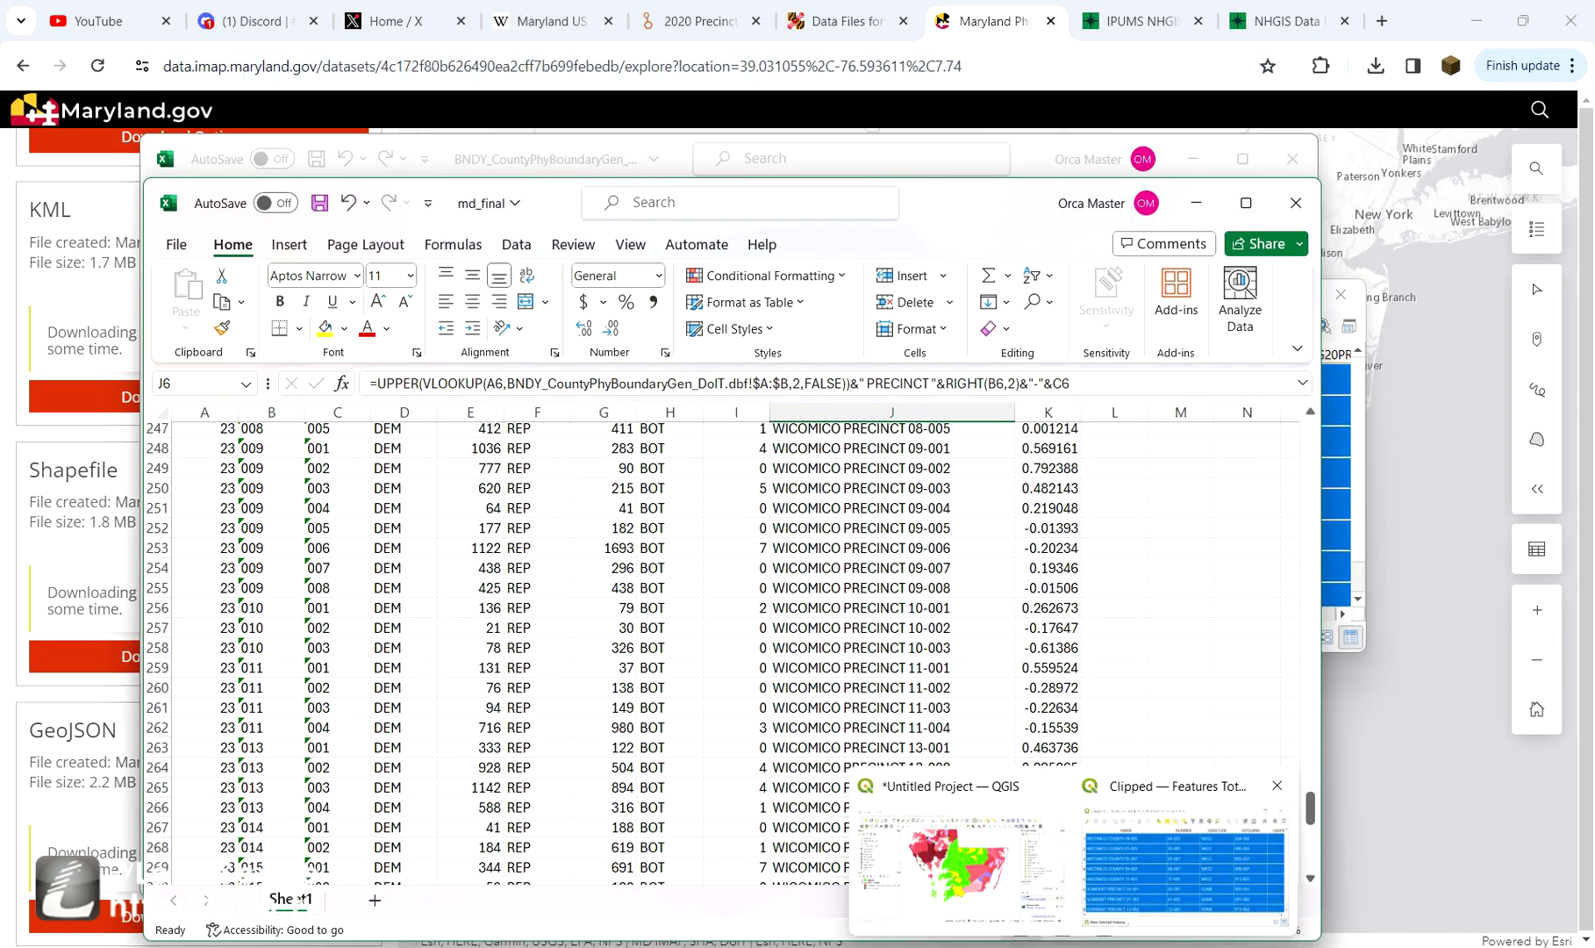
left_click(1184, 843)
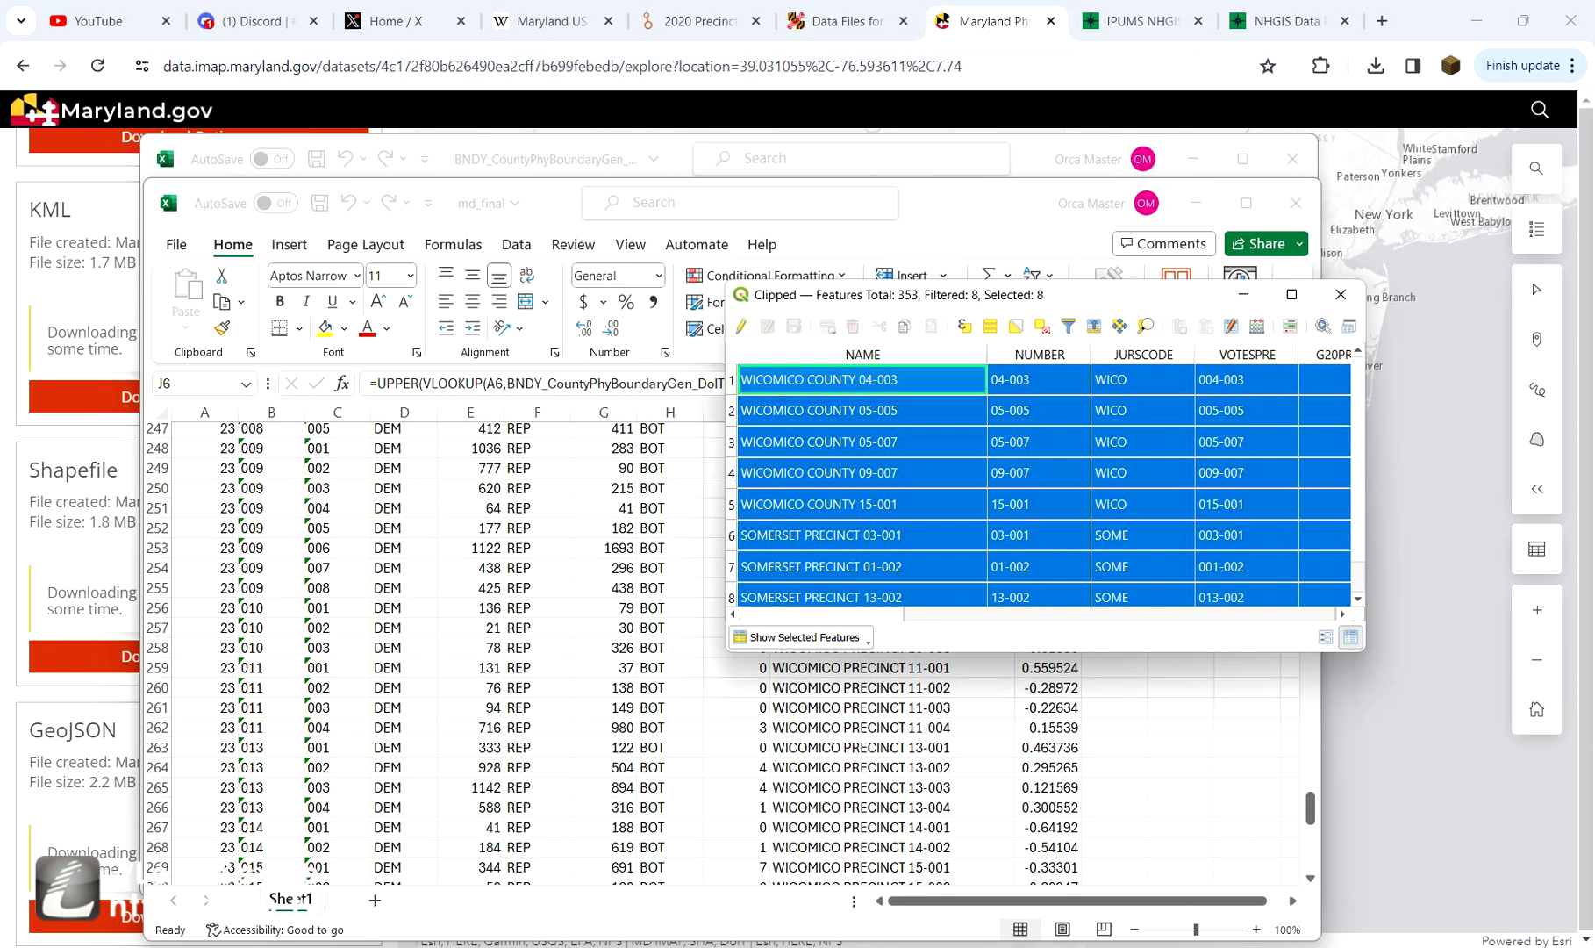
- In md_final, replace the formulas in the whole NAME column with their values
key("alt+Tab")
scroll(728, 653, "down", 5)
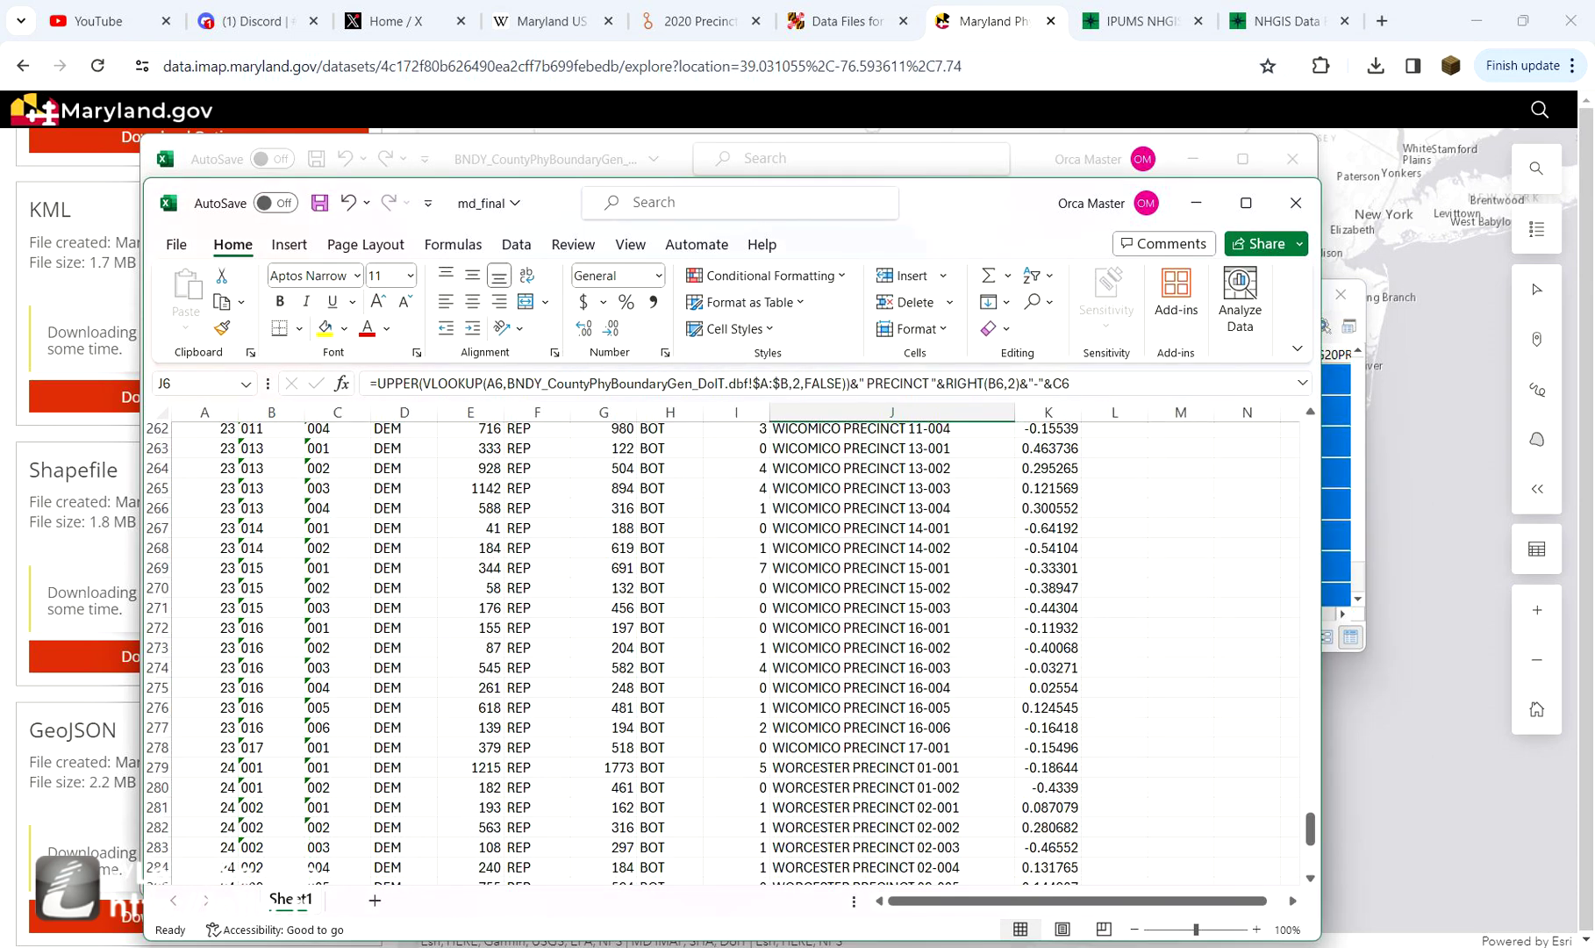
left_click(892, 587)
key("ctrl+Up")
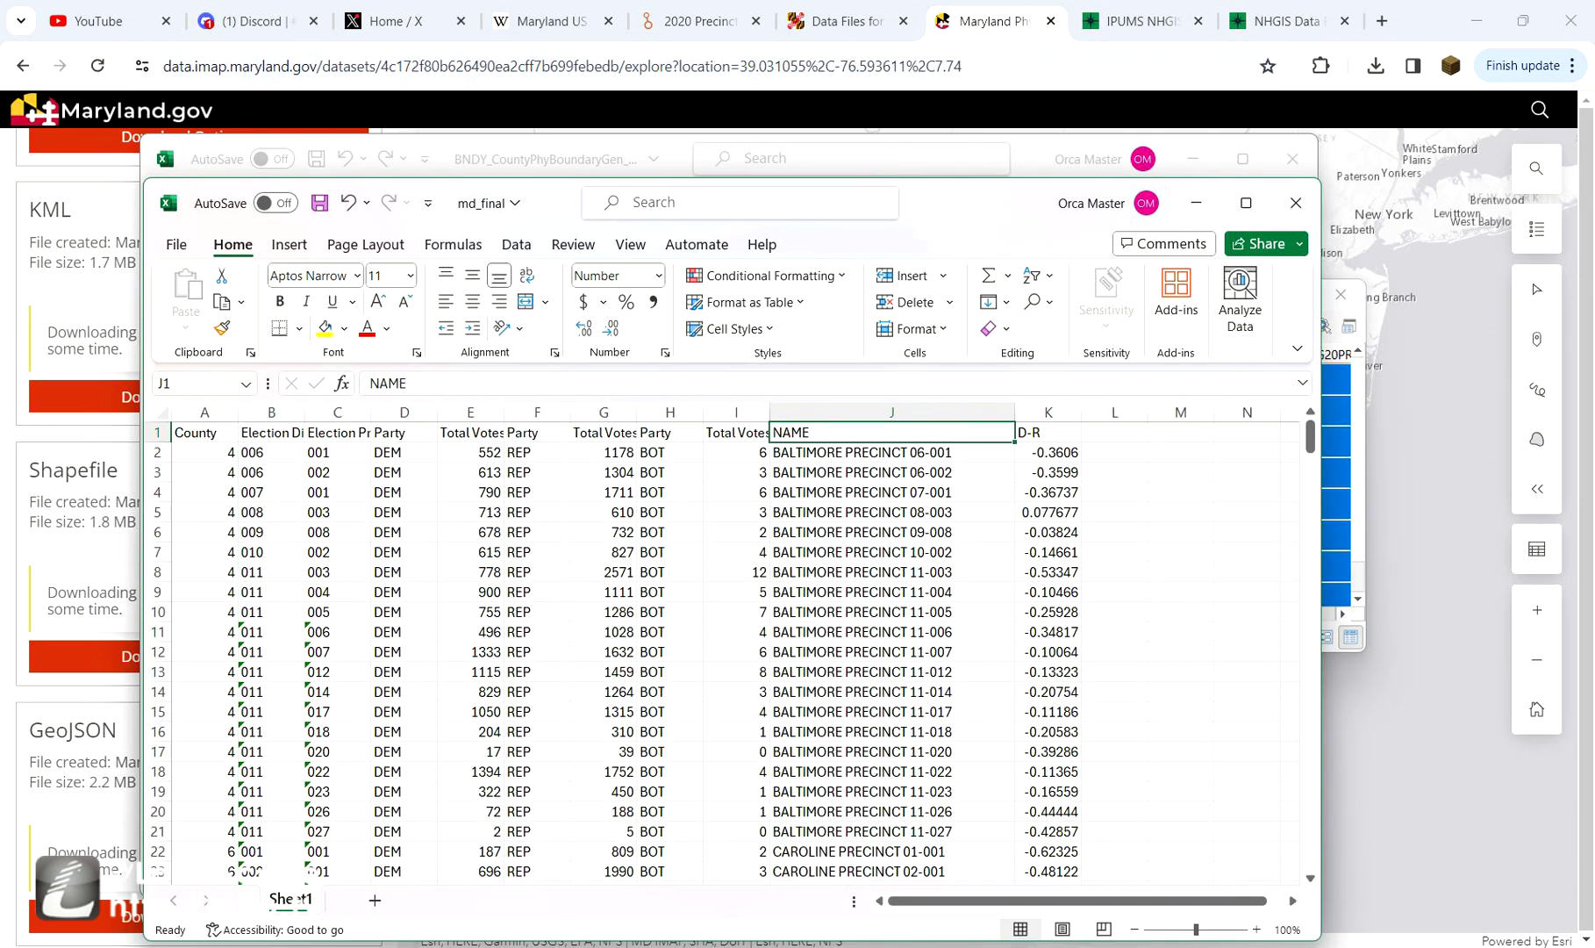
scroll(729, 653, "down", 5)
scroll(728, 653, "up", 5)
key("ctrl+space")
key("ctrl+c")
left_click(818, 432)
right_click(818, 432)
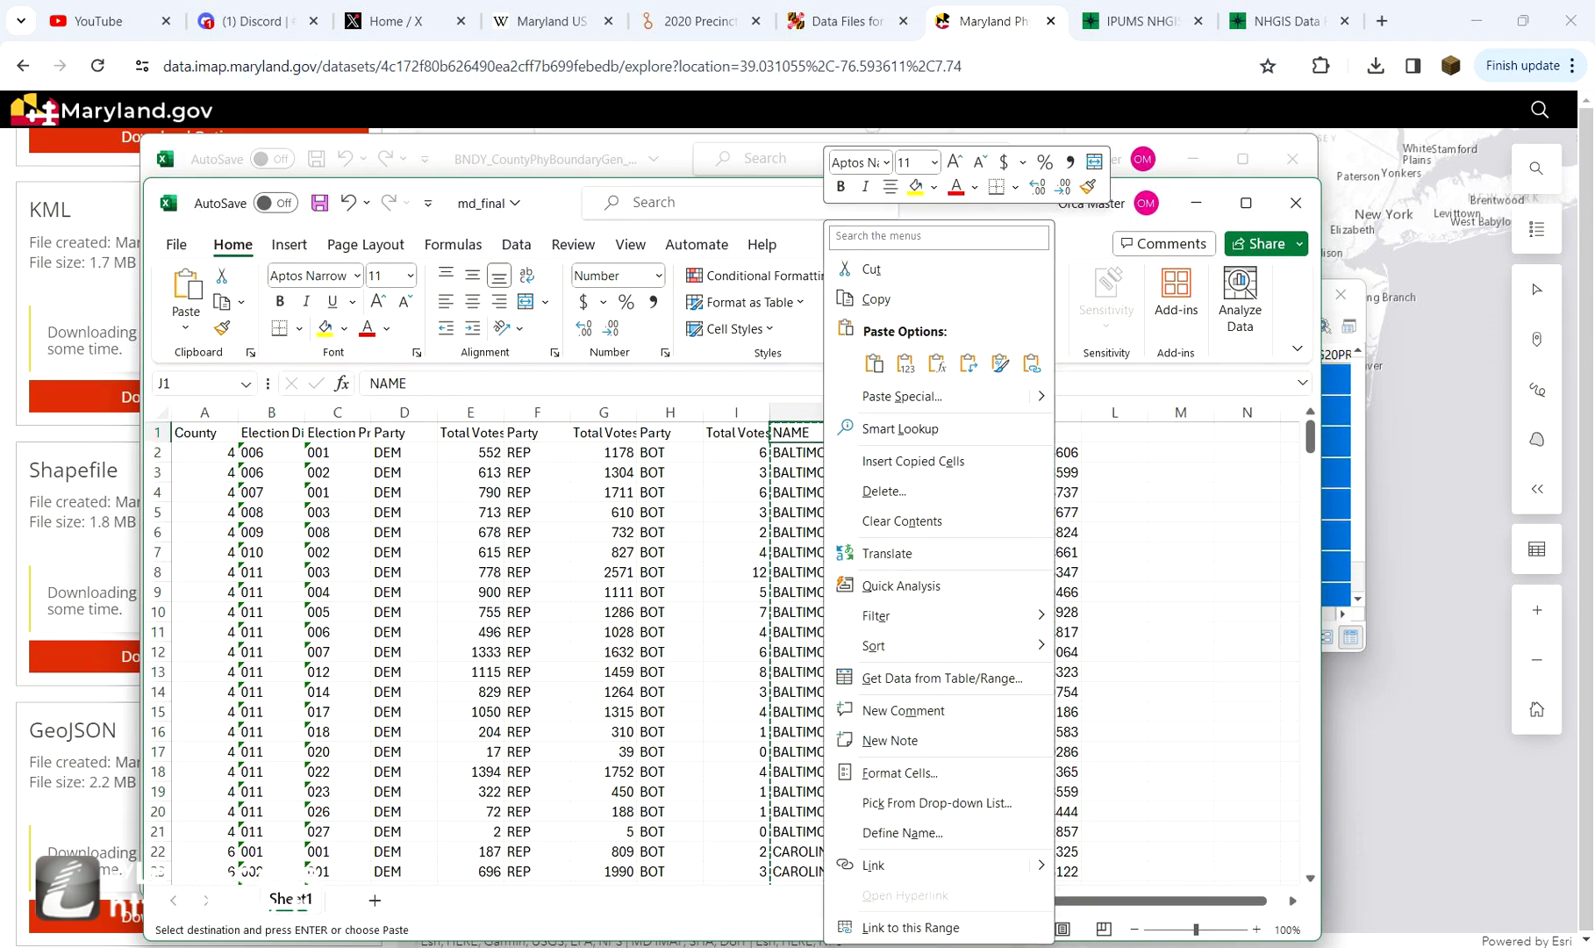
left_click(903, 362)
key("Escape")
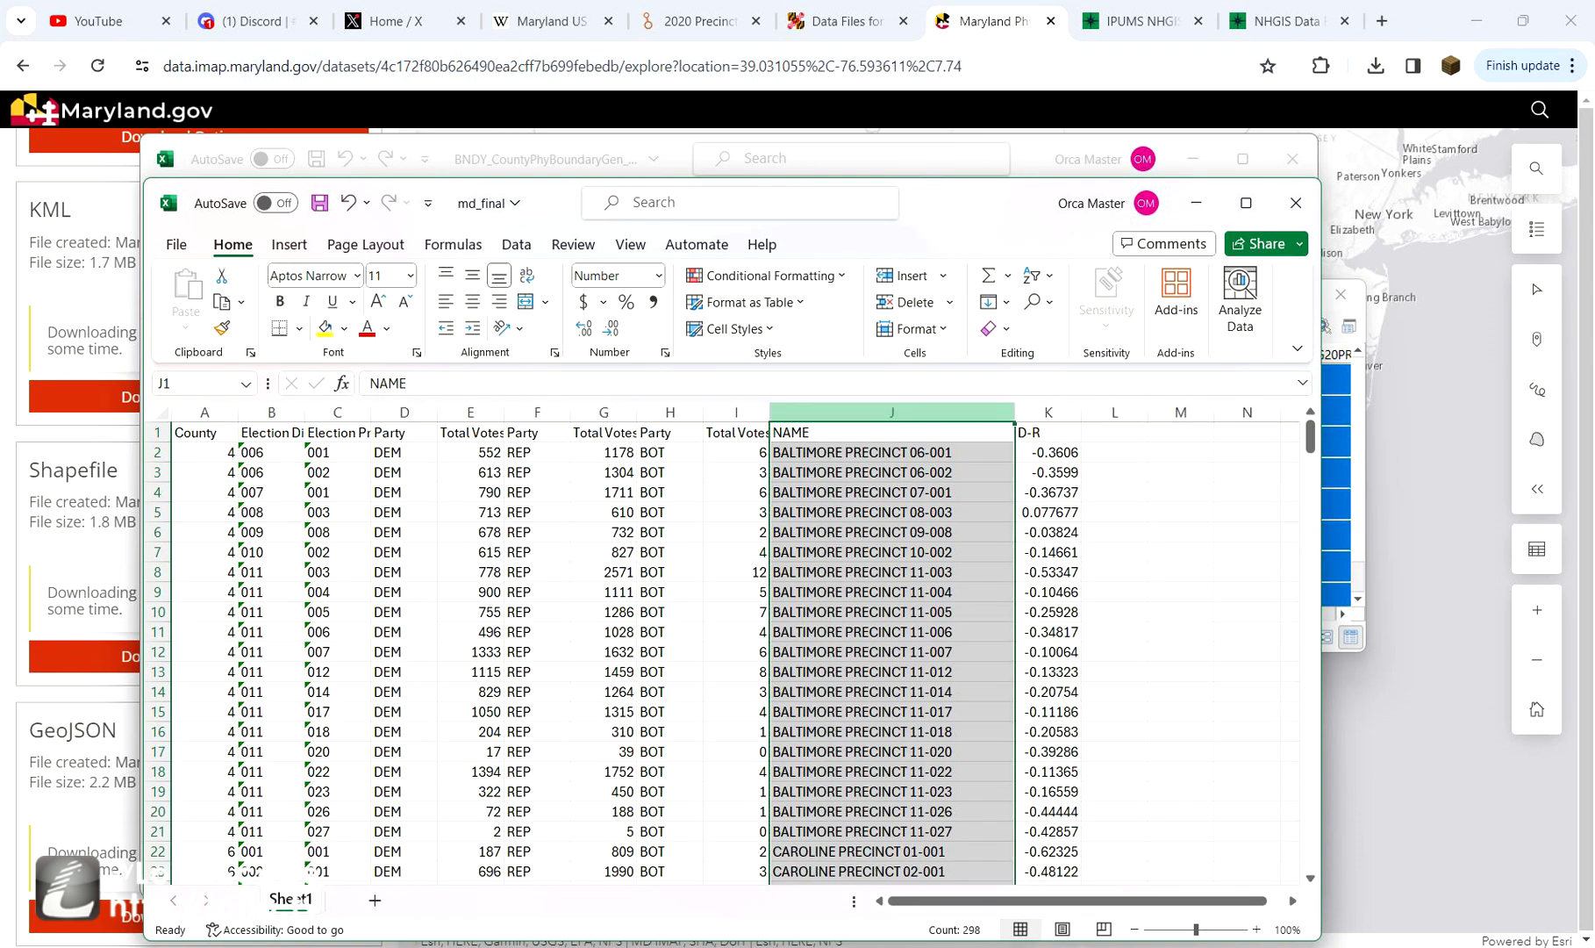
- Copy the text "WICOMICO PRECINCT" from the Wicomico 14-002 entry in the NAME column
scroll(729, 654, "down", 13)
scroll(728, 653, "down", 20)
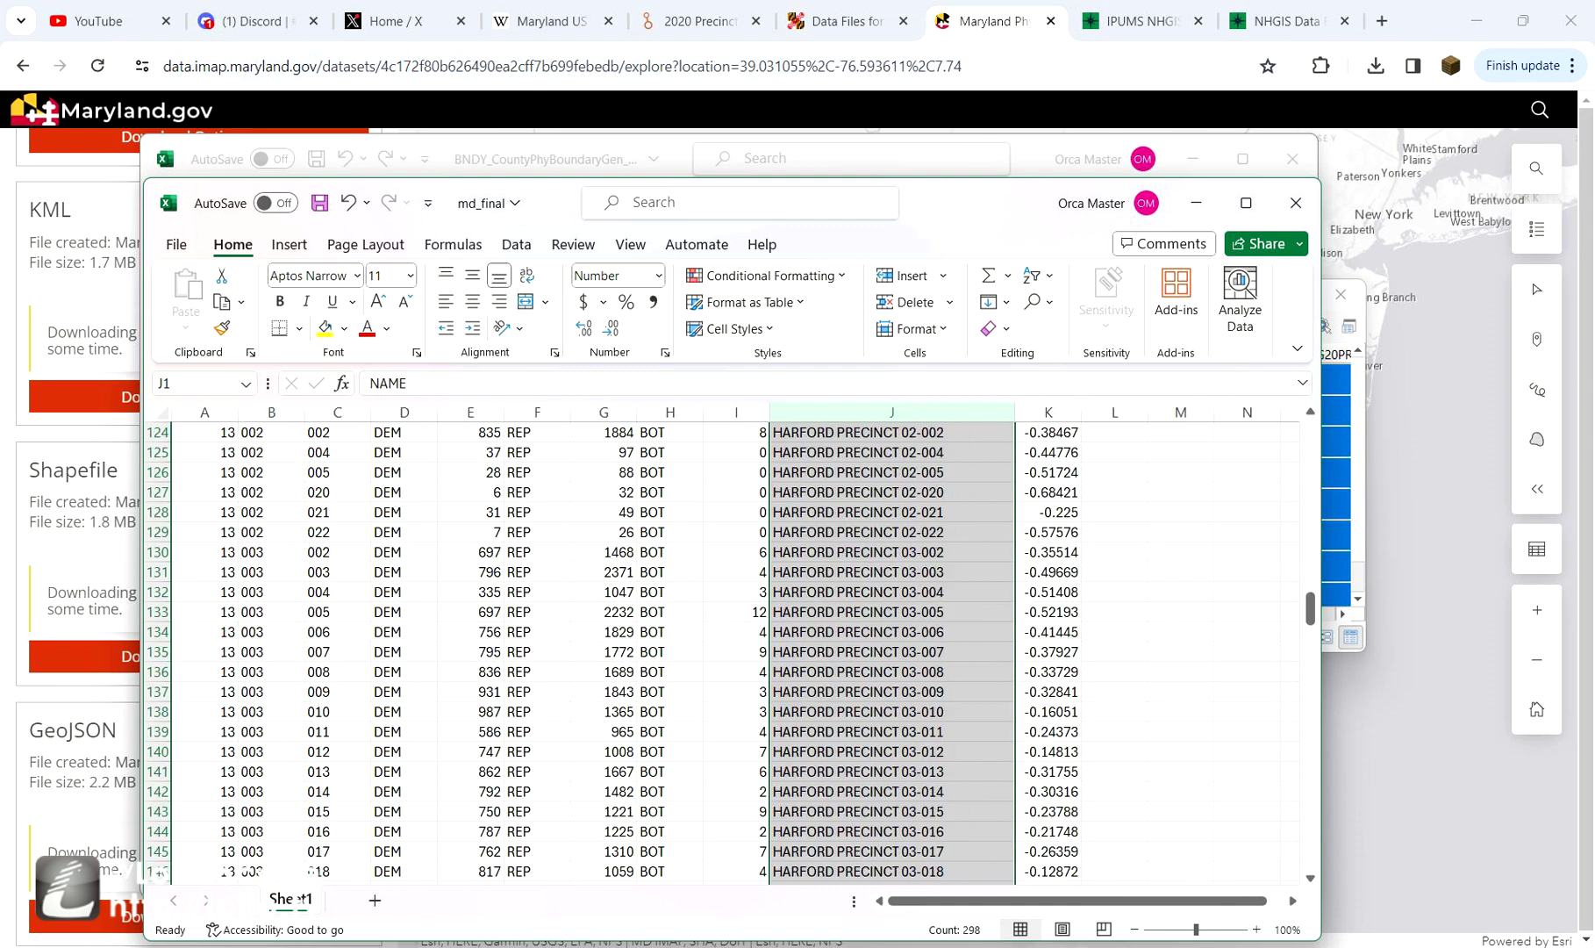
scroll(728, 653, "down", 11)
left_click(892, 731)
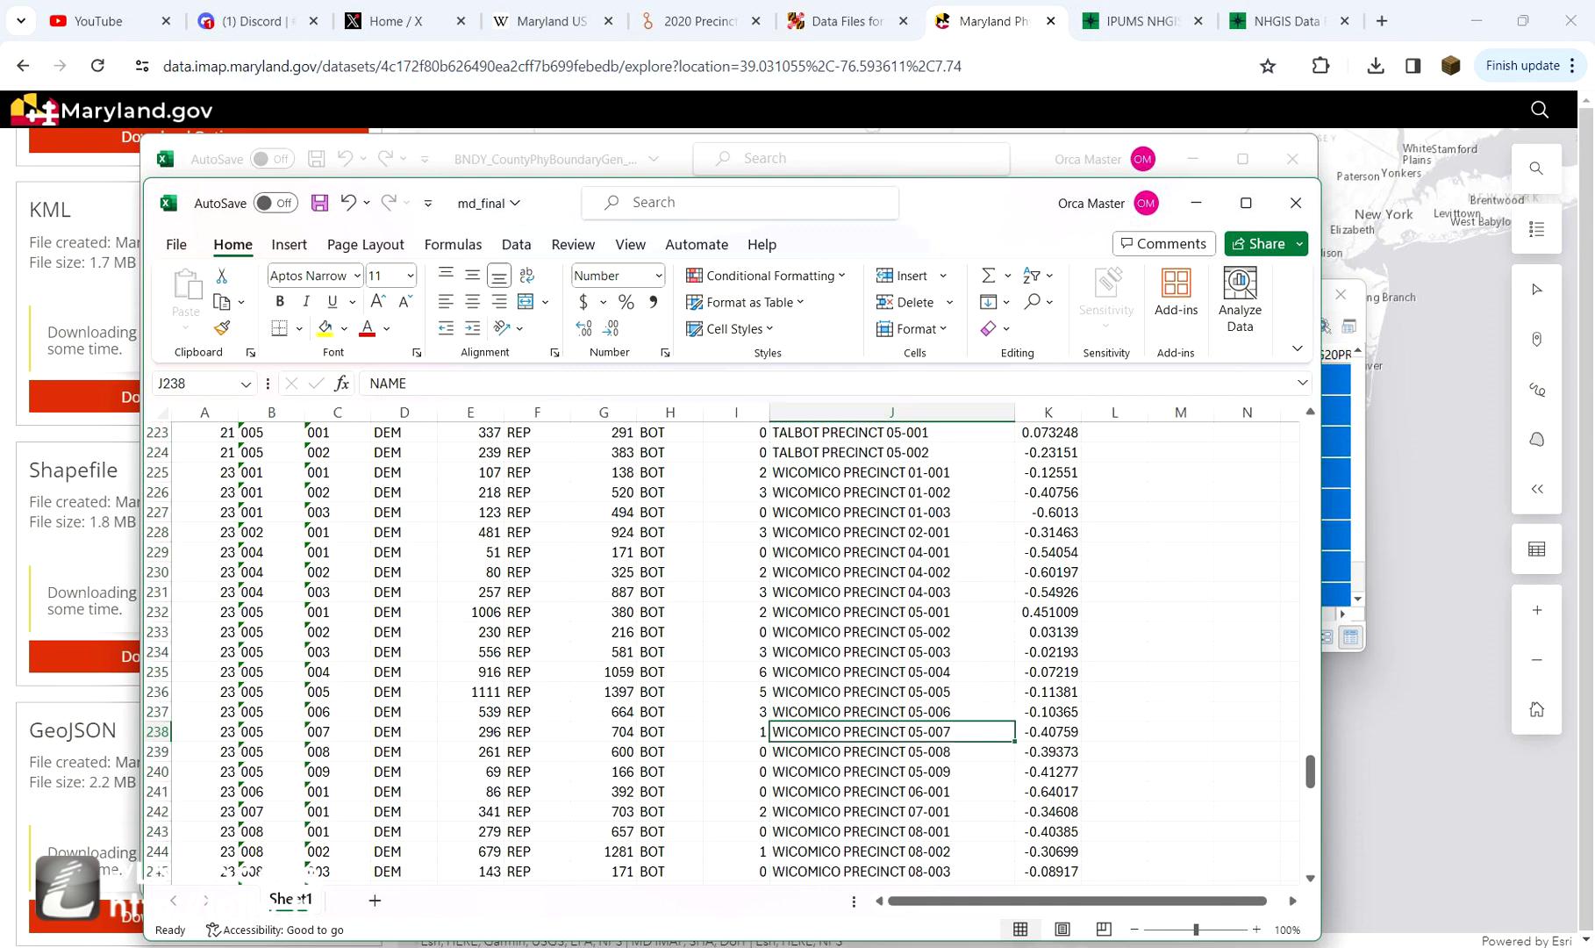
key("ctrl+Up")
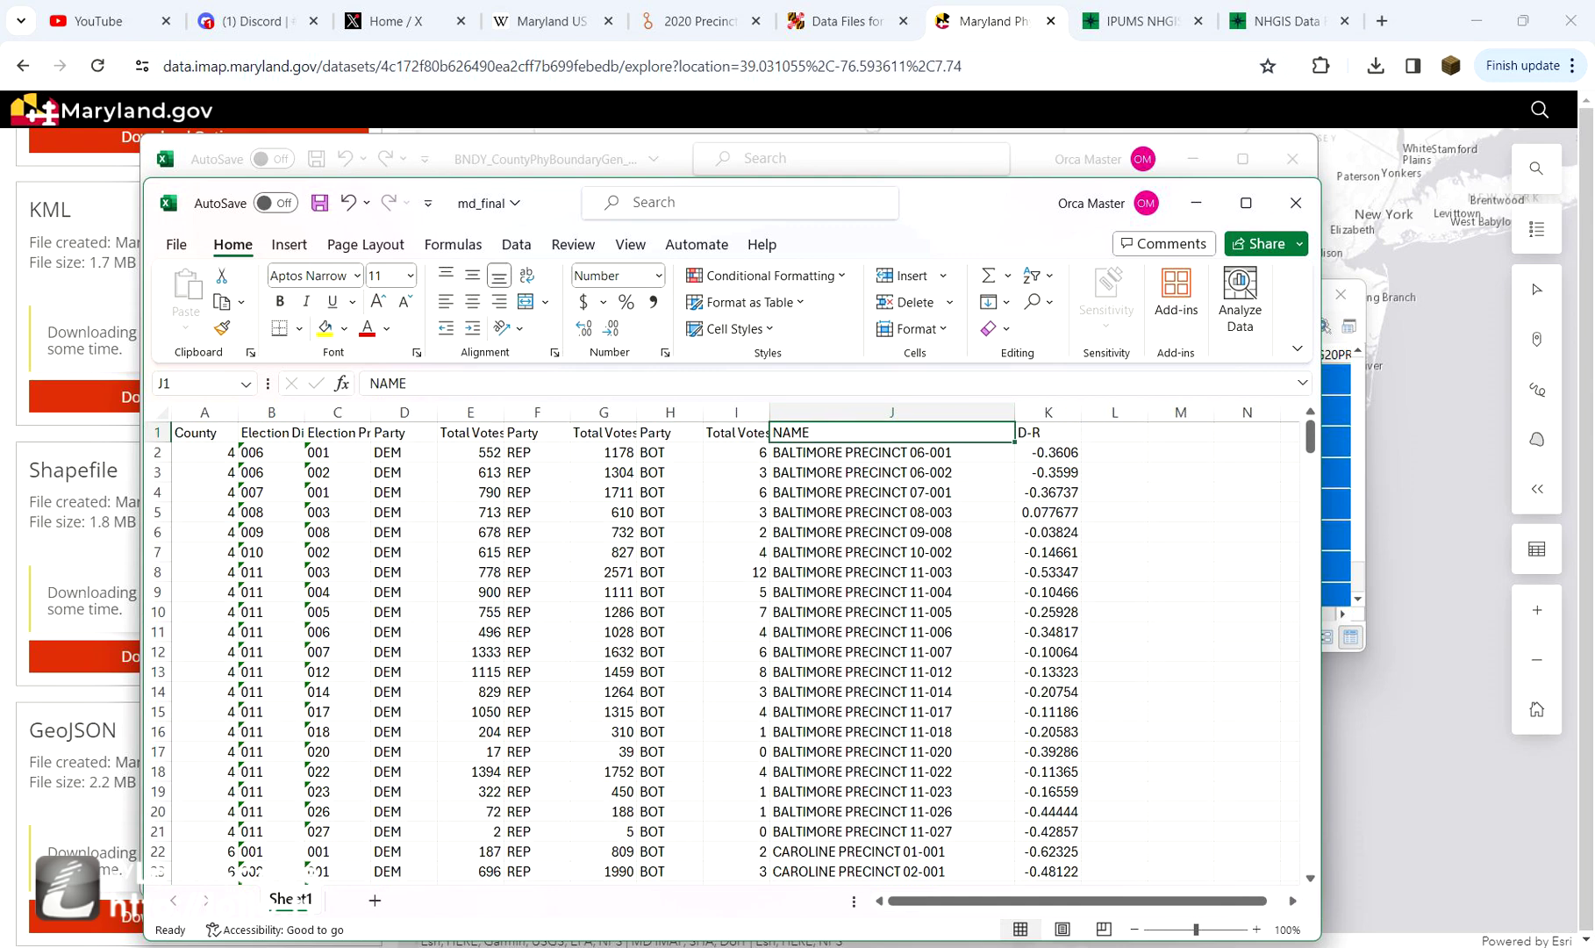
key("ctrl+Down")
scroll(728, 654, "up", 4)
left_click(891, 511)
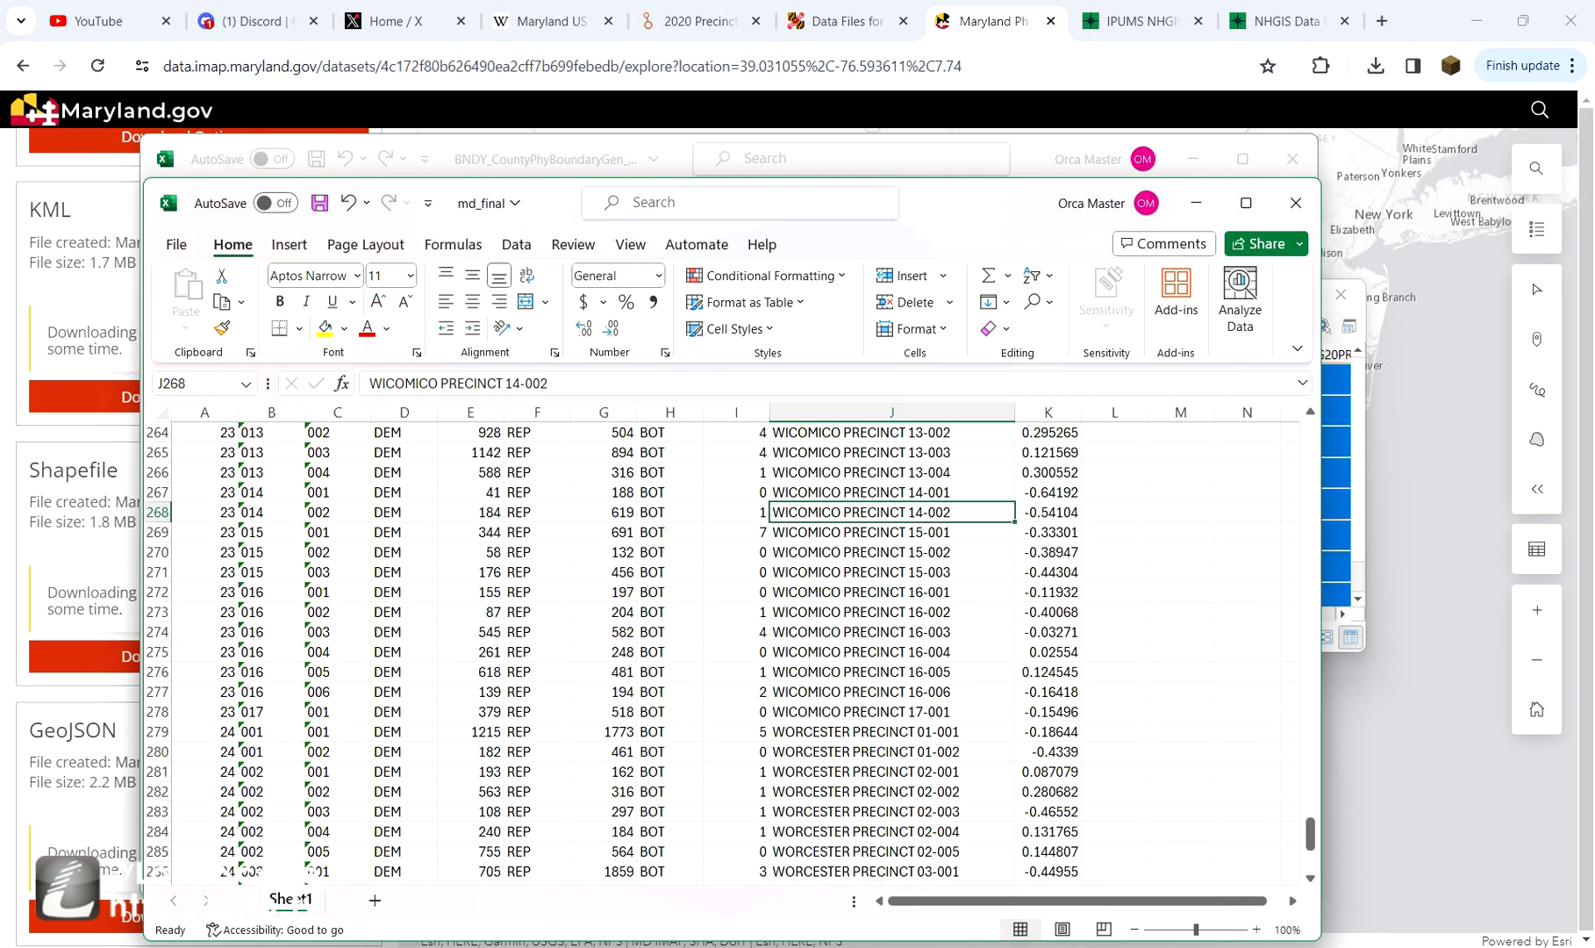
left_click_drag(503, 384, 369, 383)
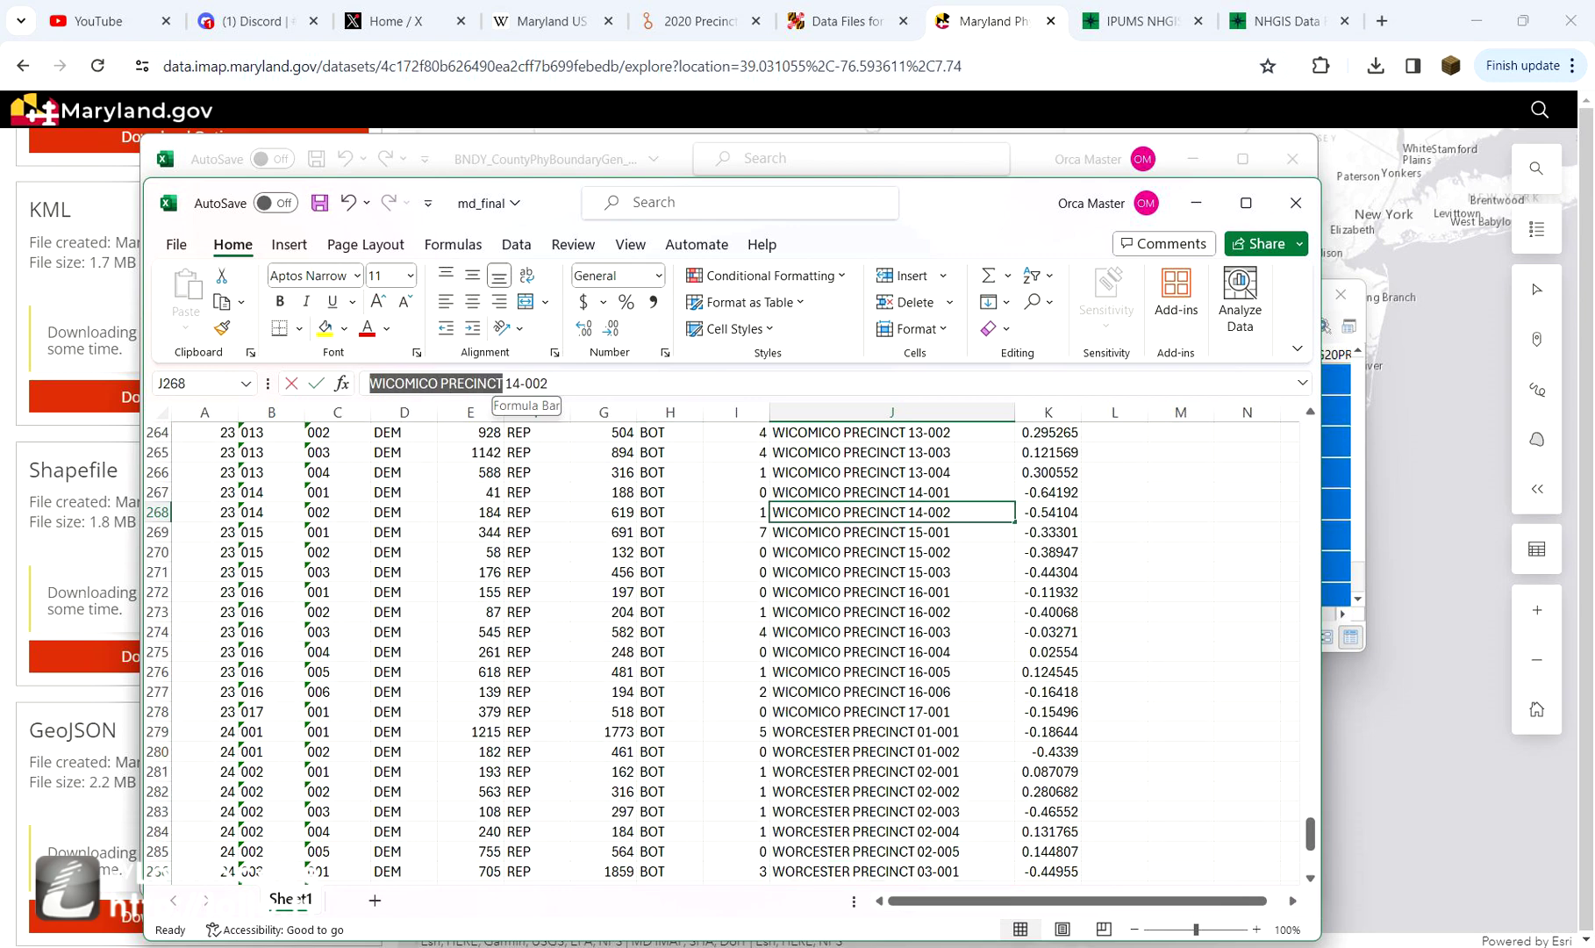
key("Escape")
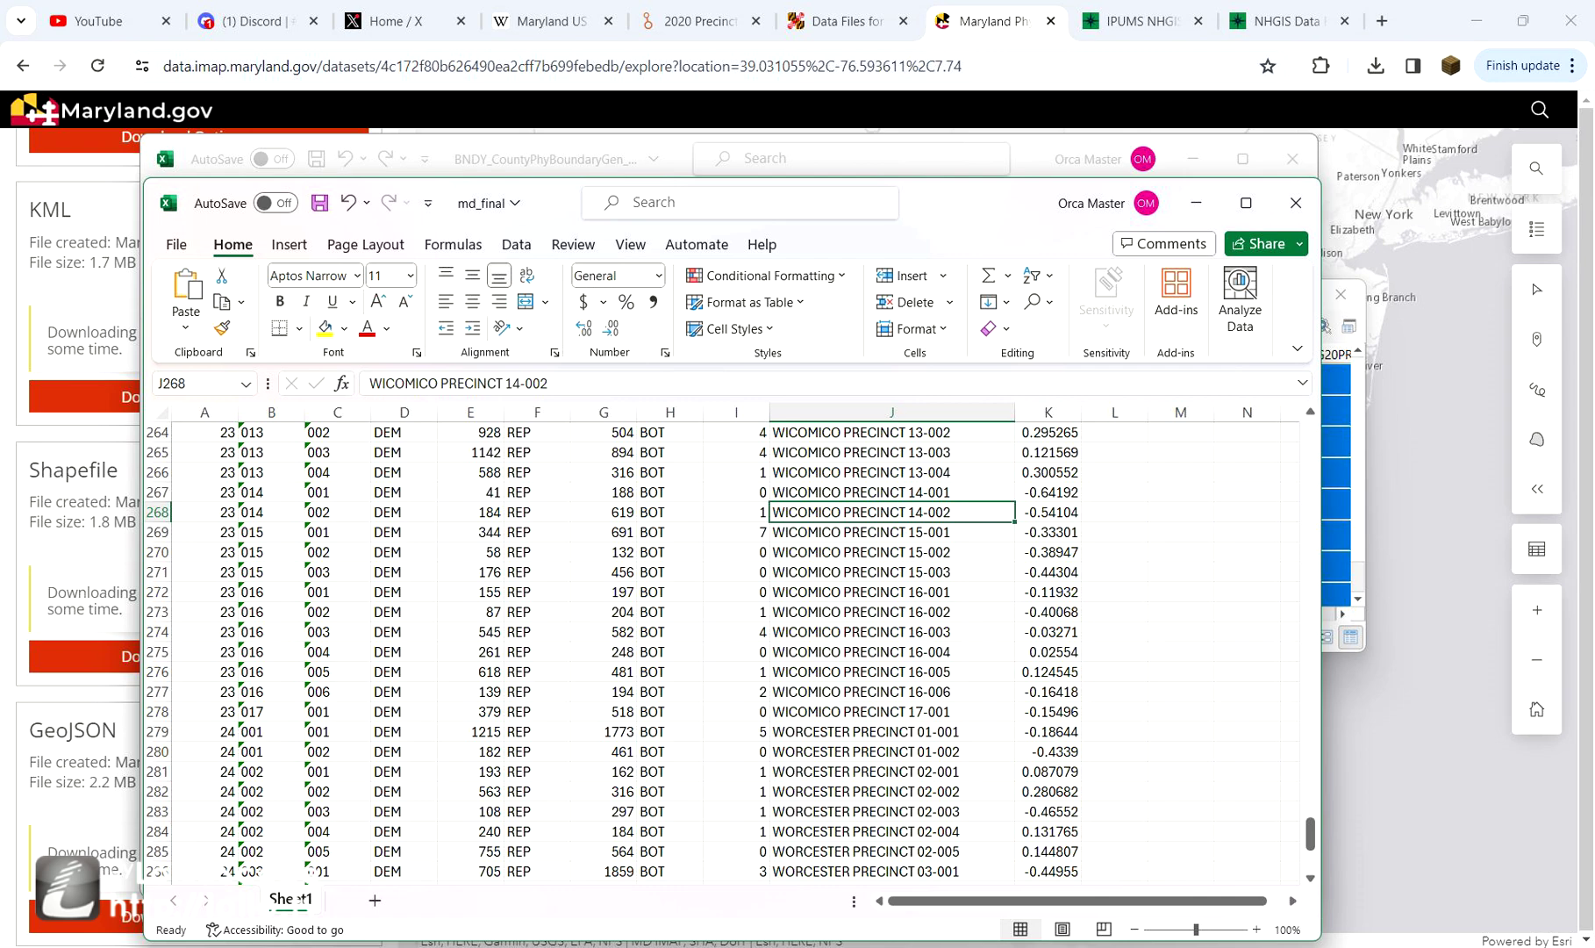
- Replace all occurrences of "WICOMICO PRECINCT" with "WICOMICO COUNTY" in the NAME column
left_click(892, 412)
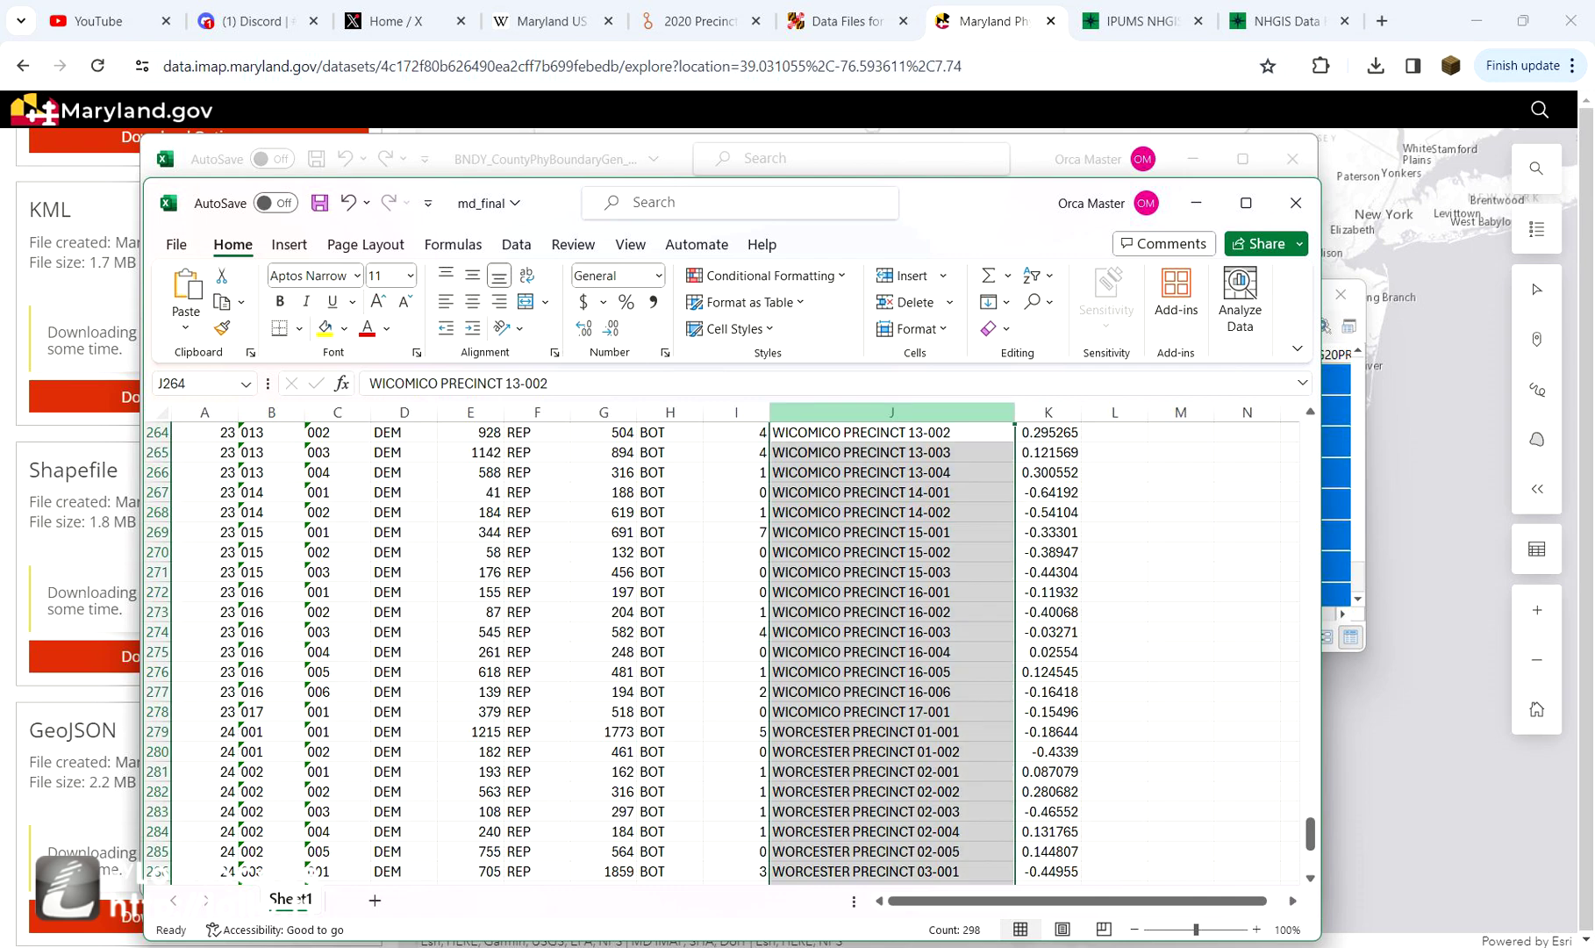
key("ctrl+h")
key("ctrl+v")
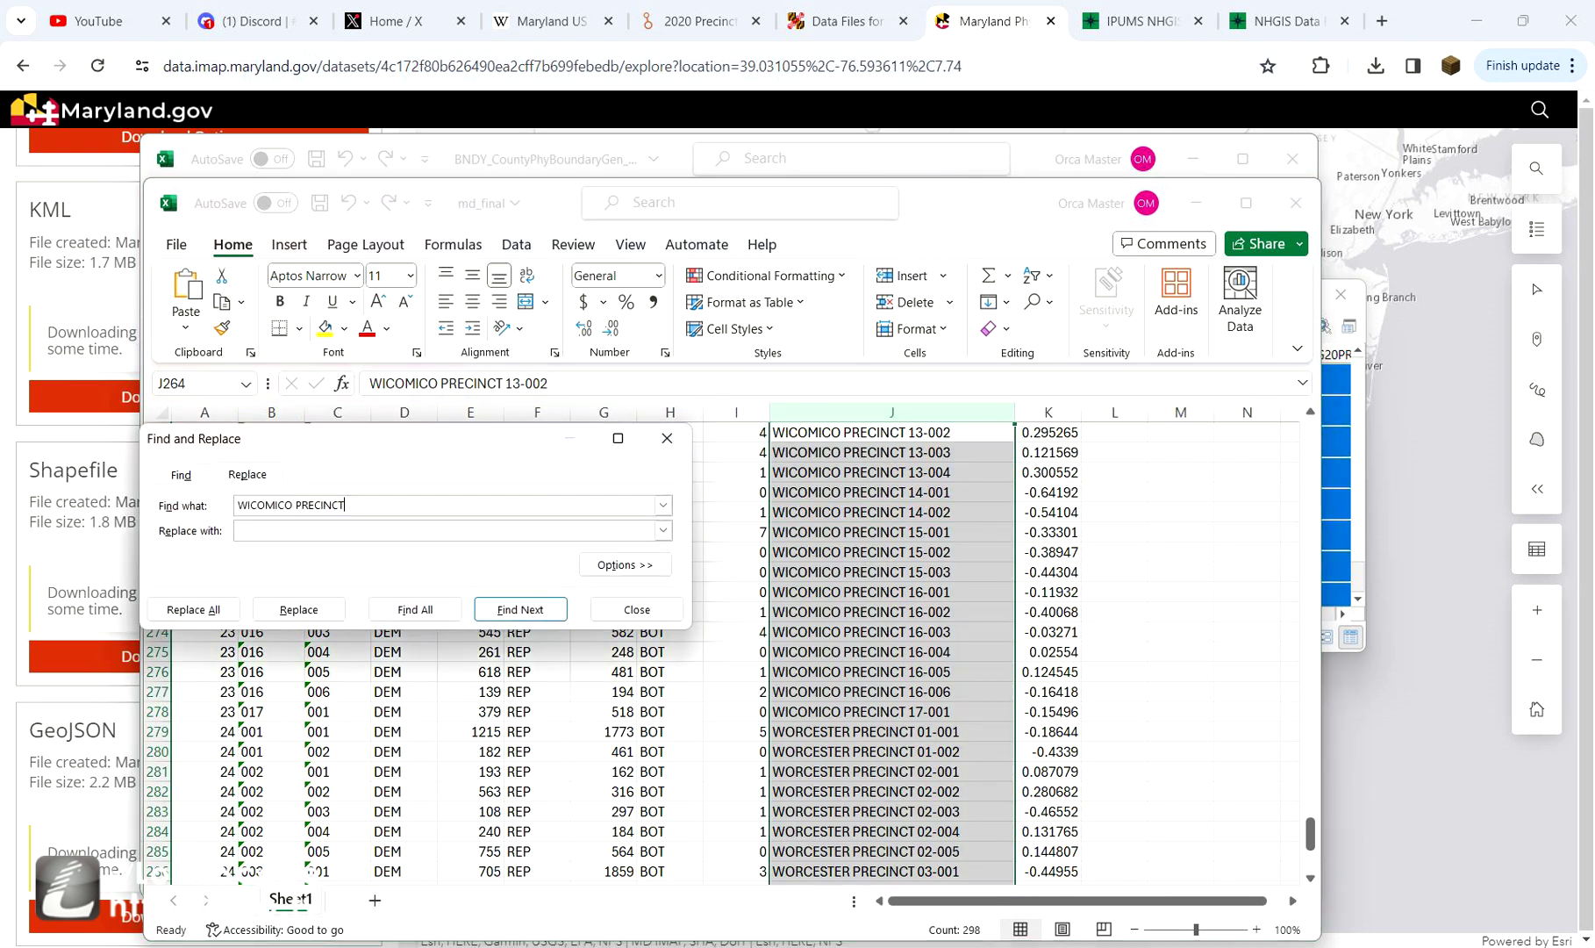
key("Tab")
key("ctrl+v")
key("ctrl+shift+Left")
type("OUNTY")
scroll(728, 658, "down", 9)
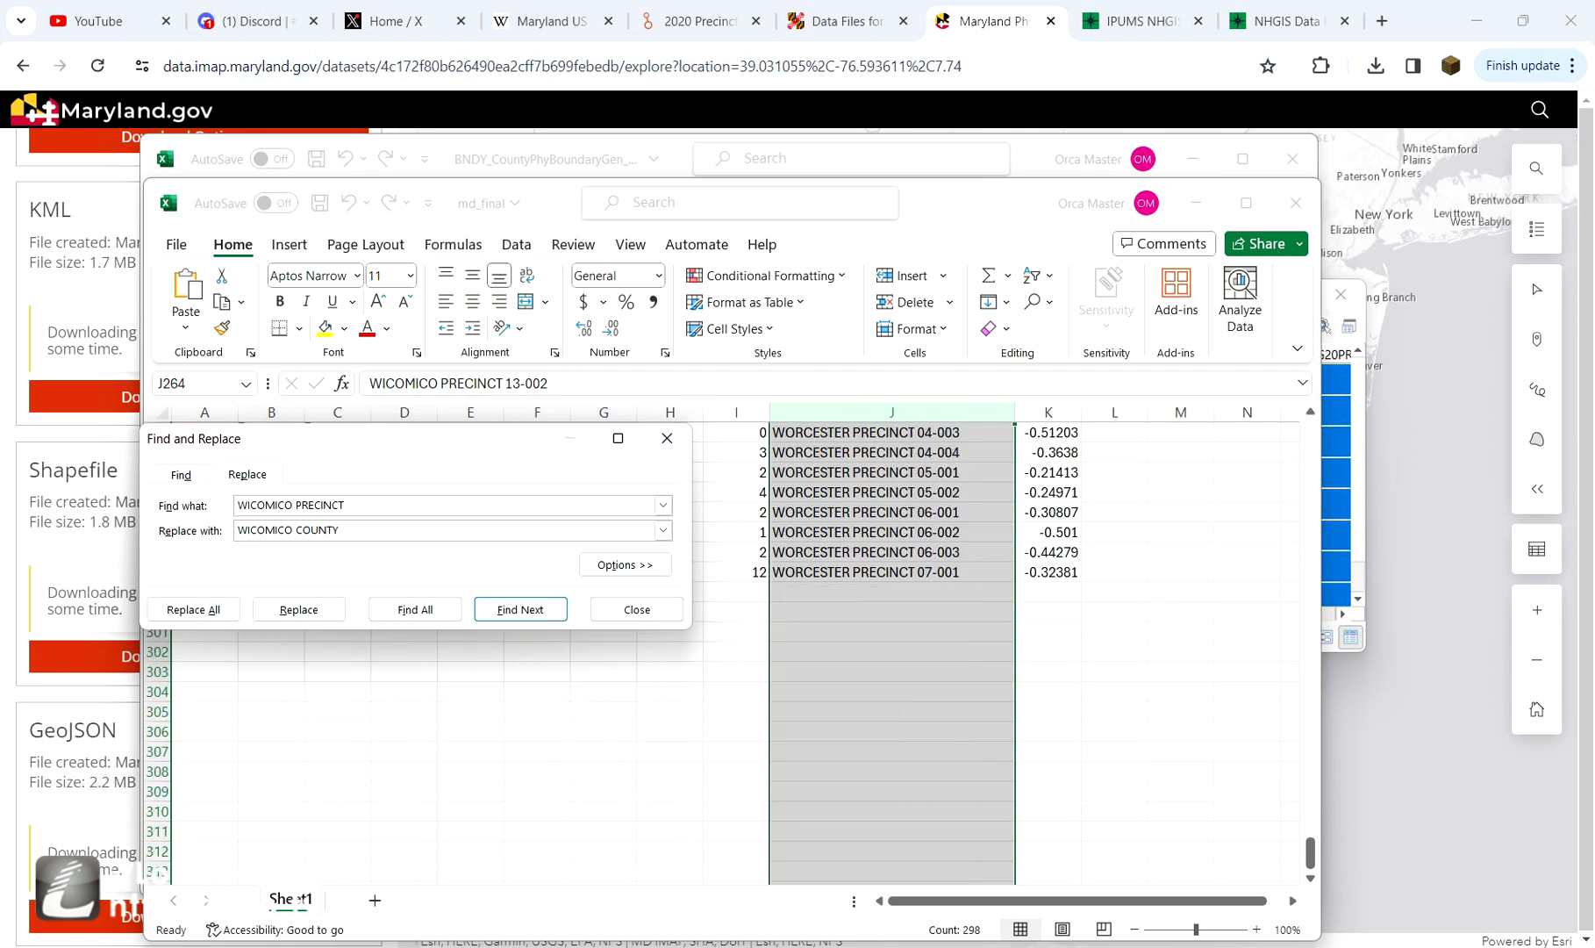
scroll(728, 658, "up", 3)
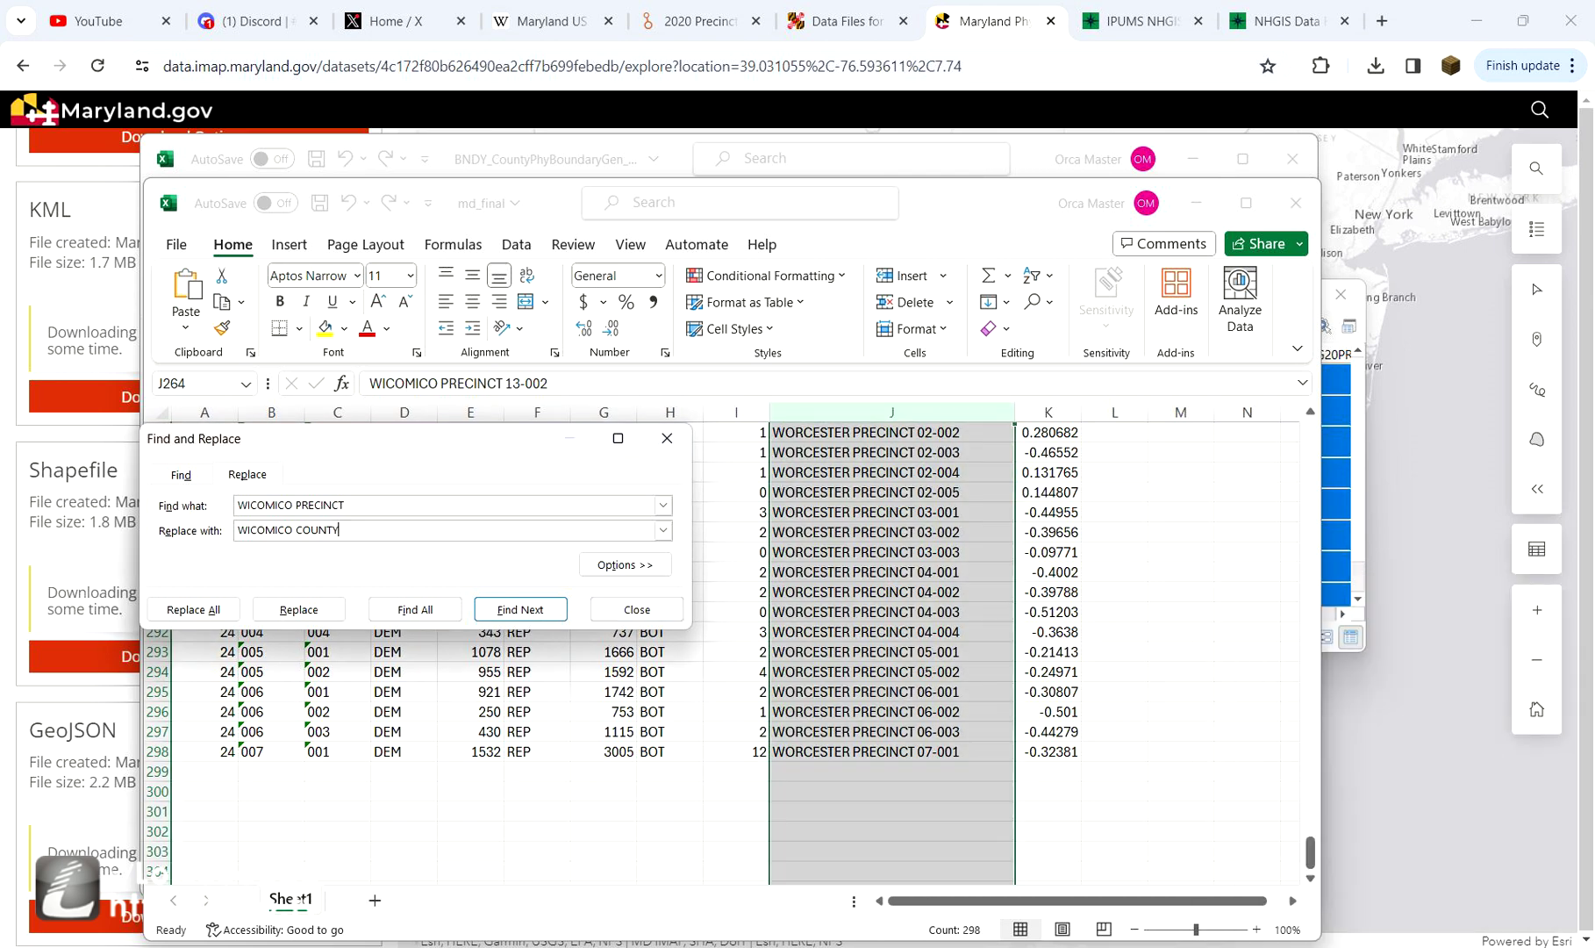
scroll(891, 650, "up", 14)
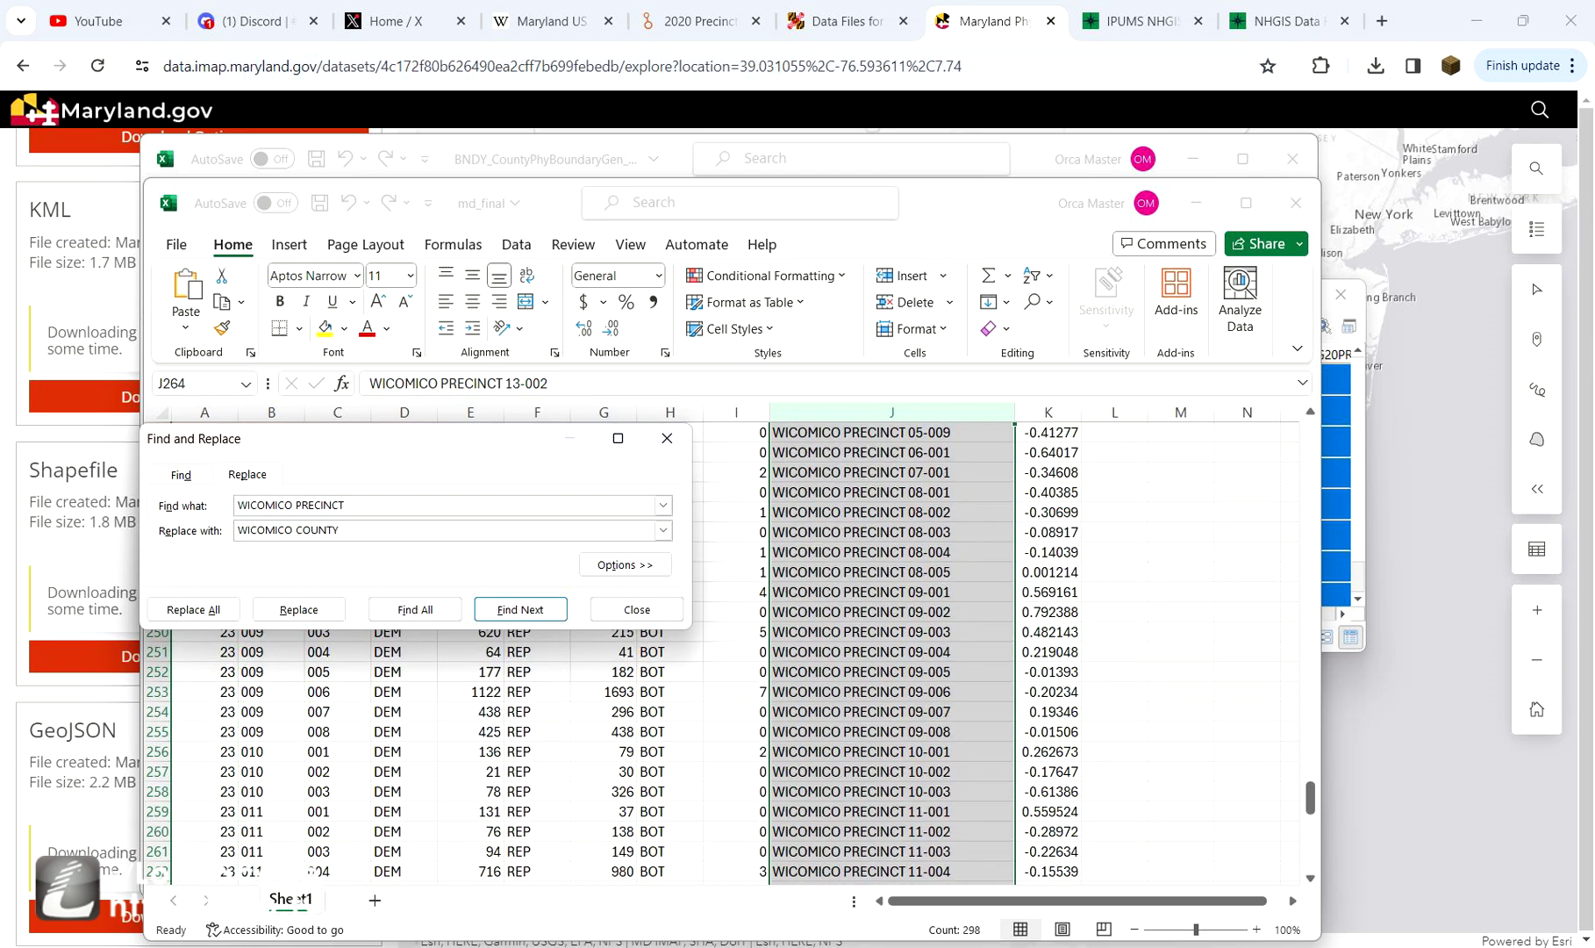
scroll(892, 649, "up", 20)
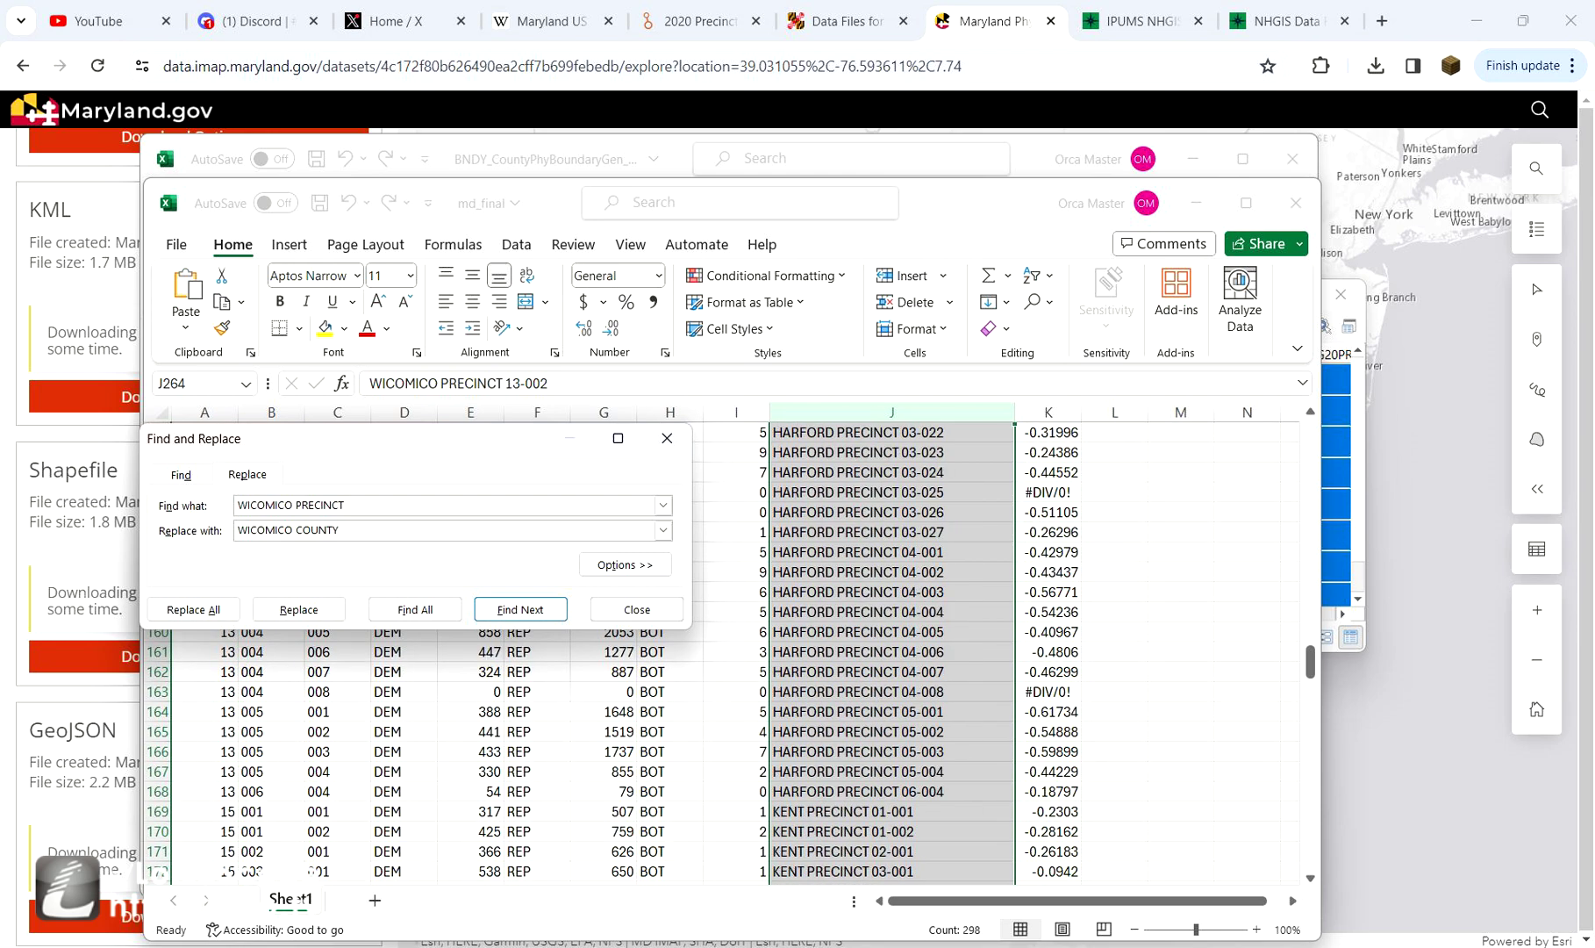
scroll(892, 649, "down", 6)
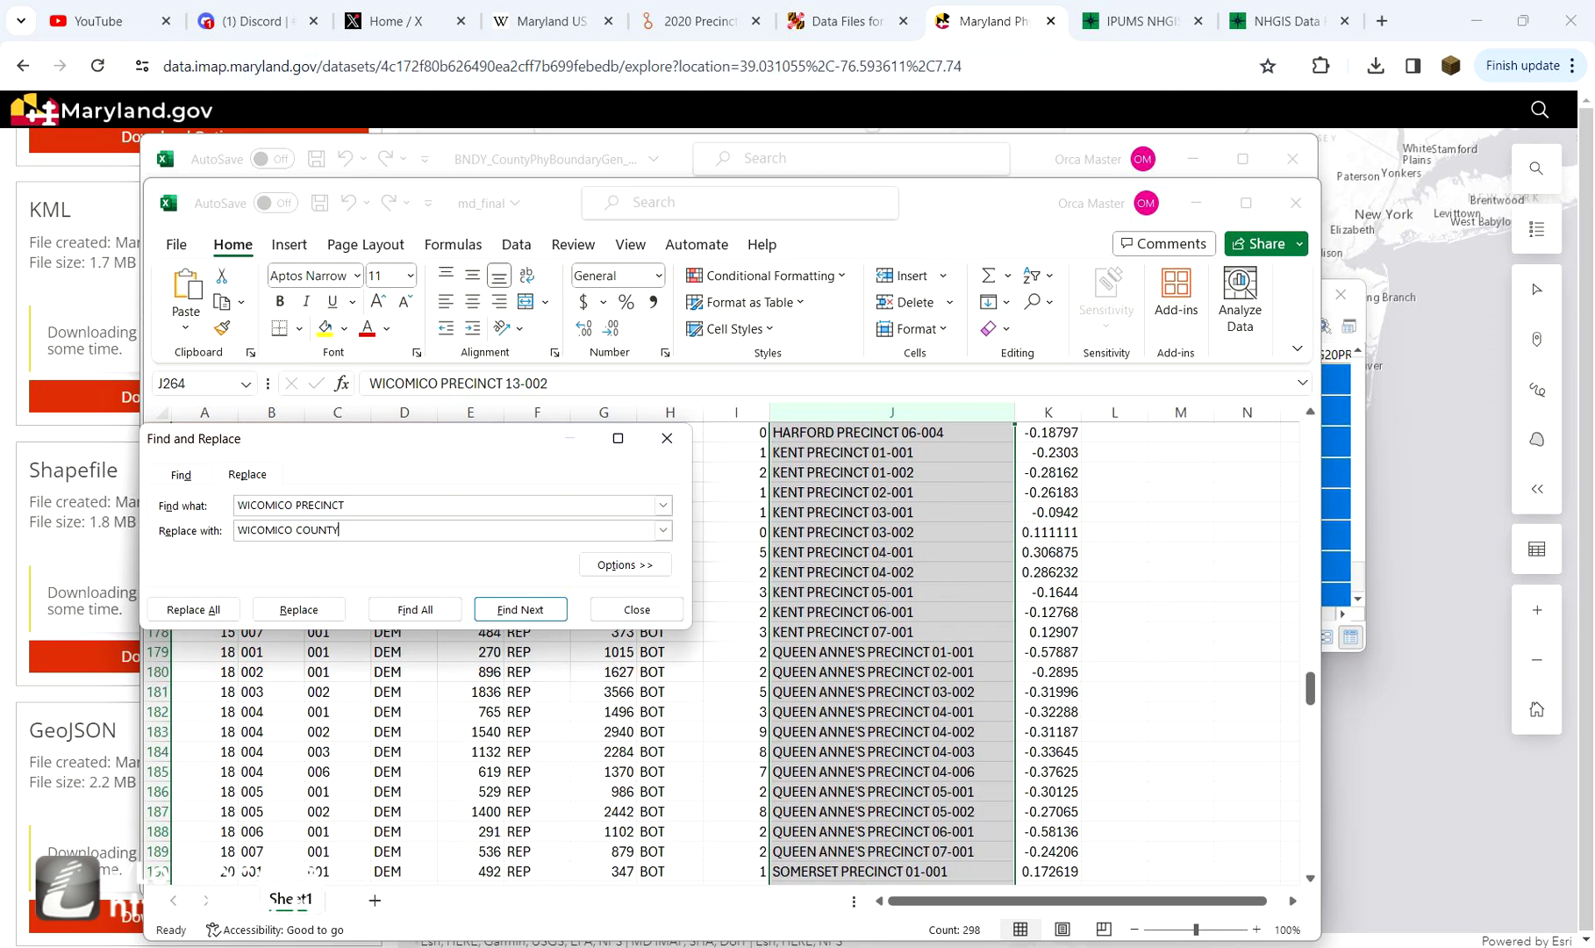
scroll(891, 746, "down", 10)
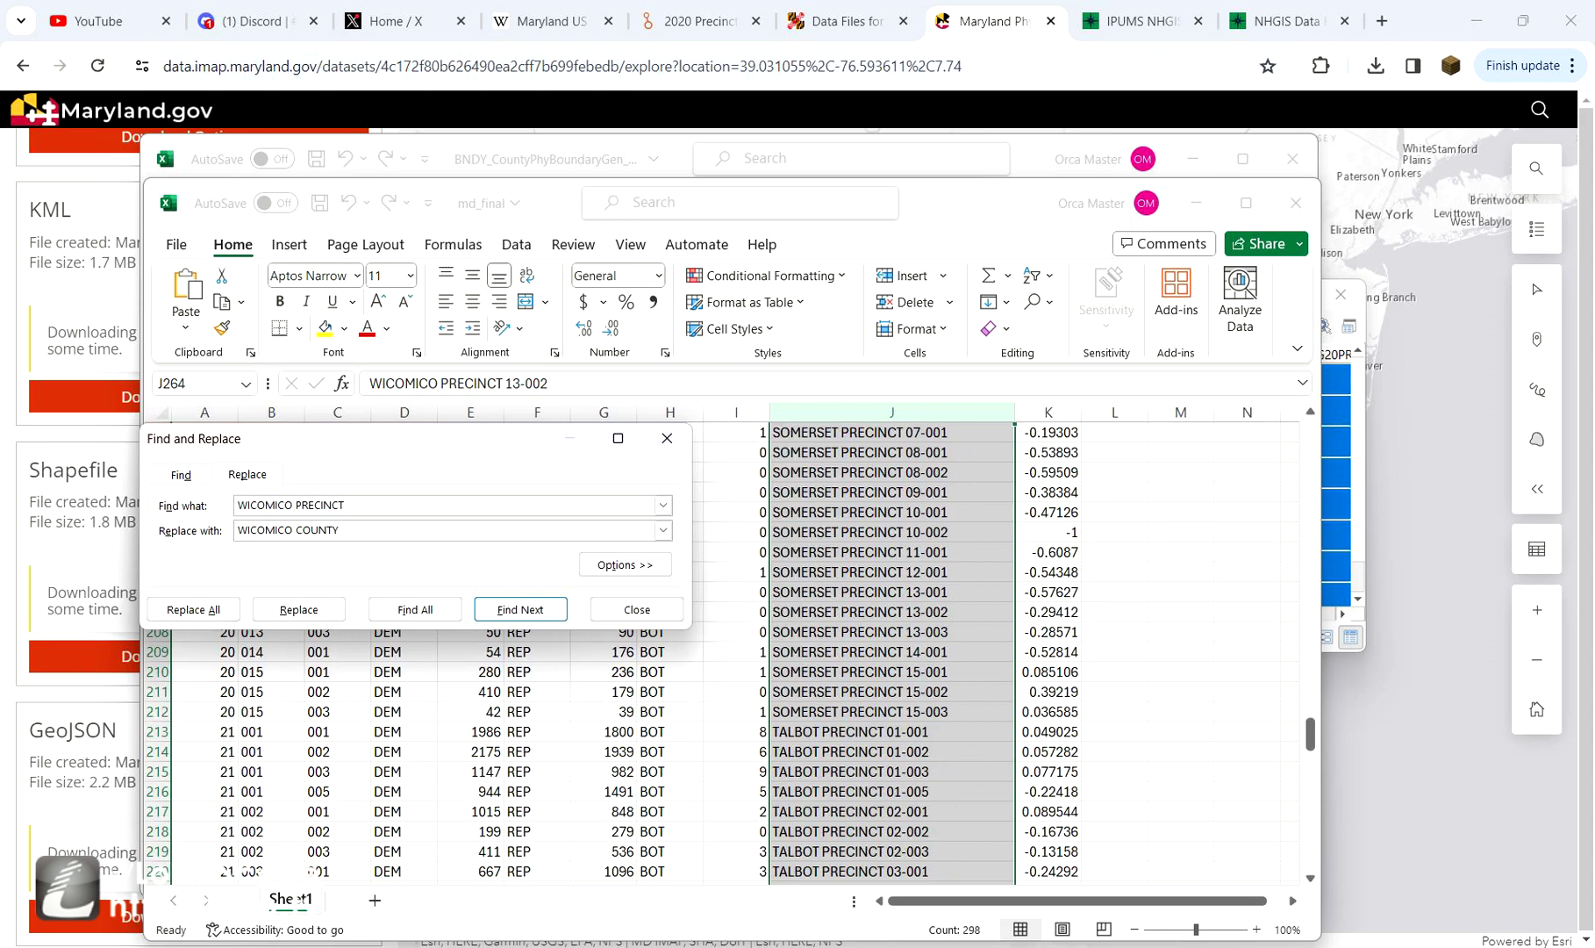
left_click(193, 609)
left_click(804, 541)
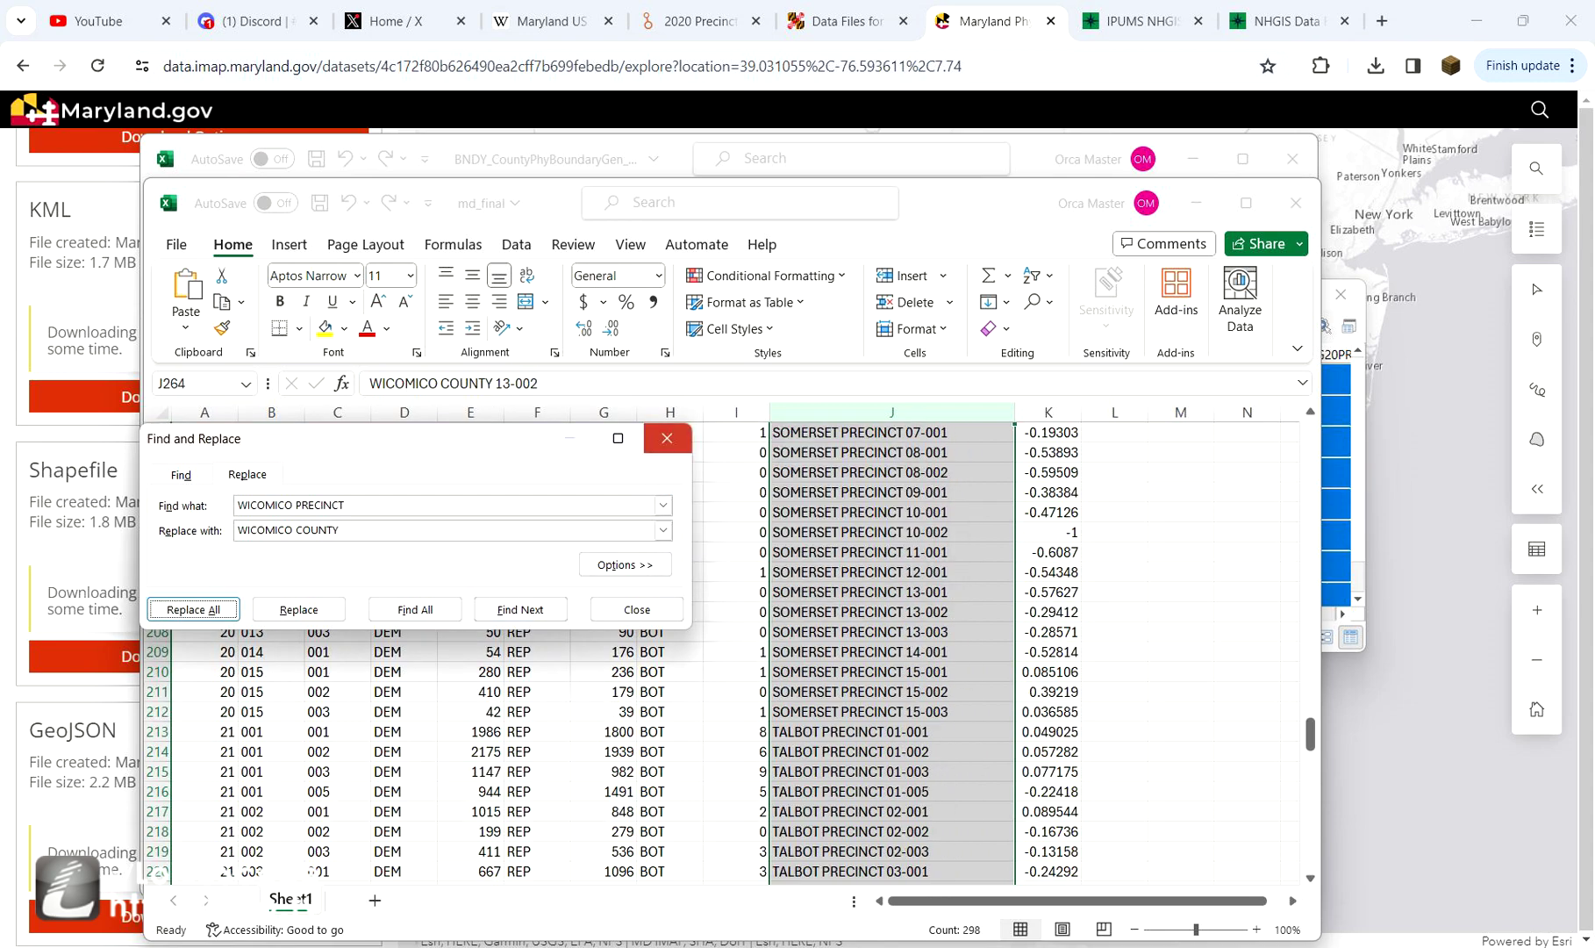
left_click(667, 438)
- Review the NAME entries down to the last Worcester precinct and return to the column header
left_click(850, 552)
key("Down")
key("Down")
key("Down")
key("Down")
key("Down")
key("Down")
key("Down")
key("Down")
key("Down")
key("Down")
key("Down")
key("Down")
key("Down")
key("Down")
key("Down")
key("Down")
key("Down")
key("Down")
key("Down")
key("Down")
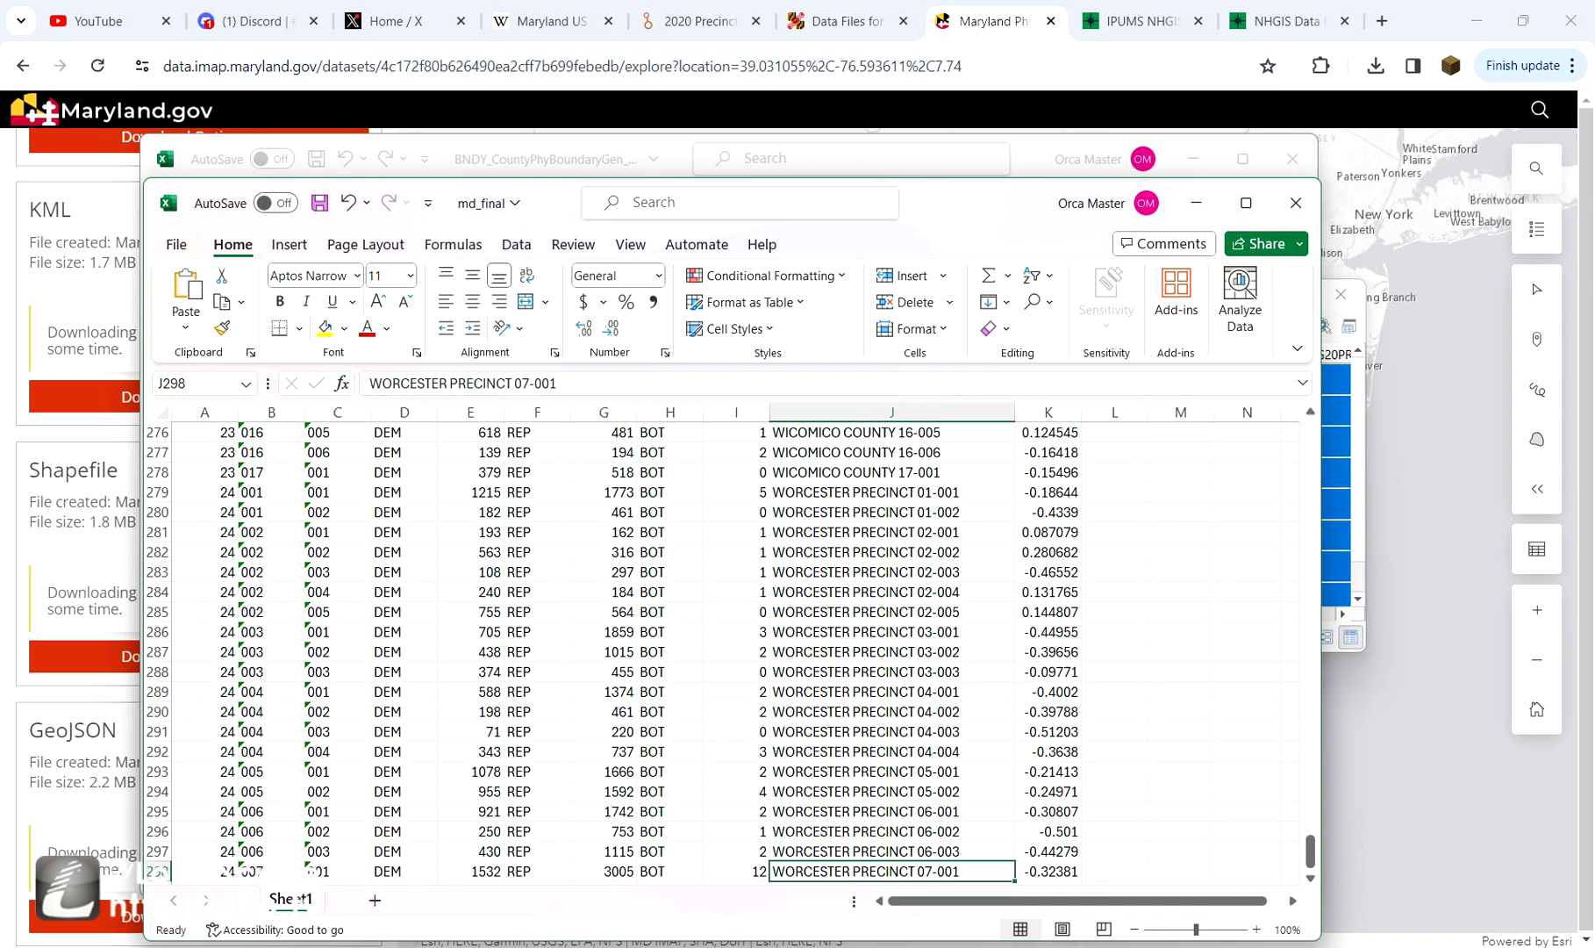
key("ctrl+Up")
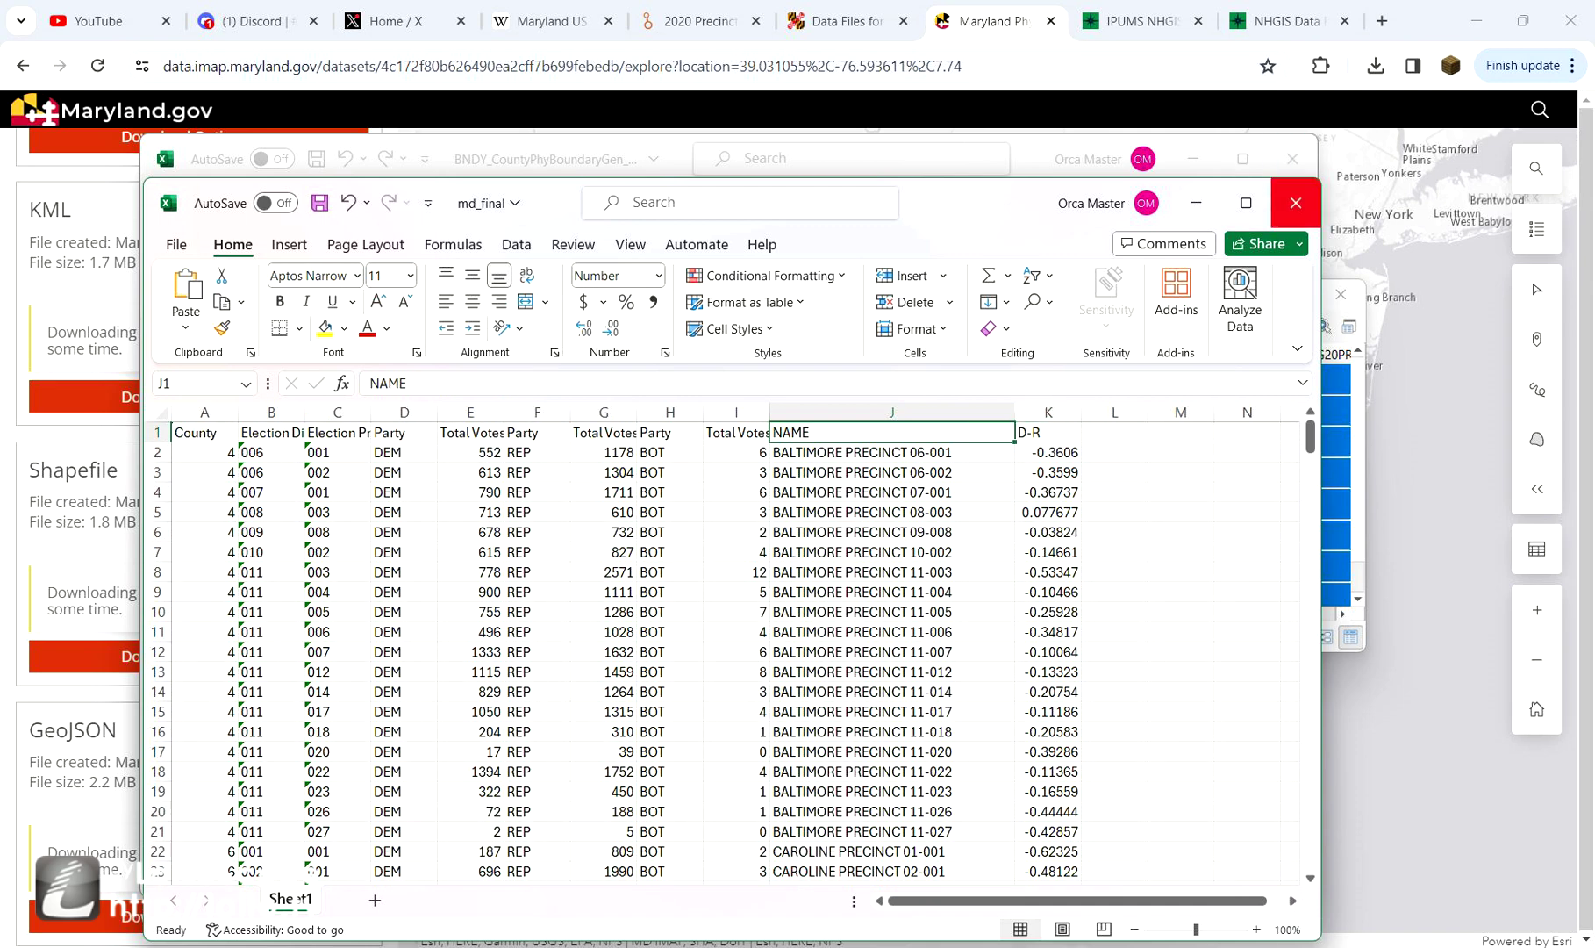
- Close md_final with its changes saved and close the county boundary workbook without saving
left_click(1295, 202)
left_click(737, 512)
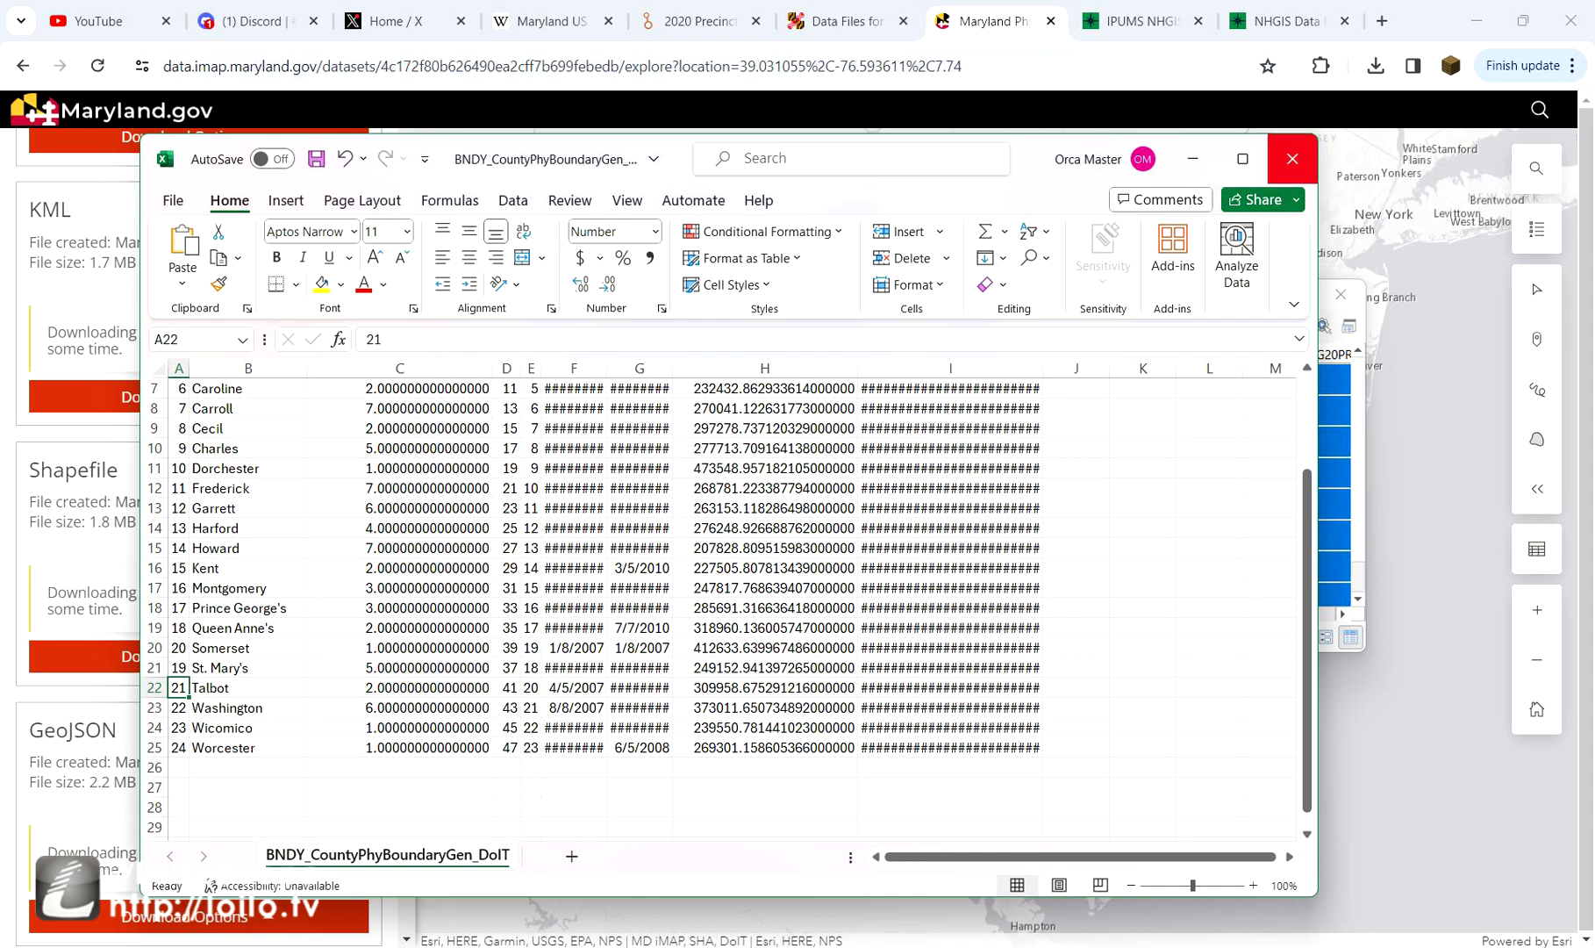
left_click(1293, 159)
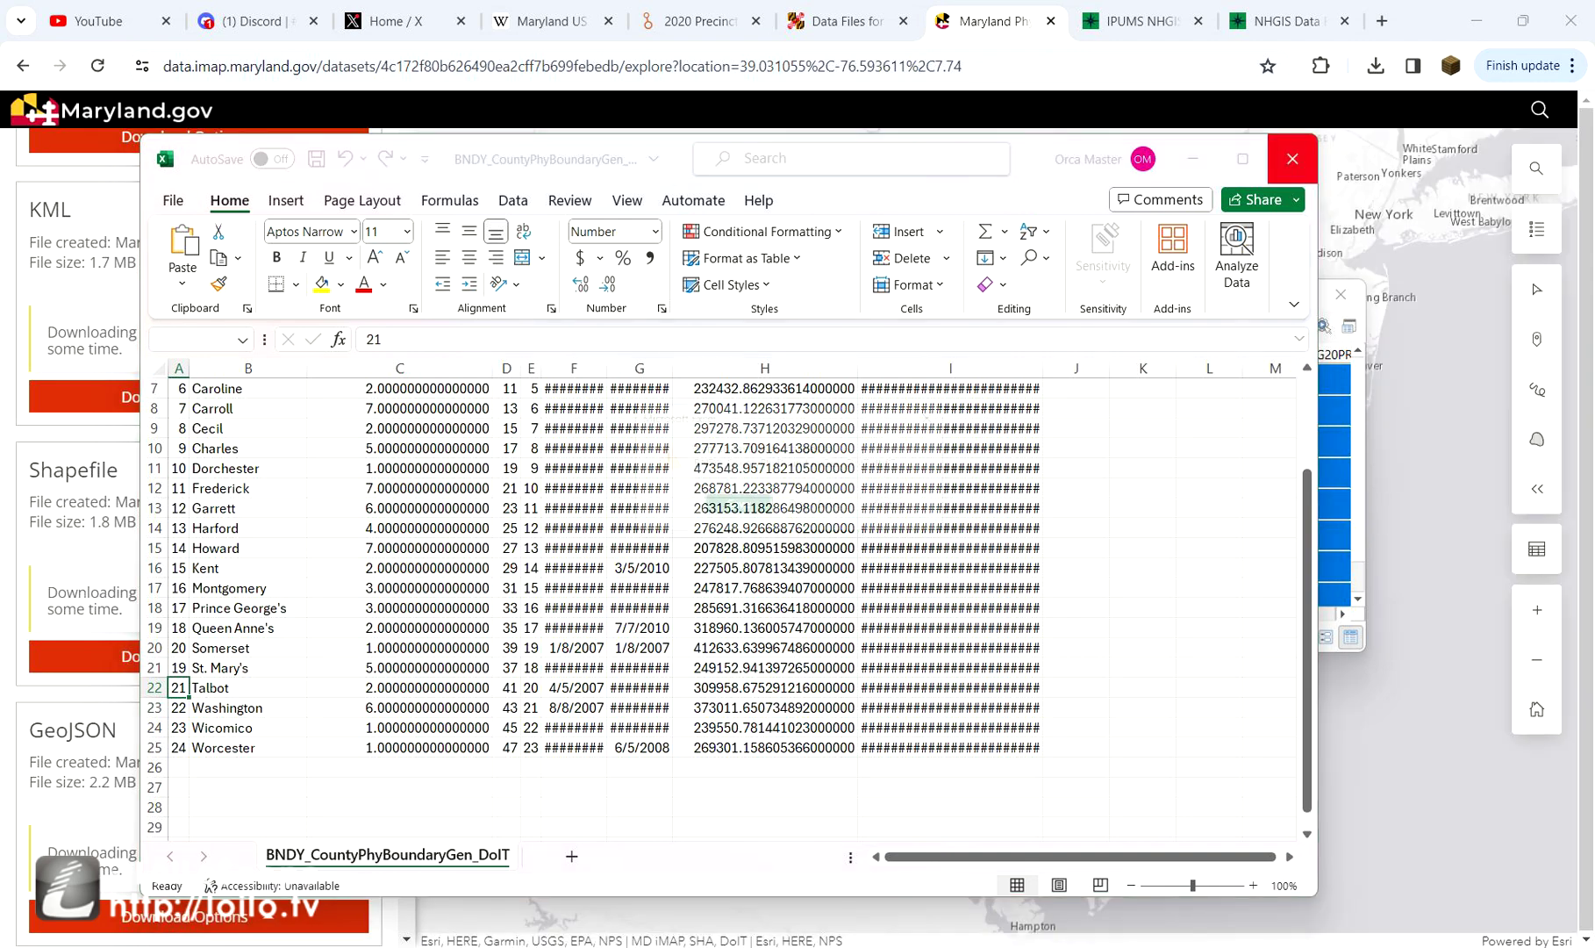
left_click(826, 512)
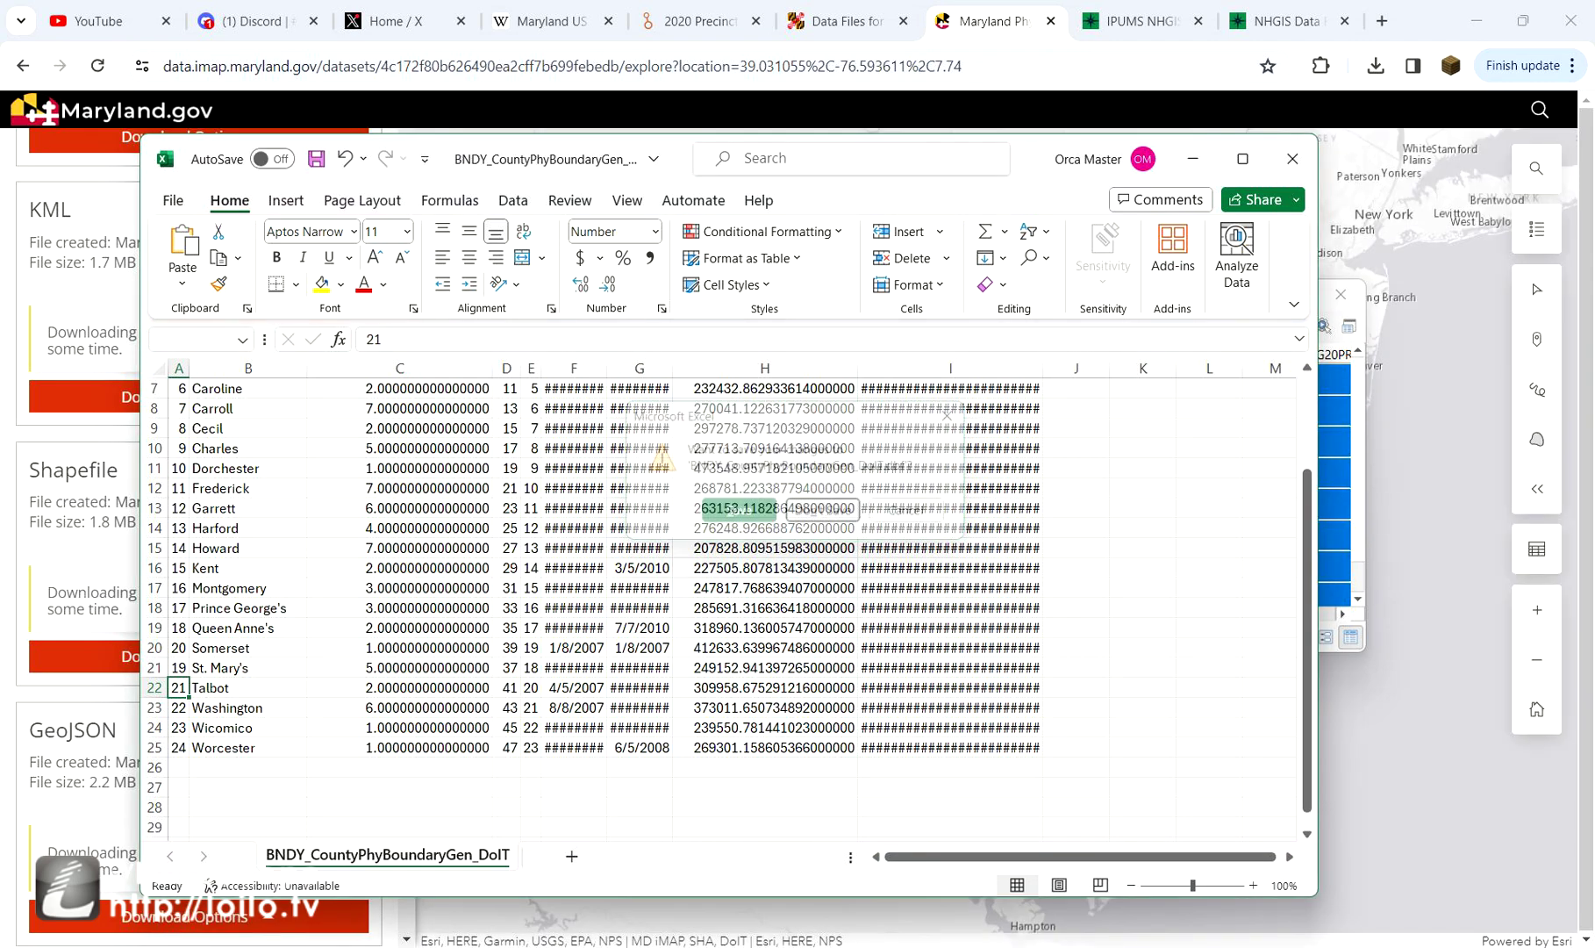
- Close the attribute table and inspect the green precincts on the QGIS map, selecting Baltimore precincts 06-002 and 11-005
left_click(1340, 294)
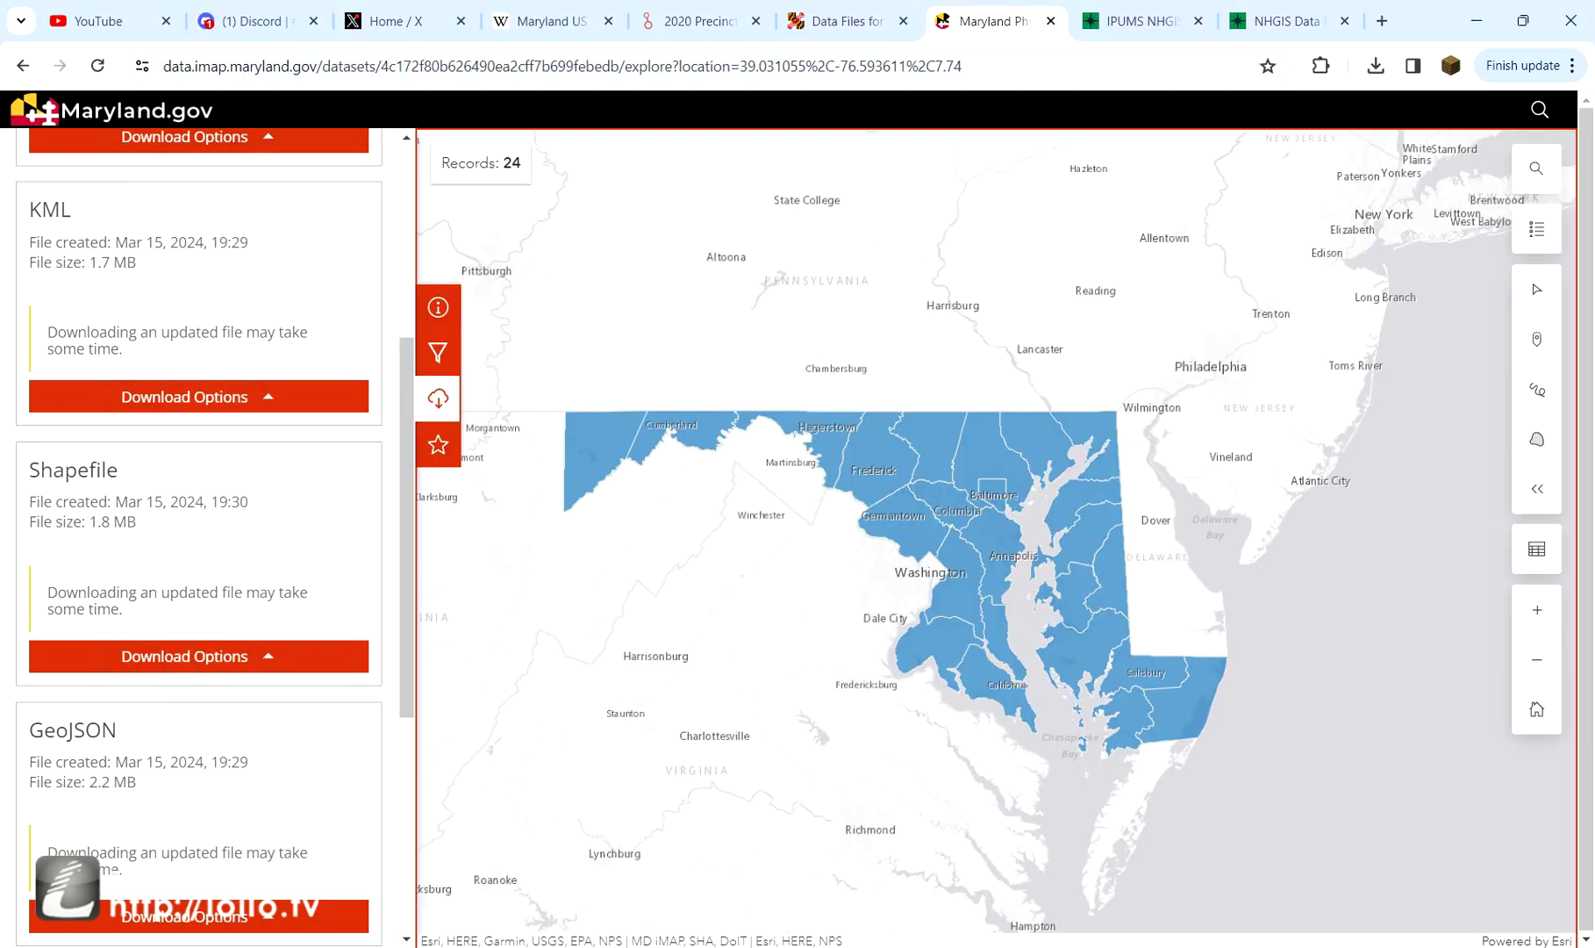
key("alt+Tab")
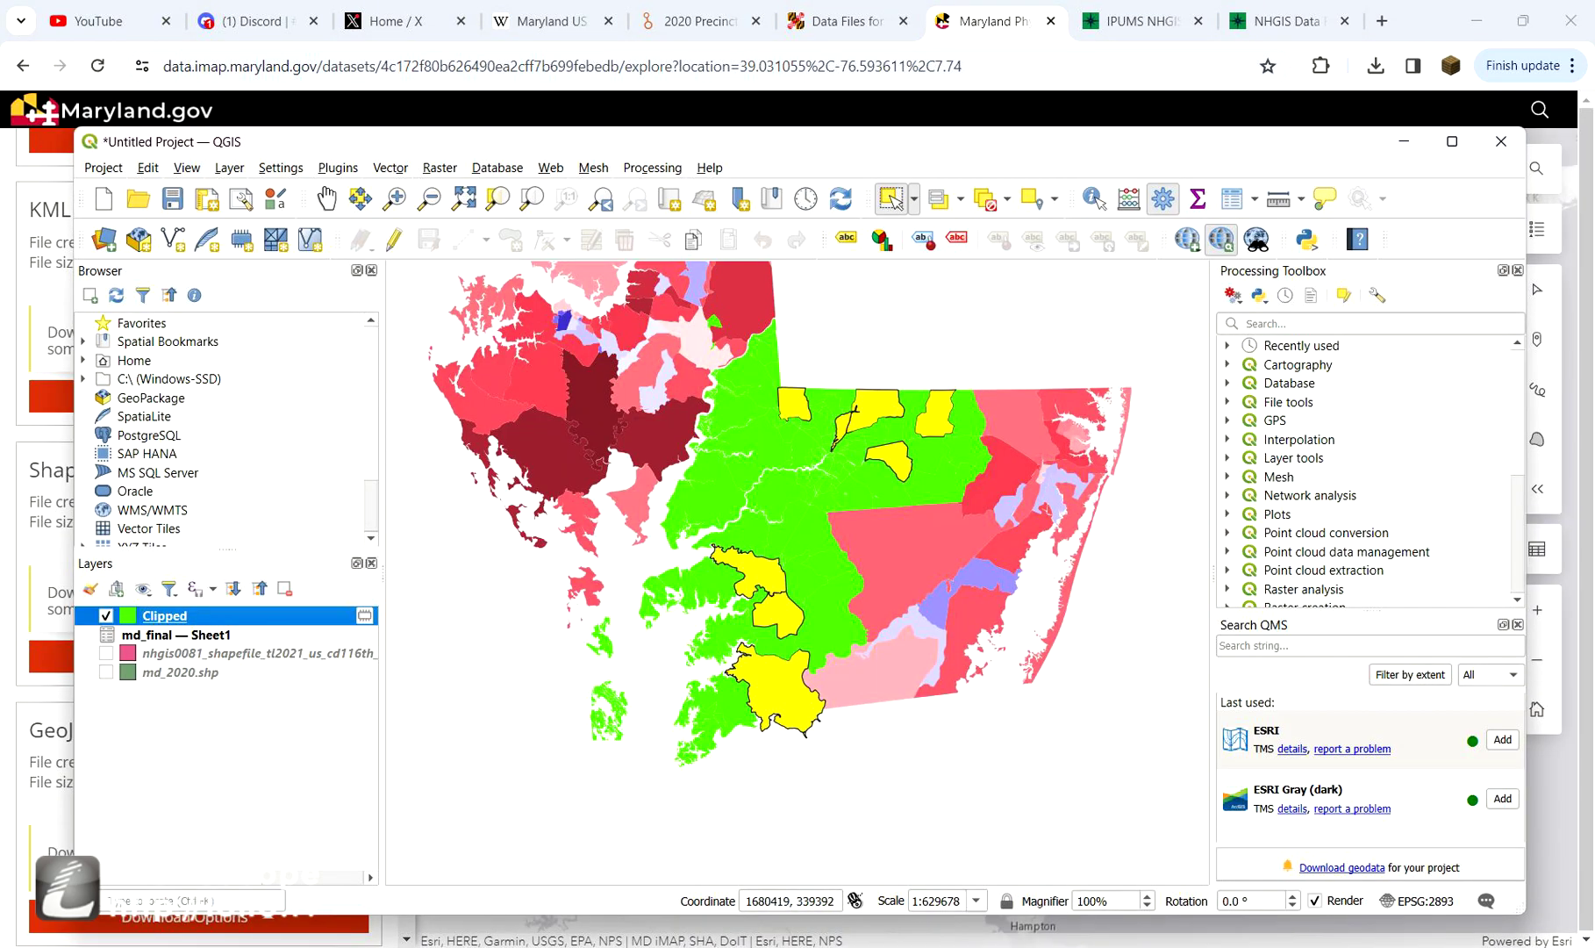
scroll(823, 715, "down", 2)
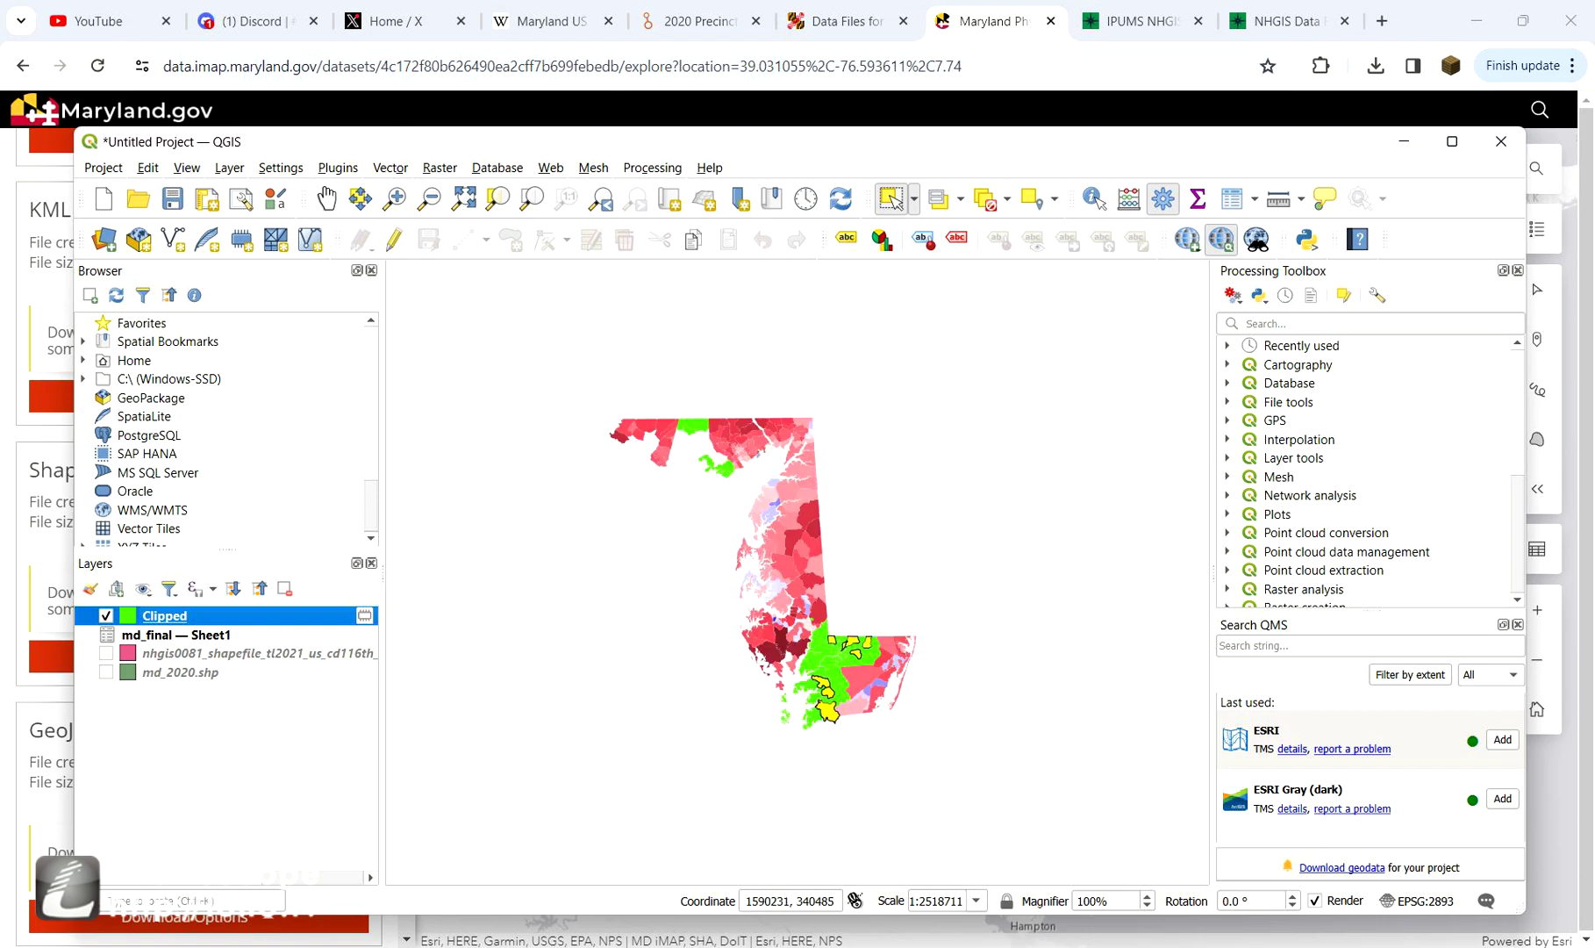
scroll(713, 427, "up", 2)
left_click(712, 426)
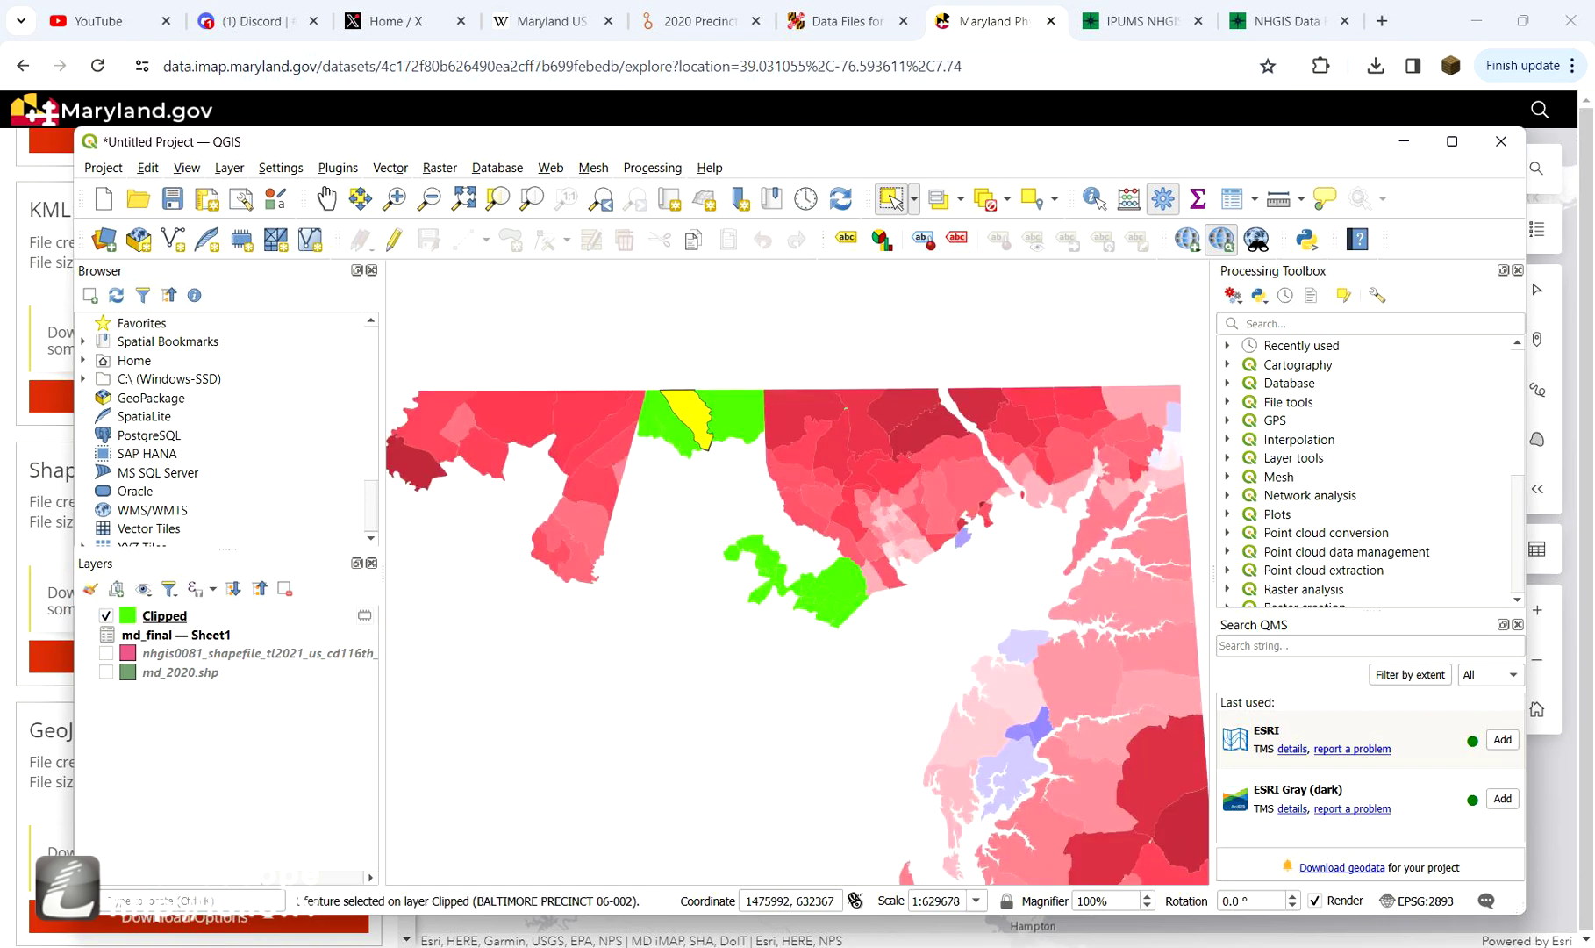
left_click(667, 425)
scroll(665, 425, "down", 2)
scroll(750, 610, "up", 1)
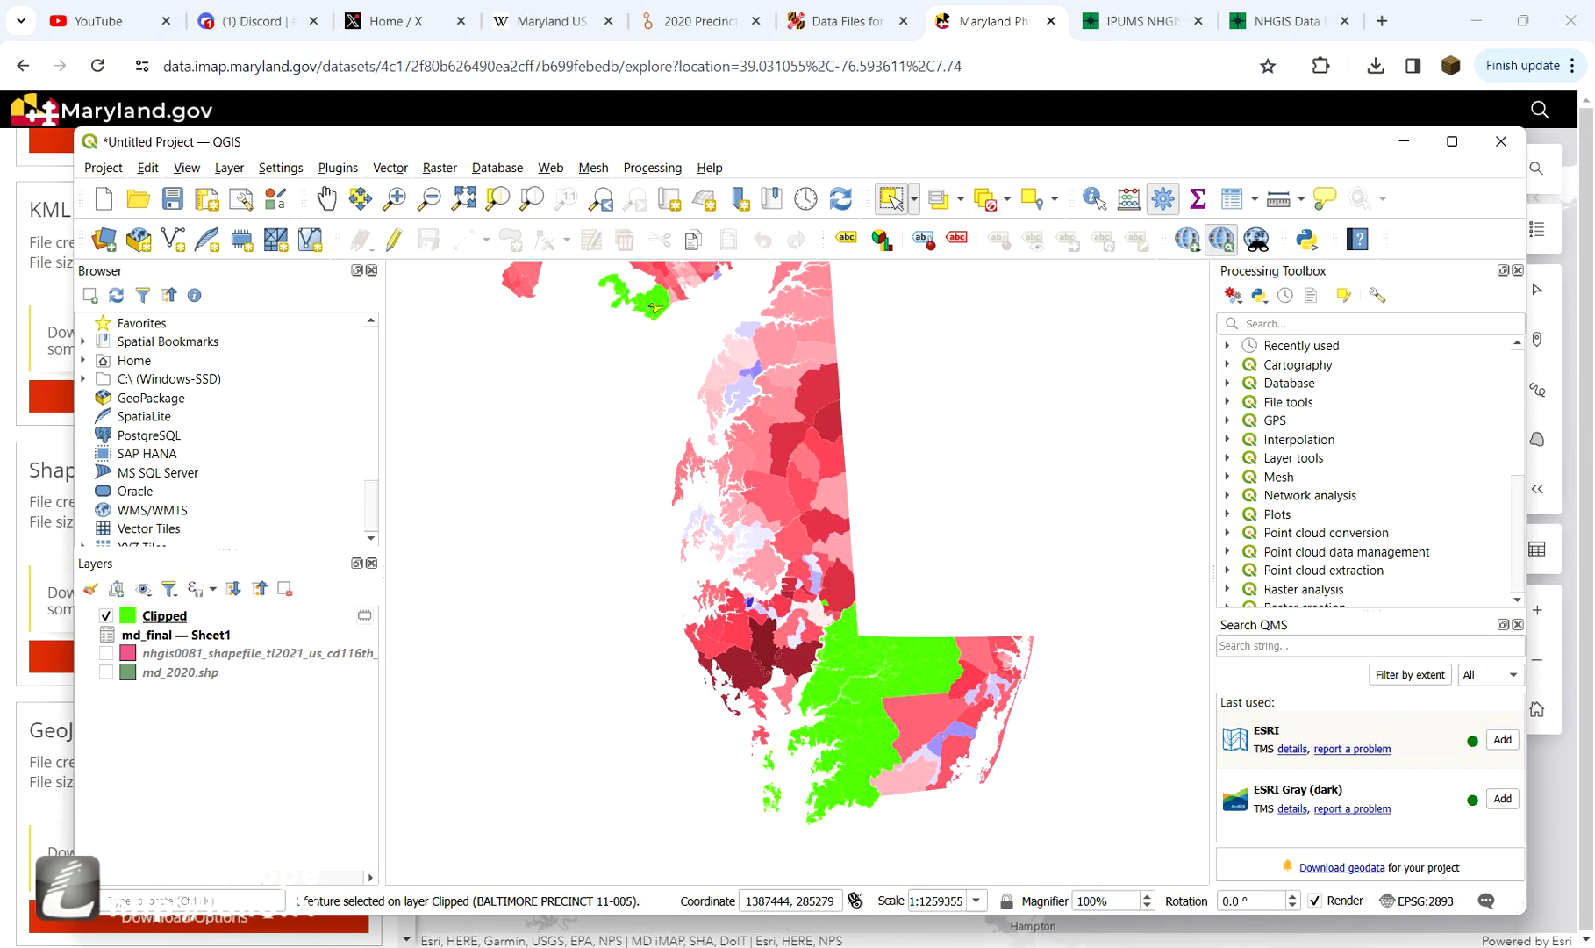
scroll(702, 729, "down", 1)
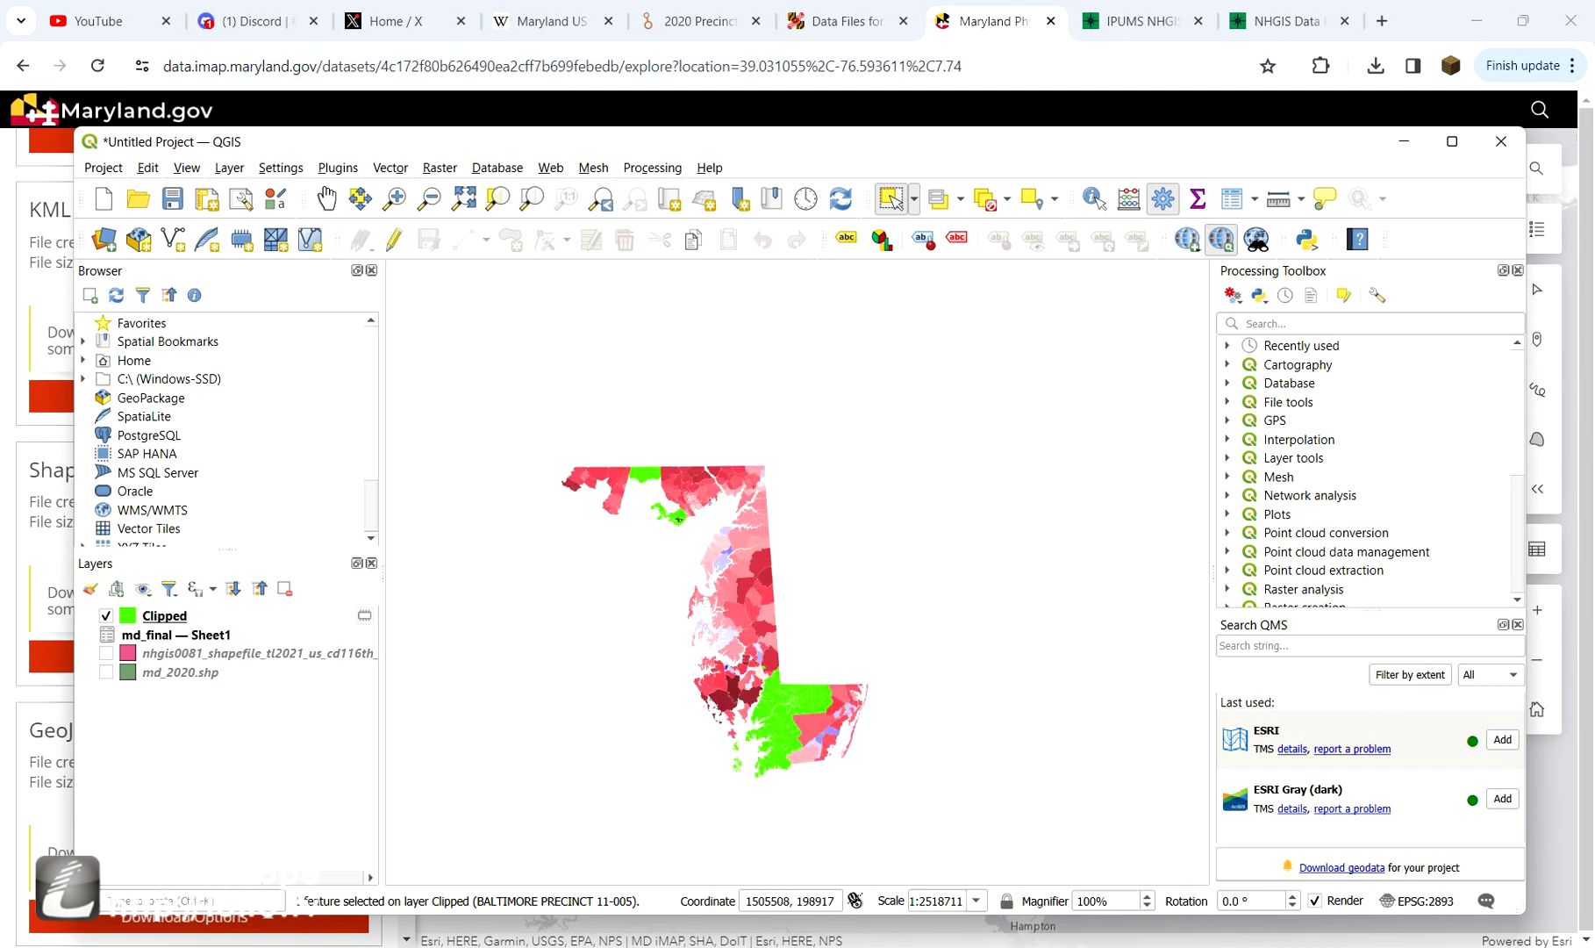
scroll(678, 519, "up", 1)
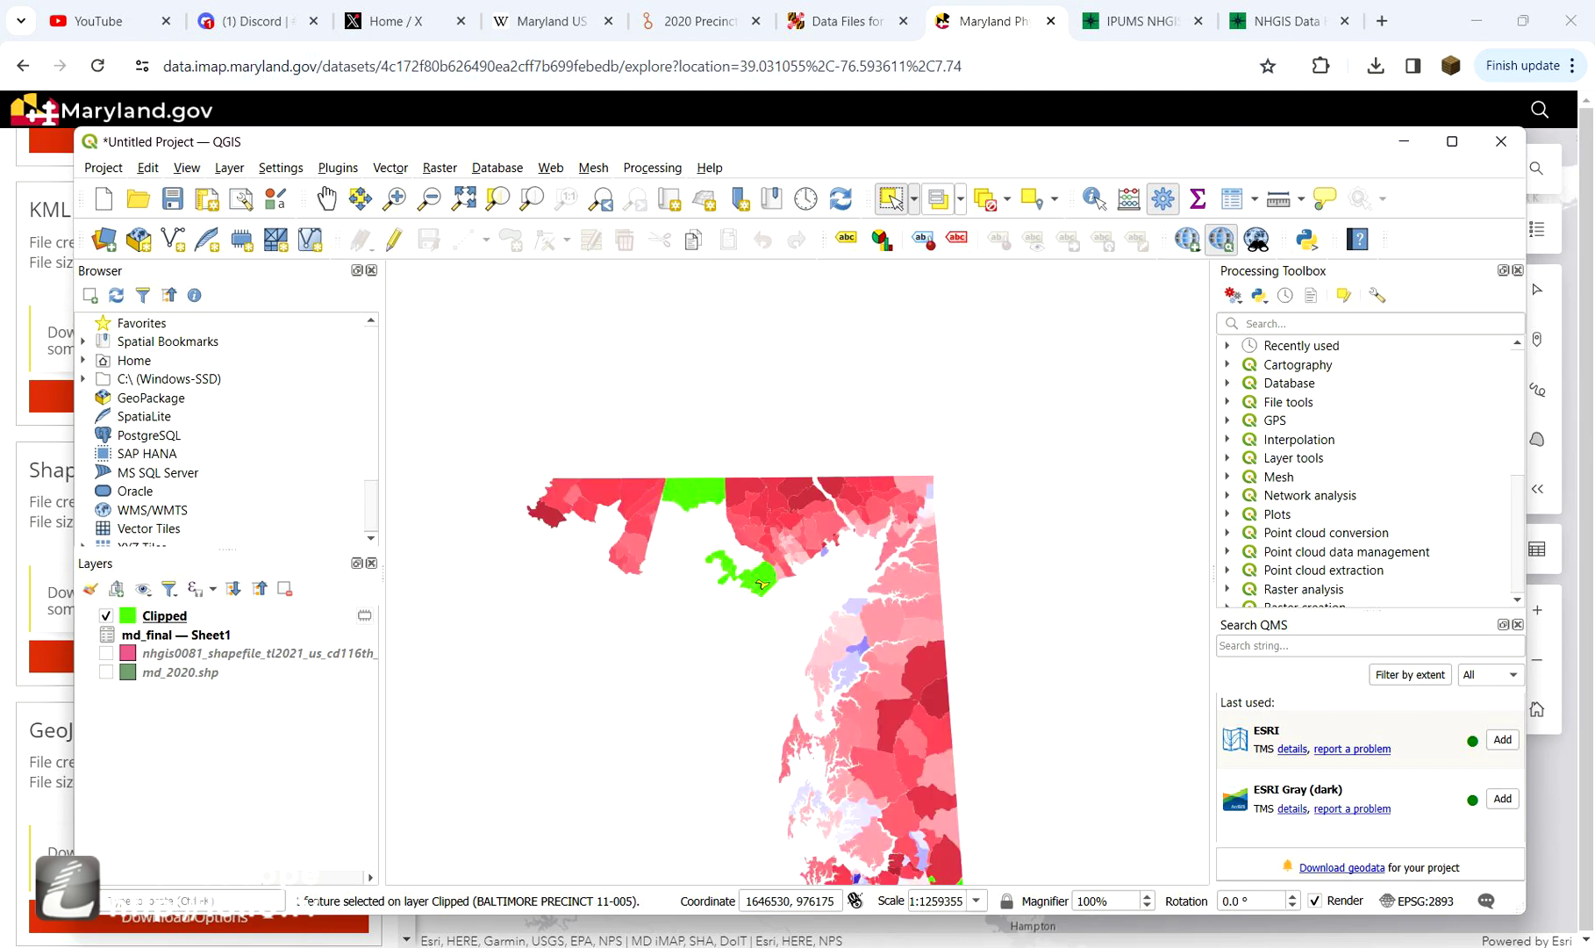
scroll(707, 482, "down", 1)
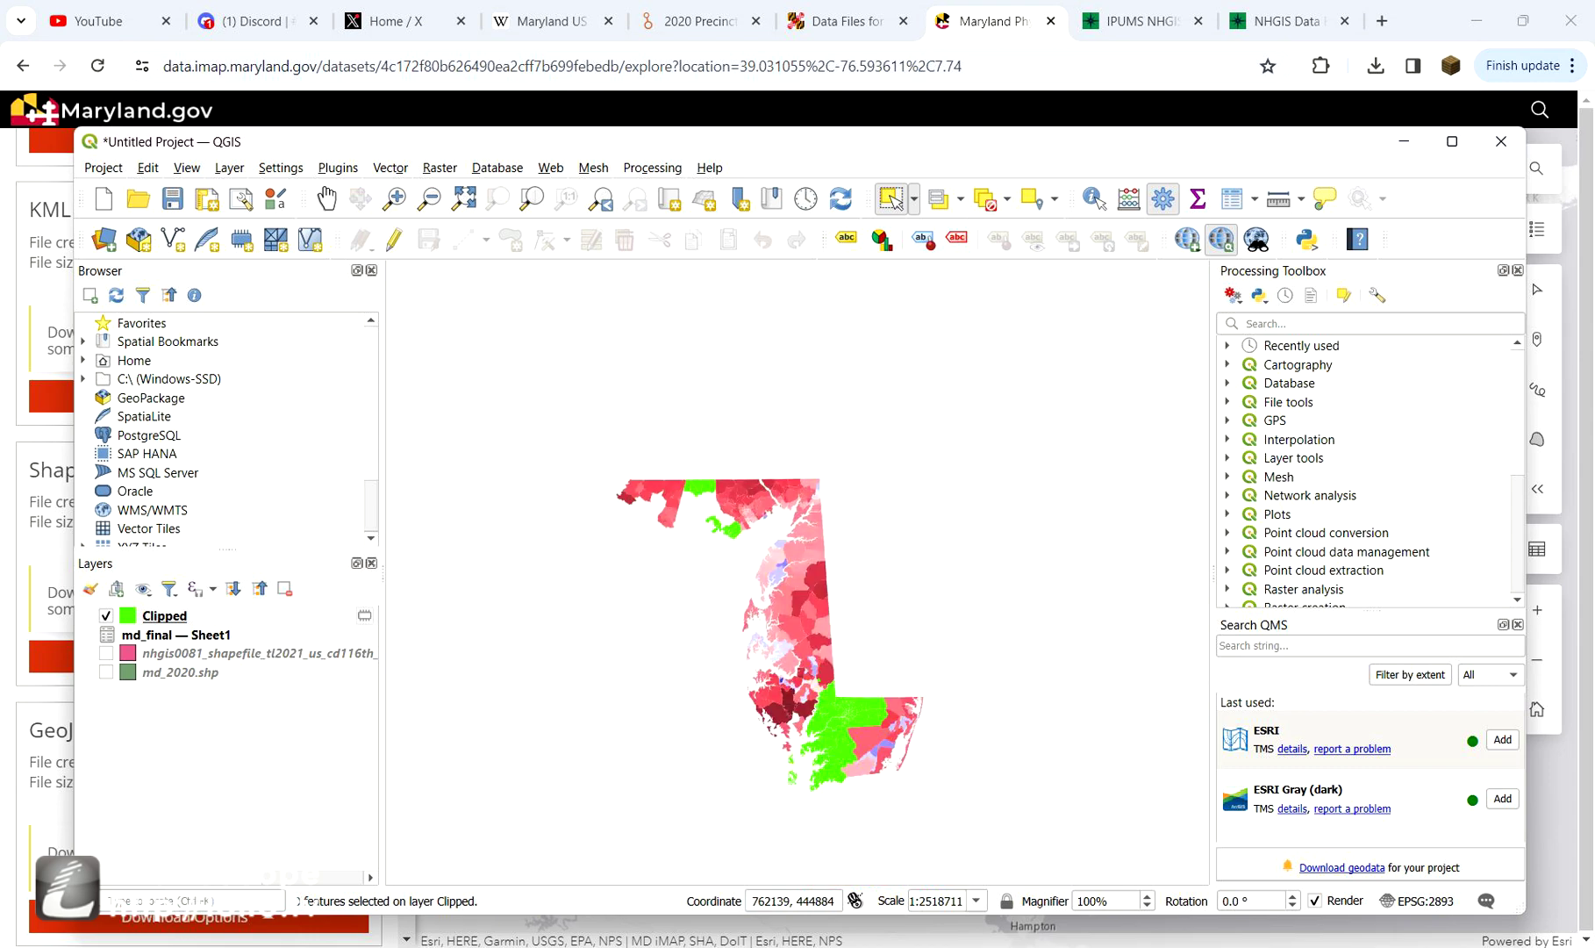
- Remove the Clipped layer from the project
left_click(164, 615)
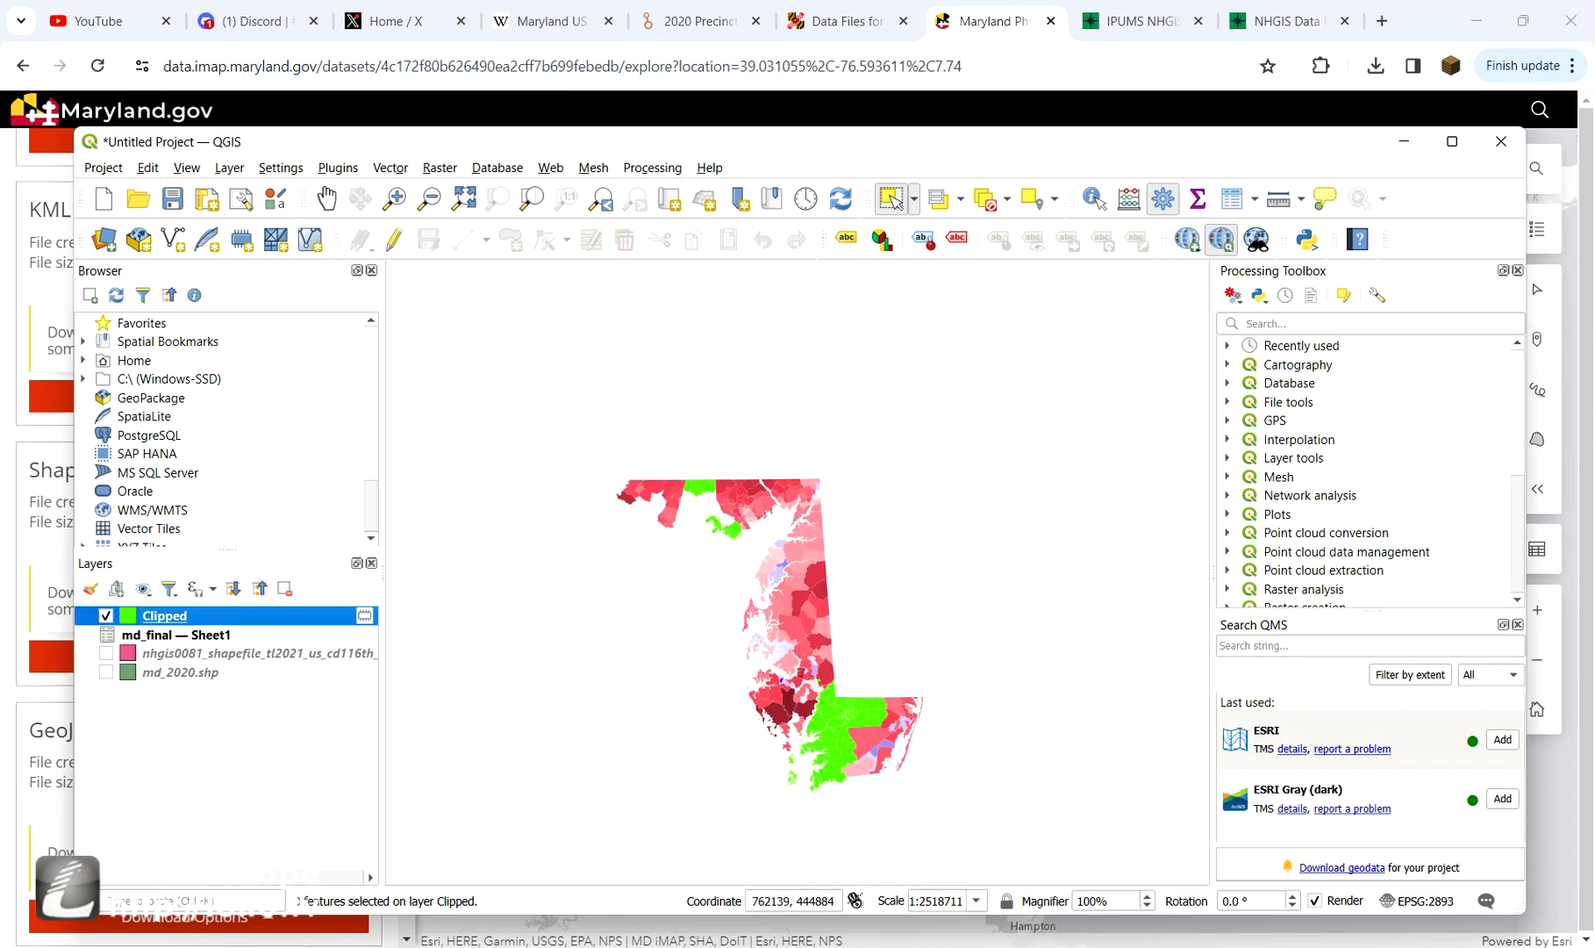
right_click(167, 615)
left_click(219, 295)
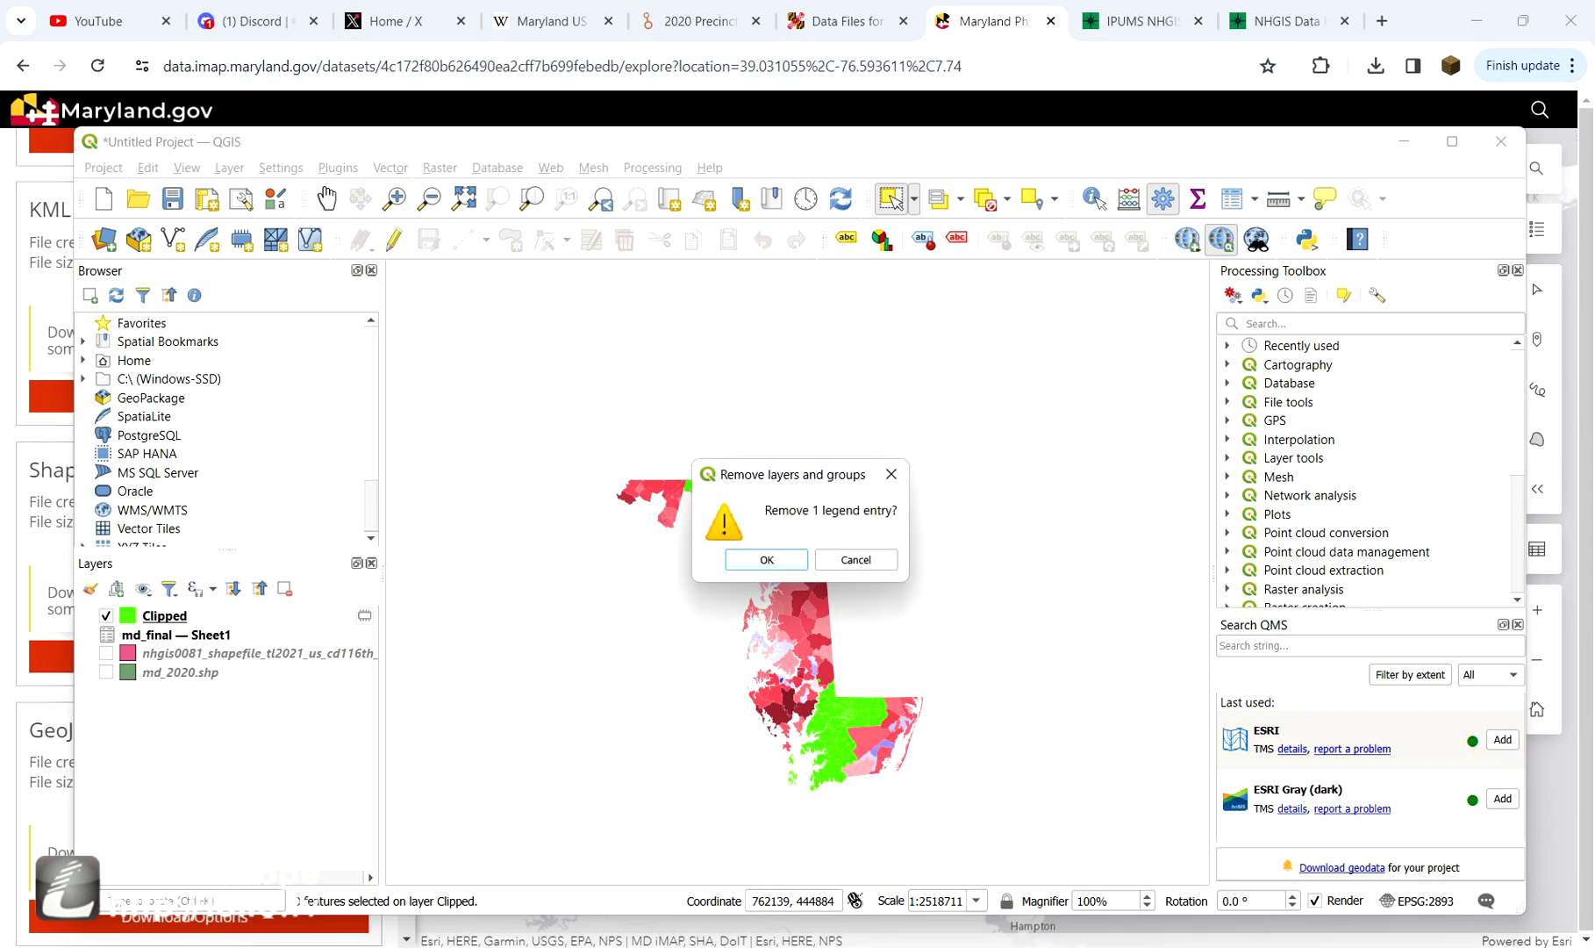
left_click(748, 556)
- Replace the md_final table in the project with the corrected md_final workbook from mapfolder
left_click(175, 616)
right_click(167, 619)
left_click(219, 378)
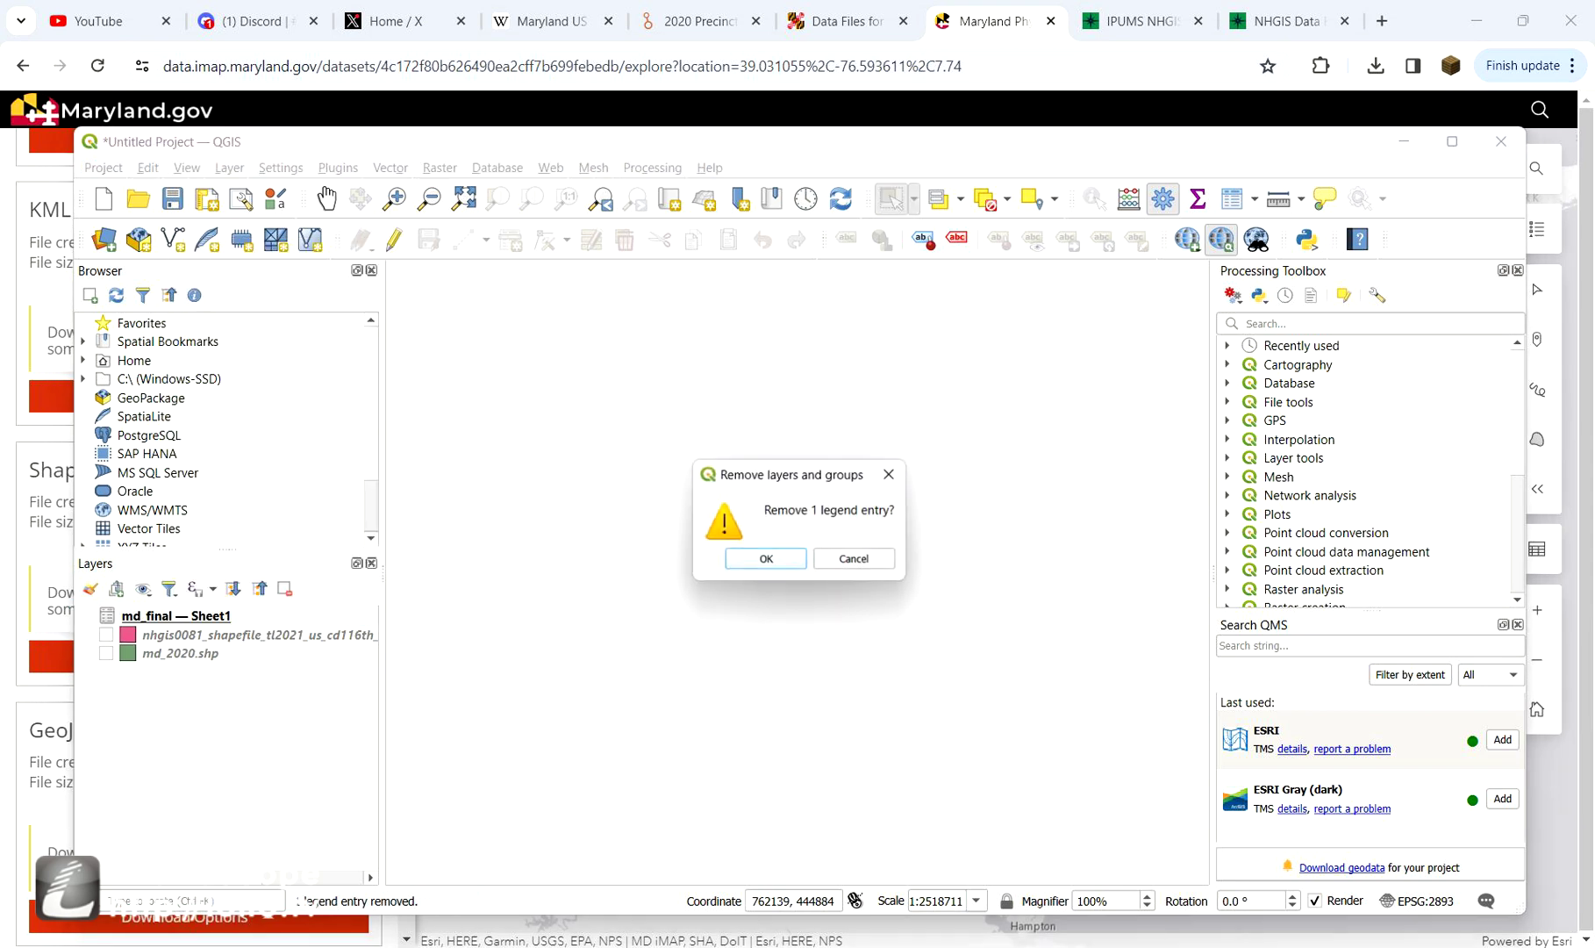
key("alt+Tab")
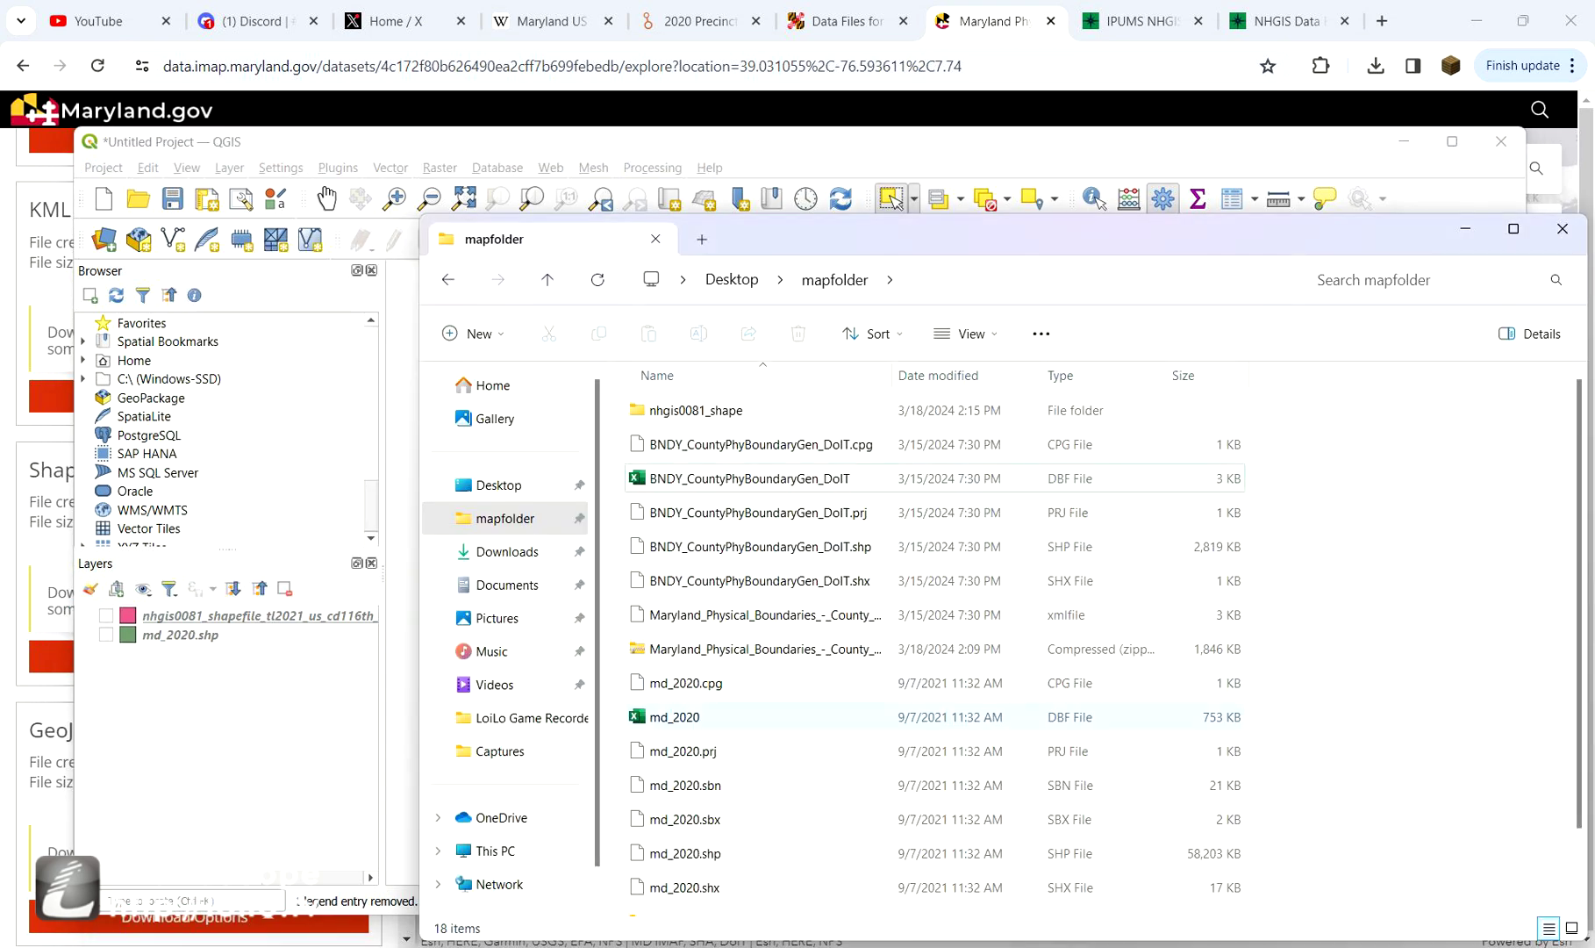
left_click_drag(673, 868, 237, 750)
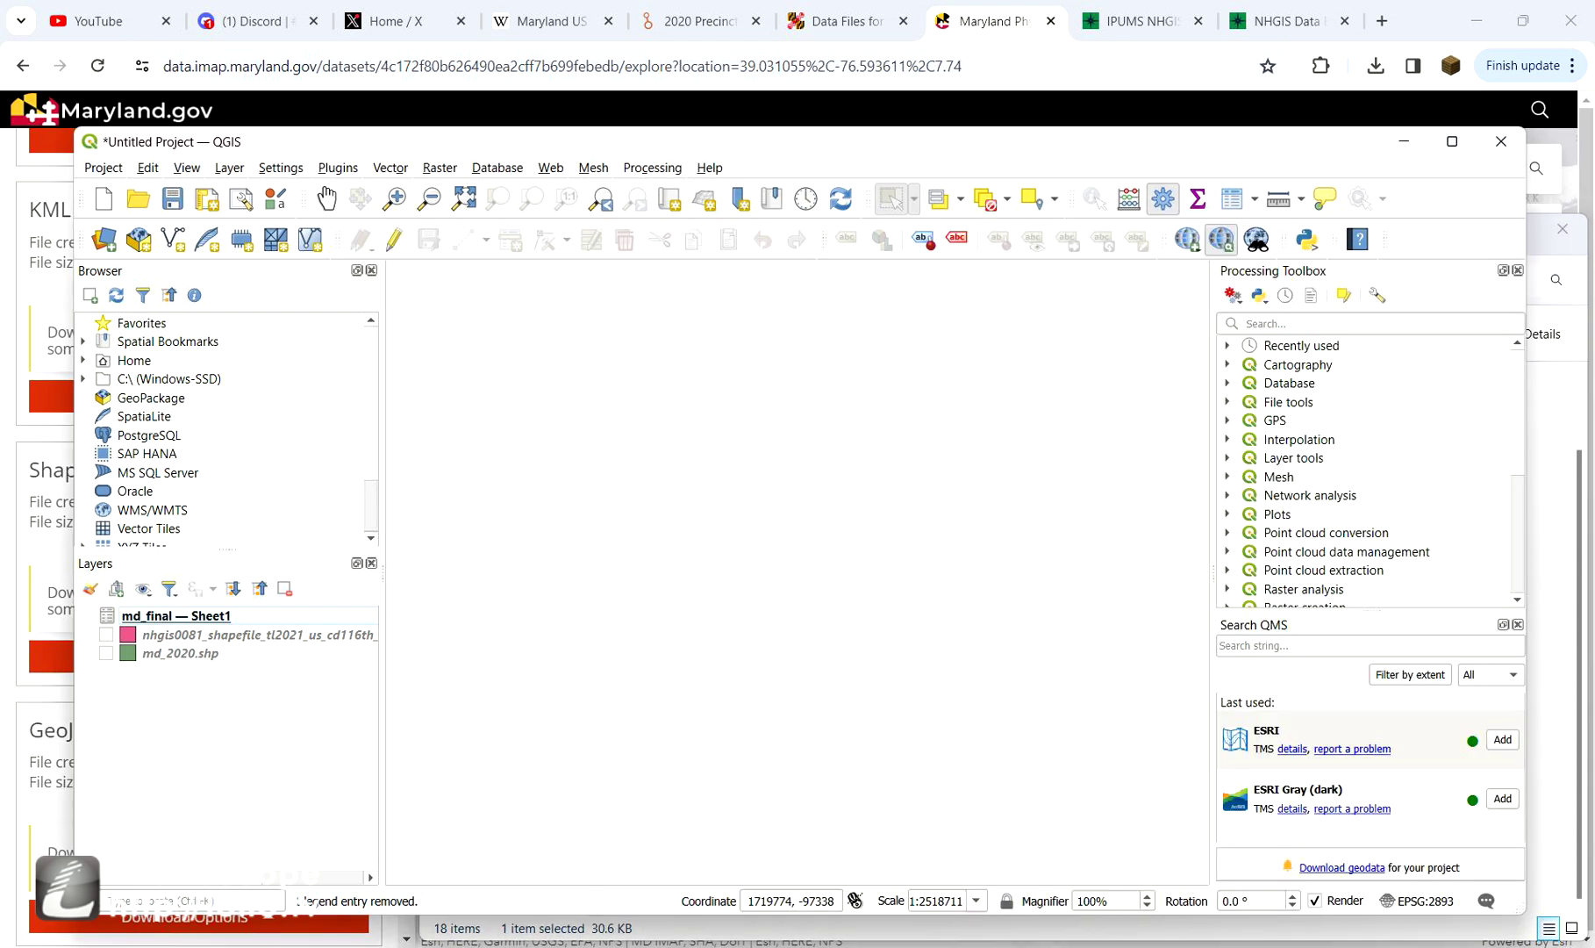
- Join md_final — Sheet1 to the md_2020.shp layer, using NAME as both the join field and the target field
double_click(180, 654)
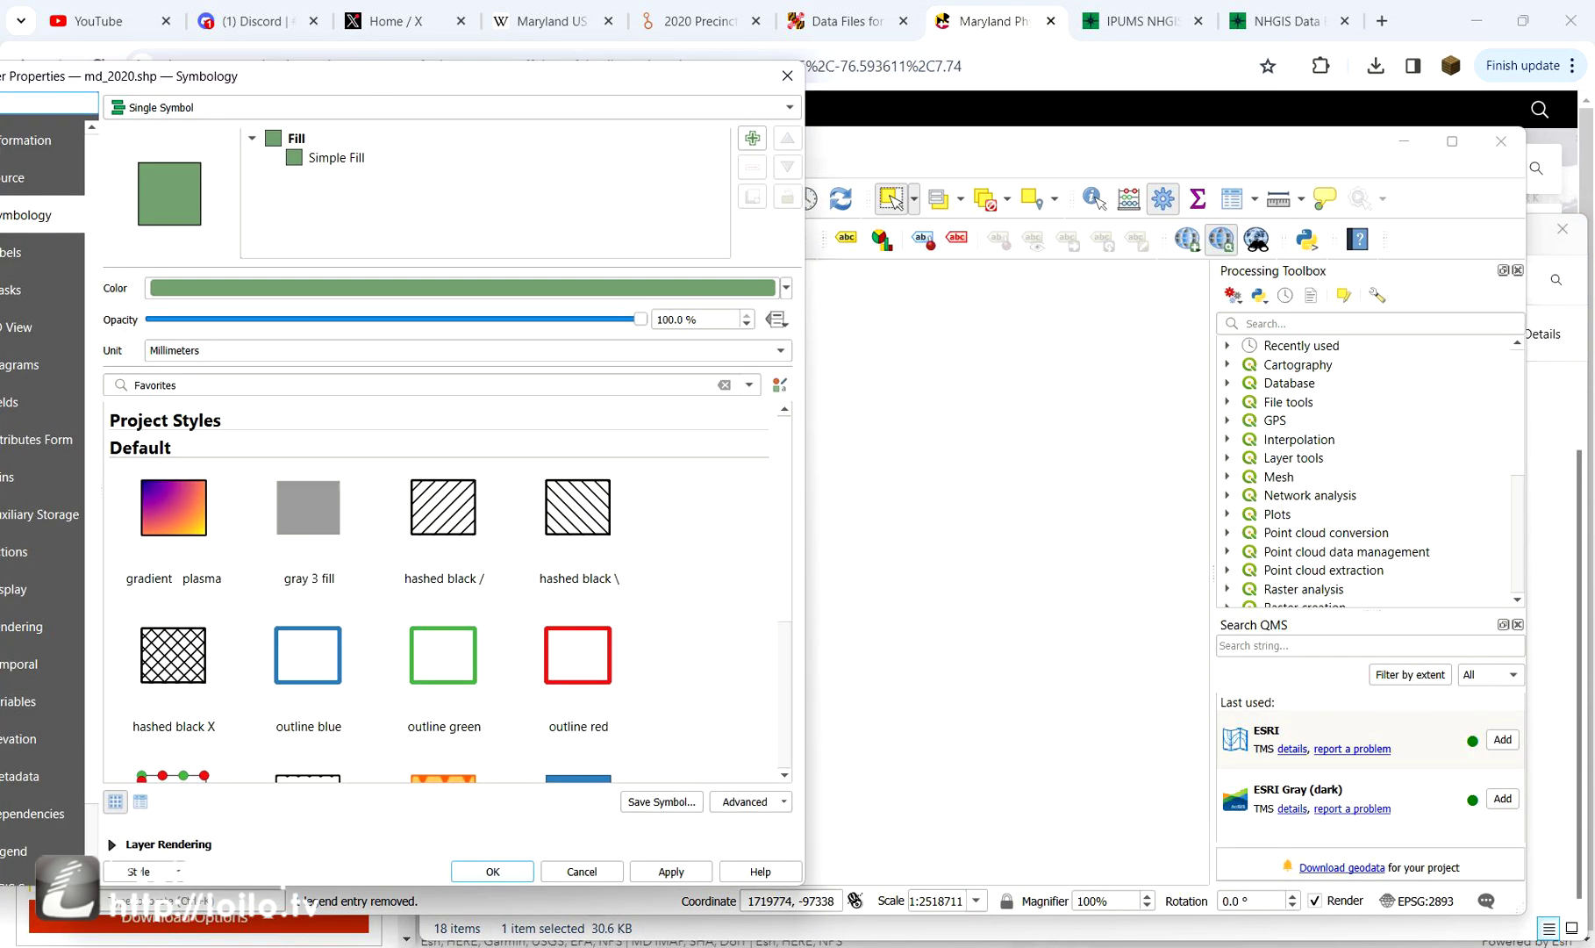
left_click(18, 476)
left_click(117, 842)
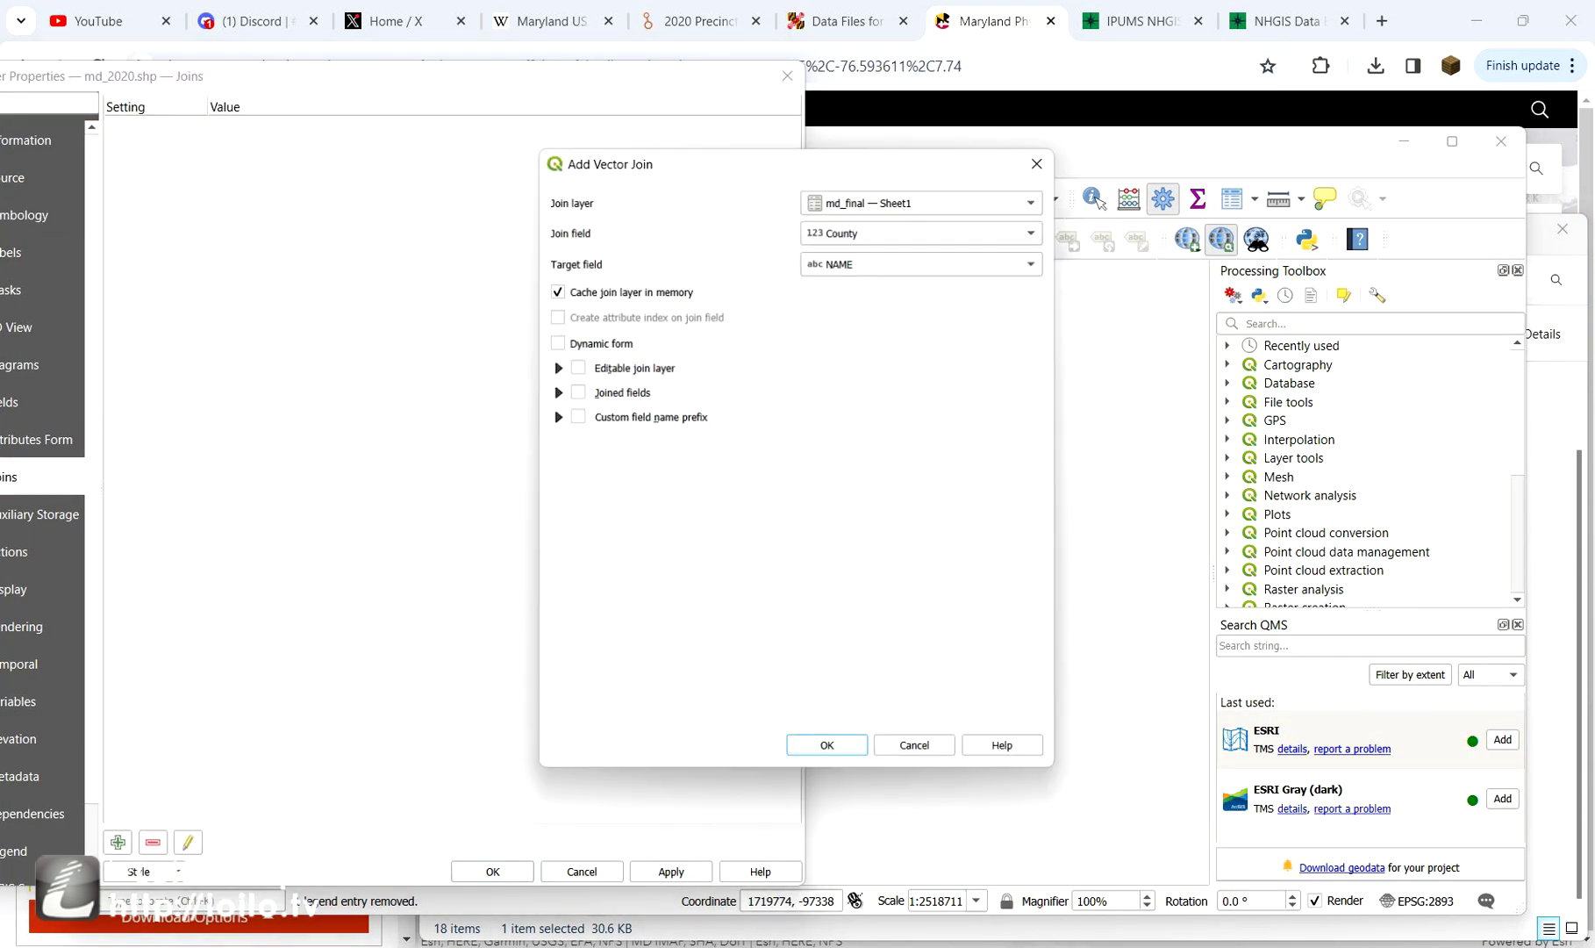
left_click(925, 229)
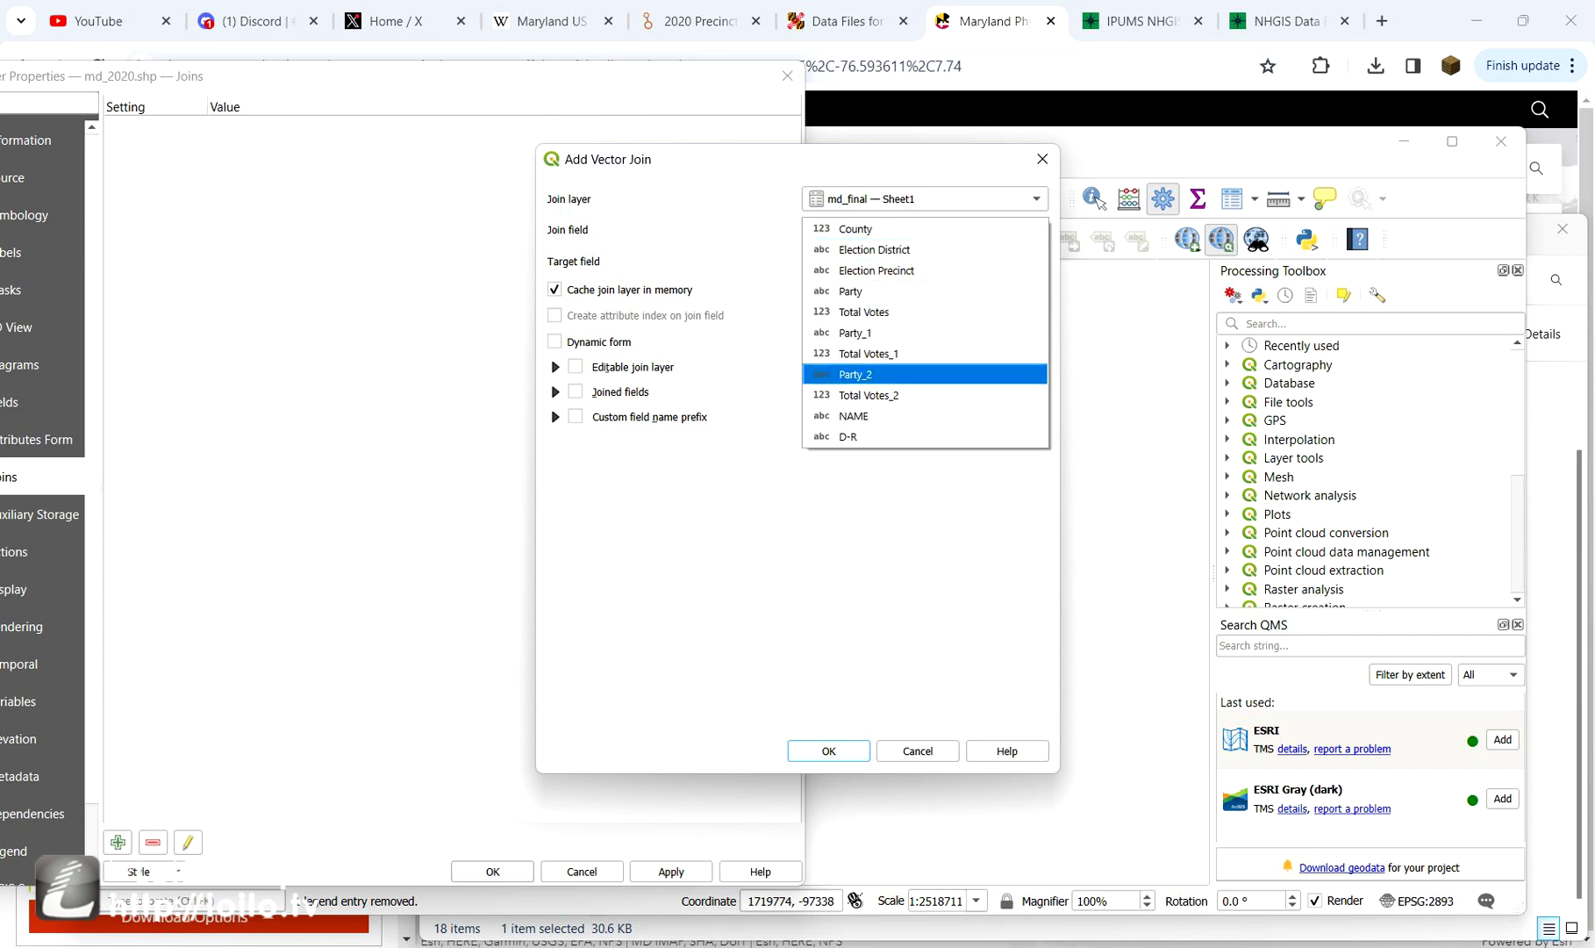
left_click(854, 416)
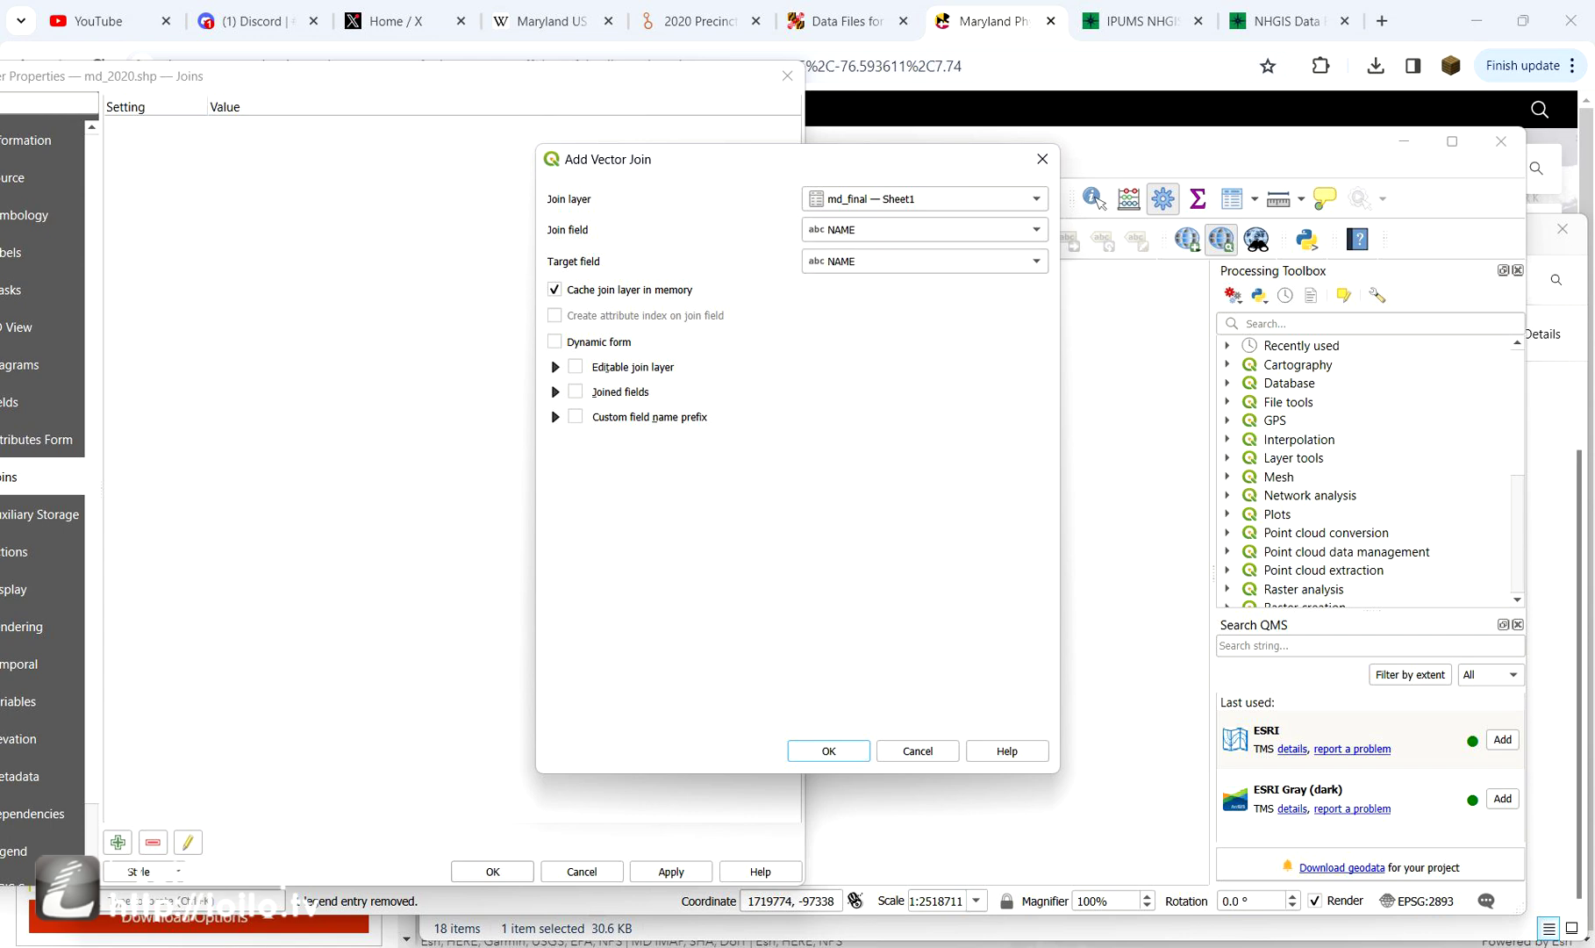
left_click(828, 751)
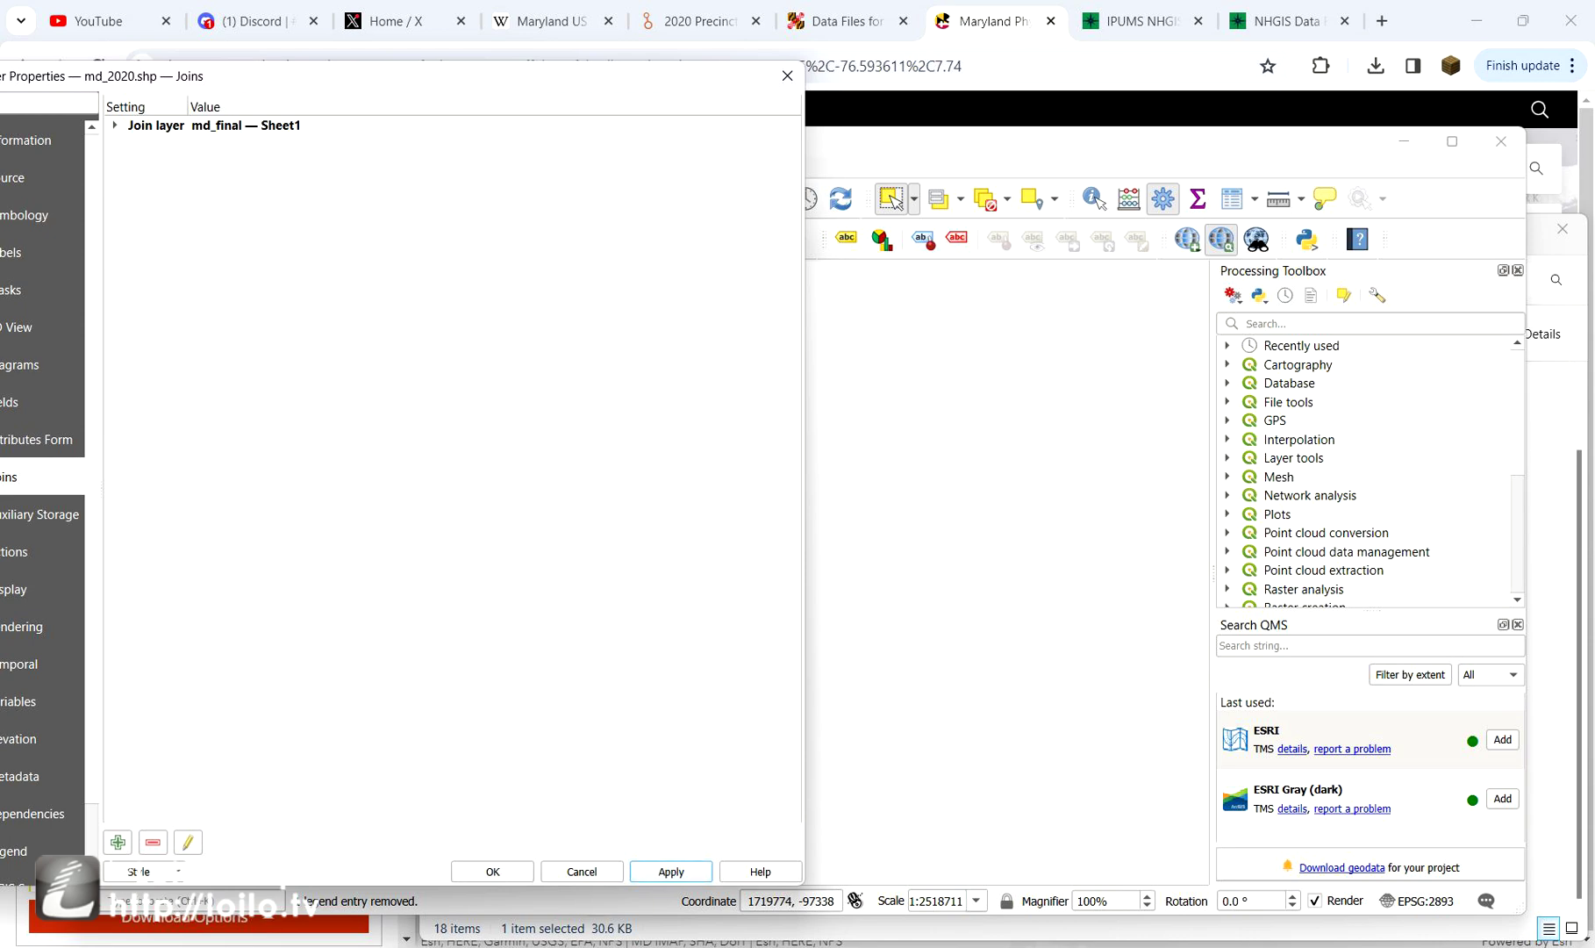
left_click(671, 870)
left_click(492, 870)
left_click(391, 166)
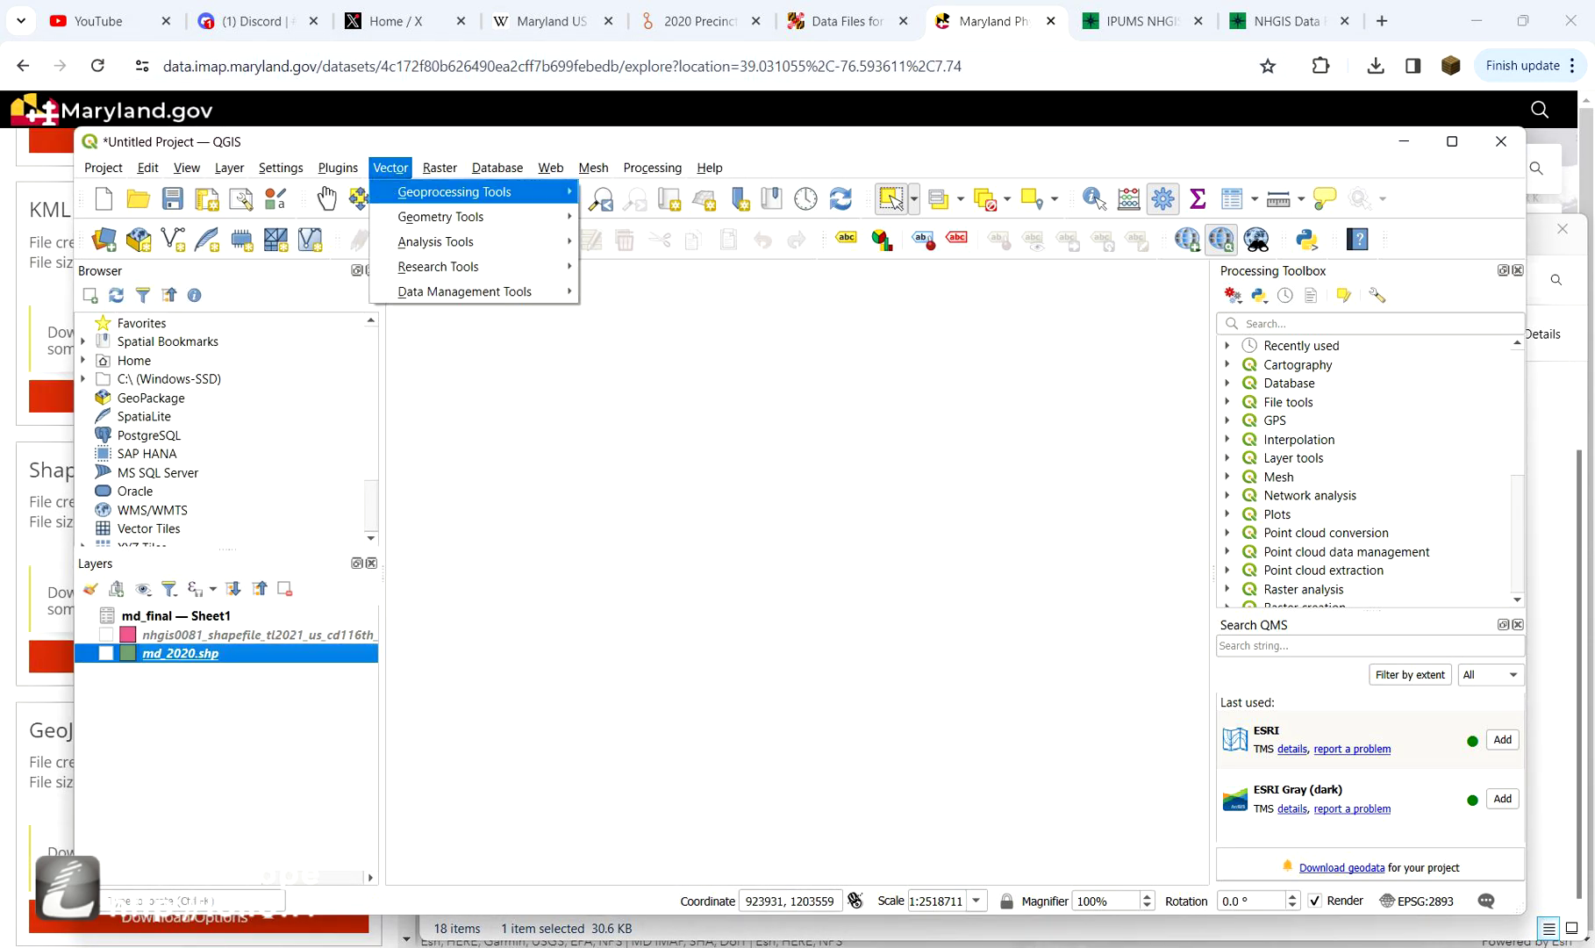
mouse_move(454, 191)
left_click(621, 216)
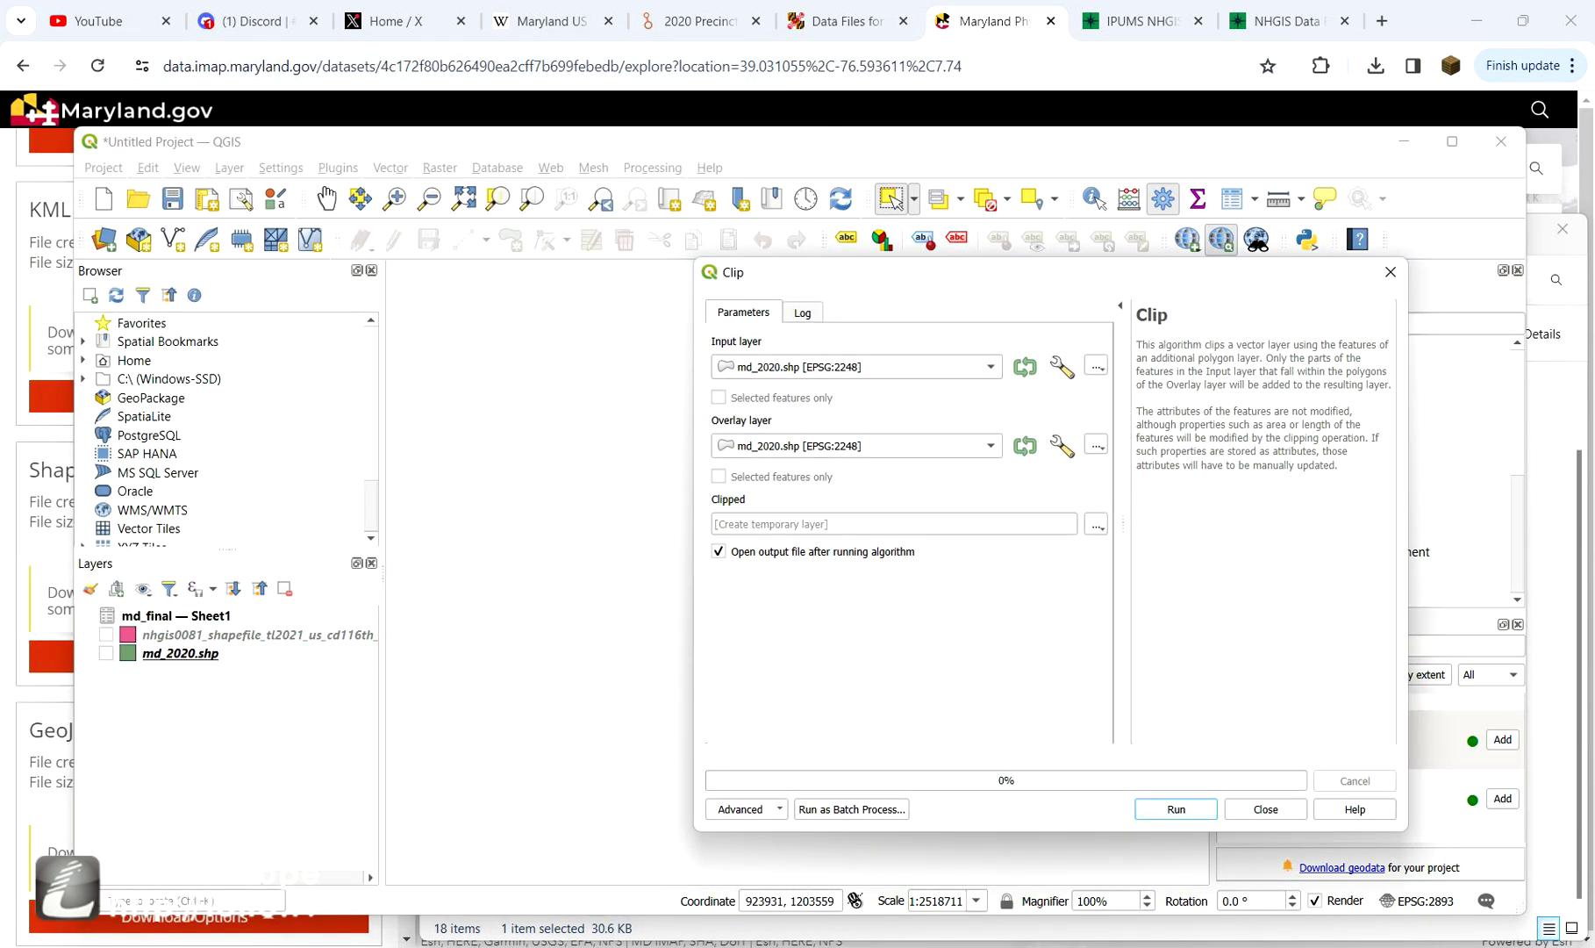
left_click(990, 444)
left_click(842, 463)
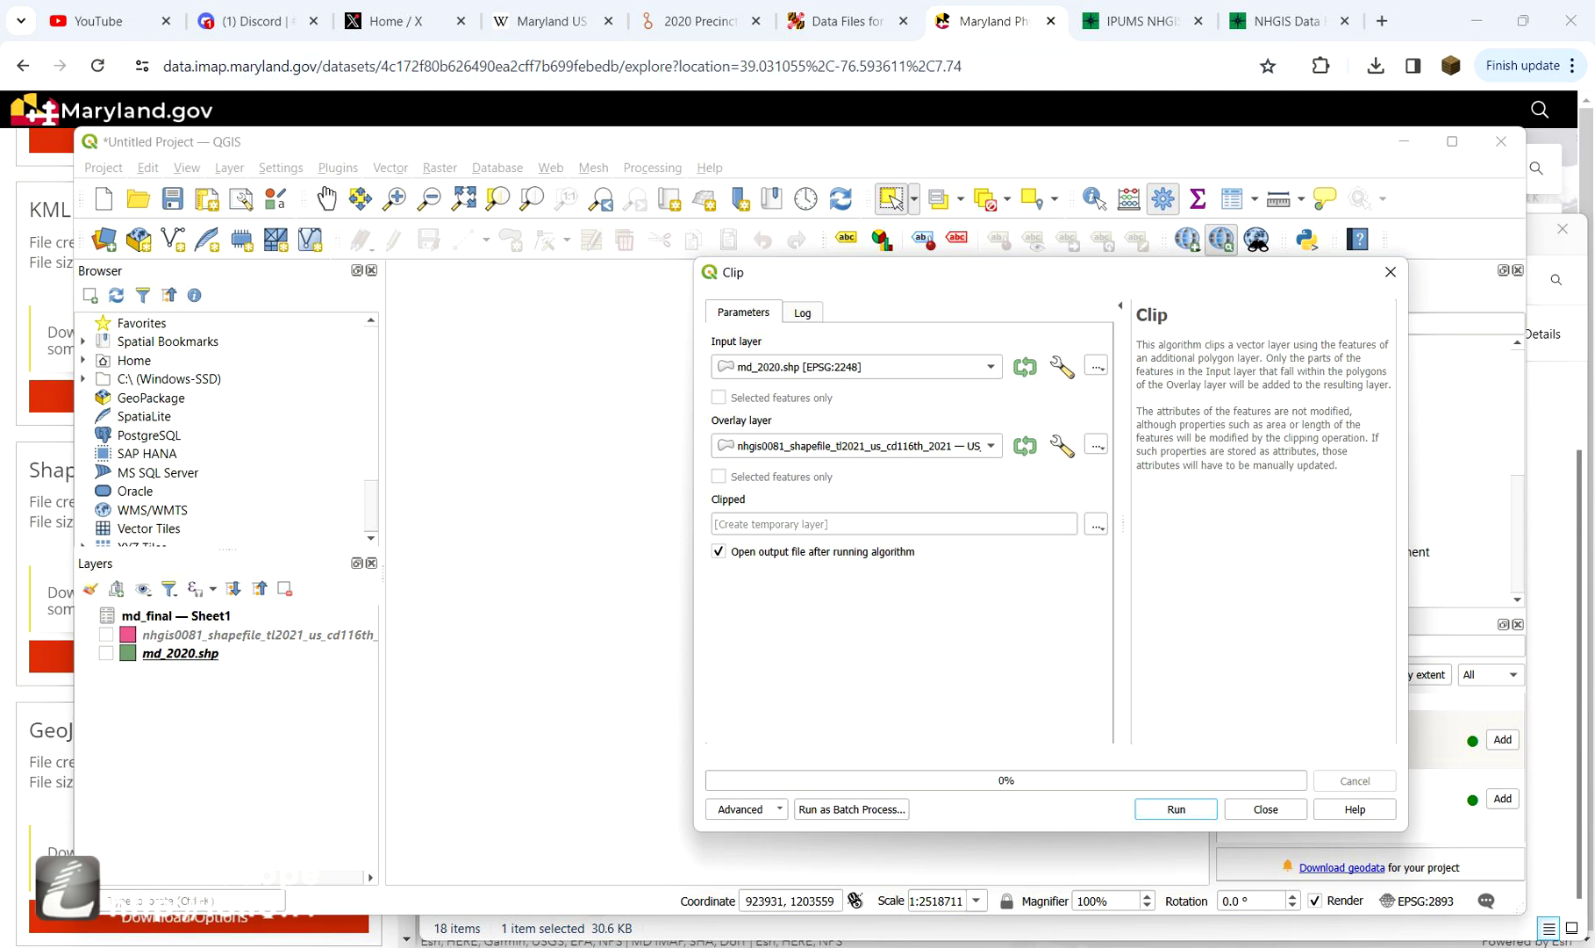
left_click(1390, 271)
- Show the nhgis0081 congressional district layer, select Maryland's 1st district polygon, and hide the layer again
left_click(106, 633)
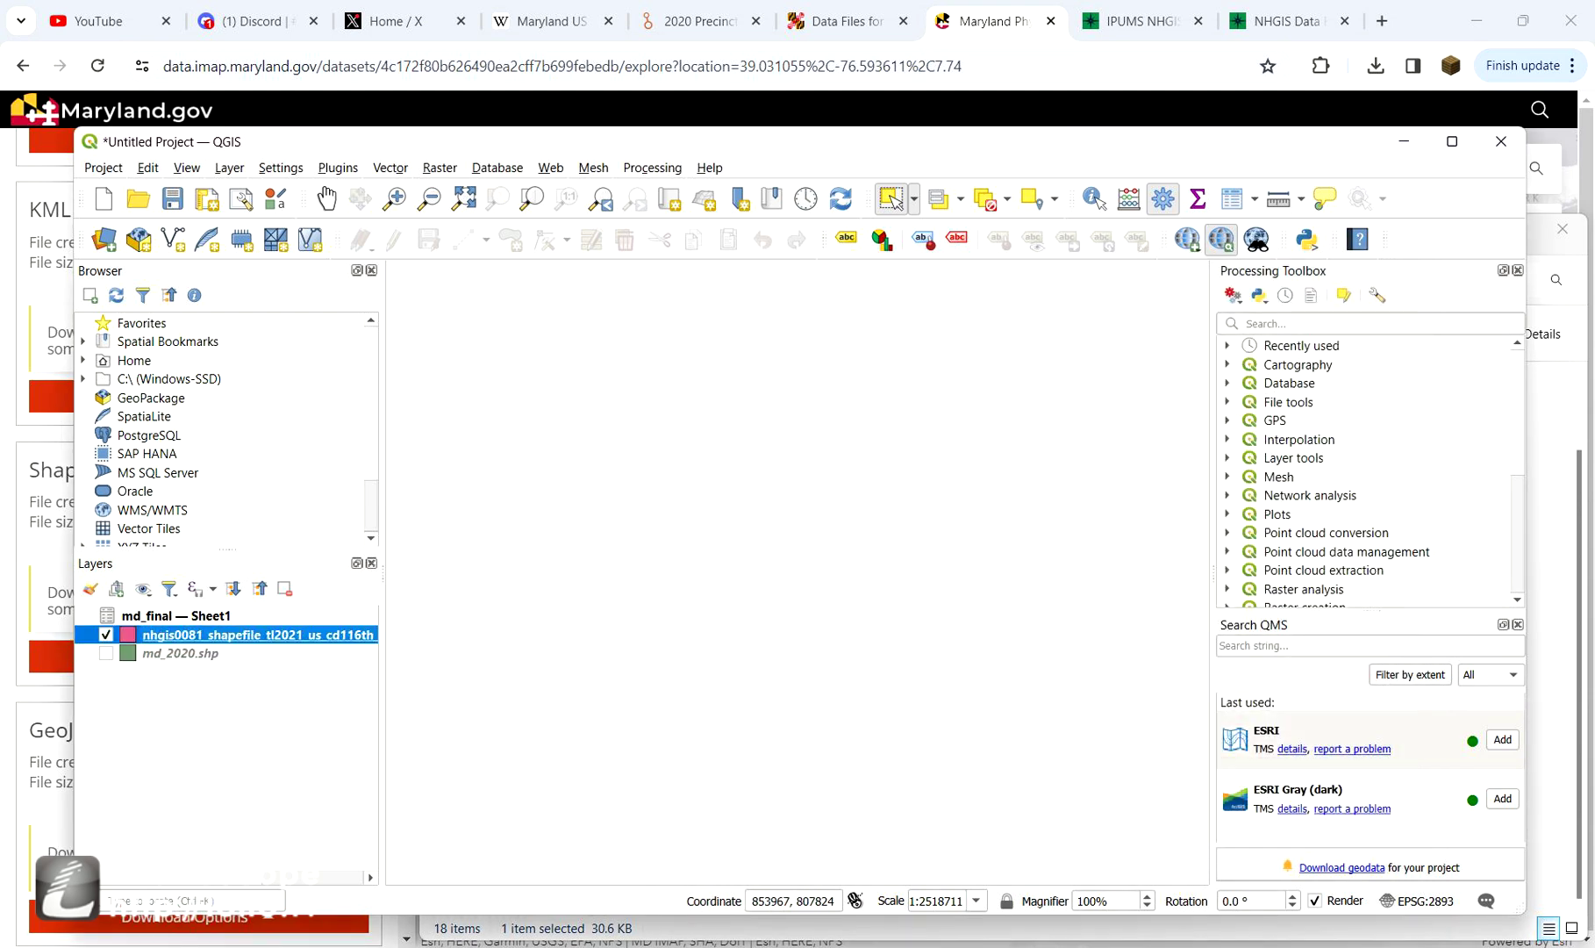
left_click(796, 600)
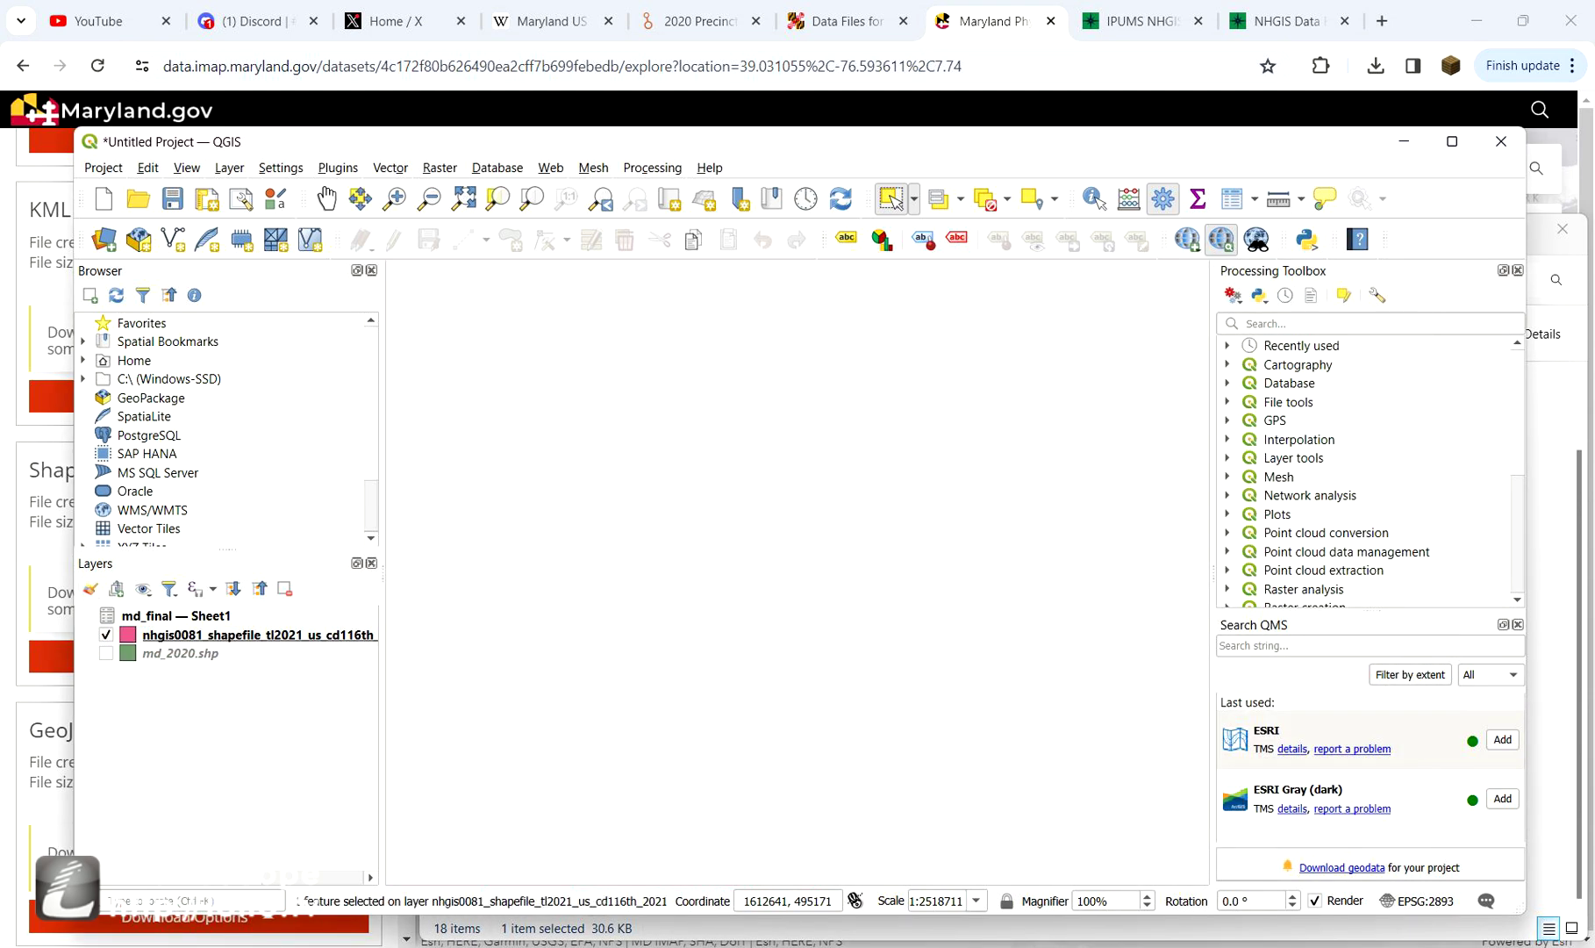
left_click(105, 633)
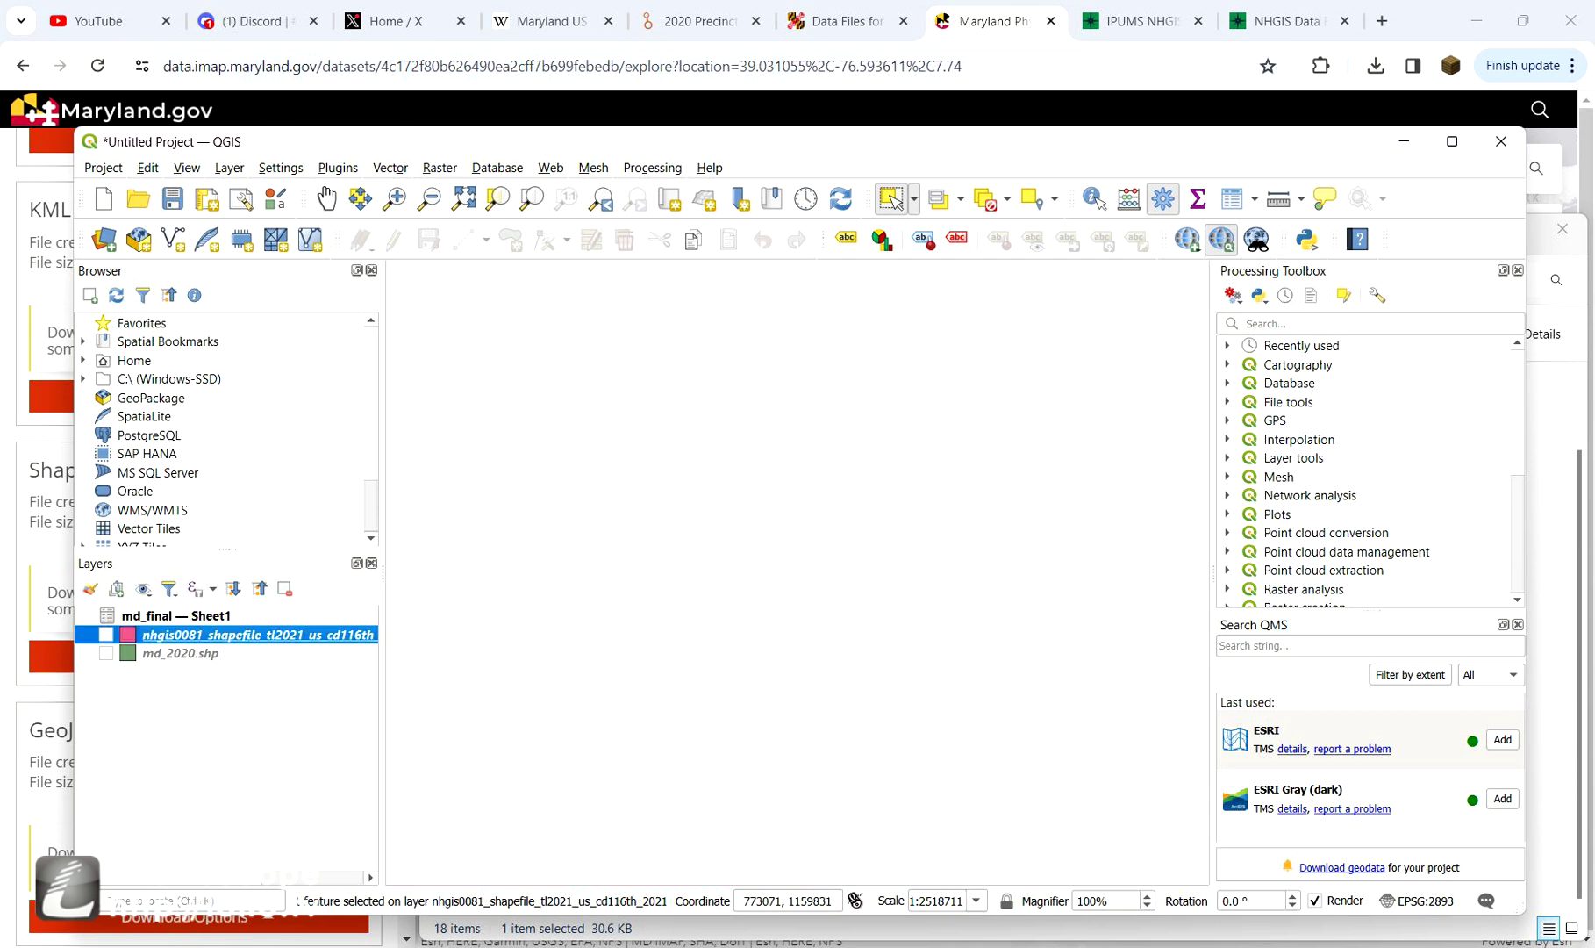
- Clip md_2020.shp to the nhgis0081 district layer as a temporary layer, using only the overlay's selected features
left_click(391, 167)
mouse_move(463, 188)
left_click(626, 214)
left_click(855, 360)
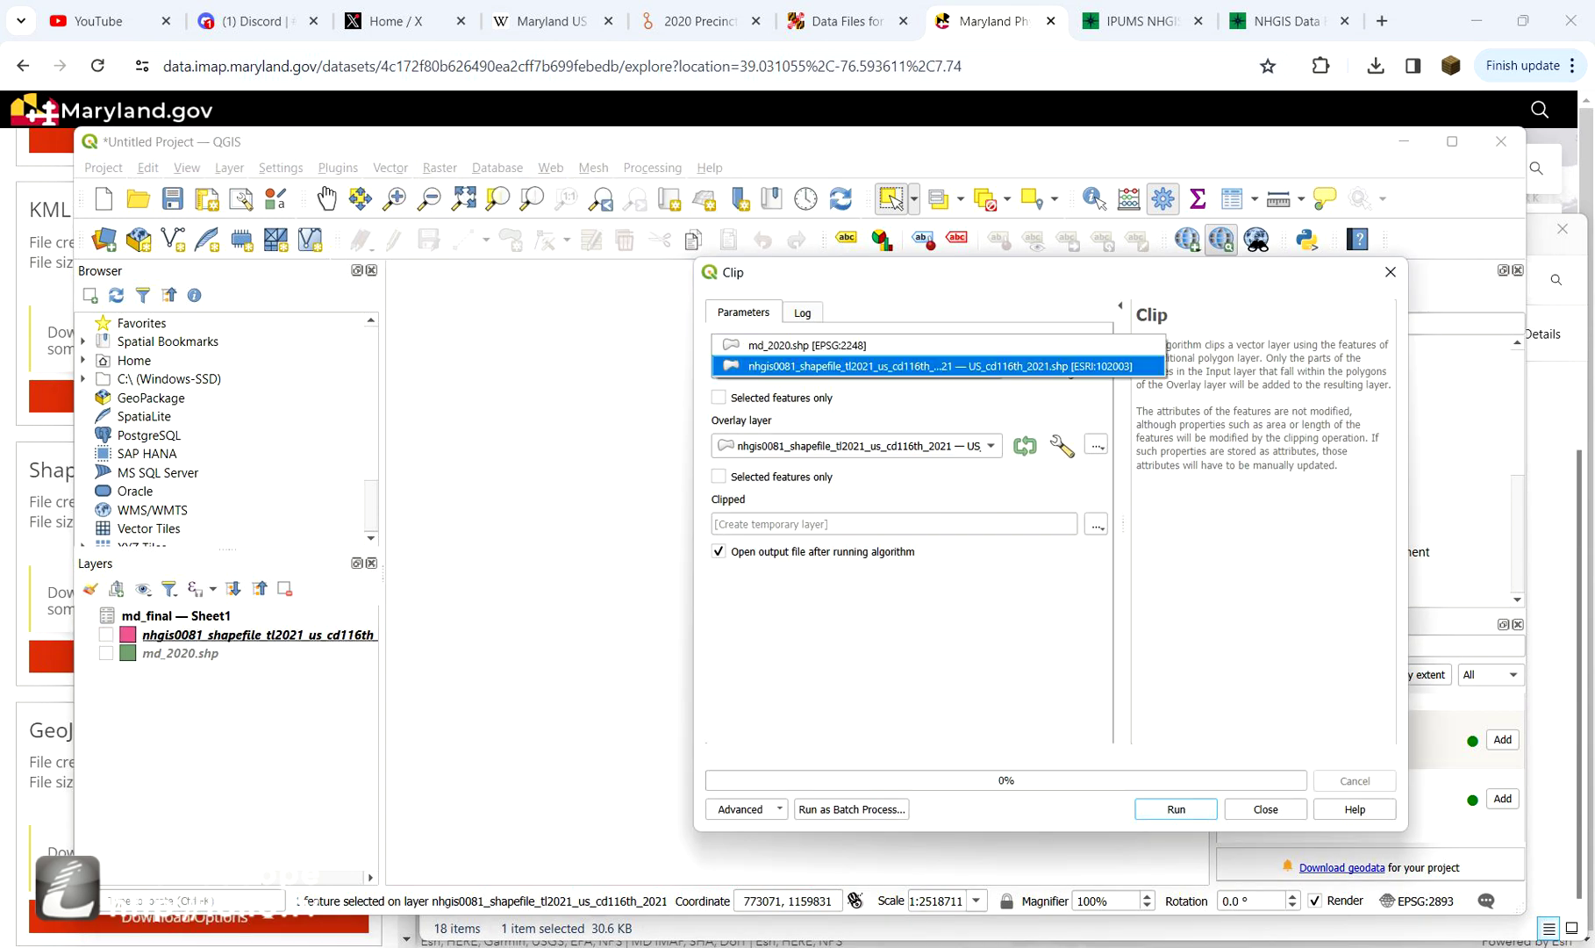
left_click(807, 345)
left_click(719, 477)
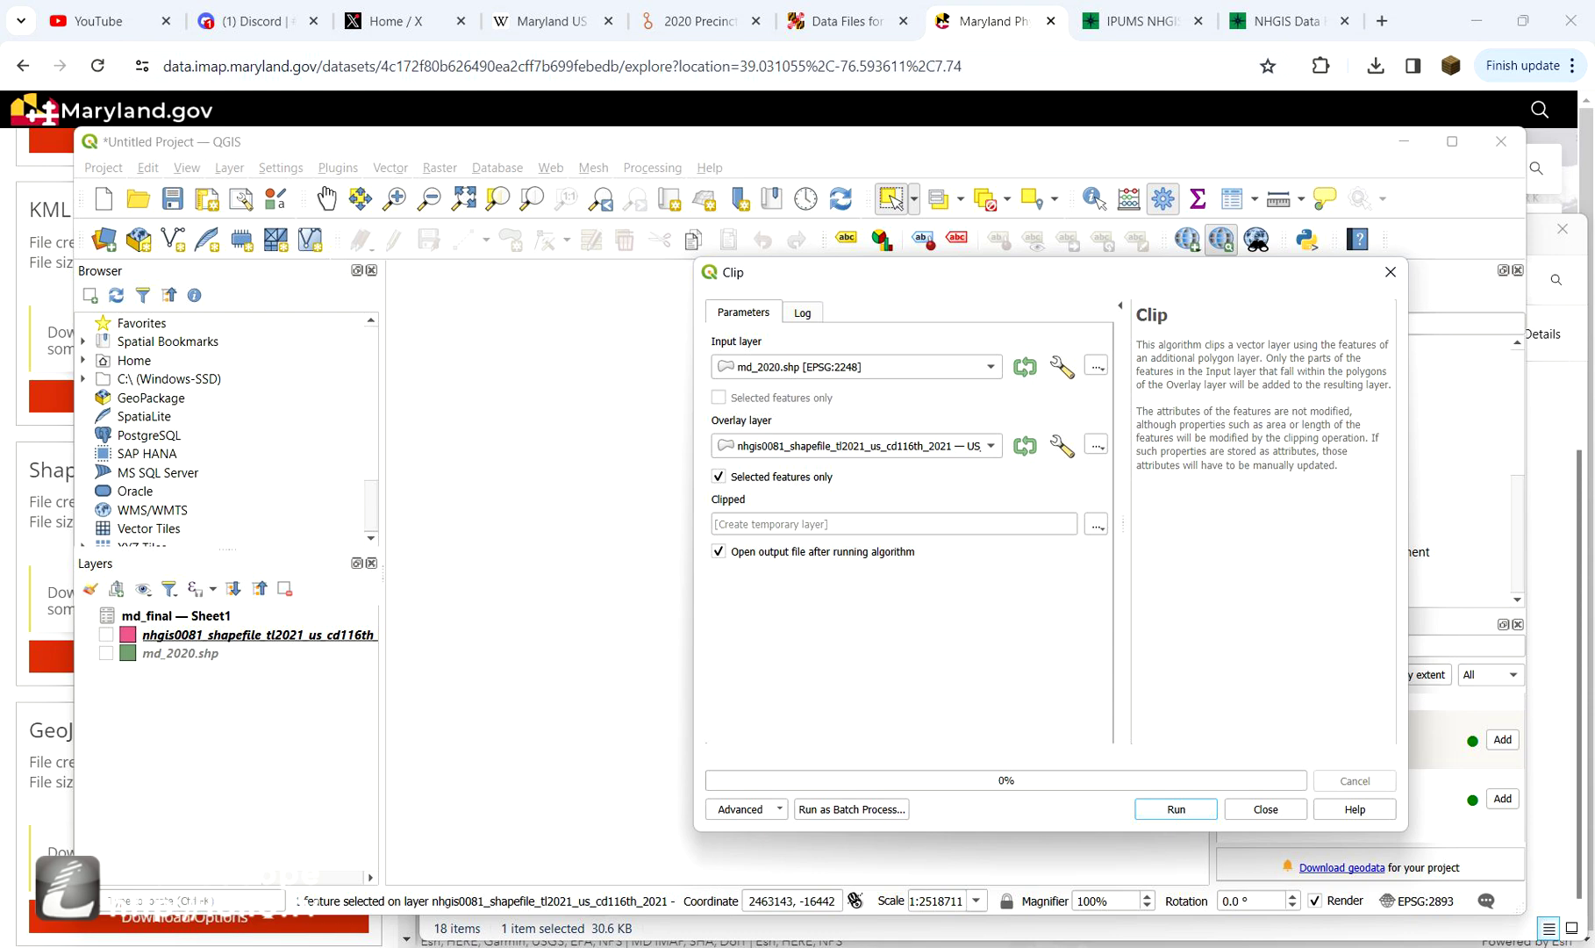
left_click(1176, 809)
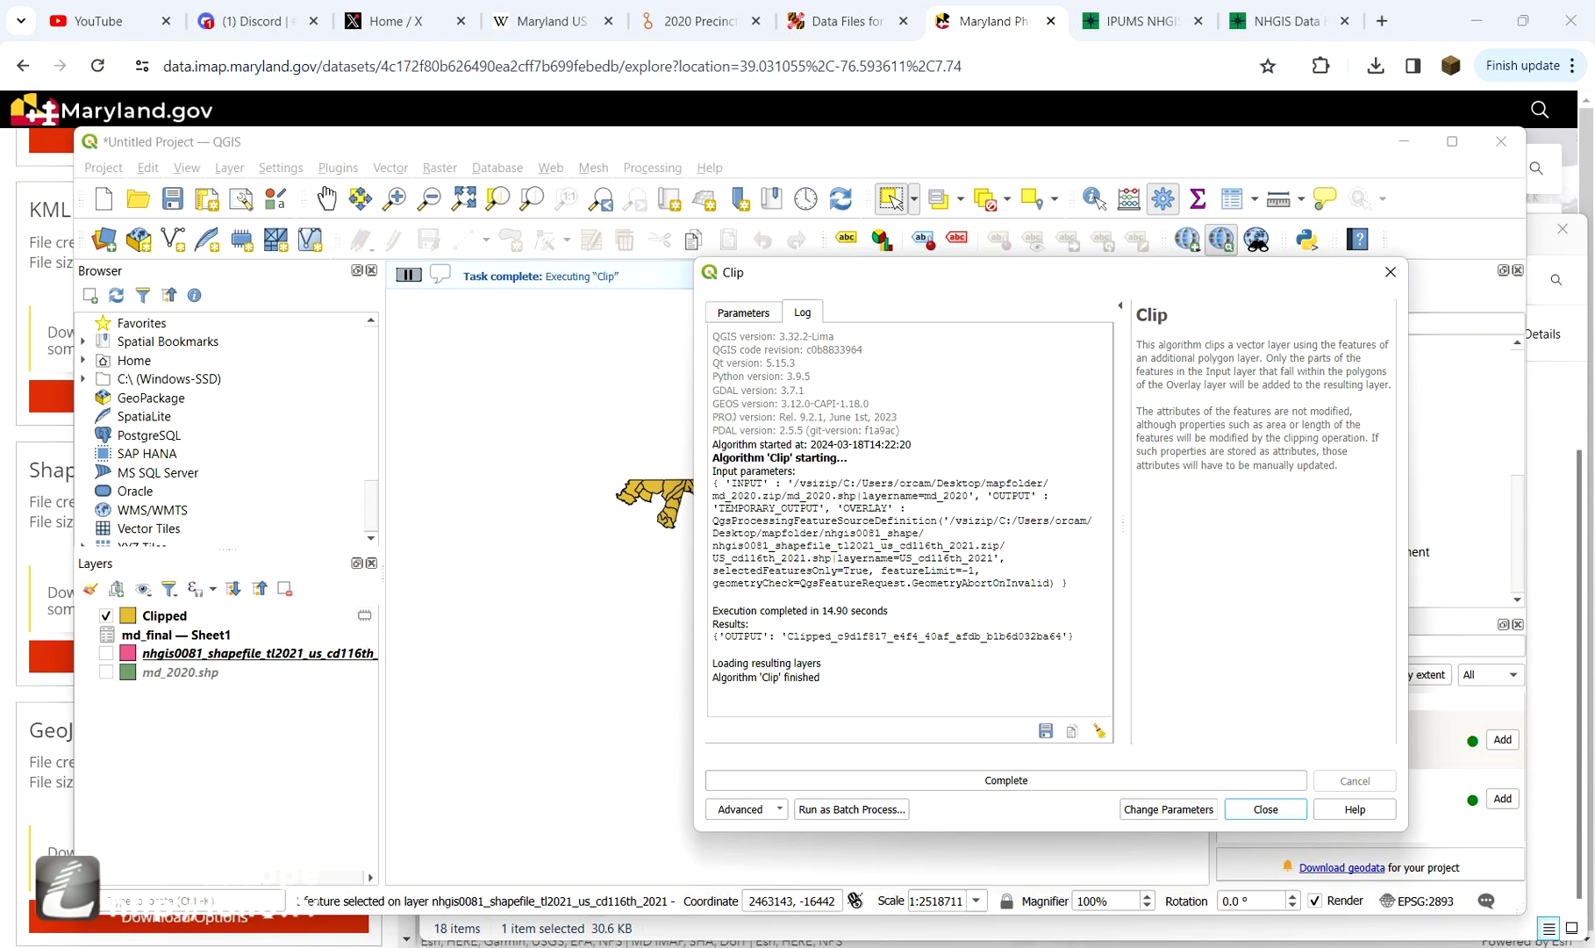
left_click(1390, 272)
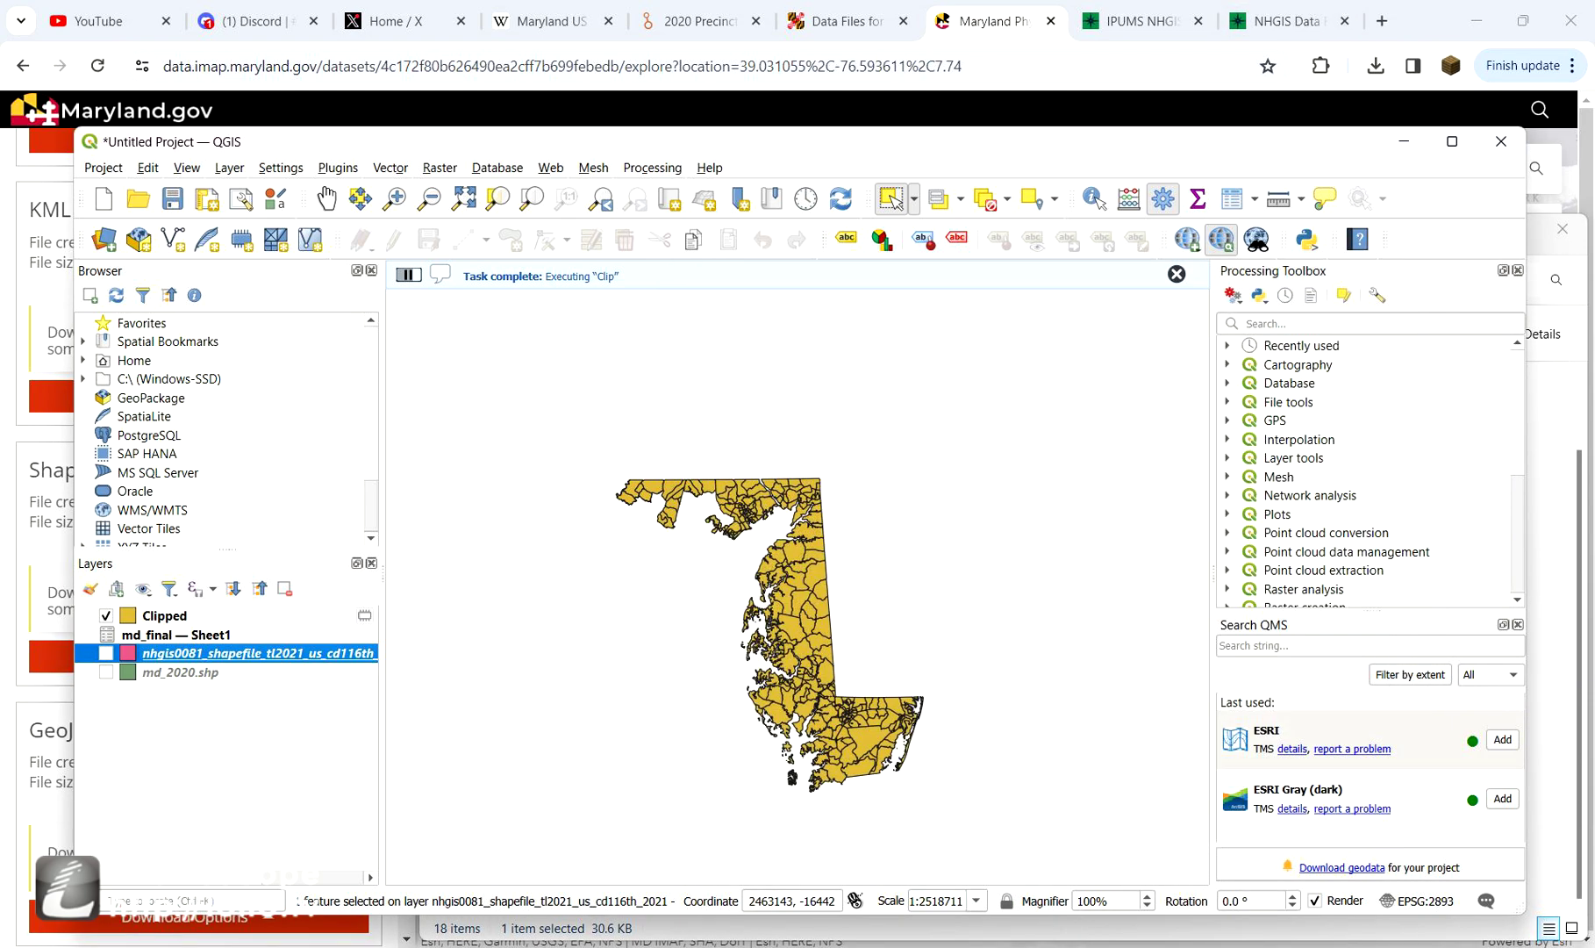
- Zoom to the new Clipped layer and give it a bright green #09ff00 fill with stroke style No Line
right_click(165, 615)
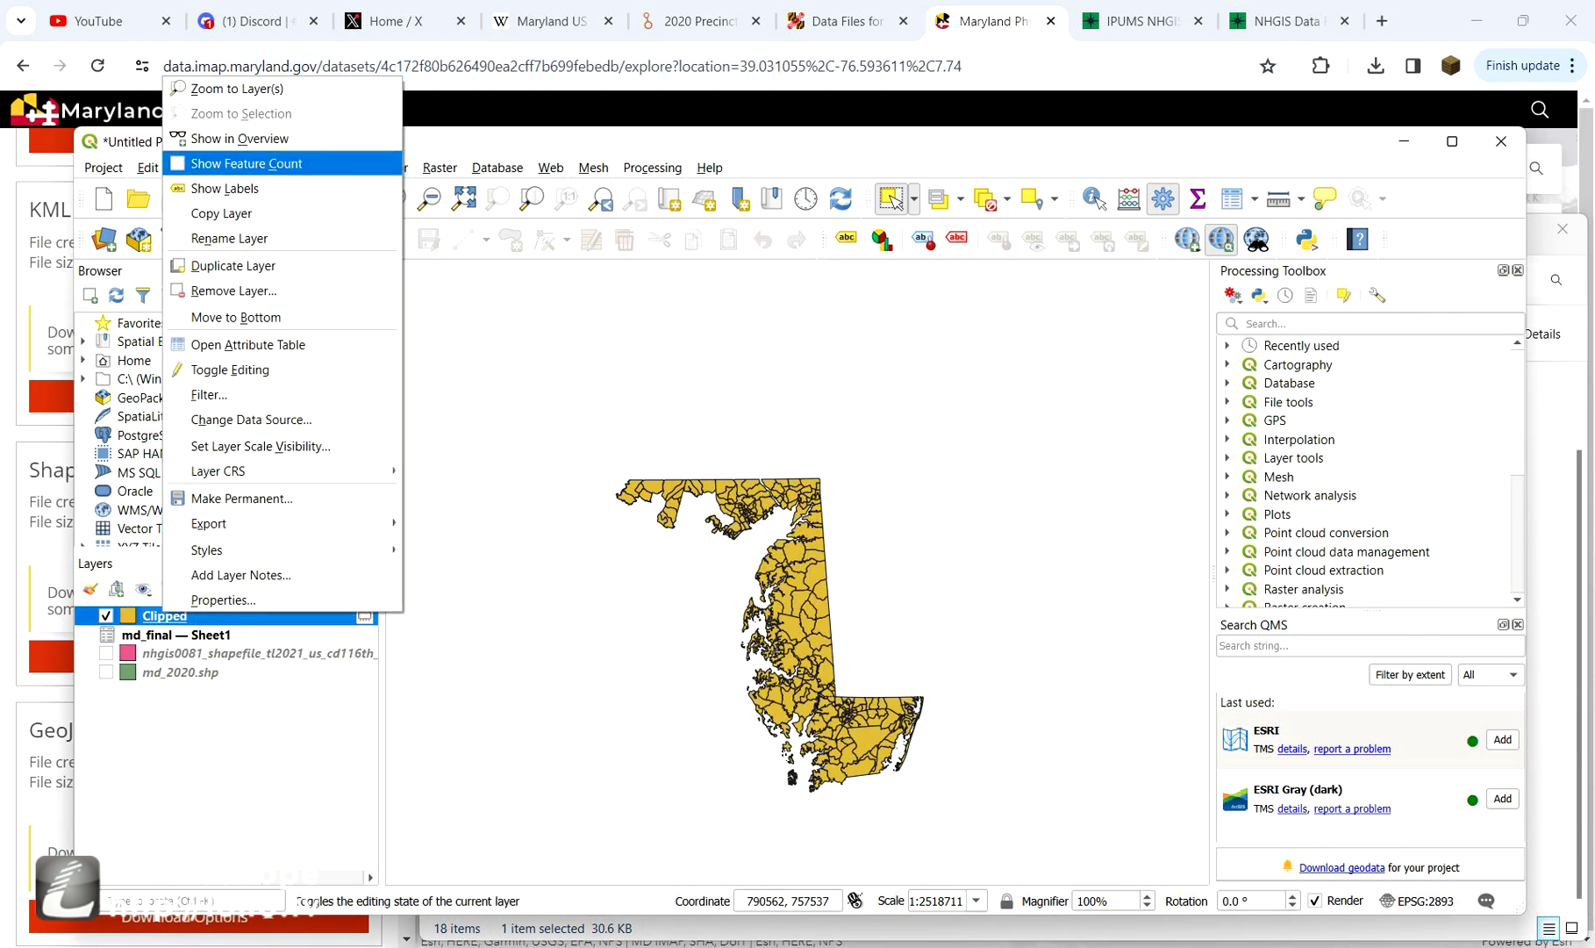
key("Return")
right_click(329, 616)
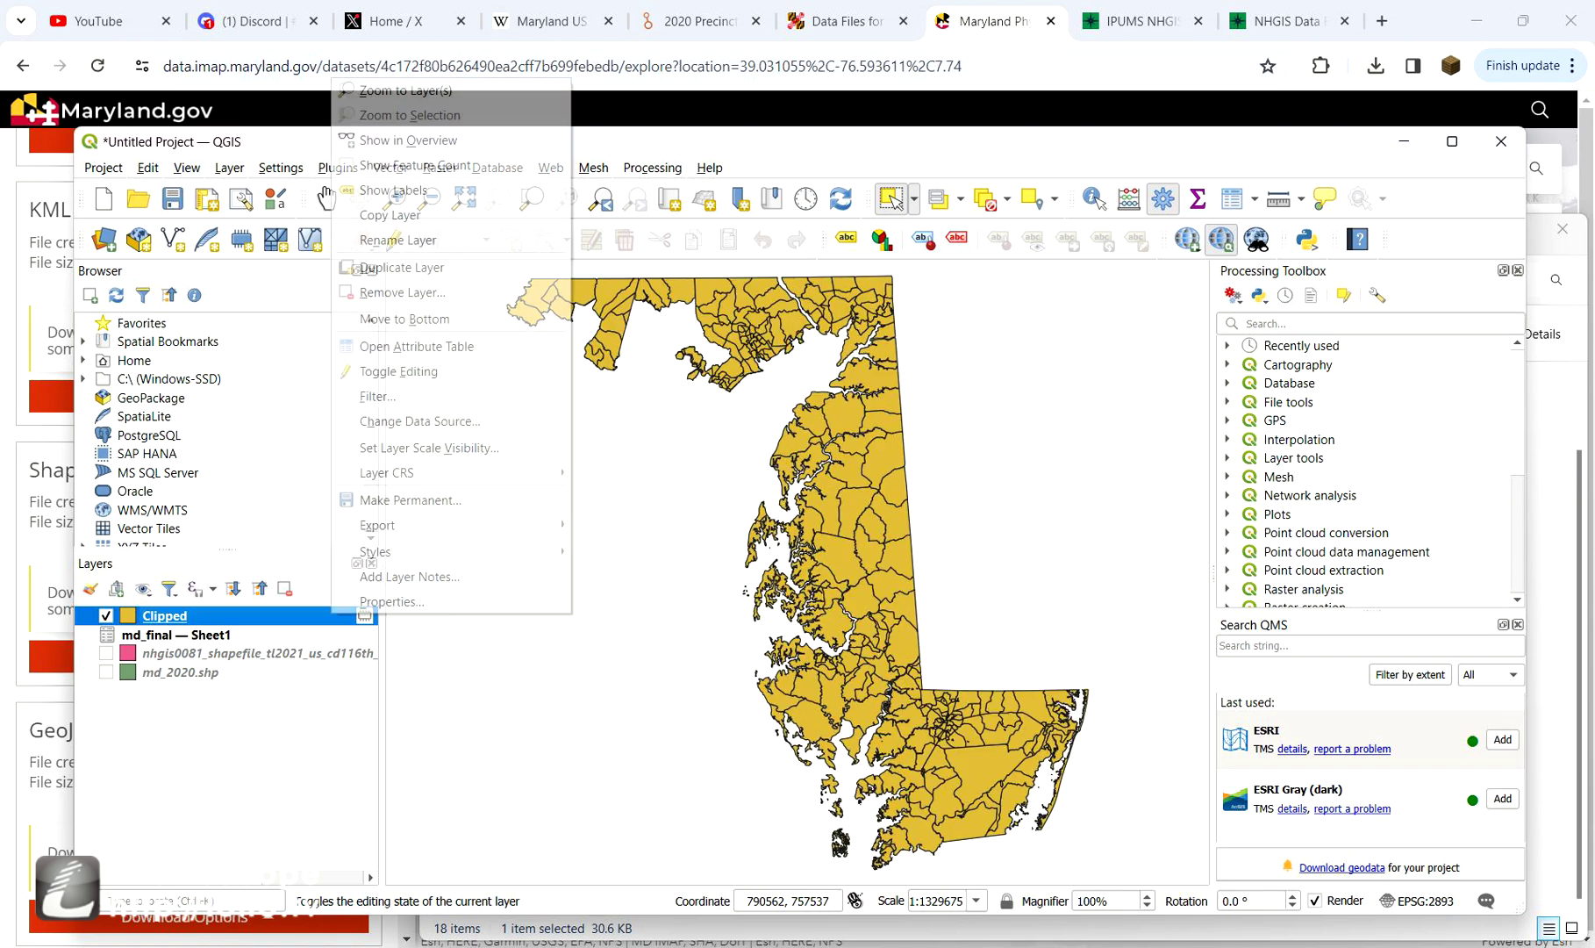
left_click(377, 603)
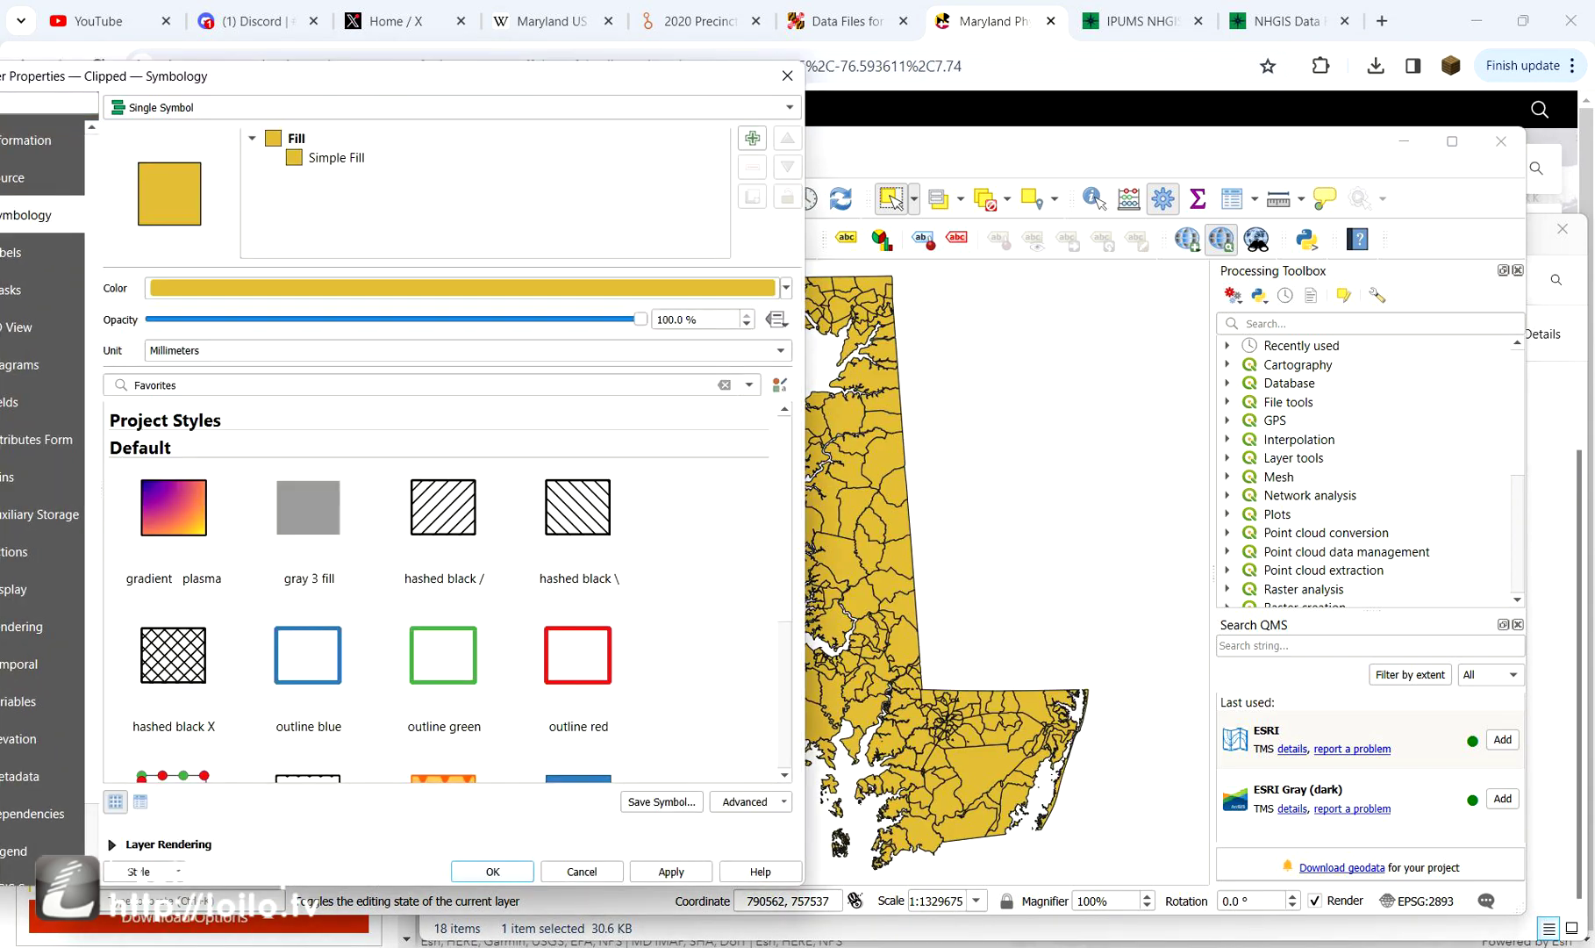
left_click(582, 327)
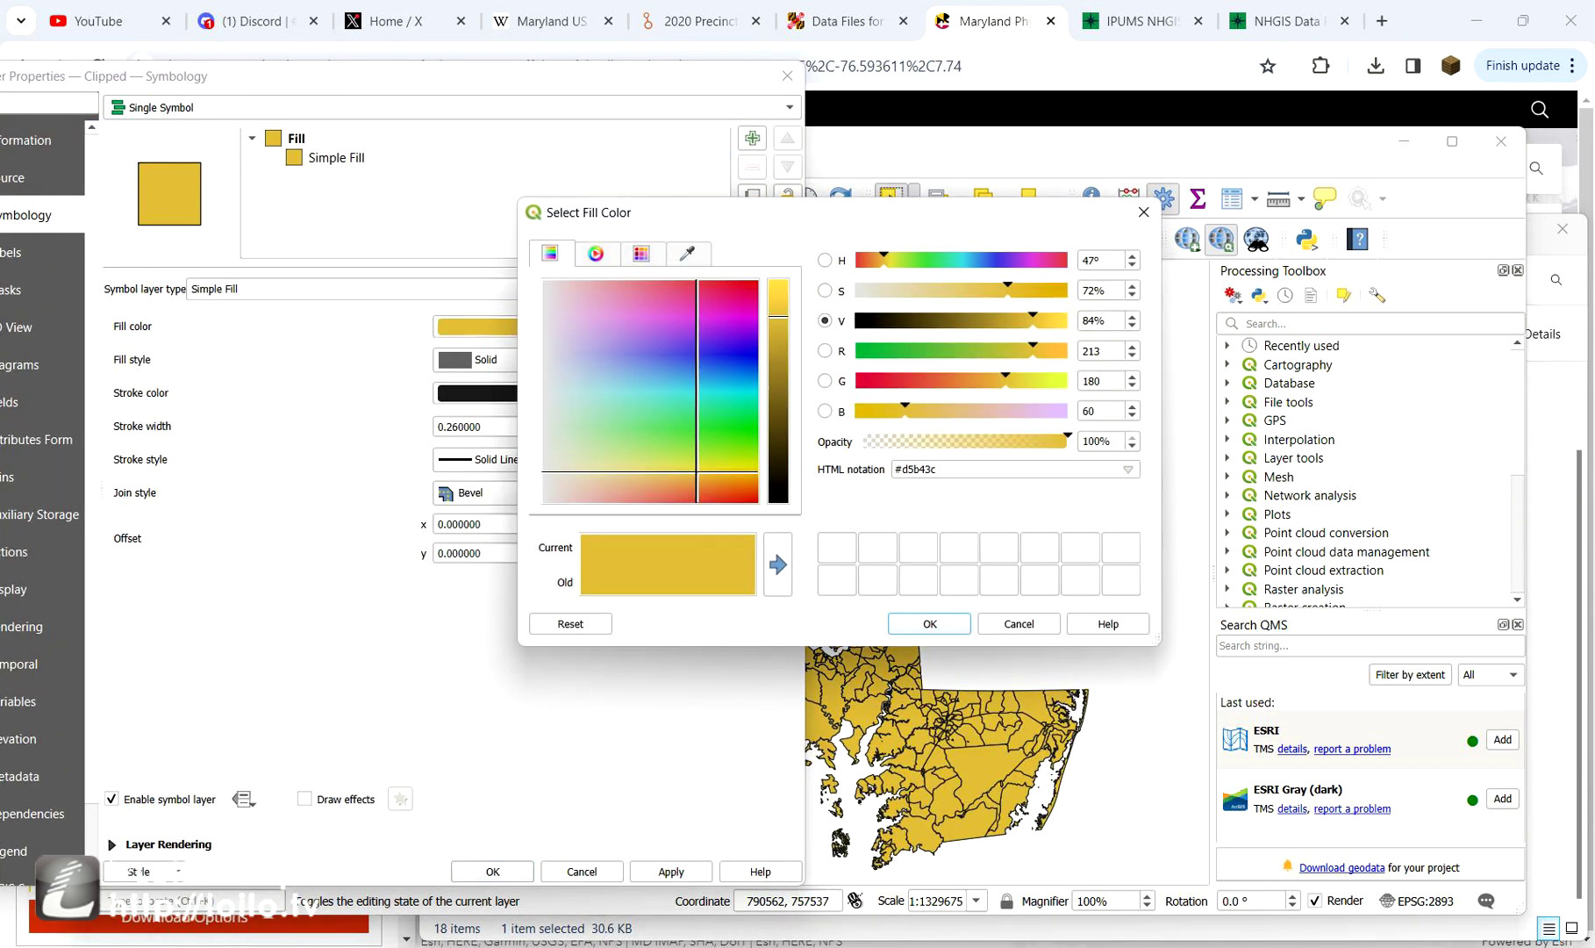
left_click_drag(741, 439, 758, 429)
left_click_drag(779, 313, 778, 279)
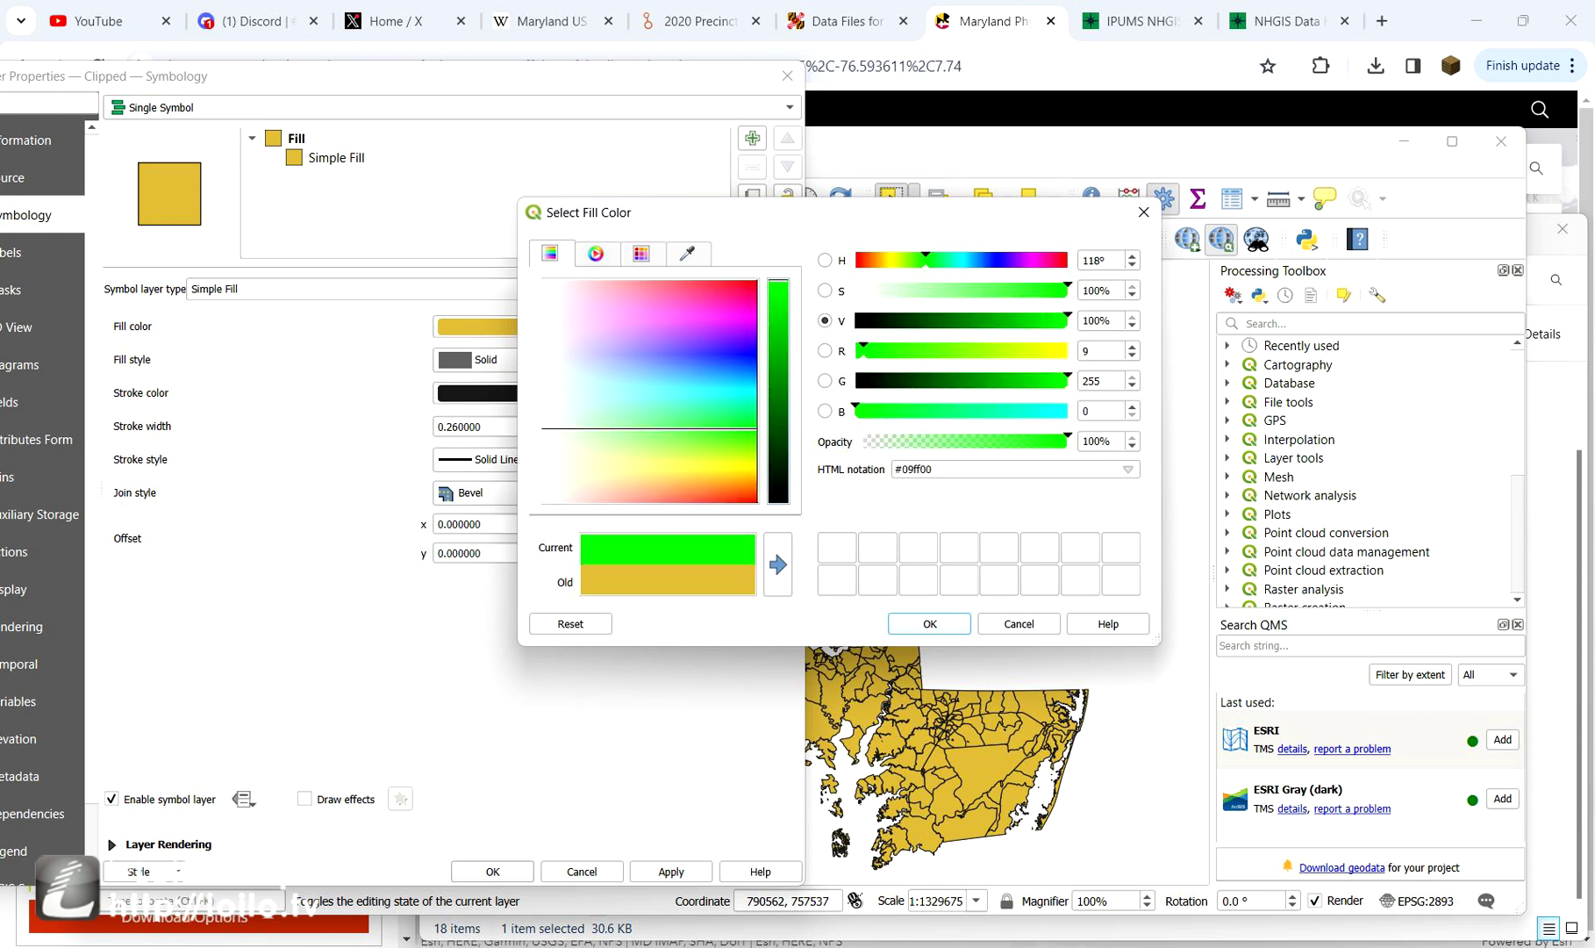
left_click(929, 623)
left_click(588, 459)
left_click(492, 474)
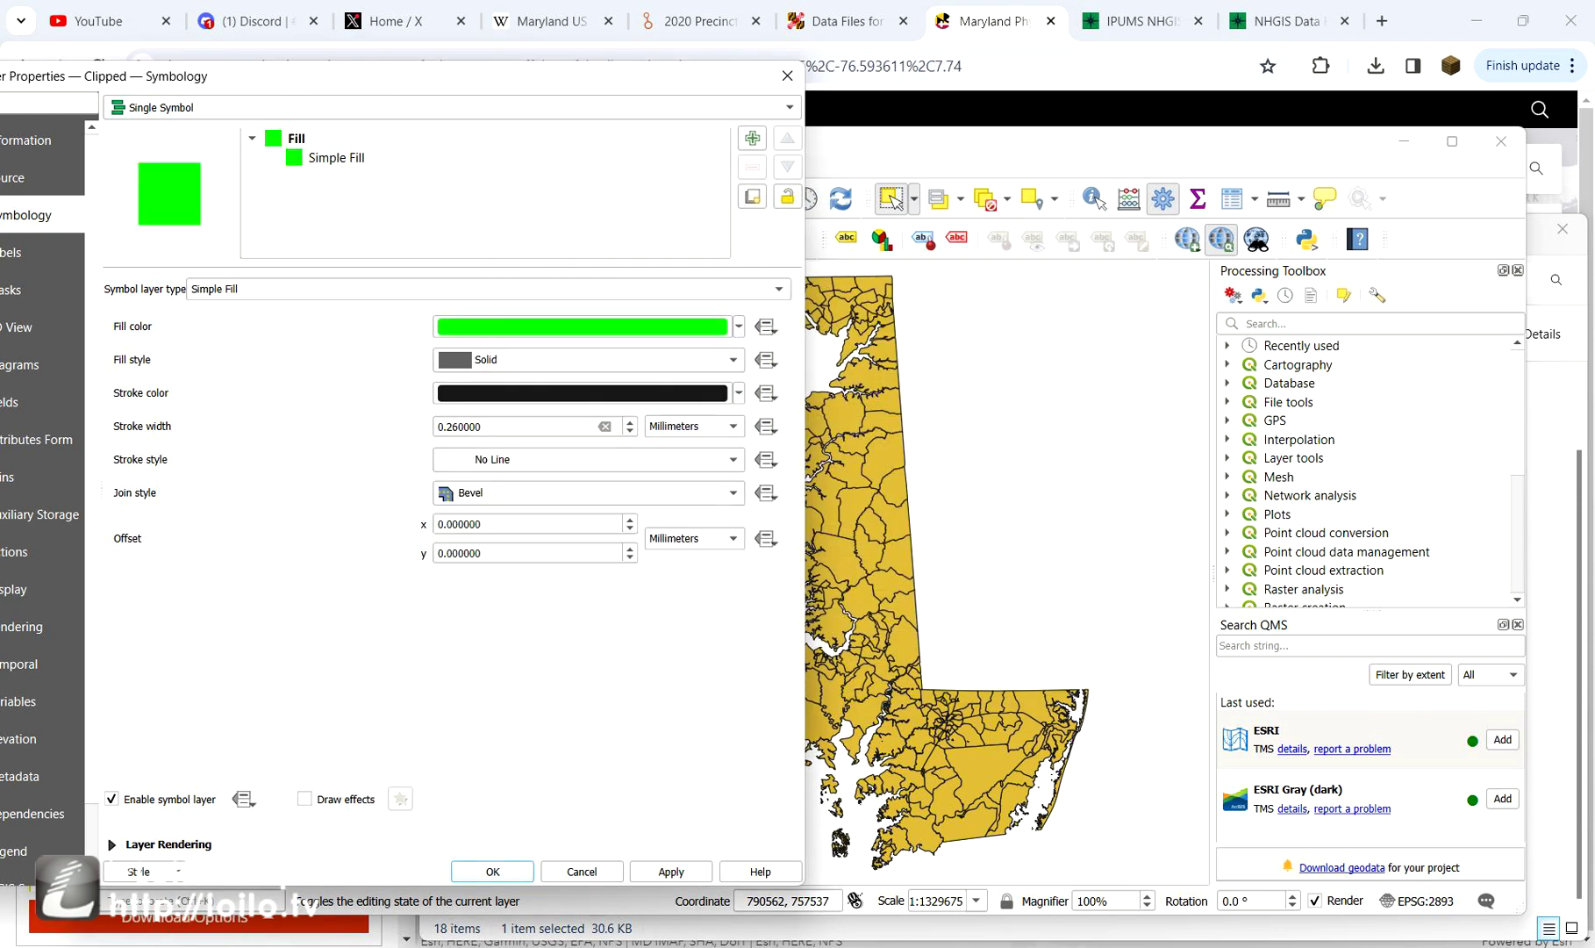
- Drive Clipped's fill color with the expression ramp_color('fullcolor', scale_linear("md_final — Sheet1_D-R", -1, 1, 0, 1)) and apply the symbology
left_click(765, 326)
left_click(790, 583)
type("ramp_col")
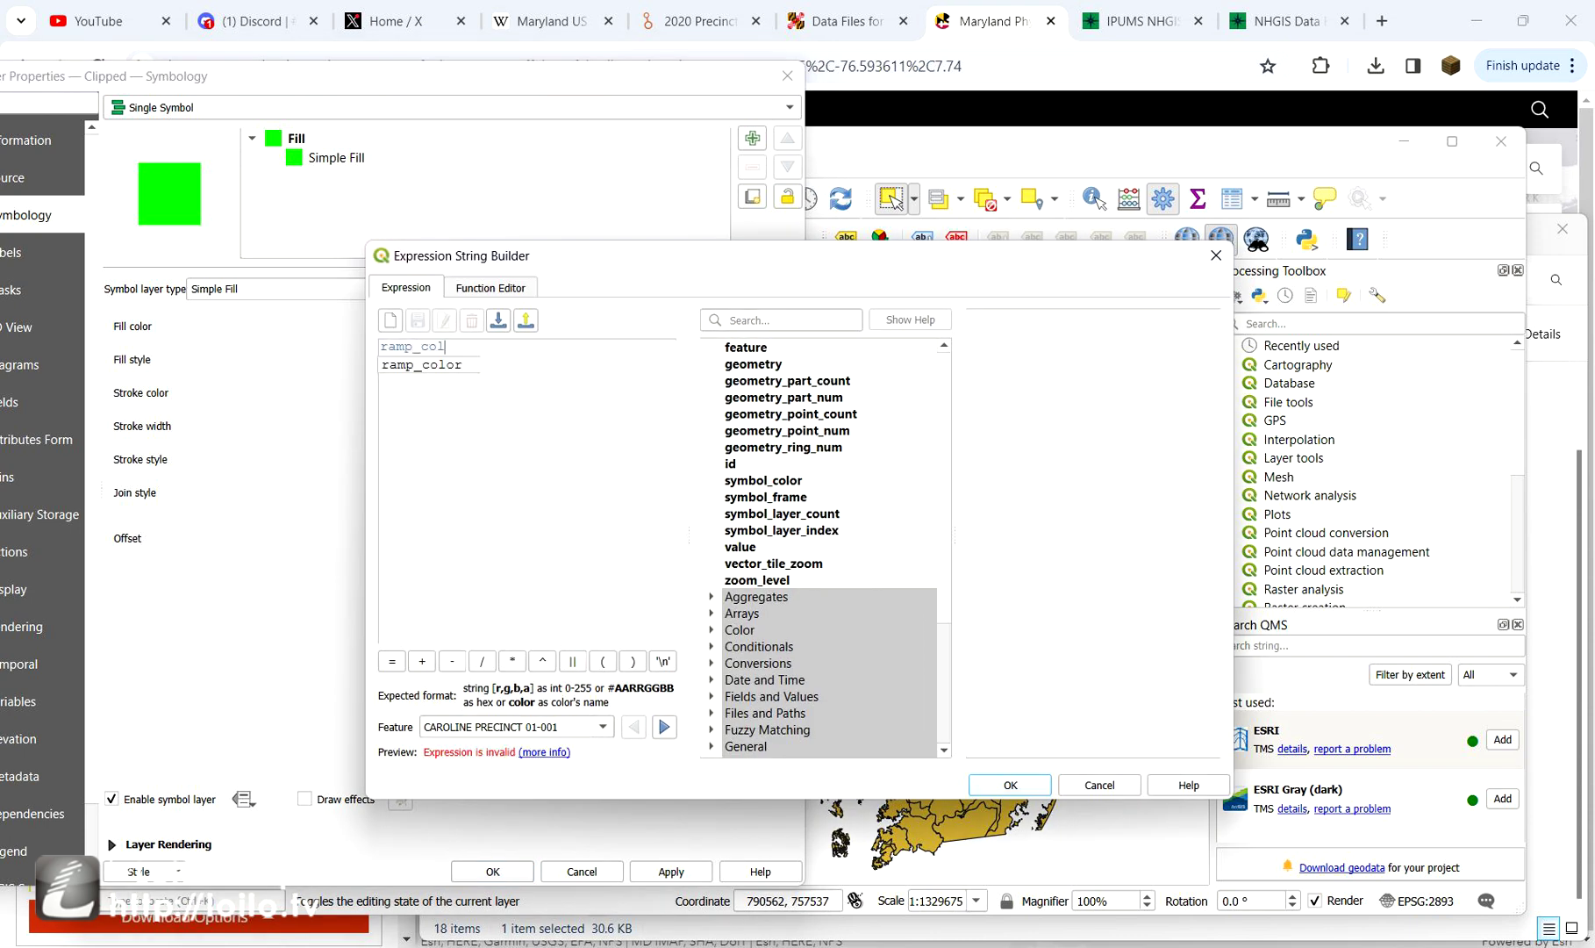
type("or('fullco")
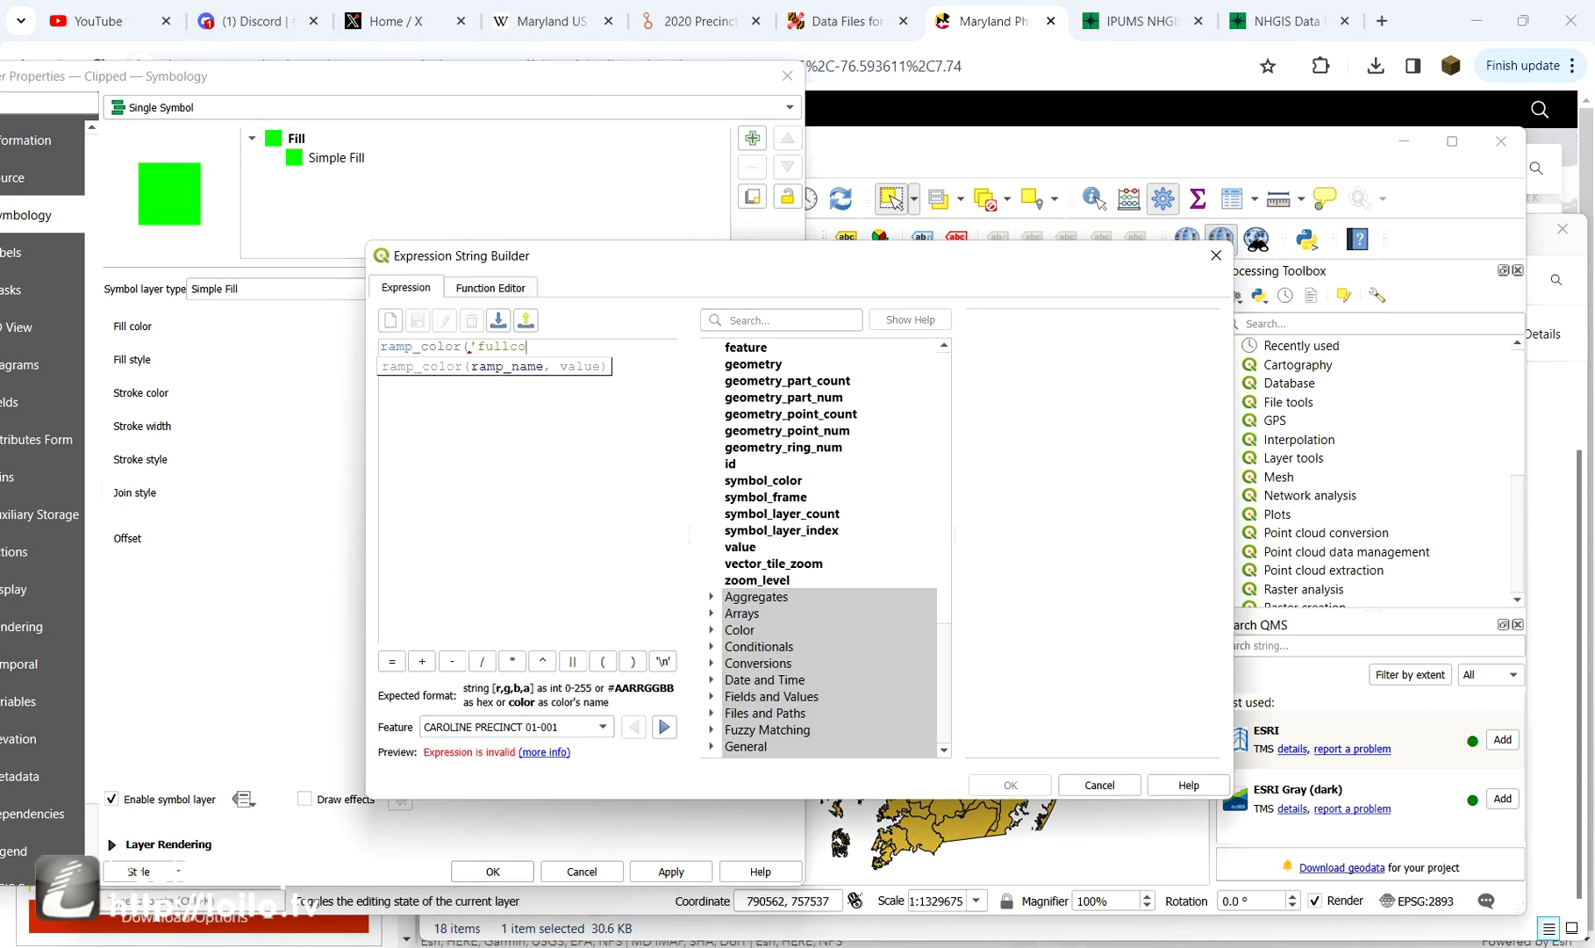
type("lor', scale_linear(")
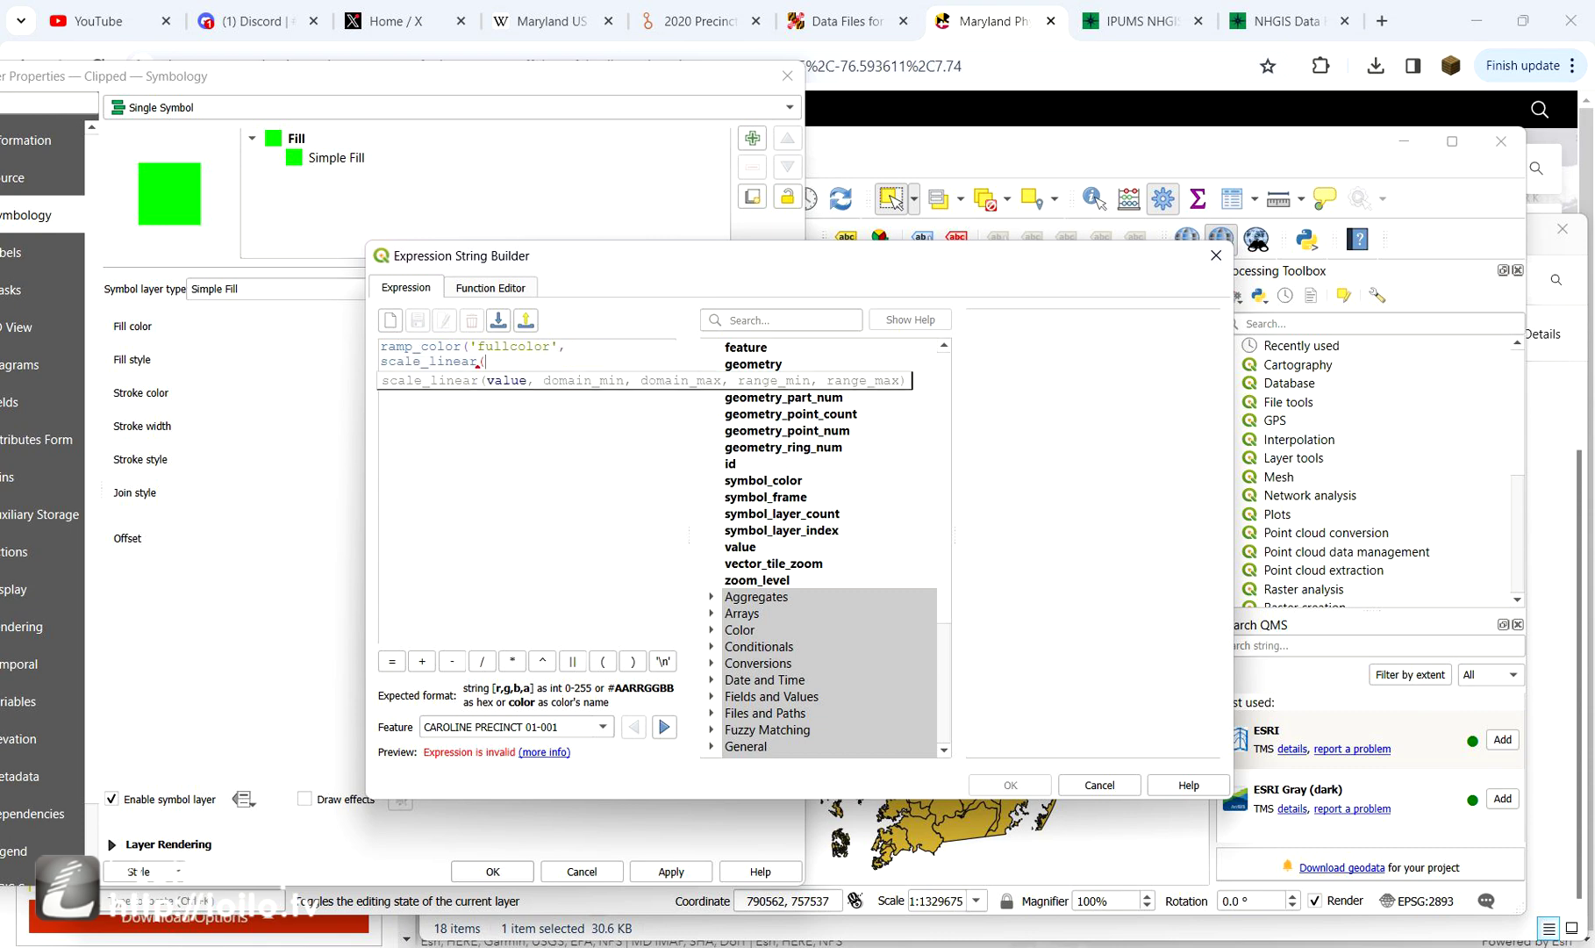
left_click(711, 696)
scroll(824, 545, "down", 11)
double_click(834, 517)
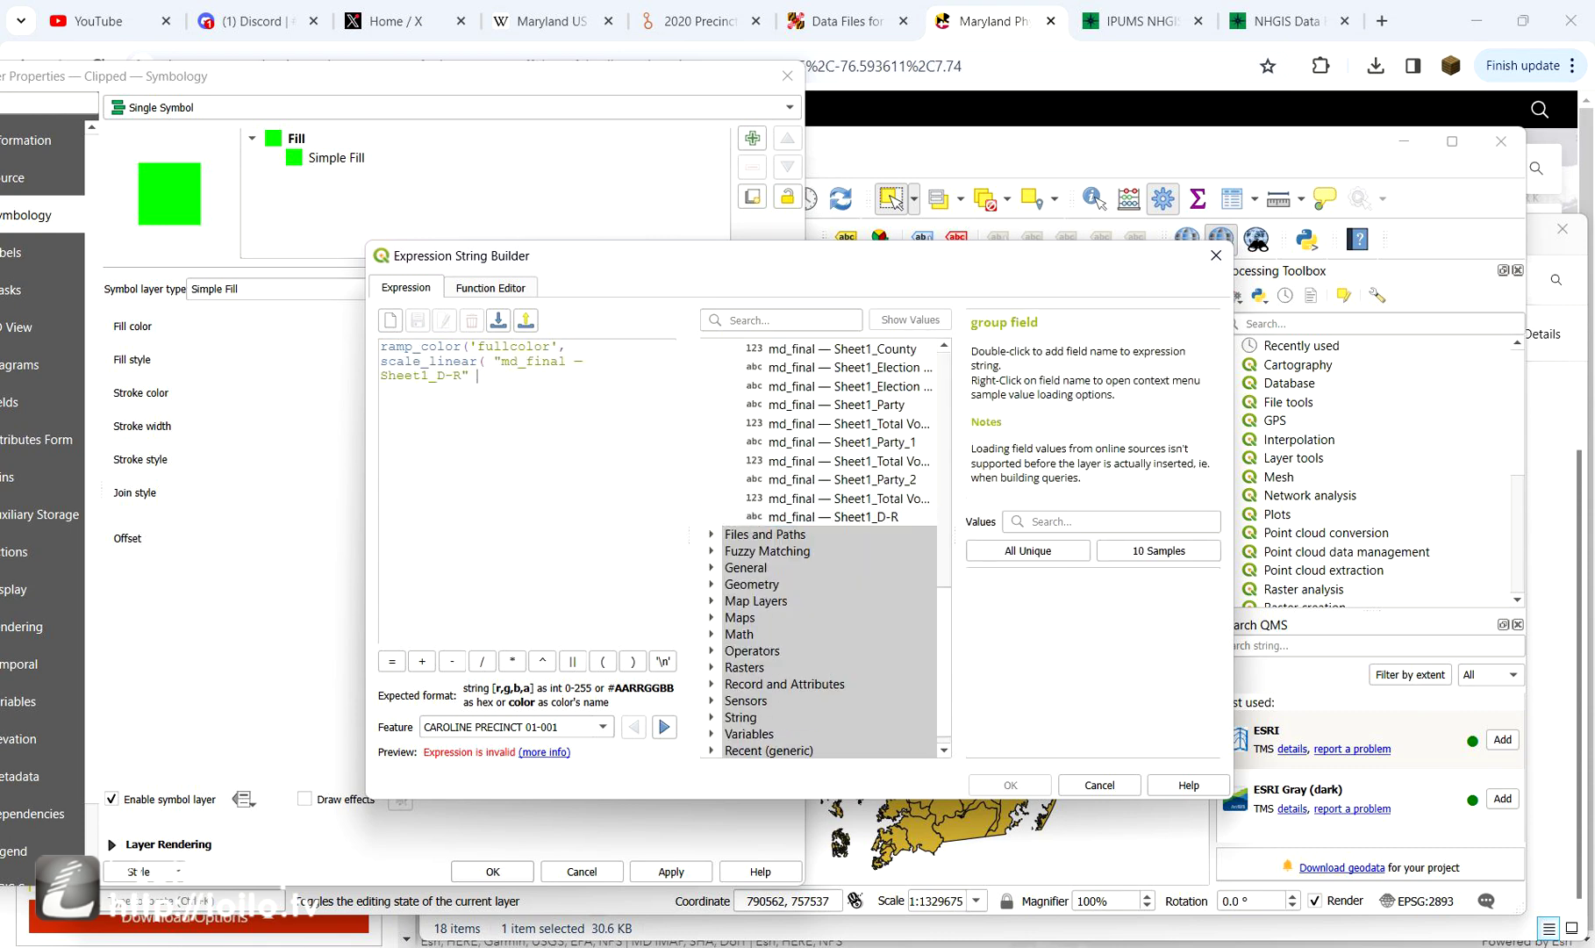
key("BackSpace")
type(",")
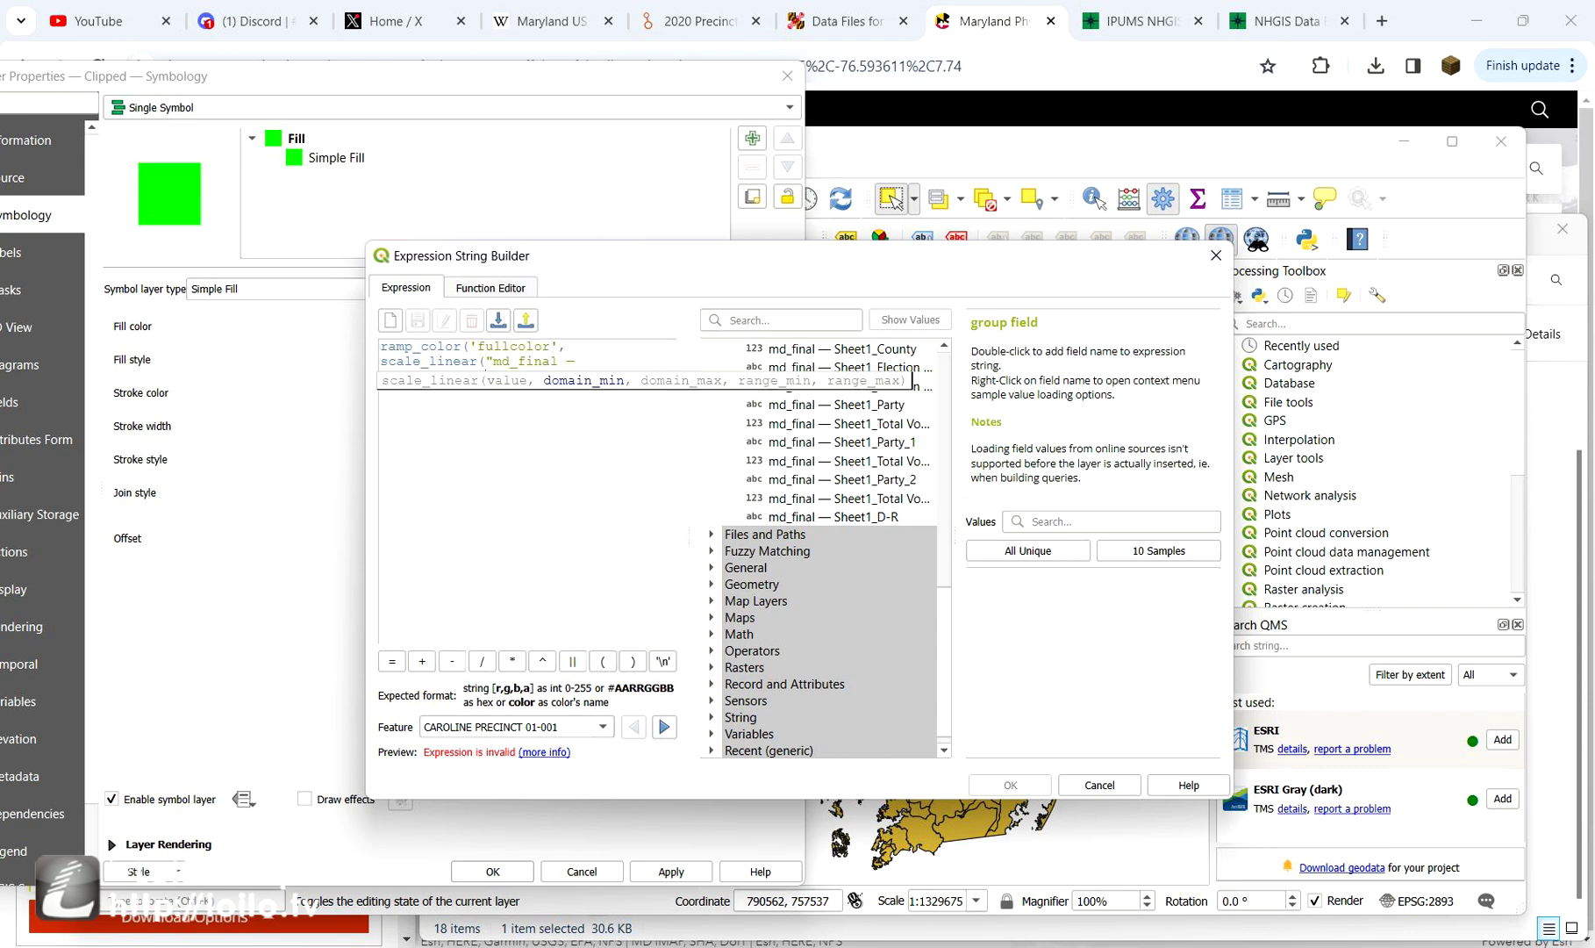
type(" -1, 1, 0, 1))")
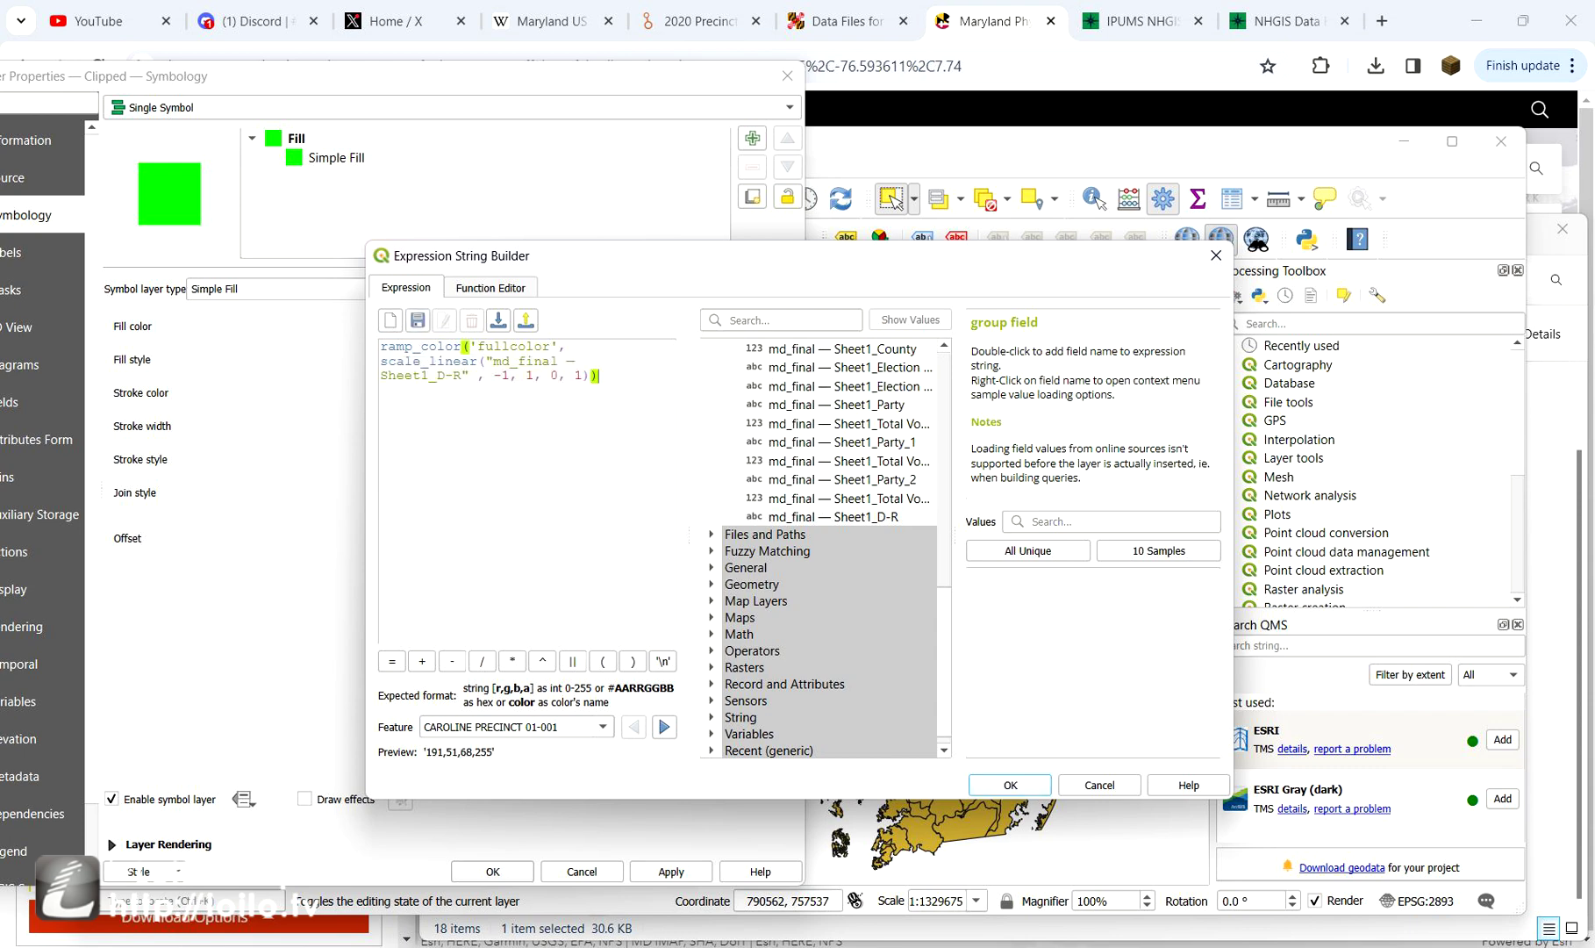
left_click(1010, 784)
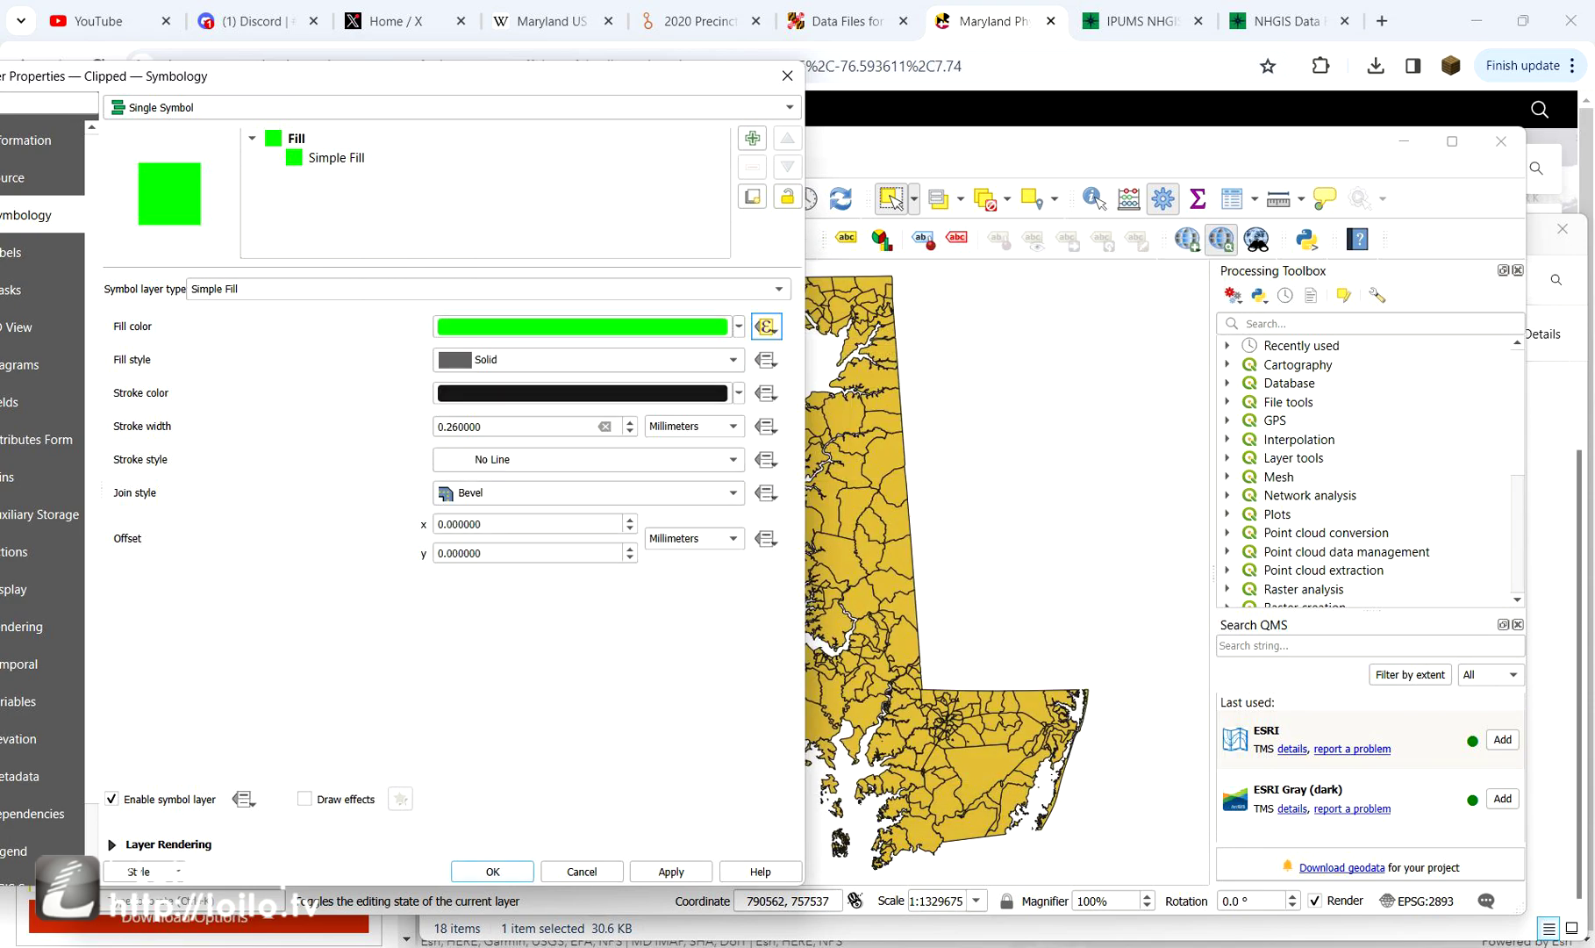
left_click(670, 872)
left_click(492, 871)
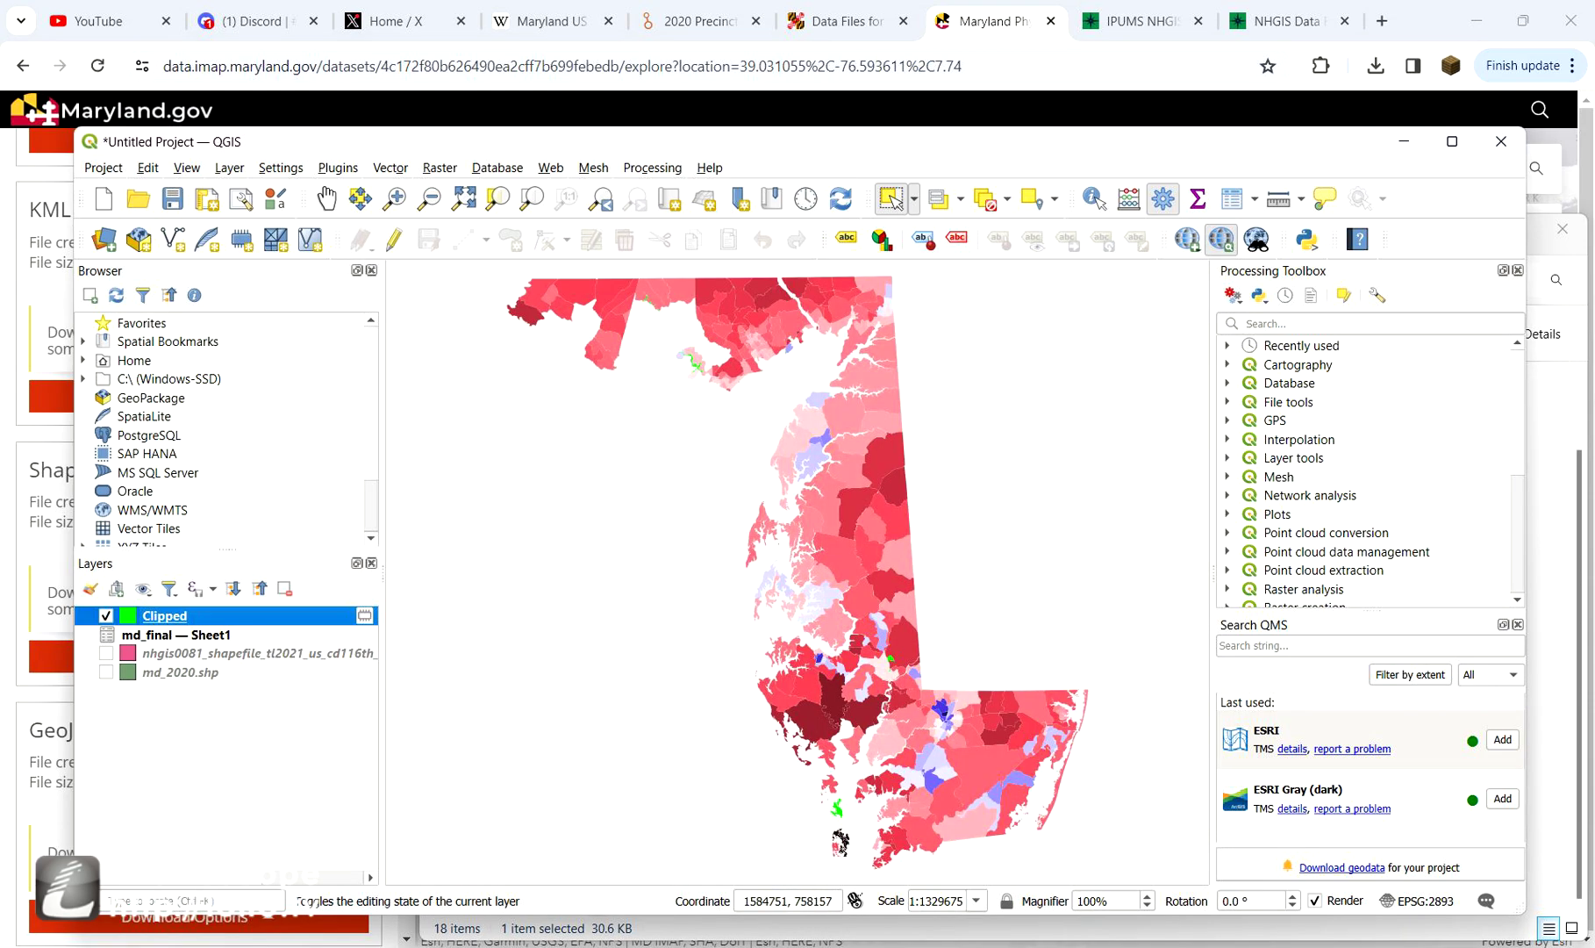
- Select the green precincts in the Clipped layer, near Baltimore, inland on the Eastern Shore and on the southern island
scroll(715, 331, "up", 3)
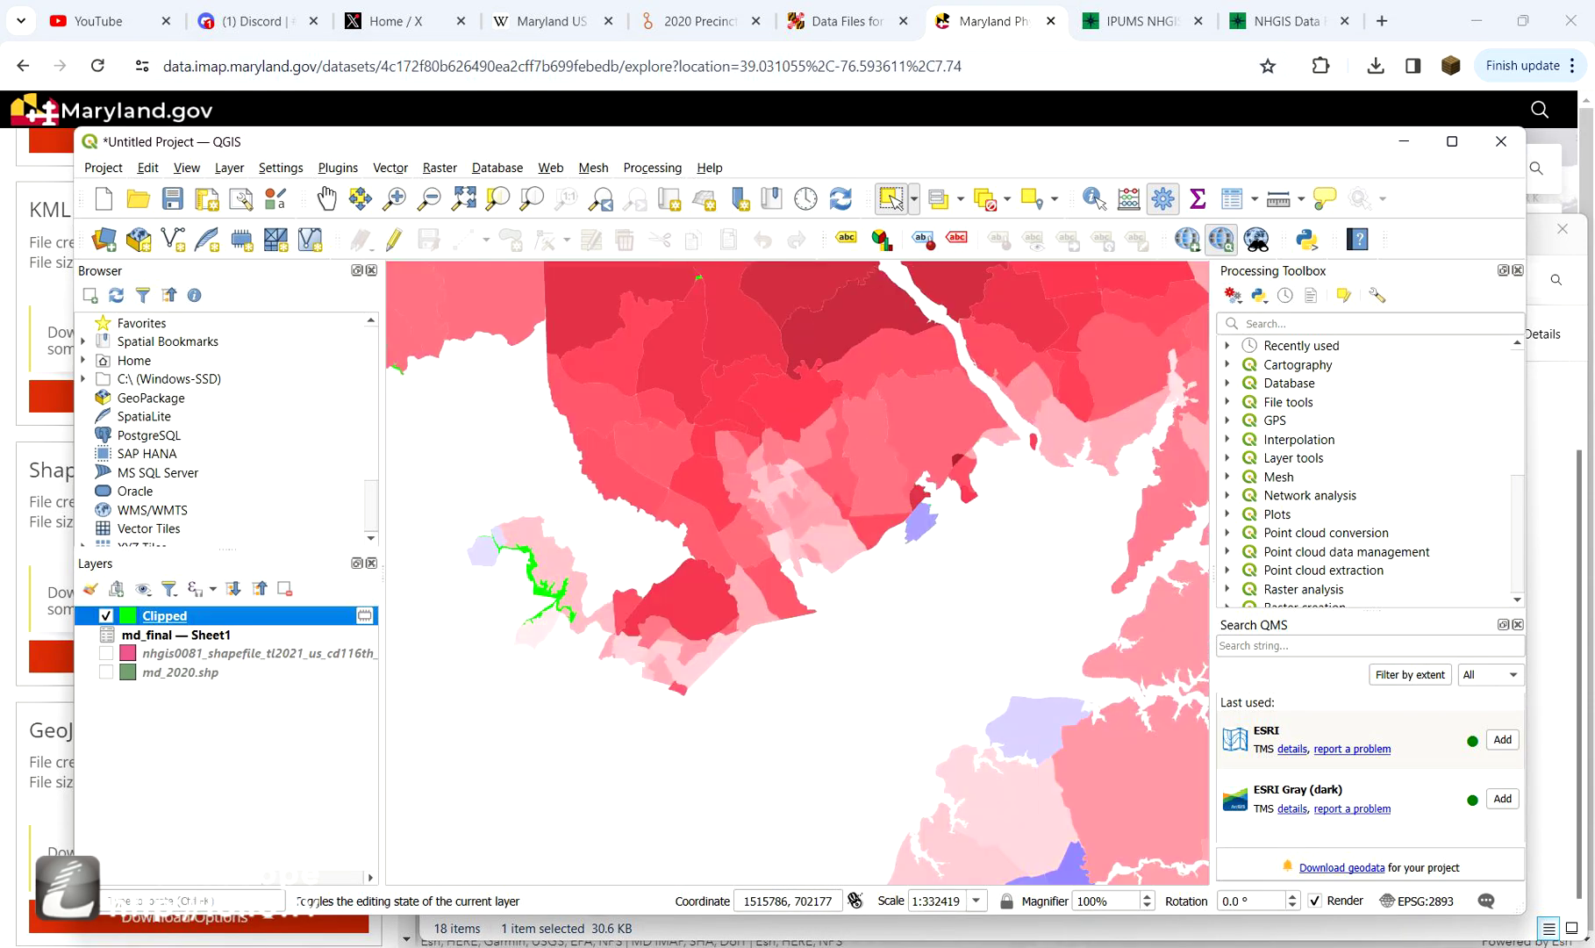
left_click(558, 591)
scroll(677, 471, "down", 3)
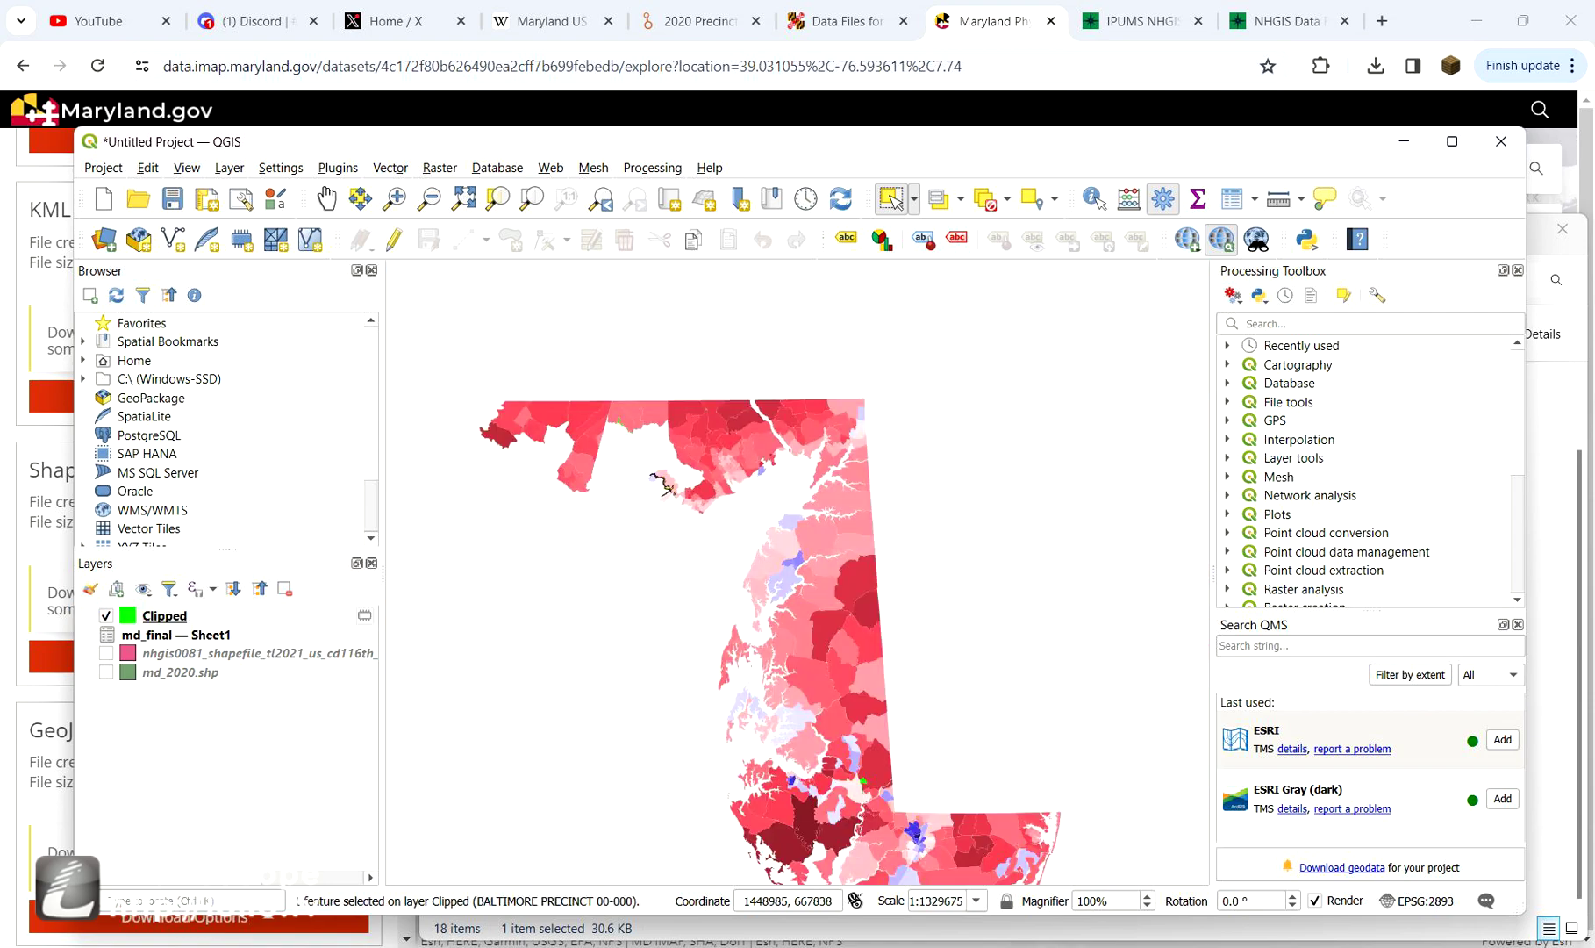
scroll(807, 689, "up", 2)
scroll(818, 562, "down", 2)
scroll(843, 685, "up", 2)
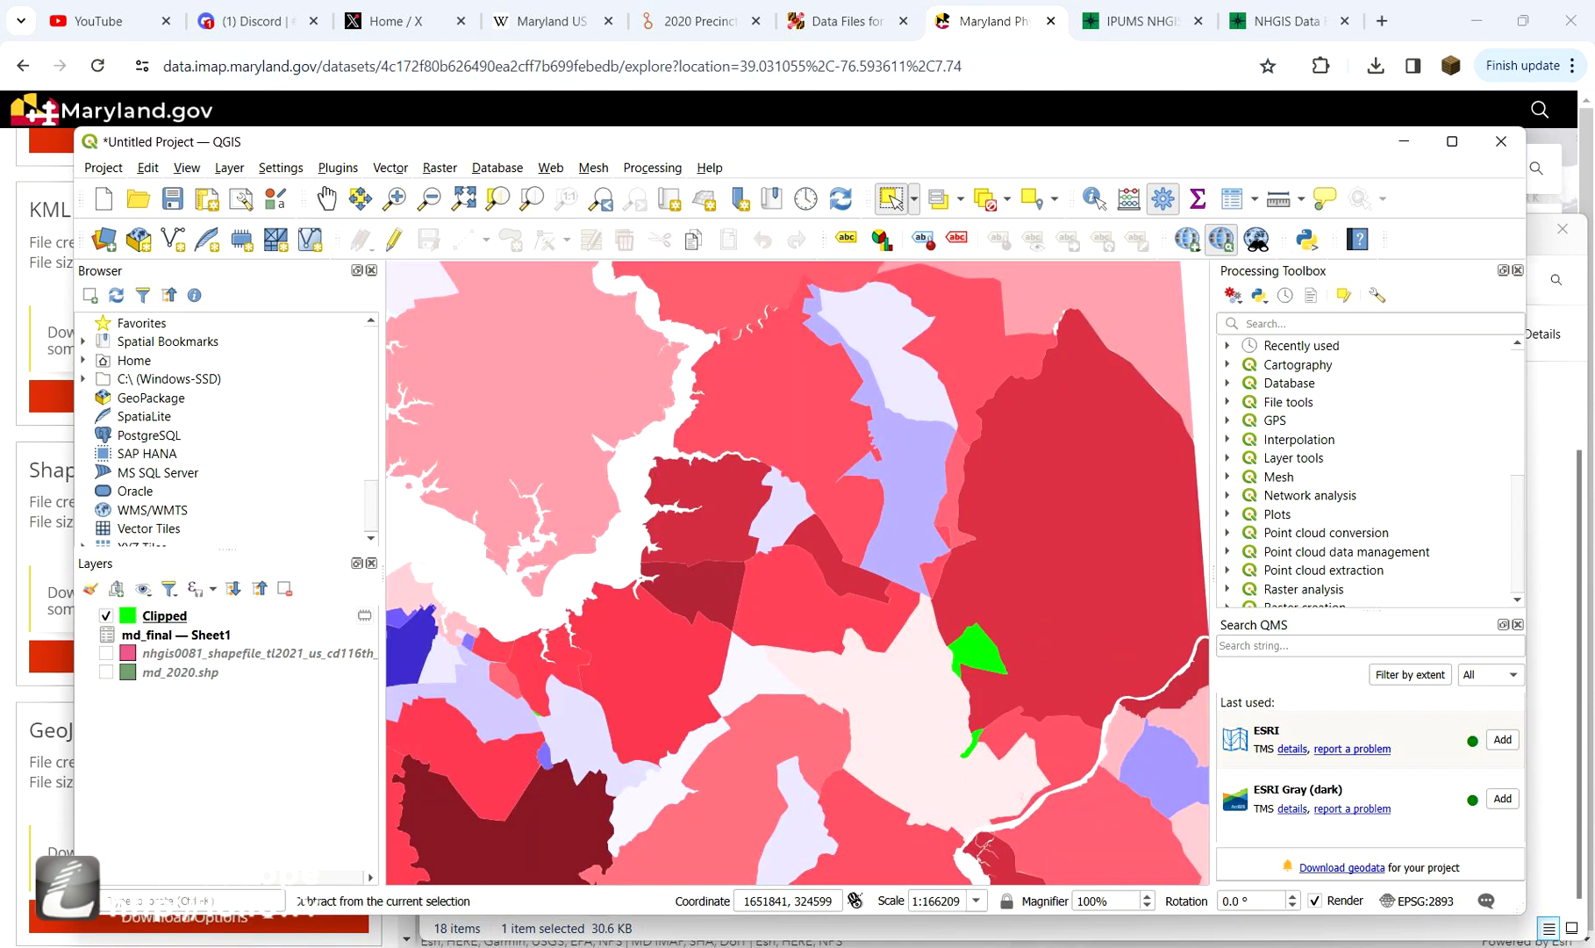
scroll(1115, 535, "up", 1)
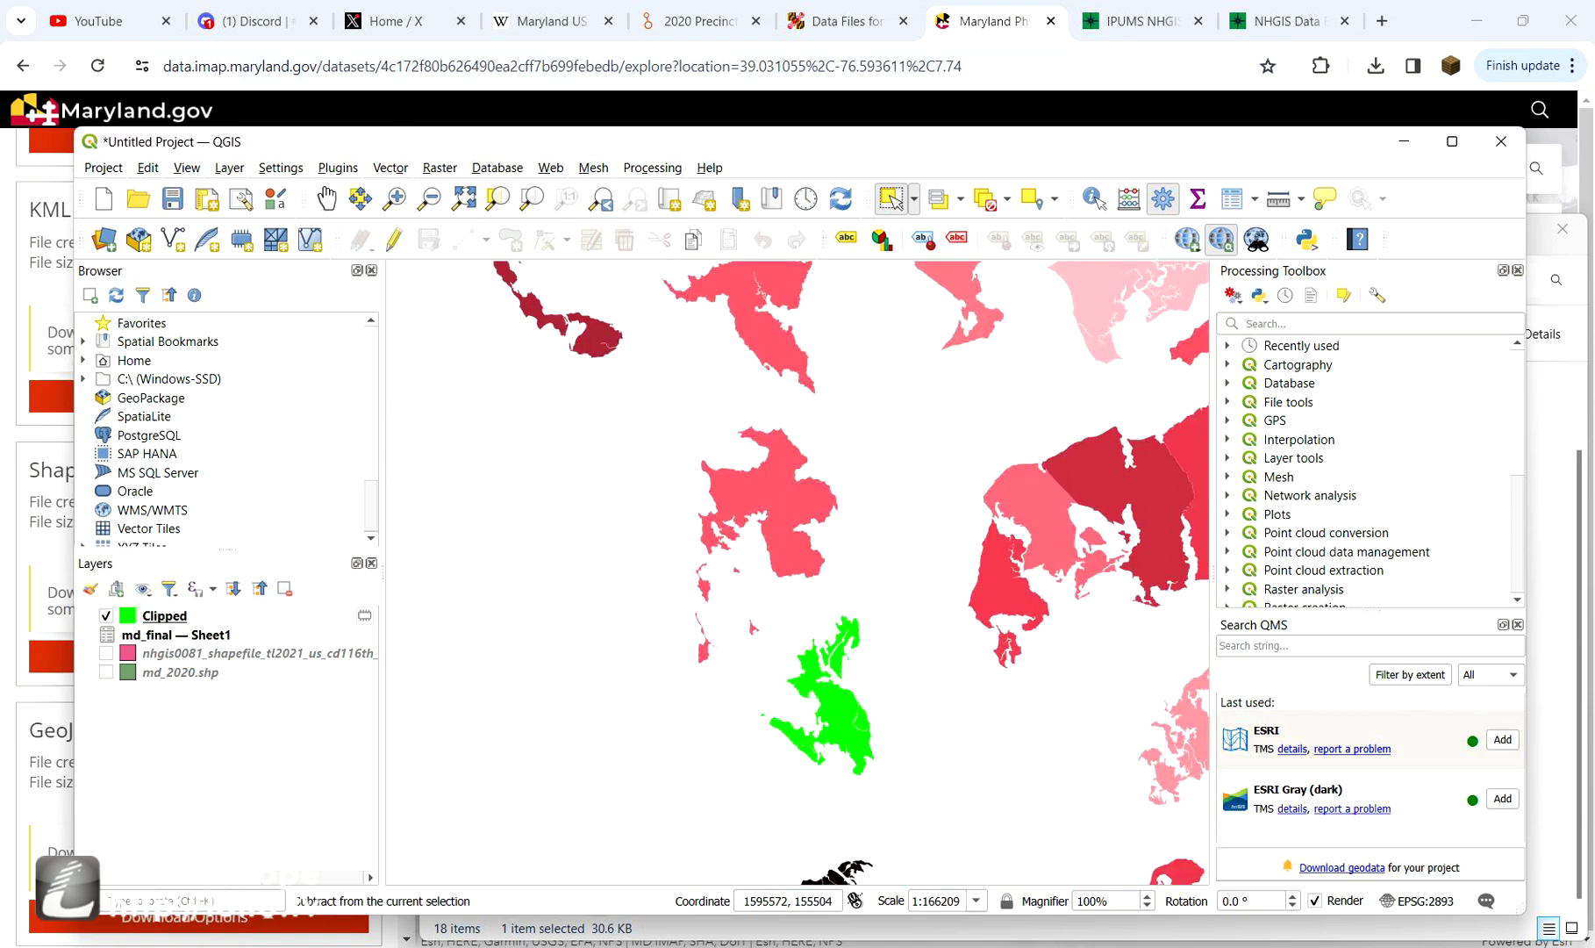
- Check the vote columns of only the selected features in Clipped's attribute table, then close it and clear the selection
right_click(243, 617)
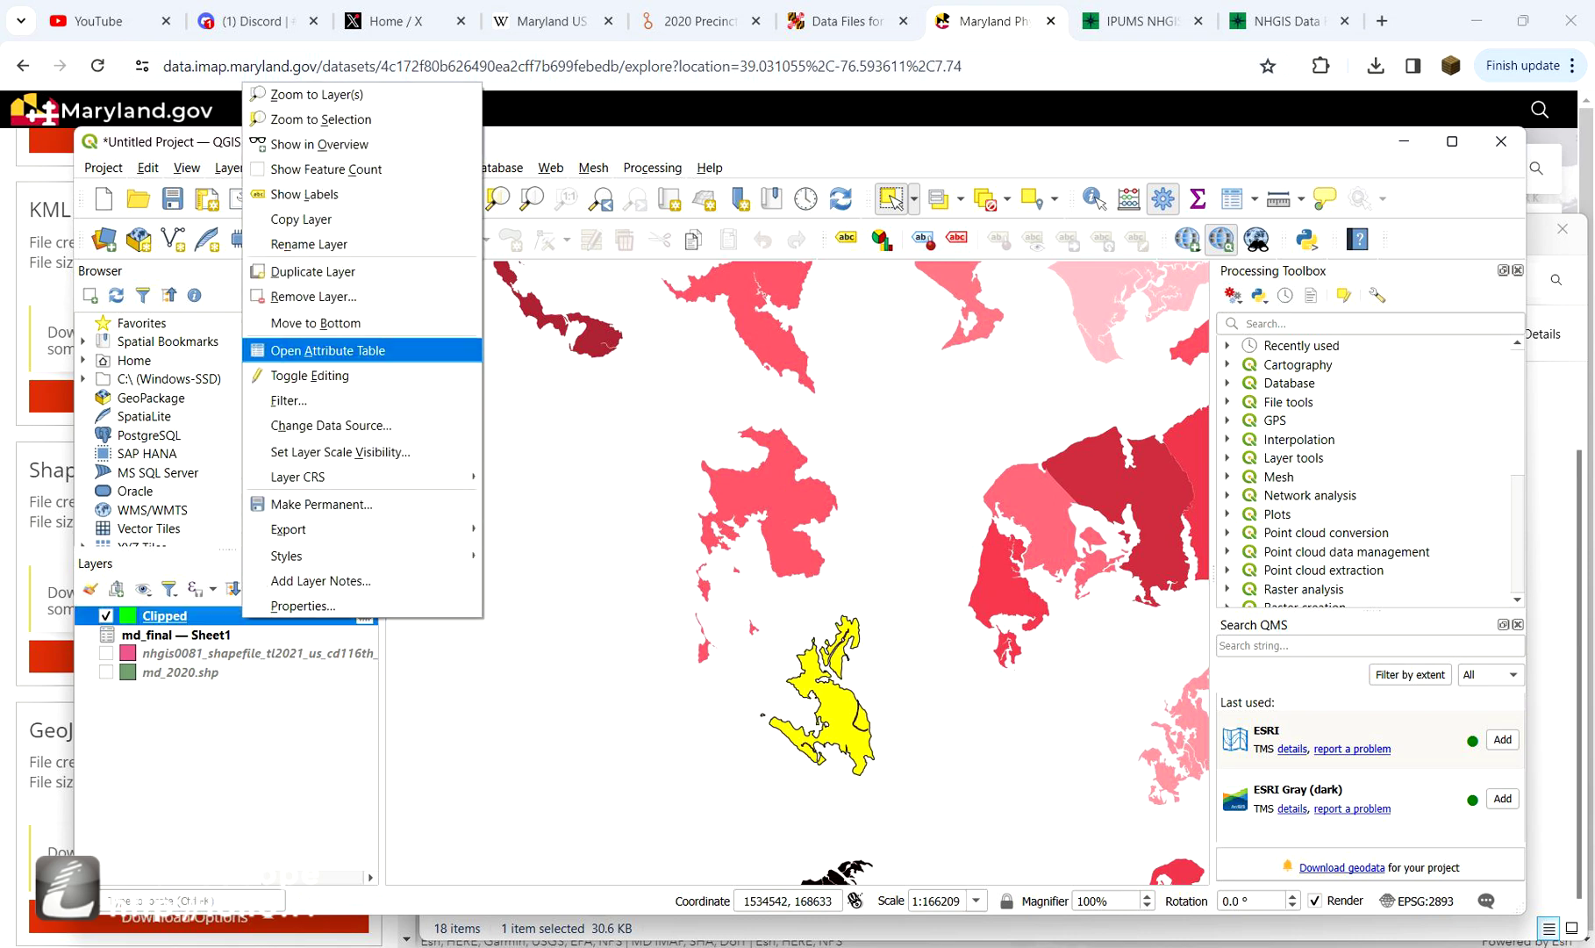
left_click(324, 346)
left_click(788, 637)
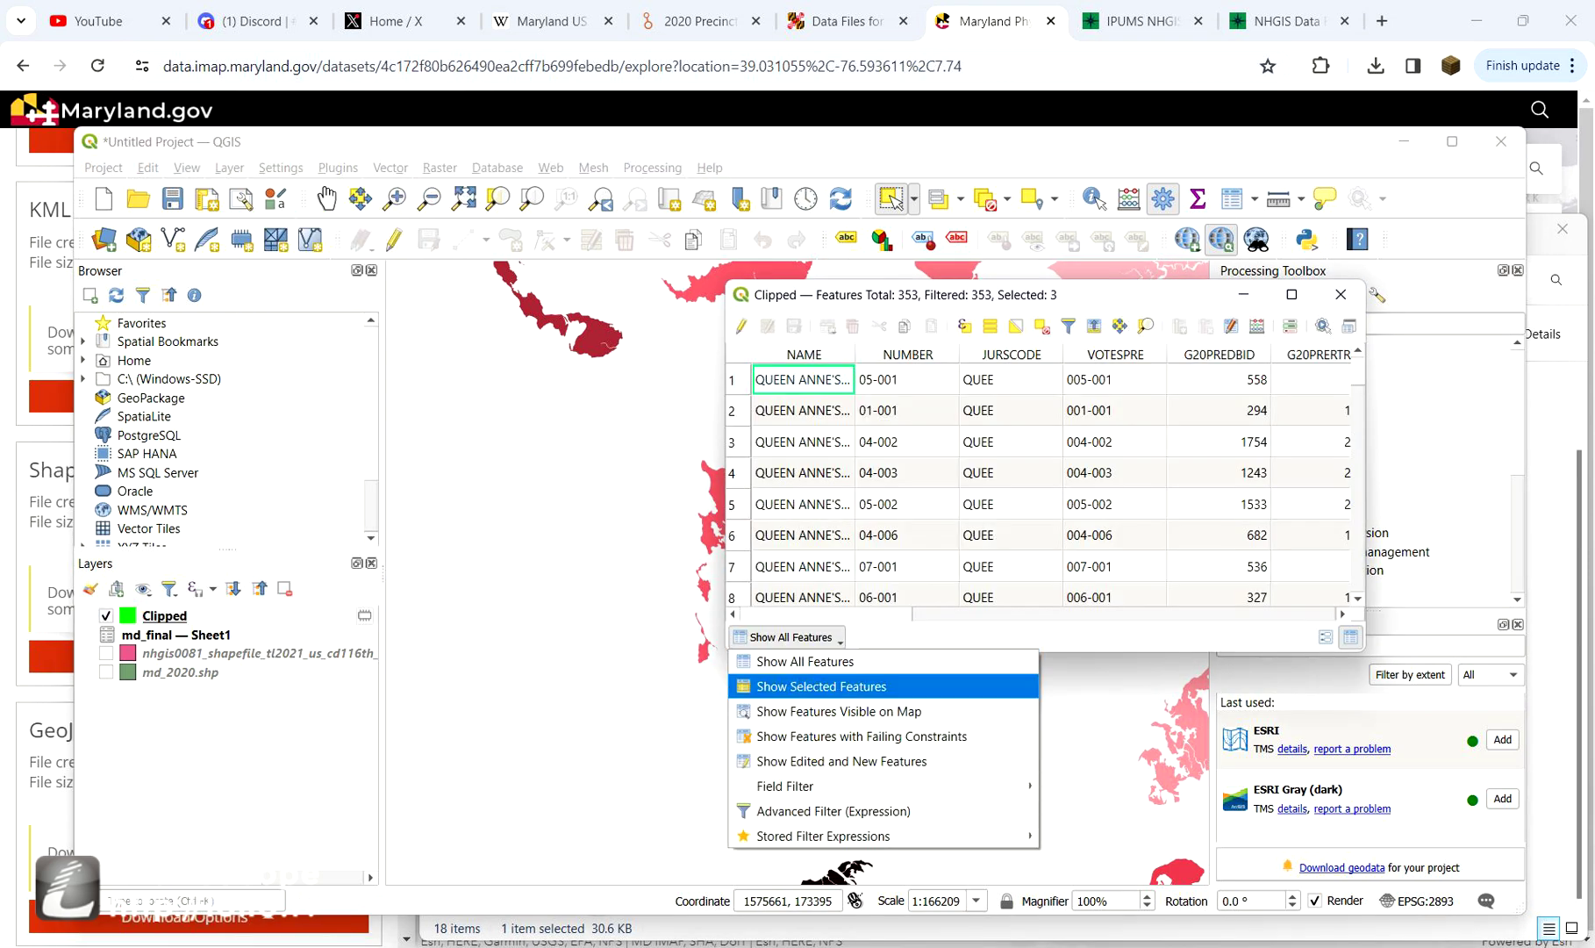
left_click(825, 684)
scroll(1045, 438, "right", 3)
scroll(1044, 439, "left", 1)
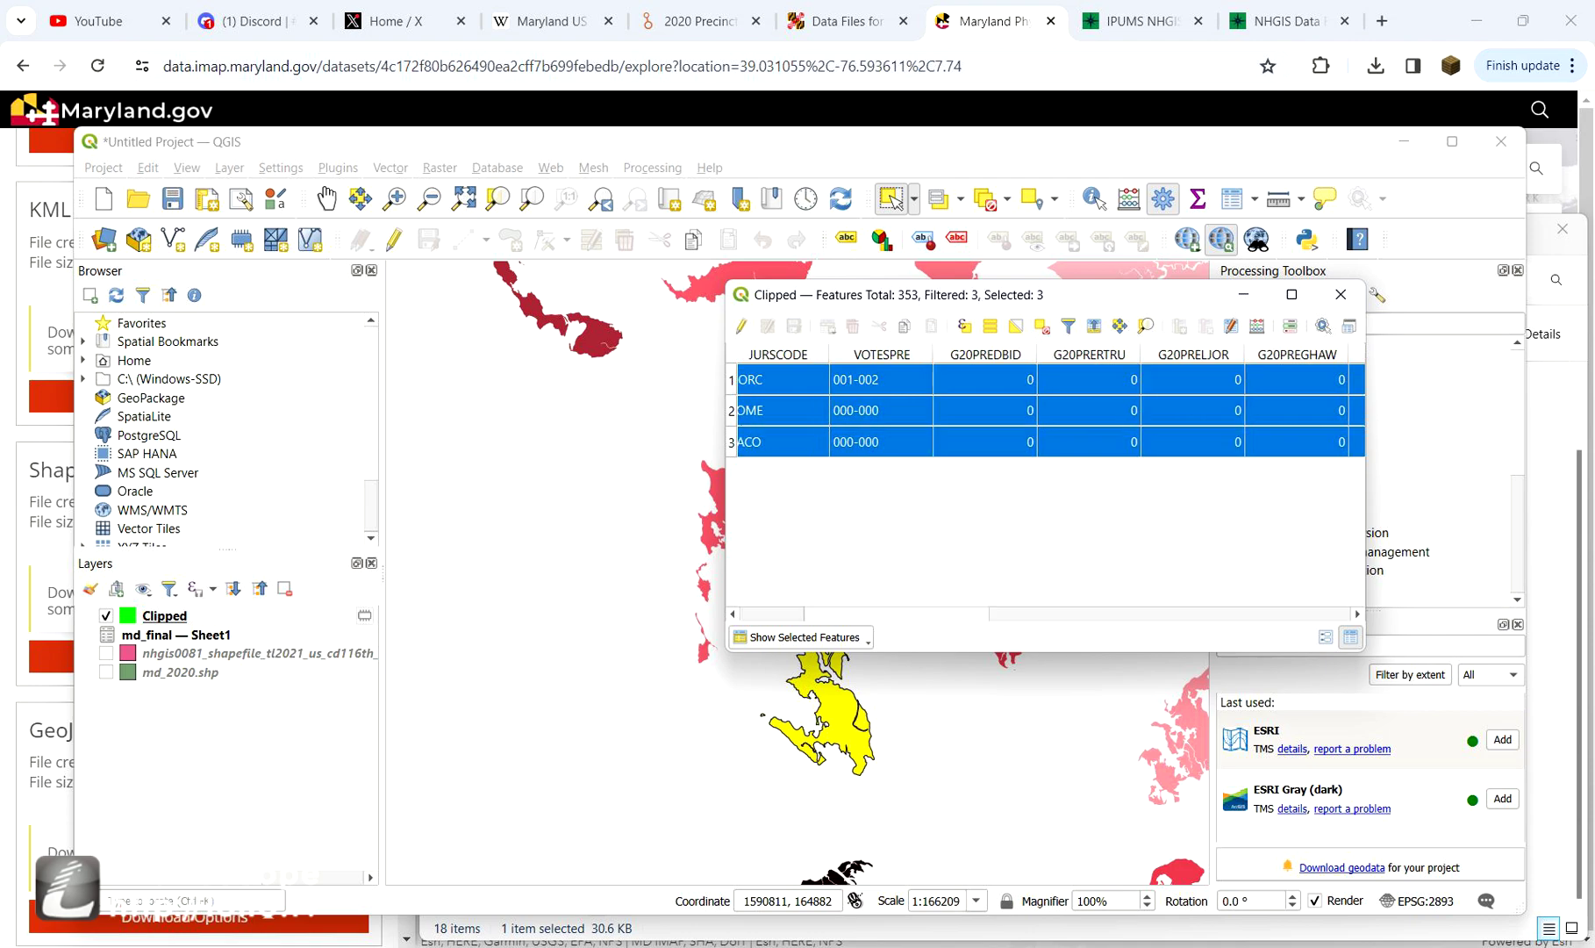
scroll(1044, 439, "right", 4)
left_click(1340, 294)
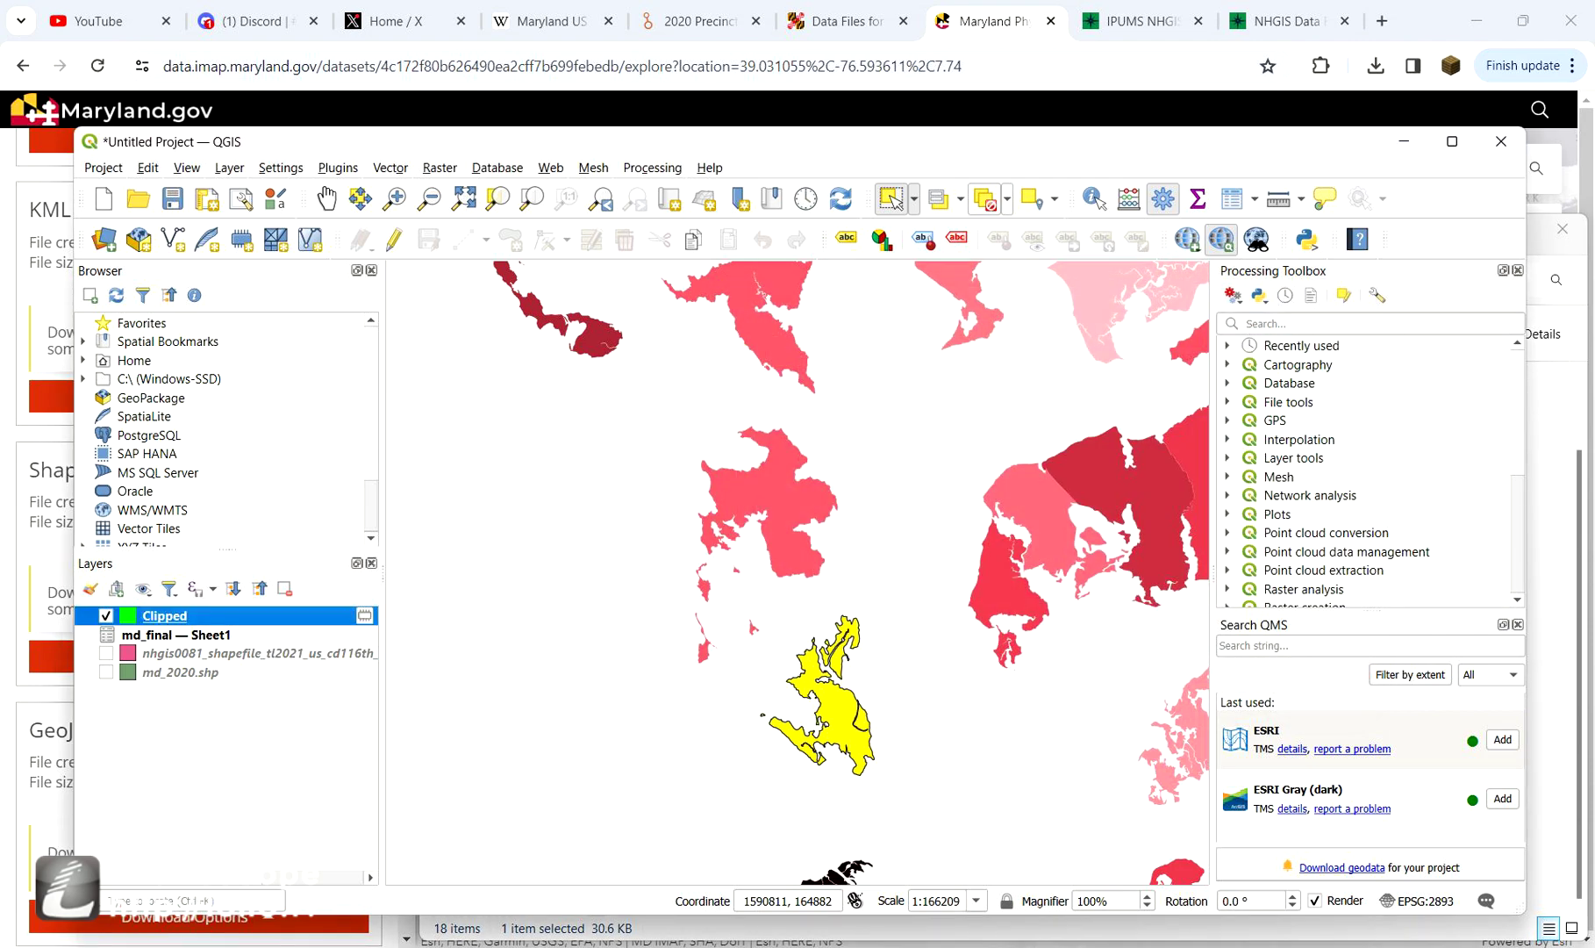
key("ctrl+shift+a")
scroll(785, 722, "down", 3)
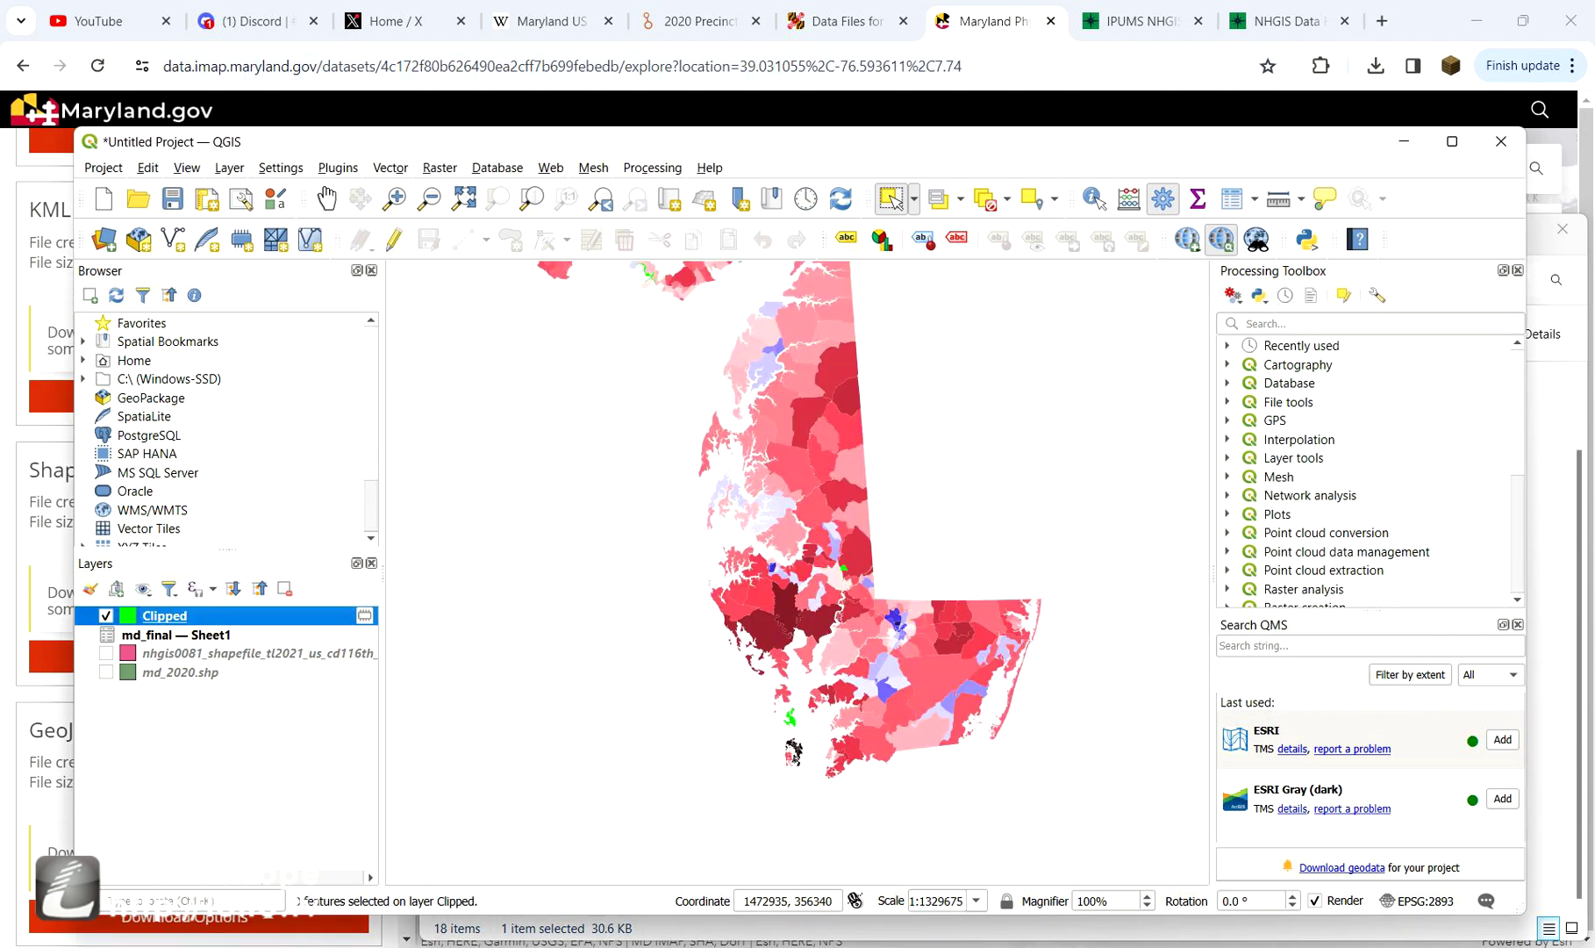
- Change the Clipped layer's base Simple Fill color to white, apply it, and zoom to the full layer
right_click(274, 612)
left_click(290, 594)
left_click(336, 157)
left_click(583, 326)
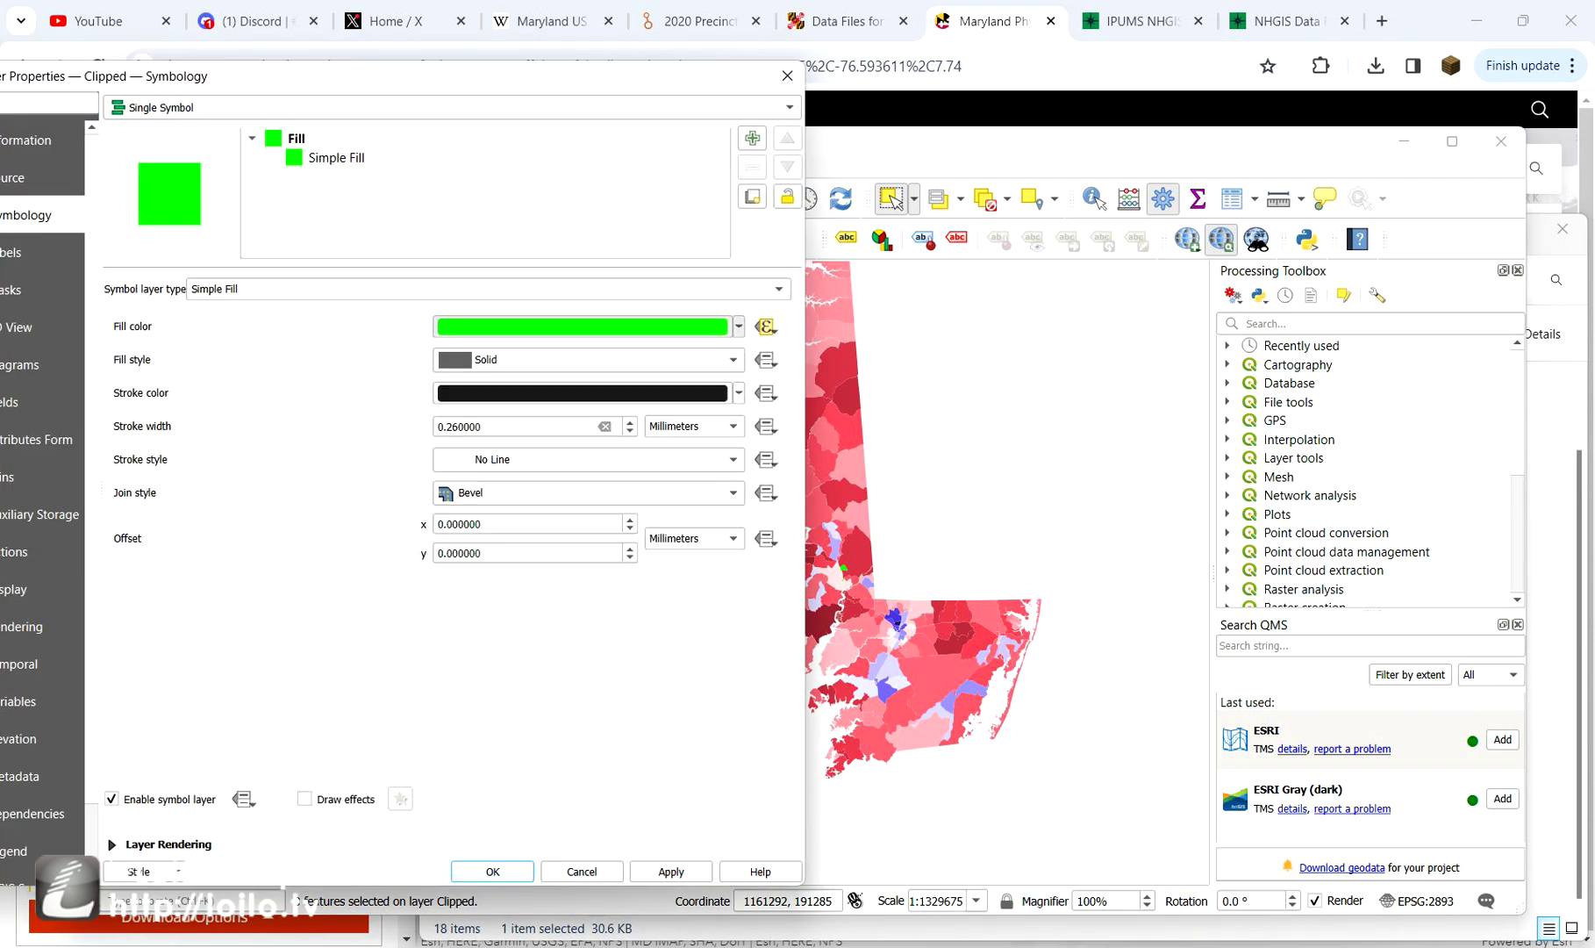
left_click_drag(559, 439, 543, 503)
left_click(930, 623)
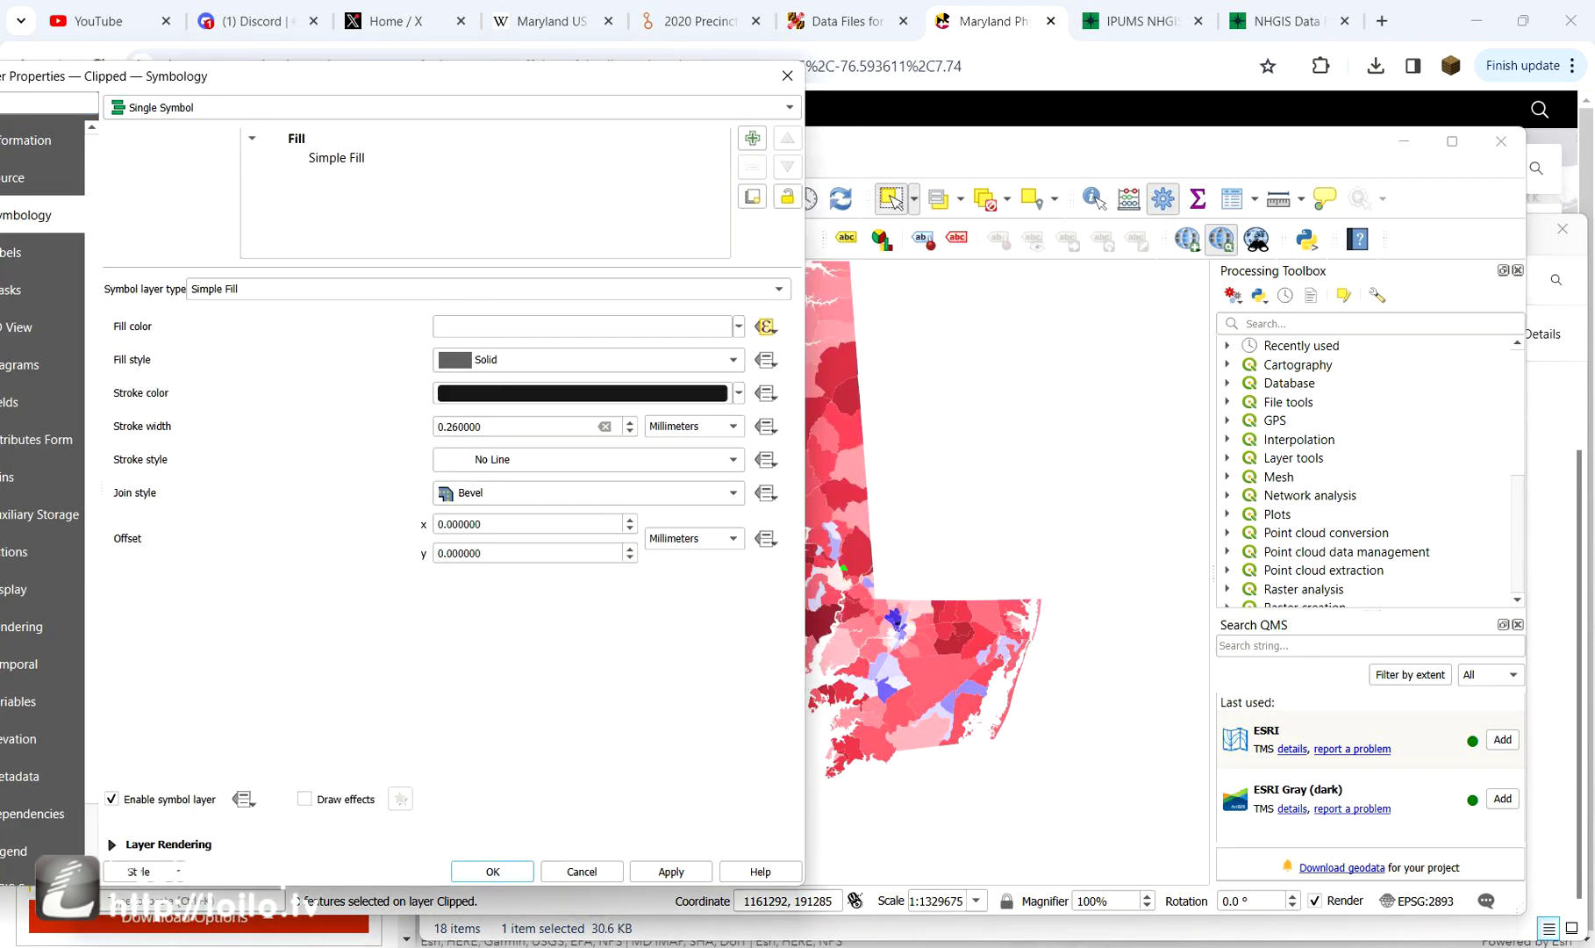
left_click(670, 871)
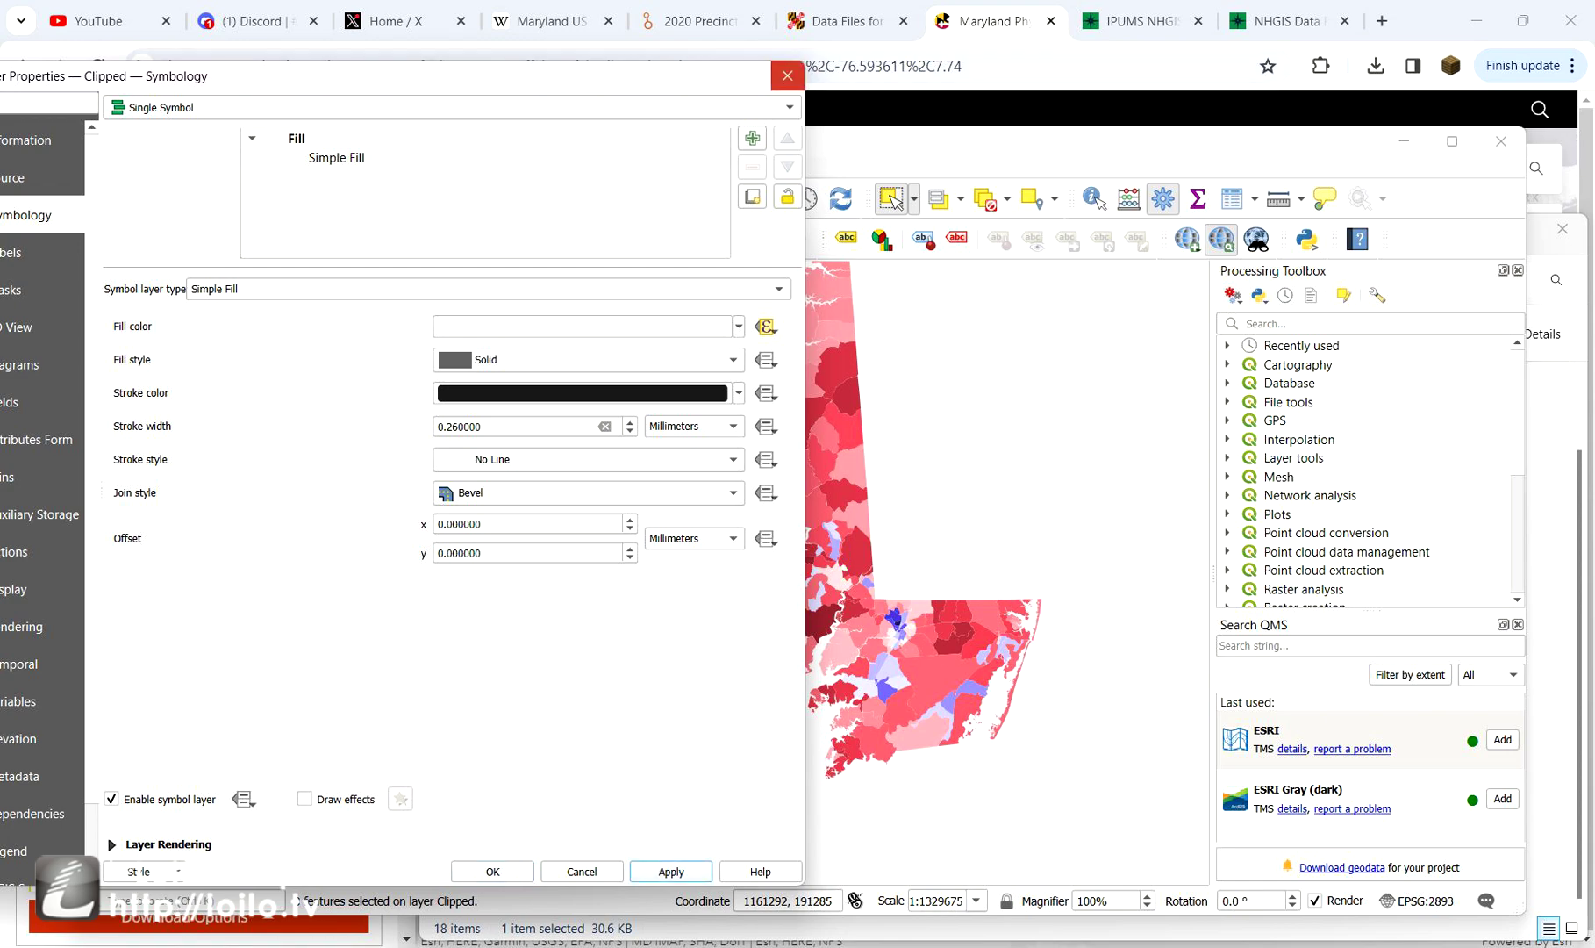
left_click(787, 76)
right_click(304, 613)
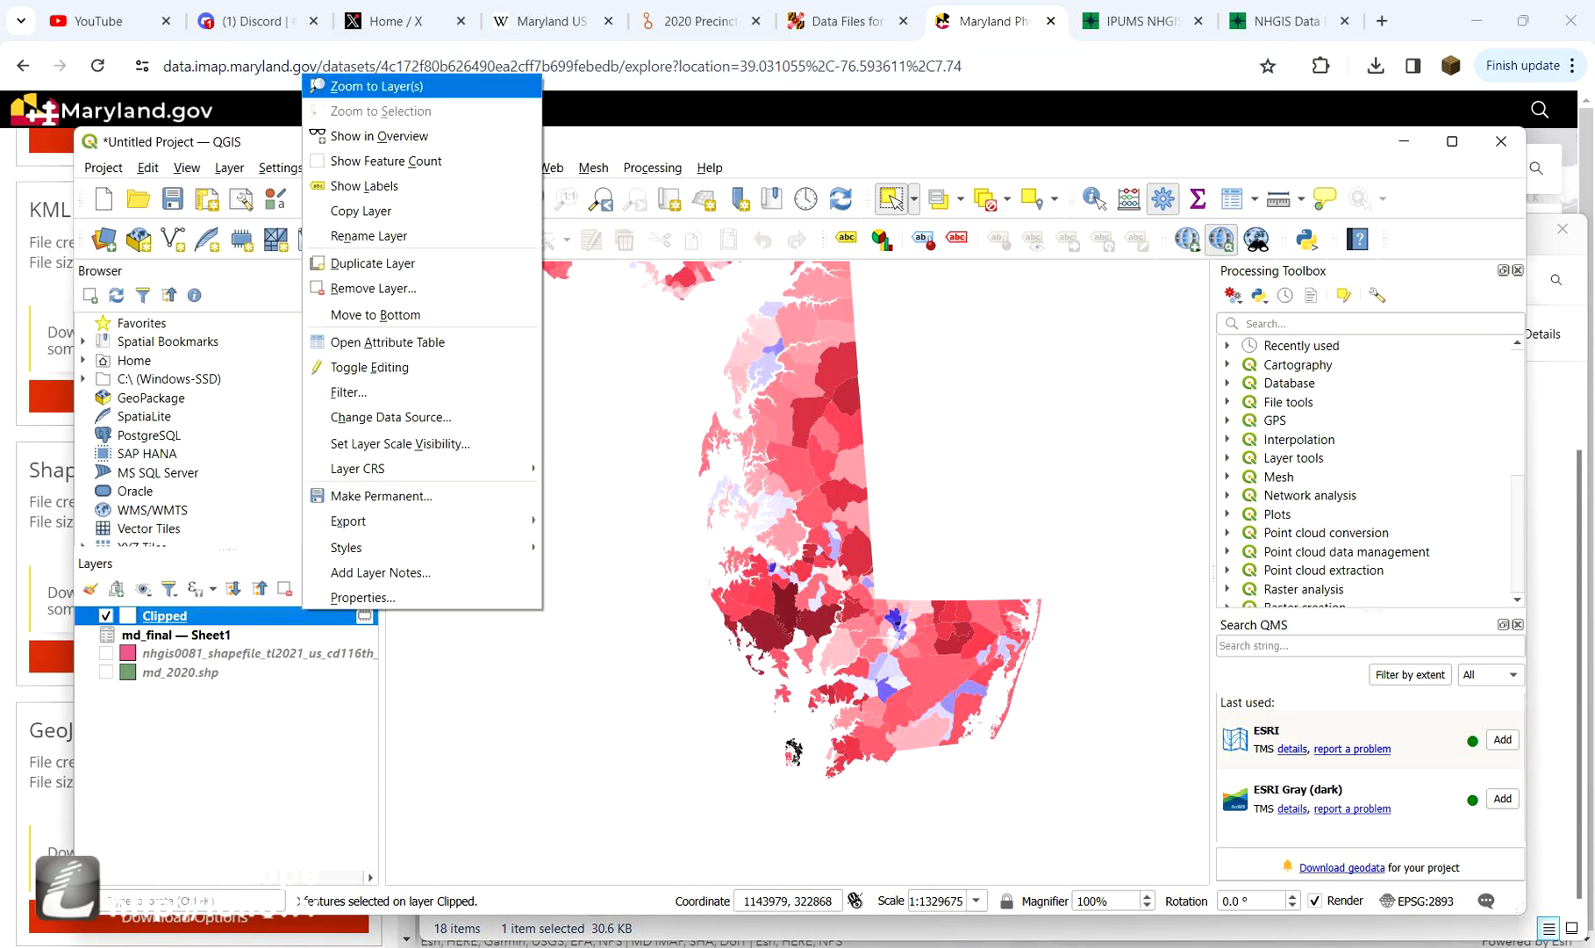
left_click(376, 86)
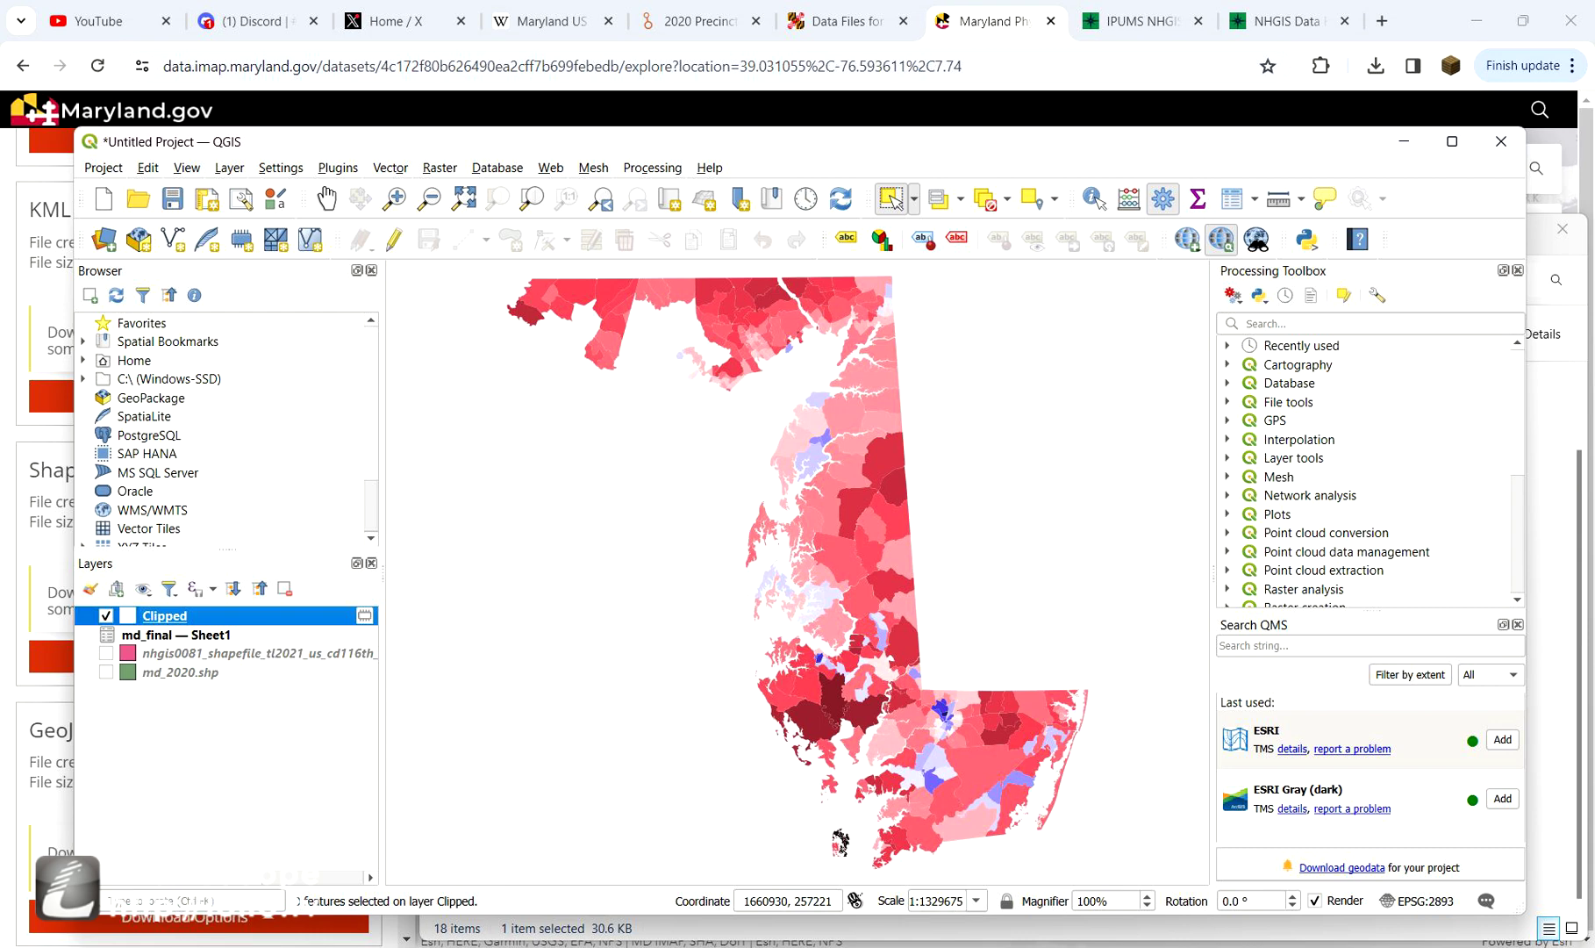